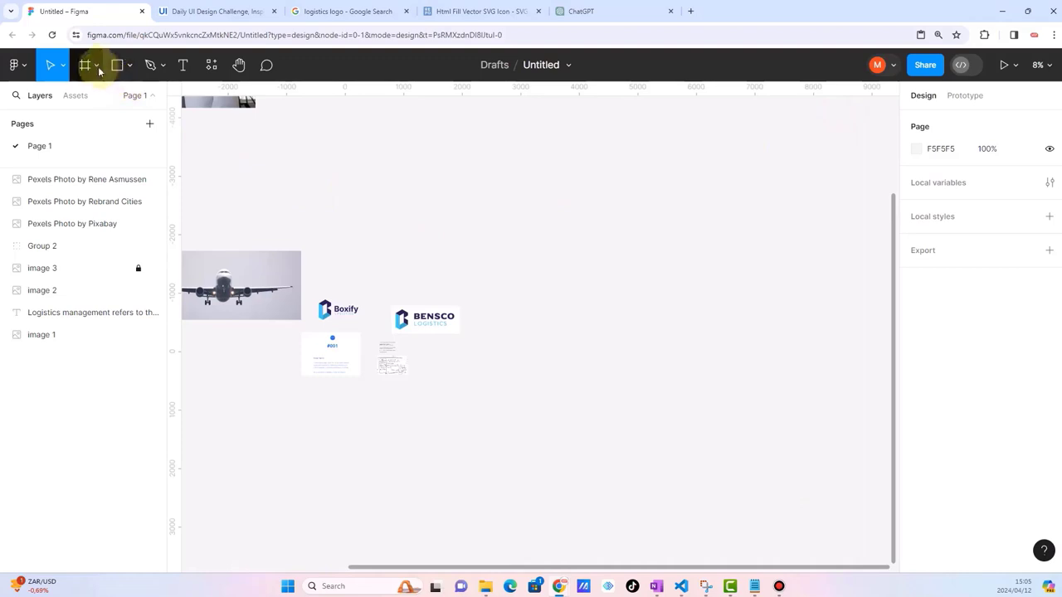
# Step: Add an iPhone 14 & 15 Pro sized frame to the canvas
pyautogui.click(91, 66)
pyautogui.click(85, 68)
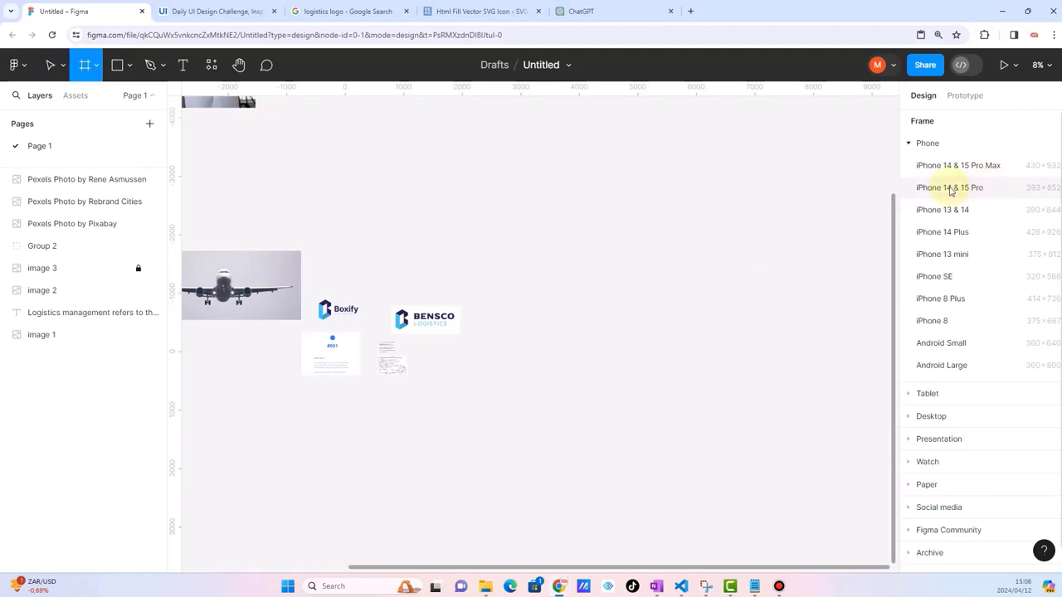
pyautogui.click(951, 188)
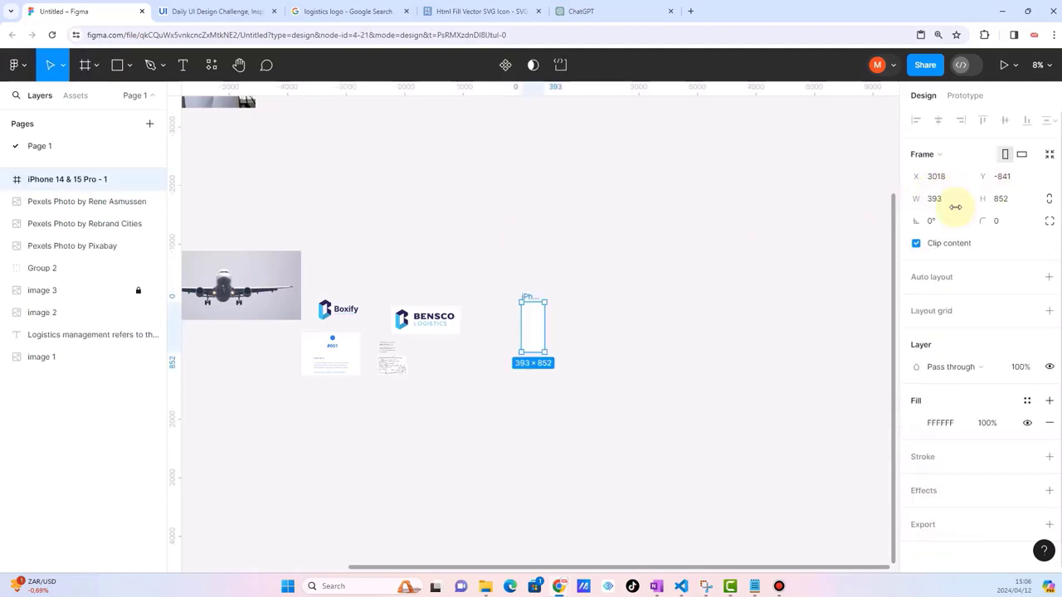
pyautogui.click(601, 385)
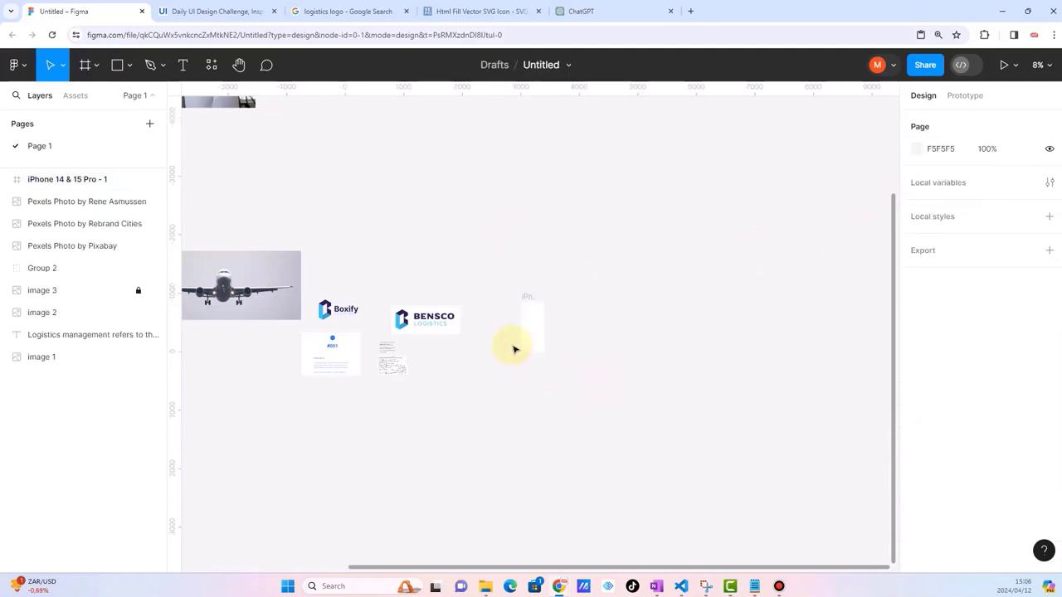
# Step: Move the airplane photo above the phone frame and the Boxify logo beside it
pyautogui.scroll(1, 514, 350)
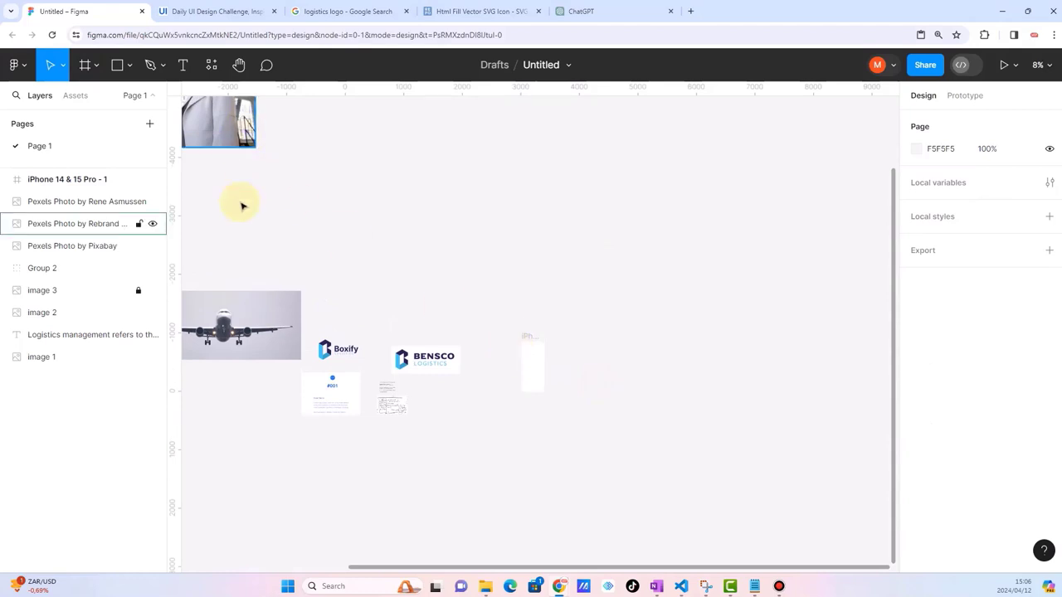
pyautogui.moveTo(235, 316)
pyautogui.mouseDown()
pyautogui.moveTo(529, 252)
pyautogui.moveTo(429, 288)
pyautogui.mouseUp()
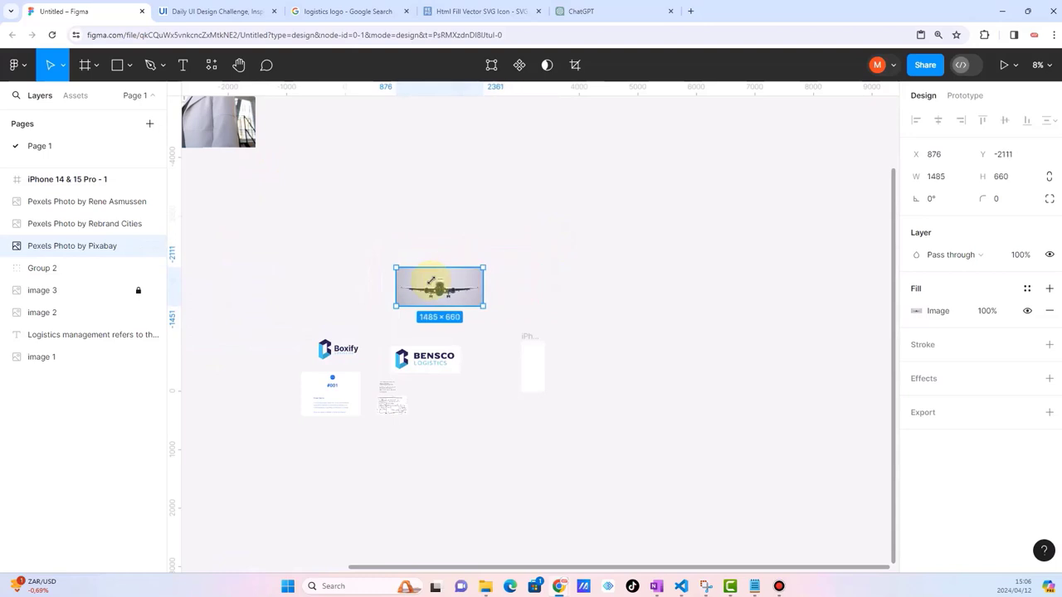
pyautogui.moveTo(541, 310); pyautogui.dragTo(539, 316)
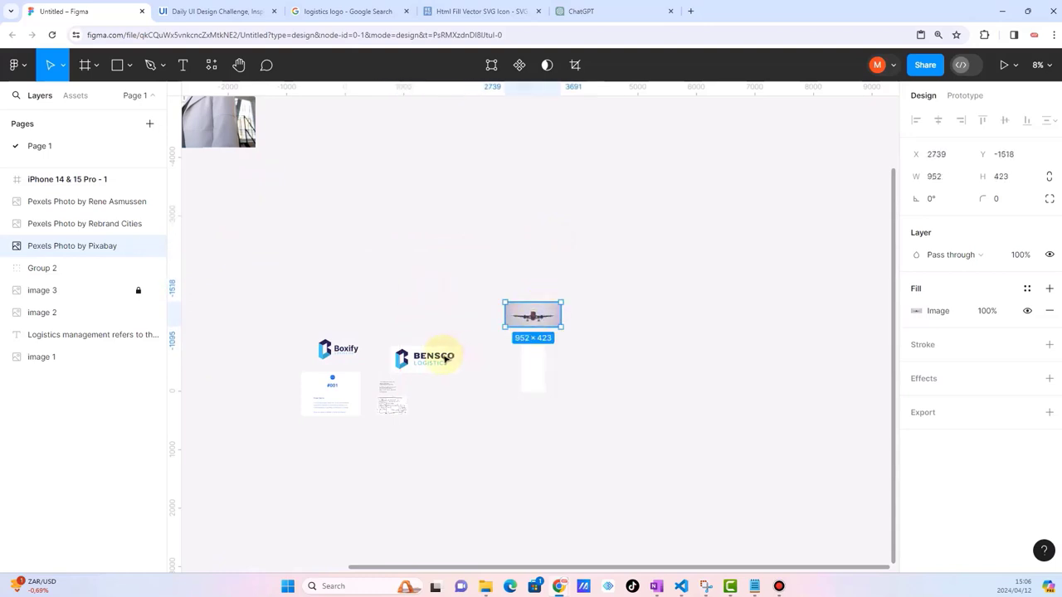
pyautogui.moveTo(365, 349); pyautogui.dragTo(554, 365)
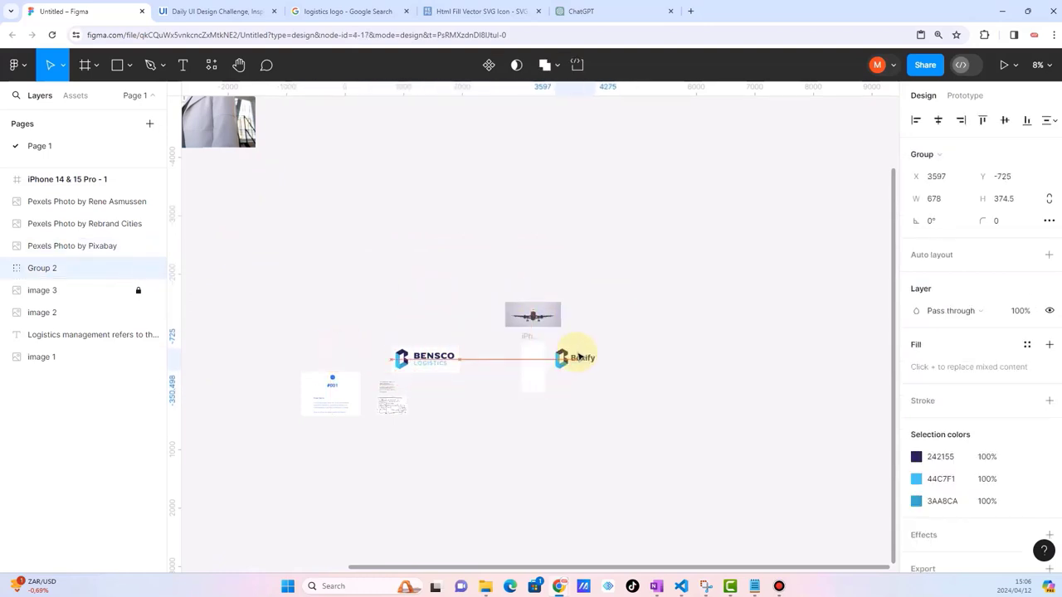
# Step: Nudge the airplane photo slightly lower next to the phone frame
pyautogui.scroll(3, 535, 315)
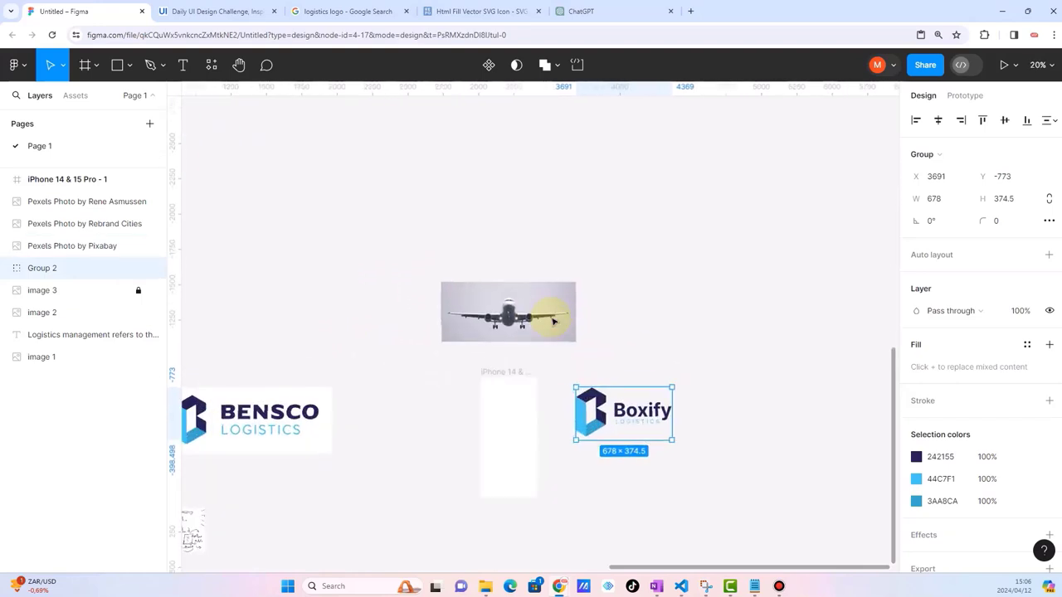
pyautogui.scroll(3, 554, 380)
pyautogui.hscroll(2, 554, 380)
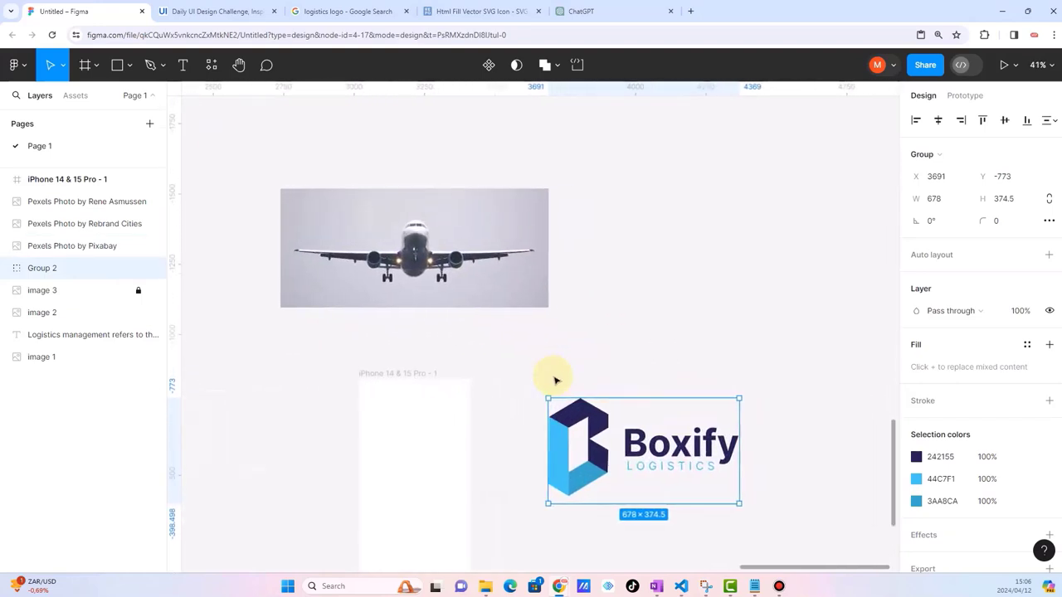
pyautogui.scroll(-2, 498, 367)
pyautogui.scroll(1, 497, 371)
pyautogui.scroll(-1, 498, 371)
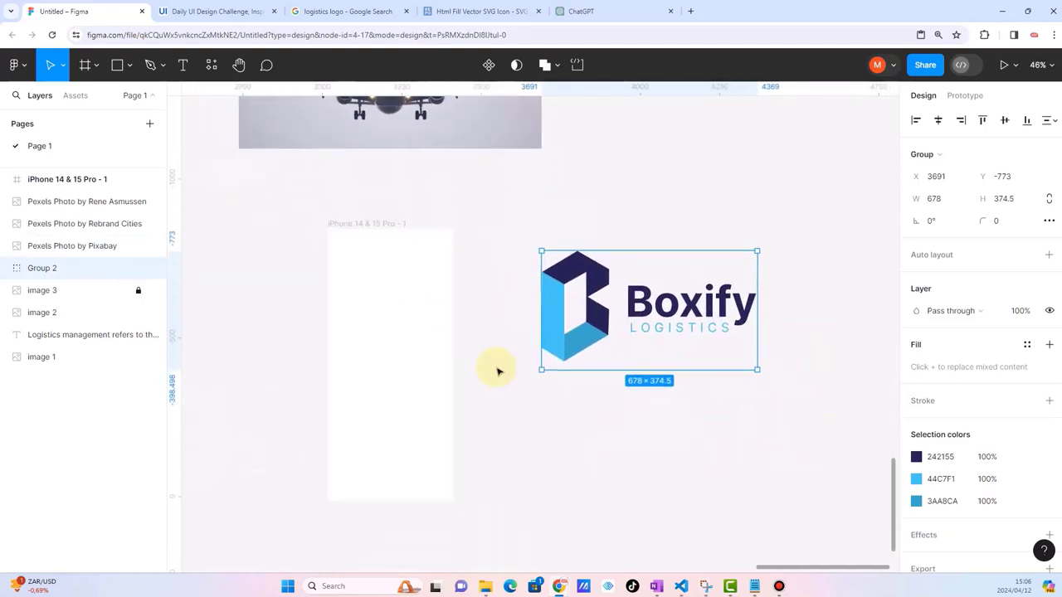
pyautogui.scroll(-2, 497, 370)
pyautogui.click(609, 244)
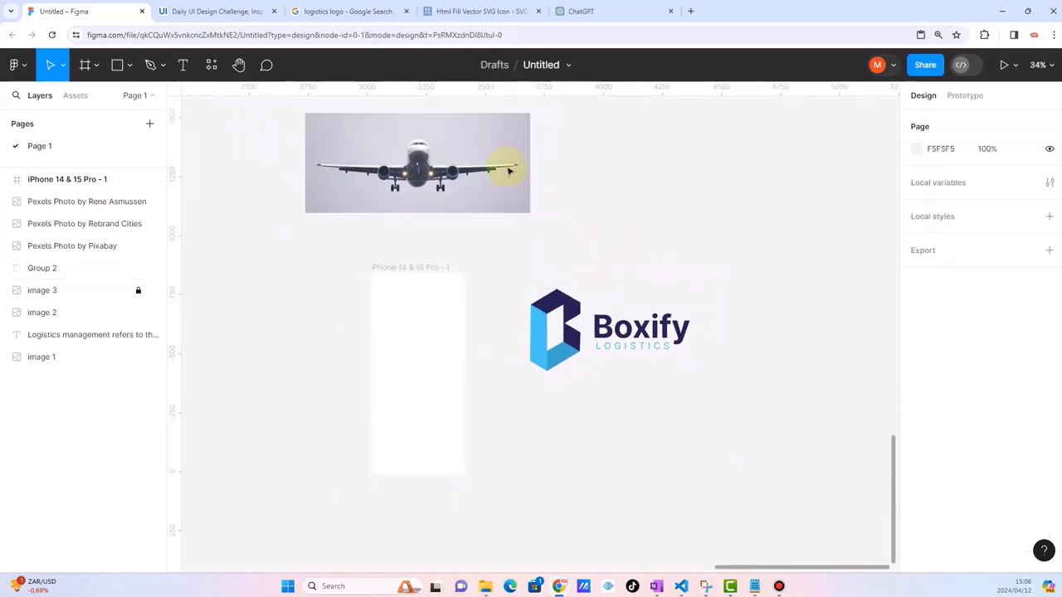
pyautogui.moveTo(504, 169); pyautogui.dragTo(512, 192)
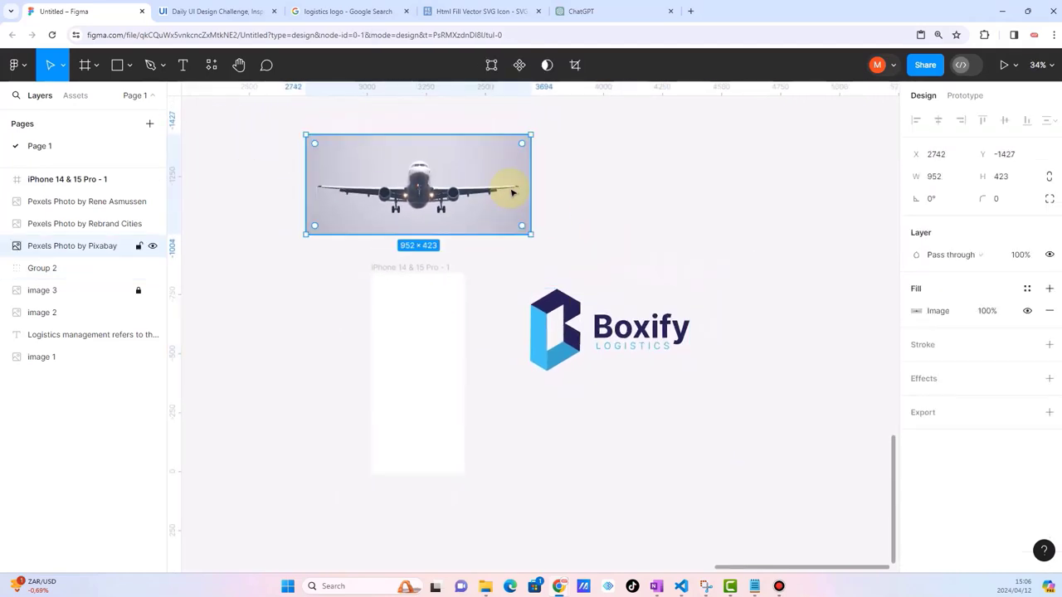
pyautogui.click(623, 231)
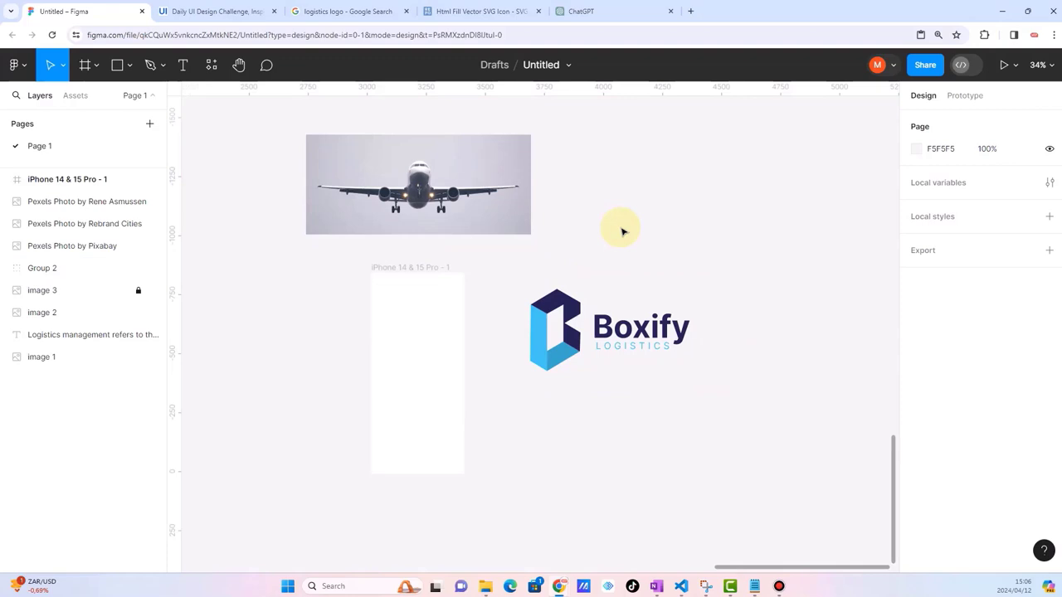
# Step: Set the page fill colour from F5F5F5 to mid grey B1B1B1
pyautogui.click(915, 149)
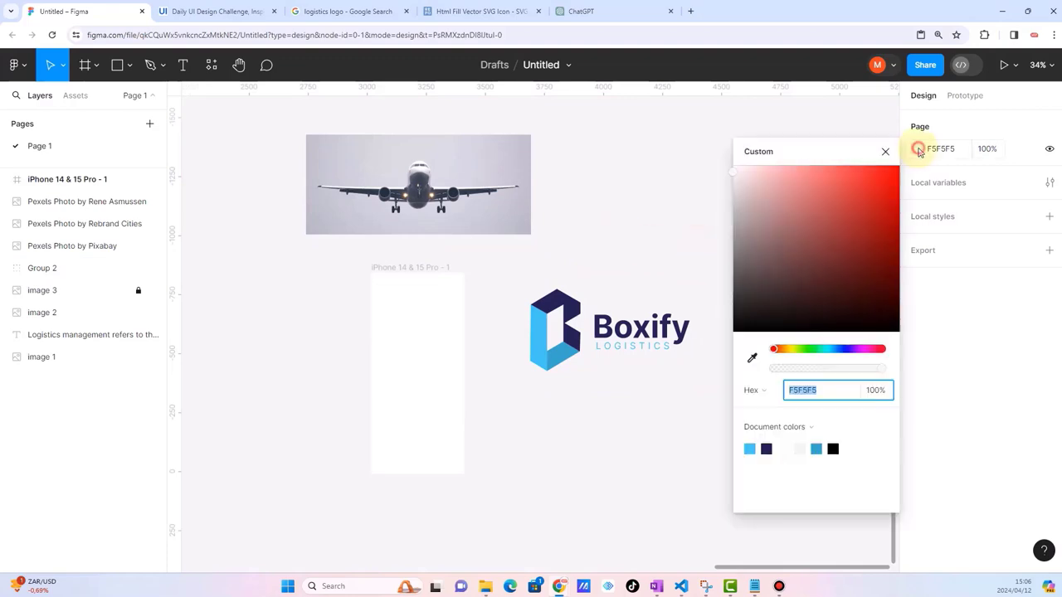
pyautogui.click(734, 172)
pyautogui.moveTo(734, 171); pyautogui.dragTo(729, 225)
pyautogui.click(426, 324)
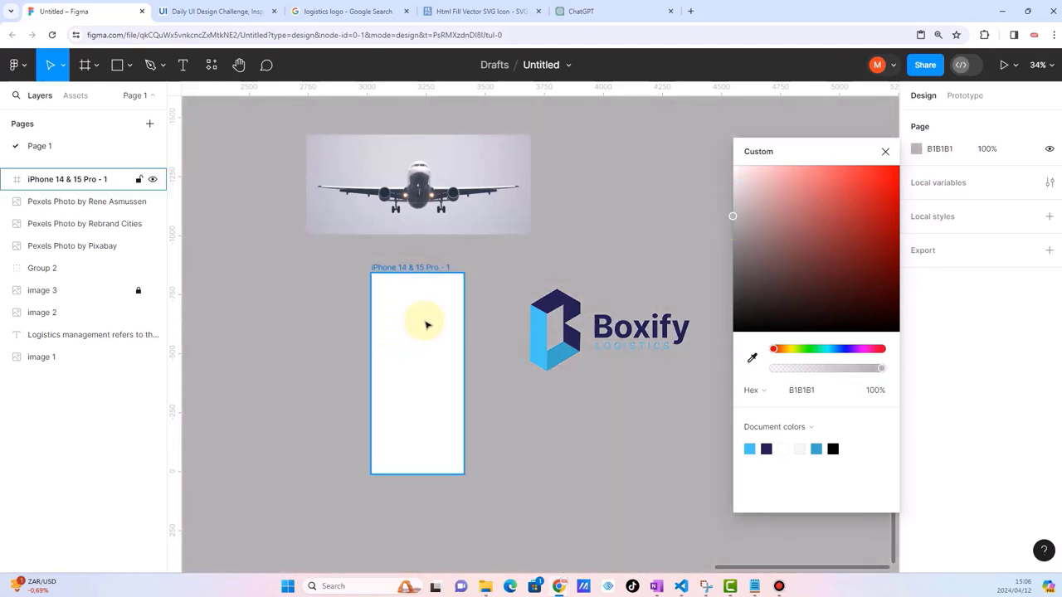
pyautogui.click(498, 259)
# Step: Move the Boxify logo into the frame and place a Ctrl+D duplicate beside it
pyautogui.click(563, 310)
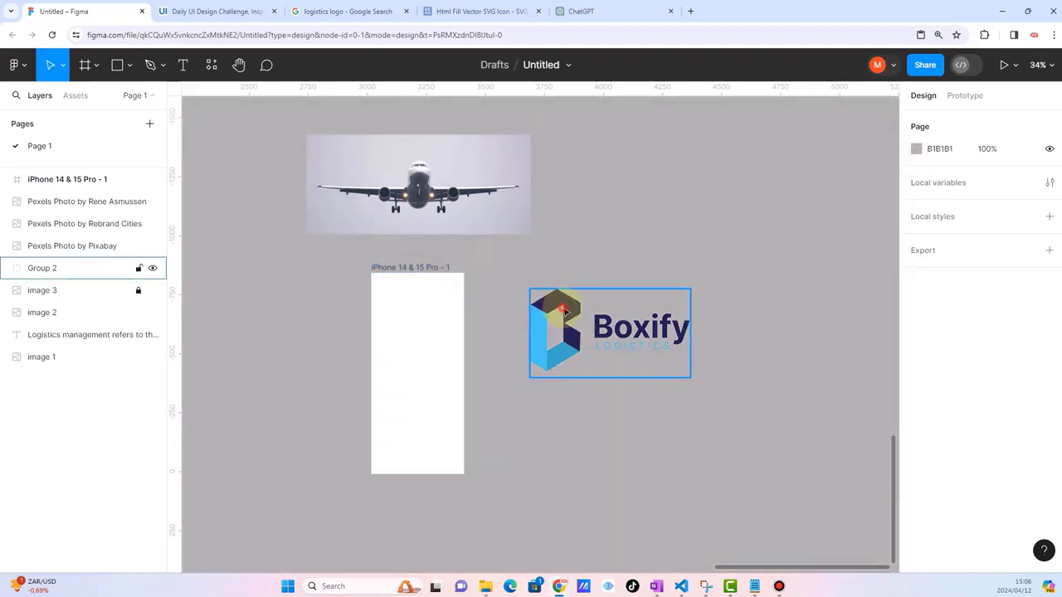
pyautogui.moveTo(562, 309)
pyautogui.mouseDown()
pyautogui.moveTo(458, 312)
pyautogui.moveTo(703, 333)
pyautogui.mouseUp()
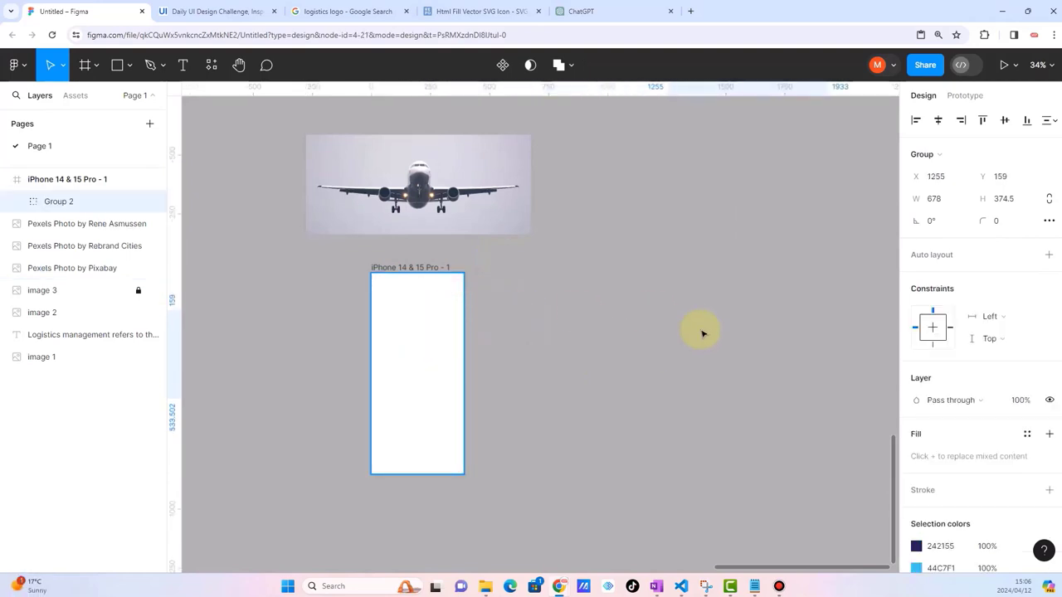
pyautogui.hotkey('ctrl', 'd')
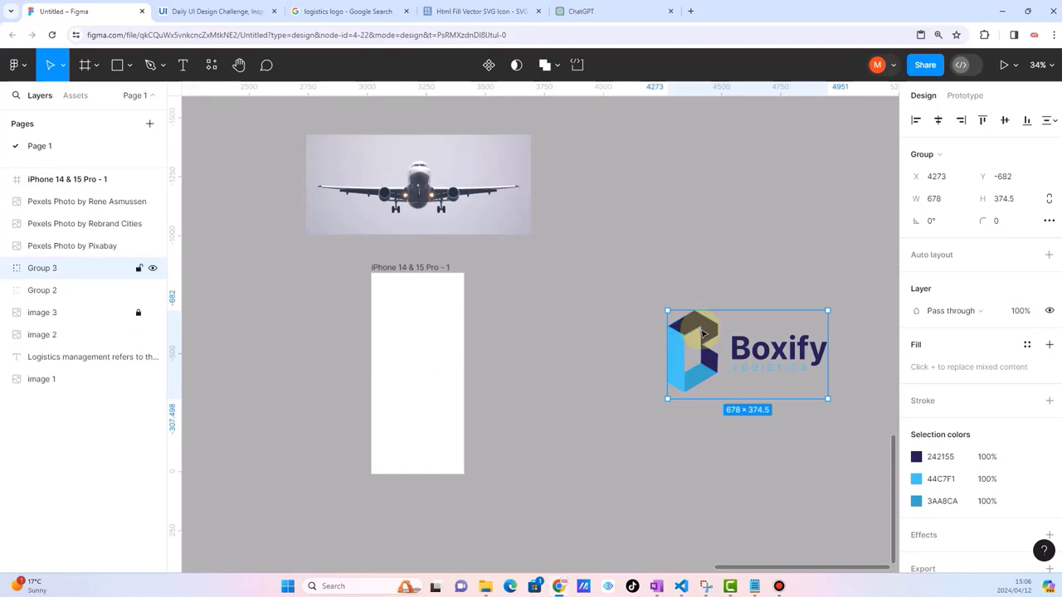
pyautogui.moveTo(669, 332); pyautogui.dragTo(448, 309)
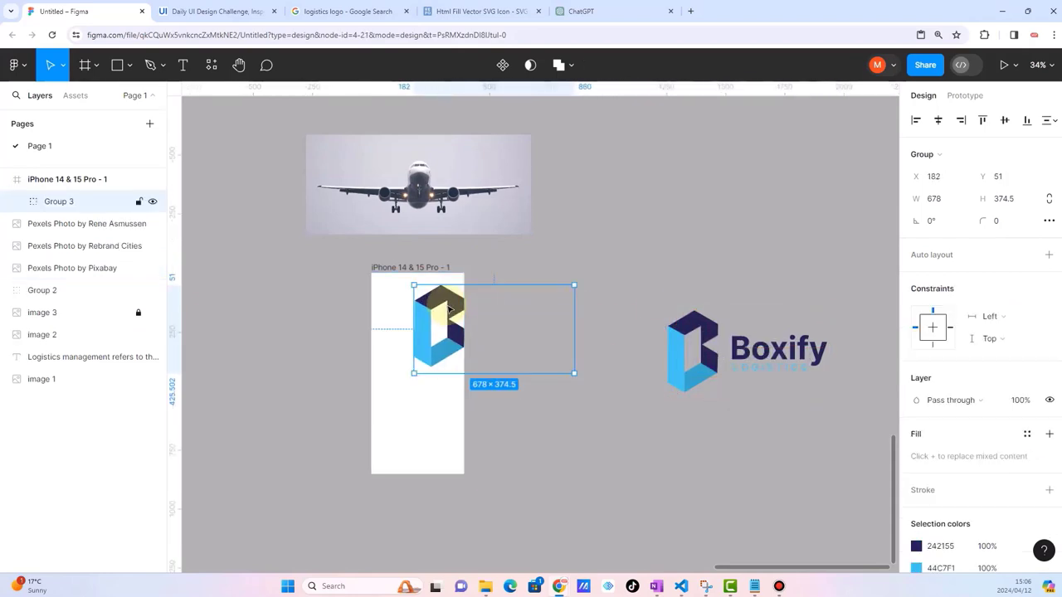
# Step: Scale the logo copy down proportionally with the K scale tool
pyautogui.moveTo(576, 283); pyautogui.dragTo(466, 334)
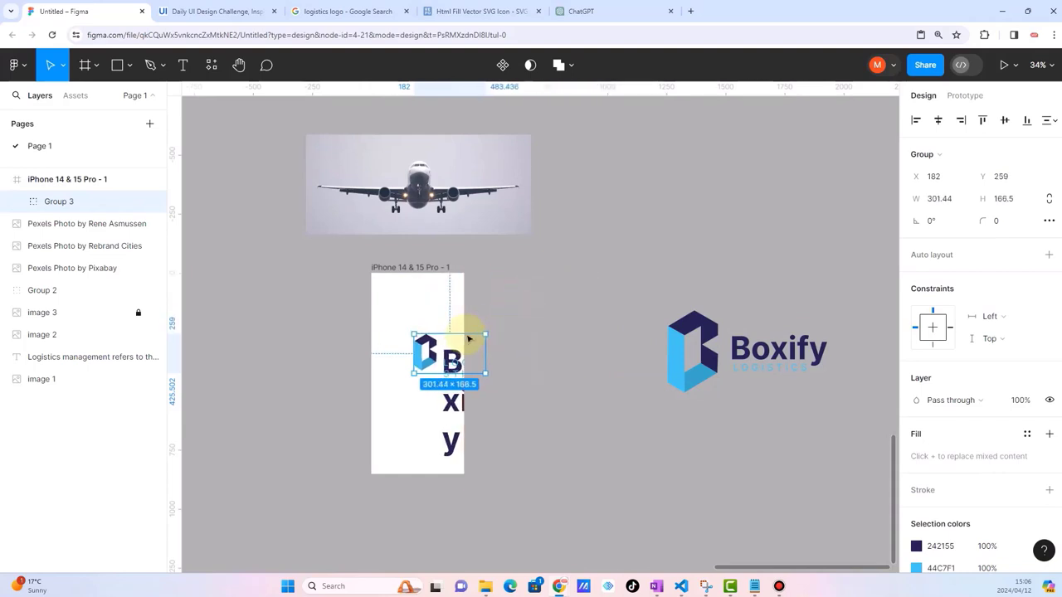
pyautogui.hotkey('ctrl', 'z')
pyautogui.press('k')
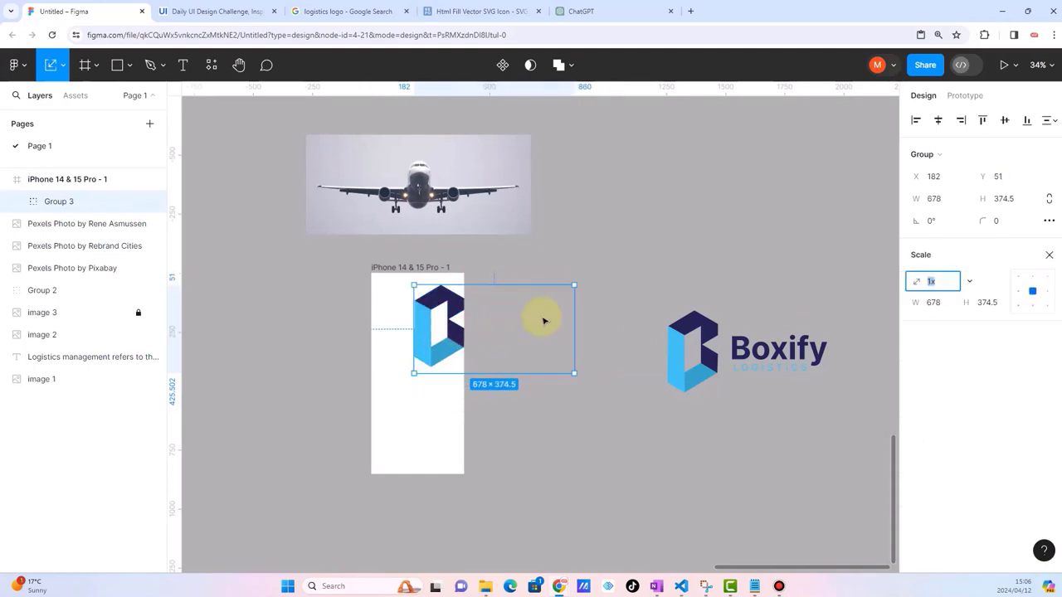
pyautogui.moveTo(575, 286)
pyautogui.mouseDown()
pyautogui.moveTo(439, 339)
pyautogui.moveTo(396, 300)
pyautogui.mouseUp()
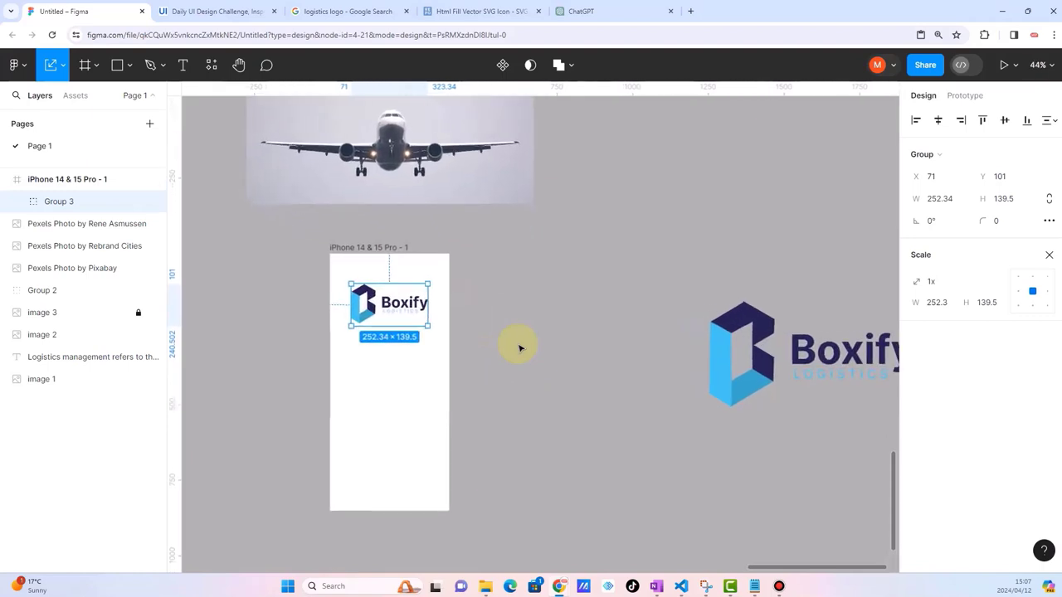
# Step: Centre the 252.34 × 139.5 logo copy horizontally near the frame top
pyautogui.scroll(3, 451, 306)
pyautogui.scroll(3, 449, 314)
pyautogui.scroll(2, 449, 312)
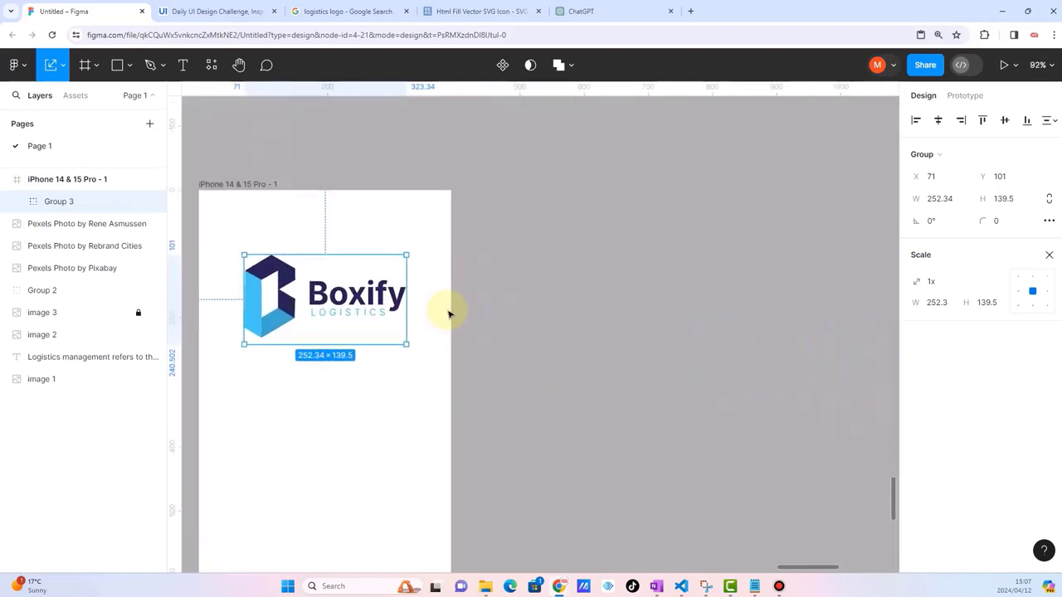
pyautogui.hscroll(-2, 407, 310)
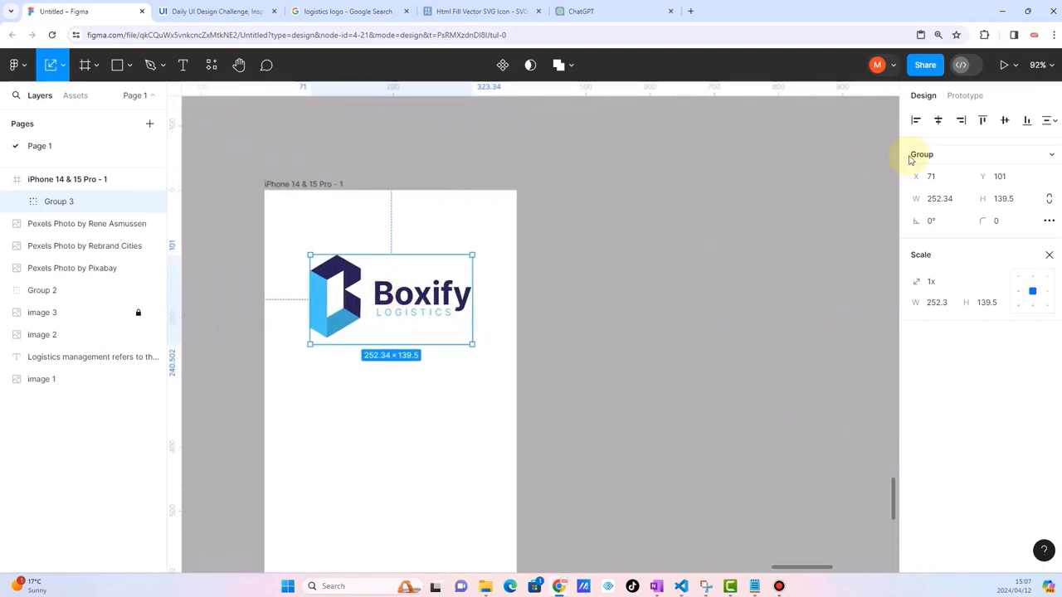
pyautogui.click(938, 120)
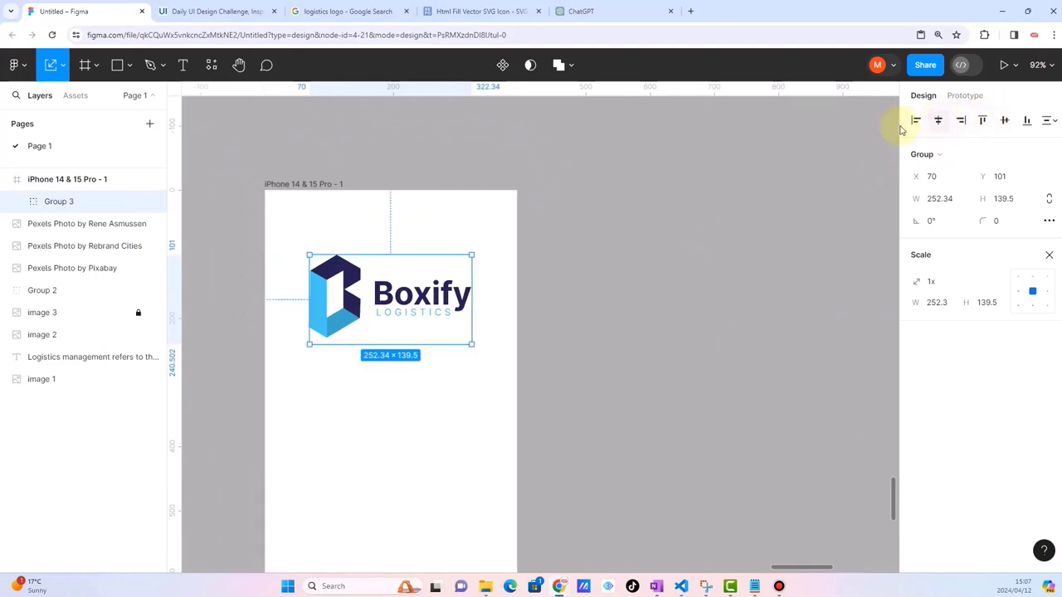
pyautogui.scroll(-3, 703, 207)
pyautogui.click(701, 237)
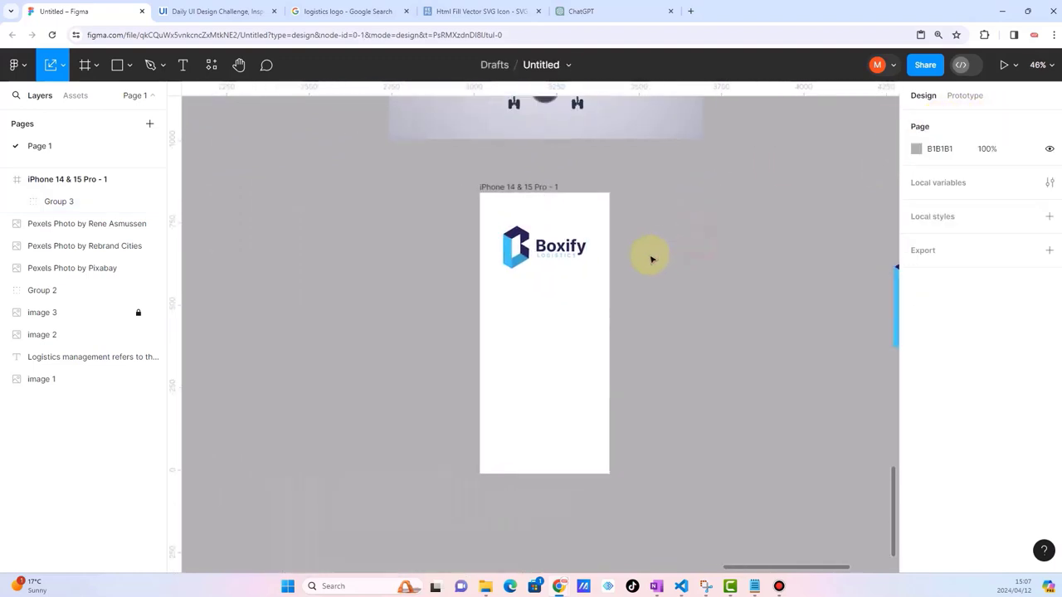
pyautogui.scroll(2, 639, 249)
# Step: Move the airplane photo into the phone frame and shrink it below the logo
pyautogui.scroll(-3, 604, 306)
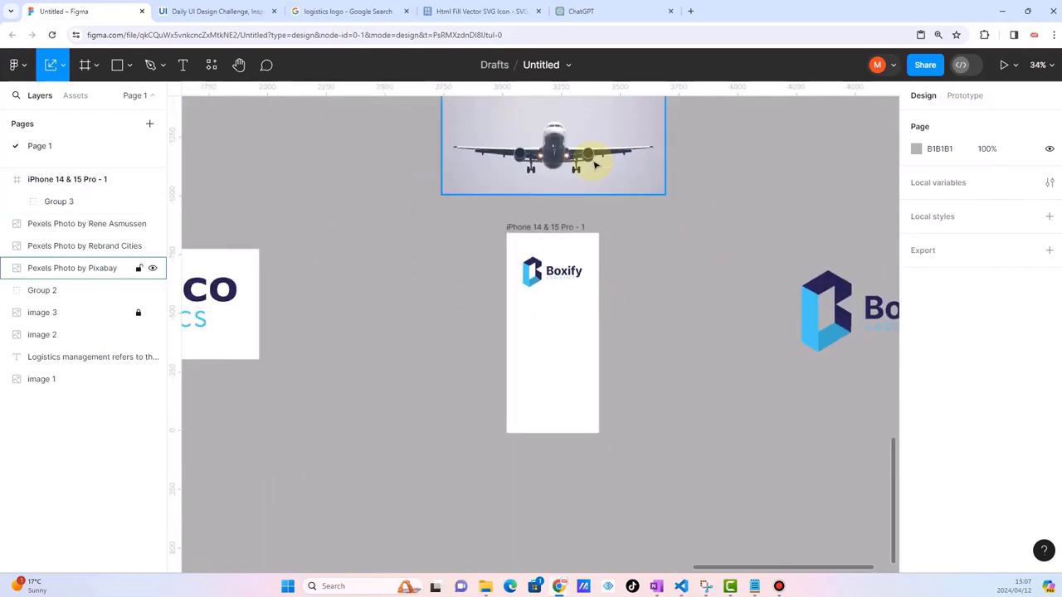
pyautogui.moveTo(594, 165); pyautogui.dragTo(573, 211)
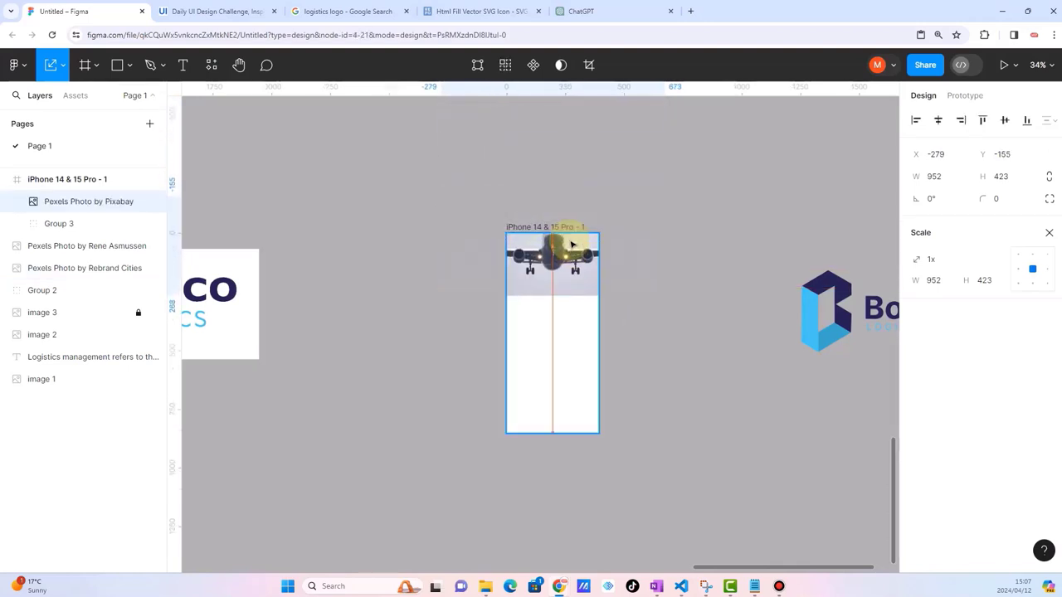
pyautogui.moveTo(573, 212)
pyautogui.mouseDown()
pyautogui.moveTo(571, 255)
pyautogui.moveTo(603, 315)
pyautogui.mouseUp()
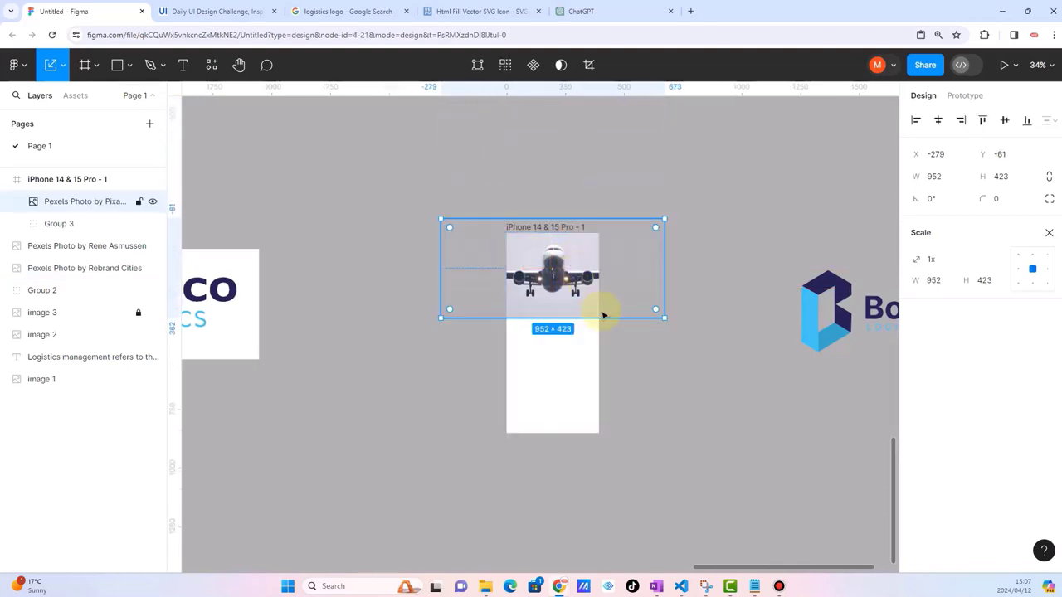
pyautogui.scroll(3, 611, 291)
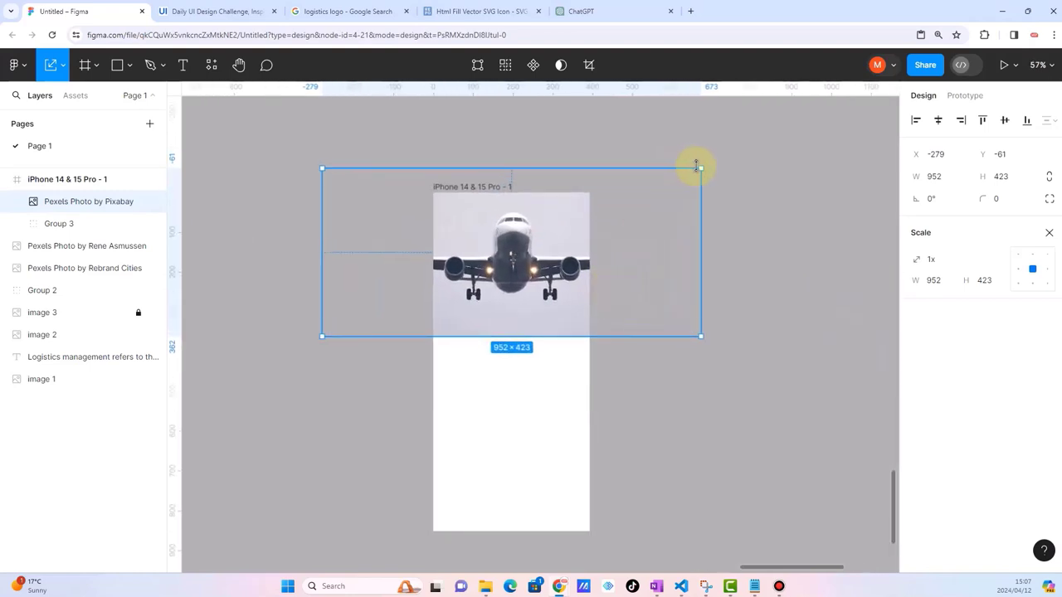
pyautogui.moveTo(700, 168)
pyautogui.mouseDown()
pyautogui.moveTo(508, 238)
pyautogui.moveTo(510, 249)
pyautogui.mouseUp()
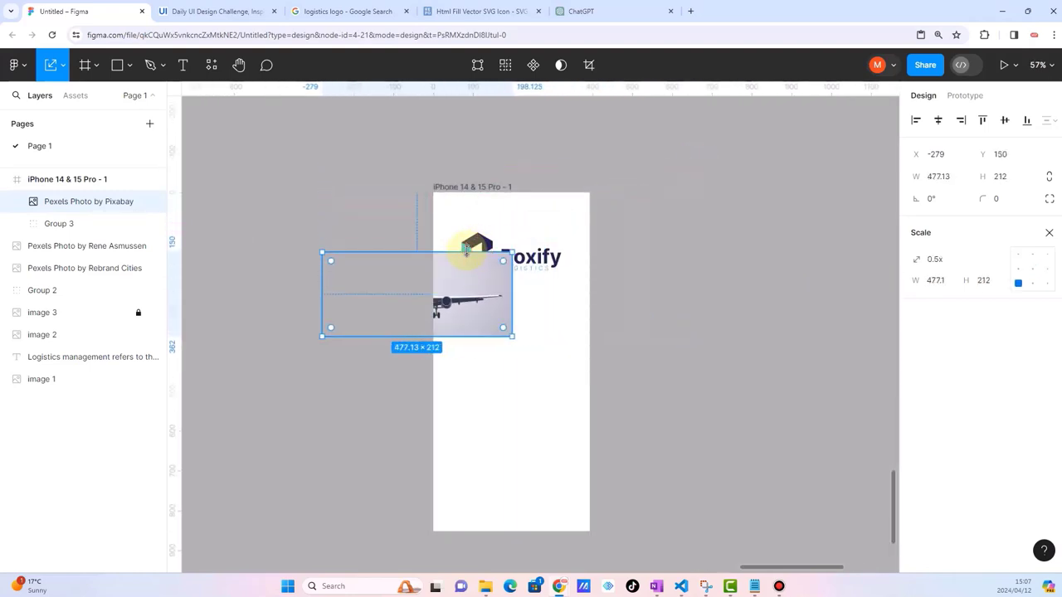
pyautogui.moveTo(391, 272)
pyautogui.mouseDown()
pyautogui.moveTo(471, 288)
pyautogui.moveTo(488, 305)
pyautogui.mouseUp()
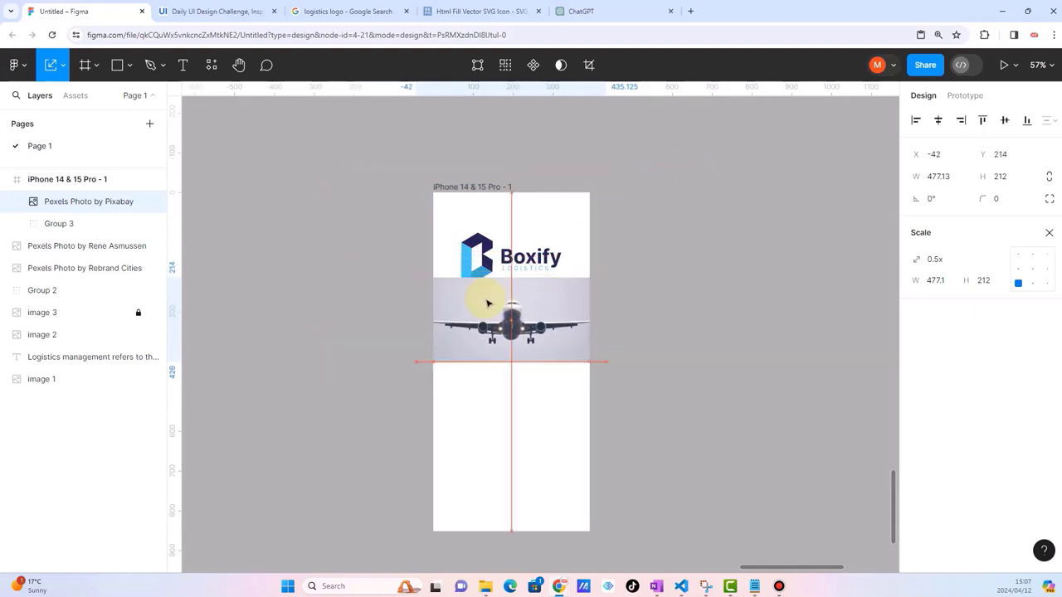
# Step: Nudge the Boxify logo group up slightly
pyautogui.keyDown('ctrl'); pyautogui.scroll(3, 556, 311); pyautogui.keyUp('ctrl')
pyautogui.click(639, 239)
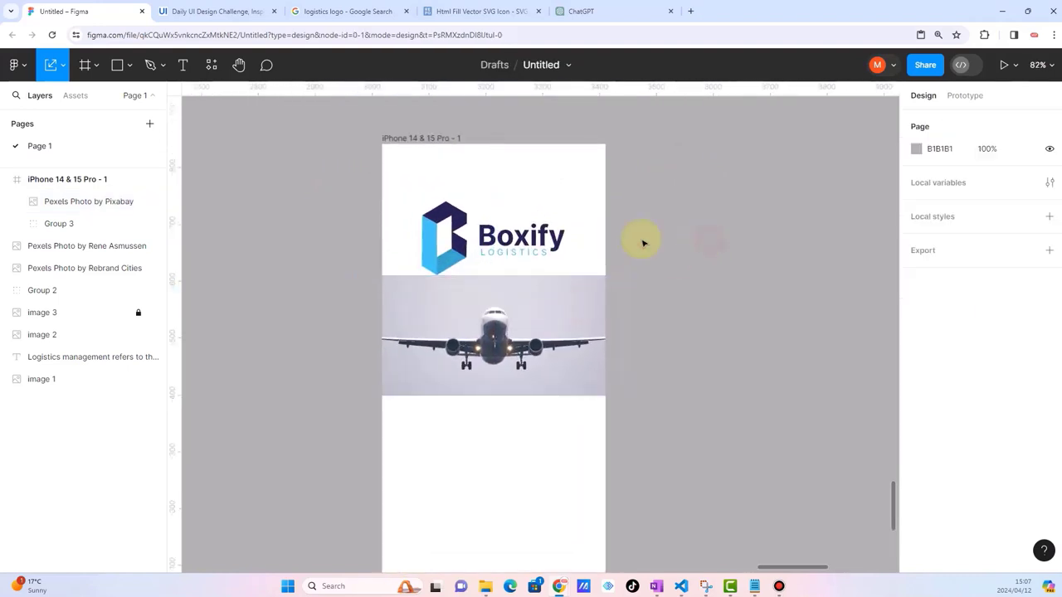
pyautogui.click(505, 240)
pyautogui.moveTo(504, 238); pyautogui.dragTo(504, 225)
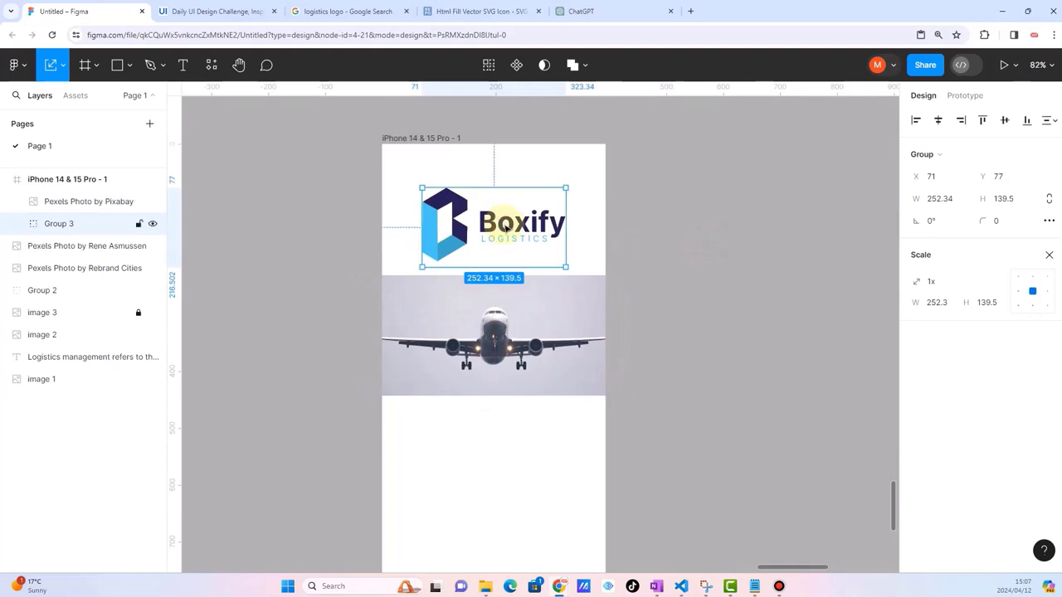
# Step: Resize the airplane photo to 387.1 × 172 and align it to the frame's left edge
pyautogui.click(526, 329)
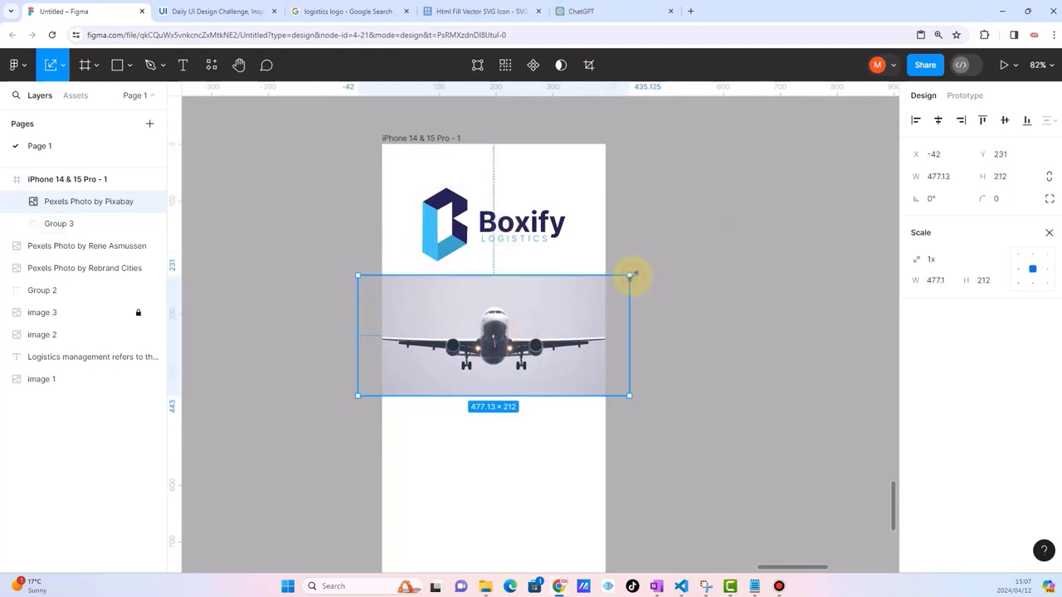
pyautogui.moveTo(630, 274); pyautogui.dragTo(606, 285)
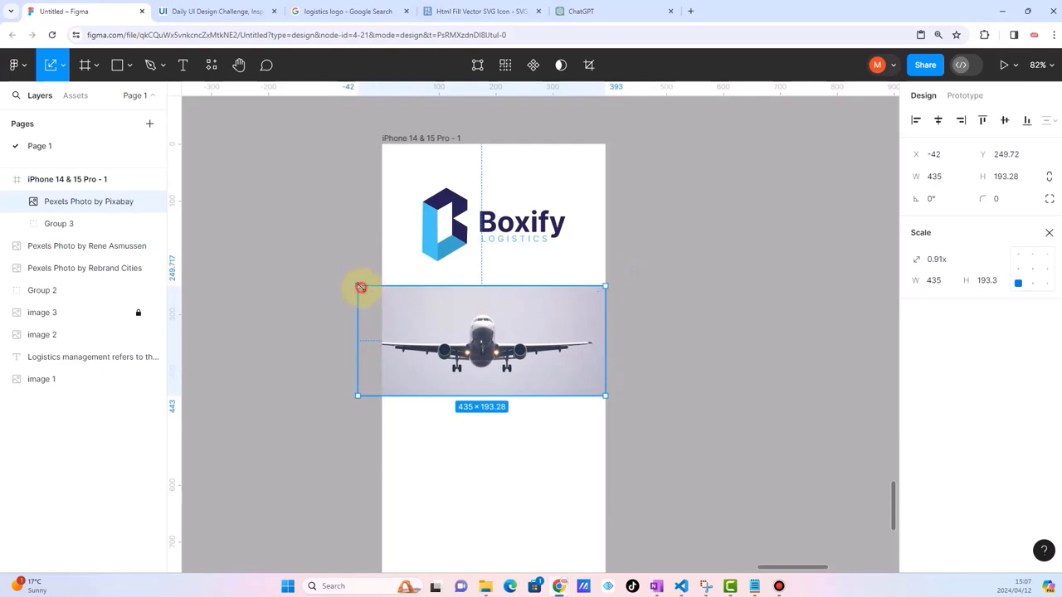
pyautogui.moveTo(360, 287); pyautogui.dragTo(396, 298)
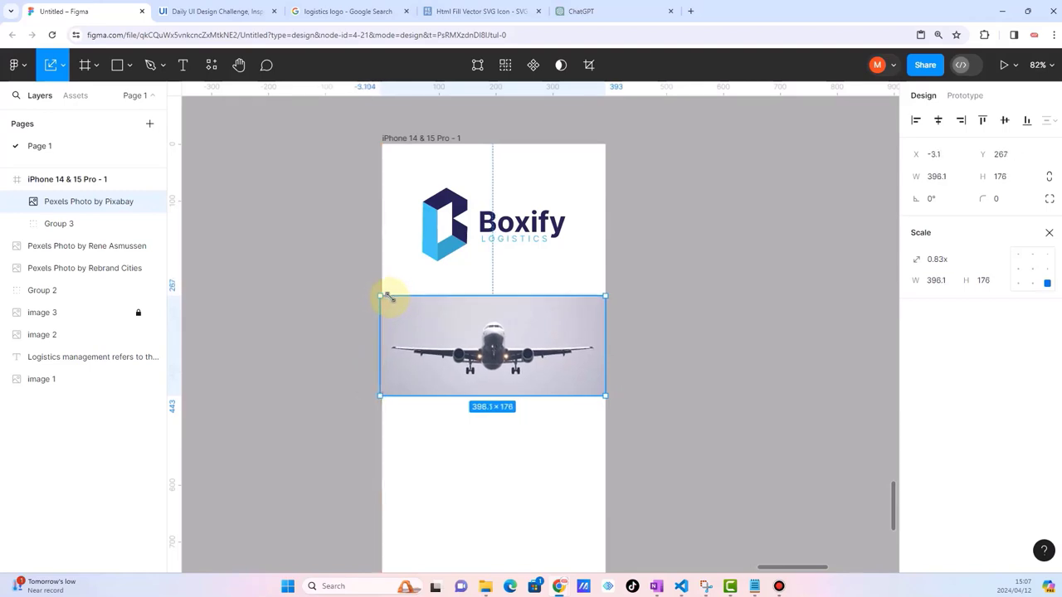
pyautogui.click(701, 360)
pyautogui.moveTo(581, 343); pyautogui.dragTo(584, 330)
pyautogui.scroll(-3, 584, 330)
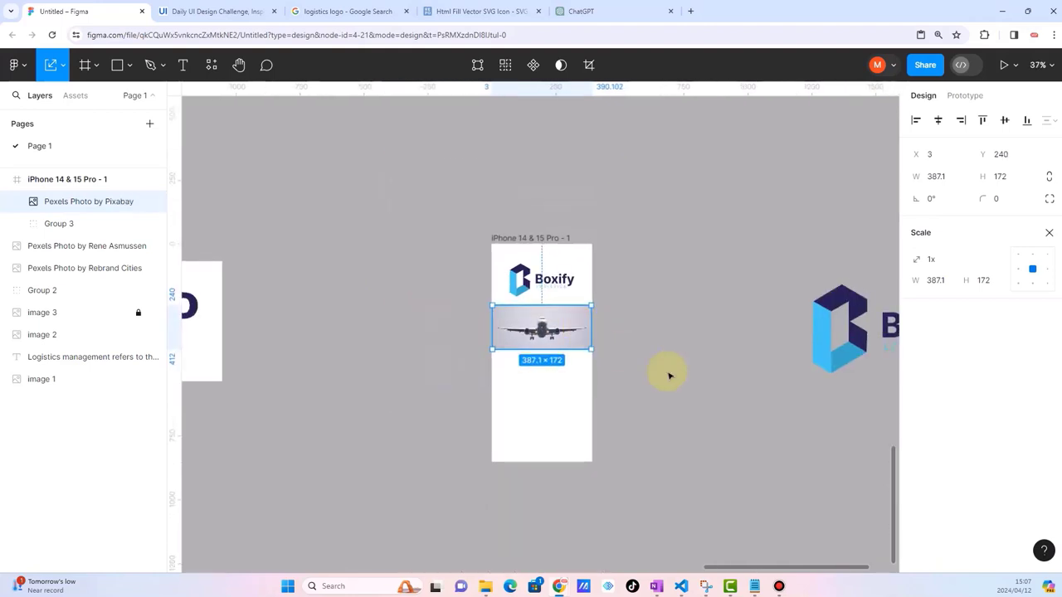
pyautogui.scroll(2, 670, 374)
pyautogui.click(634, 337)
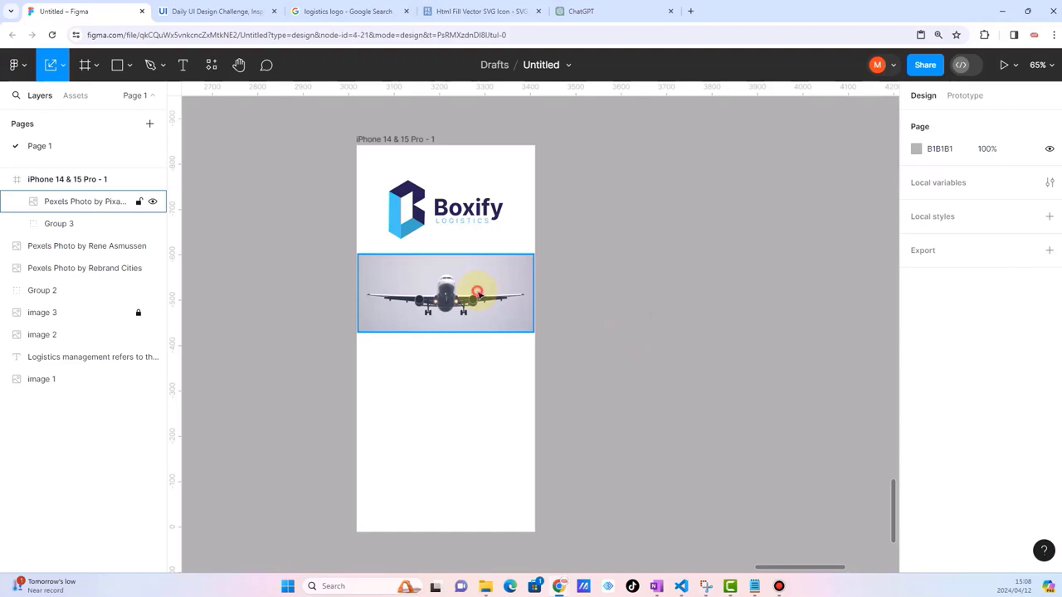
# Step: Move the airplane photo up to the top of the phone frame
pyautogui.moveTo(473, 294); pyautogui.dragTo(479, 181)
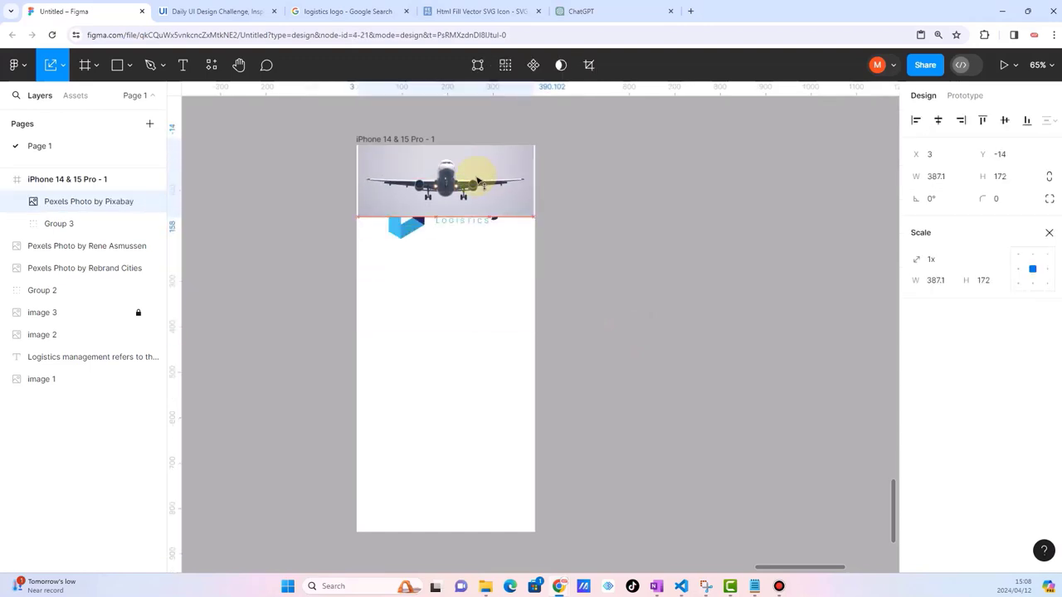
pyautogui.click(406, 230)
pyautogui.doubleClick(408, 240)
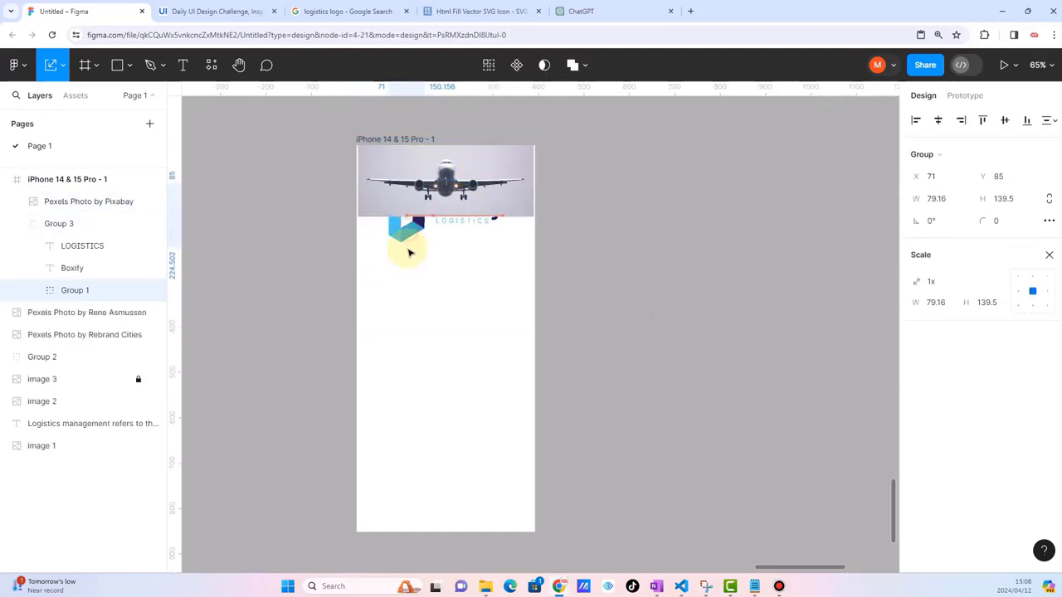
pyautogui.moveTo(409, 253); pyautogui.dragTo(409, 284)
pyautogui.press('Escape')
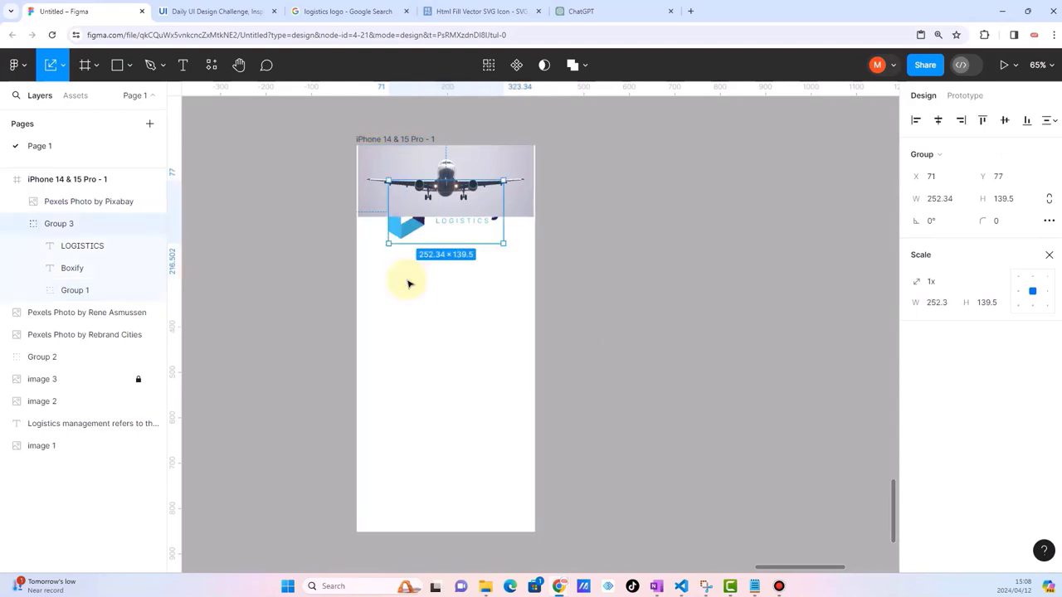
pyautogui.click(373, 171)
pyautogui.moveTo(372, 172); pyautogui.dragTo(372, 148)
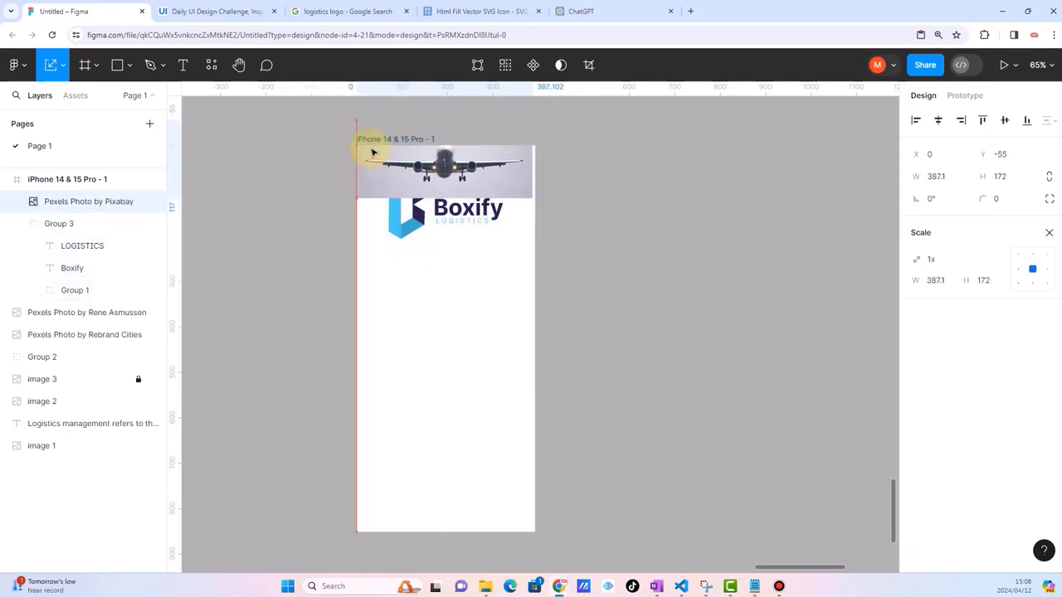
pyautogui.click(488, 256)
# Step: Move the Boxify logo down and sit the photo flush at the frame top
pyautogui.click(409, 217)
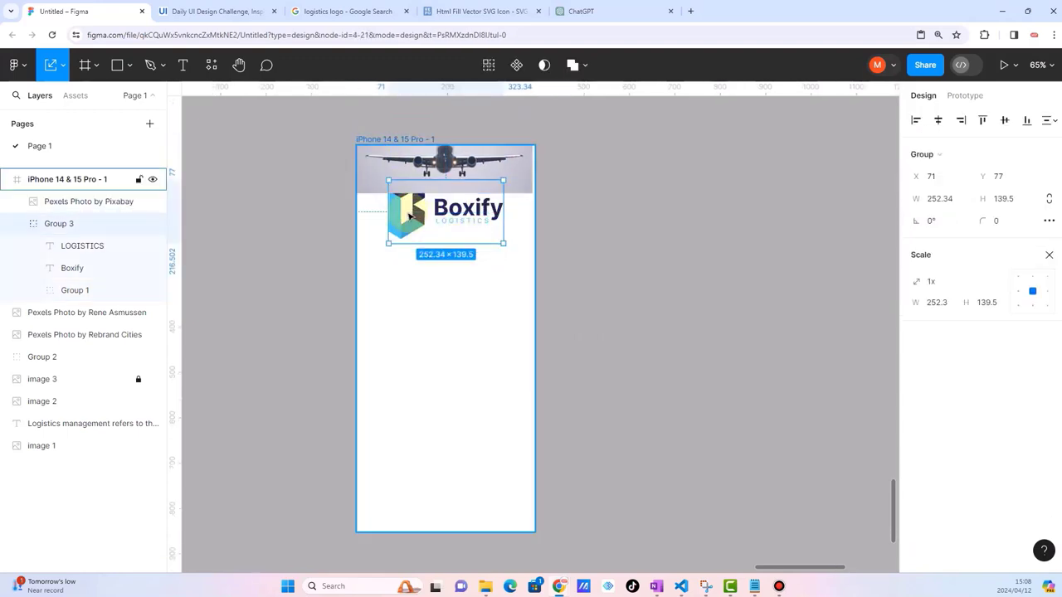
pyautogui.moveTo(439, 208); pyautogui.dragTo(439, 239)
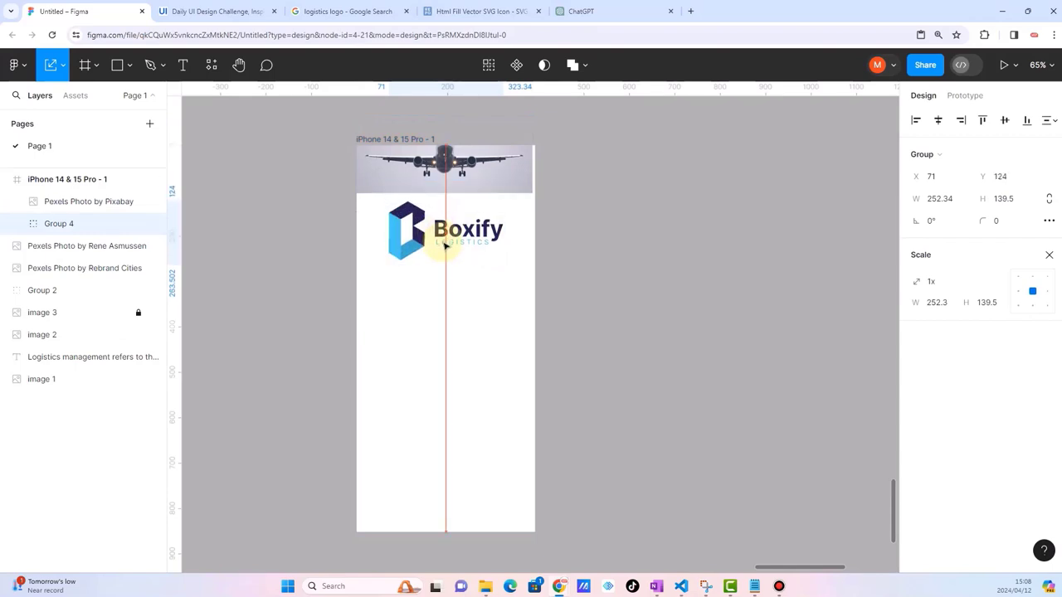
pyautogui.click(481, 178)
pyautogui.moveTo(482, 177); pyautogui.dragTo(483, 203)
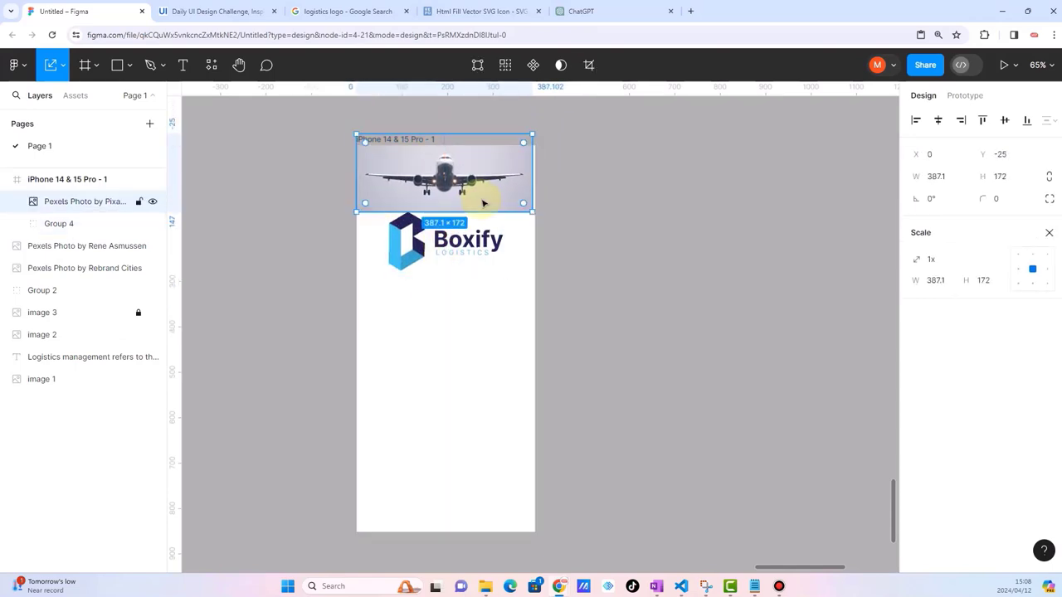
# Step: Enlarge the airplane photo to about 400 × 178 to span the frame width
pyautogui.scroll(3, 483, 204)
pyautogui.rightClick(566, 221)
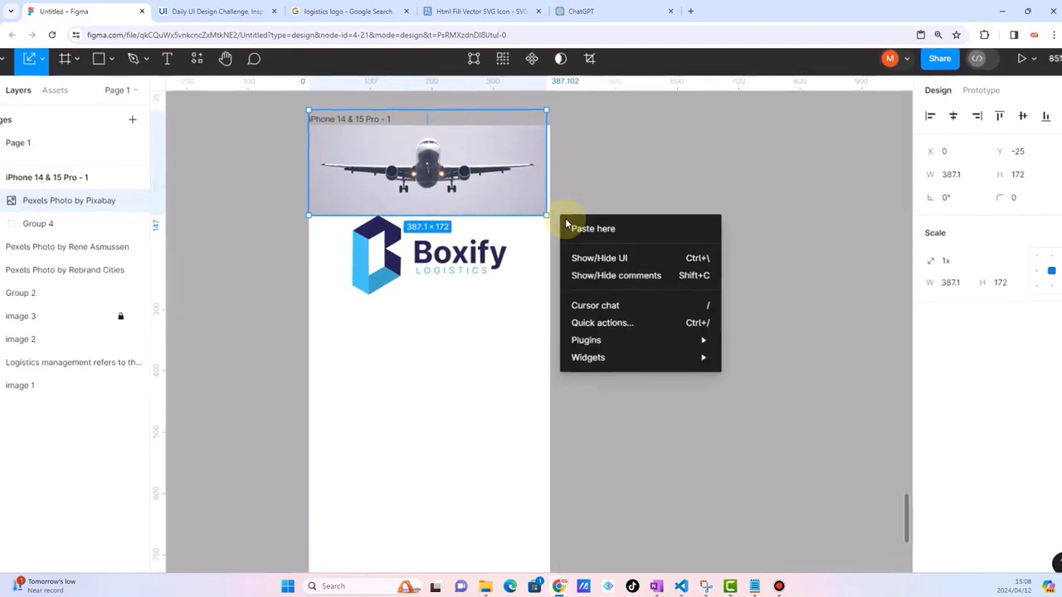
pyautogui.press('Escape')
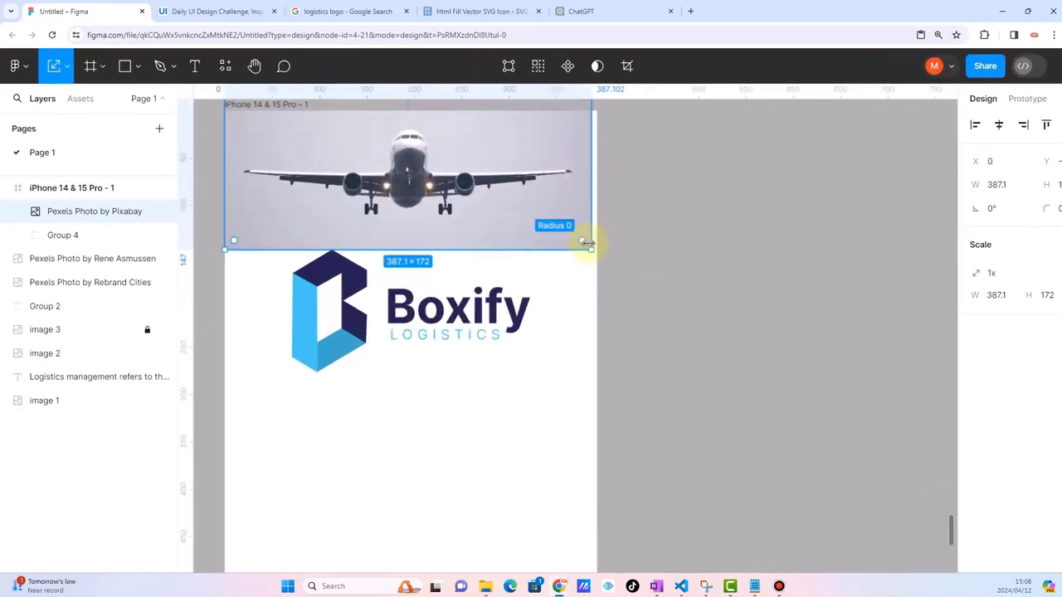
pyautogui.moveTo(590, 248); pyautogui.dragTo(600, 256)
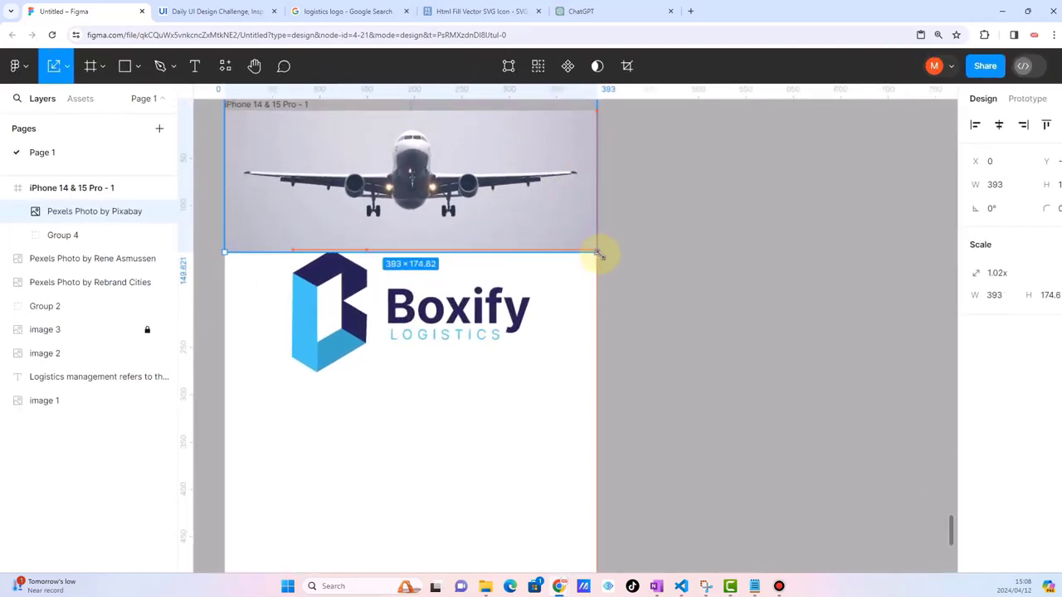
pyautogui.moveTo(495, 143); pyautogui.dragTo(500, 161)
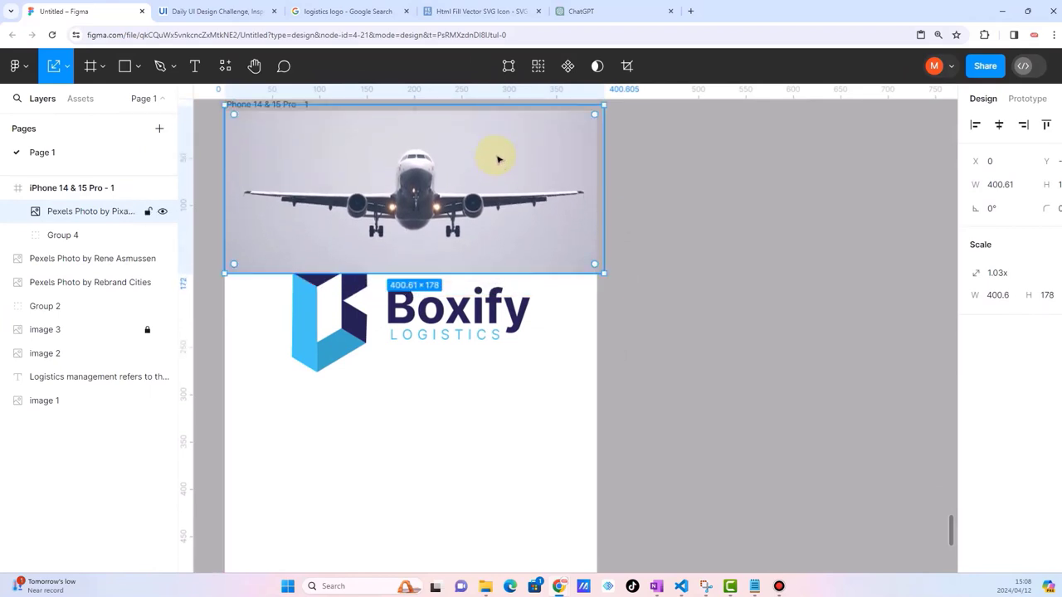
pyautogui.click(679, 236)
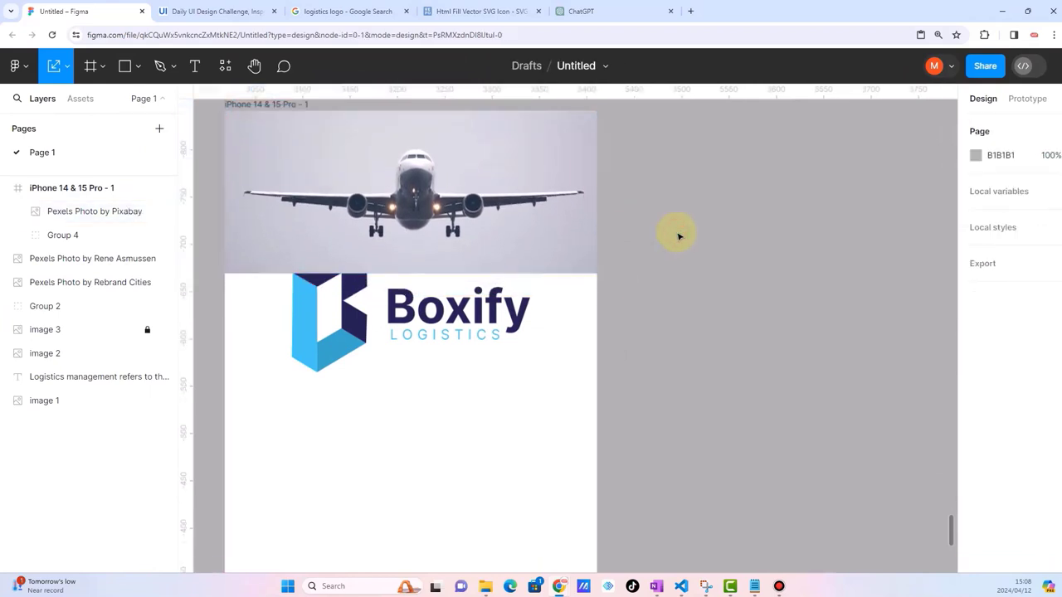
# Step: Position the Boxify logo just beneath the header photo
pyautogui.scroll(-3, 614, 228)
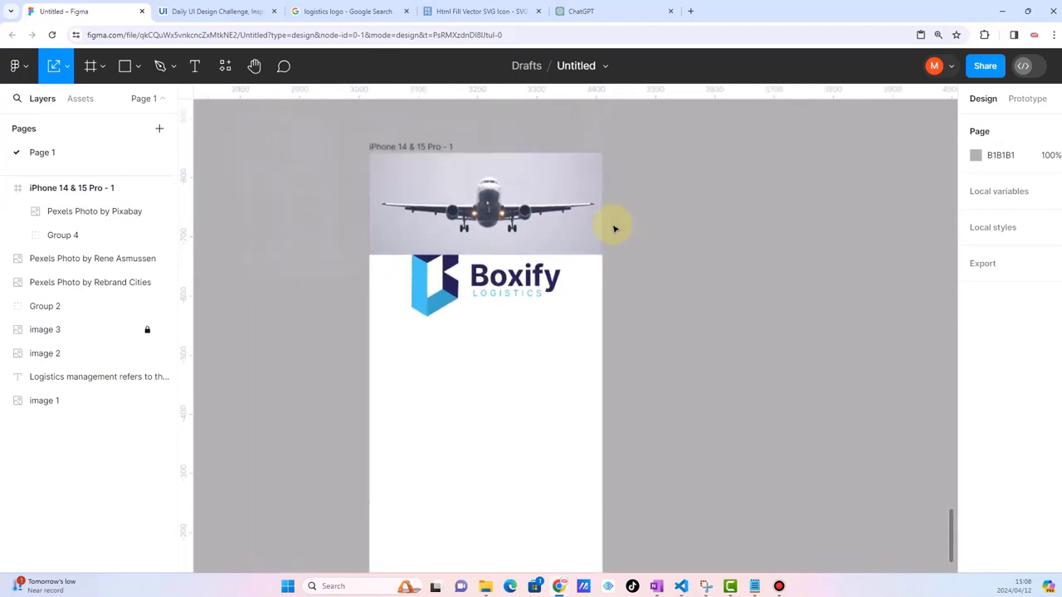
pyautogui.moveTo(549, 286); pyautogui.dragTo(535, 300)
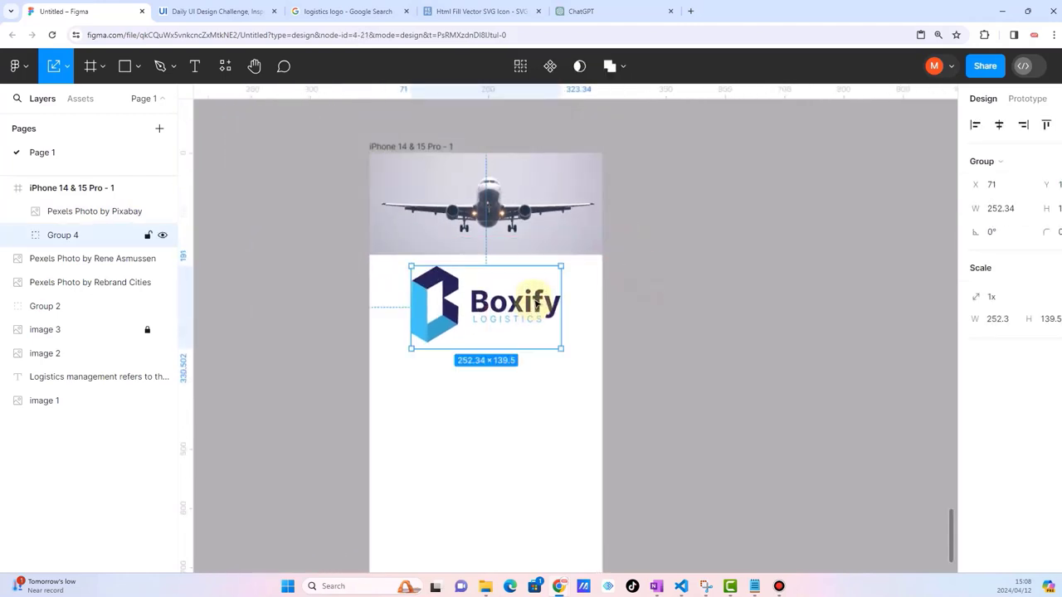
pyautogui.click(688, 325)
pyautogui.scroll(-2, 631, 315)
pyautogui.scroll(-2, 635, 332)
pyautogui.hscroll(2, 643, 365)
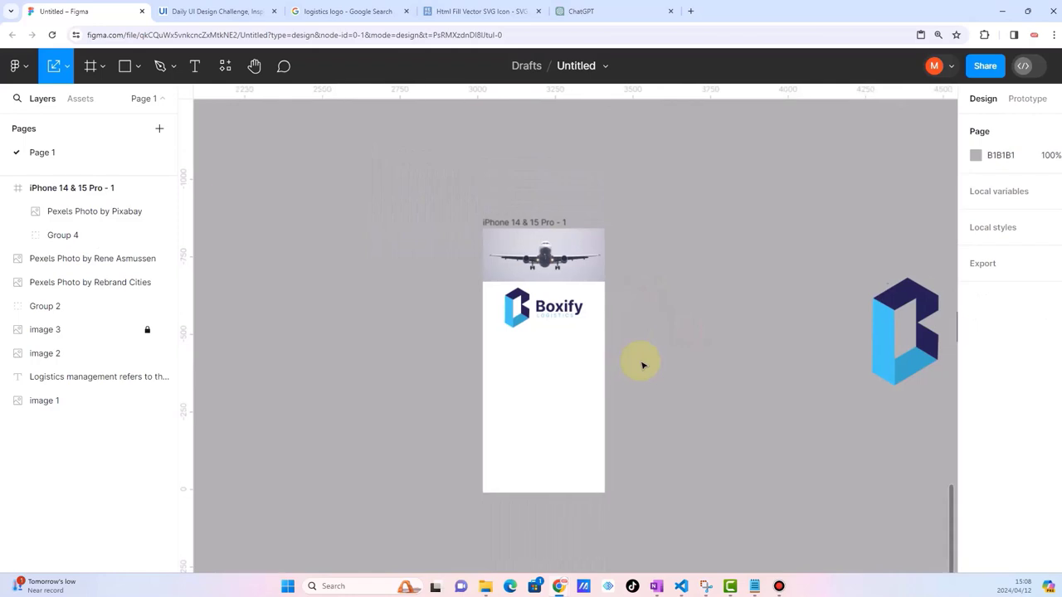
pyautogui.scroll(1, 643, 365)
pyautogui.scroll(1, 643, 365)
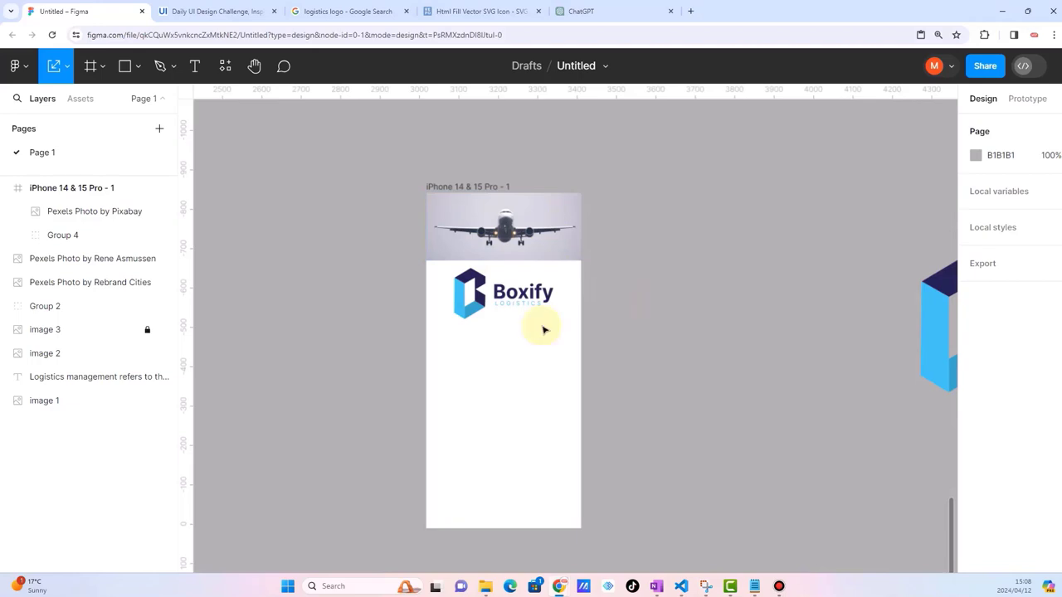
# Step: Draw a 393-wide rectangle over the lower part of the phone frame
pyautogui.click(124, 65)
pyautogui.moveTo(474, 344); pyautogui.dragTo(663, 564)
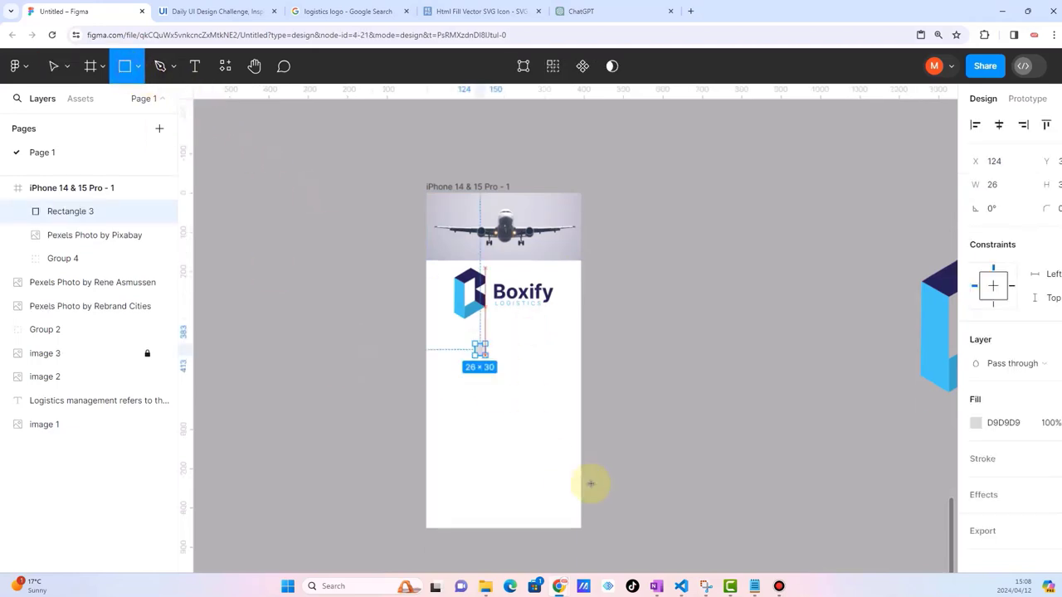
pyautogui.moveTo(517, 373); pyautogui.dragTo(467, 367)
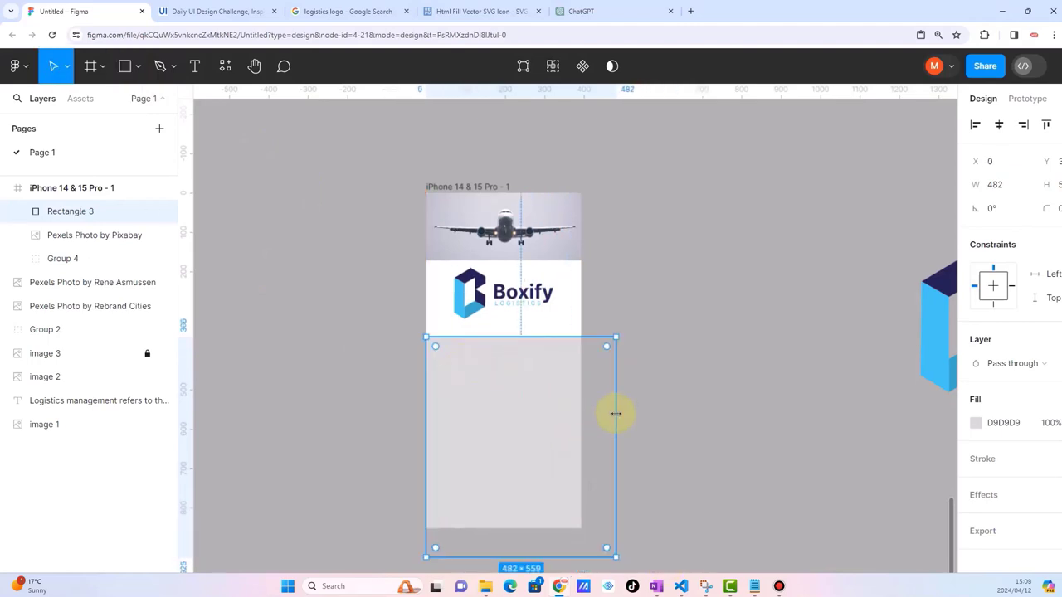
pyautogui.moveTo(607, 411); pyautogui.dragTo(582, 408)
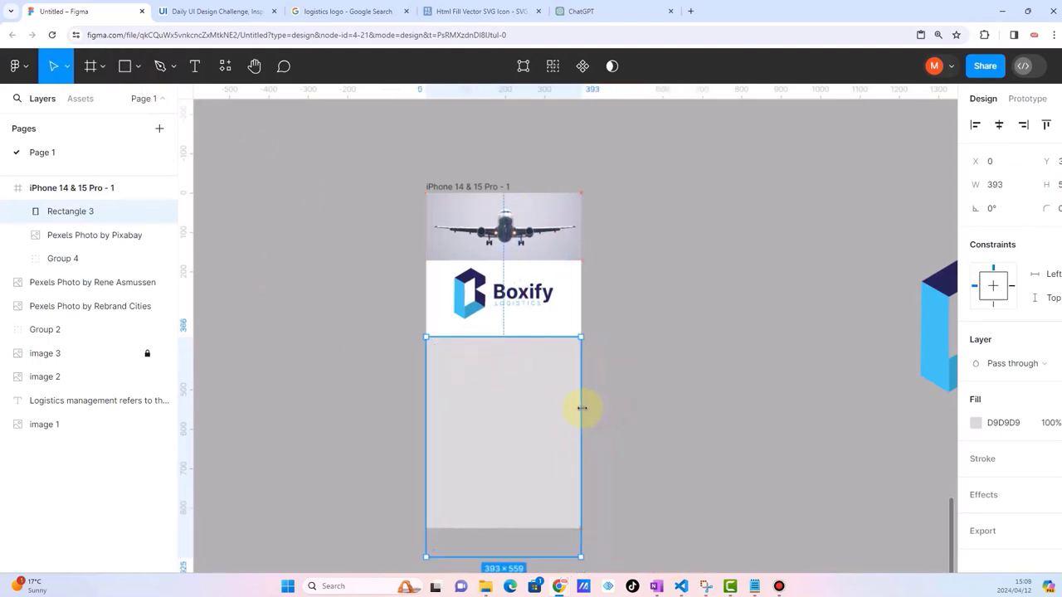
pyautogui.moveTo(516, 339); pyautogui.dragTo(516, 331)
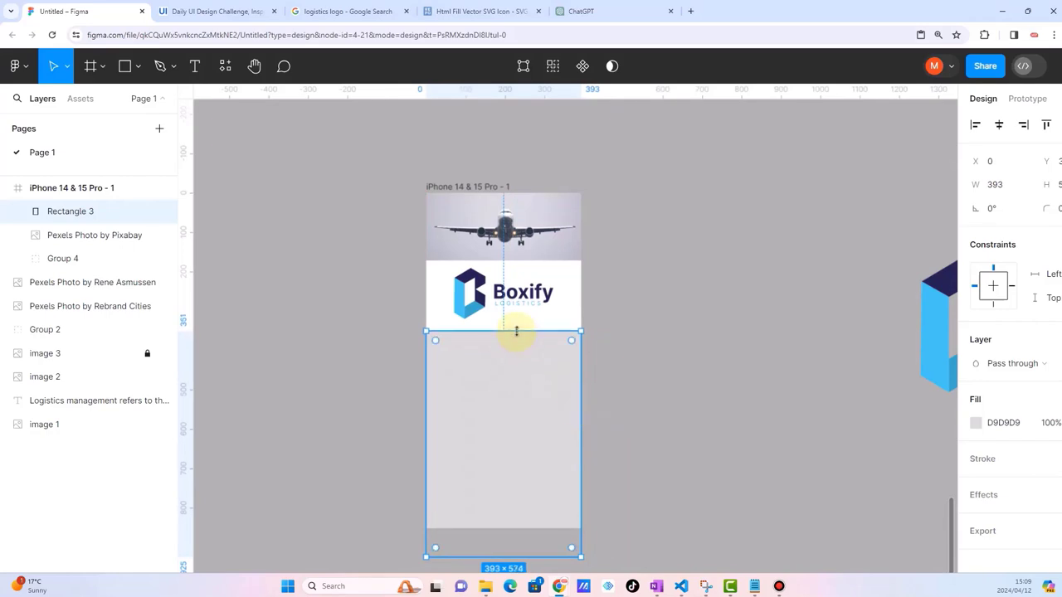
# Step: Move the photo outside the frame, raise the logo, and extend and round the panel to about 32
pyautogui.moveTo(492, 230); pyautogui.dragTo(694, 197)
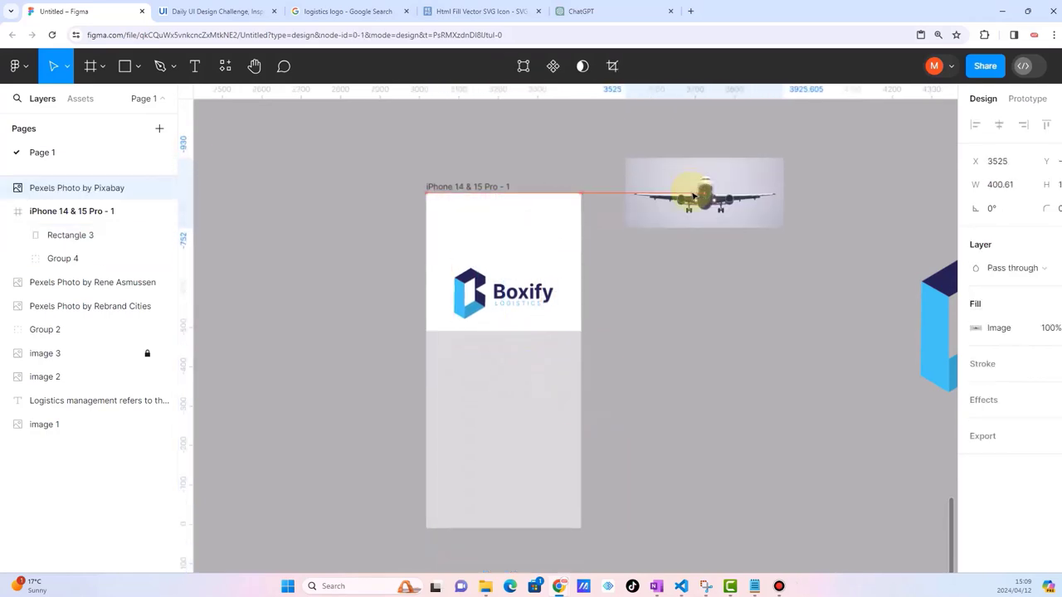
pyautogui.click(503, 270)
pyautogui.moveTo(504, 270); pyautogui.dragTo(503, 228)
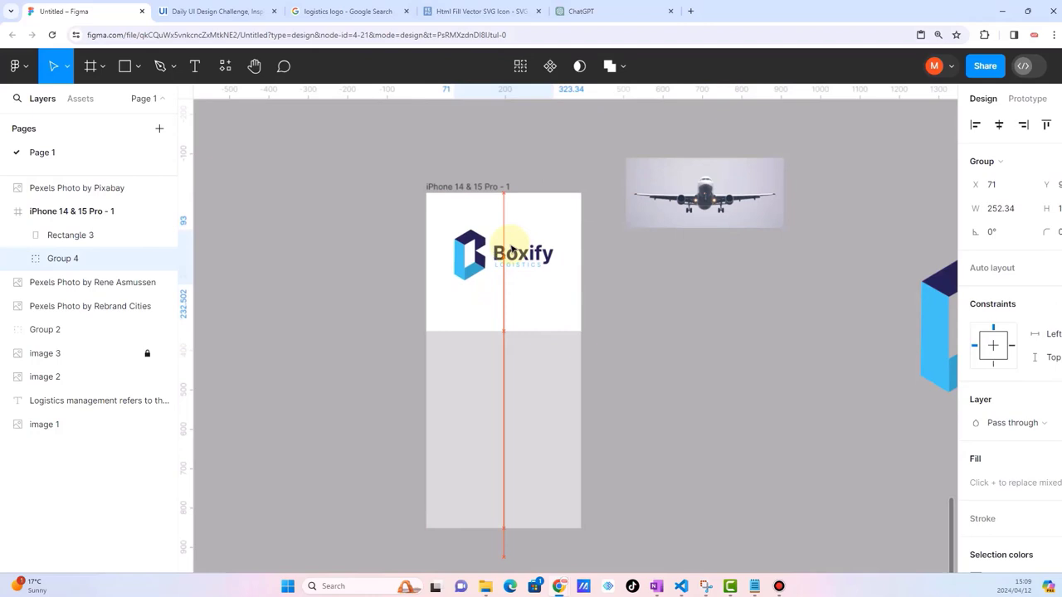
pyautogui.click(502, 371)
pyautogui.moveTo(501, 330); pyautogui.dragTo(502, 301)
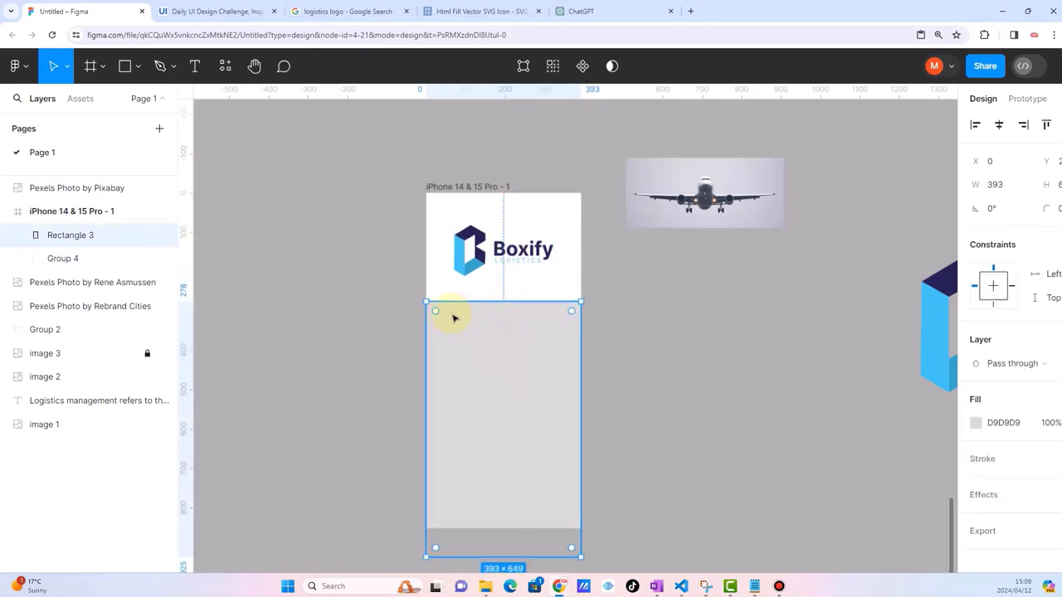
pyautogui.moveTo(438, 315)
pyautogui.mouseDown()
pyautogui.moveTo(469, 375)
pyautogui.moveTo(458, 352)
pyautogui.mouseUp()
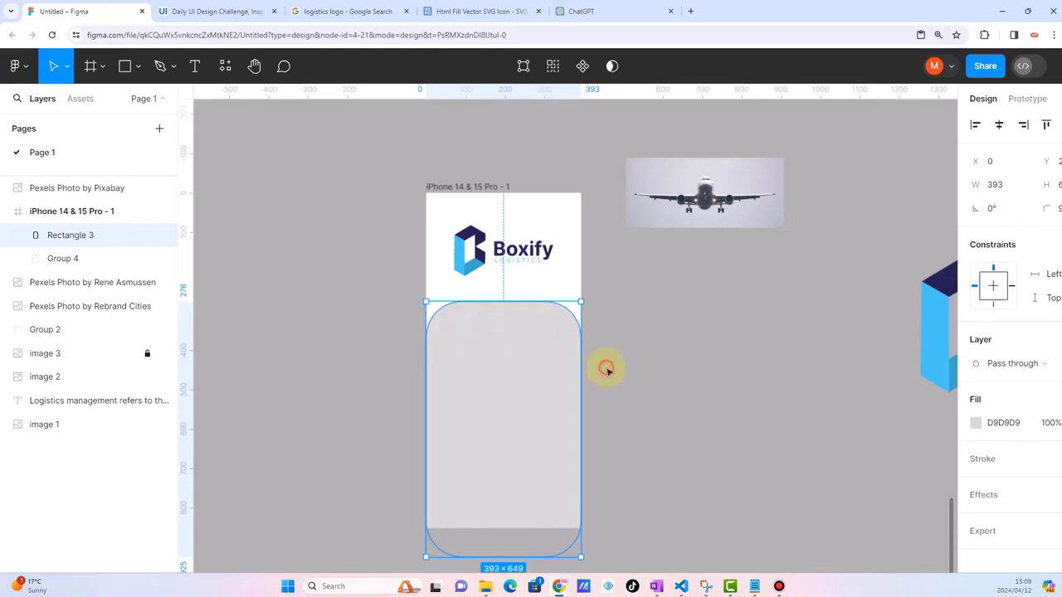
# Step: Move the logo out of the frame and place the airplane photo at the top, left-aligned
pyautogui.click(607, 367)
pyautogui.moveTo(485, 260); pyautogui.dragTo(324, 263)
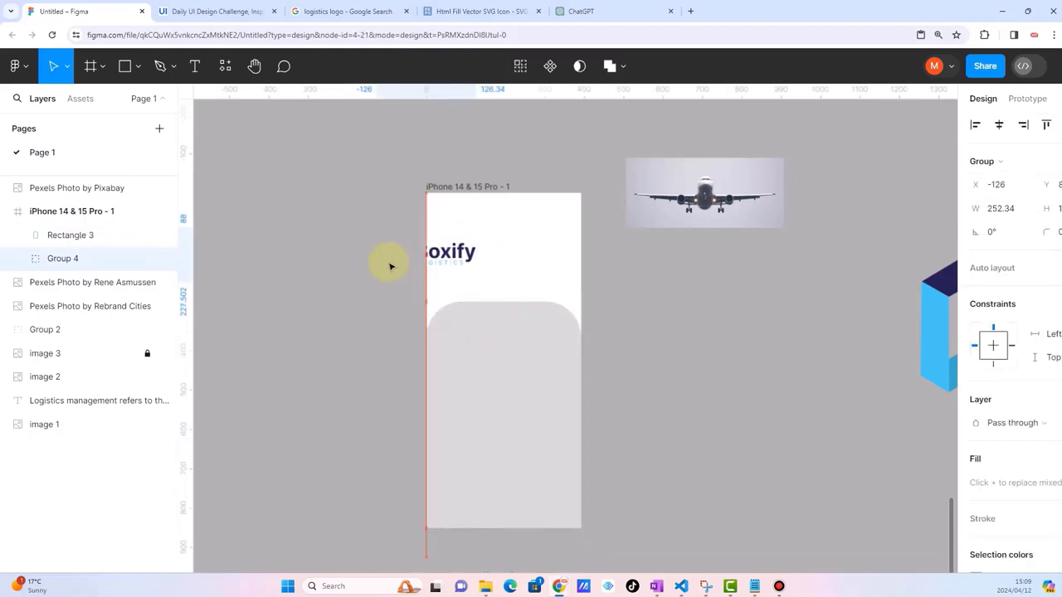
pyautogui.moveTo(732, 188); pyautogui.dragTo(529, 218)
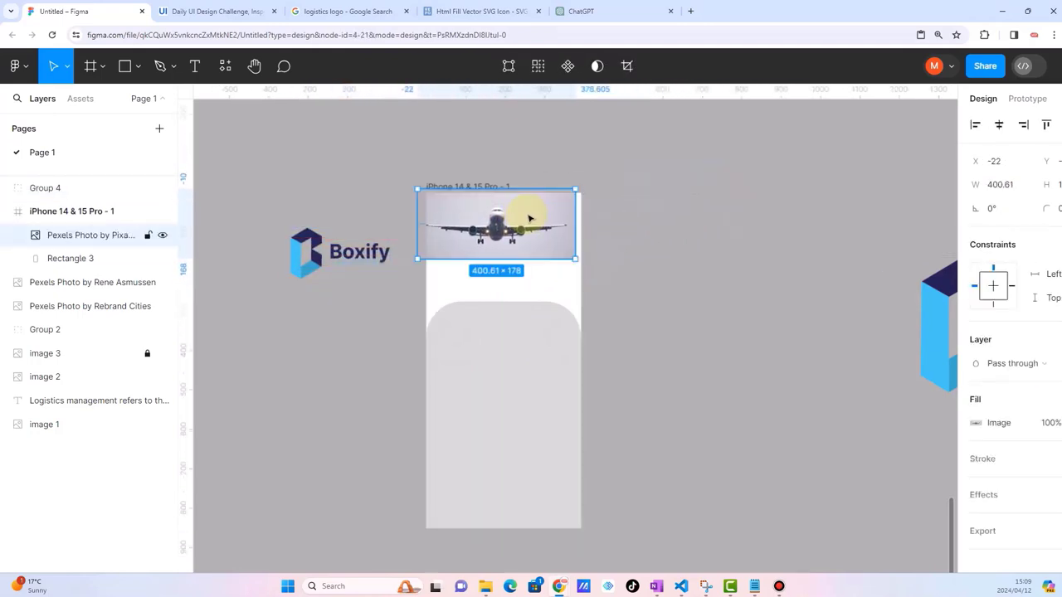
pyautogui.doubleClick(535, 218)
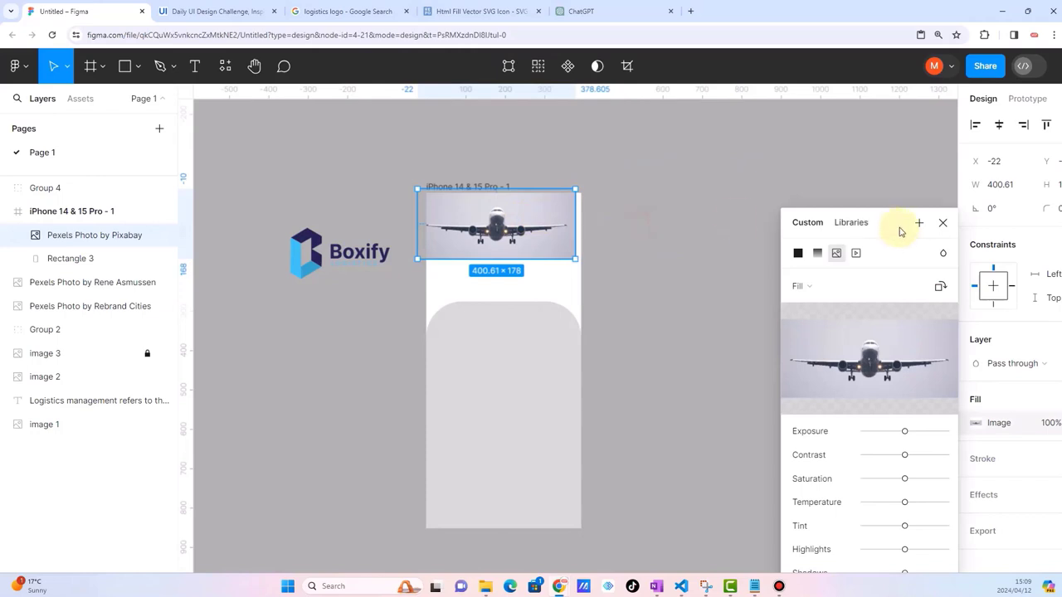
pyautogui.click(943, 222)
pyautogui.moveTo(540, 237); pyautogui.dragTo(547, 238)
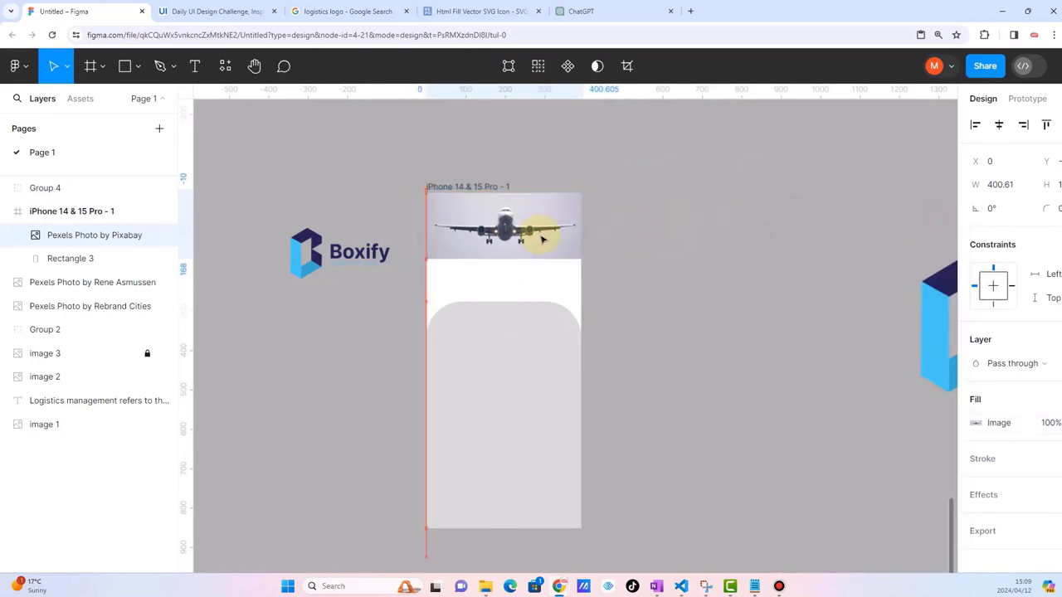
# Step: Stretch the grey panel to 393 × 765, reduce its radius to about 48, and bring it forward
pyautogui.click(510, 340)
pyautogui.moveTo(499, 305); pyautogui.dragTo(500, 256)
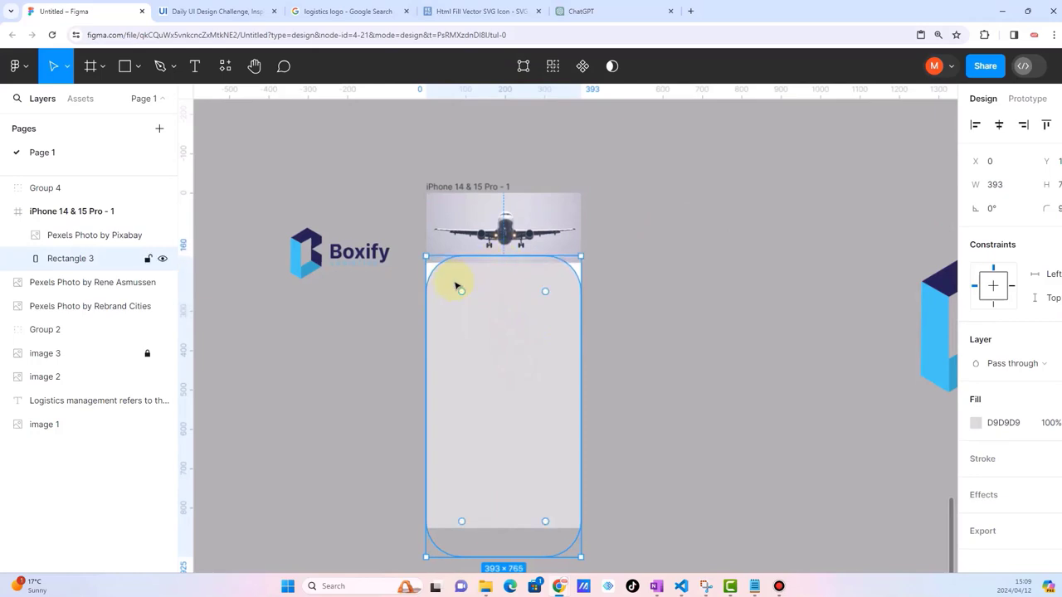
pyautogui.moveTo(455, 286); pyautogui.dragTo(442, 282)
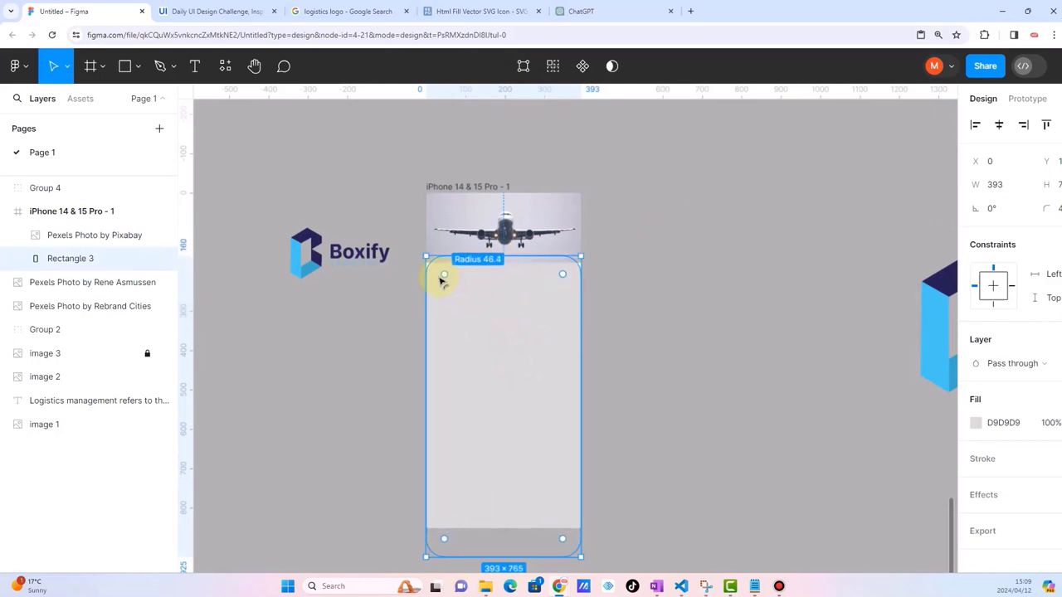
pyautogui.click(487, 209)
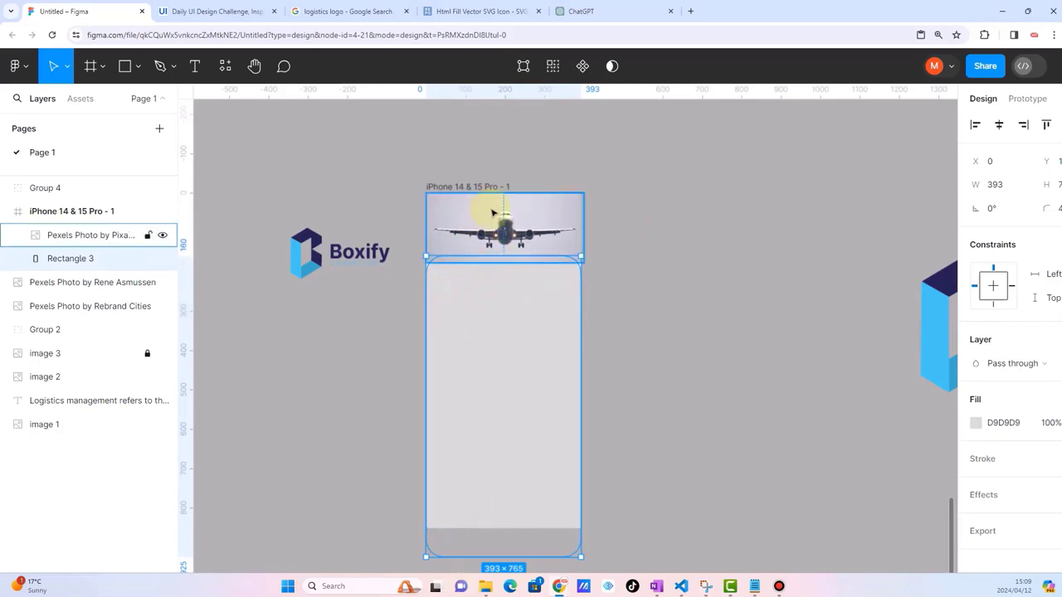
pyautogui.click(490, 315)
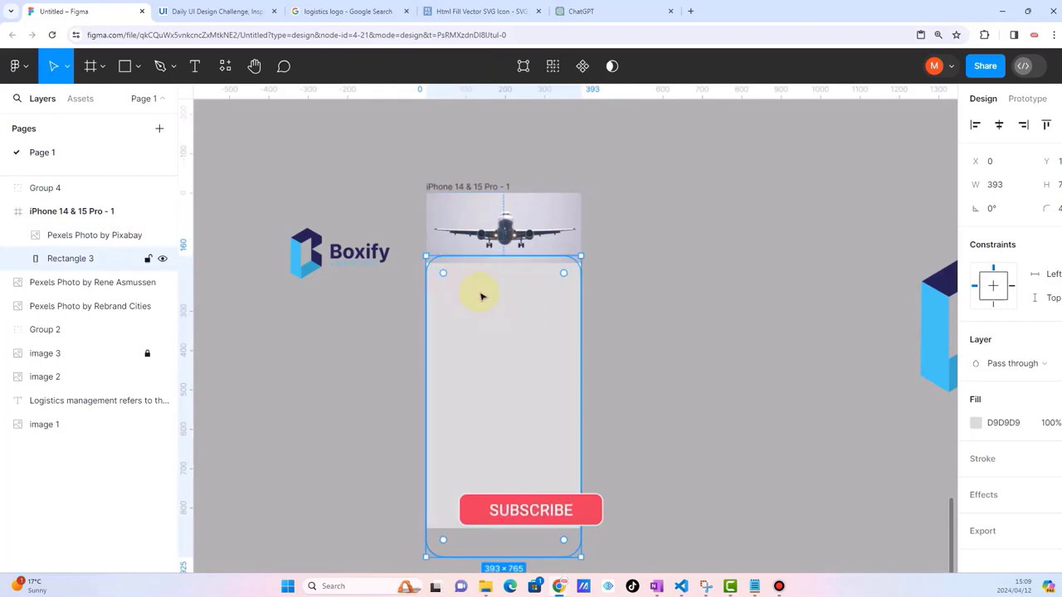
pyautogui.hotkey('ctrl', ']')
# Step: Nudge the airplane header photo left to X -3
pyautogui.click(659, 308)
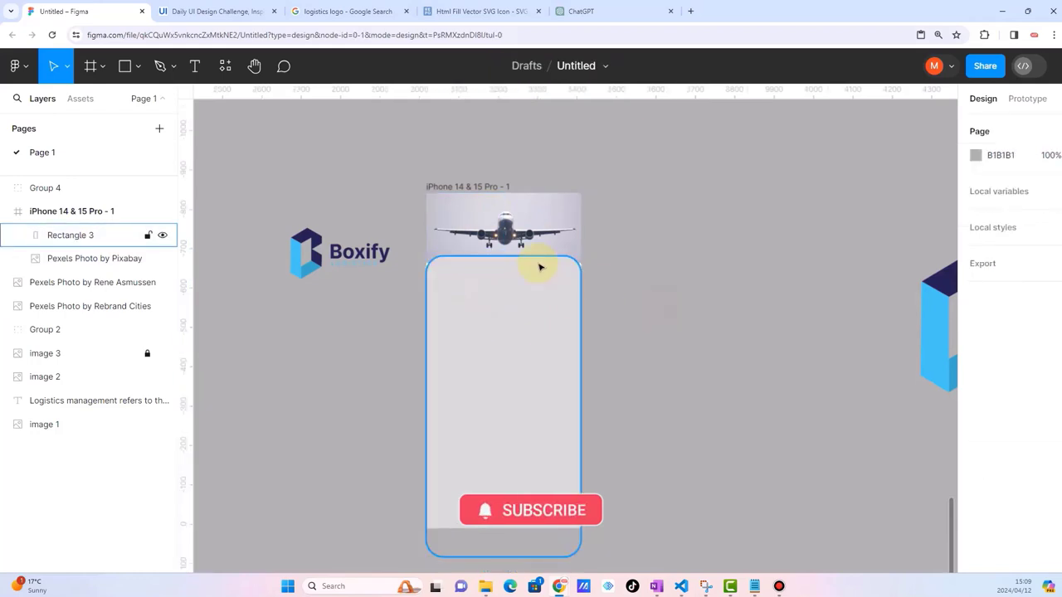
pyautogui.click(498, 225)
pyautogui.scroll(3, 498, 228)
pyautogui.click(497, 313)
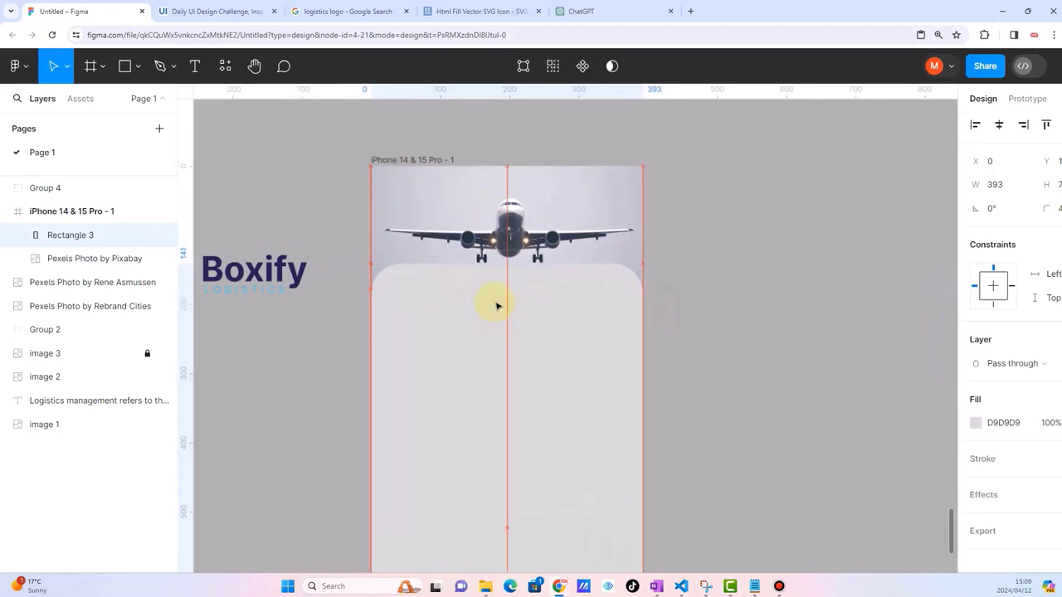
pyautogui.click(688, 310)
pyautogui.click(550, 219)
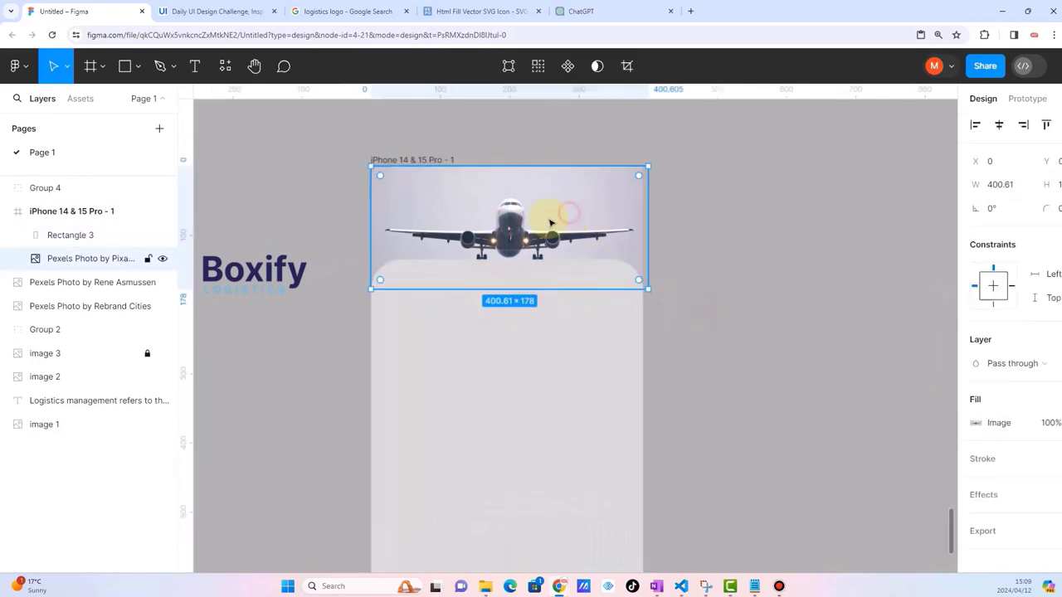
pyautogui.moveTo(541, 215); pyautogui.dragTo(539, 214)
# Step: Lower the grey panel's top edge to leave a white band below the photo
pyautogui.click(573, 315)
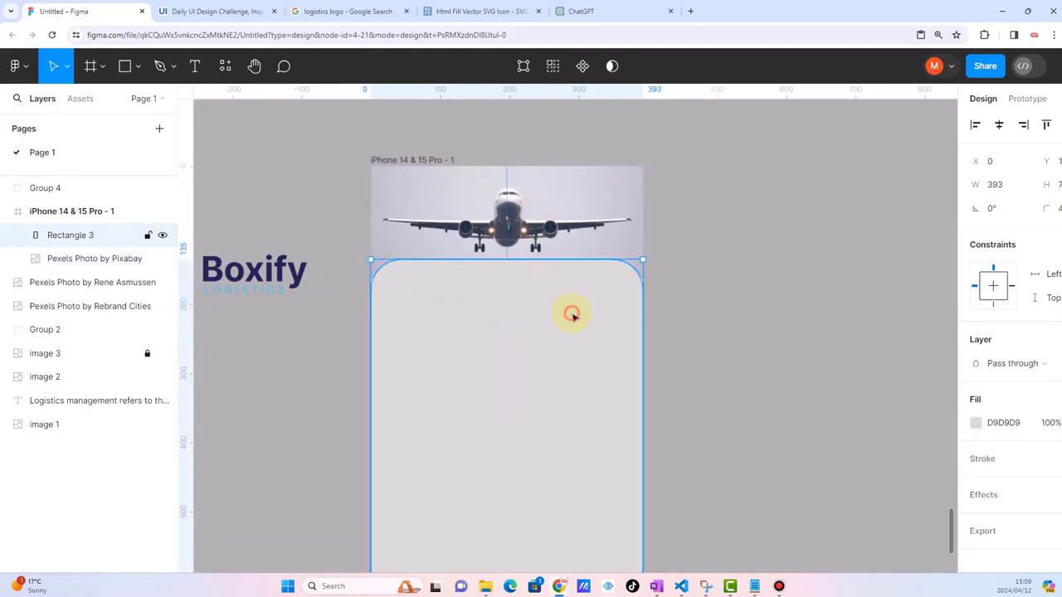
pyautogui.moveTo(528, 263); pyautogui.dragTo(529, 376)
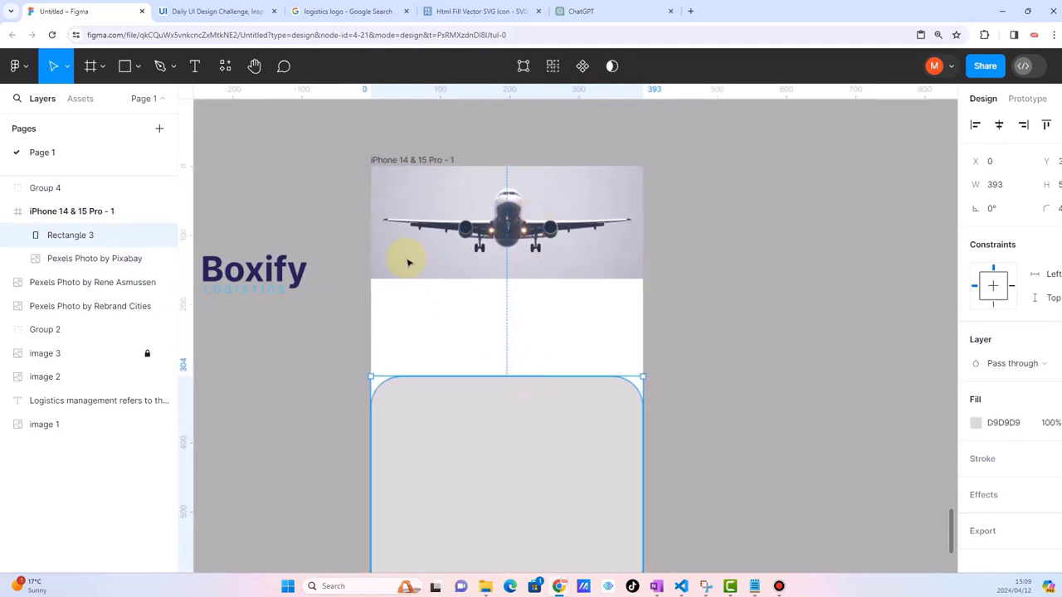
pyautogui.click(429, 268)
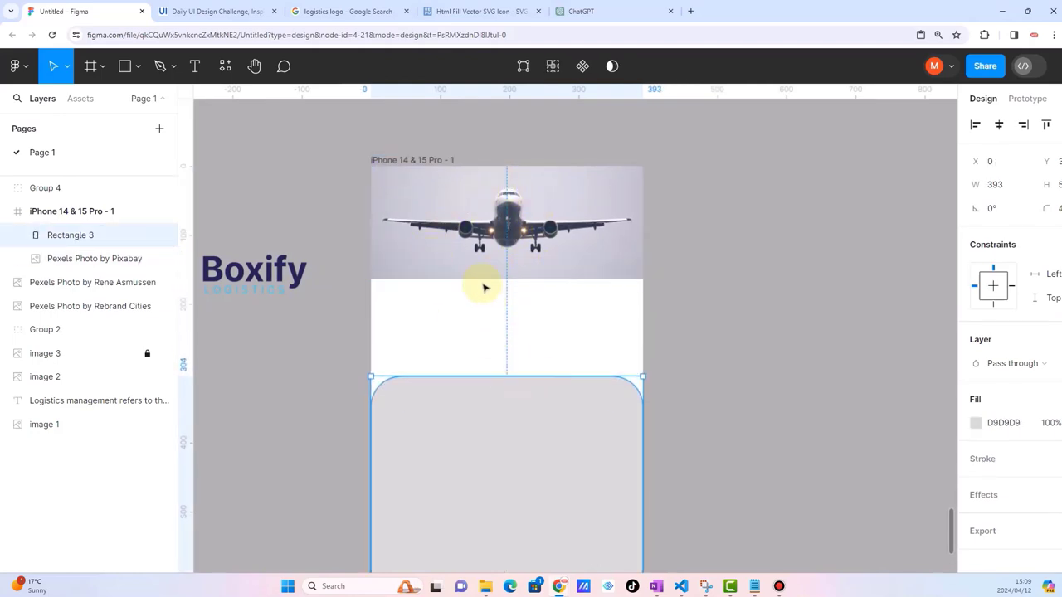
pyautogui.click(770, 338)
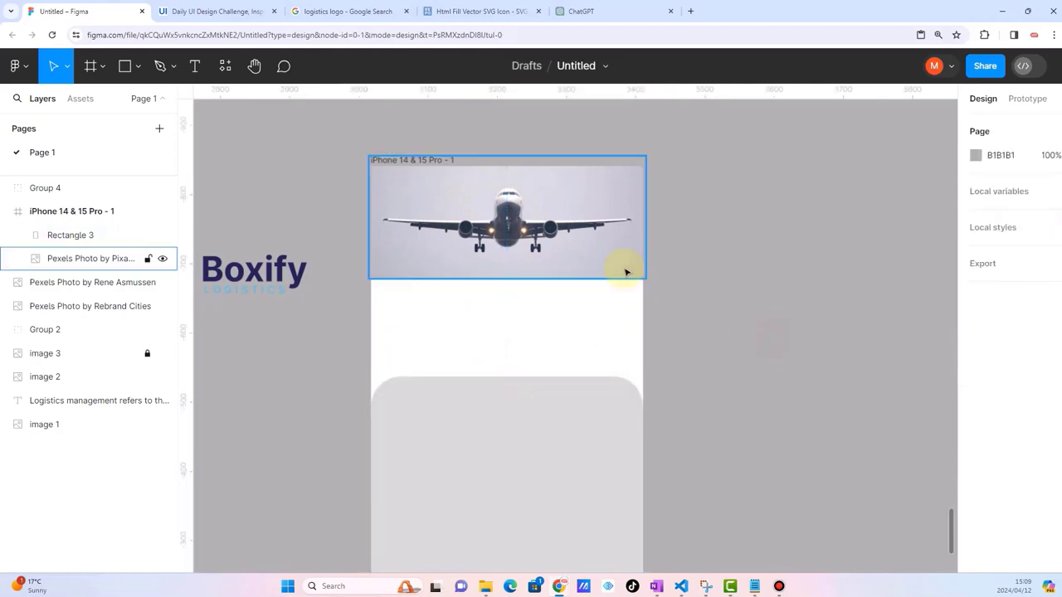
pyautogui.click(583, 262)
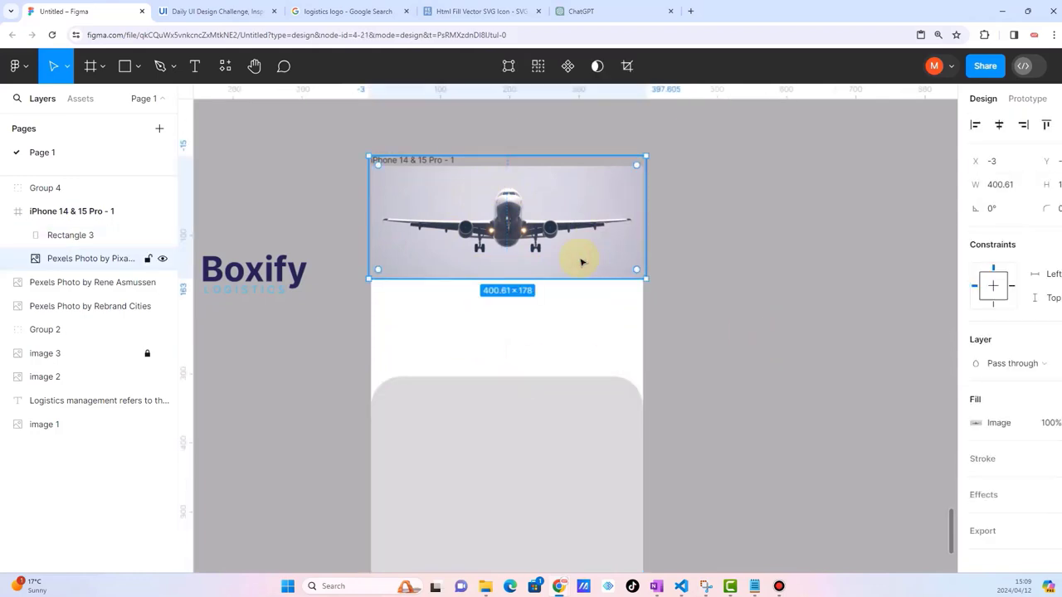
pyautogui.click(704, 304)
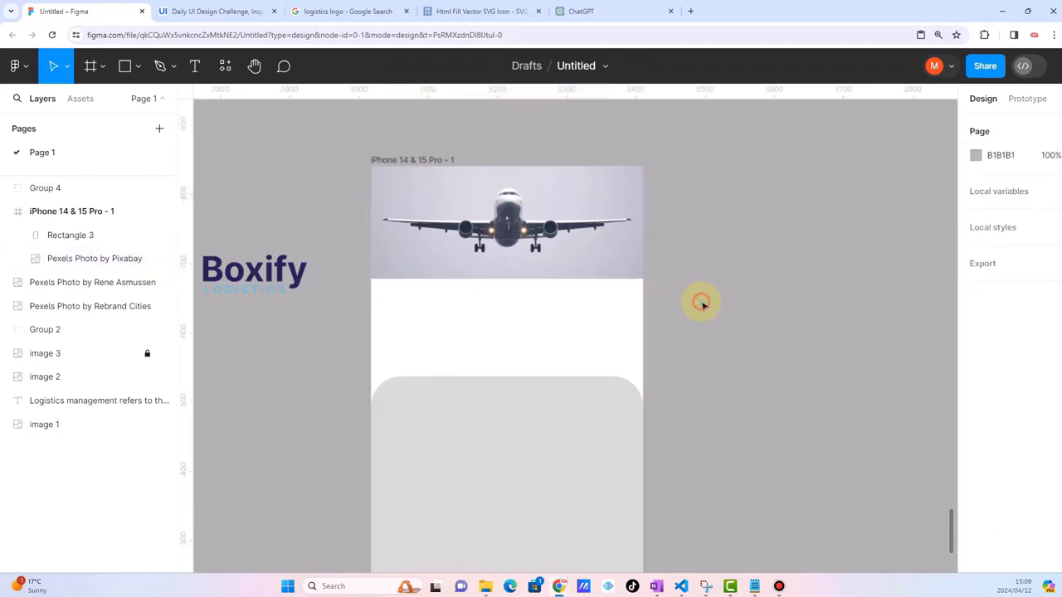
pyautogui.click(599, 264)
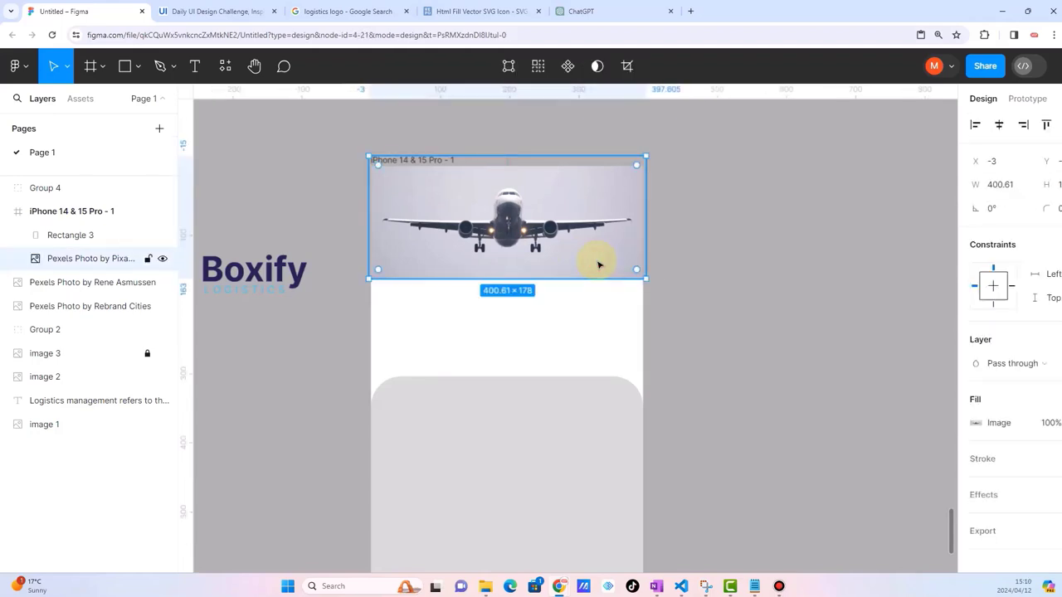
# Step: Inspect and reselect the 400.61 × 178 airplane header photo
pyautogui.scroll(3, 598, 264)
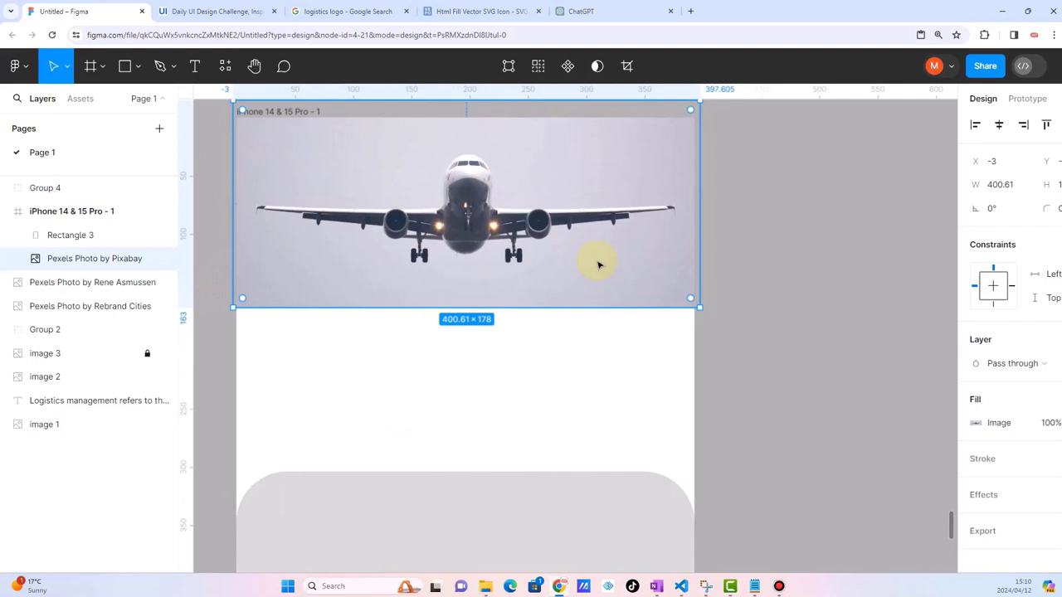
pyautogui.scroll(-2, 599, 264)
pyautogui.click(736, 286)
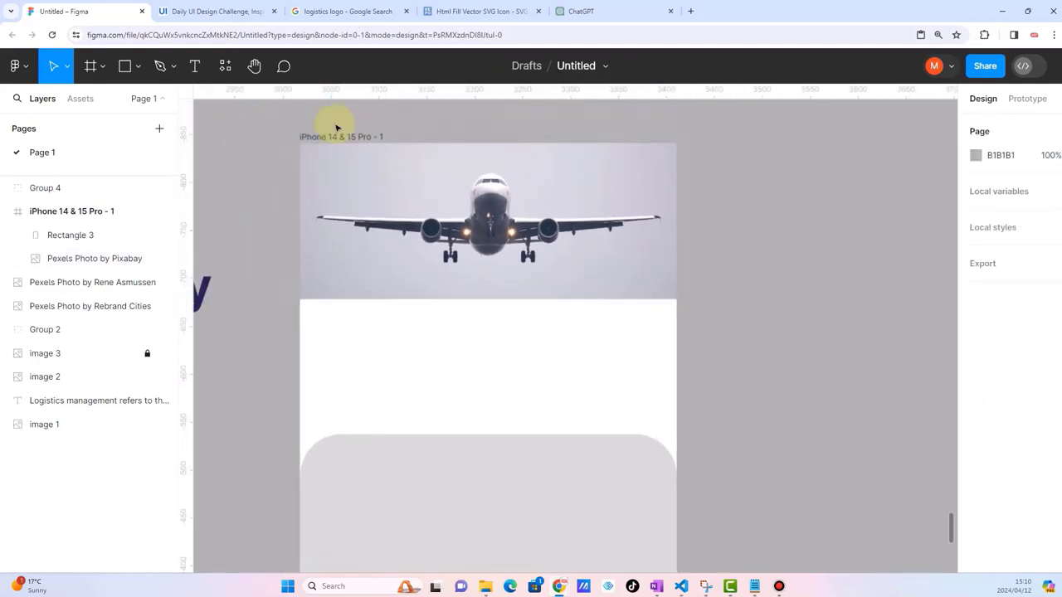
pyautogui.click(124, 65)
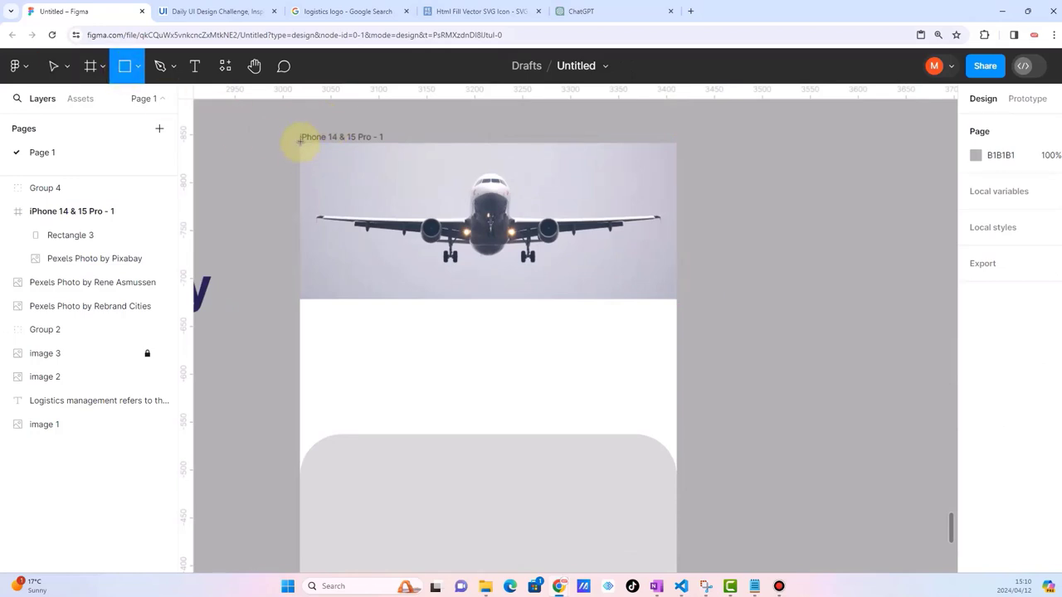
pyautogui.click(53, 66)
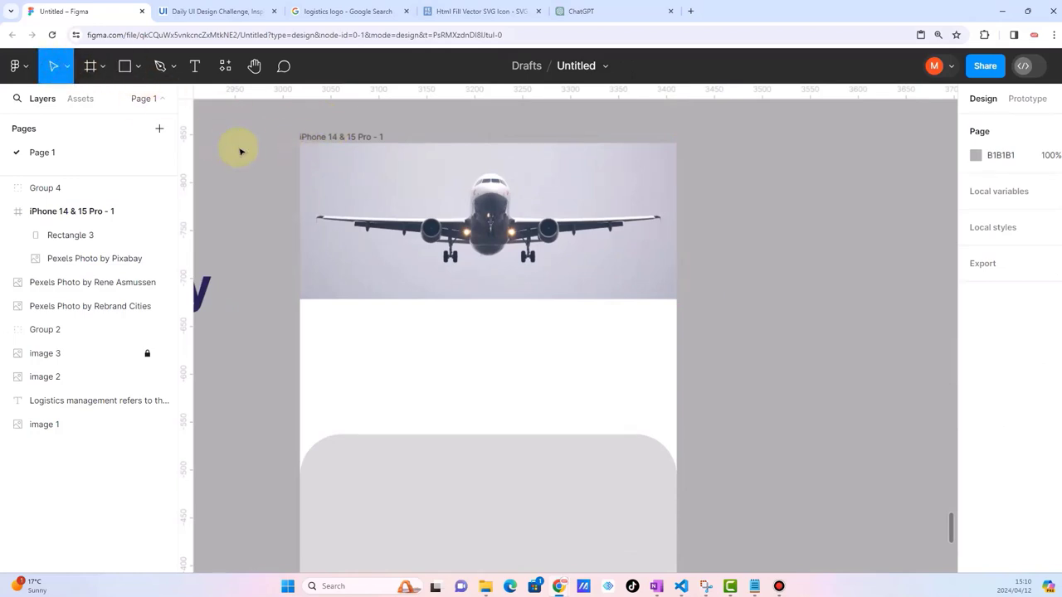
pyautogui.scroll(-2, 241, 151)
pyautogui.click(399, 204)
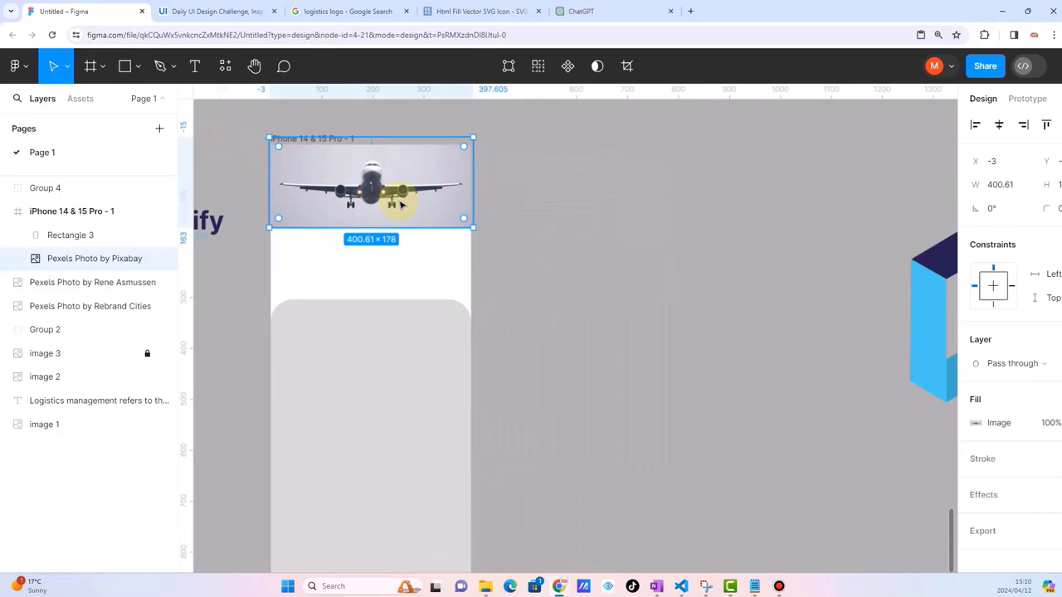
# Step: Duplicate the airplane photo beside the frame and cover it with a 401 × 178 rectangle
pyautogui.hotkey('ctrl', 'd')
pyautogui.moveTo(393, 201); pyautogui.dragTo(612, 264)
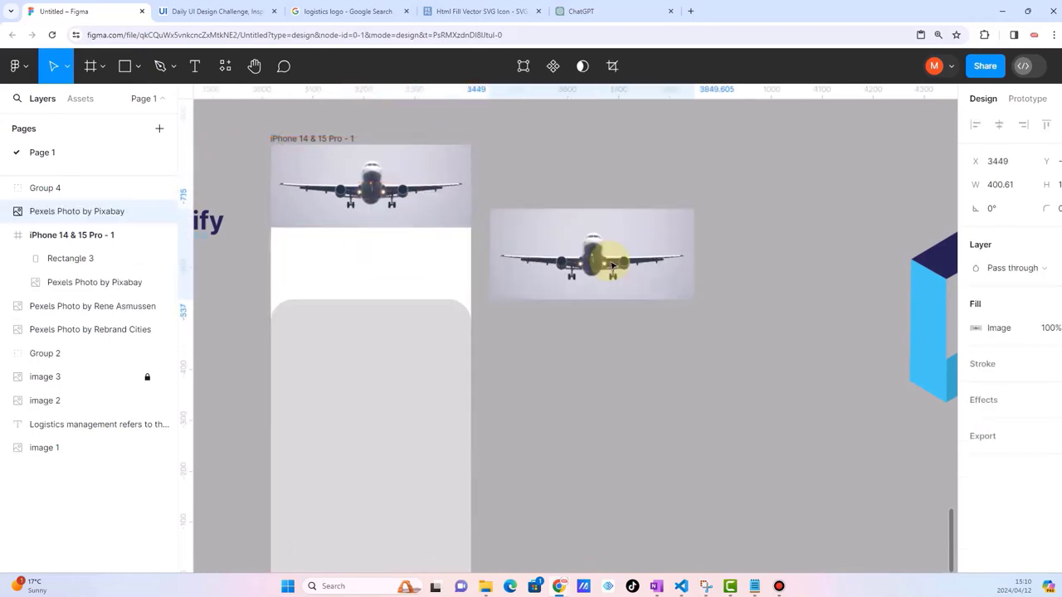
pyautogui.scroll(1, 630, 265)
pyautogui.scroll(3, 631, 268)
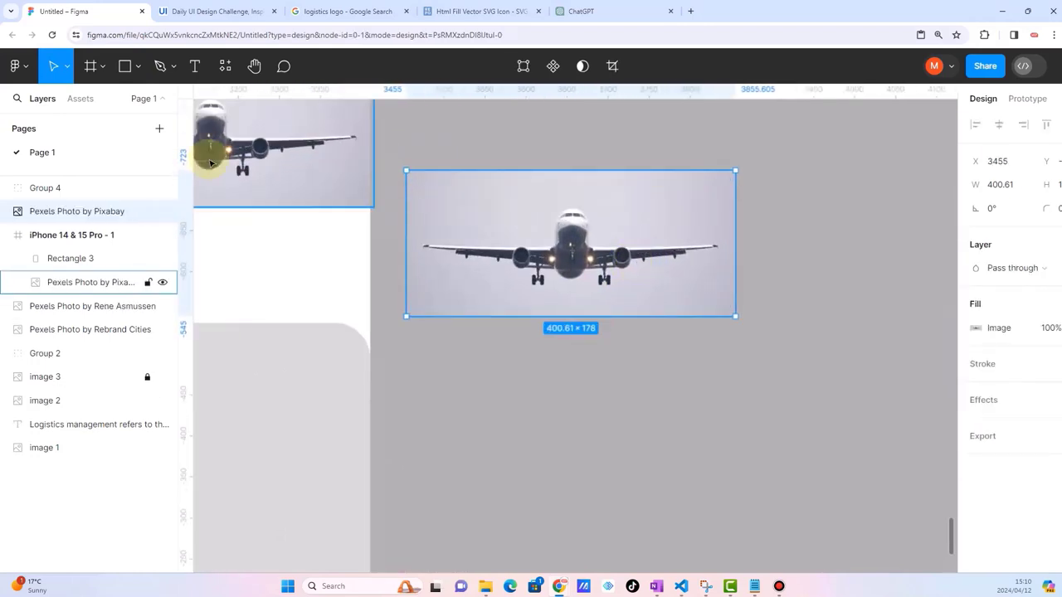
pyautogui.click(116, 64)
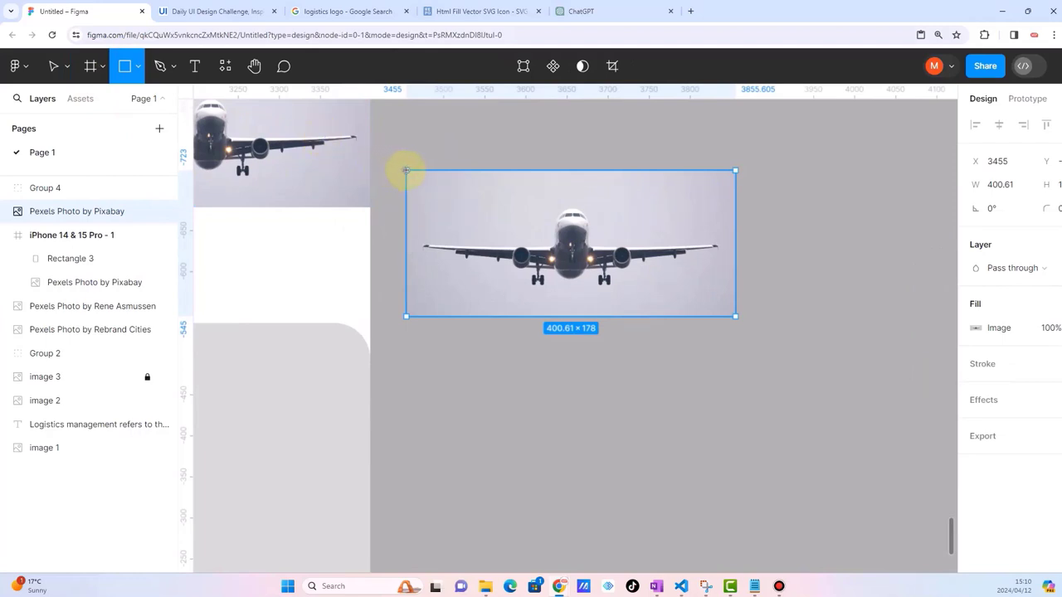
pyautogui.moveTo(405, 170); pyautogui.dragTo(737, 318)
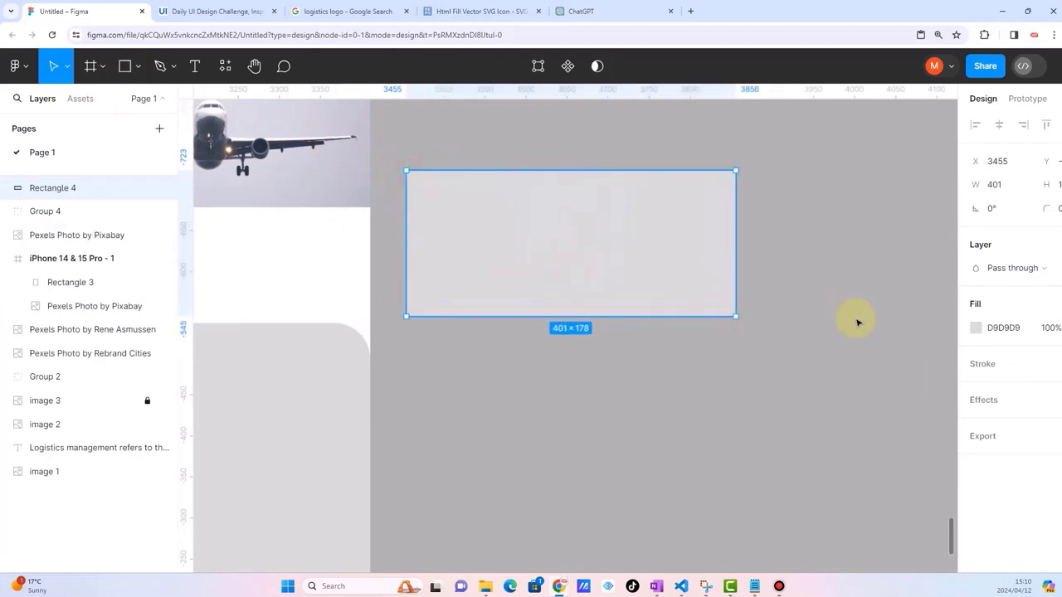
# Step: Fill the rectangle with a linear gradient whose top stop is near-black 080808
pyautogui.click(976, 329)
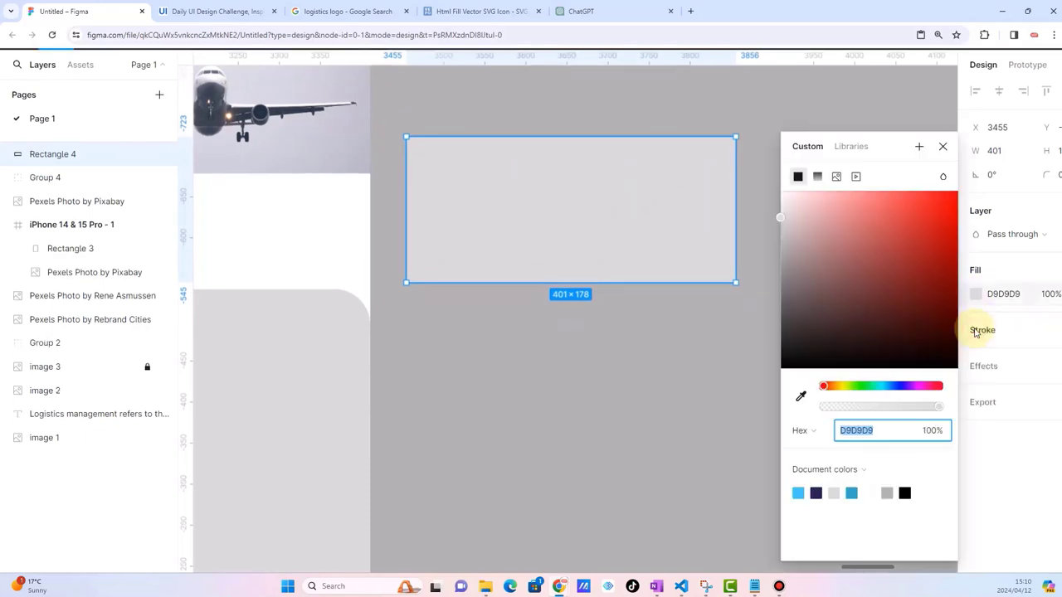
pyautogui.click(817, 179)
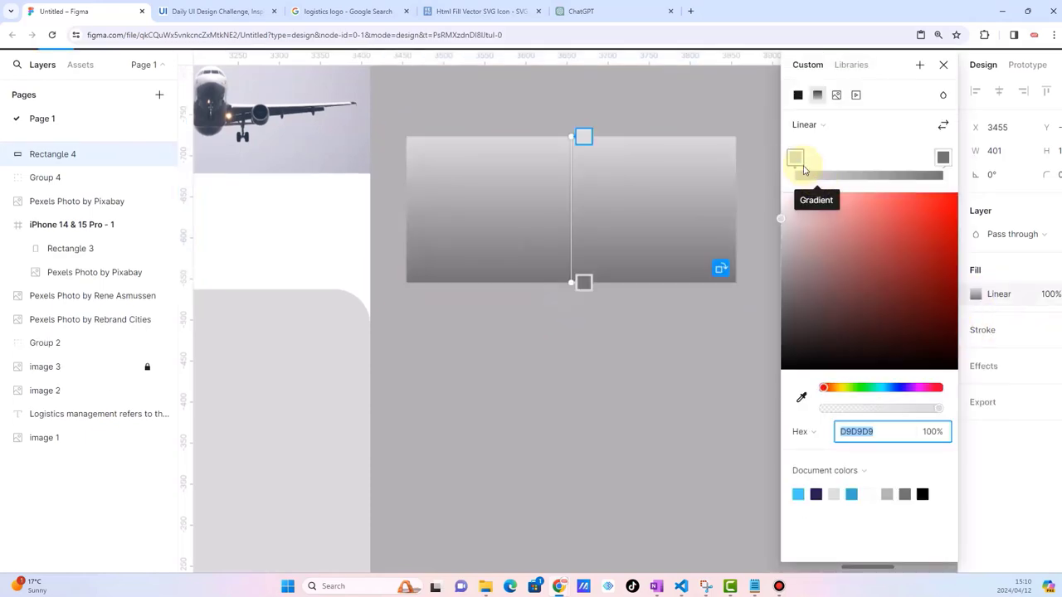
pyautogui.click(796, 159)
pyautogui.click(932, 411)
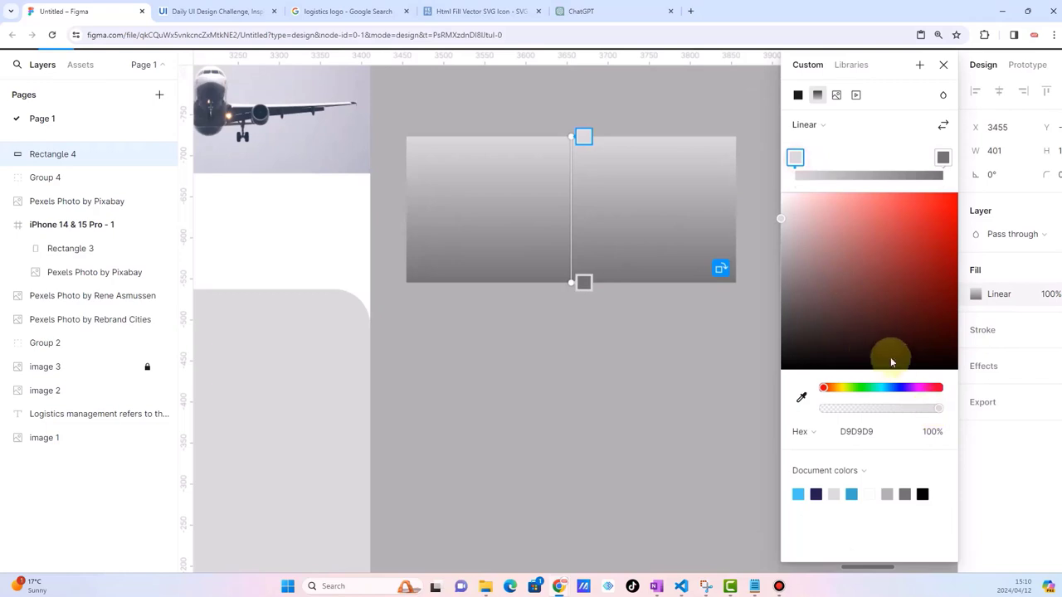
pyautogui.click(858, 347)
# Step: Make both of Rectangle 4's gradient stops black and lower the opacity so the photo shows through
pyautogui.moveTo(857, 353); pyautogui.dragTo(774, 412)
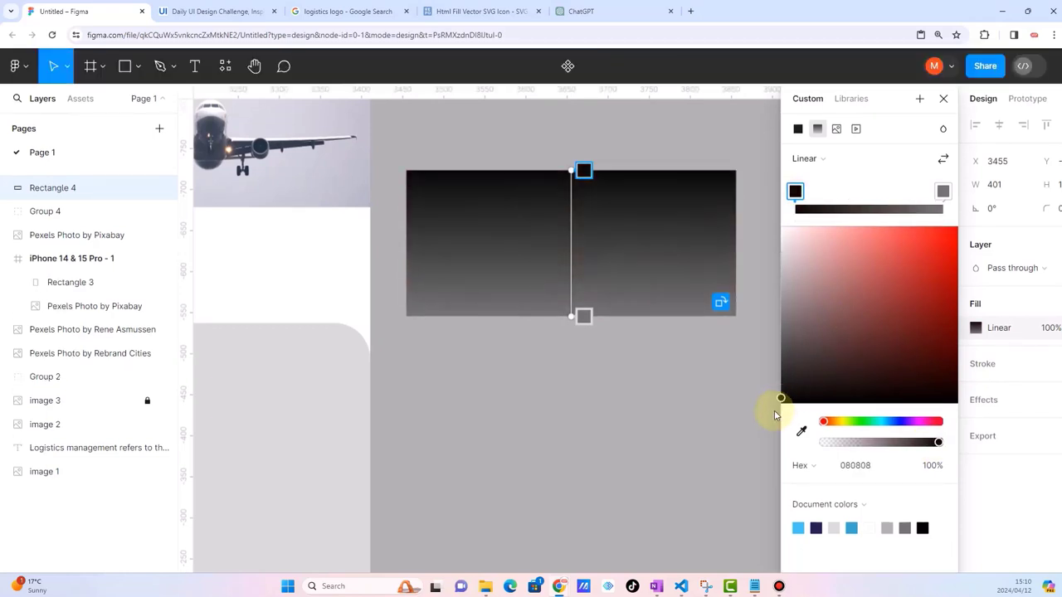
pyautogui.click(798, 199)
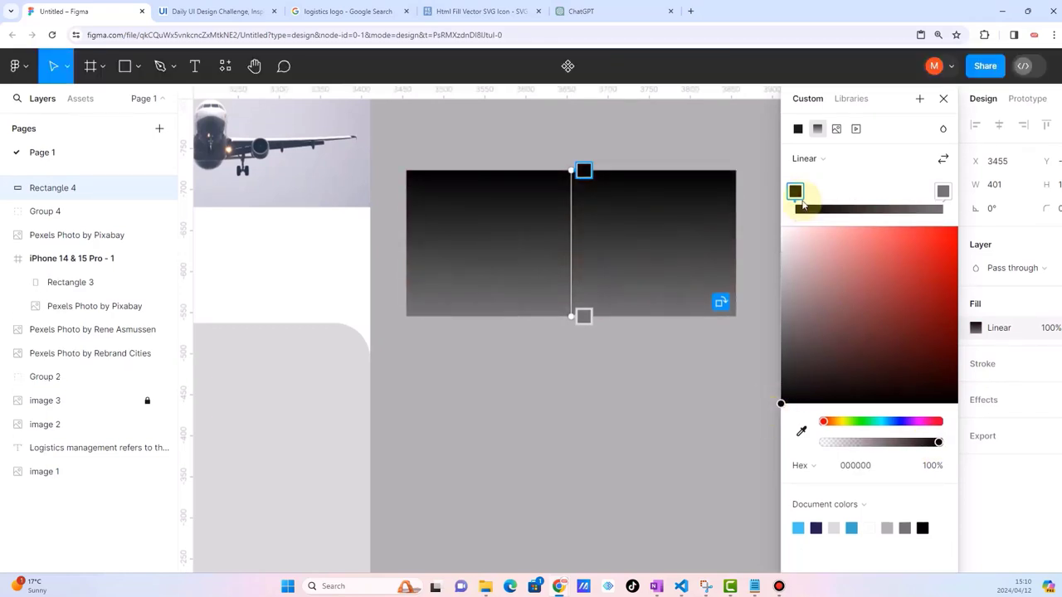
pyautogui.click(942, 192)
pyautogui.moveTo(776, 365); pyautogui.dragTo(764, 445)
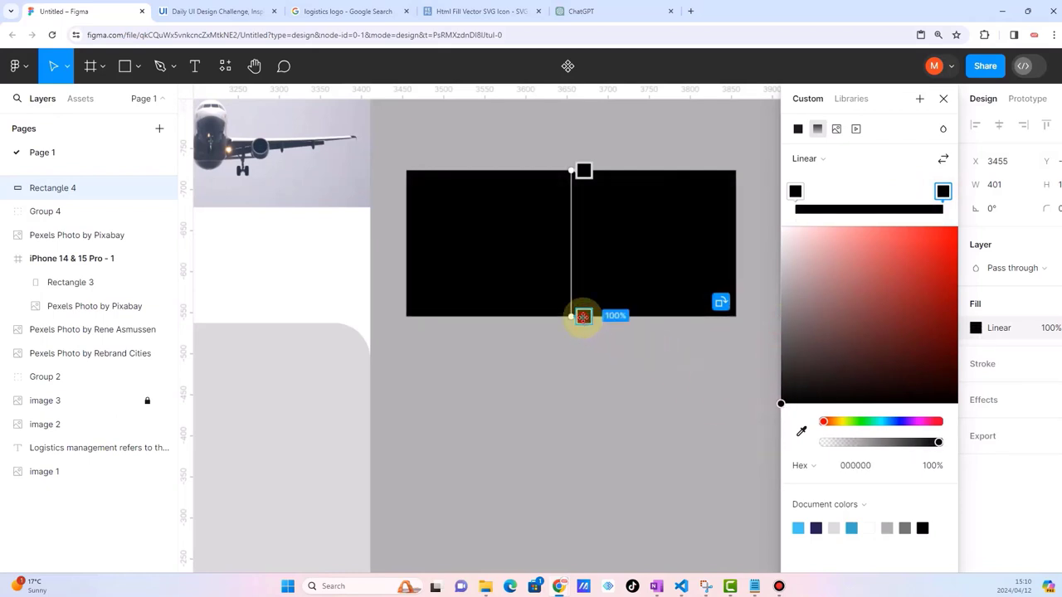
pyautogui.moveTo(936, 442); pyautogui.dragTo(811, 455)
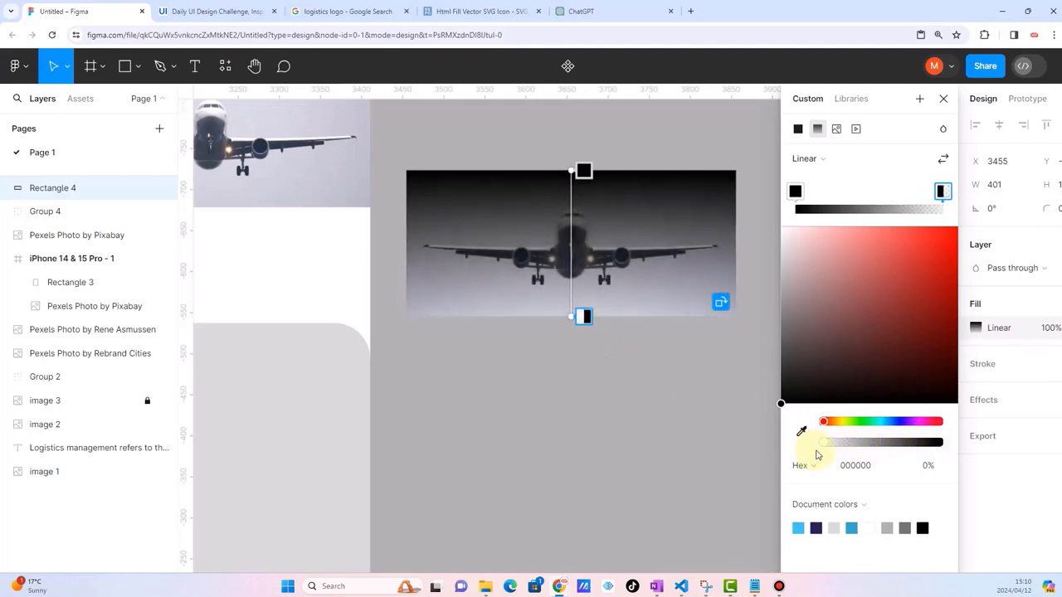
# Step: Add middle stops on the gradient line and position them, setting one to 82% opacity
pyautogui.moveTo(584, 171); pyautogui.dragTo(584, 221)
pyautogui.click(571, 246)
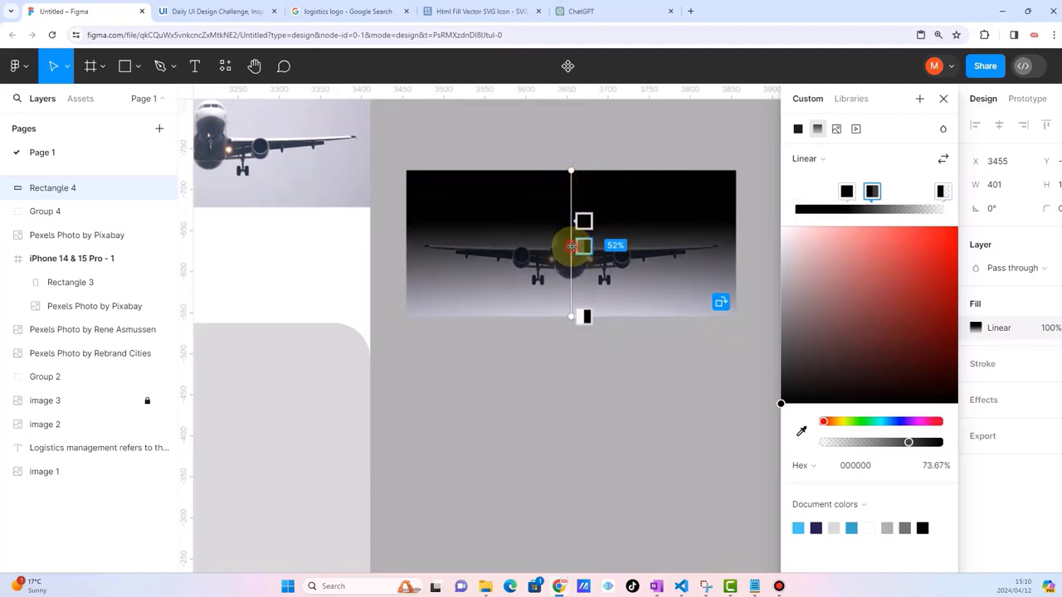
pyautogui.moveTo(584, 246); pyautogui.dragTo(585, 268)
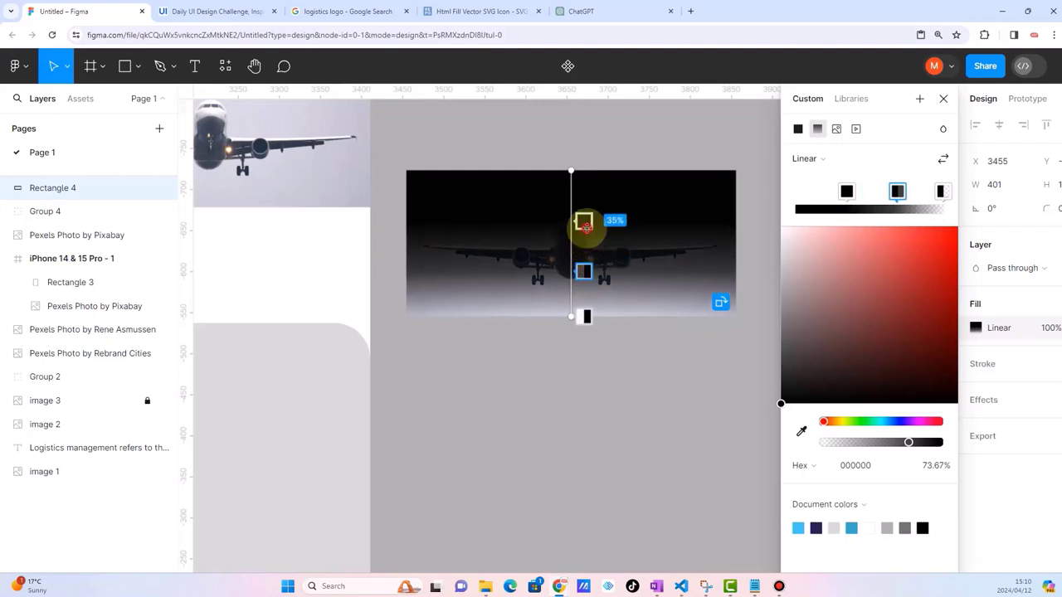
pyautogui.moveTo(584, 221); pyautogui.dragTo(584, 287)
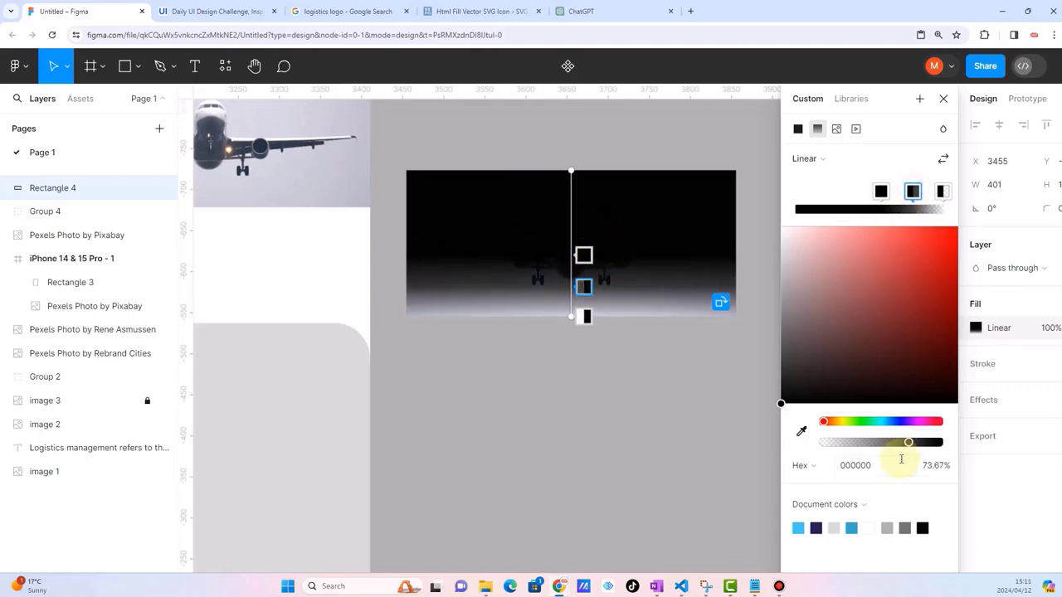
pyautogui.moveTo(906, 444)
pyautogui.mouseDown()
pyautogui.moveTo(888, 444)
pyautogui.moveTo(914, 444)
pyautogui.mouseUp()
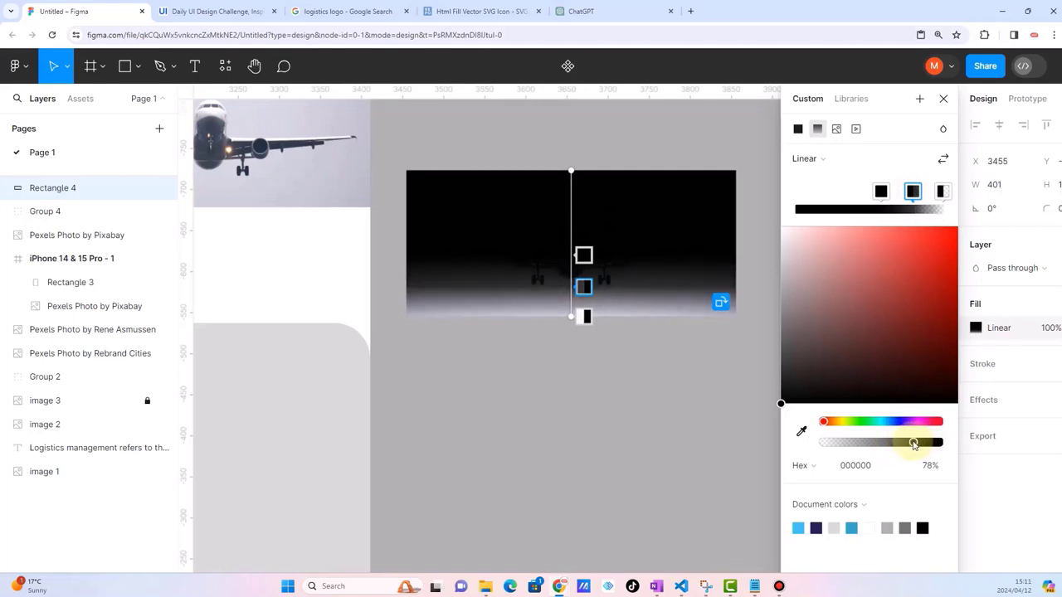
pyautogui.click(584, 253)
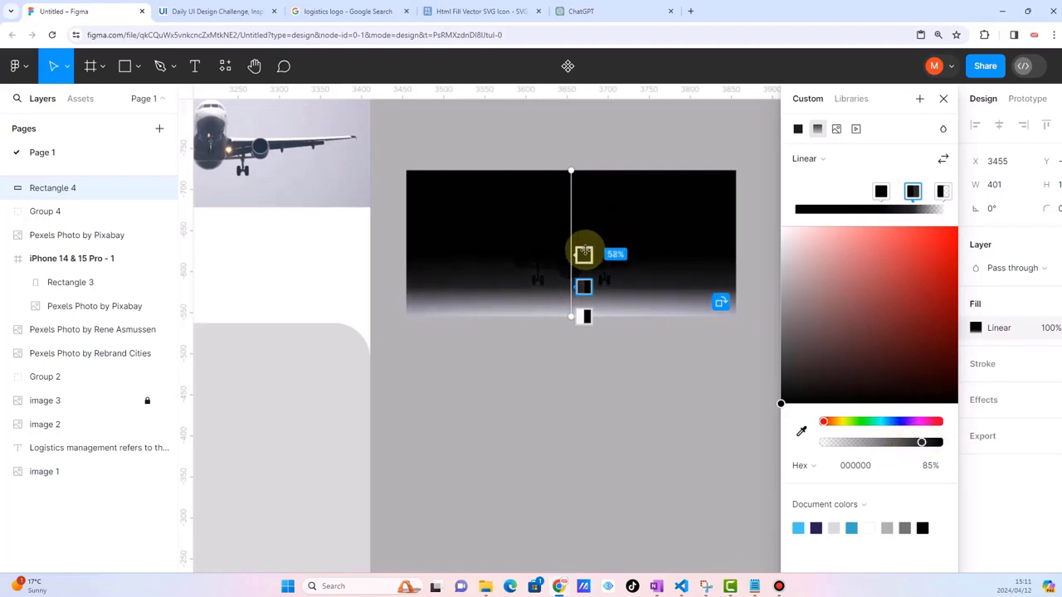
pyautogui.moveTo(584, 253); pyautogui.dragTo(584, 244)
pyautogui.click(584, 286)
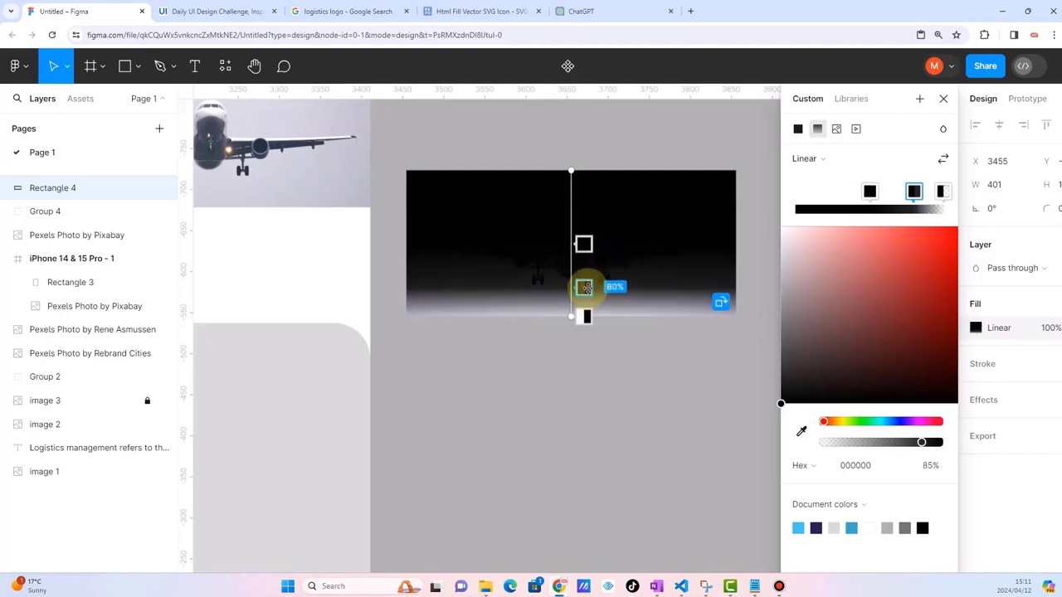
pyautogui.click(585, 315)
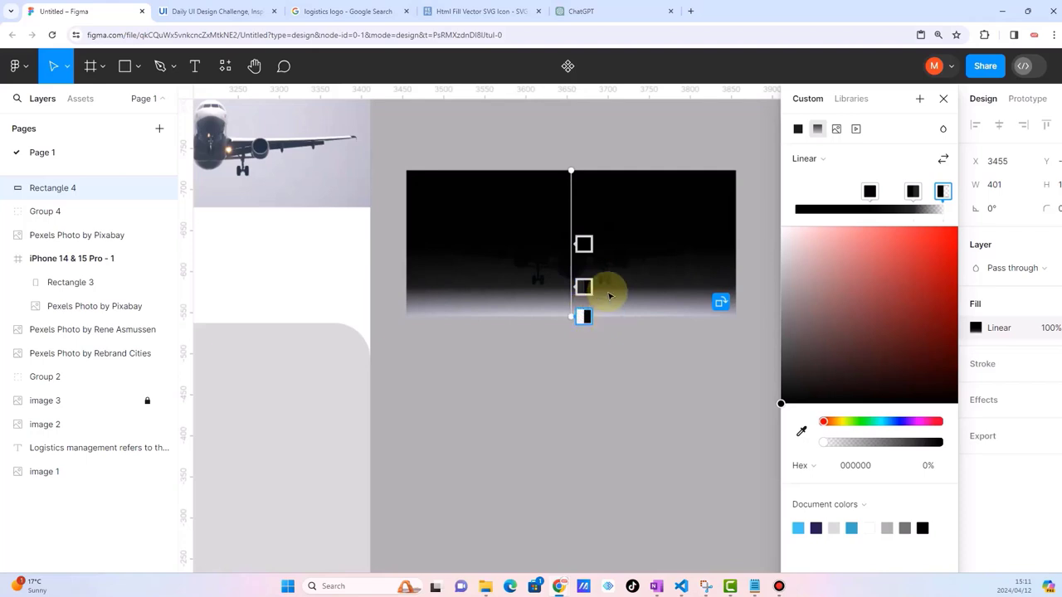
pyautogui.scroll(2, 609, 291)
# Step: Reposition the gradient stops, with the middle stop at 54% and the transparent bottom stop at 98%
pyautogui.scroll(2, 609, 292)
pyautogui.click(514, 219)
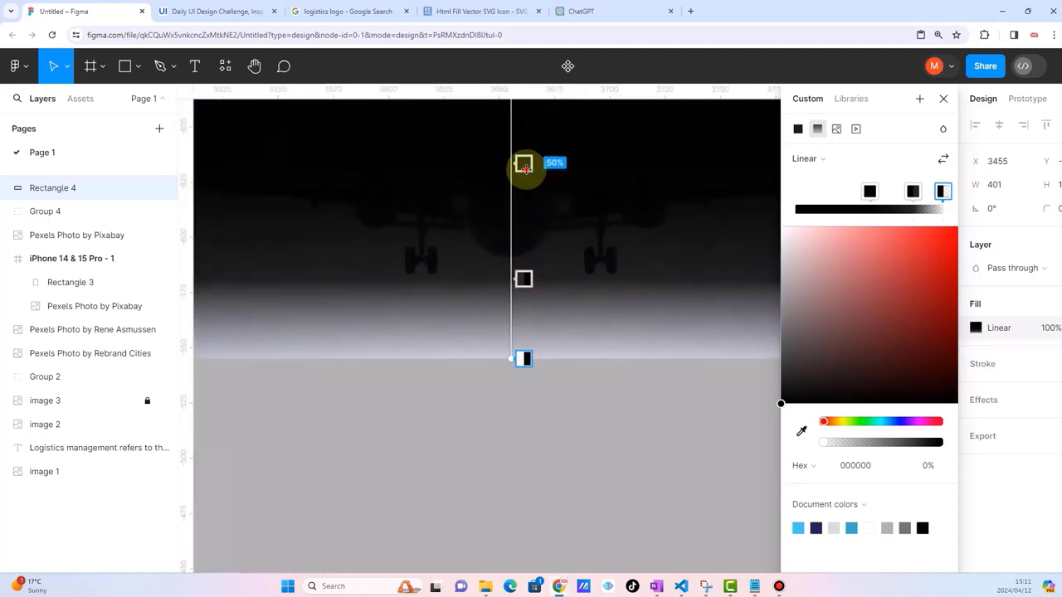
pyautogui.moveTo(523, 164); pyautogui.dragTo(523, 187)
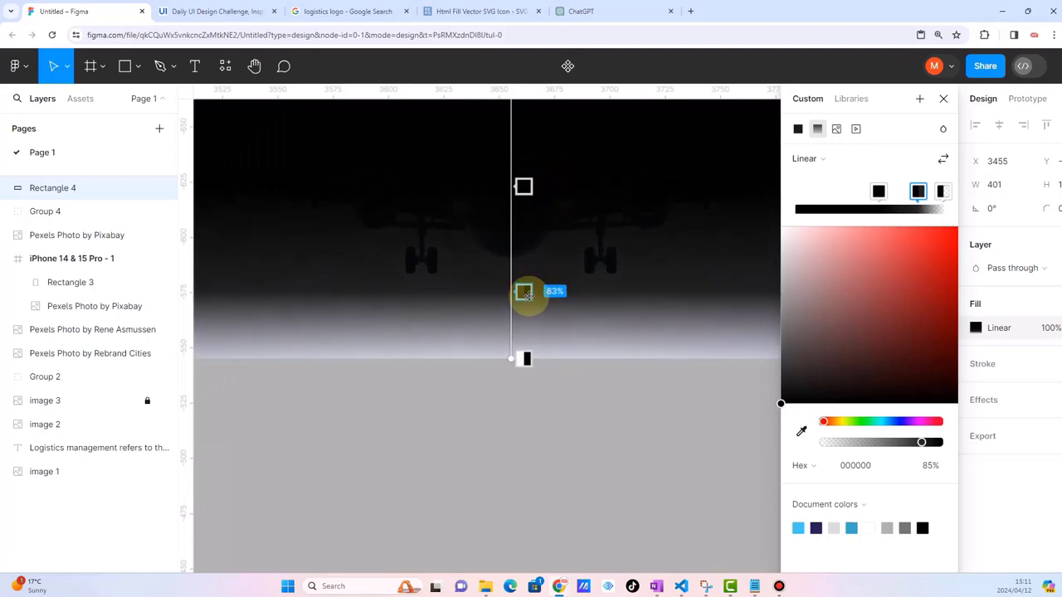
pyautogui.moveTo(525, 279); pyautogui.dragTo(523, 287)
pyautogui.moveTo(886, 443); pyautogui.dragTo(886, 445)
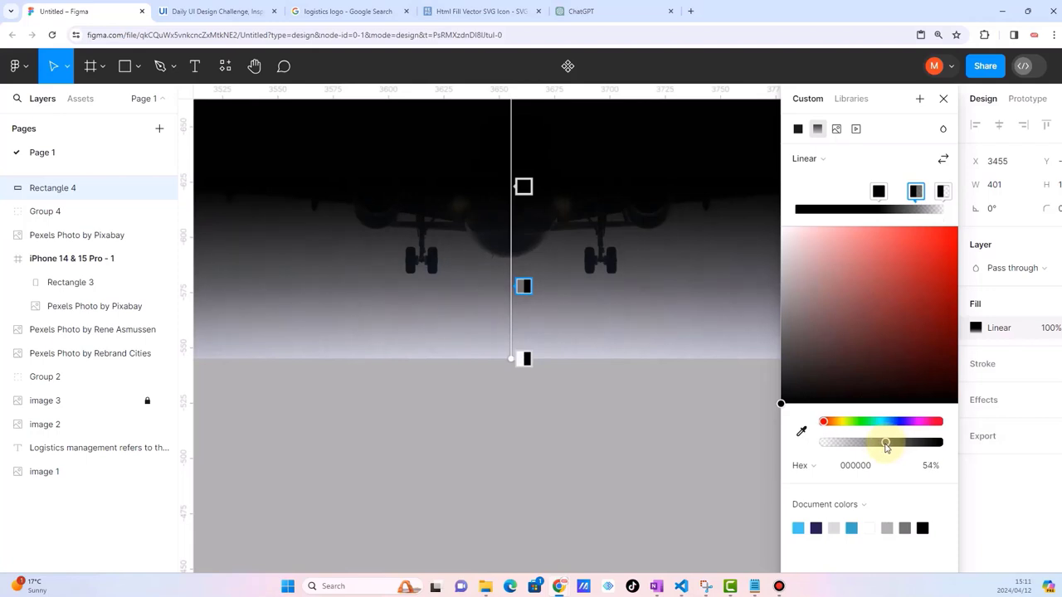
pyautogui.click(524, 285)
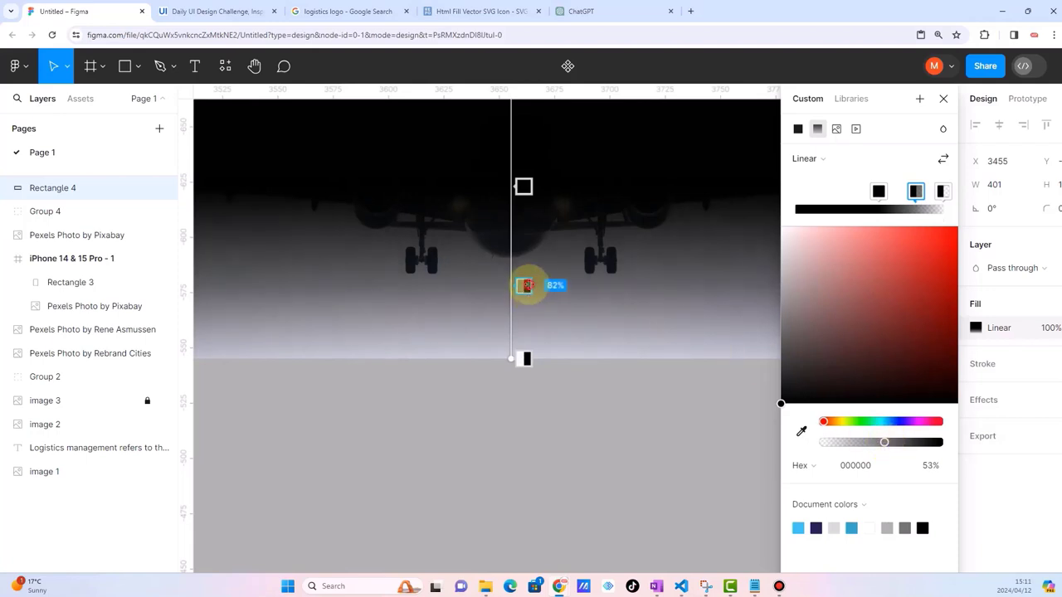
pyautogui.moveTo(524, 358); pyautogui.dragTo(523, 349)
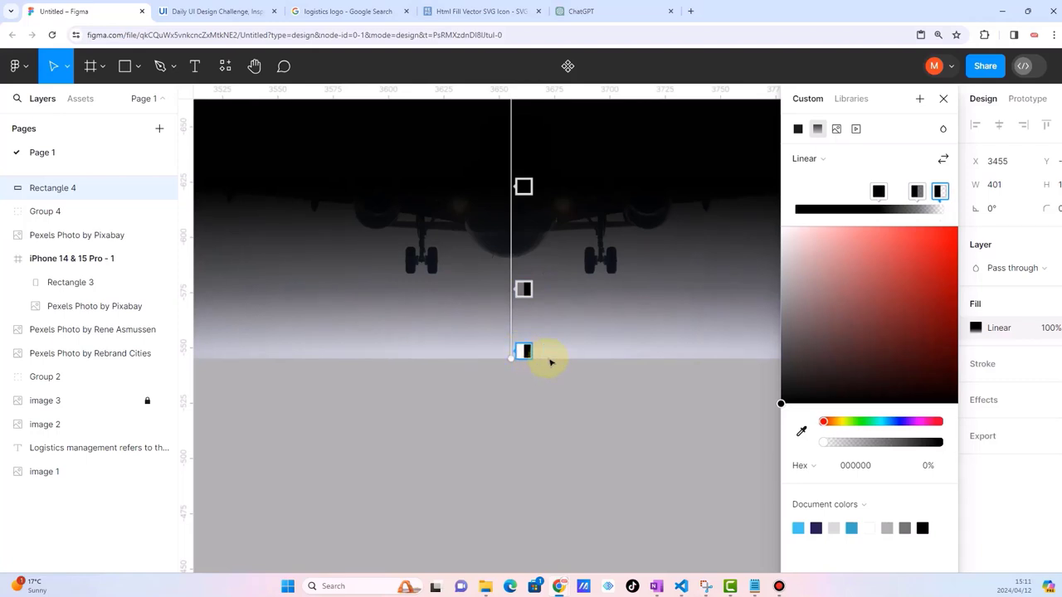
pyautogui.click(838, 463)
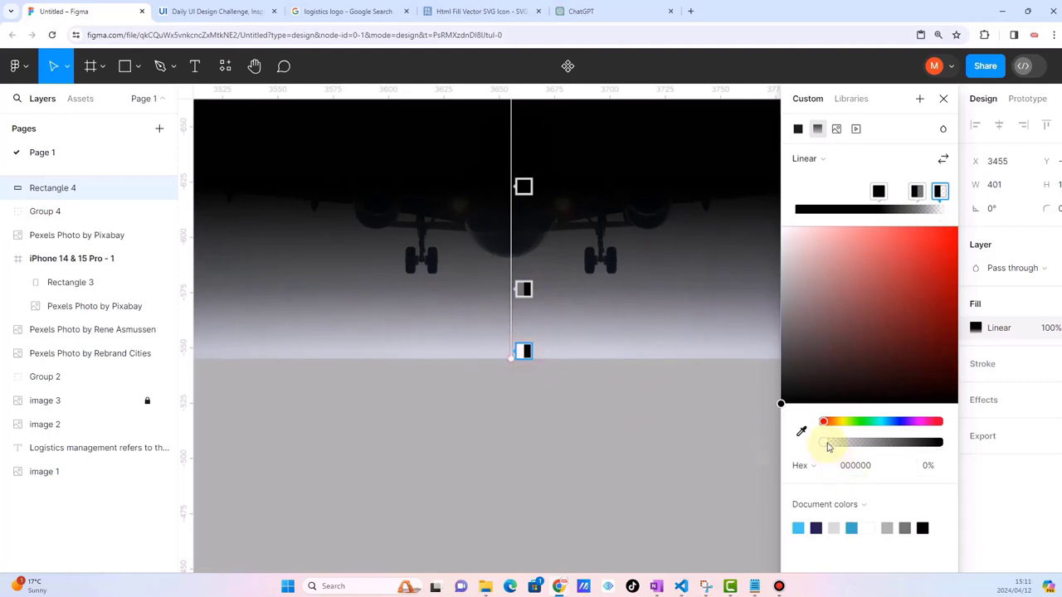
pyautogui.keyDown('ctrl'); pyautogui.scroll(-5, 569, 410); pyautogui.keyUp('ctrl')
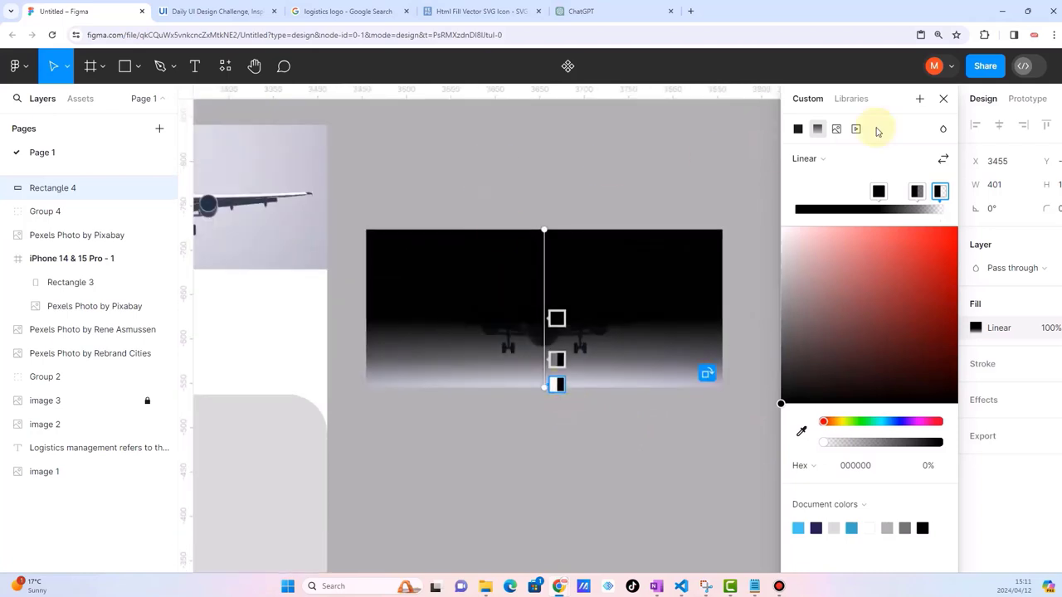
# Step: Send the gradient rectangle behind the airplane photo
pyautogui.click(945, 99)
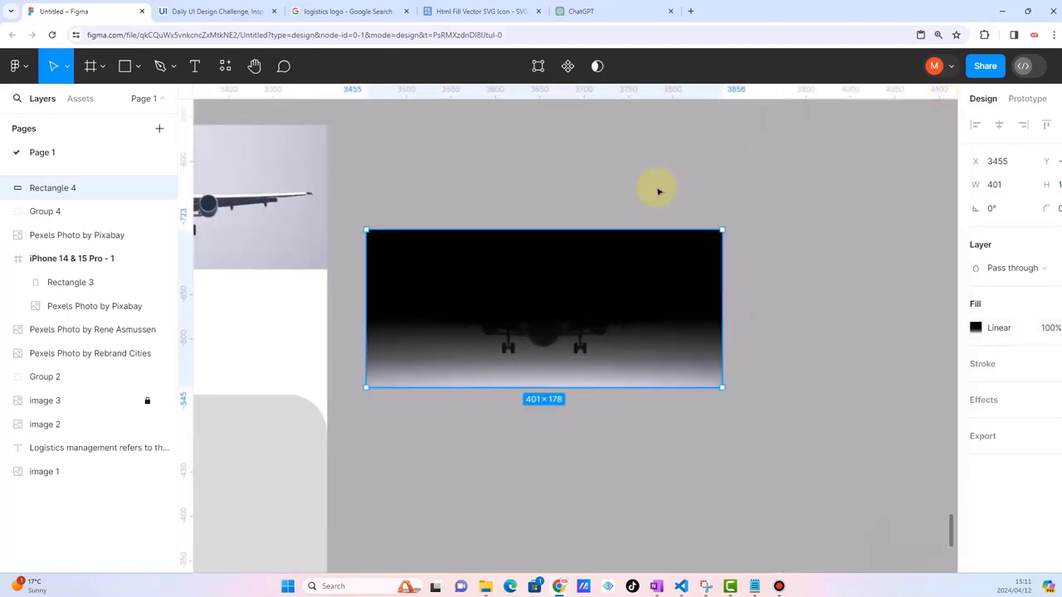
pyautogui.click(655, 185)
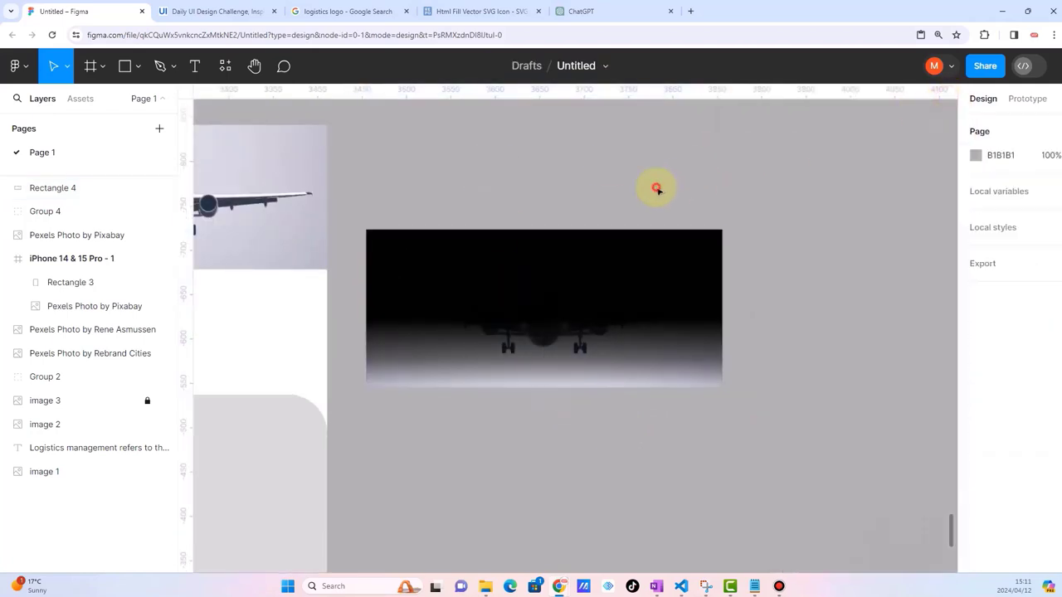
pyautogui.click(410, 240)
pyautogui.rightClick(422, 257)
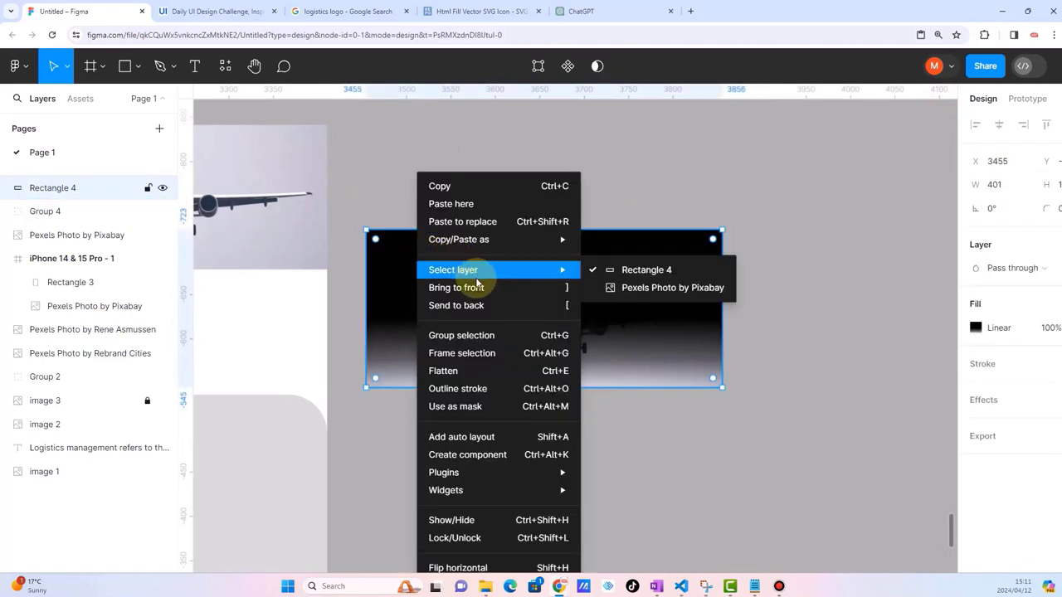
pyautogui.click(467, 305)
# Step: Use the gradient rectangle as a mask on the airplane photo and group them as Group 5
pyautogui.click(374, 178)
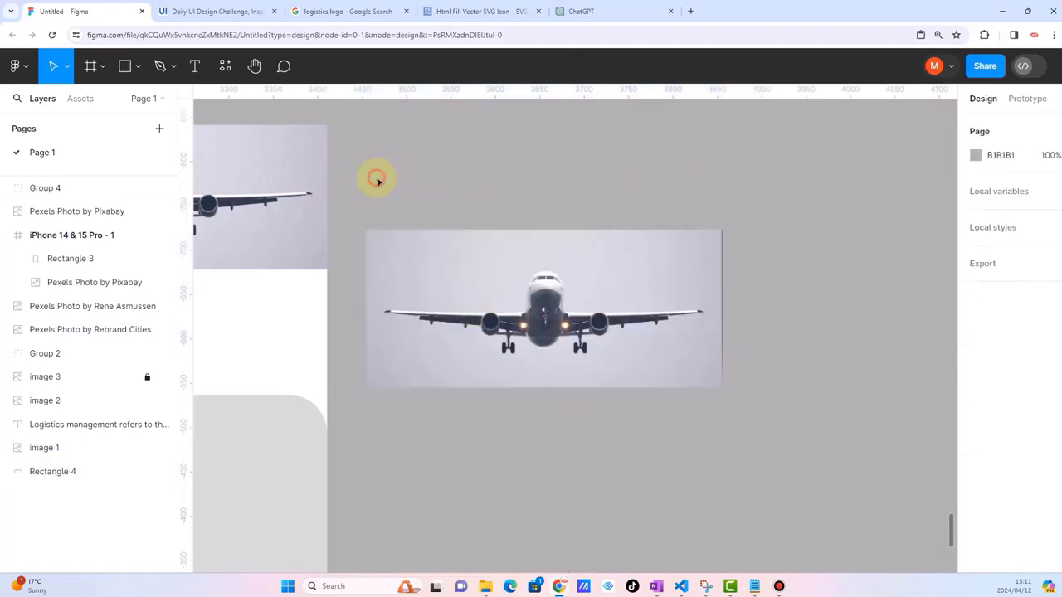
pyautogui.moveTo(356, 178); pyautogui.dragTo(760, 446)
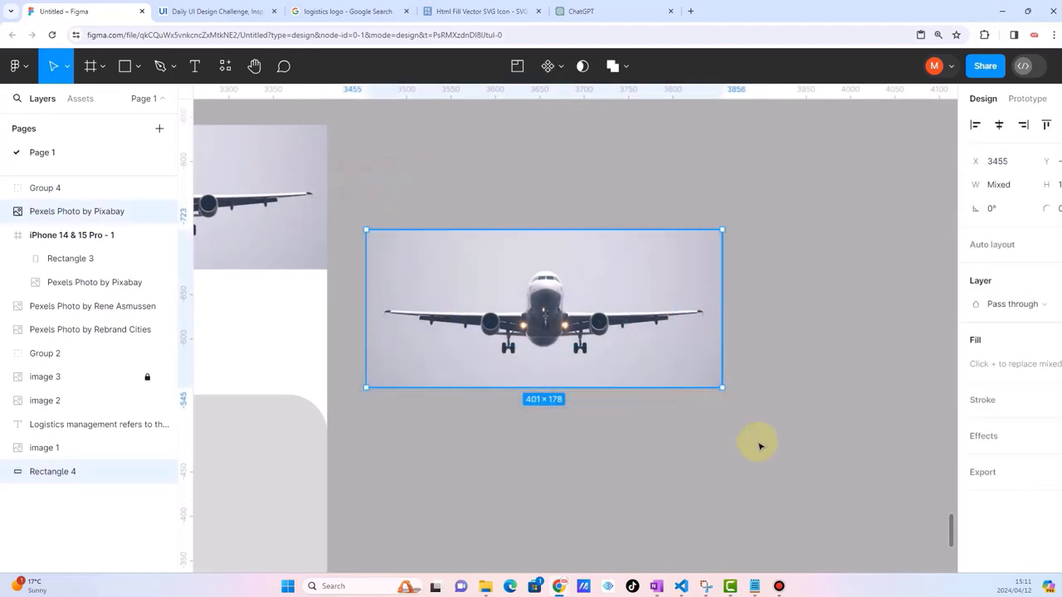
pyautogui.click(582, 66)
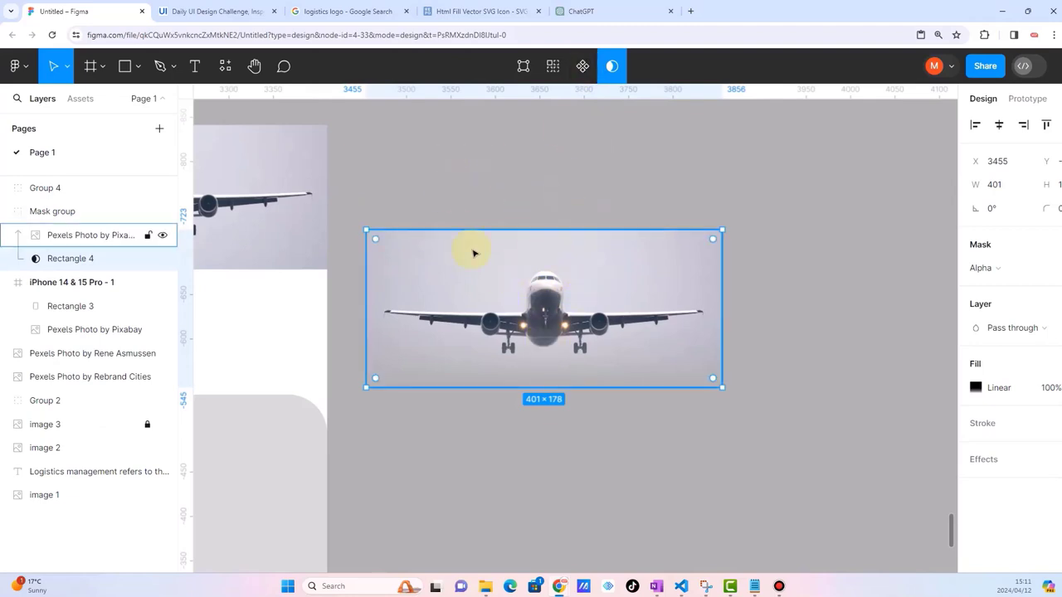
pyautogui.click(354, 192)
pyautogui.moveTo(354, 192); pyautogui.dragTo(738, 419)
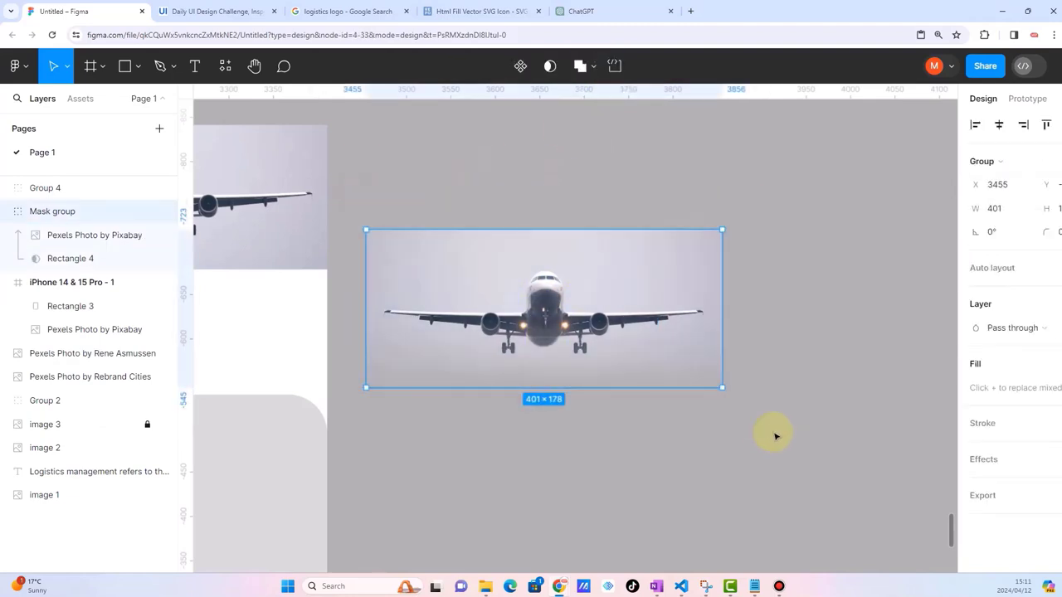
pyautogui.hotkey('ctrl', 'g')
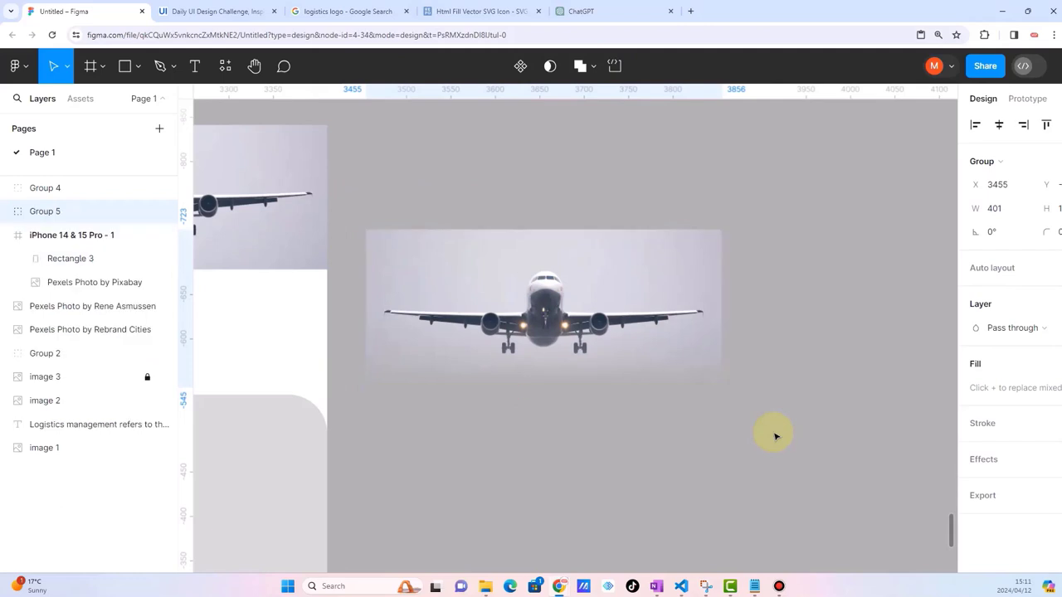
# Step: Move the Pexels Photo by Pixabay header out of the iPhone frame and place Group 5 at the frame's top
pyautogui.hscroll(-1, 638, 426)
pyautogui.hscroll(-1, 644, 426)
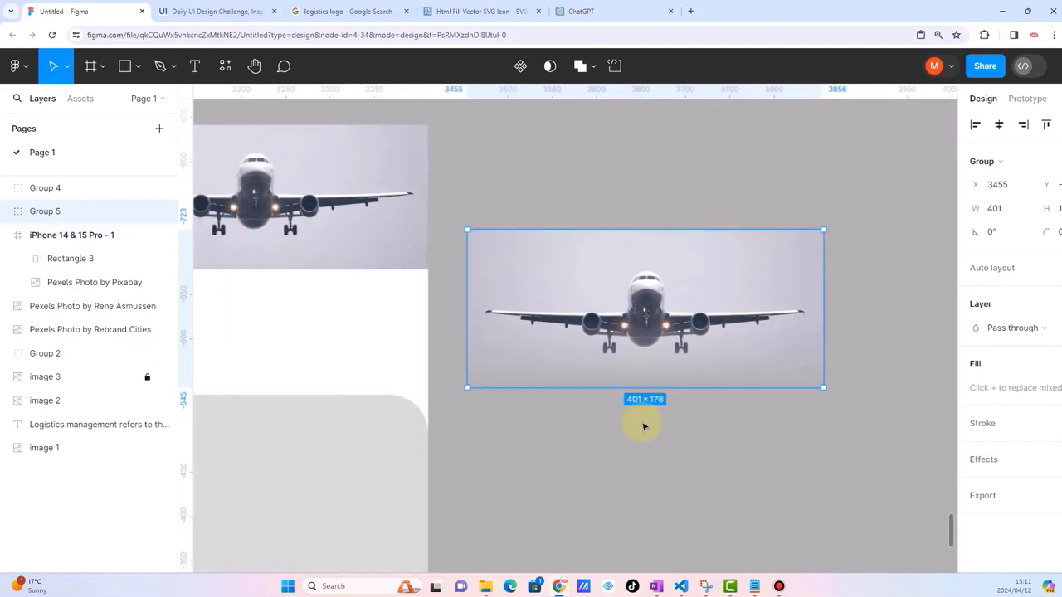
pyautogui.hscroll(-1, 643, 426)
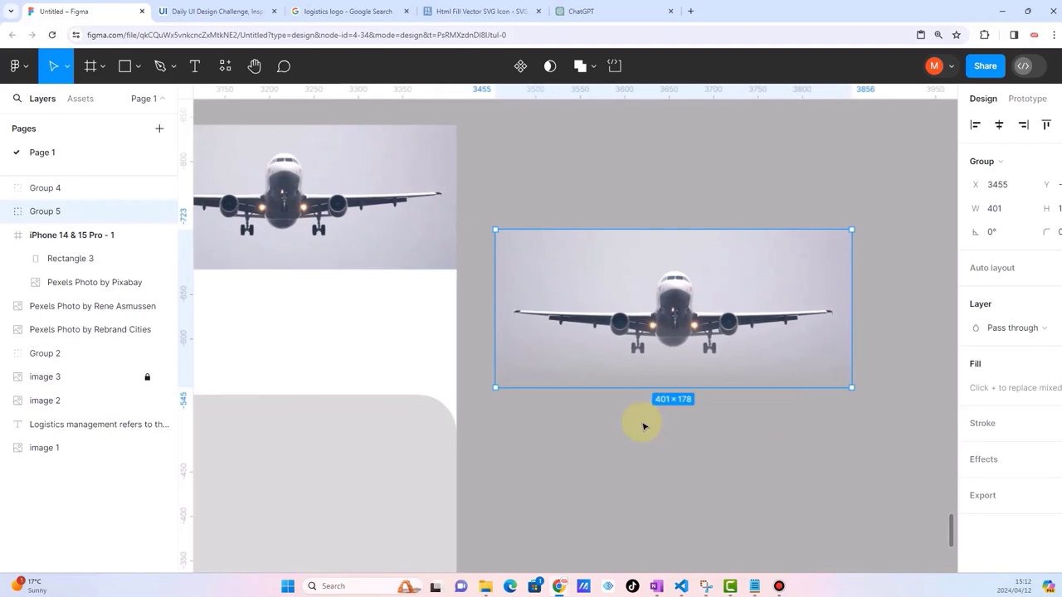
pyautogui.hscroll(-2, 643, 427)
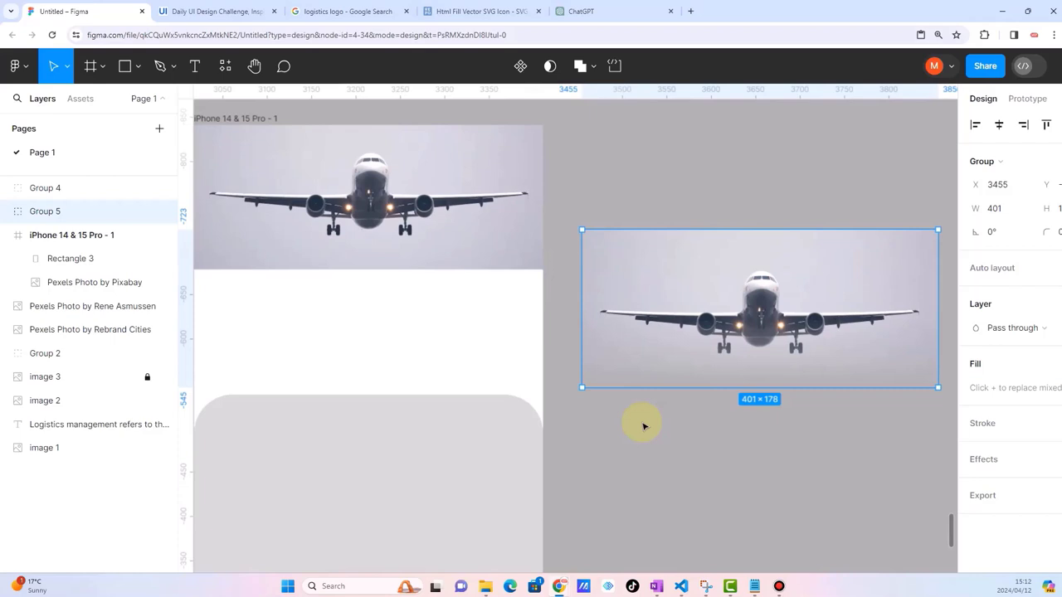
pyautogui.hscroll(-2, 677, 432)
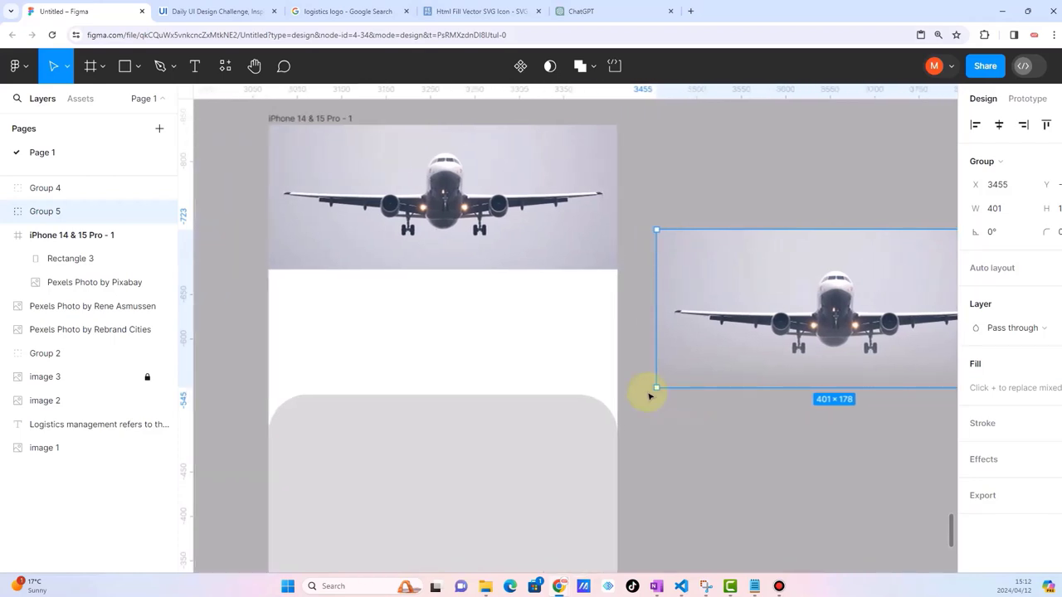
pyautogui.click(569, 219)
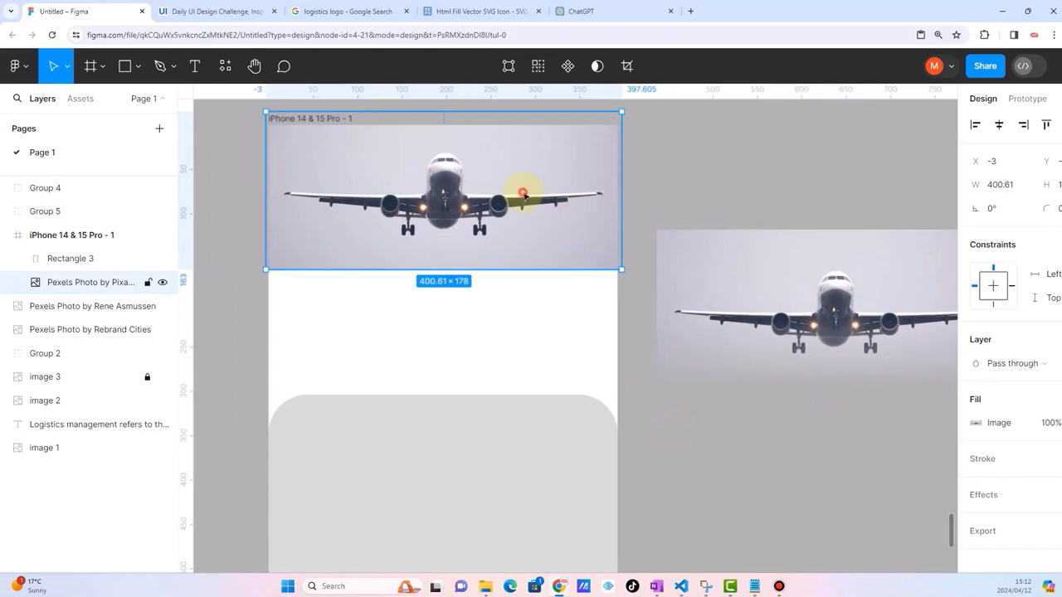
pyautogui.moveTo(523, 194); pyautogui.dragTo(906, 116)
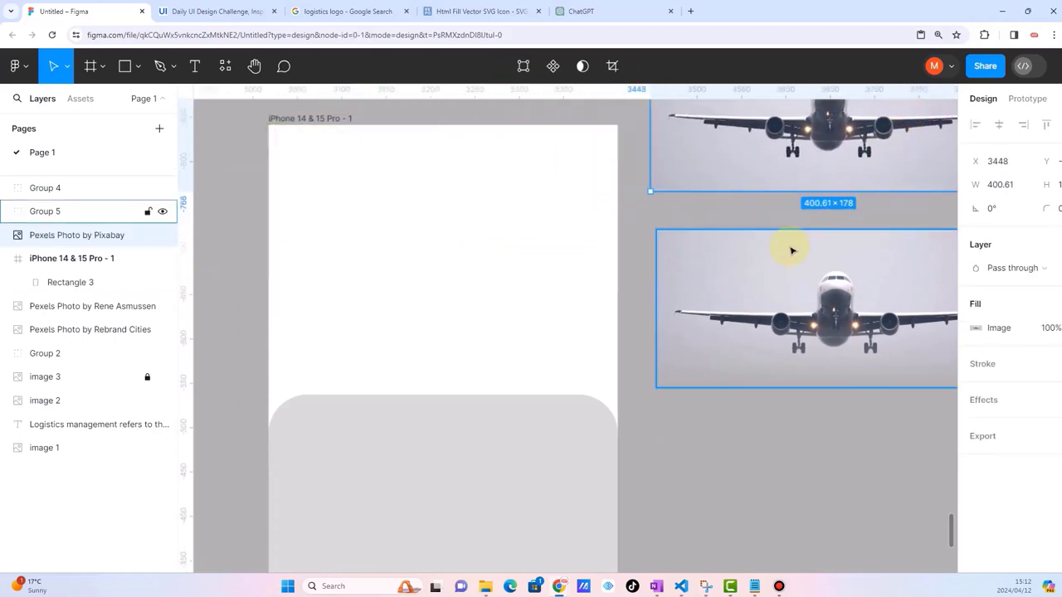
pyautogui.moveTo(792, 251)
pyautogui.mouseDown()
pyautogui.moveTo(457, 144)
pyautogui.moveTo(399, 156)
pyautogui.moveTo(400, 147)
pyautogui.mouseUp()
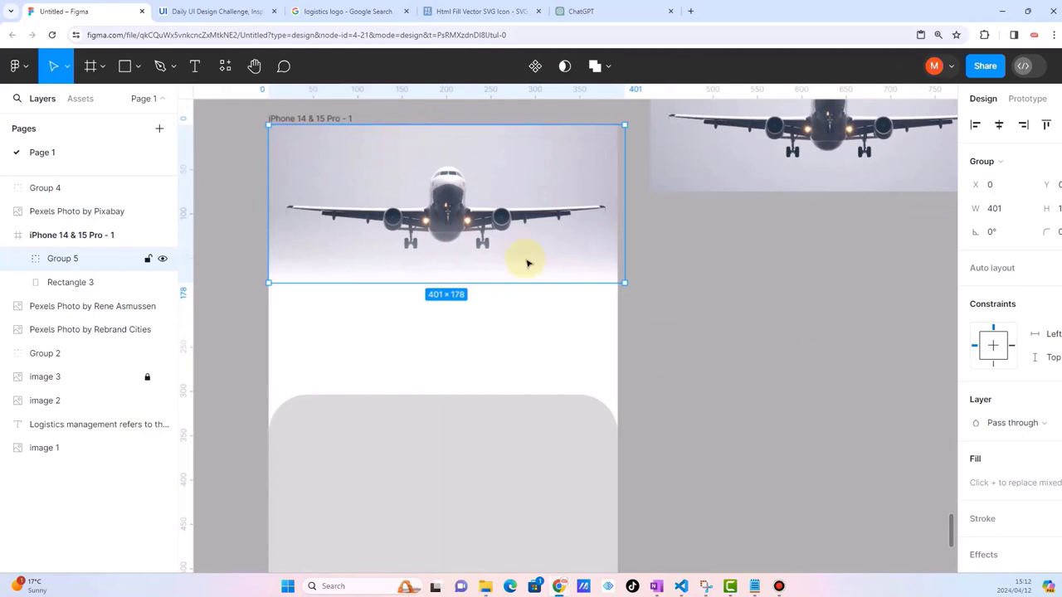
pyautogui.click(688, 371)
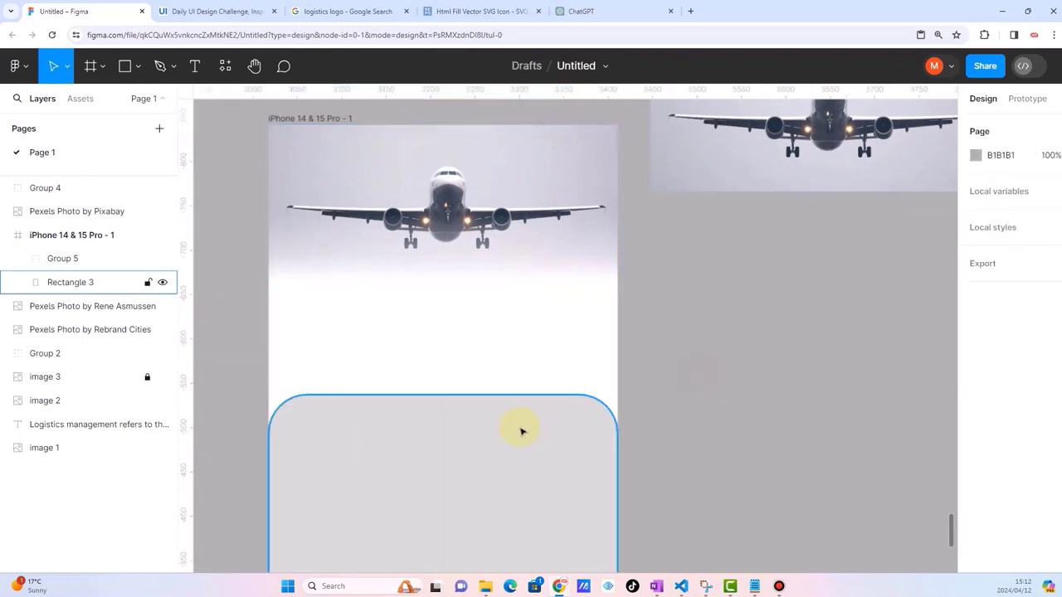
# Step: Fill the iPhone 14 & 15 Pro - 1 frame with B9BCC5, eyedropped from the airplane photo's sky
pyautogui.click(297, 119)
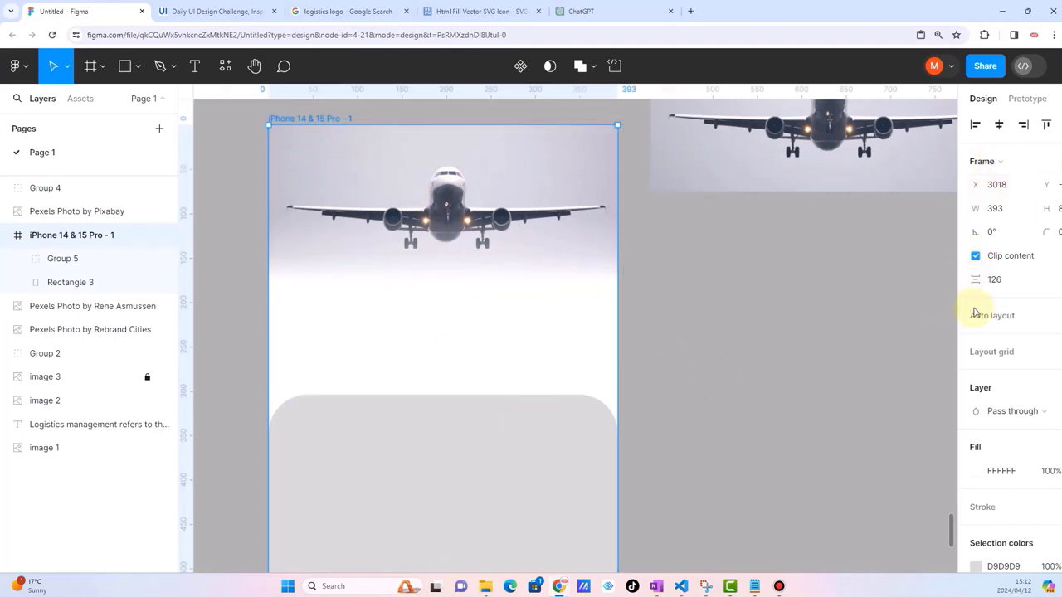
pyautogui.scroll(-1, 979, 397)
pyautogui.scroll(-1, 980, 396)
pyautogui.click(975, 455)
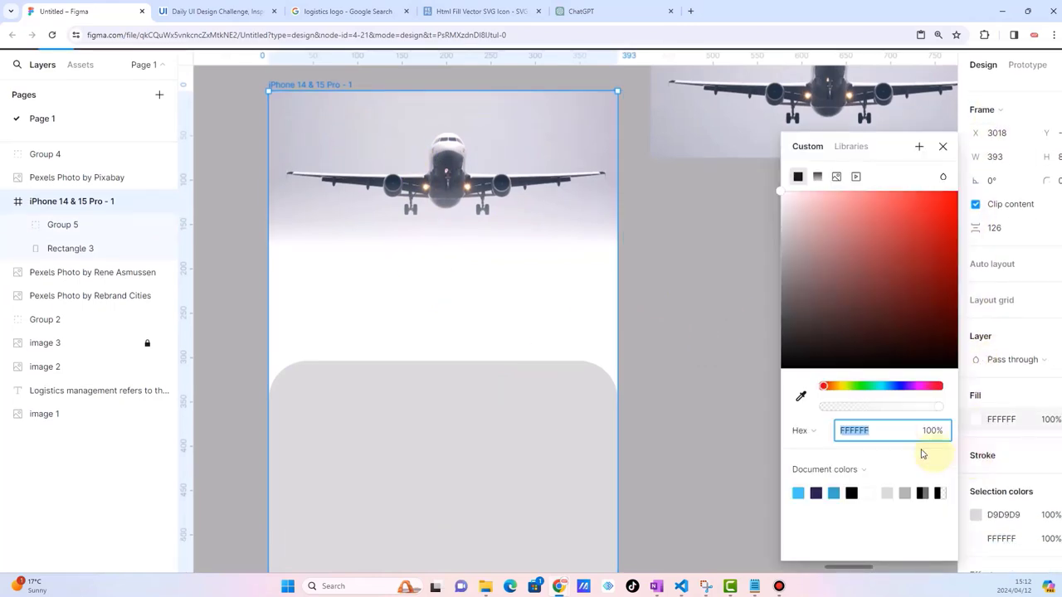
pyautogui.click(801, 401)
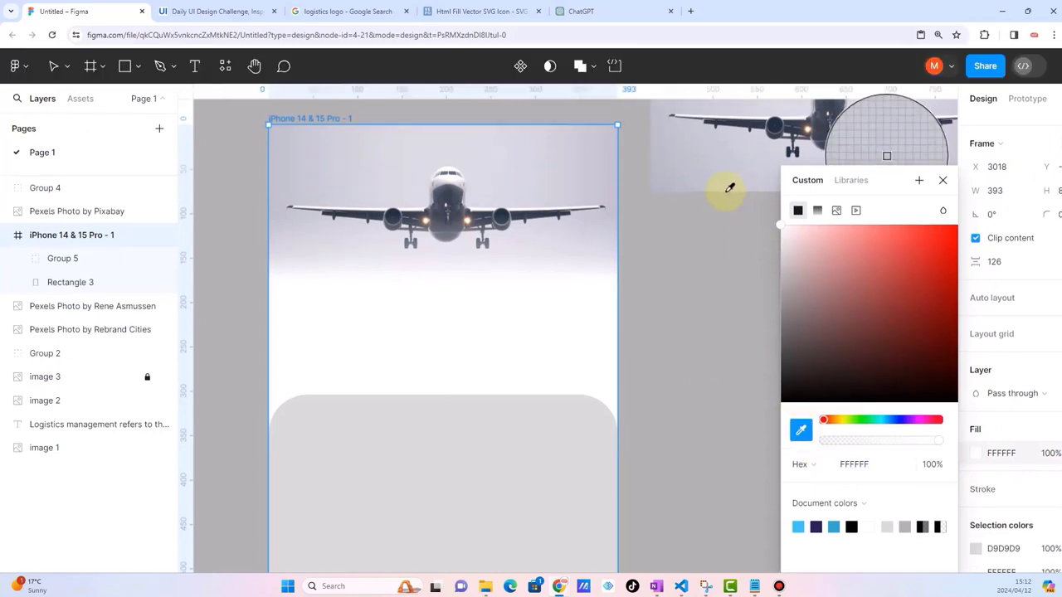
pyautogui.click(679, 188)
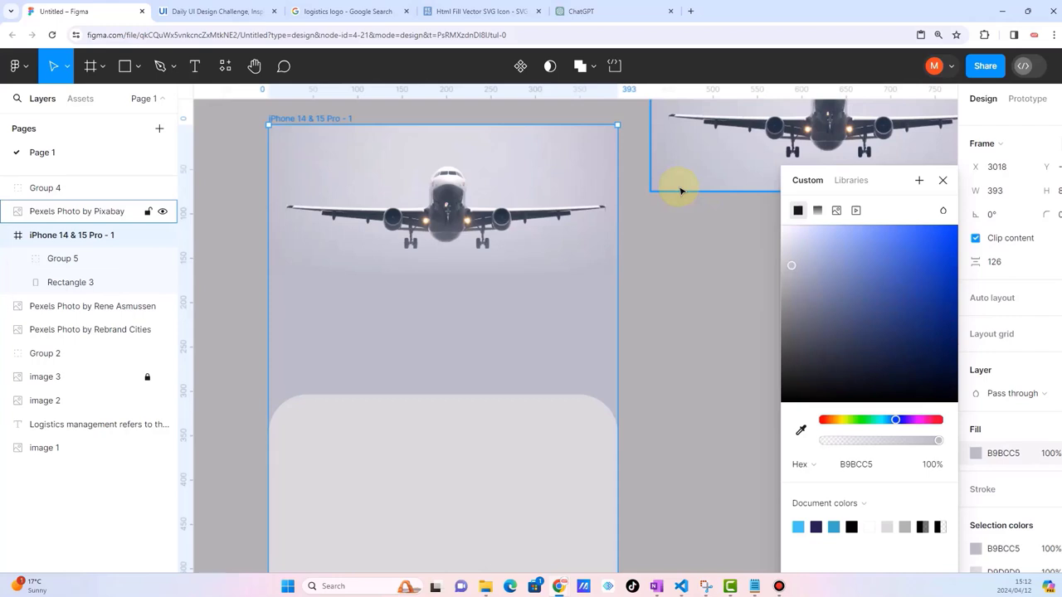
pyautogui.click(634, 334)
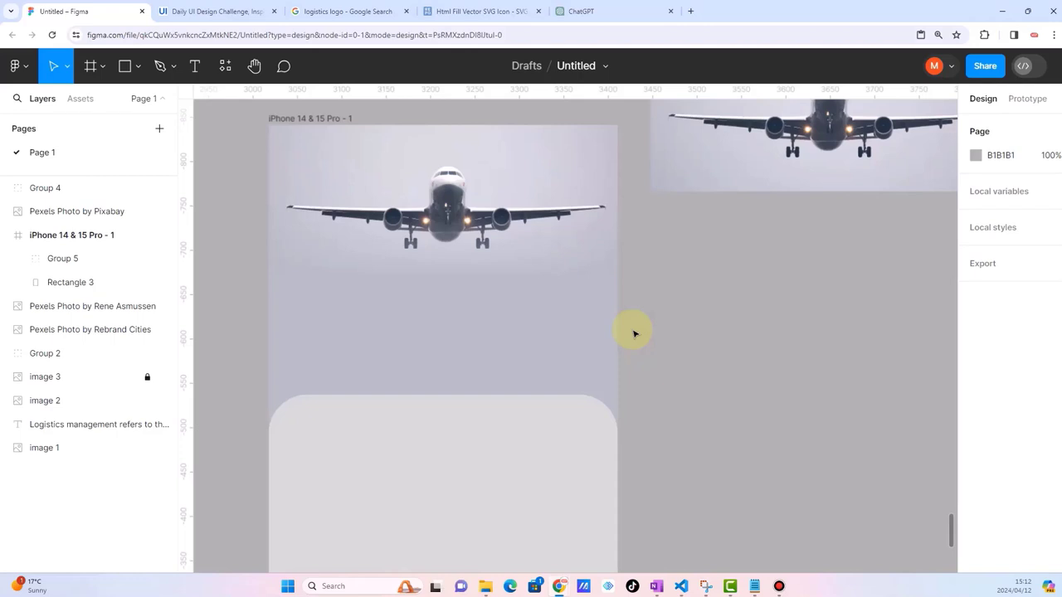
pyautogui.scroll(-1, 634, 334)
pyautogui.scroll(-1, 634, 333)
pyautogui.scroll(-2, 634, 334)
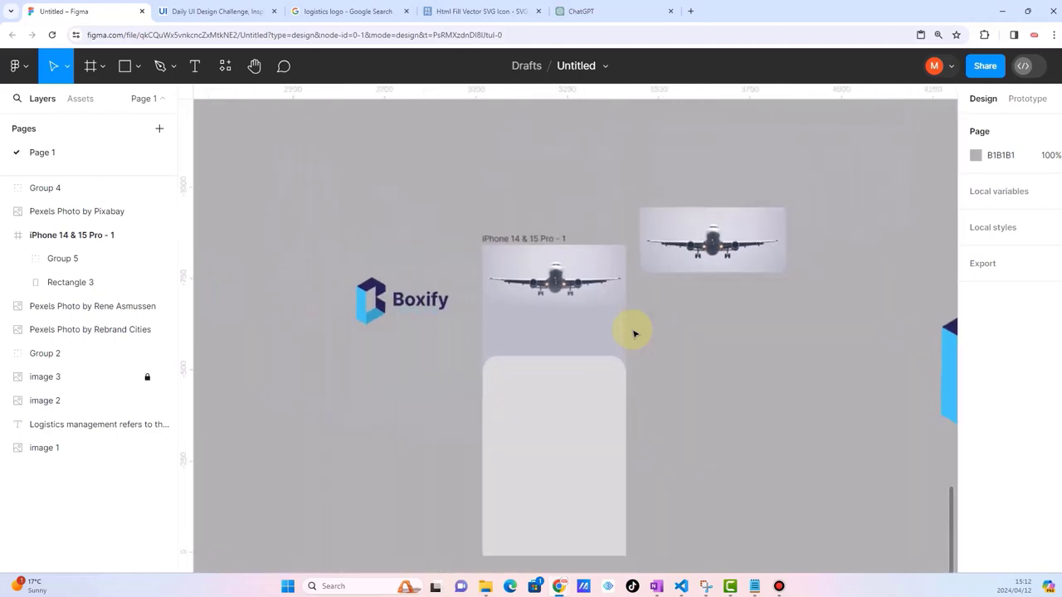
pyautogui.scroll(1, 671, 360)
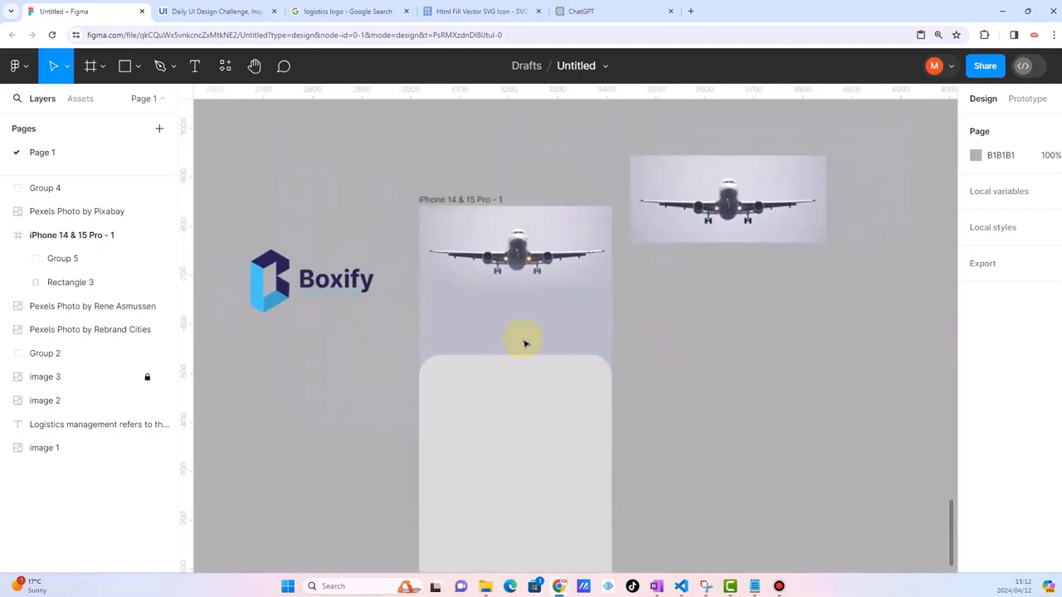
pyautogui.click(704, 337)
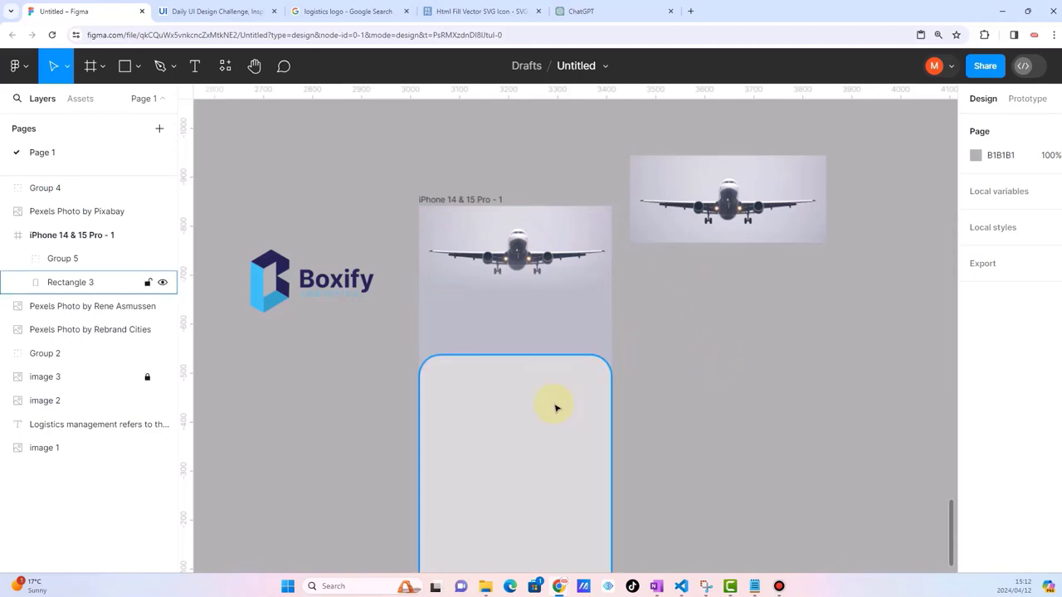
pyautogui.moveTo(339, 286)
pyautogui.mouseDown()
pyautogui.moveTo(533, 313)
pyautogui.moveTo(560, 328)
pyautogui.mouseUp()
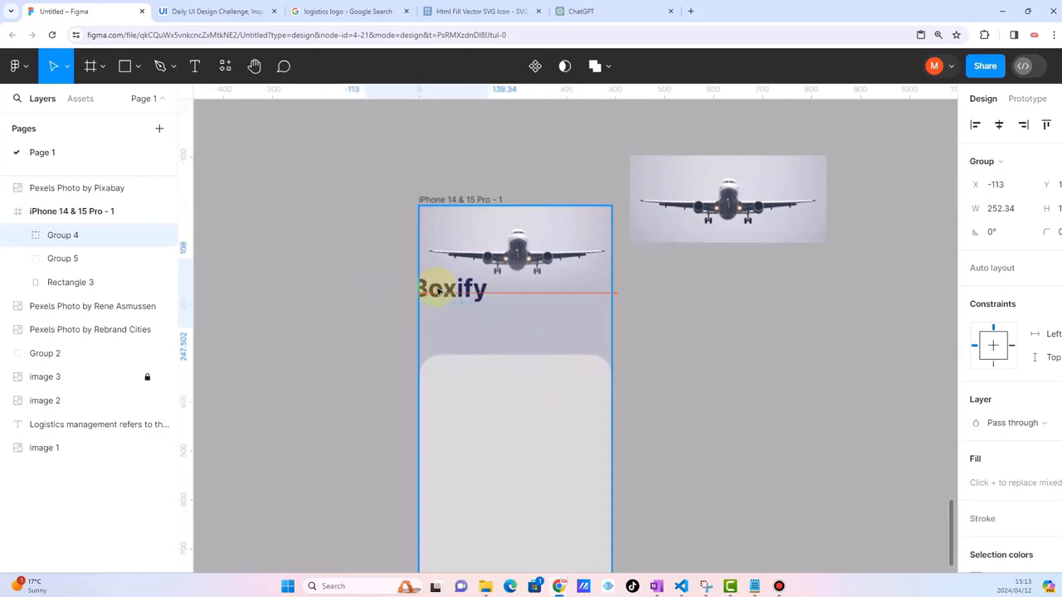
# Step: Move the Boxify logo beside the frame and stretch the grey panel's top up to 393×692
pyautogui.moveTo(560, 328); pyautogui.dragTo(358, 287)
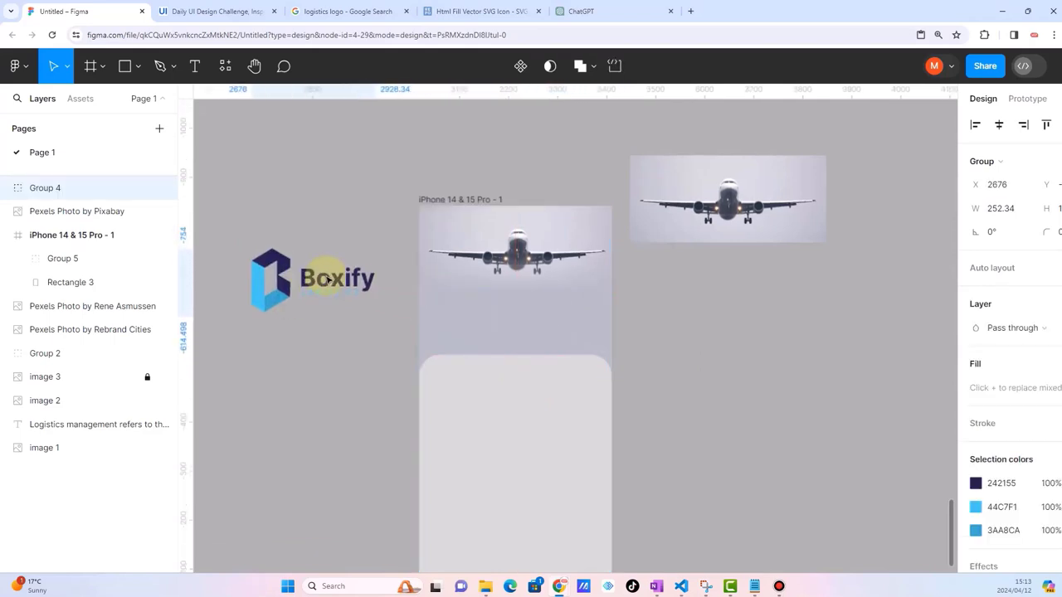
pyautogui.click(521, 382)
pyautogui.moveTo(519, 356); pyautogui.dragTo(526, 308)
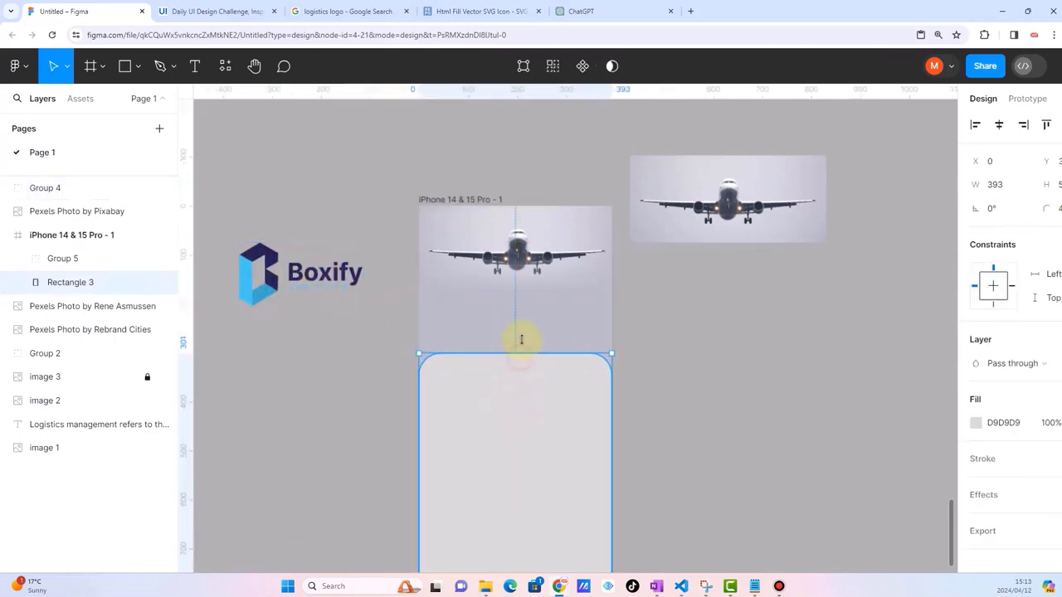
pyautogui.scroll(-2, 526, 308)
pyautogui.scroll(-3, 580, 332)
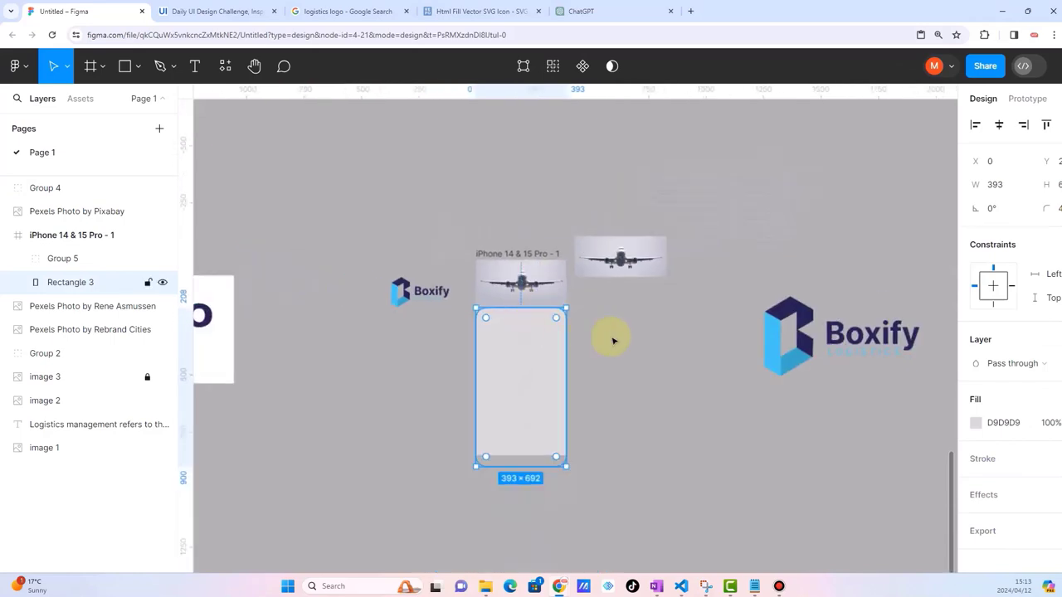
pyautogui.scroll(2, 611, 339)
pyautogui.scroll(1, 597, 339)
pyautogui.click(591, 341)
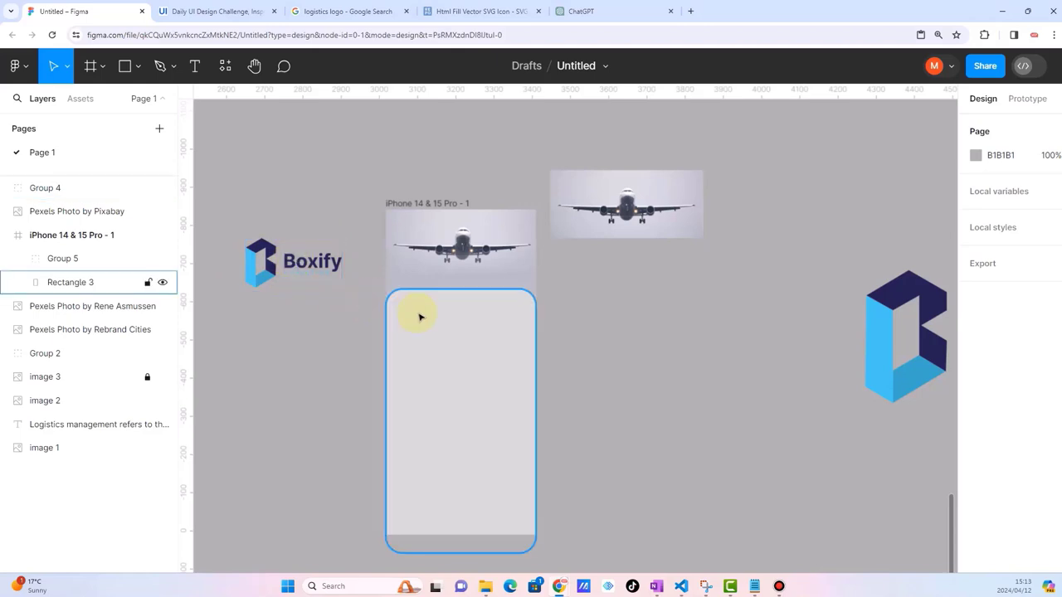
pyautogui.scroll(1, 419, 312)
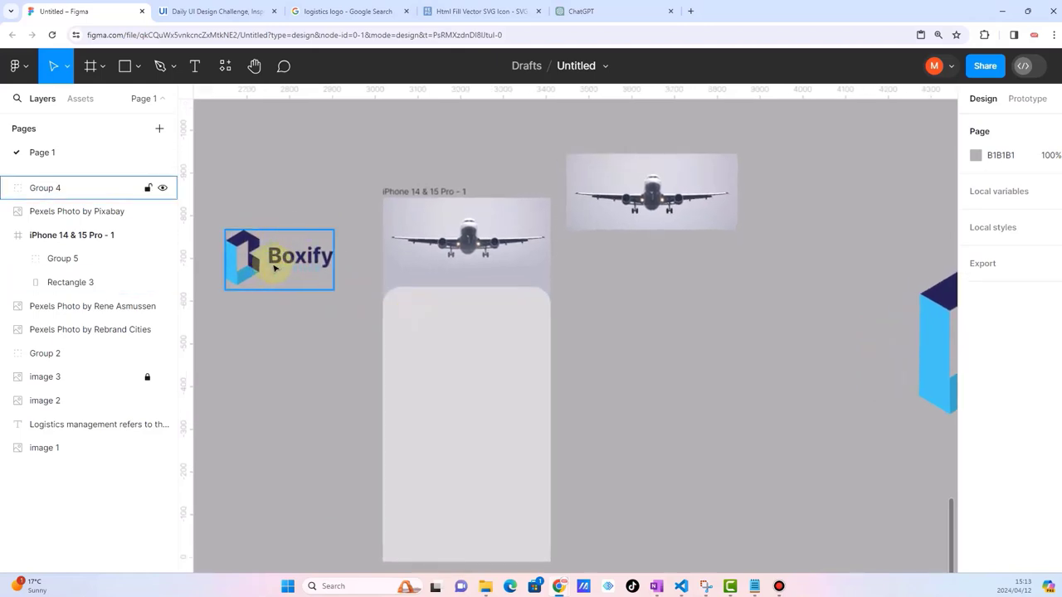
# Step: Change Rectangle 3's fill from grey to pure white FFFFFF
pyautogui.click(458, 329)
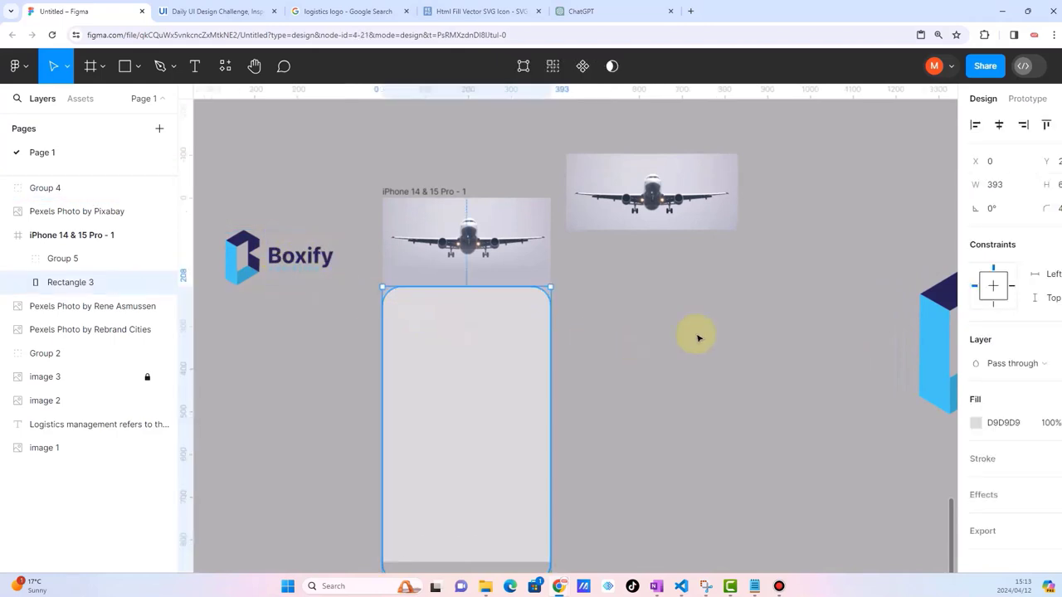
pyautogui.click(975, 423)
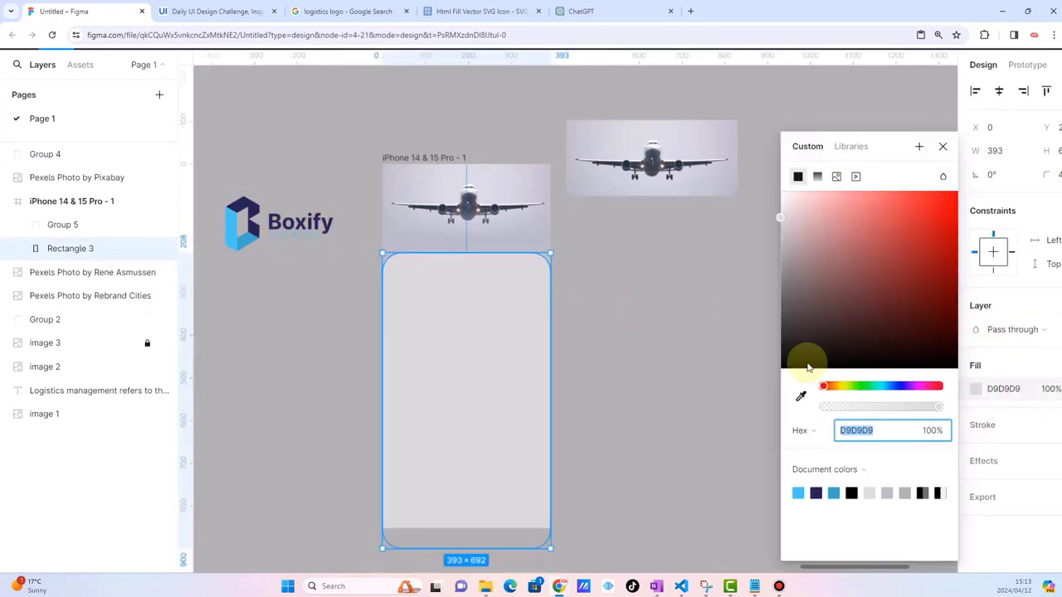
pyautogui.moveTo(775, 221); pyautogui.dragTo(780, 170)
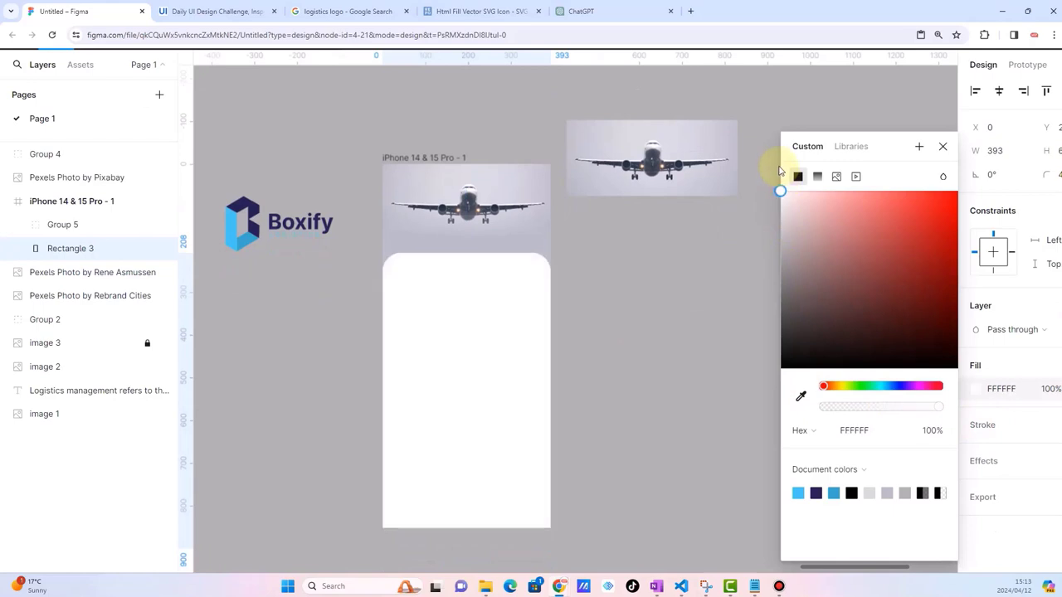
pyautogui.click(645, 294)
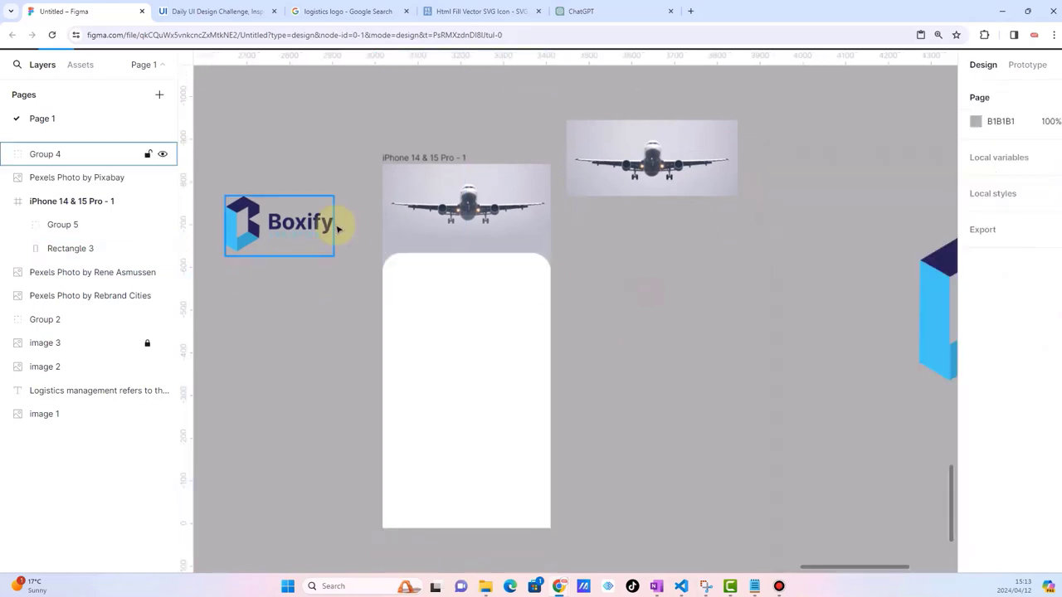
pyautogui.click(512, 325)
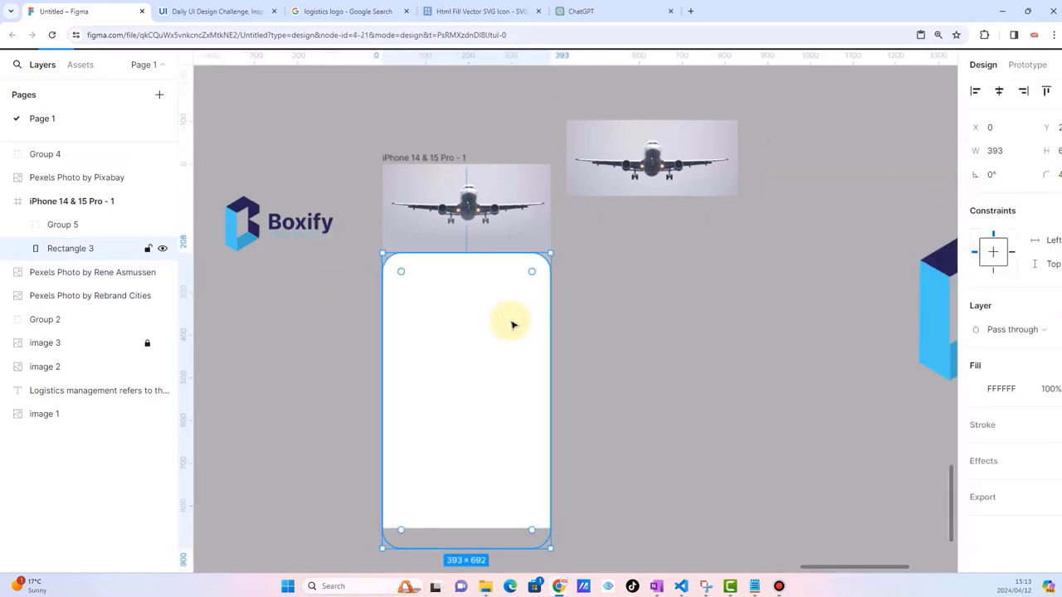
pyautogui.click(647, 312)
pyautogui.click(307, 221)
# Step: Move the Boxify logo into the frame, scale it to 153.63×84.58 and centre it at X 124
pyautogui.moveTo(349, 266); pyautogui.dragTo(480, 291)
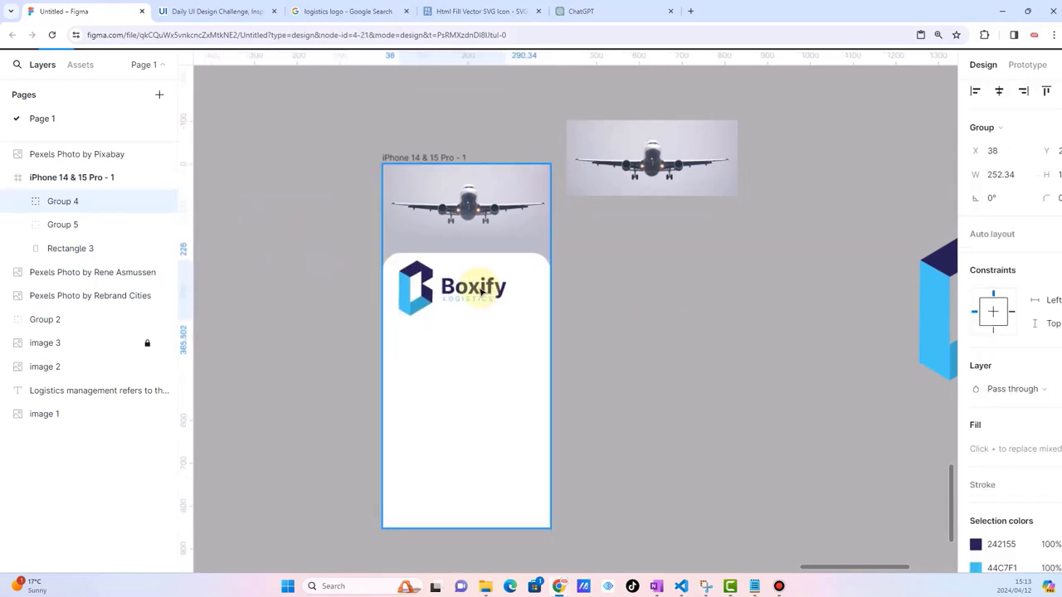
pyautogui.click(635, 320)
pyautogui.scroll(5, 539, 290)
pyautogui.click(432, 288)
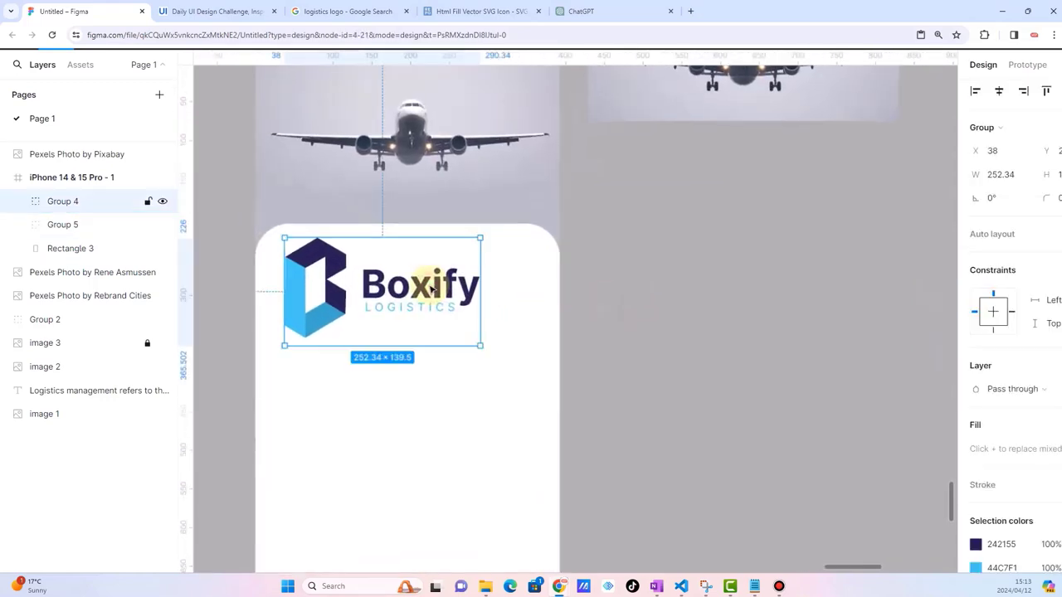
pyautogui.press('k')
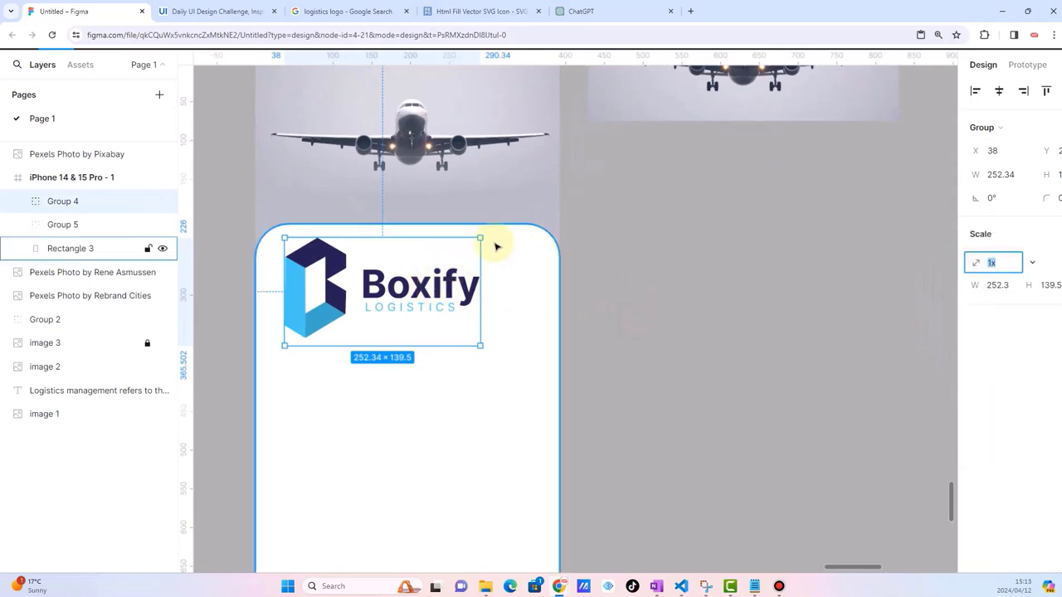
pyautogui.moveTo(482, 238); pyautogui.dragTo(403, 281)
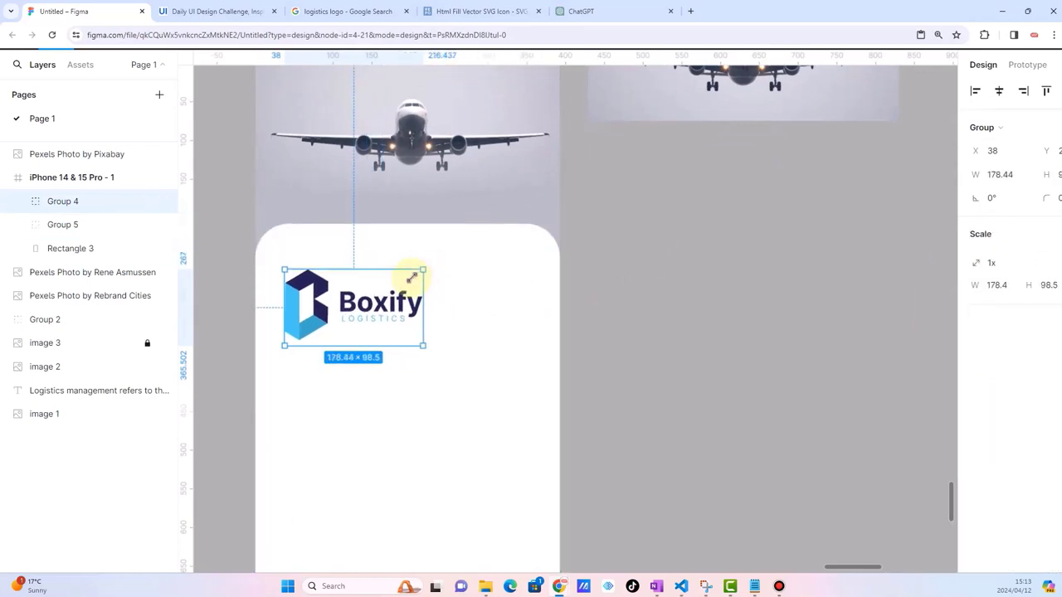
pyautogui.moveTo(361, 310); pyautogui.dragTo(429, 284)
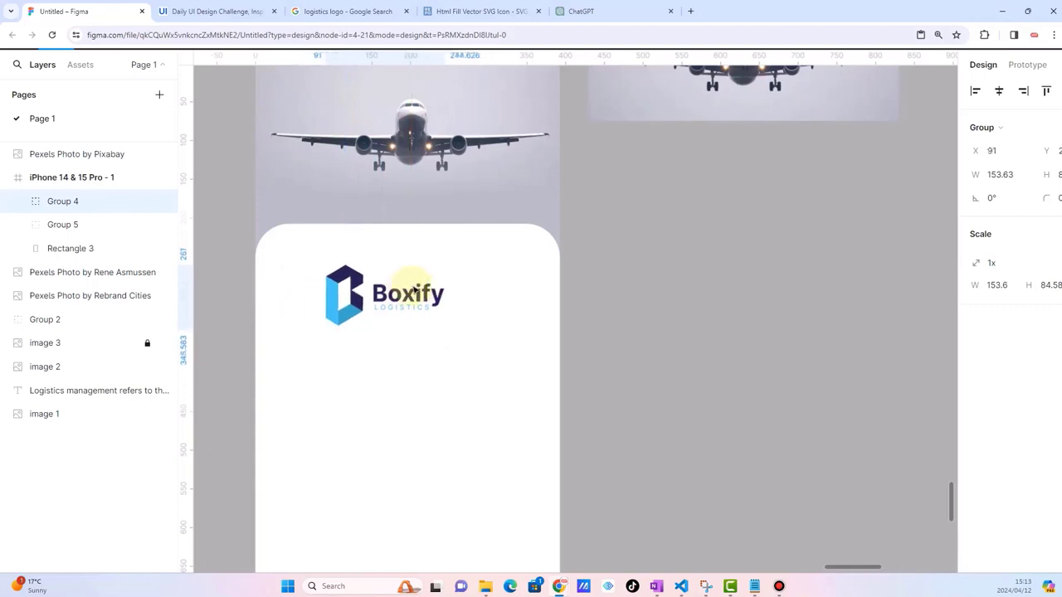
pyautogui.scroll(-5, 430, 285)
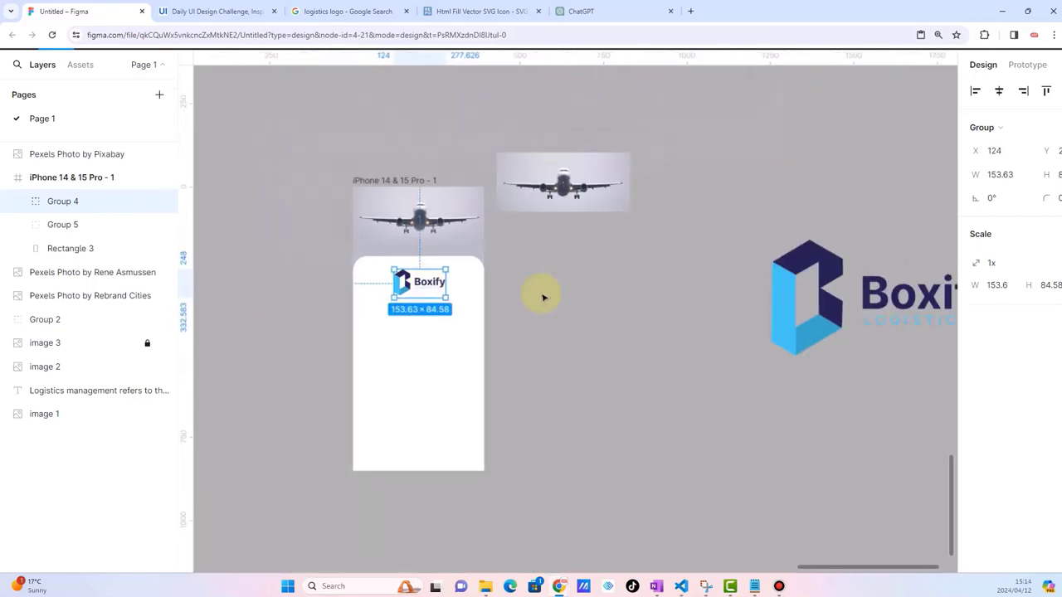
pyautogui.click(540, 291)
pyautogui.scroll(2, 503, 256)
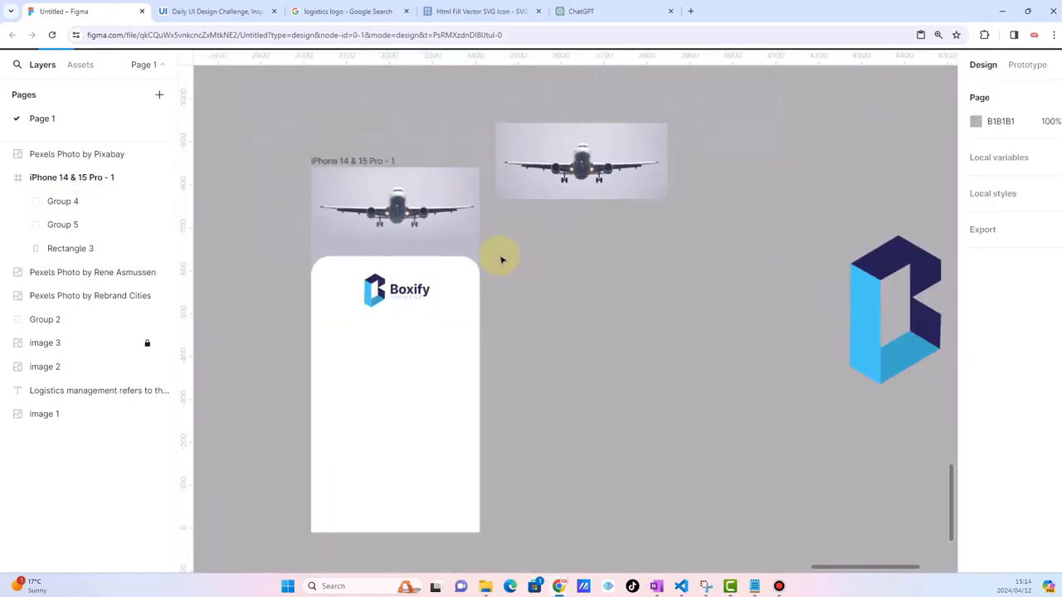
pyautogui.click(461, 268)
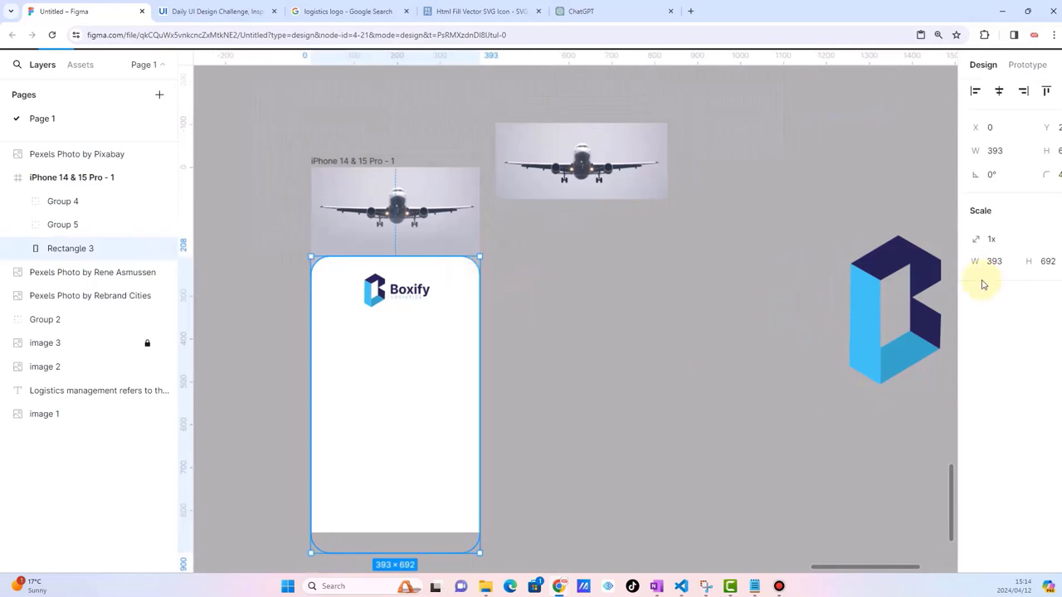
pyautogui.press('v')
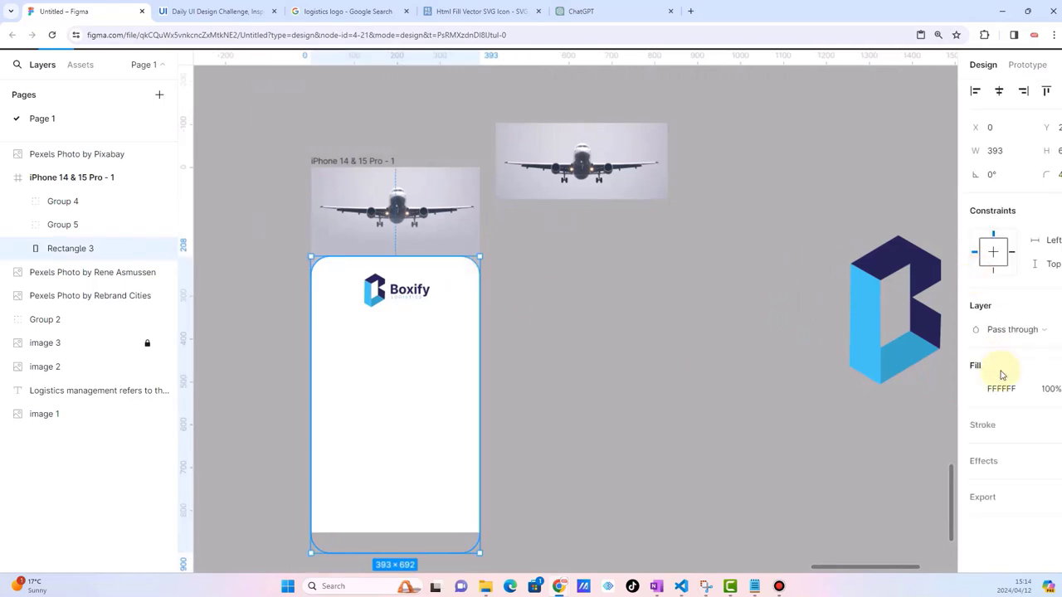
# Step: Give the white panel a drop shadow with blur 18.9 and X offset -4.5
pyautogui.click(976, 461)
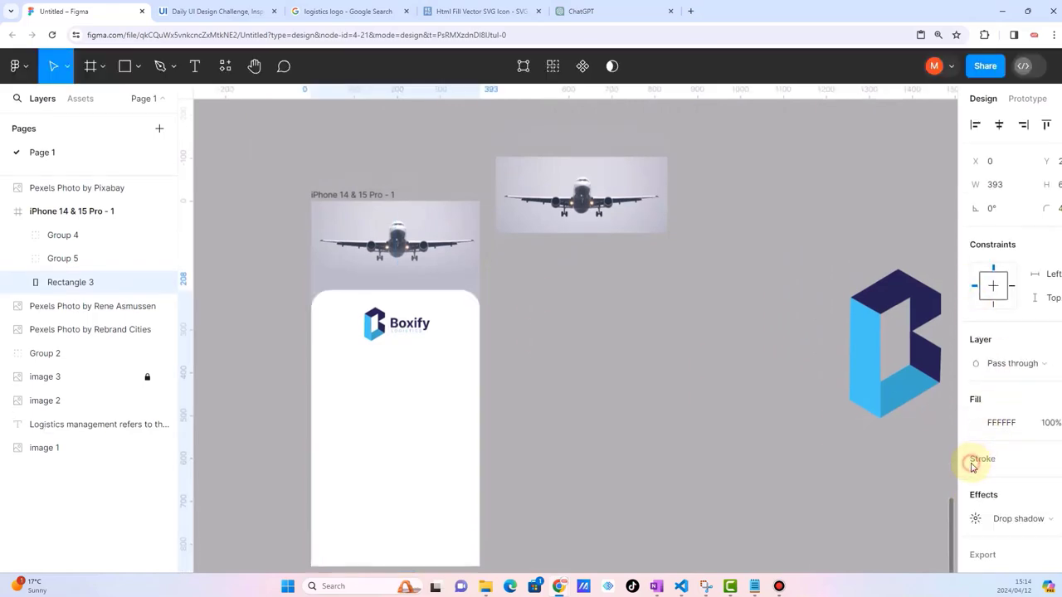
pyautogui.click(975, 516)
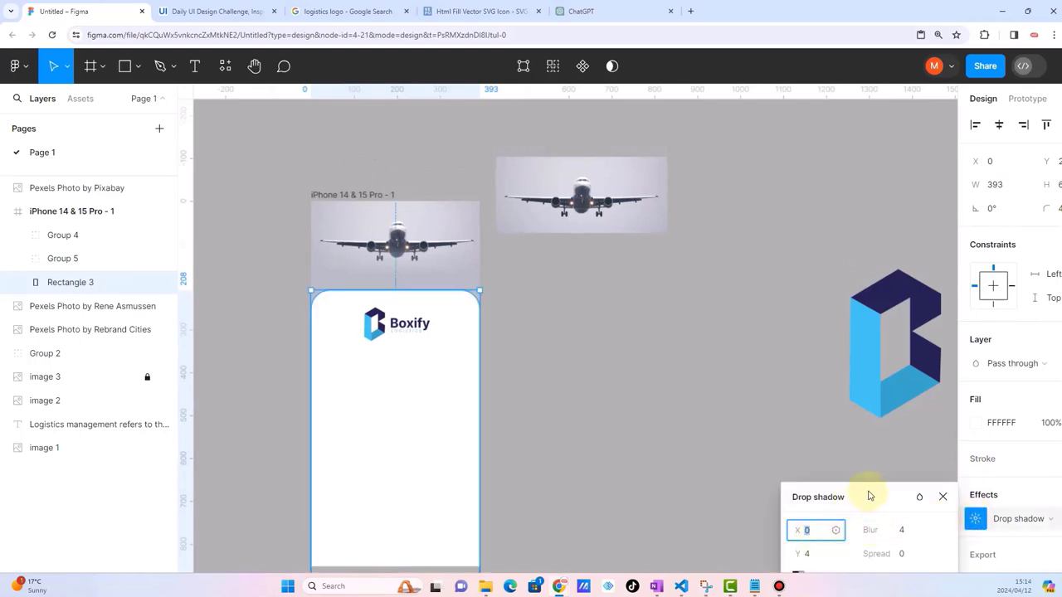
pyautogui.moveTo(870, 495); pyautogui.dragTo(715, 303)
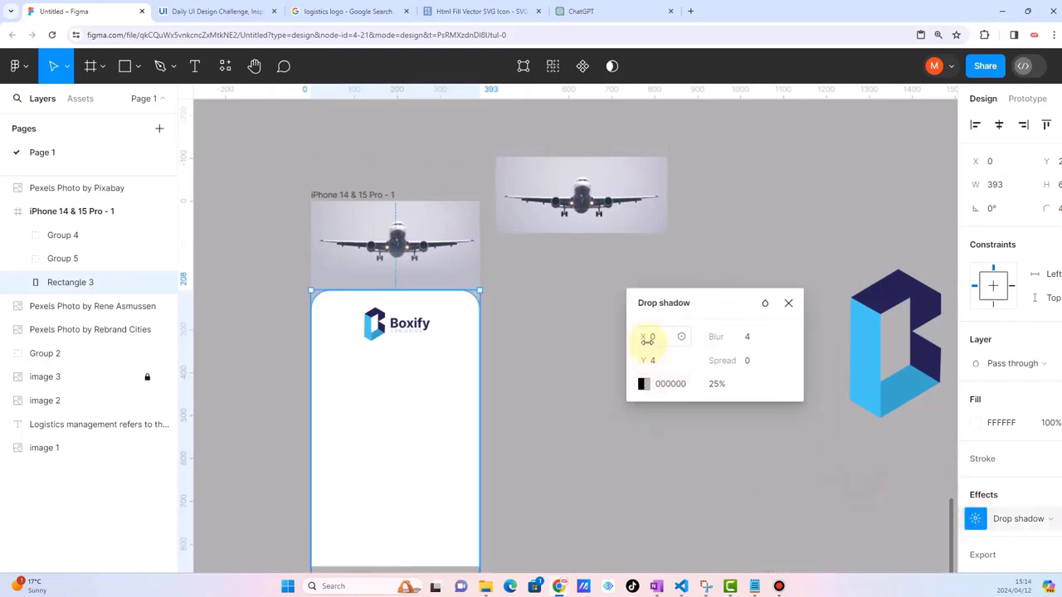
pyautogui.moveTo(647, 357)
pyautogui.mouseDown()
pyautogui.moveTo(611, 360)
pyautogui.moveTo(624, 358)
pyautogui.mouseUp()
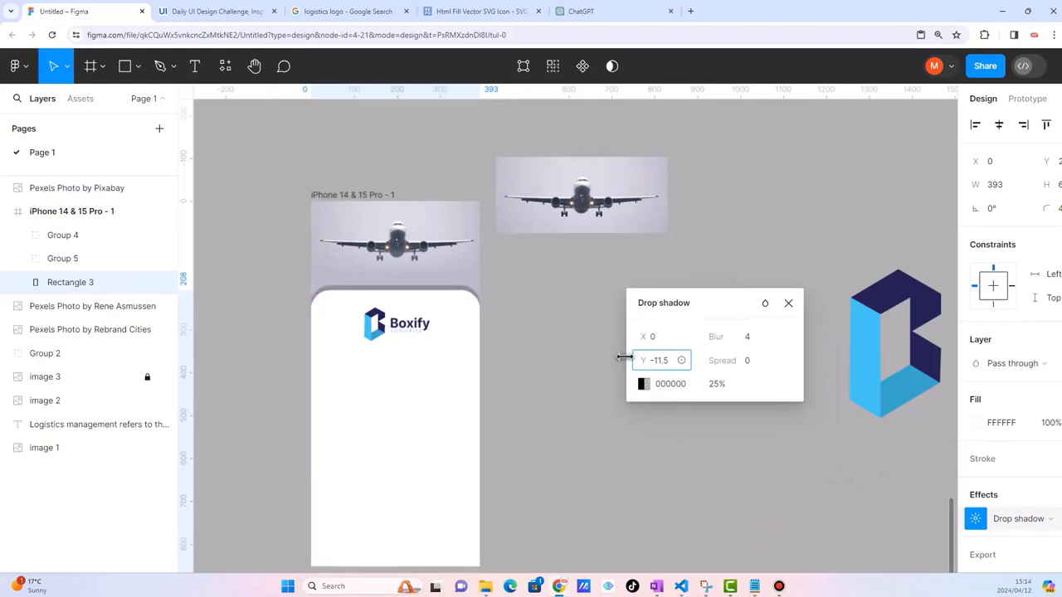
pyautogui.click(650, 339)
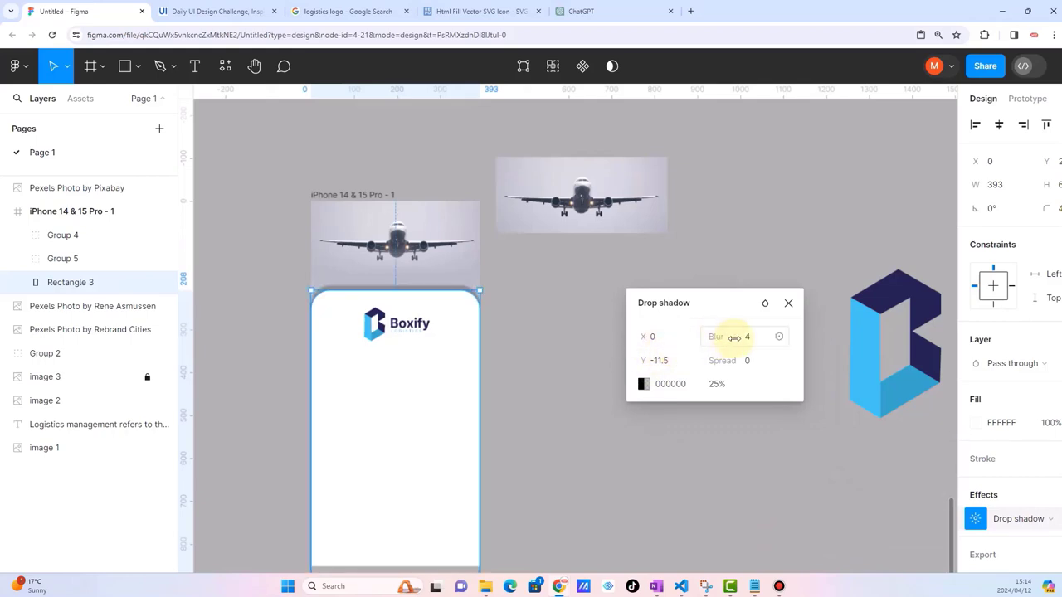
pyautogui.moveTo(734, 338)
pyautogui.mouseDown()
pyautogui.moveTo(899, 339)
pyautogui.moveTo(955, 324)
pyautogui.mouseUp()
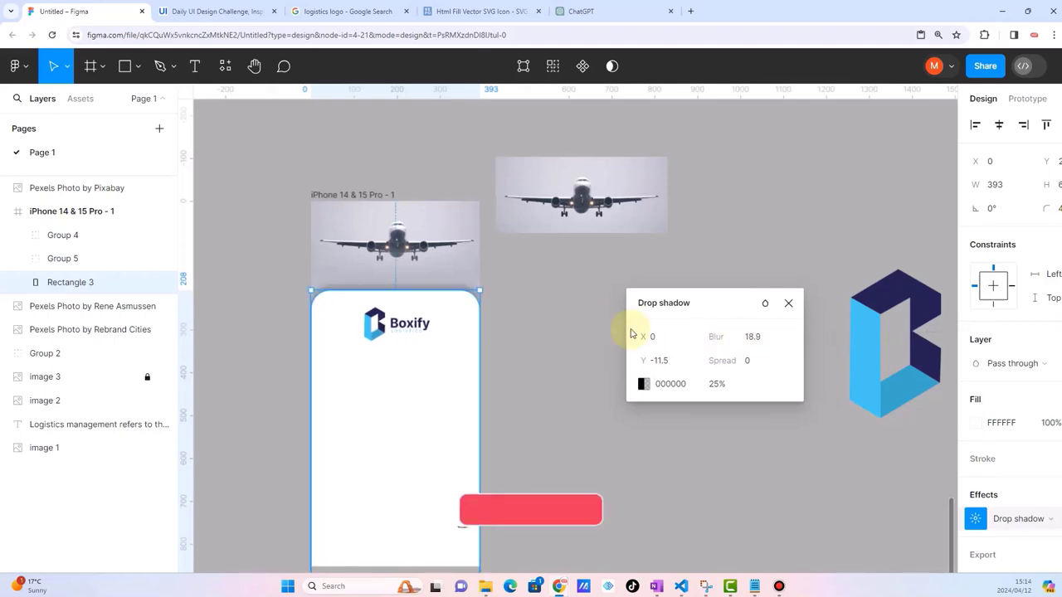
pyautogui.moveTo(643, 337)
pyautogui.mouseDown()
pyautogui.moveTo(633, 337)
pyautogui.moveTo(642, 337)
pyautogui.mouseUp()
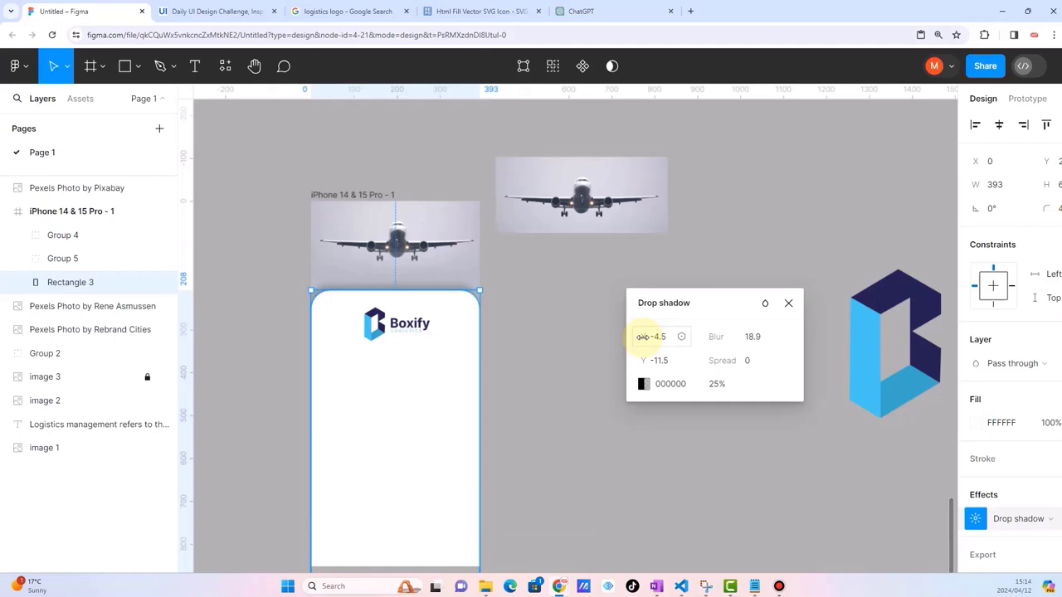
pyautogui.click(569, 321)
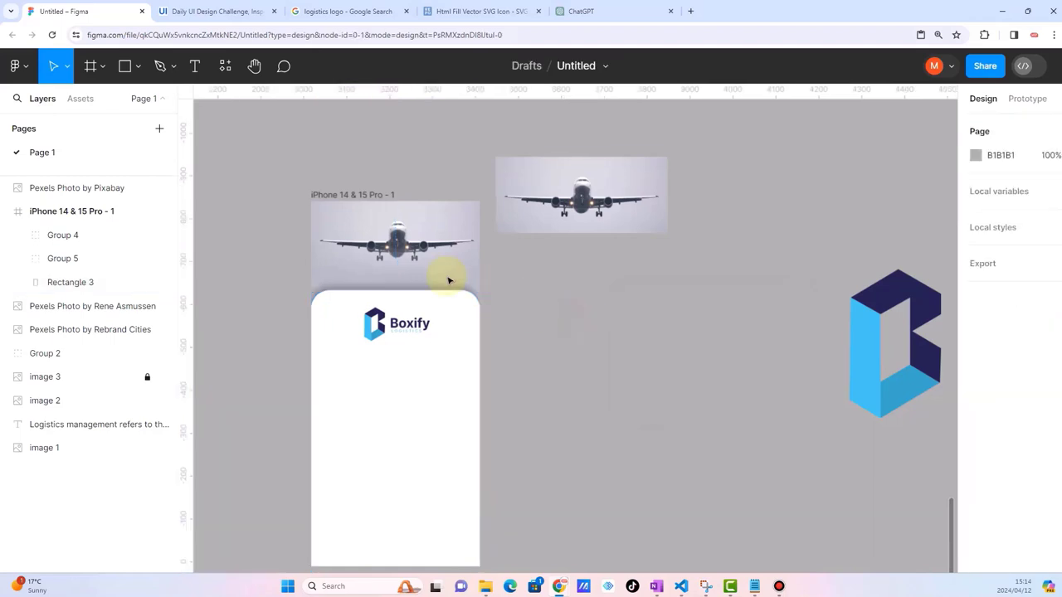
pyautogui.scroll(2, 421, 269)
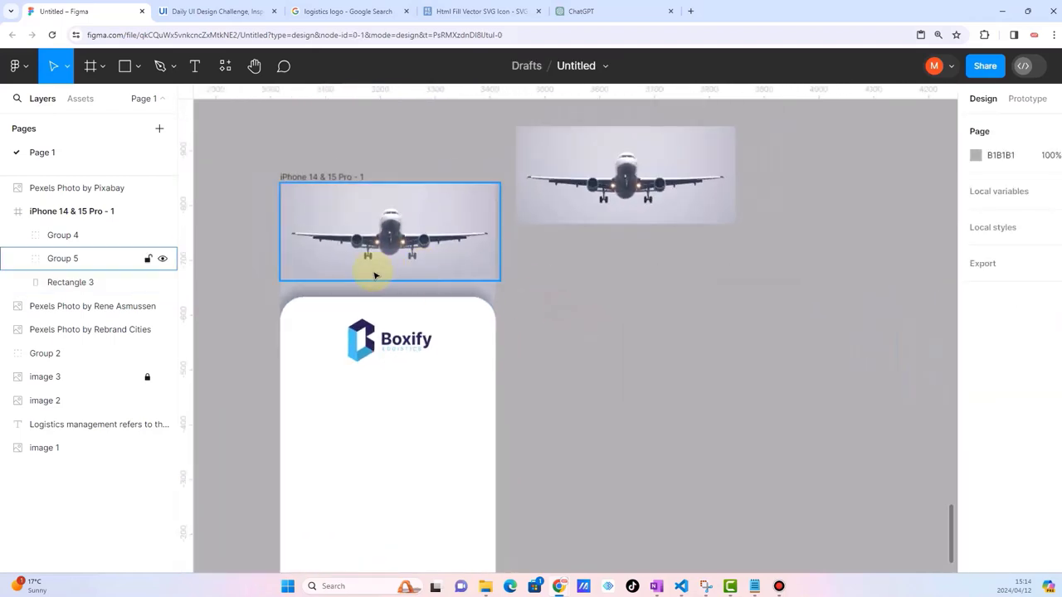
pyautogui.scroll(2, 374, 275)
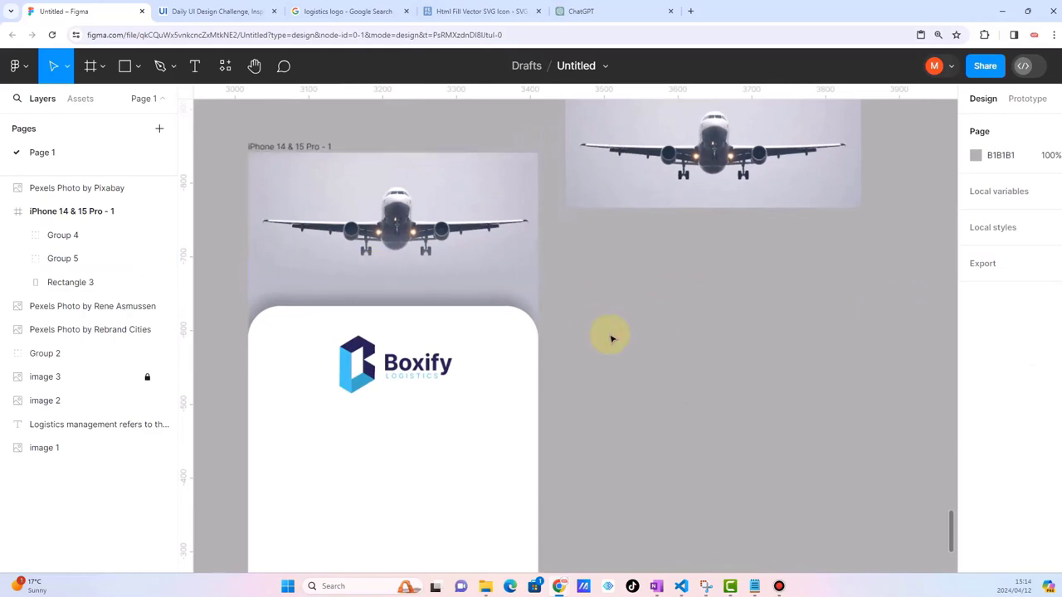
pyautogui.scroll(3, 444, 270)
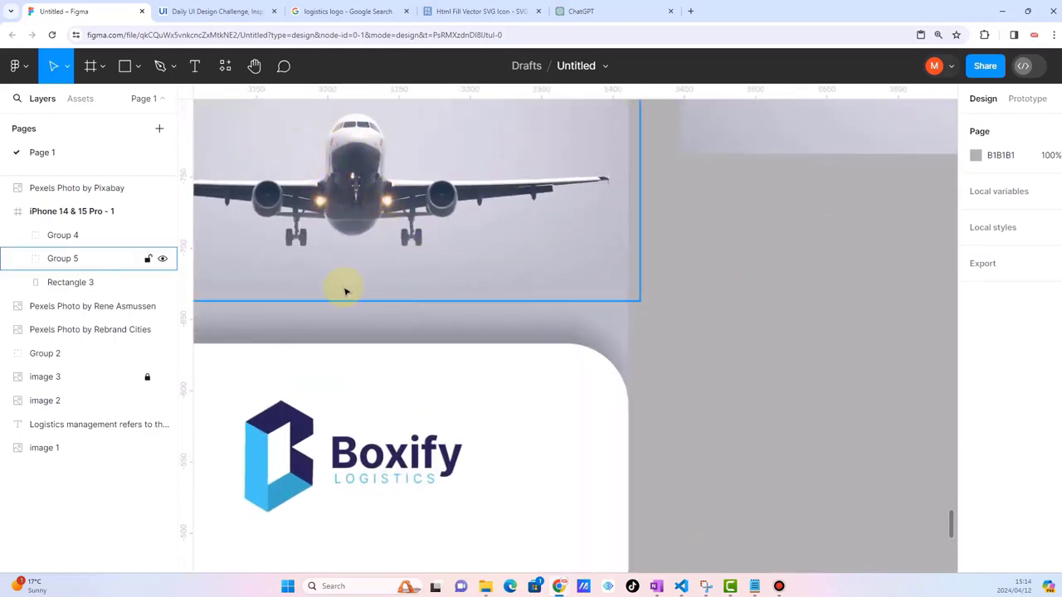
pyautogui.scroll(-4, 404, 280)
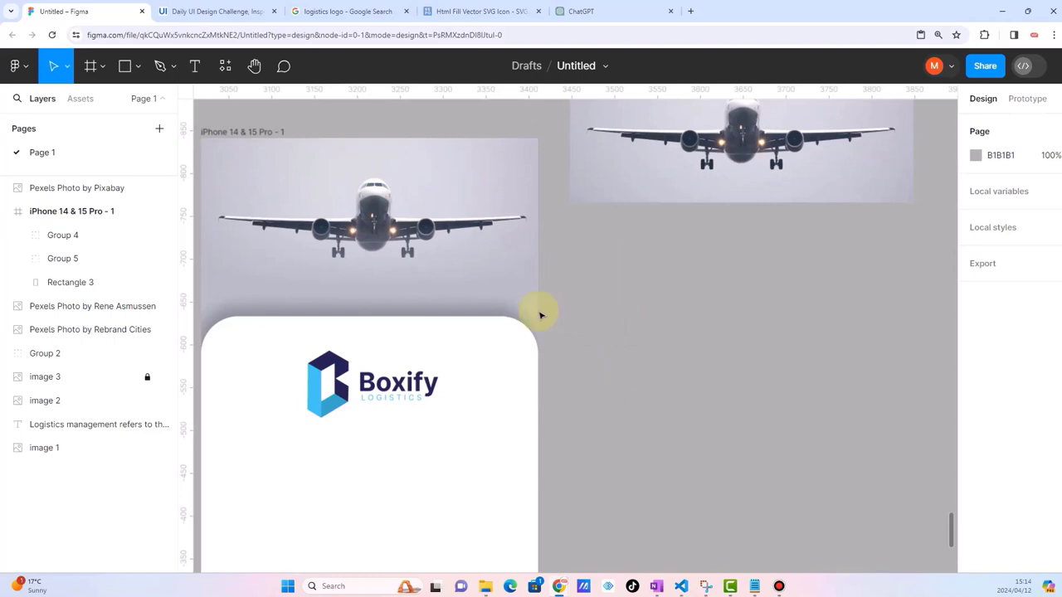
pyautogui.scroll(-2, 539, 314)
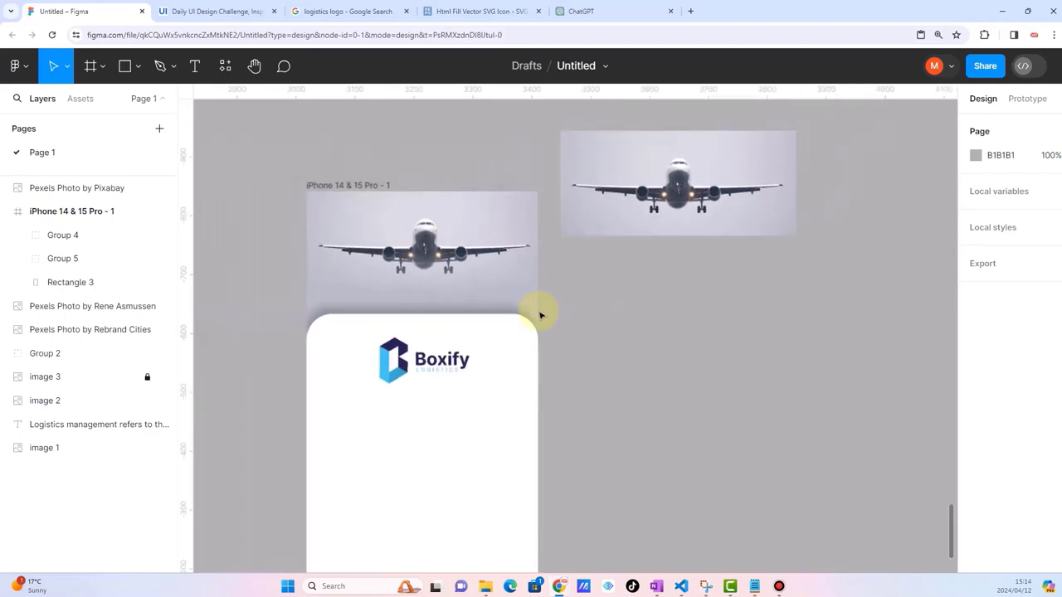
pyautogui.click(375, 284)
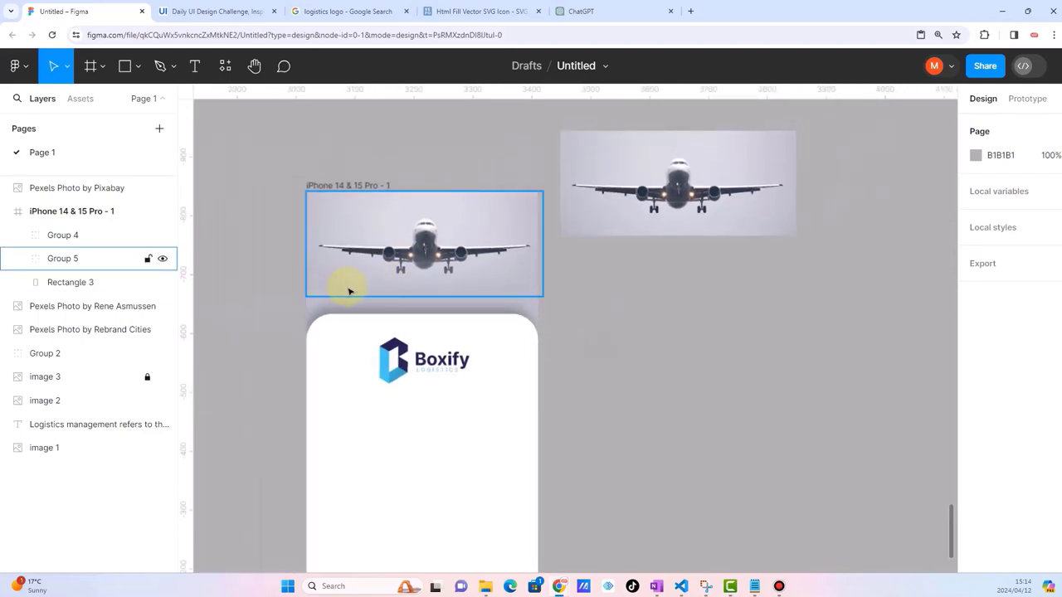
pyautogui.click(603, 353)
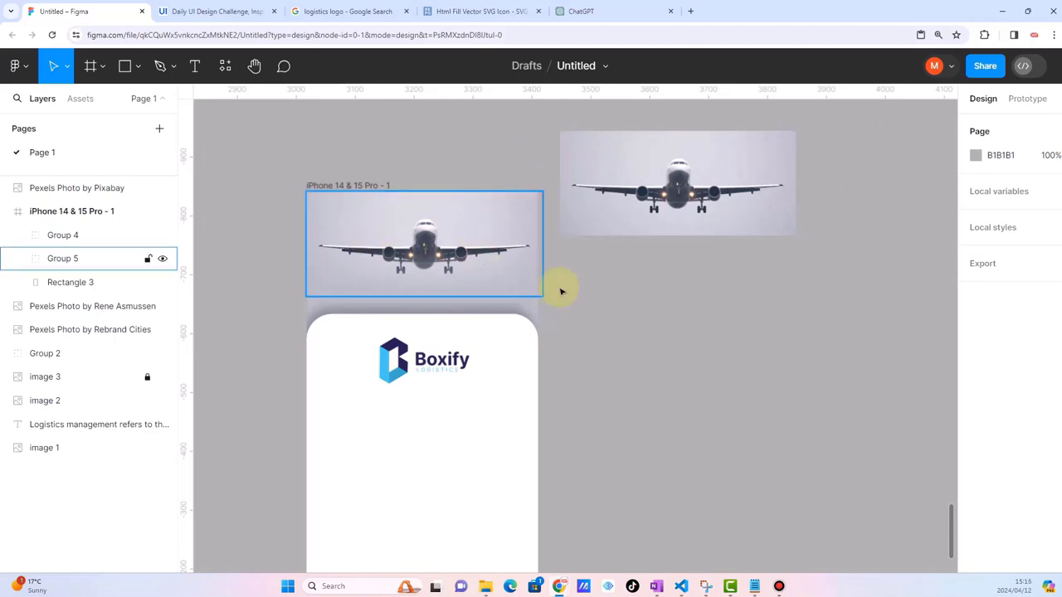
pyautogui.scroll(-2, 540, 308)
pyautogui.scroll(1, 537, 336)
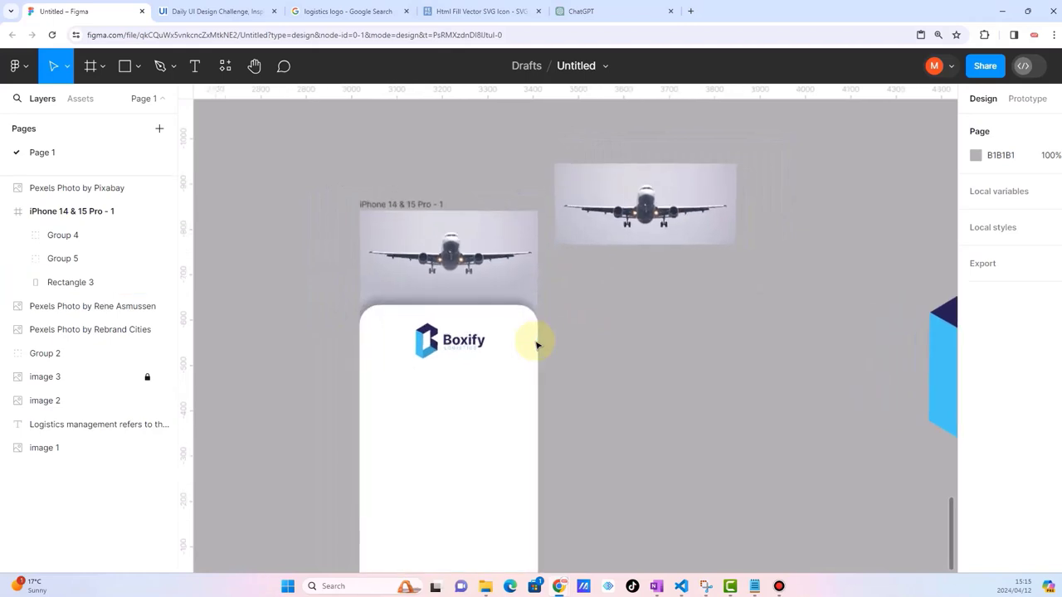
pyautogui.scroll(1, 538, 343)
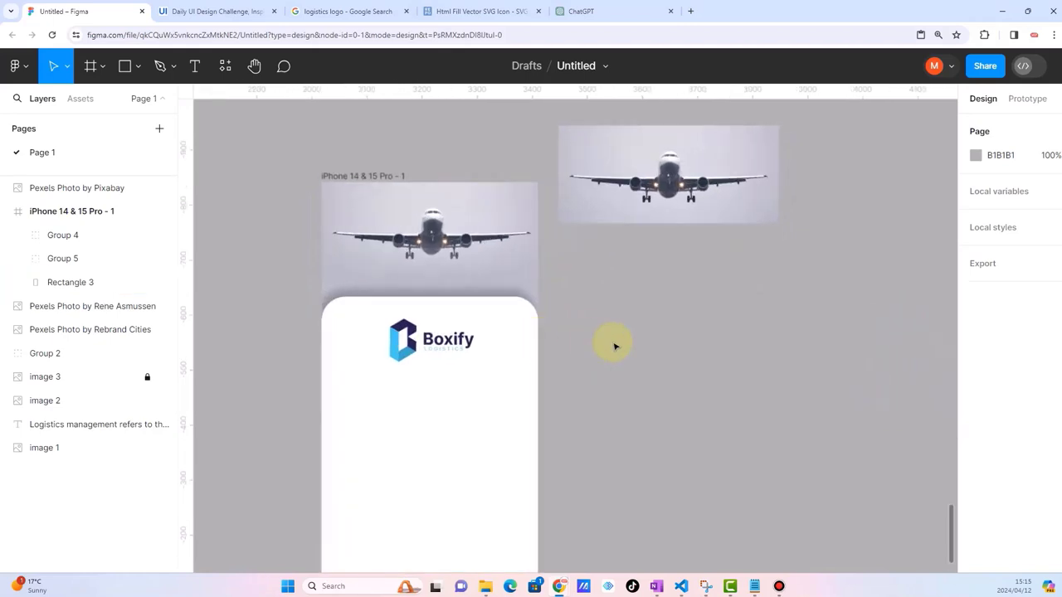
pyautogui.click(445, 233)
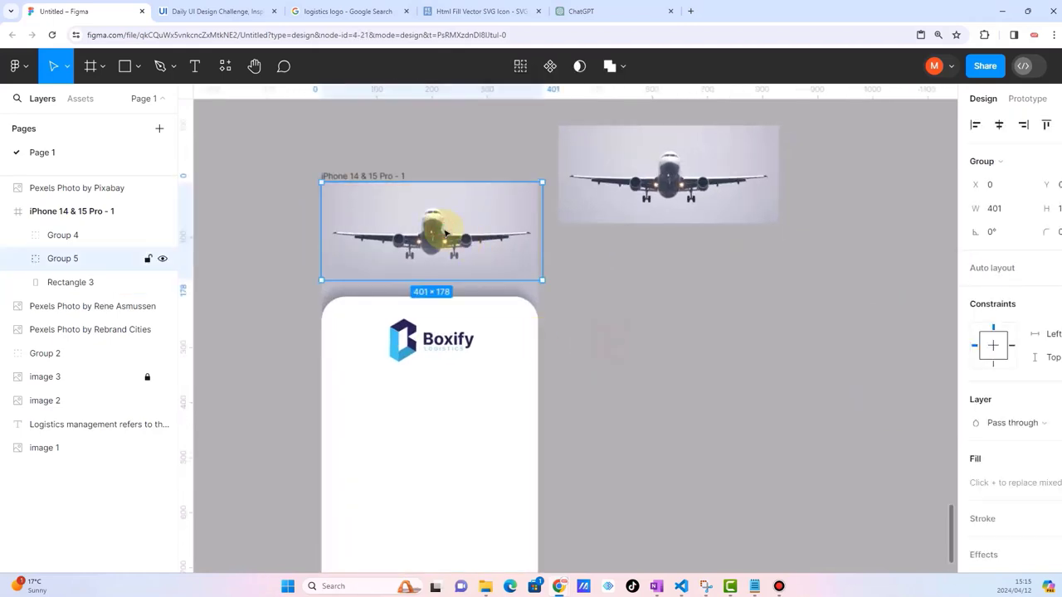
pyautogui.click(593, 315)
pyautogui.scroll(-2, 517, 290)
pyautogui.scroll(1, 508, 365)
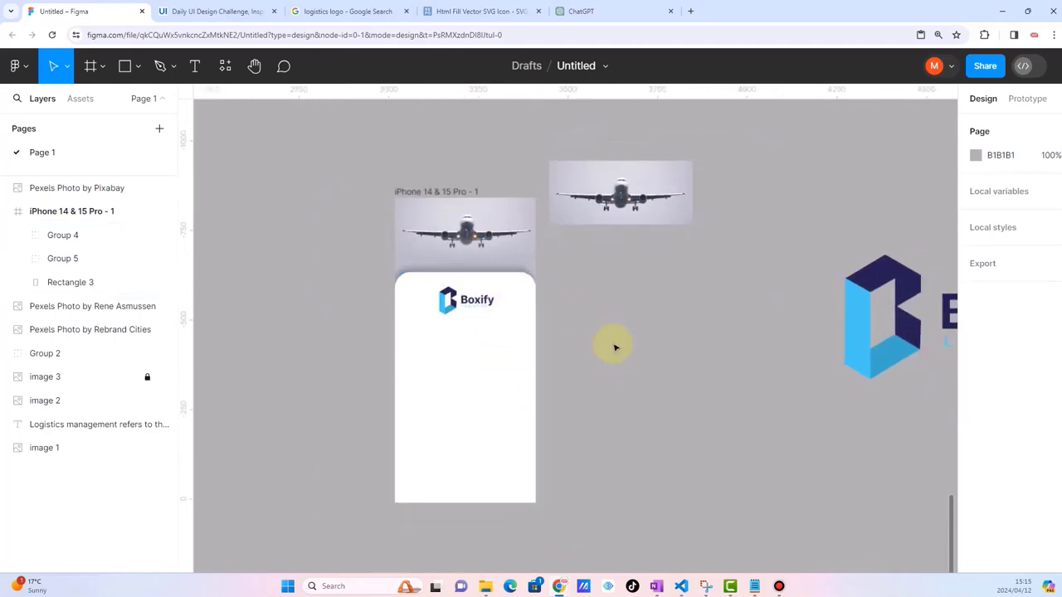
pyautogui.scroll(2, 490, 333)
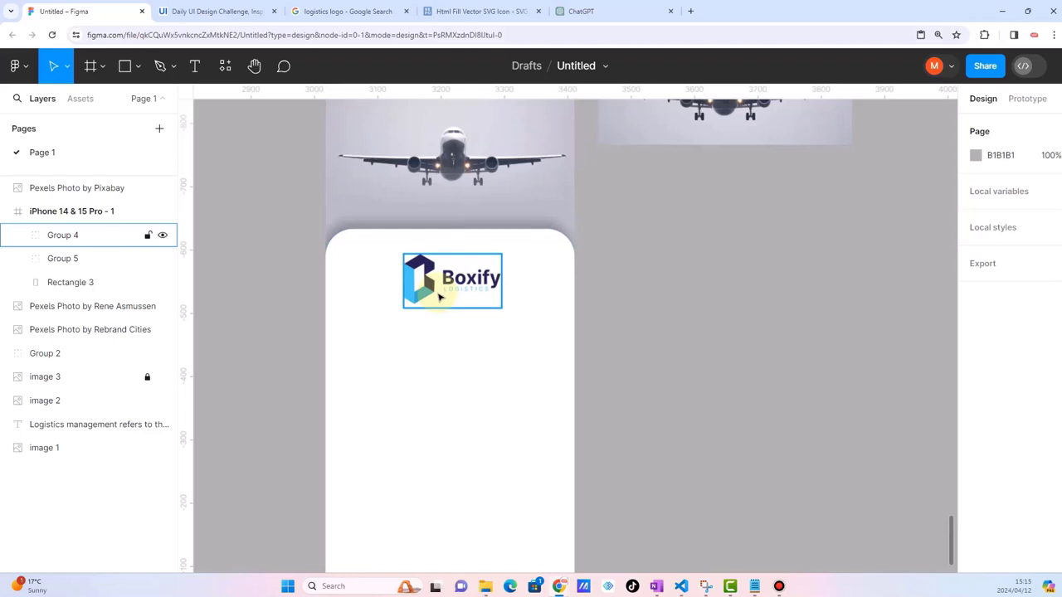
pyautogui.scroll(2, 474, 279)
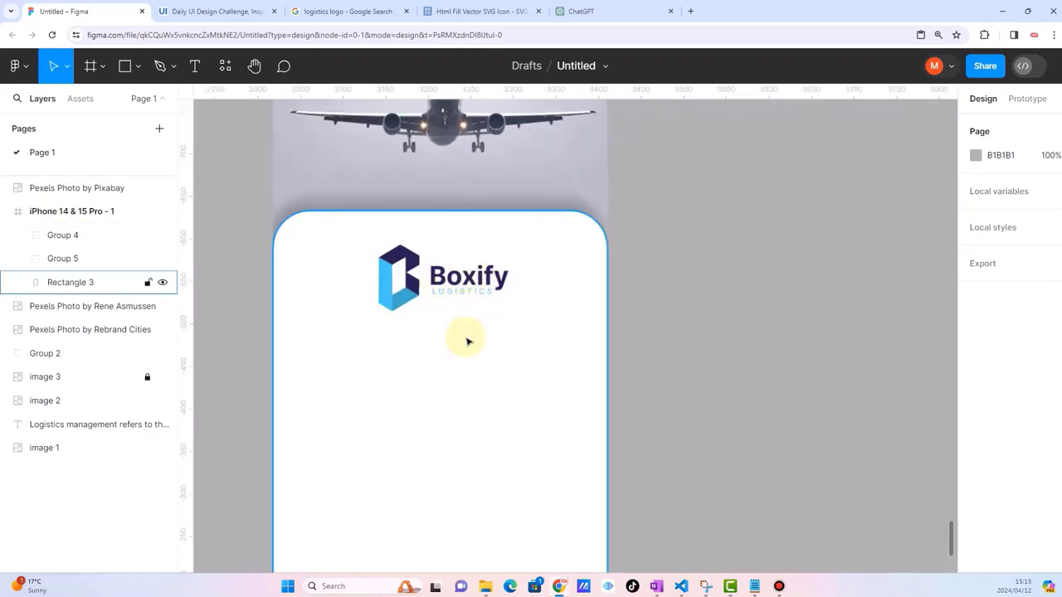
pyautogui.scroll(-1, 467, 341)
# Step: Scale the Boxify logo down proportionally to 117.41 × 64.42
pyautogui.click(455, 287)
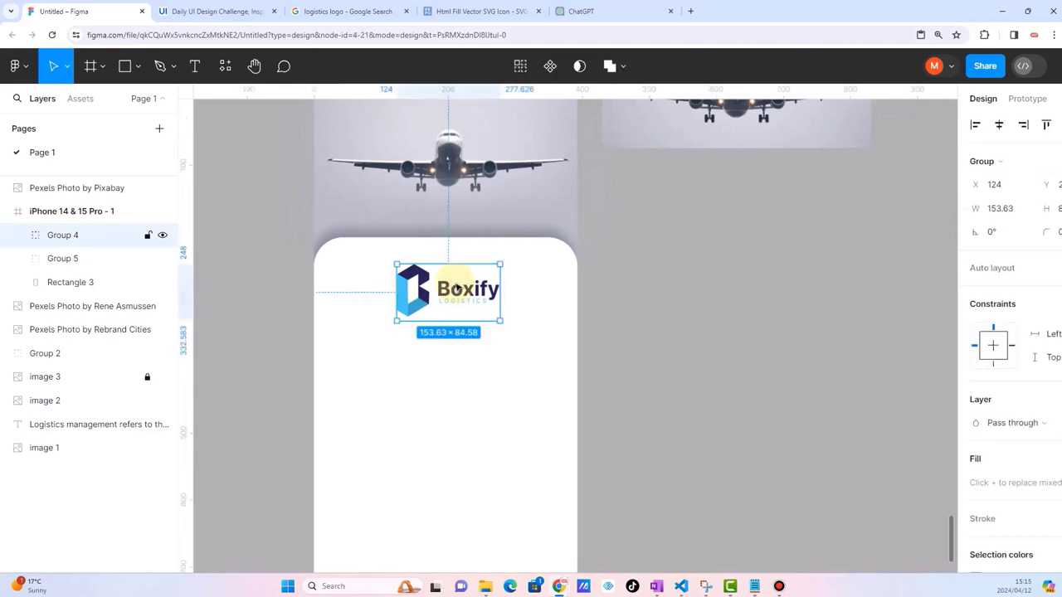
pyautogui.press('k')
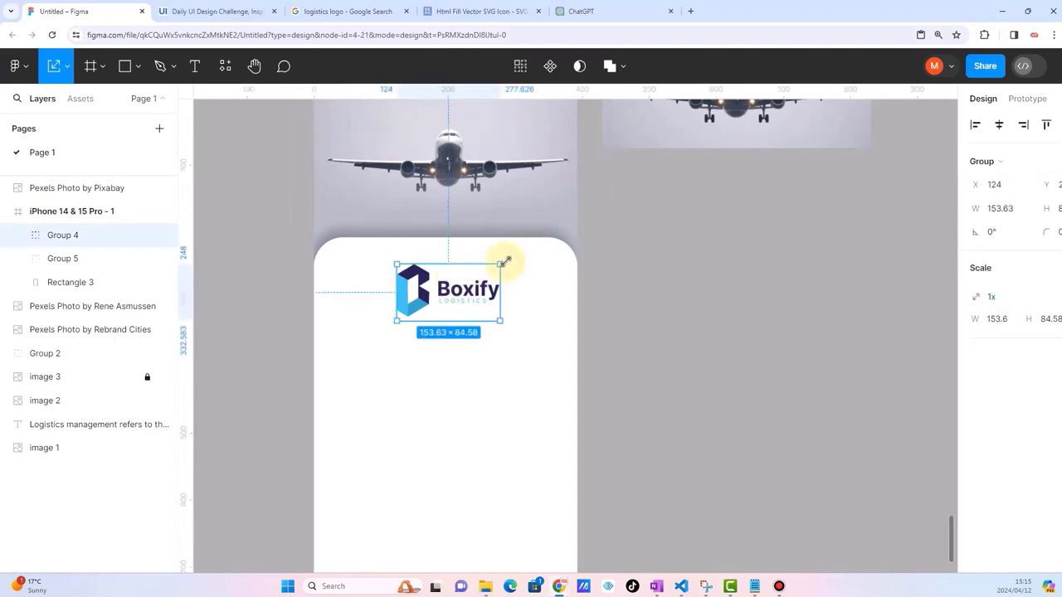
pyautogui.moveTo(505, 262); pyautogui.dragTo(448, 282)
pyautogui.keyDown('ctrl'); pyautogui.scroll(-3, 467, 293); pyautogui.keyUp('ctrl')
pyautogui.click(614, 331)
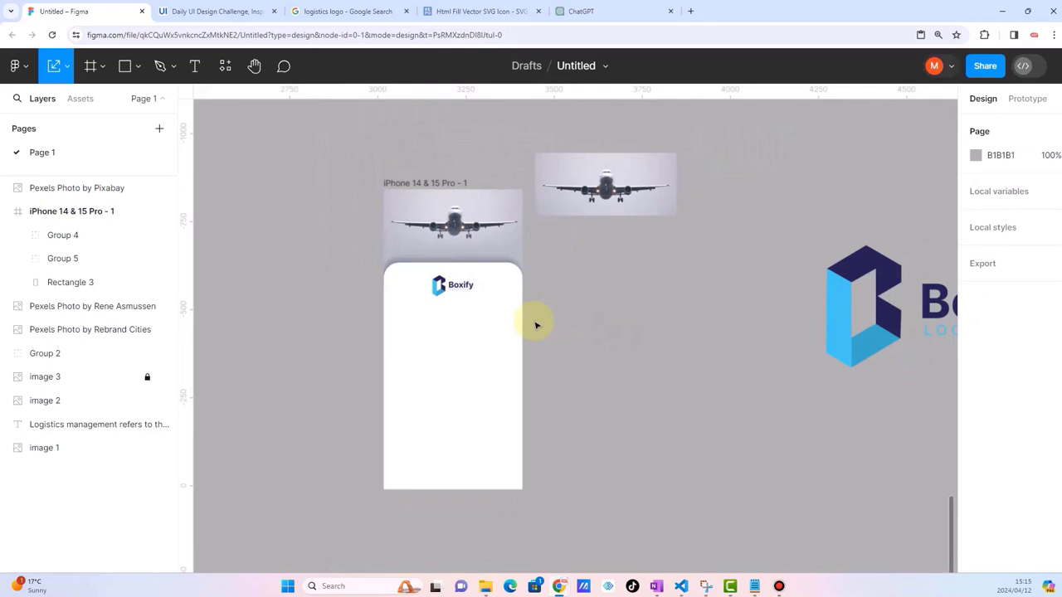
pyautogui.keyDown('ctrl'); pyautogui.scroll(3, 440, 286); pyautogui.keyUp('ctrl')
# Step: Duplicate the logo as Group 6 and move both copies off the iPhone frame
pyautogui.click(465, 284)
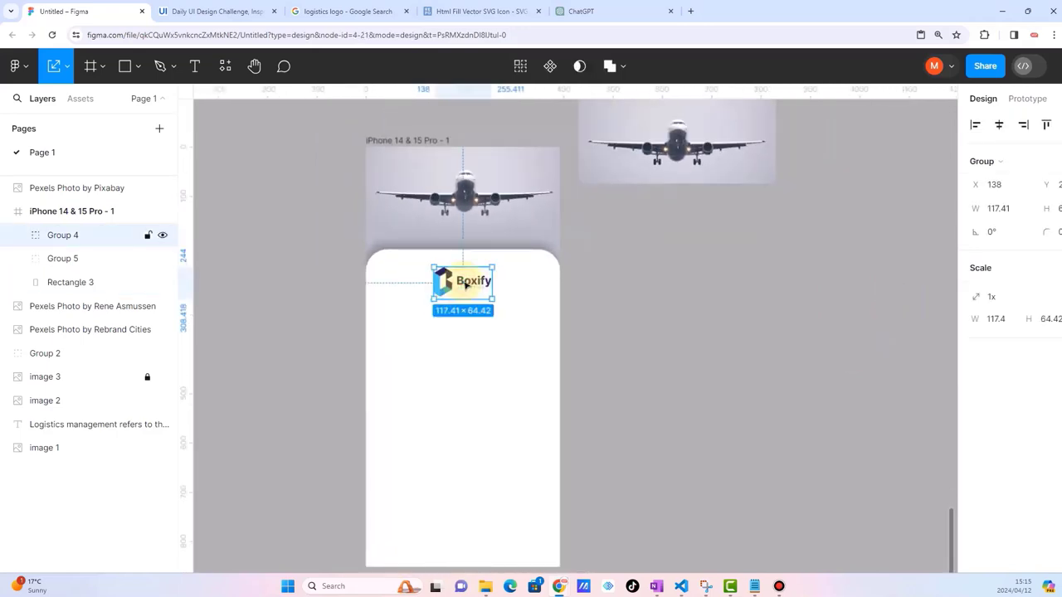
pyautogui.hotkey('ctrl', 'd')
pyautogui.moveTo(469, 285); pyautogui.dragTo(678, 293)
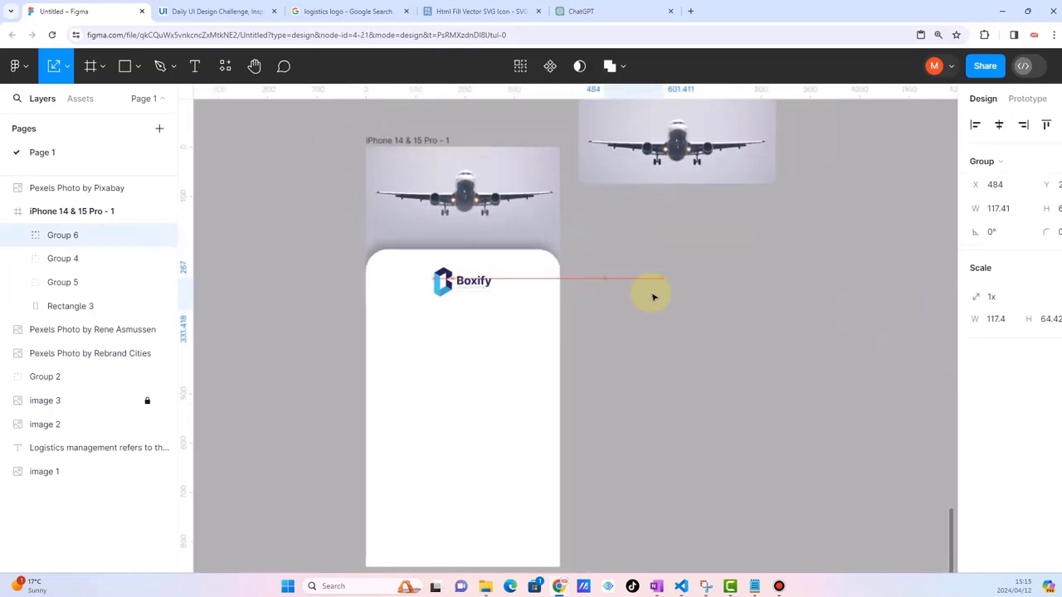
pyautogui.moveTo(467, 283); pyautogui.dragTo(622, 368)
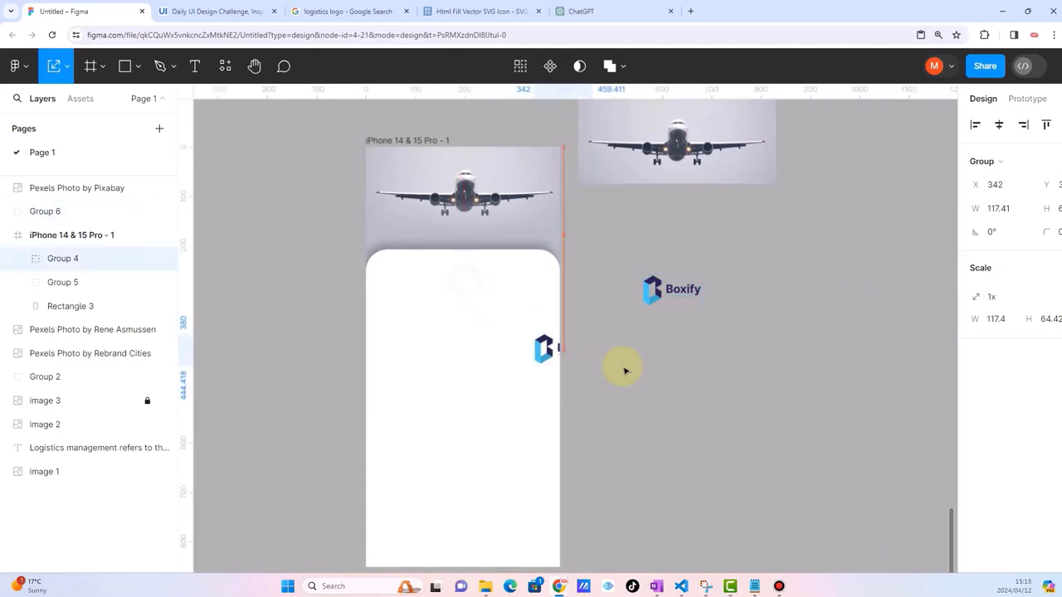
pyautogui.keyDown('ctrl'); pyautogui.scroll(5, 626, 366); pyautogui.keyUp('ctrl')
# Step: Ungroup the Boxify logo, delete its Boxify and LOGISTICS text, and regroup the icon mark
pyautogui.keyDown('ctrl'); pyautogui.scroll(3, 632, 366); pyautogui.keyUp('ctrl')
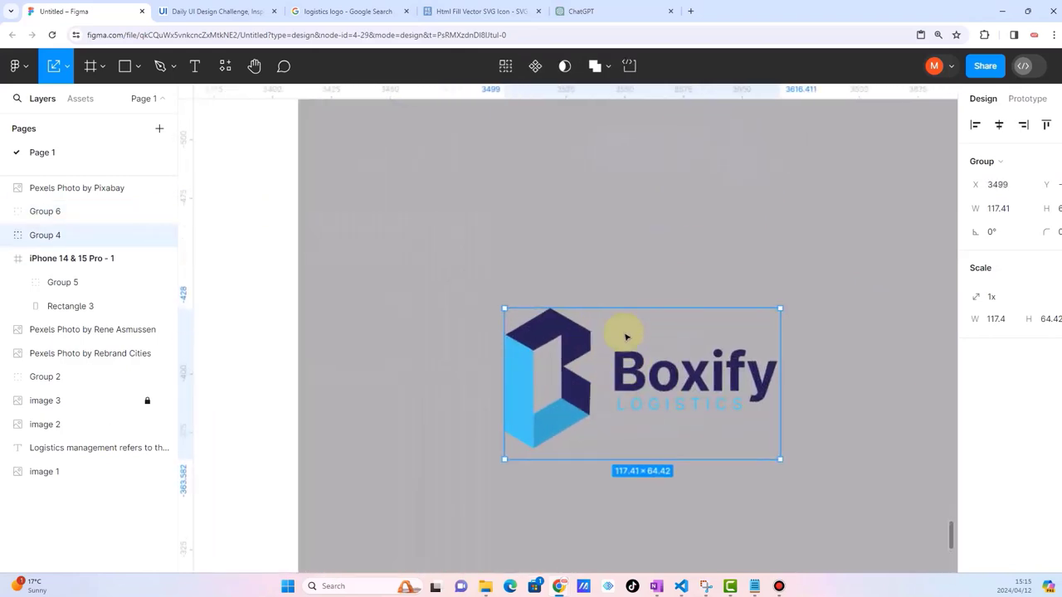
pyautogui.rightClick(628, 356)
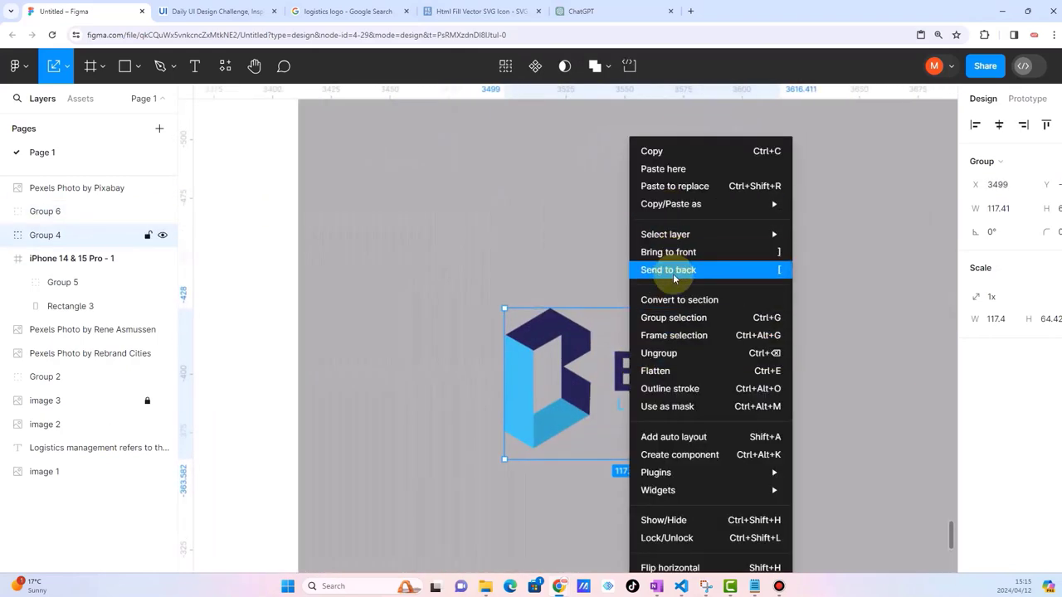
pyautogui.click(659, 353)
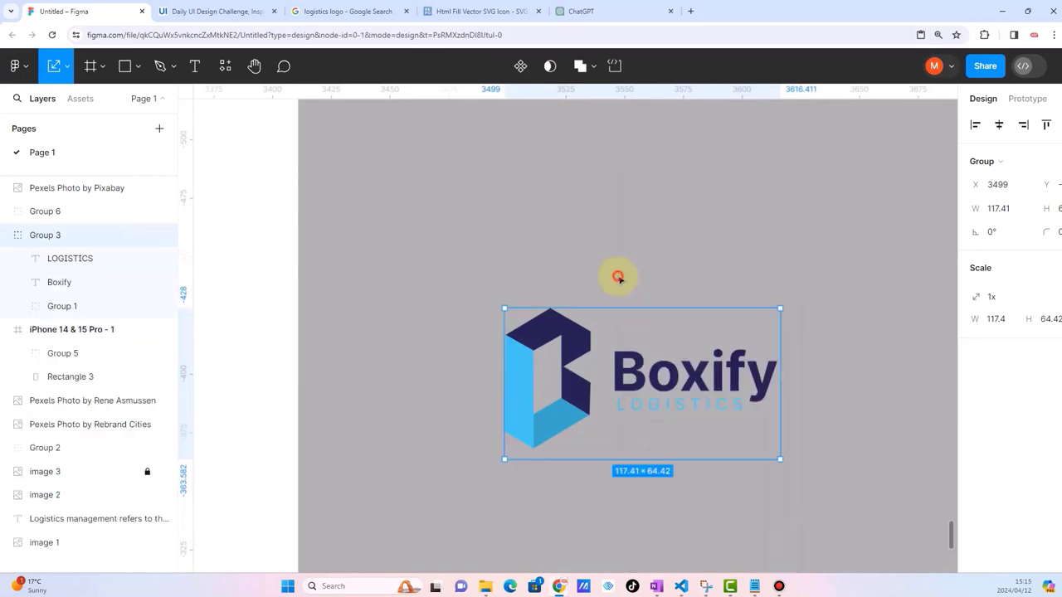
pyautogui.click(616, 277)
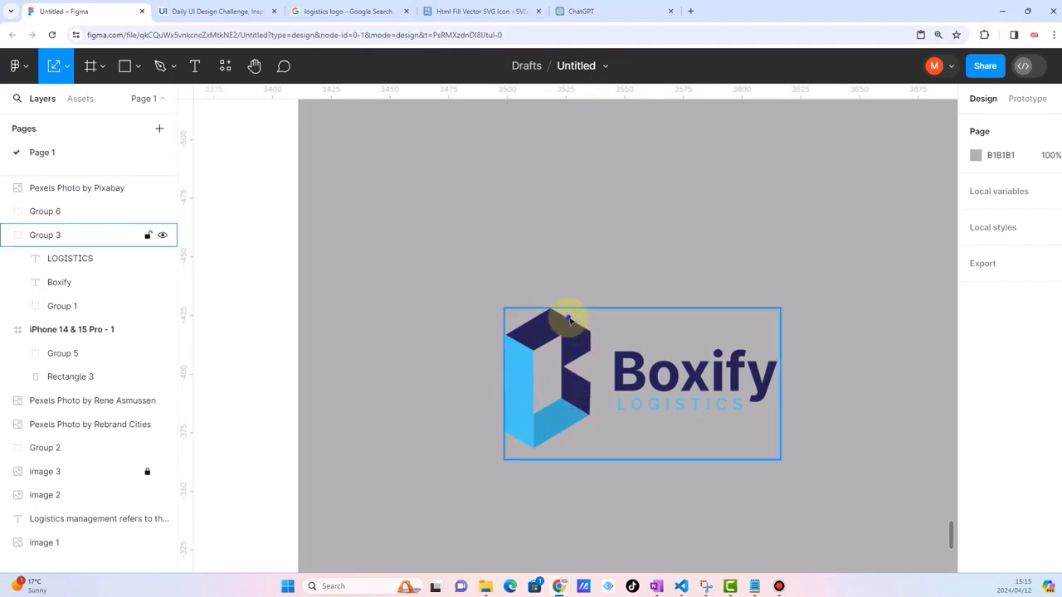
pyautogui.rightClick(568, 313)
pyautogui.click(584, 353)
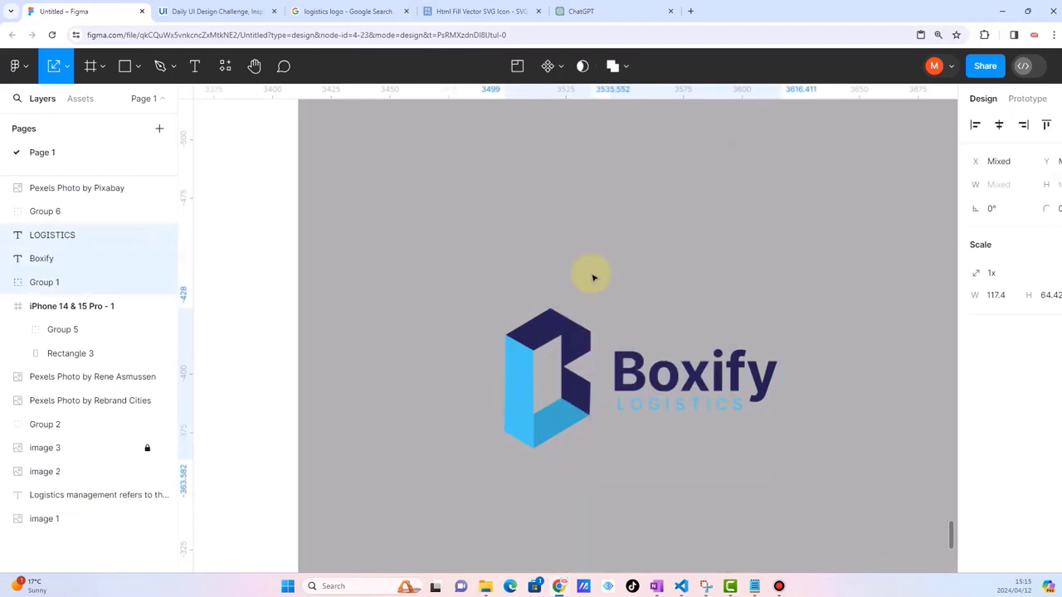
pyautogui.click(602, 268)
pyautogui.moveTo(597, 262); pyautogui.dragTo(846, 451)
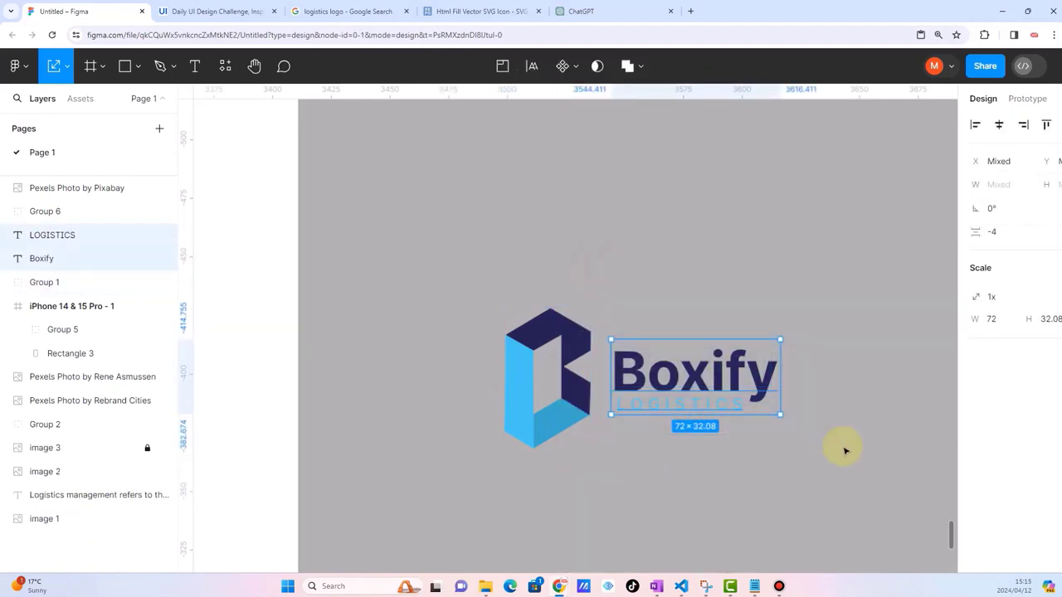
pyautogui.press('Delete')
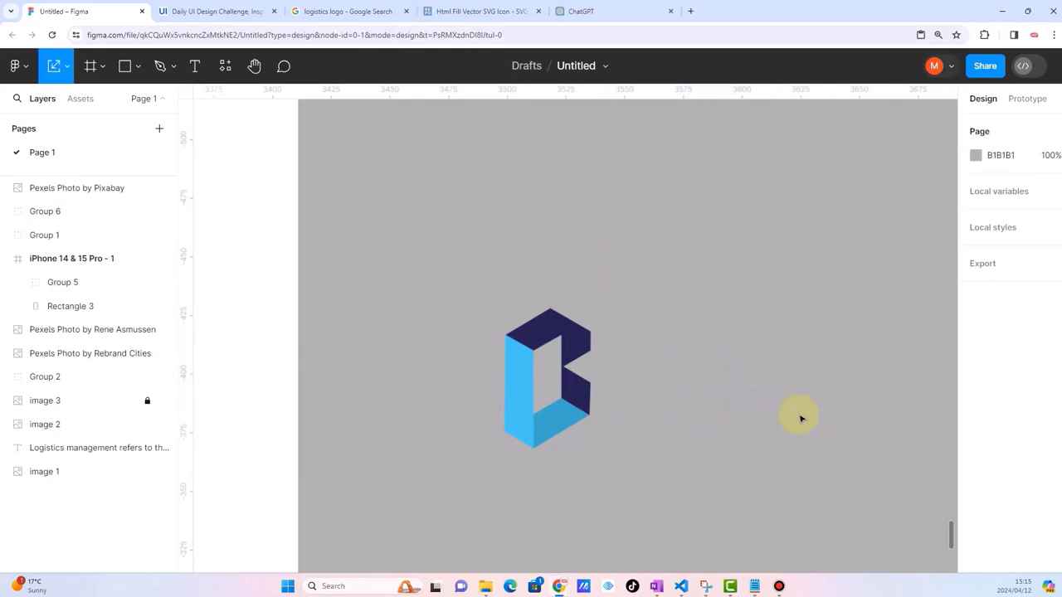
pyautogui.scroll(-5, 801, 417)
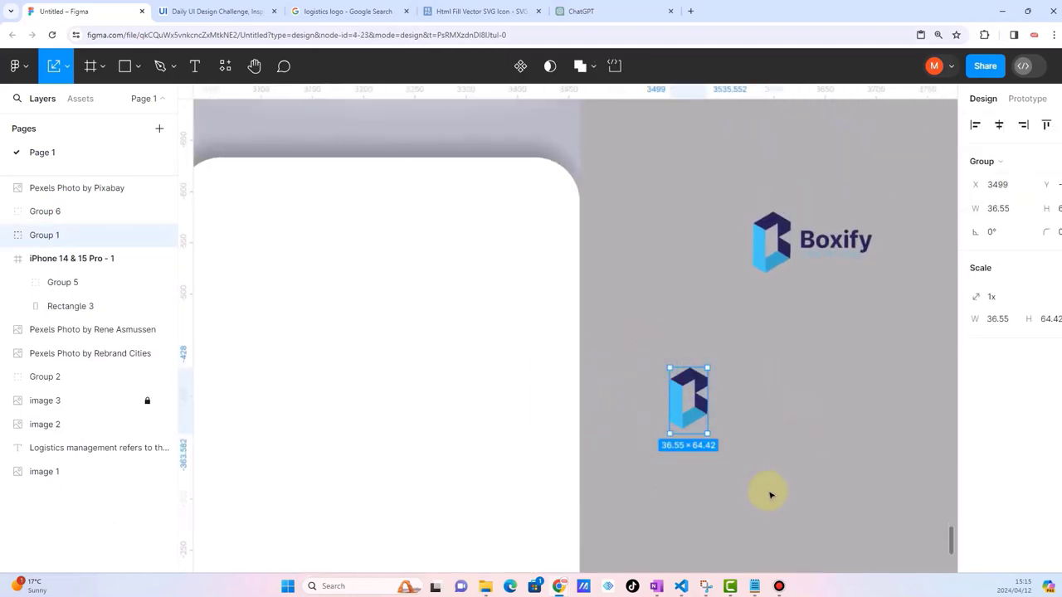
pyautogui.hotkey('ctrl', 'g')
# Step: Move the icon group into the white panel's top-left corner inside the iPhone frame
pyautogui.scroll(-3, 738, 415)
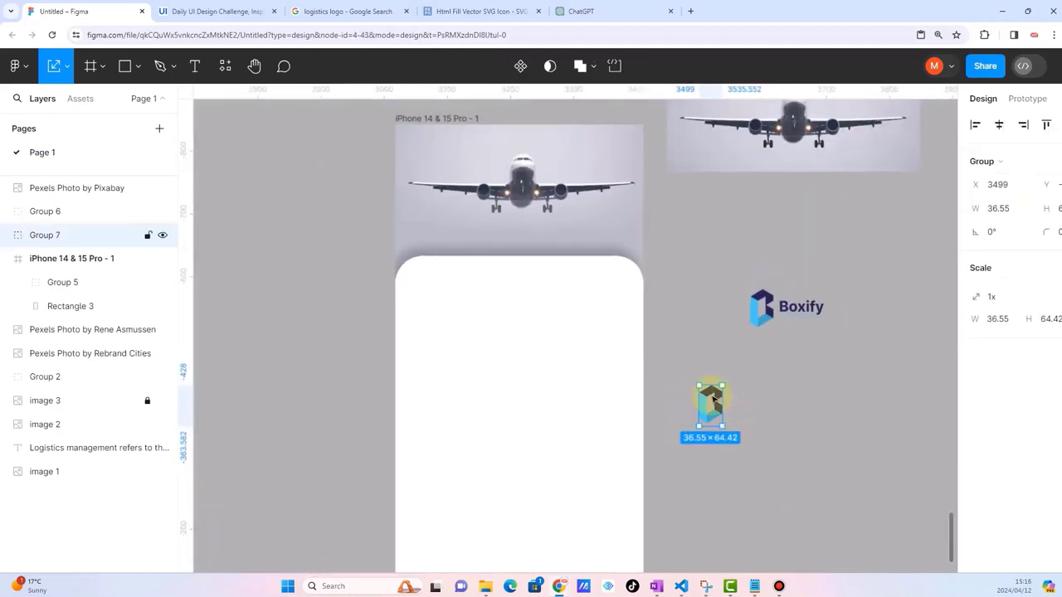
pyautogui.moveTo(714, 396); pyautogui.dragTo(431, 282)
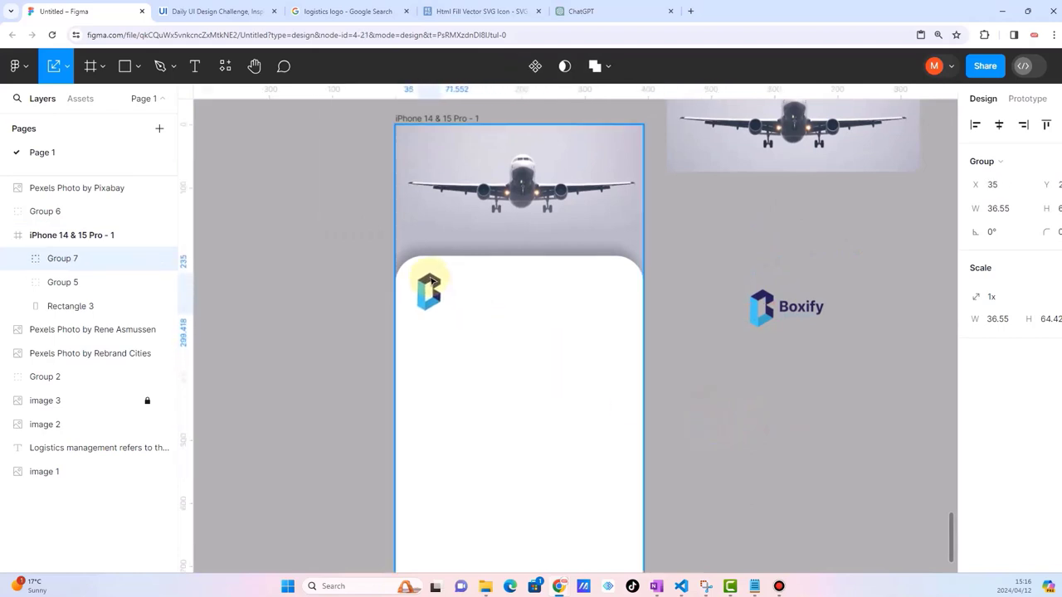
pyautogui.click(249, 275)
pyautogui.scroll(-2, 436, 335)
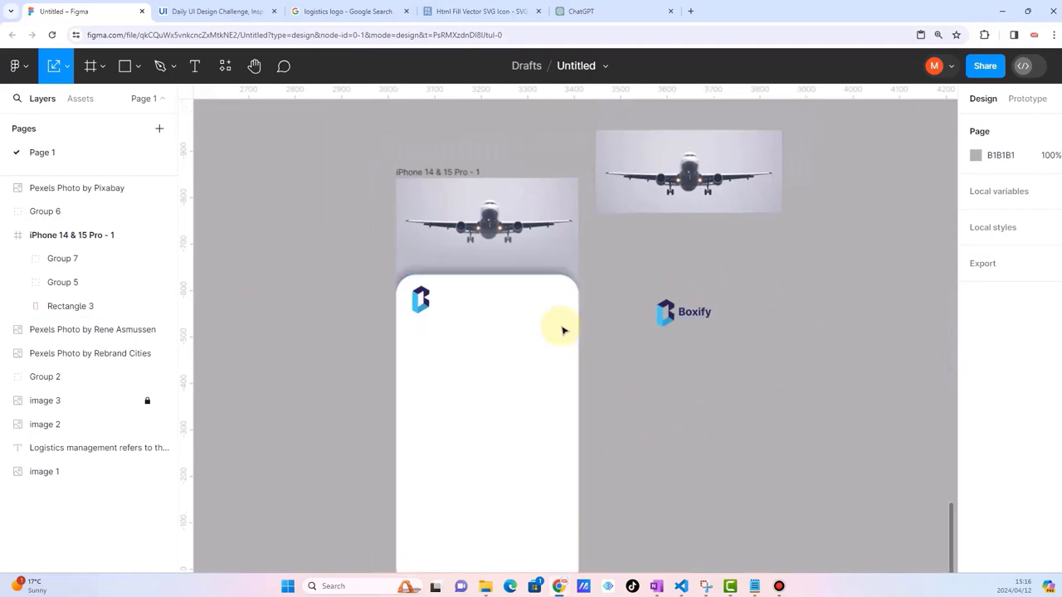
pyautogui.scroll(3, 564, 330)
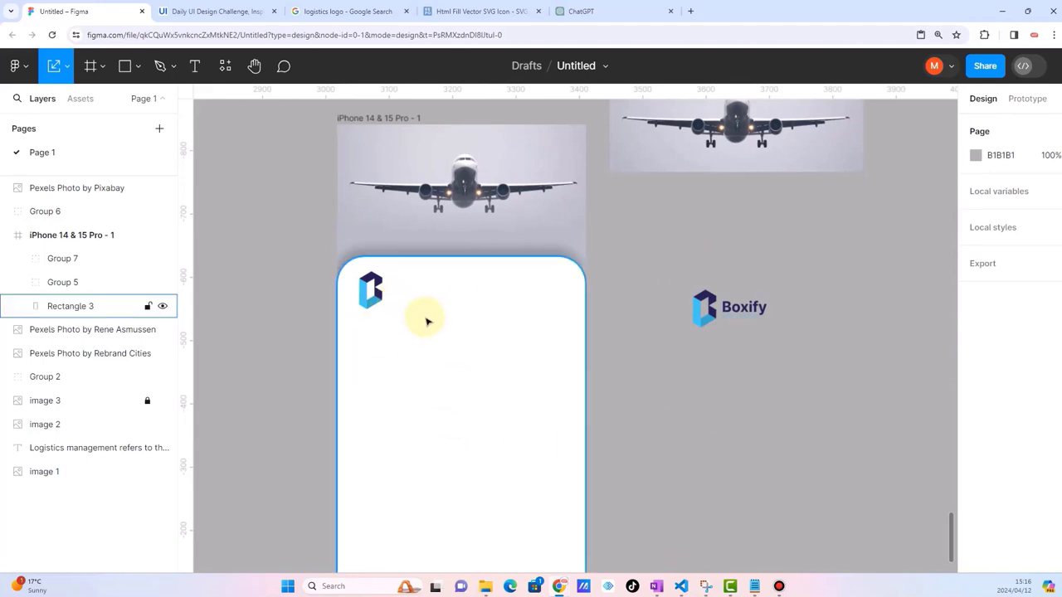
pyautogui.scroll(-2, 426, 321)
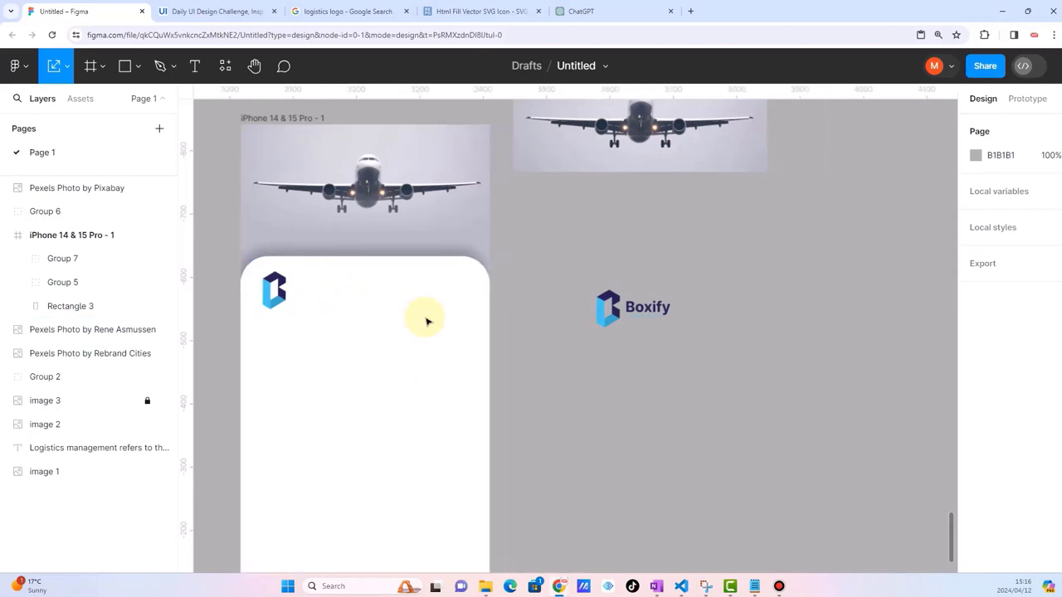
pyautogui.scroll(-2, 419, 318)
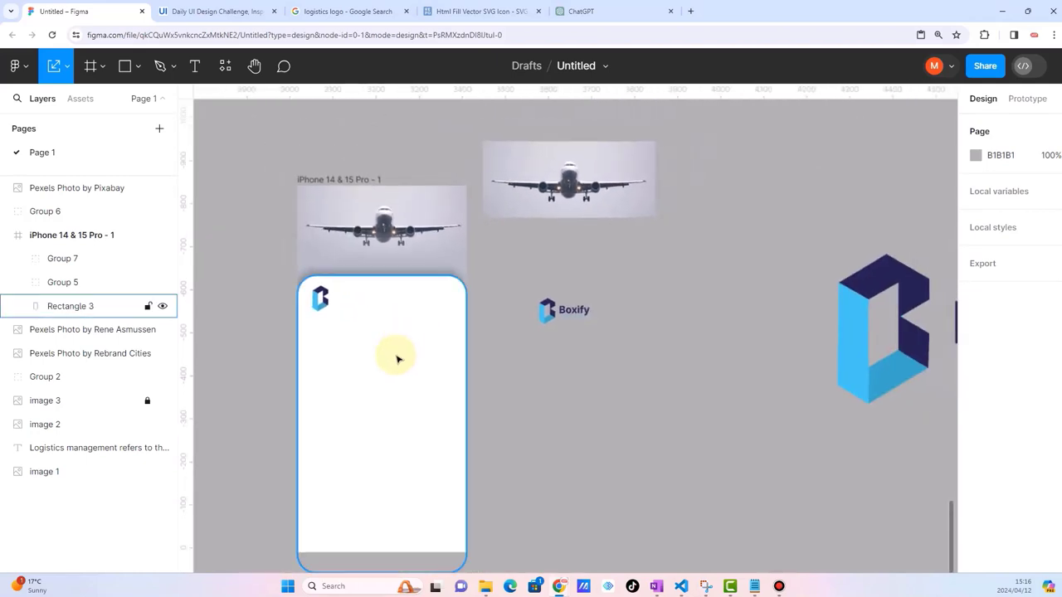
pyautogui.scroll(1, 398, 356)
pyautogui.click(311, 292)
pyautogui.press('Escape')
pyautogui.scroll(1, 362, 346)
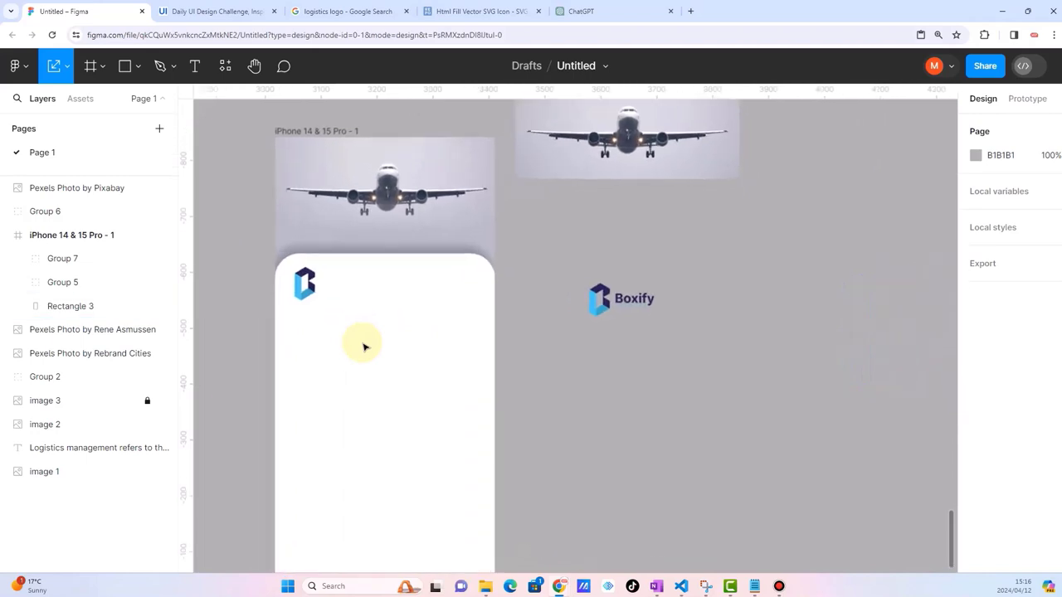
pyautogui.scroll(-1, 363, 346)
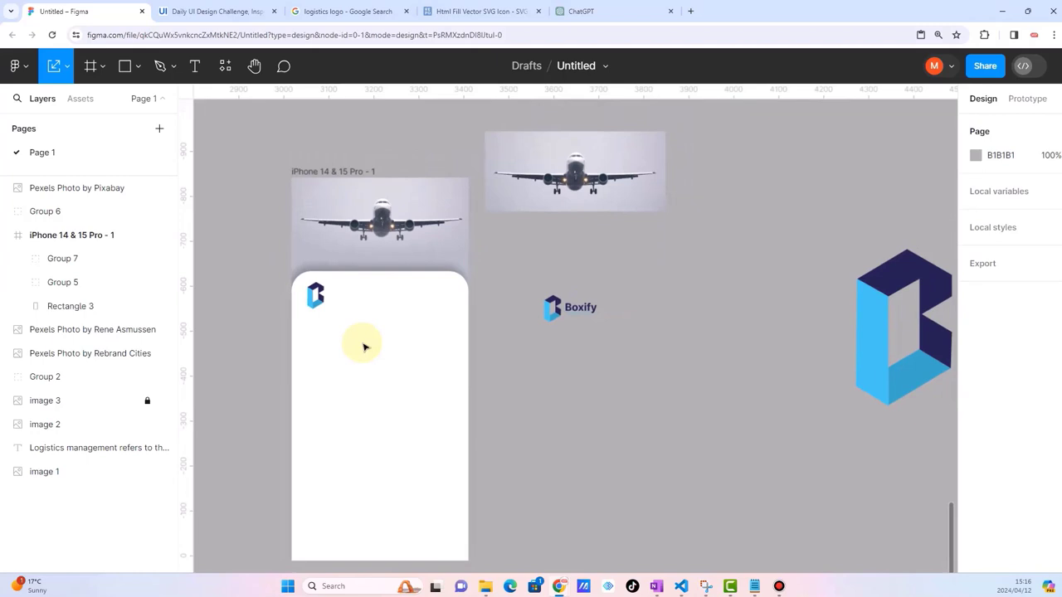
# Step: Duplicate the small logo mark and enlarge the copy to about 139×245
pyautogui.click(317, 299)
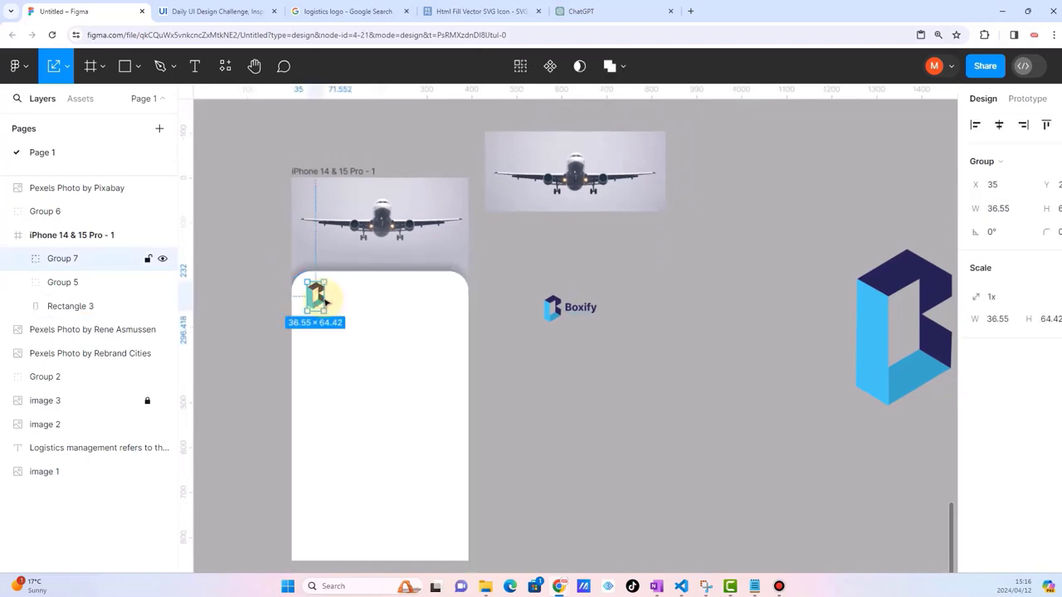
pyautogui.hotkey('ctrl', 'd')
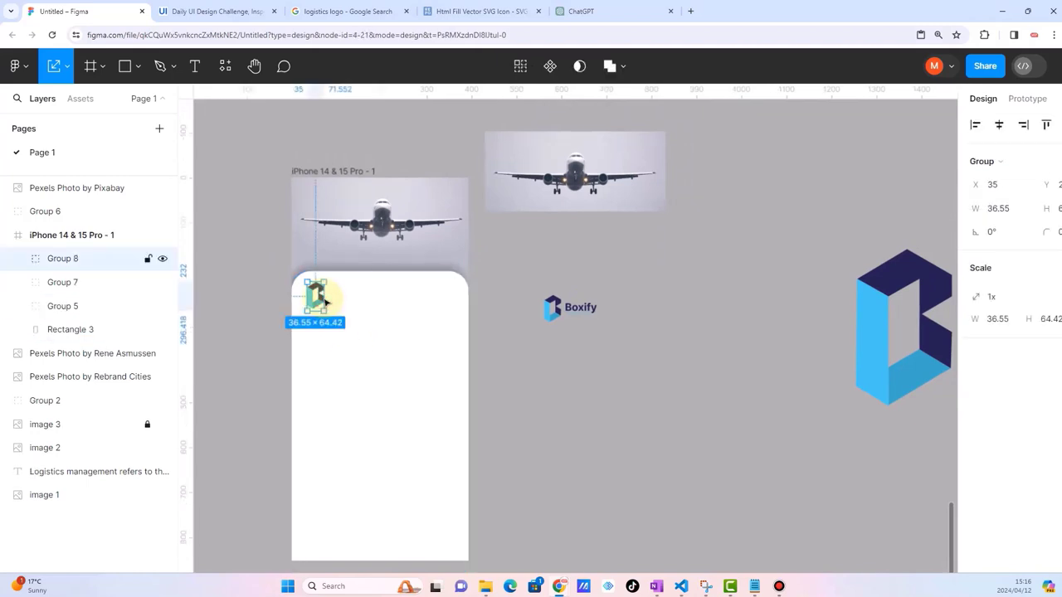
pyautogui.moveTo(320, 295); pyautogui.dragTo(417, 524)
pyautogui.scroll(3, 417, 524)
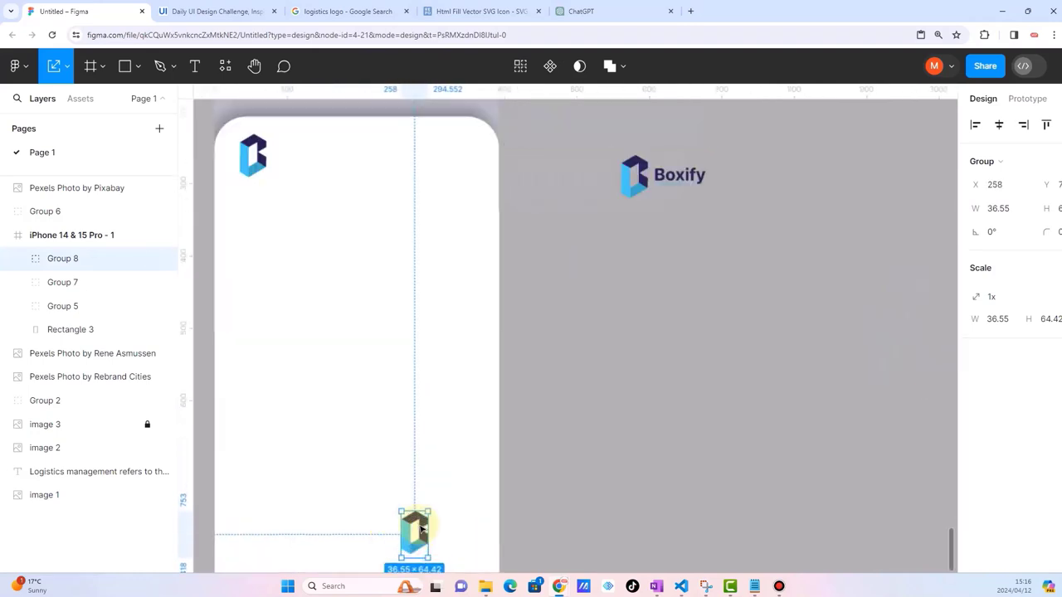
pyautogui.scroll(-2, 420, 529)
pyautogui.scroll(-1, 448, 481)
pyautogui.scroll(3, 415, 420)
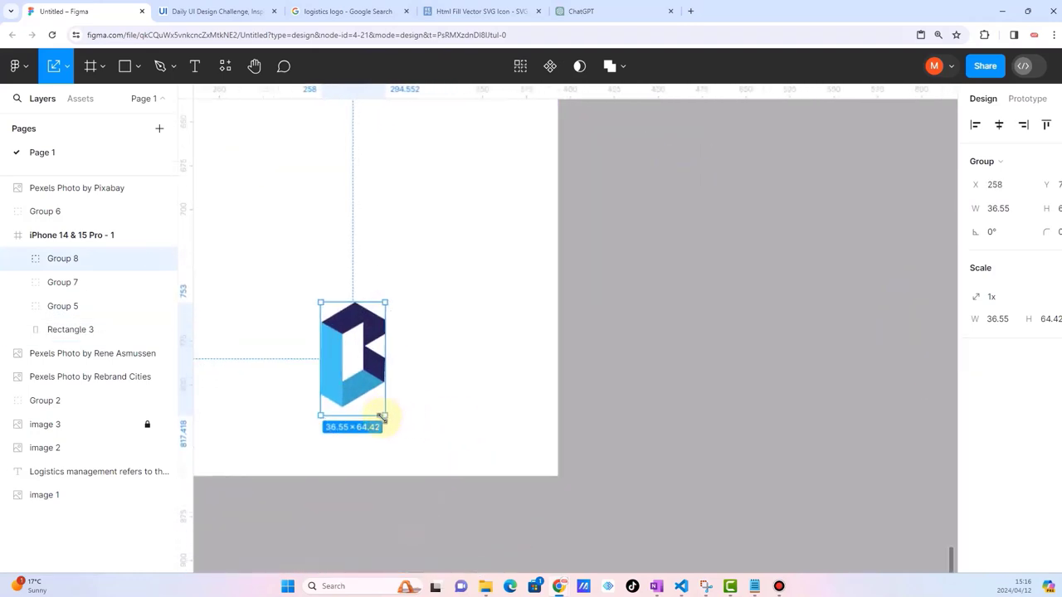
pyautogui.moveTo(383, 416); pyautogui.dragTo(565, 561)
pyautogui.scroll(-5, 545, 391)
pyautogui.scroll(-5, 581, 373)
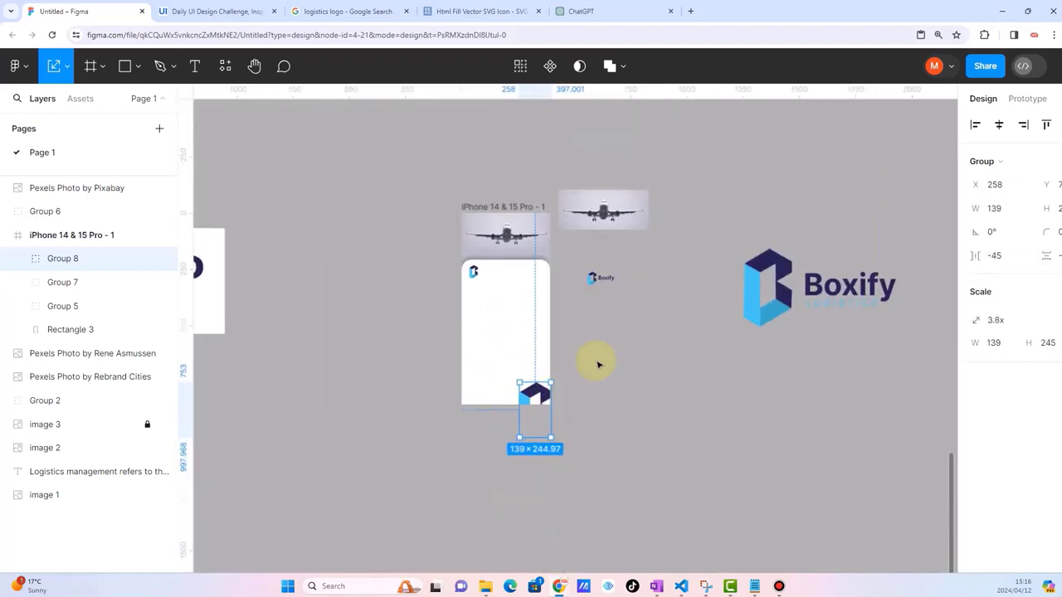
# Step: Position the large logo copy along the panel's bottom edge at X 246
pyautogui.click(554, 346)
pyautogui.scroll(3, 554, 347)
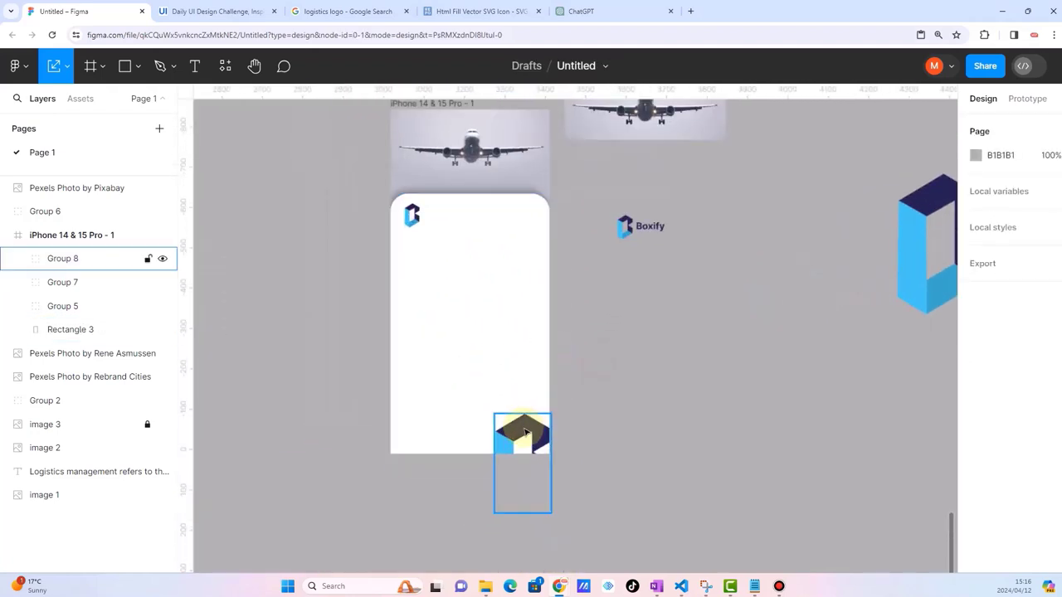
pyautogui.moveTo(518, 424)
pyautogui.mouseDown()
pyautogui.moveTo(508, 426)
pyautogui.moveTo(517, 431)
pyautogui.mouseUp()
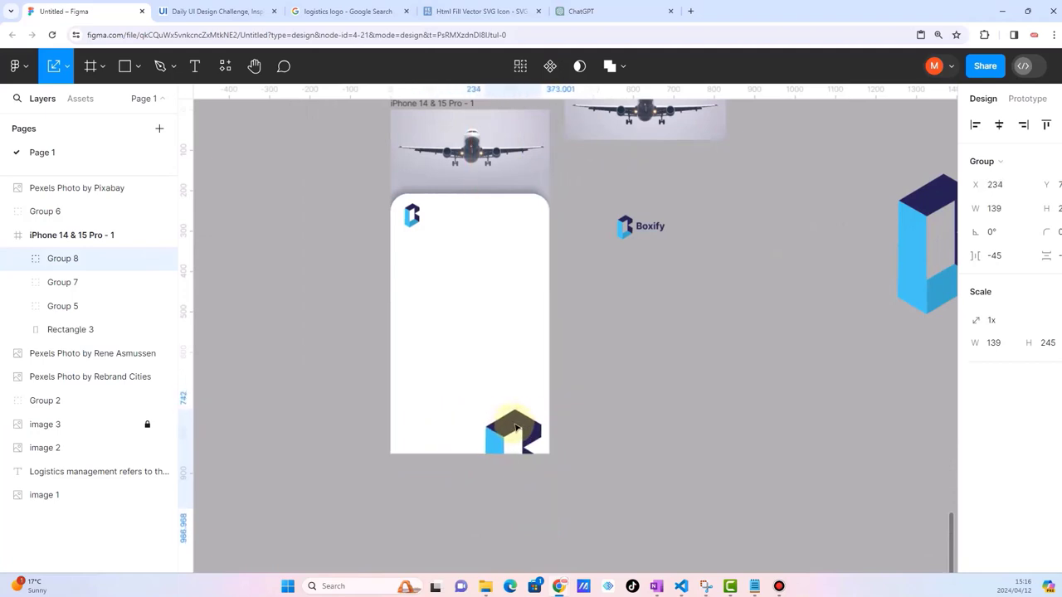
pyautogui.click(673, 448)
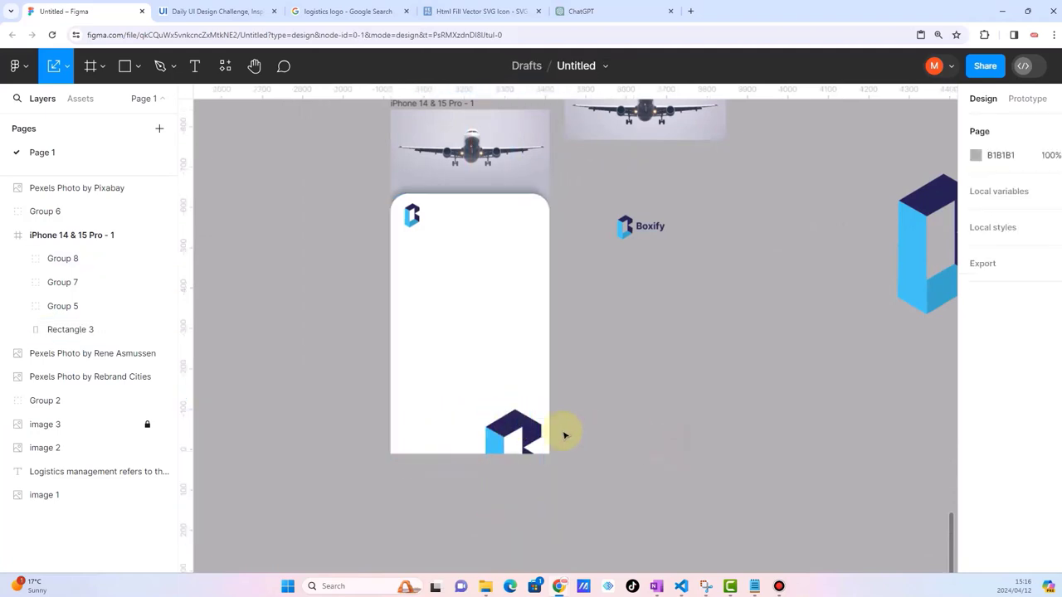
pyautogui.keyDown('ctrl'); pyautogui.scroll(3, 565, 435); pyautogui.keyUp('ctrl')
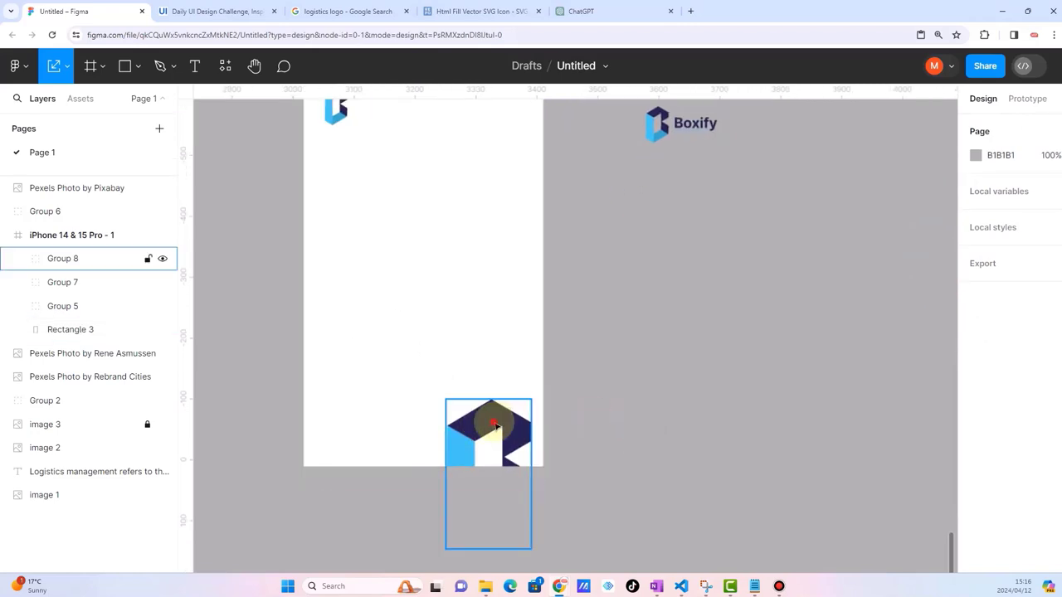
pyautogui.moveTo(494, 424); pyautogui.dragTo(506, 425)
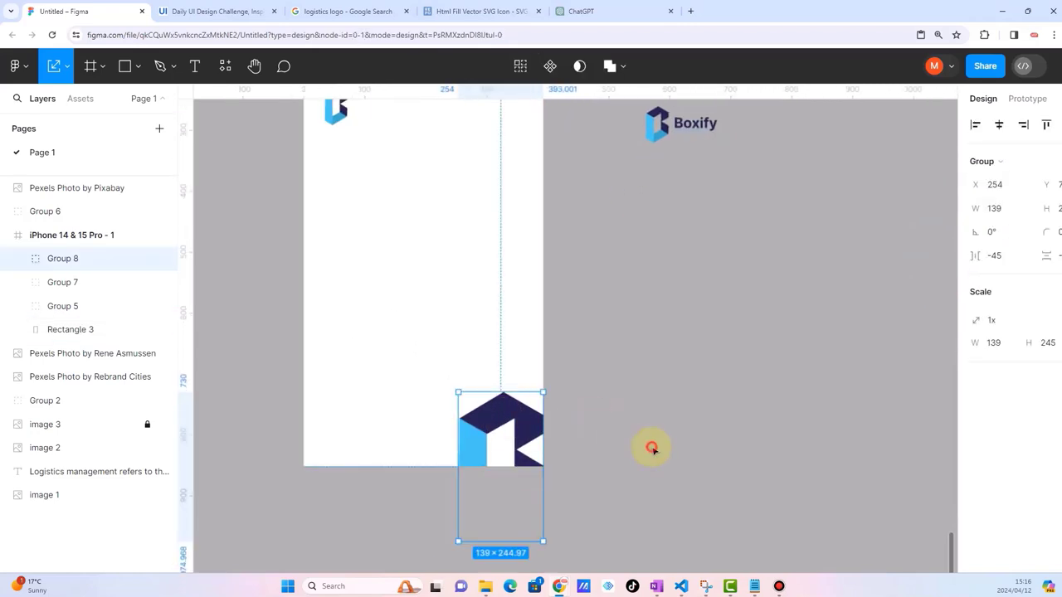
pyautogui.click(652, 448)
pyautogui.moveTo(519, 418); pyautogui.dragTo(512, 417)
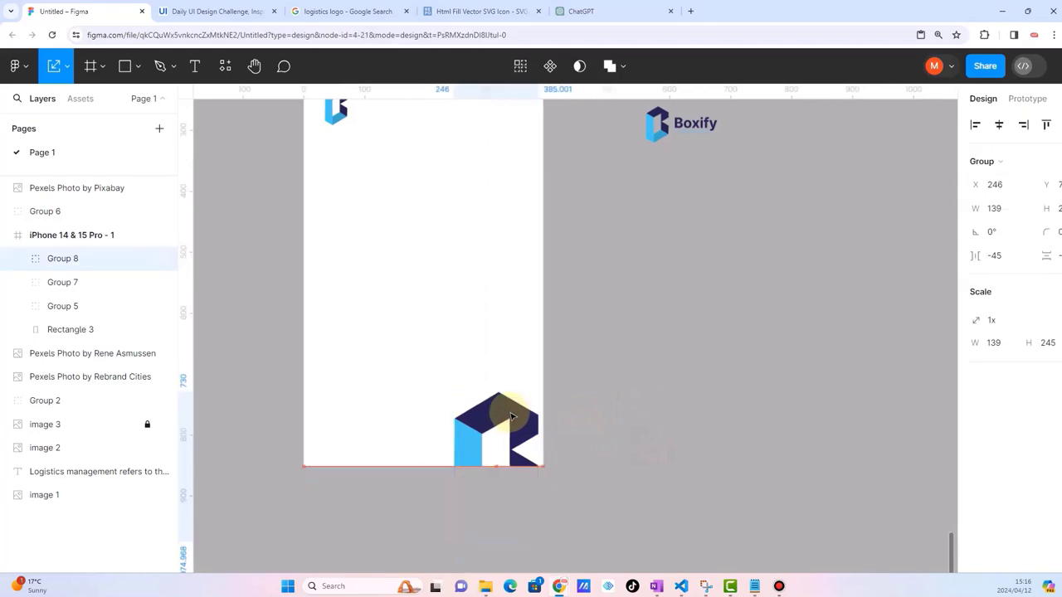
pyautogui.scroll(4, 564, 415)
pyautogui.click(564, 416)
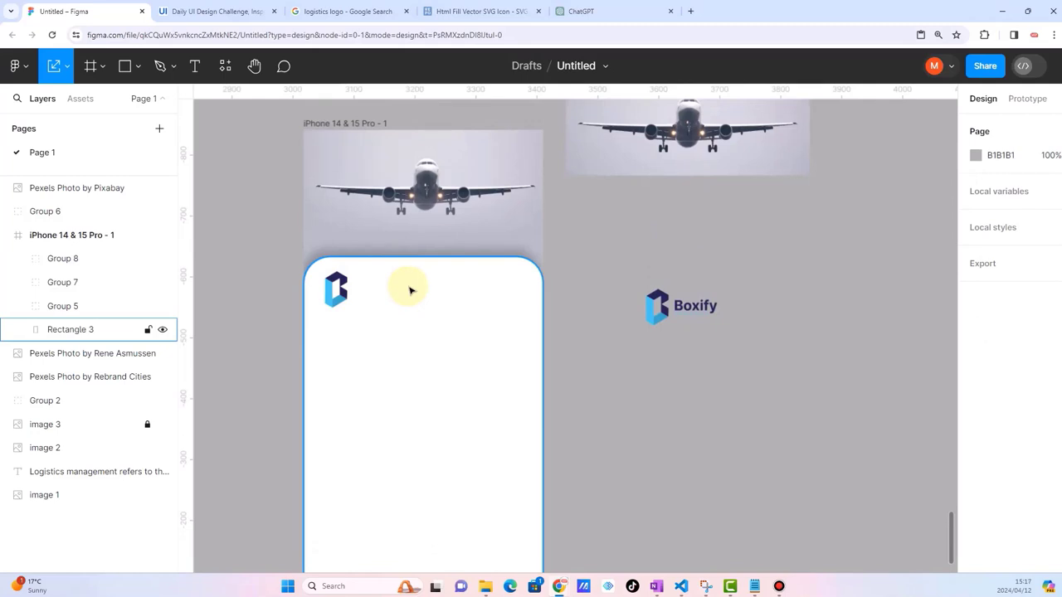
pyautogui.scroll(-3, 411, 290)
pyautogui.scroll(2, 431, 340)
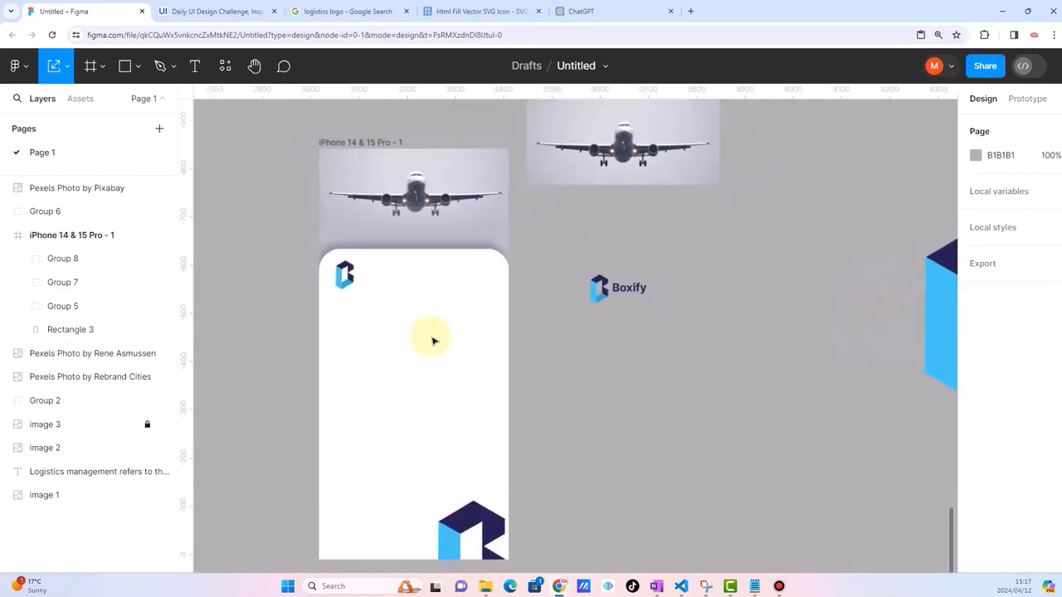
pyautogui.click(124, 65)
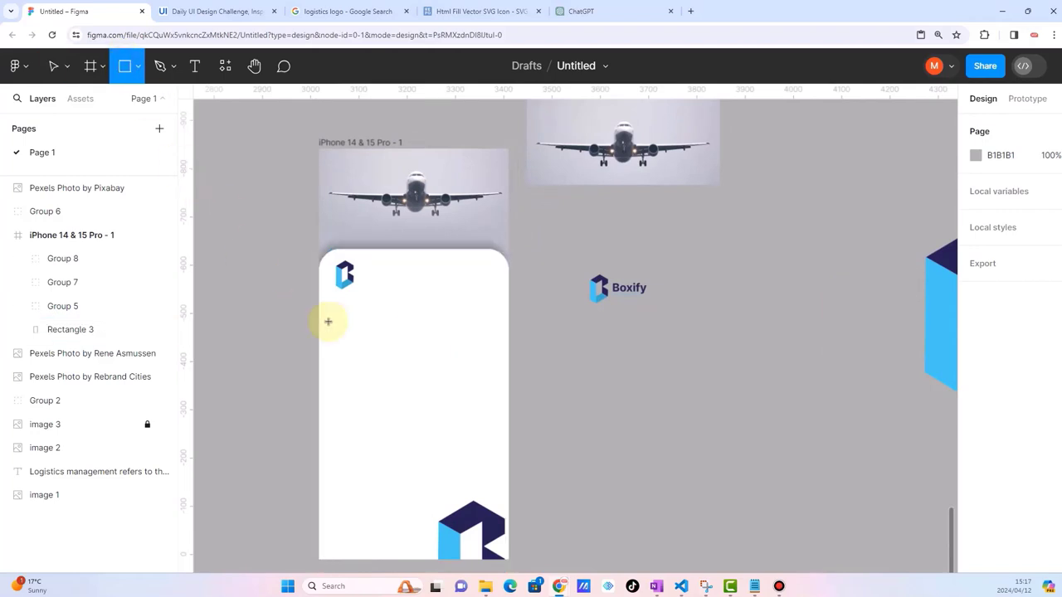
pyautogui.moveTo(339, 297); pyautogui.dragTo(339, 566)
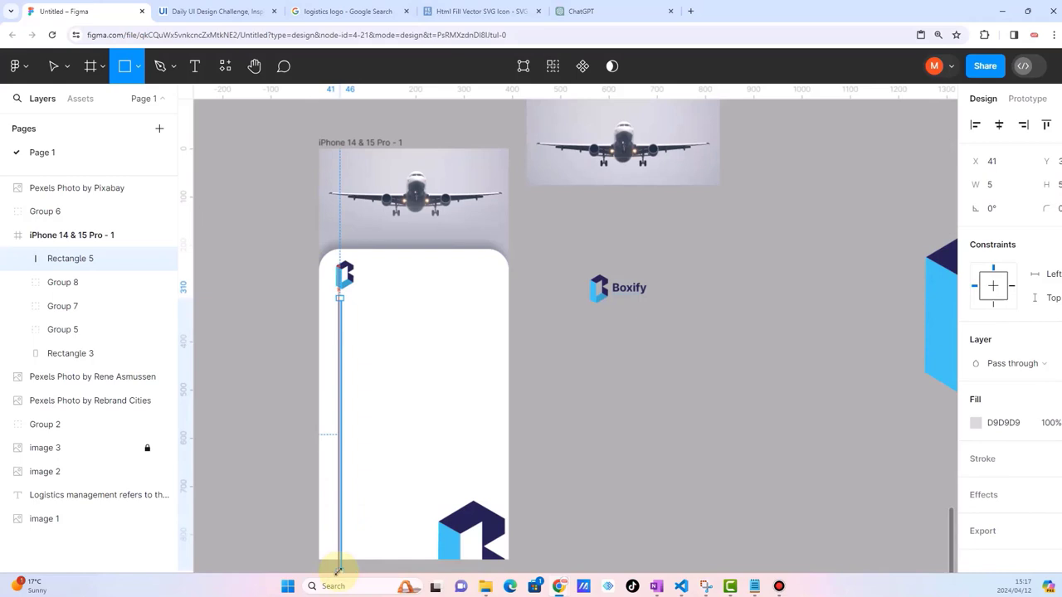
pyautogui.click(282, 431)
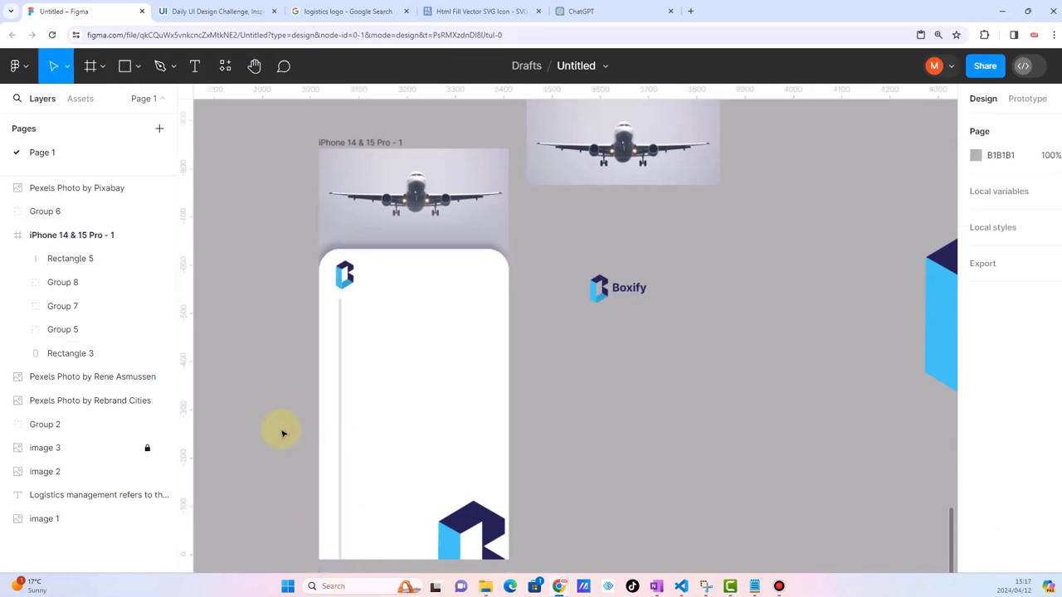
pyautogui.click(340, 377)
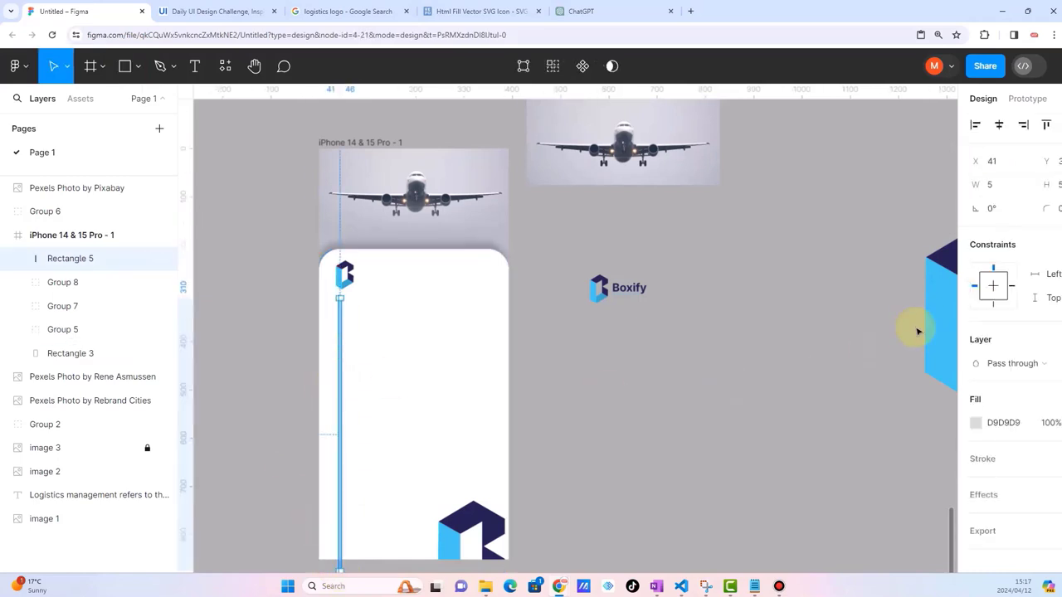
pyautogui.keyDown('ctrl'); pyautogui.scroll(3, 665, 379); pyautogui.keyUp('ctrl')
pyautogui.click(664, 379)
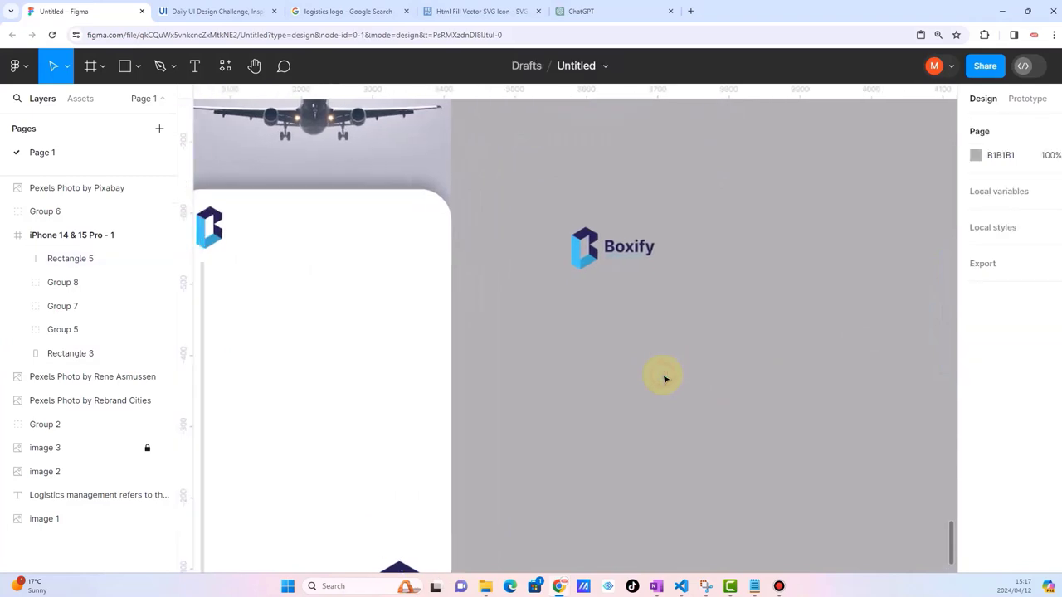
pyautogui.hscroll(-3, 664, 379)
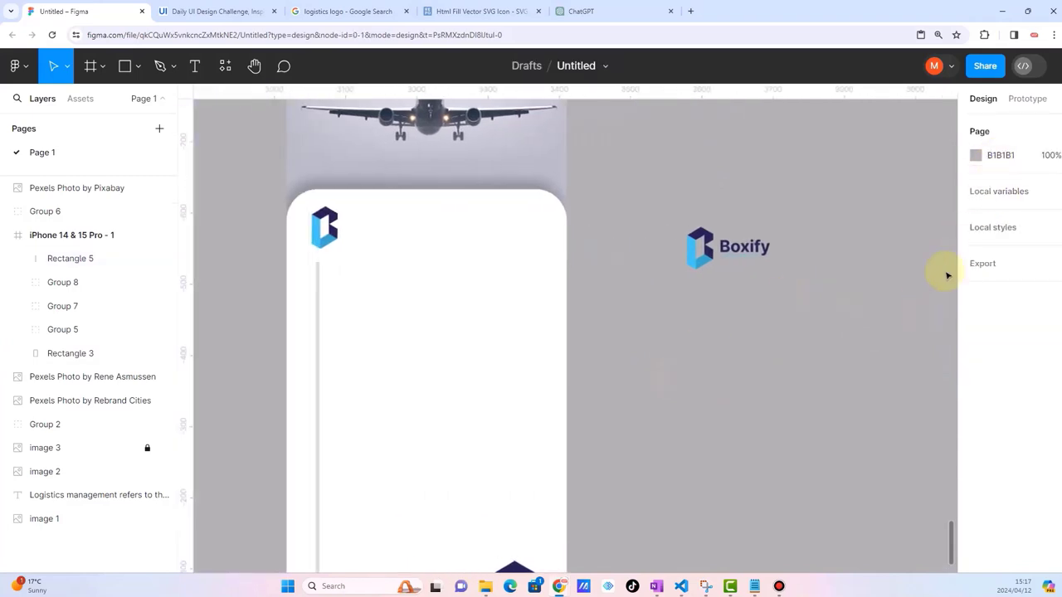
pyautogui.click(317, 264)
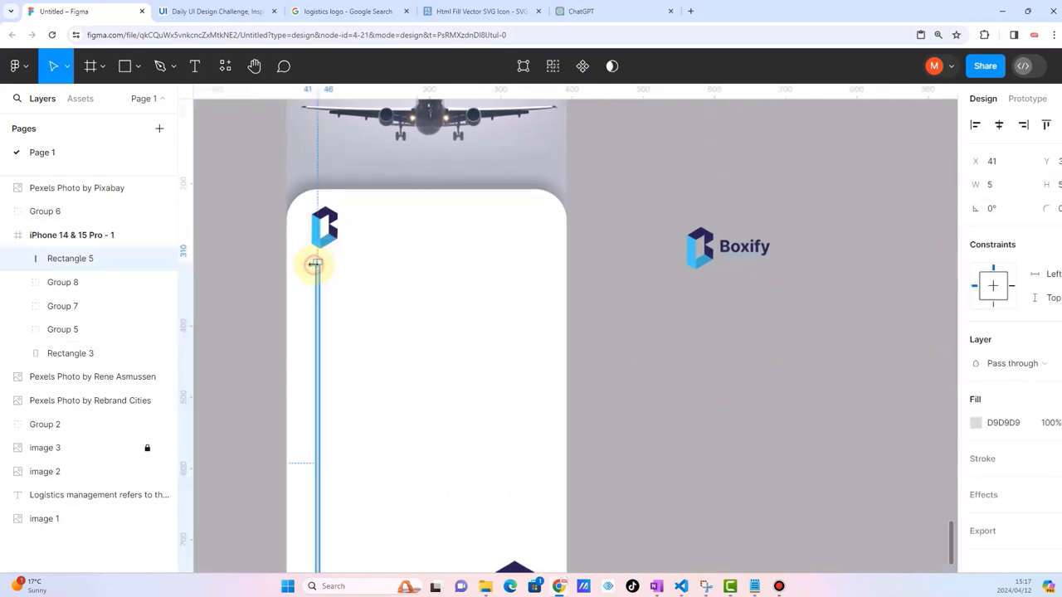
pyautogui.click(975, 422)
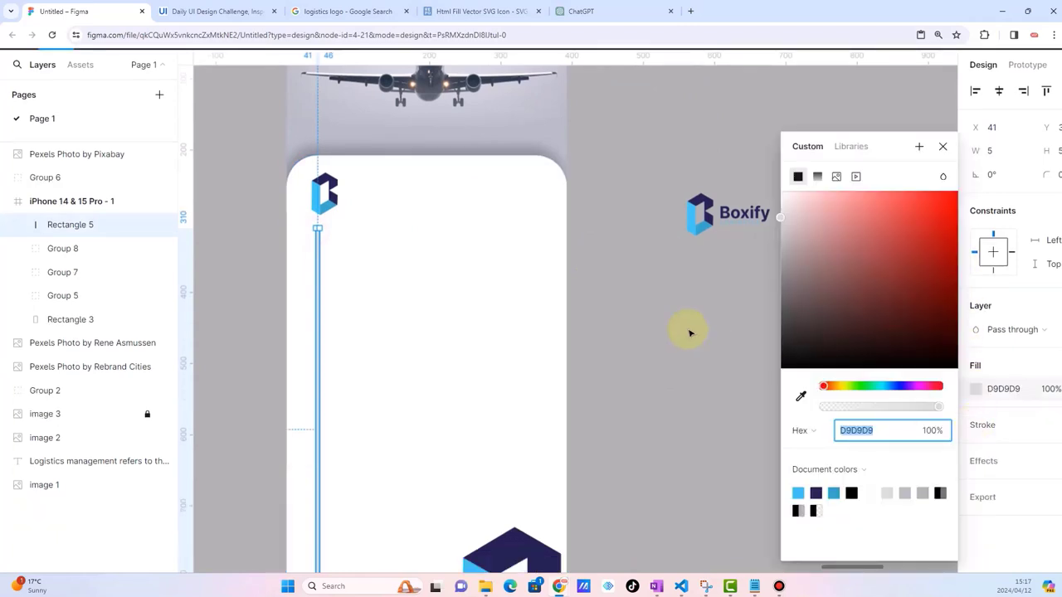
pyautogui.click(800, 396)
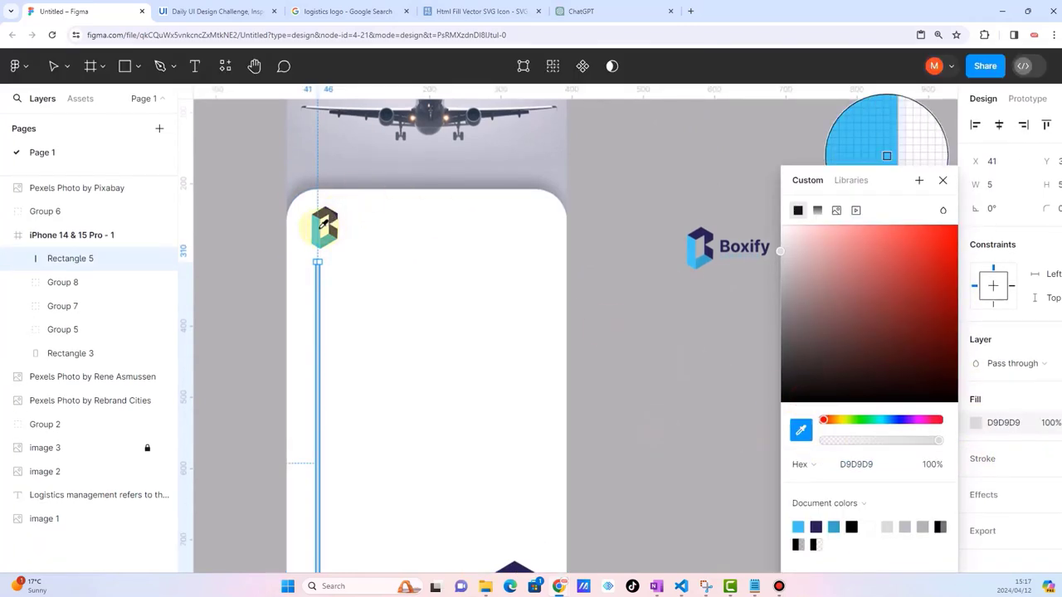
pyautogui.click(318, 222)
pyautogui.press('Escape')
pyautogui.press('Escape')
pyautogui.scroll(-3, 287, 318)
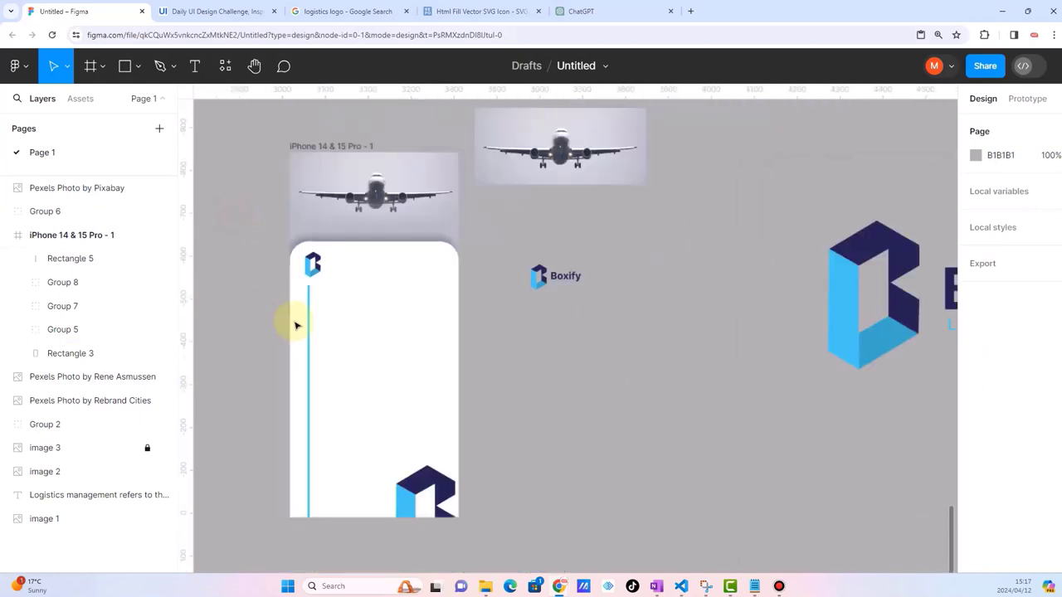
pyautogui.scroll(2, 373, 332)
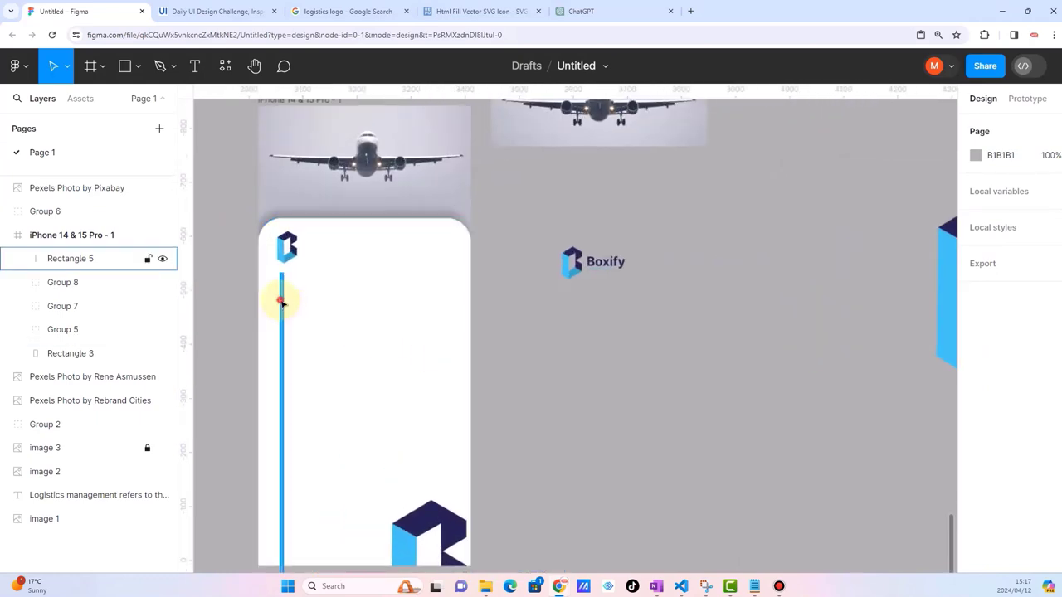
pyautogui.click(280, 299)
pyautogui.press('Delete')
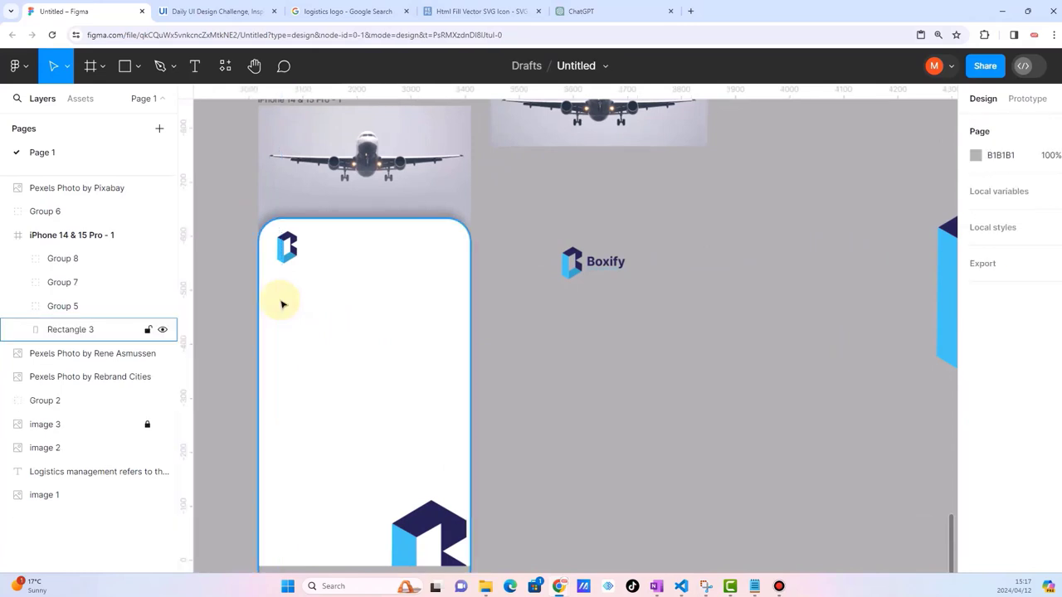
pyautogui.click(194, 65)
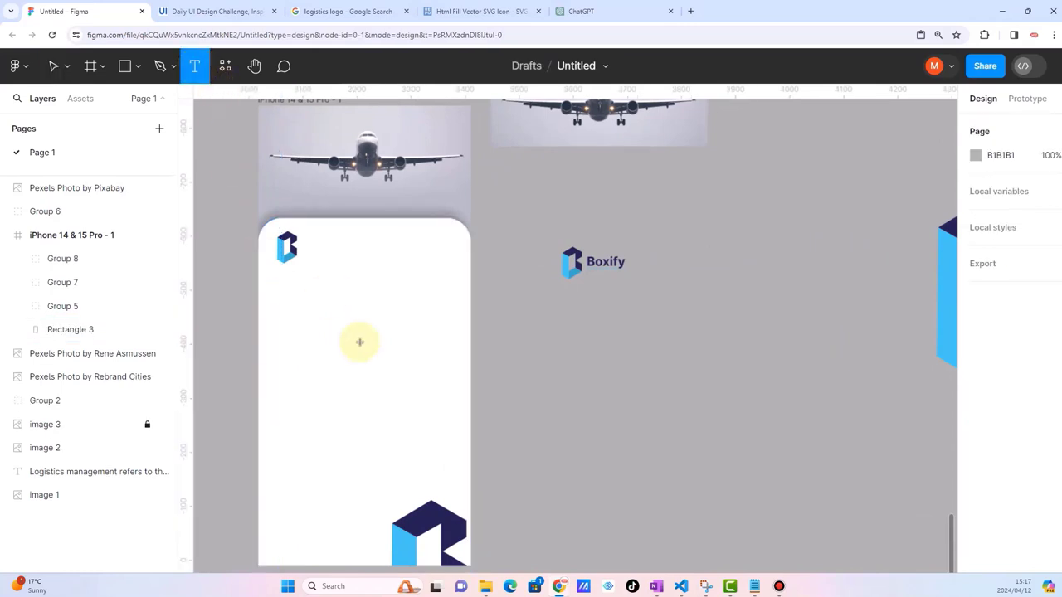
# Step: Add a Signup text layer in the phone frame and move it up level with the logo
pyautogui.click(334, 337)
pyautogui.write('Signup')
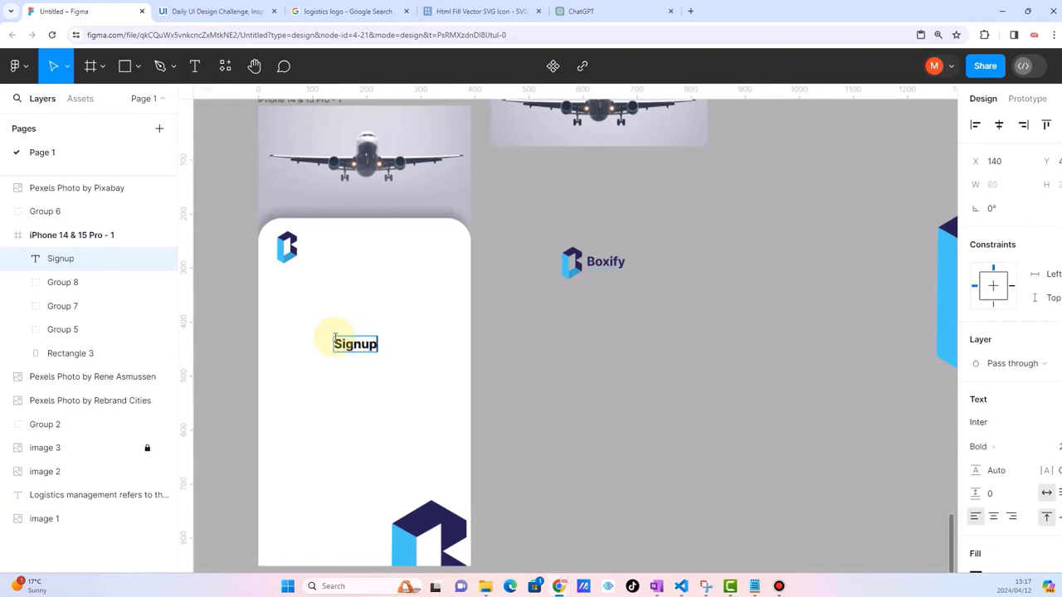
pyautogui.press('Escape')
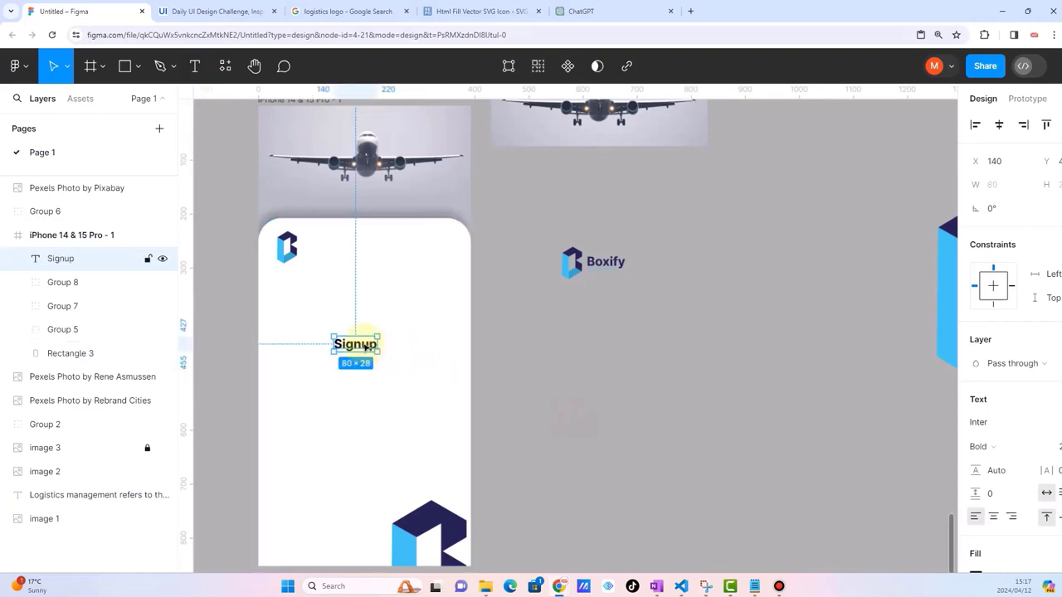
pyautogui.moveTo(360, 344); pyautogui.dragTo(363, 336)
pyautogui.moveTo(379, 261); pyautogui.dragTo(371, 250)
pyautogui.click(371, 295)
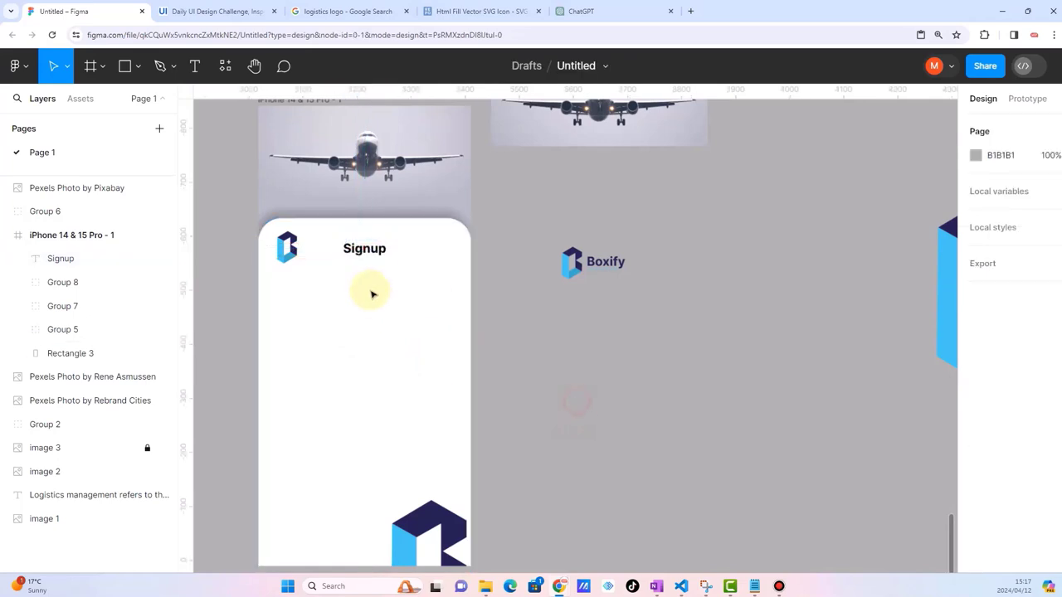
pyautogui.keyDown('ctrl'); pyautogui.scroll(2, 361, 330); pyautogui.keyUp('ctrl')
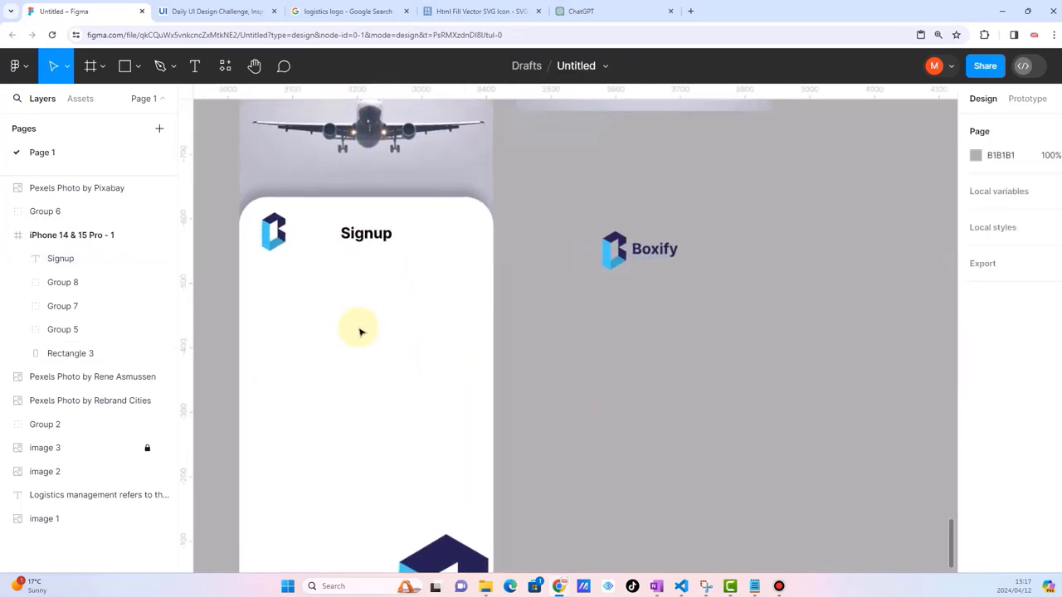
pyautogui.keyDown('ctrl'); pyautogui.scroll(-1, 361, 332); pyautogui.keyUp('ctrl')
pyautogui.keyDown('ctrl'); pyautogui.scroll(-1, 360, 273); pyautogui.keyUp('ctrl')
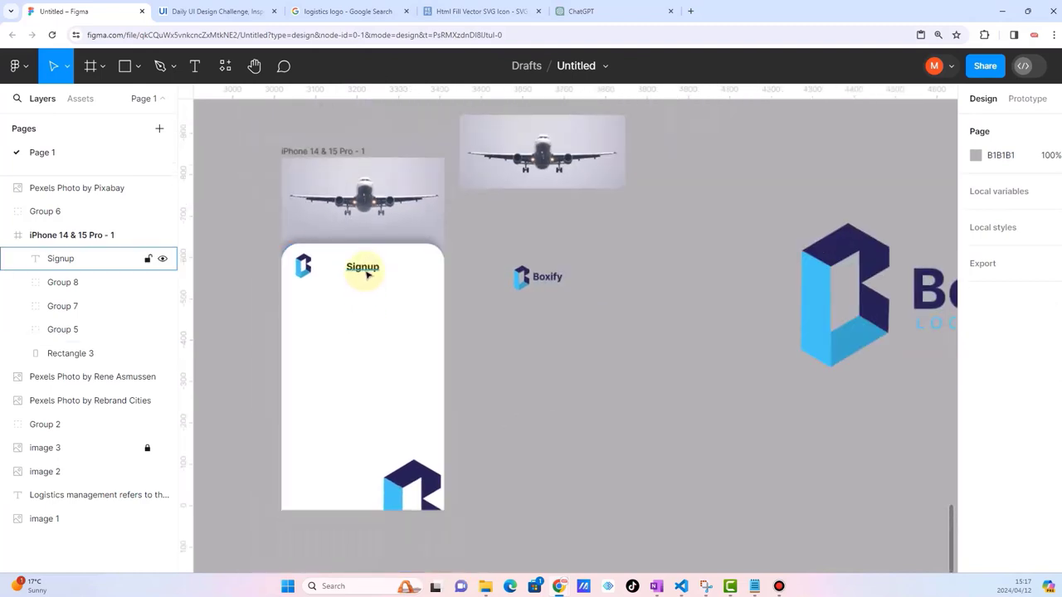
pyautogui.keyDown('ctrl'); pyautogui.scroll(1, 360, 273); pyautogui.keyUp('ctrl')
pyautogui.keyDown('ctrl'); pyautogui.scroll(1, 360, 268); pyautogui.keyUp('ctrl')
# Step: Colour the Signup title navy by sampling it from the Boxify logo
pyautogui.click(360, 266)
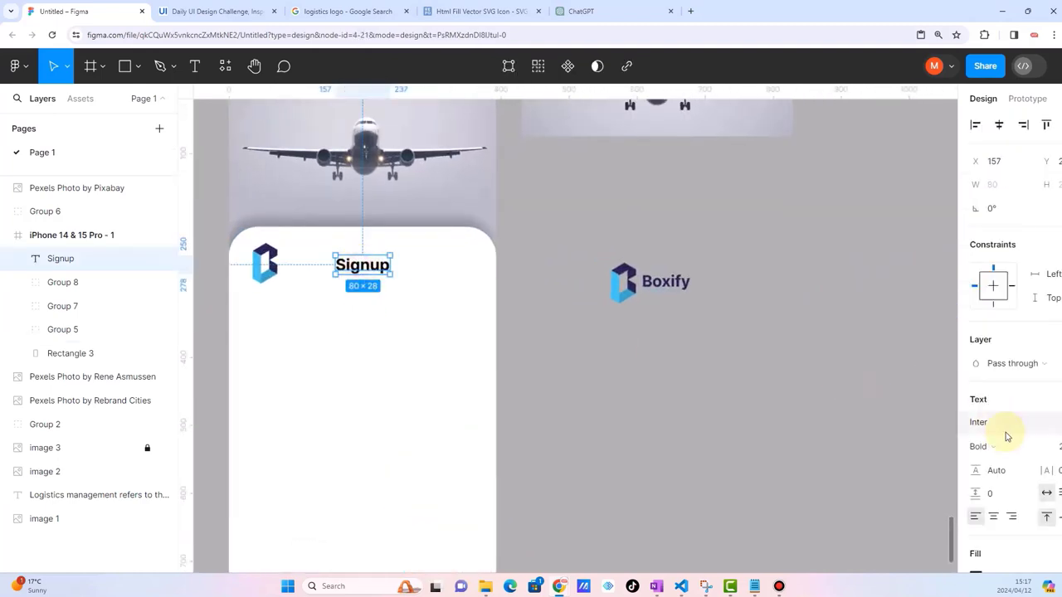
pyautogui.scroll(-3, 1004, 434)
pyautogui.click(975, 443)
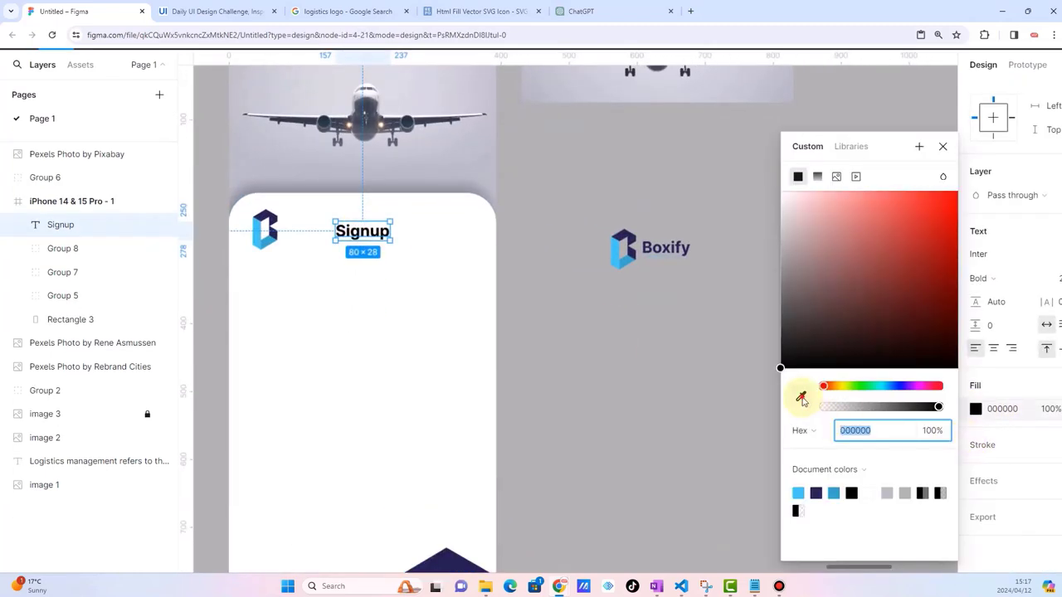
pyautogui.click(802, 398)
pyautogui.click(628, 265)
pyautogui.click(573, 252)
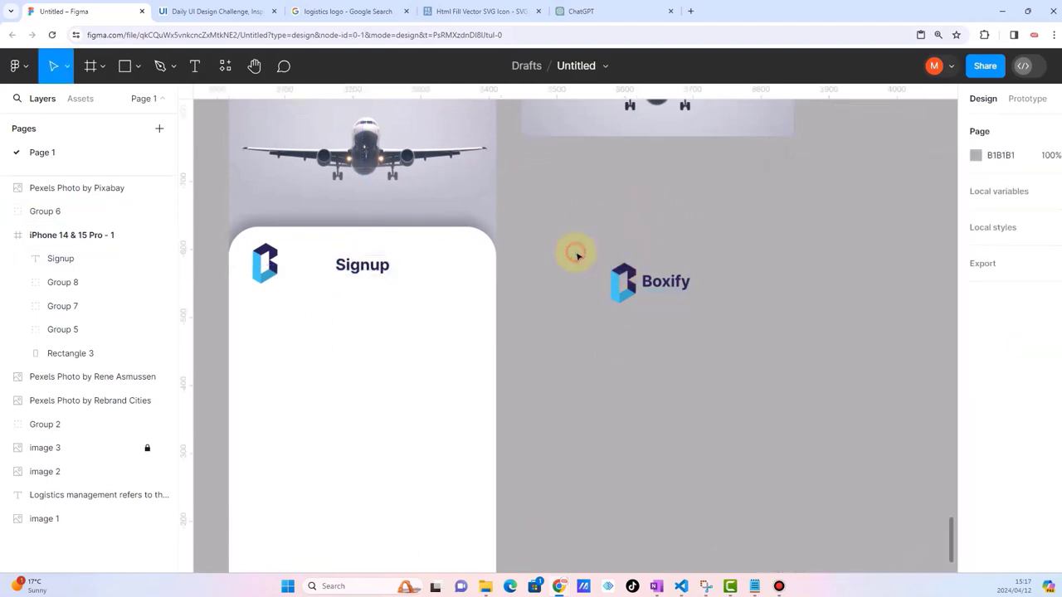
pyautogui.keyDown('ctrl'); pyautogui.scroll(1, 319, 341); pyautogui.keyUp('ctrl')
pyautogui.keyDown('ctrl'); pyautogui.scroll(1, 319, 340); pyautogui.keyUp('ctrl')
pyautogui.keyDown('ctrl'); pyautogui.scroll(-2, 319, 341); pyautogui.keyUp('ctrl')
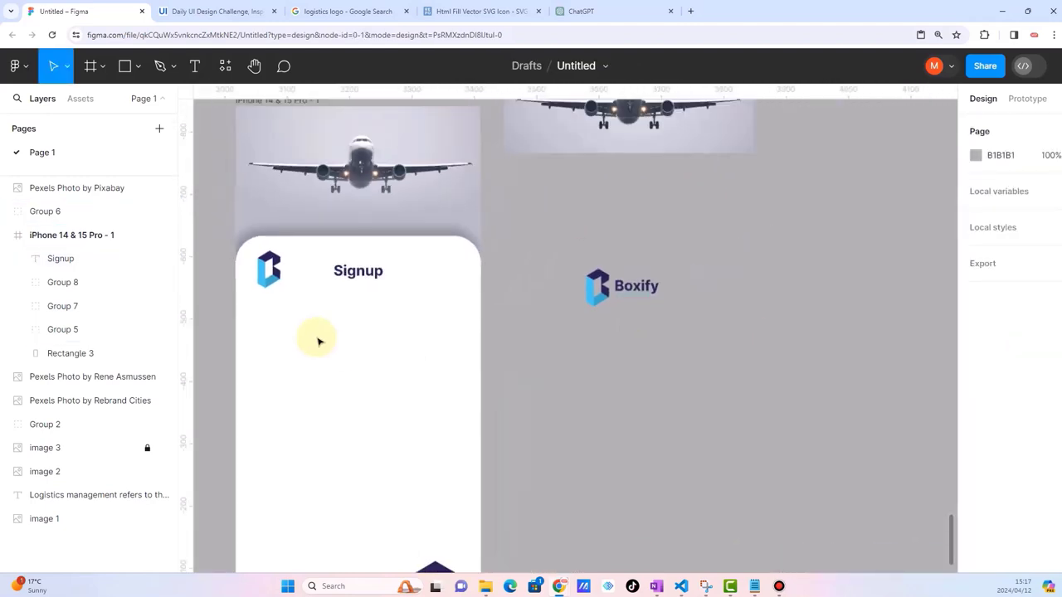
pyautogui.keyDown('ctrl'); pyautogui.scroll(-2, 348, 389); pyautogui.keyUp('ctrl')
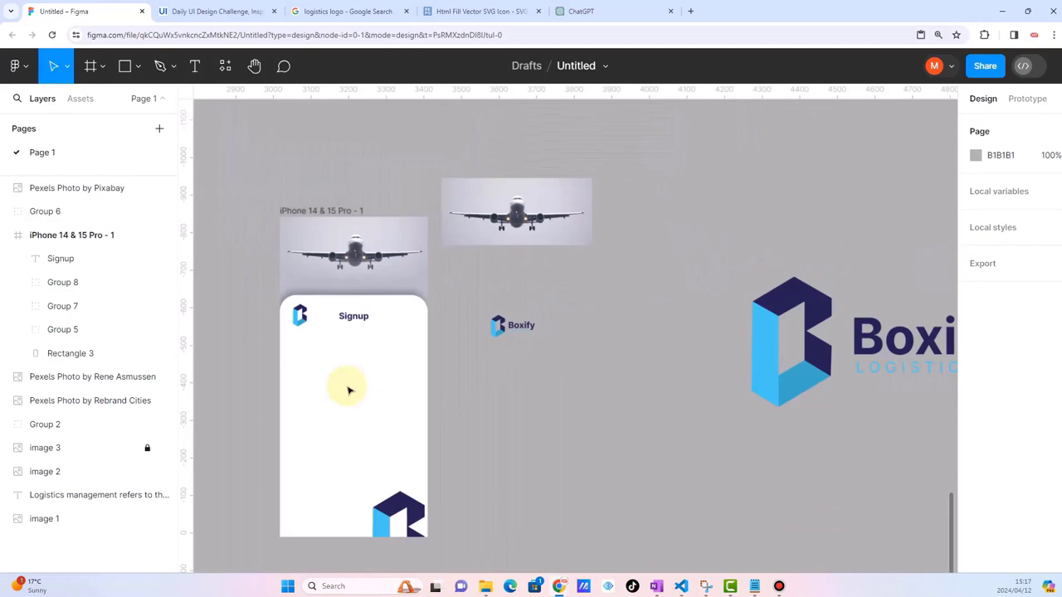
pyautogui.keyDown('ctrl'); pyautogui.scroll(2, 368, 375); pyautogui.keyUp('ctrl')
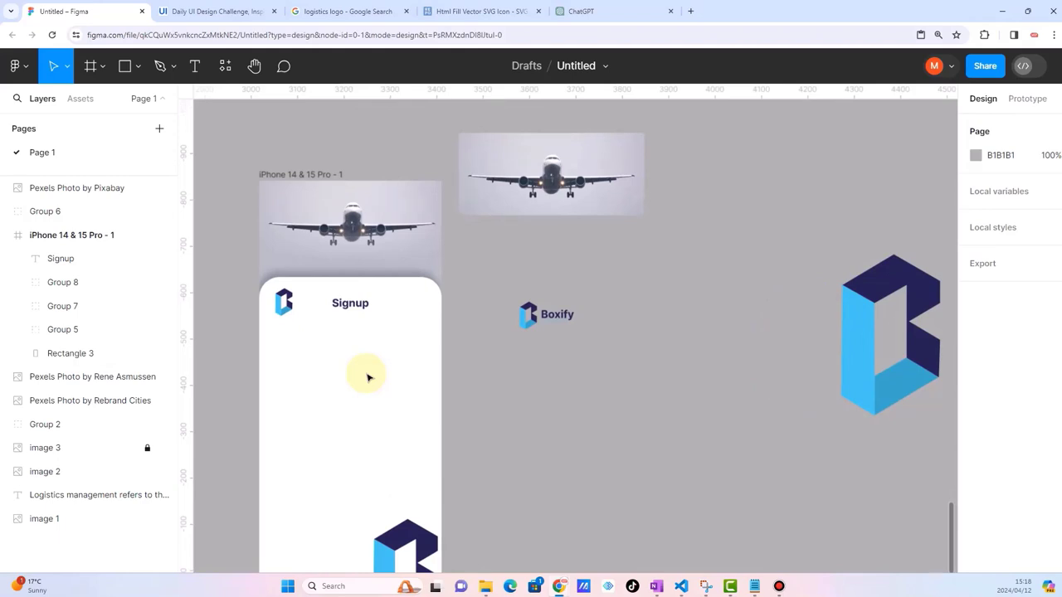
# Step: Delete the small logo beside the Signup title
pyautogui.keyDown('ctrl'); pyautogui.scroll(-1, 368, 375); pyautogui.keyUp('ctrl')
pyautogui.keyDown('ctrl'); pyautogui.scroll(-2, 390, 423); pyautogui.keyUp('ctrl')
pyautogui.keyDown('ctrl'); pyautogui.scroll(1, 407, 460); pyautogui.keyUp('ctrl')
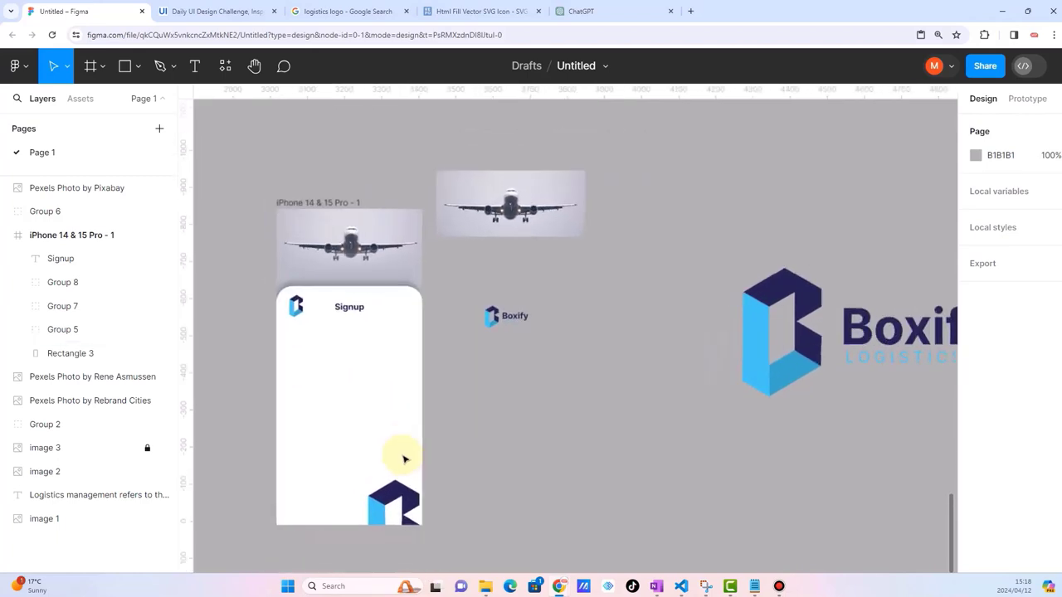
pyautogui.keyDown('ctrl'); pyautogui.scroll(2, 407, 460); pyautogui.keyUp('ctrl')
pyautogui.click(280, 278)
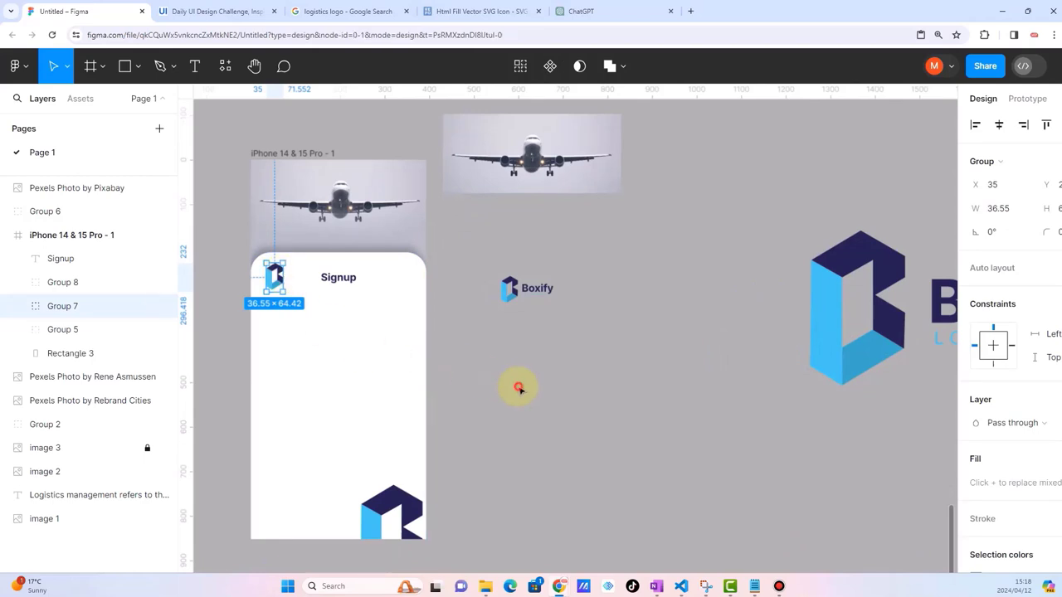
pyautogui.click(518, 388)
pyautogui.click(274, 281)
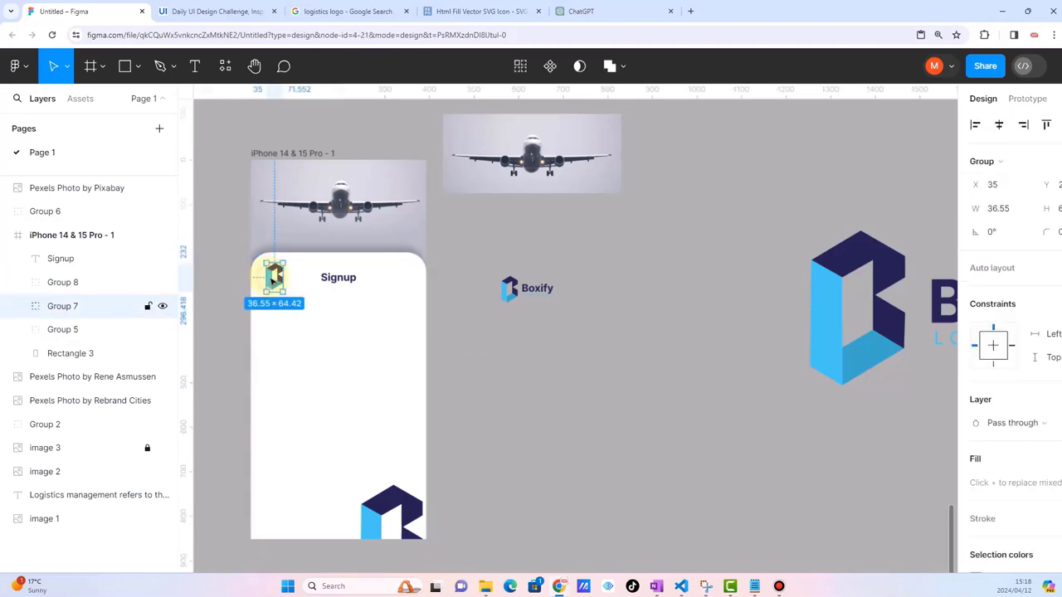
pyautogui.press('Delete')
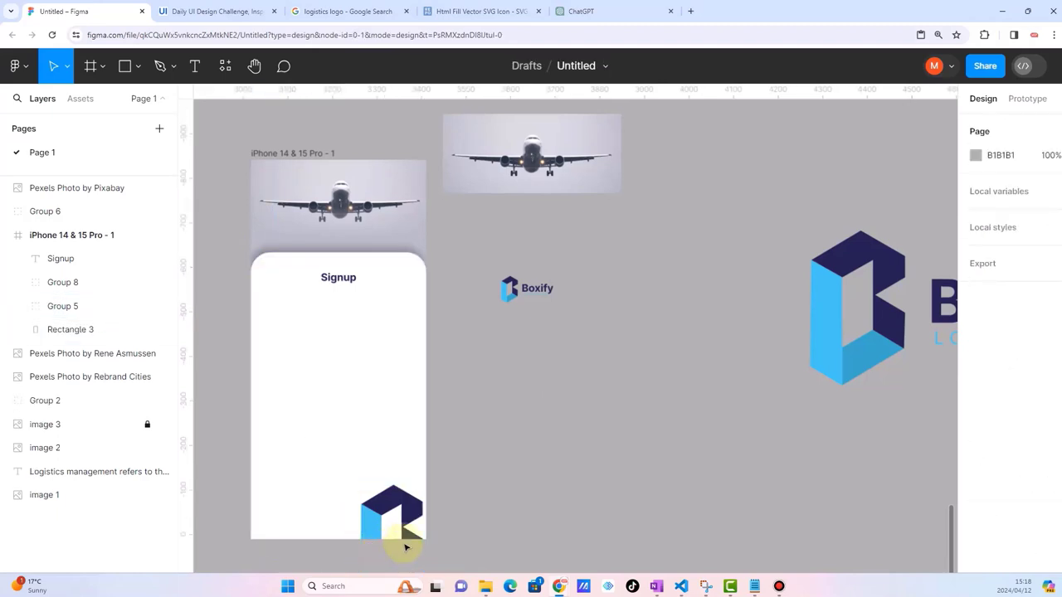
# Step: Move the bottom logo to the panel's lower-left and scale it down to about 0.91x
pyautogui.moveTo(391, 514); pyautogui.dragTo(285, 492)
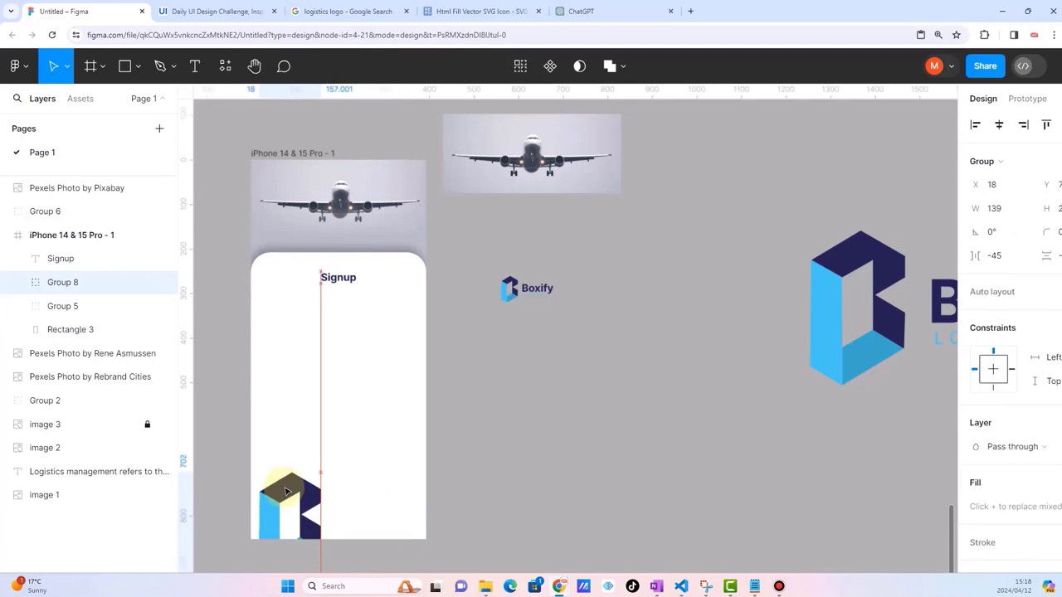
pyautogui.click(492, 543)
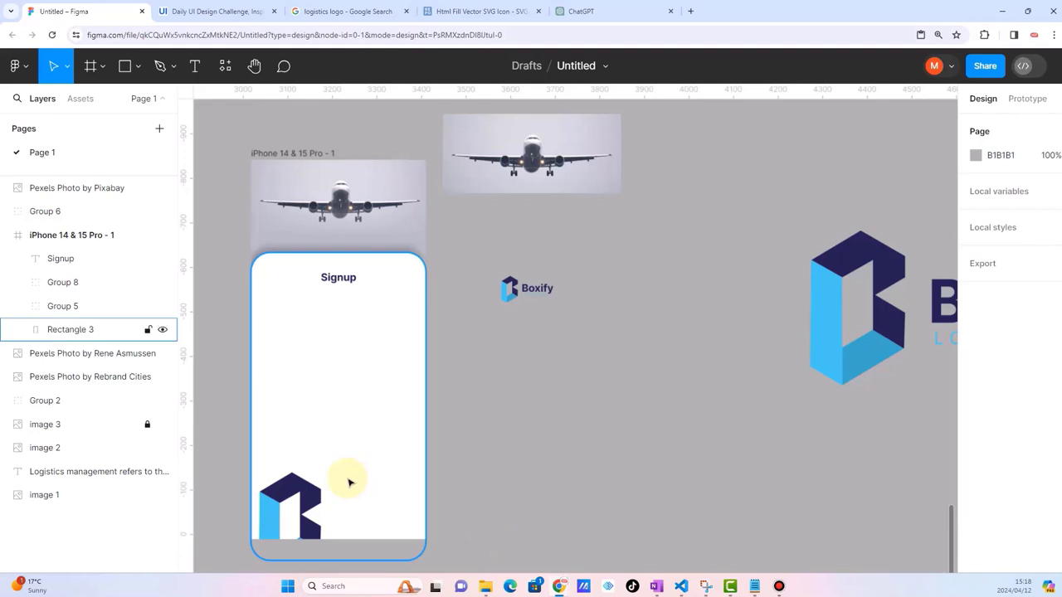
pyautogui.scroll(2, 349, 481)
pyautogui.scroll(2, 297, 491)
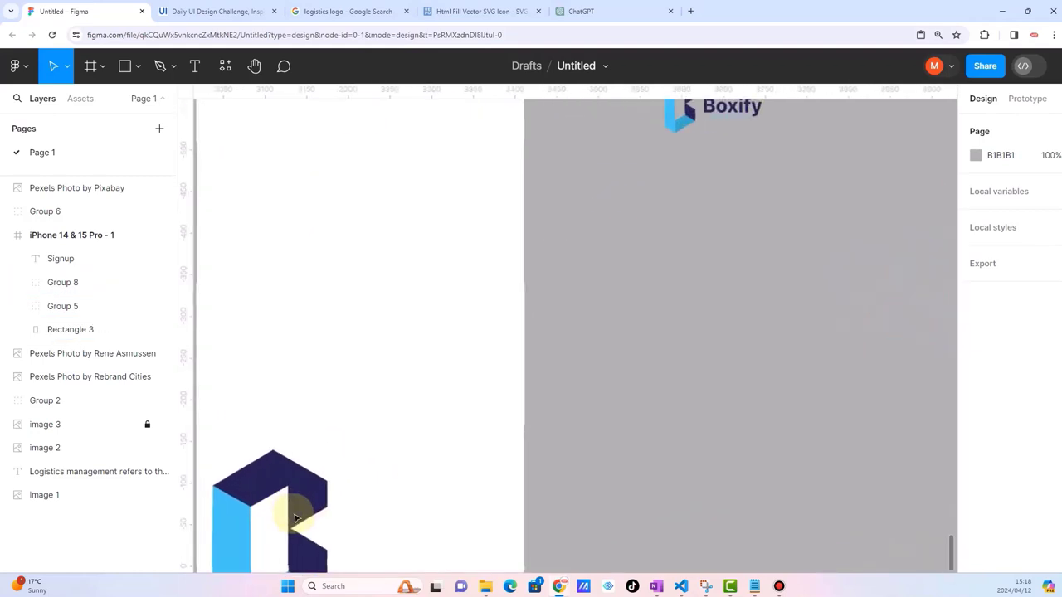
pyautogui.click(300, 490)
pyautogui.press('k')
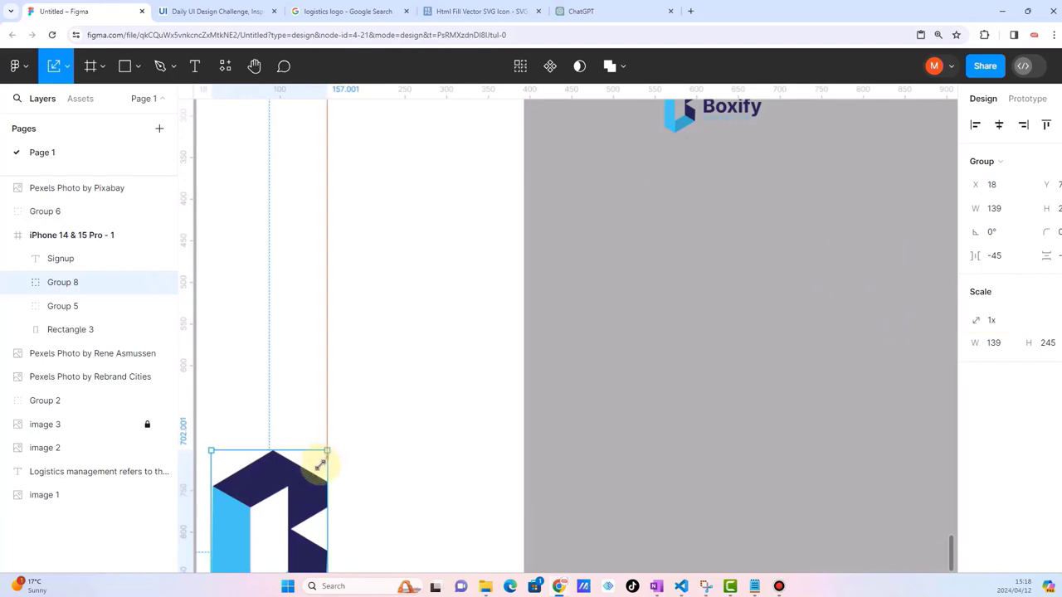
pyautogui.moveTo(329, 453); pyautogui.dragTo(316, 467)
pyautogui.scroll(-3, 536, 466)
pyautogui.click(536, 466)
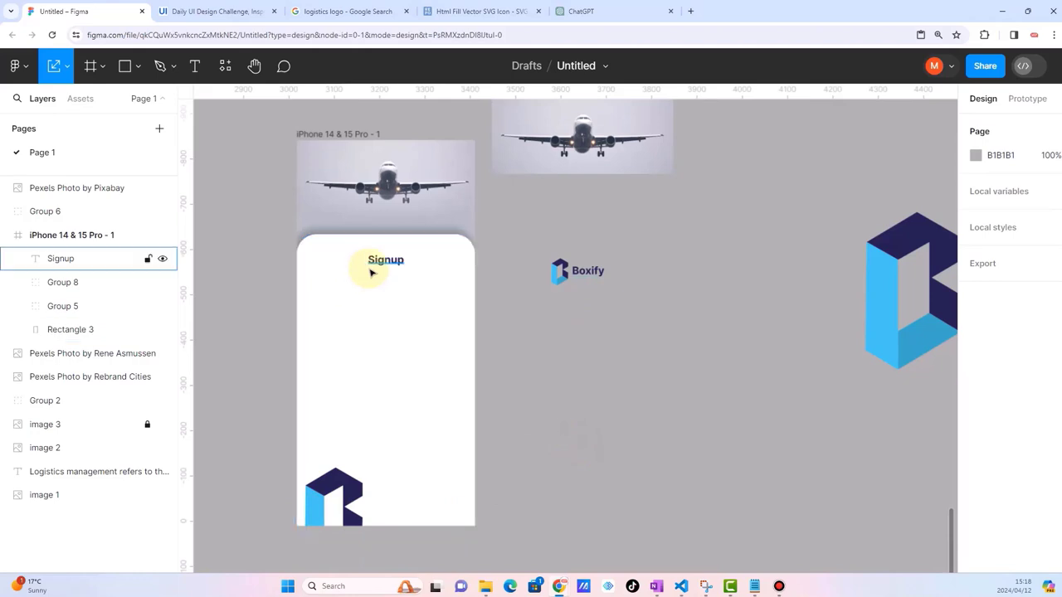
pyautogui.scroll(5, 373, 268)
pyautogui.click(395, 259)
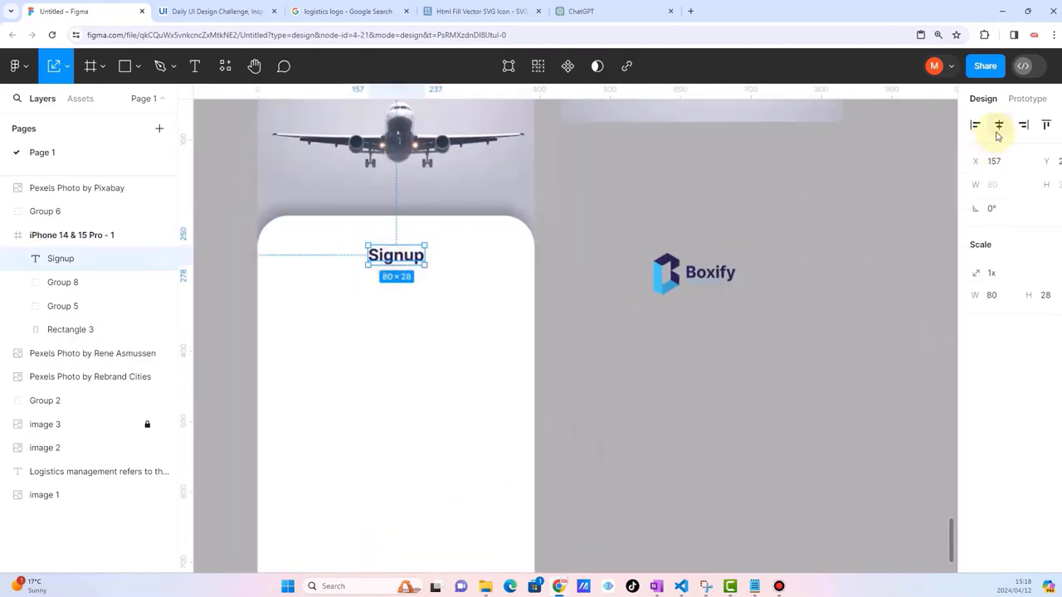
pyautogui.click(672, 321)
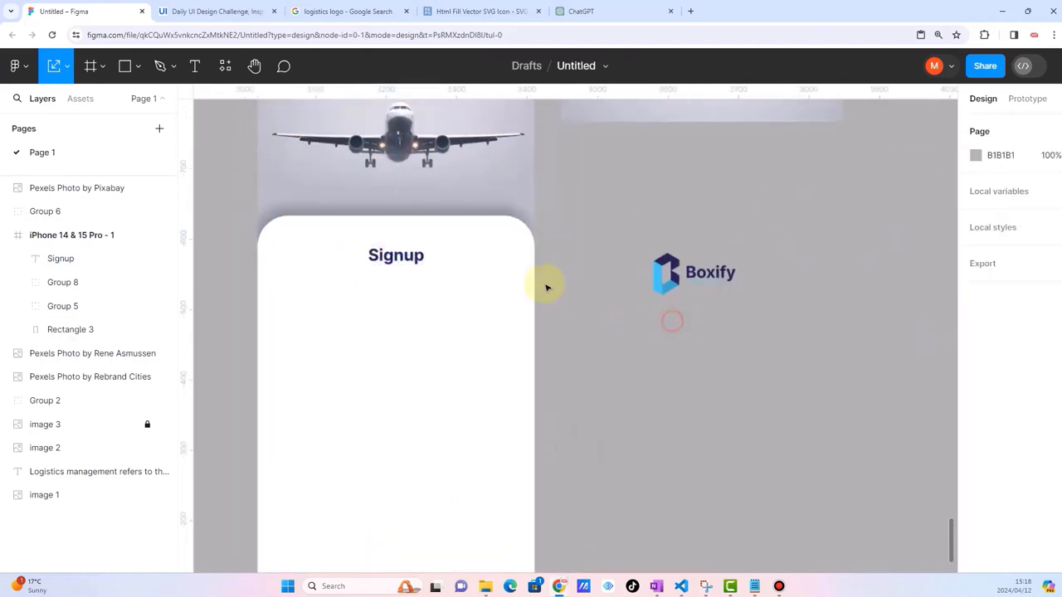
pyautogui.click(404, 256)
pyautogui.click(639, 371)
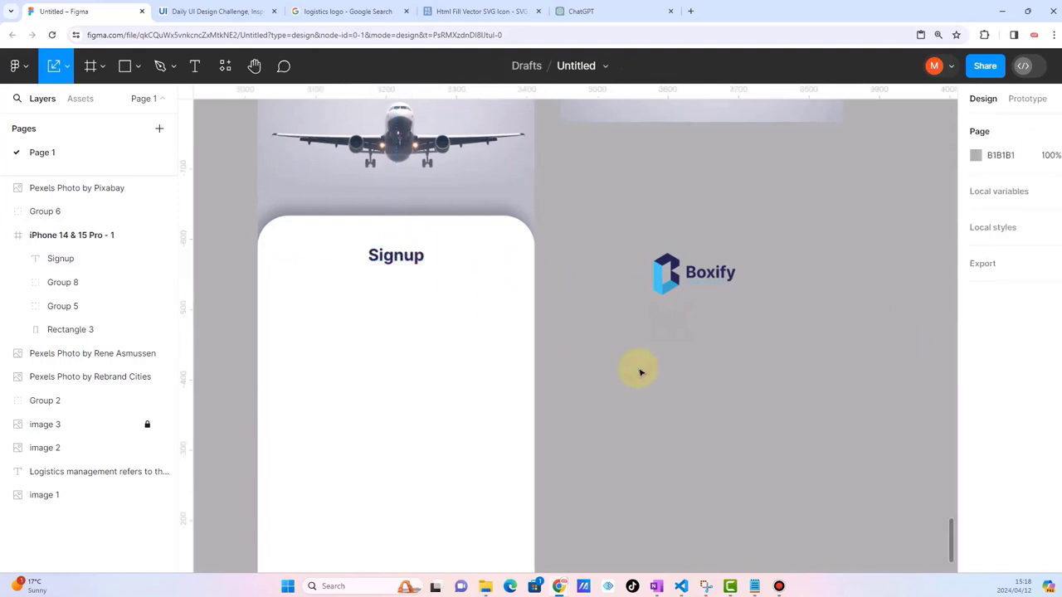
pyautogui.scroll(-3, 640, 372)
pyautogui.scroll(-2, 641, 373)
pyautogui.hscroll(3, 641, 373)
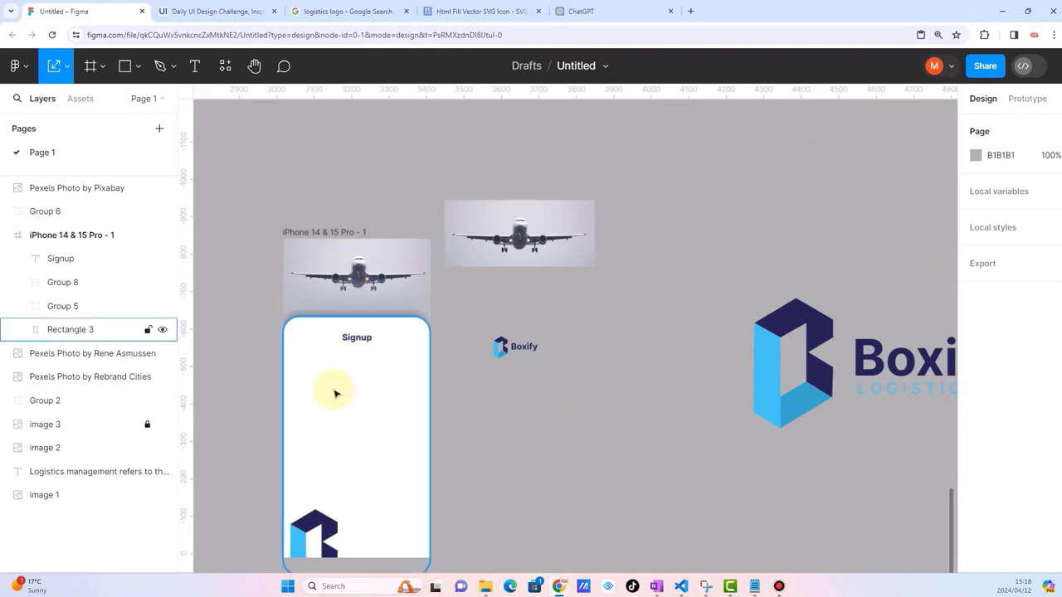
# Step: Zoom and pan the canvas until the iPhone 14 & 15 Pro frame fills the view
pyautogui.scroll(2, 336, 391)
pyautogui.scroll(1, 335, 393)
pyautogui.hscroll(-1, 335, 393)
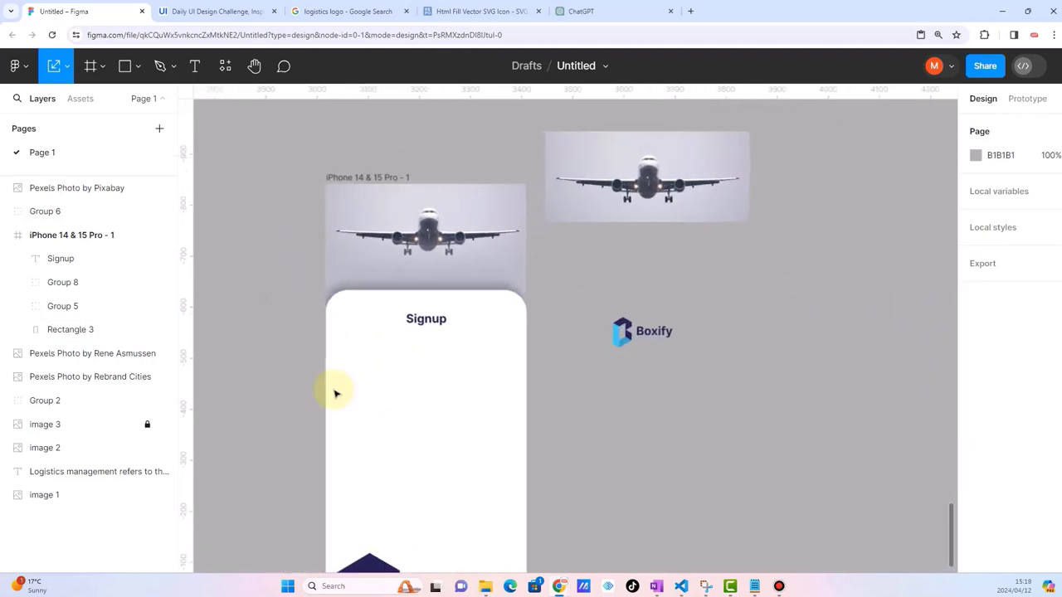
pyautogui.scroll(-3, 335, 393)
pyautogui.scroll(-2, 335, 393)
pyautogui.hscroll(-3, 336, 393)
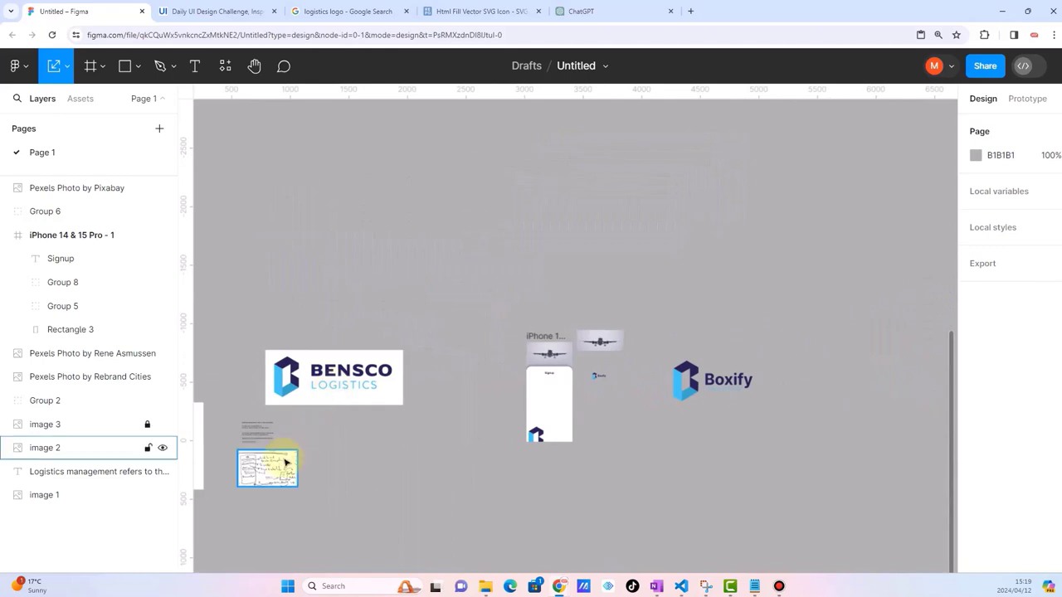
pyautogui.scroll(3, 284, 466)
pyautogui.hscroll(-3, 280, 463)
pyautogui.hscroll(-1, 332, 481)
pyautogui.scroll(3, 349, 496)
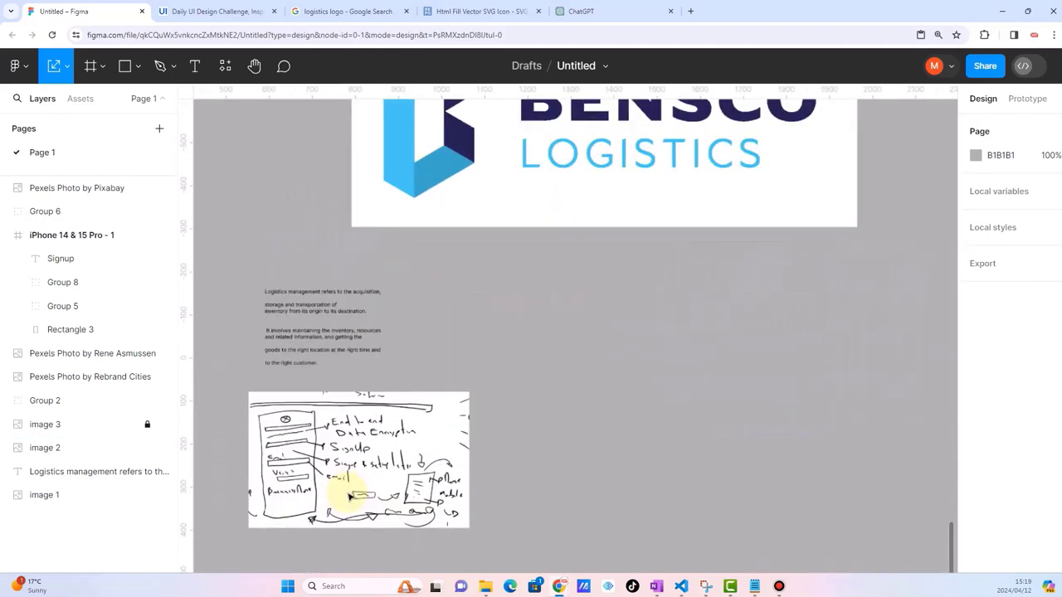
pyautogui.scroll(2, 349, 496)
pyautogui.scroll(1, 348, 496)
pyautogui.hscroll(-2, 349, 494)
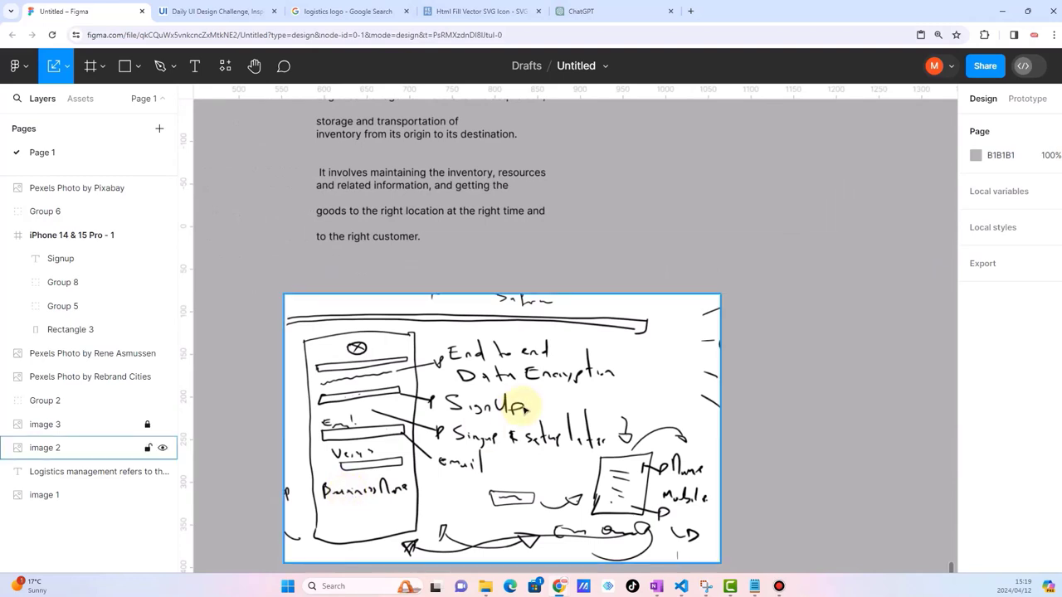
pyautogui.hscroll(2, 524, 409)
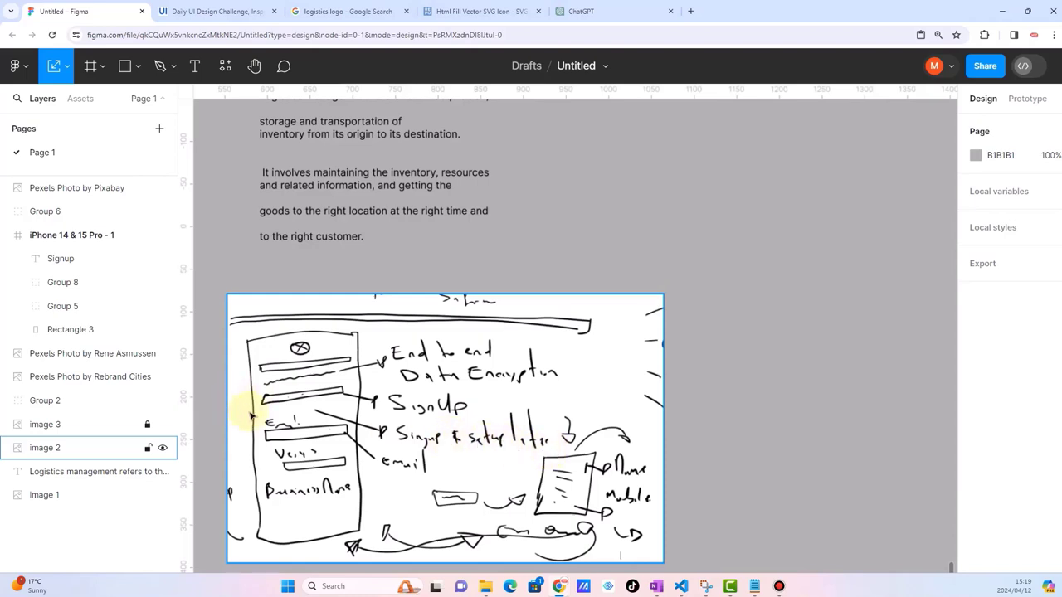
pyautogui.scroll(-3, 300, 458)
pyautogui.scroll(-2, 300, 458)
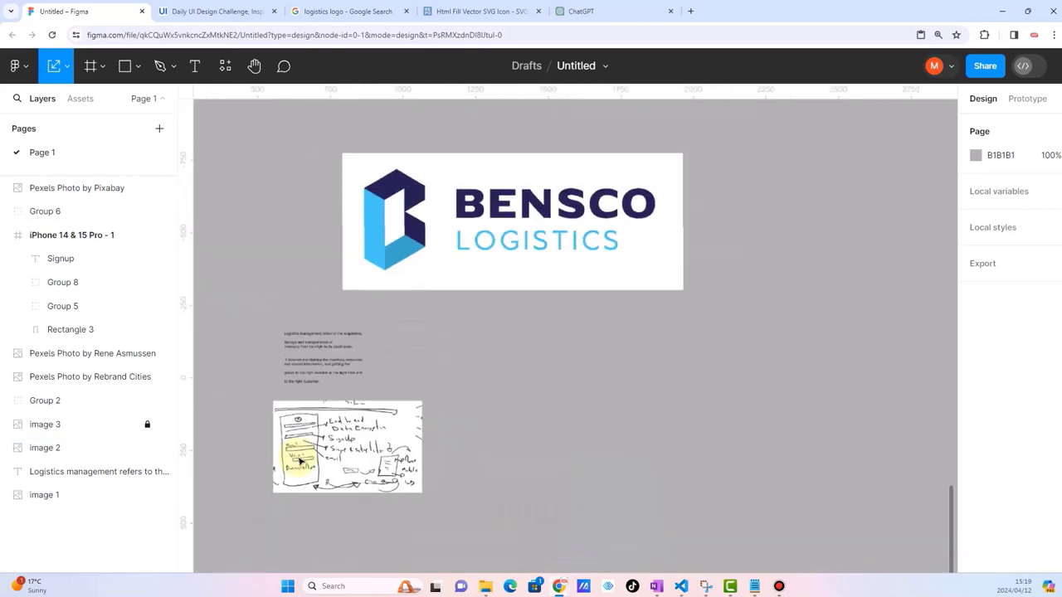
pyautogui.scroll(-2, 300, 458)
pyautogui.scroll(1, 788, 331)
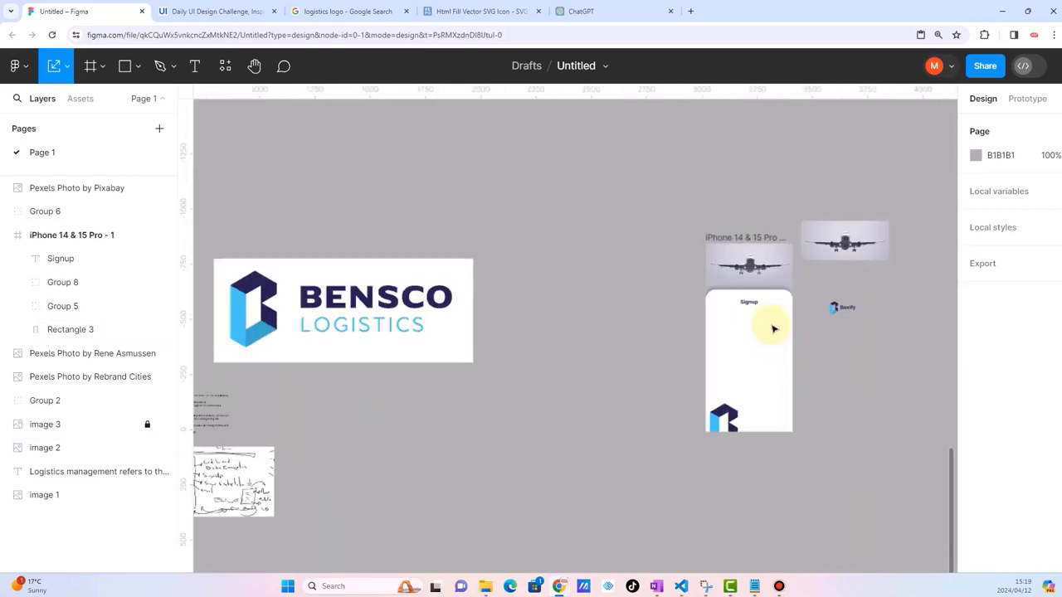
pyautogui.scroll(3, 772, 327)
pyautogui.scroll(1, 802, 323)
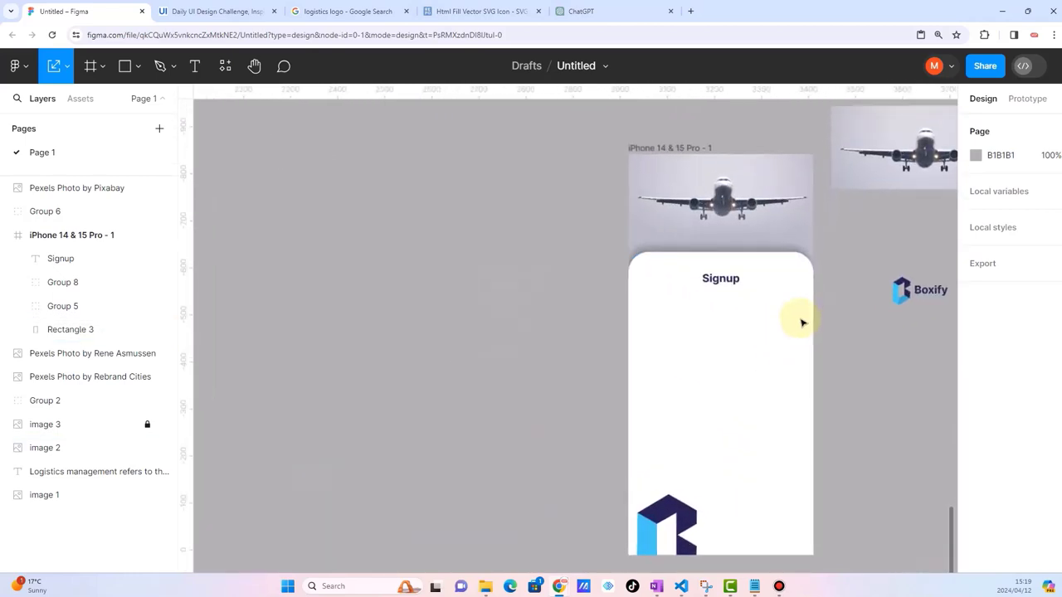
pyautogui.hscroll(3, 801, 321)
pyautogui.hscroll(1, 771, 323)
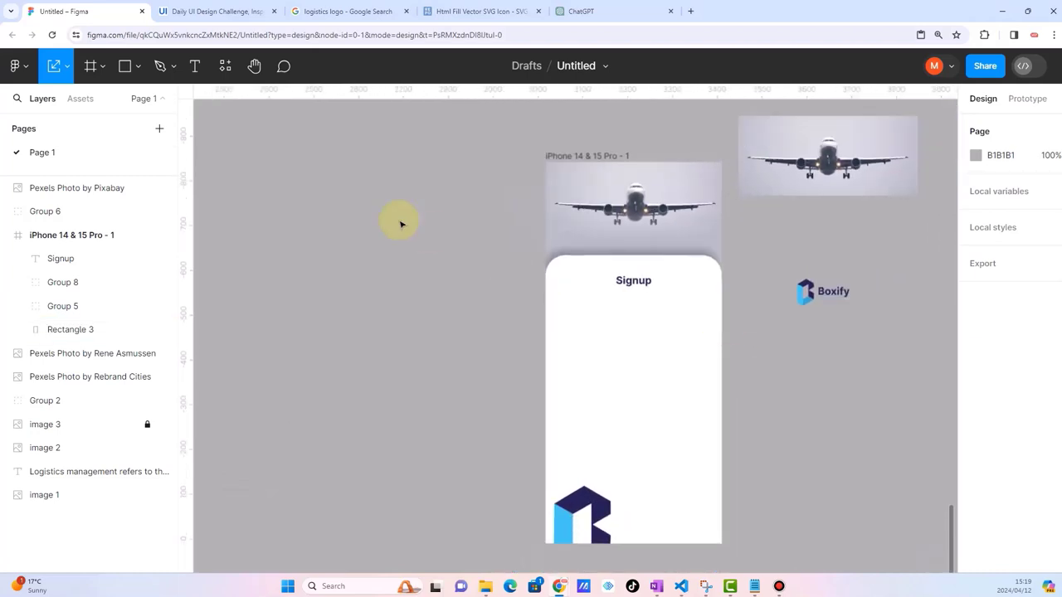
pyautogui.scroll(2, 742, 339)
pyautogui.scroll(-1, 743, 340)
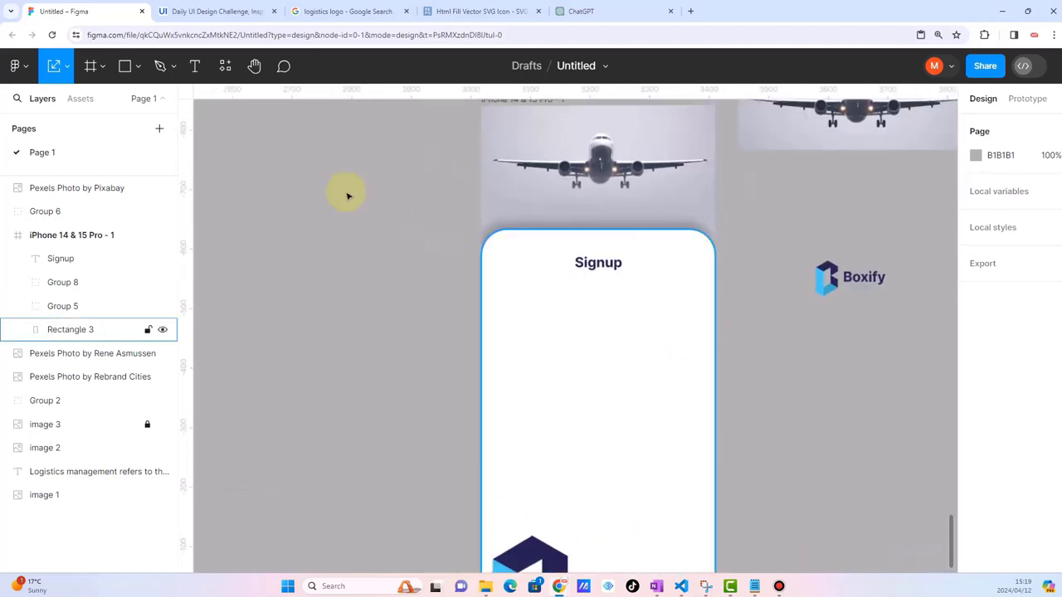
# Step: Add an 'Email' text label in the Signup card in regular weight
pyautogui.click(194, 65)
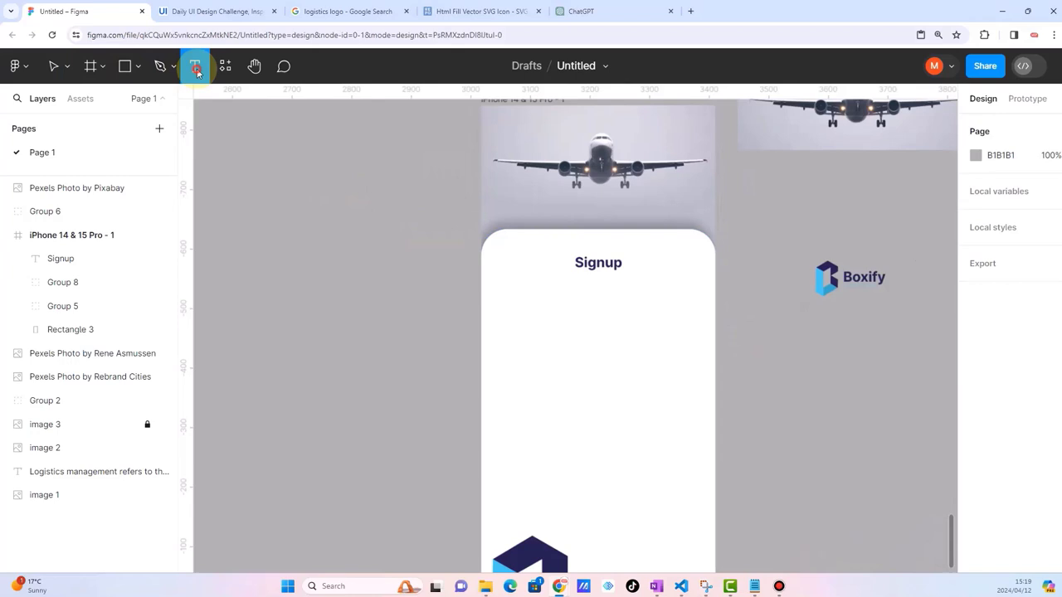
pyautogui.click(556, 390)
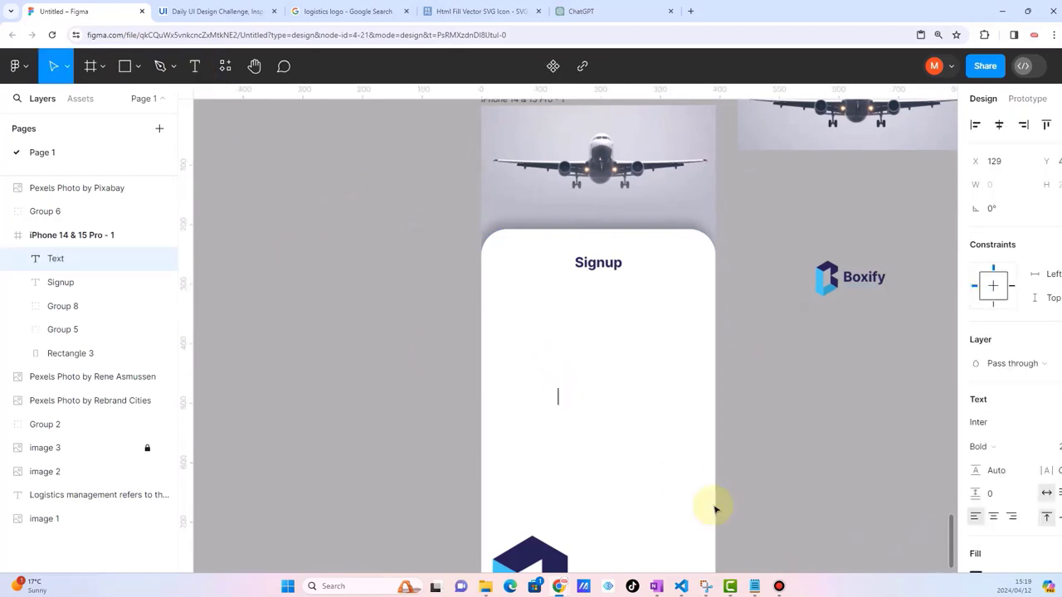
pyautogui.write('Email')
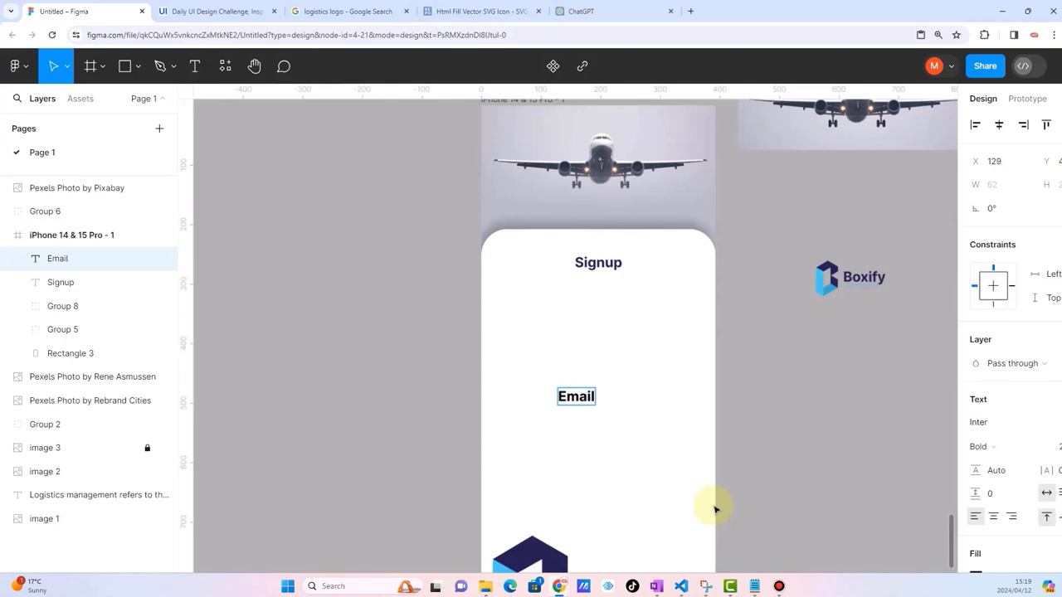
pyautogui.press('Escape')
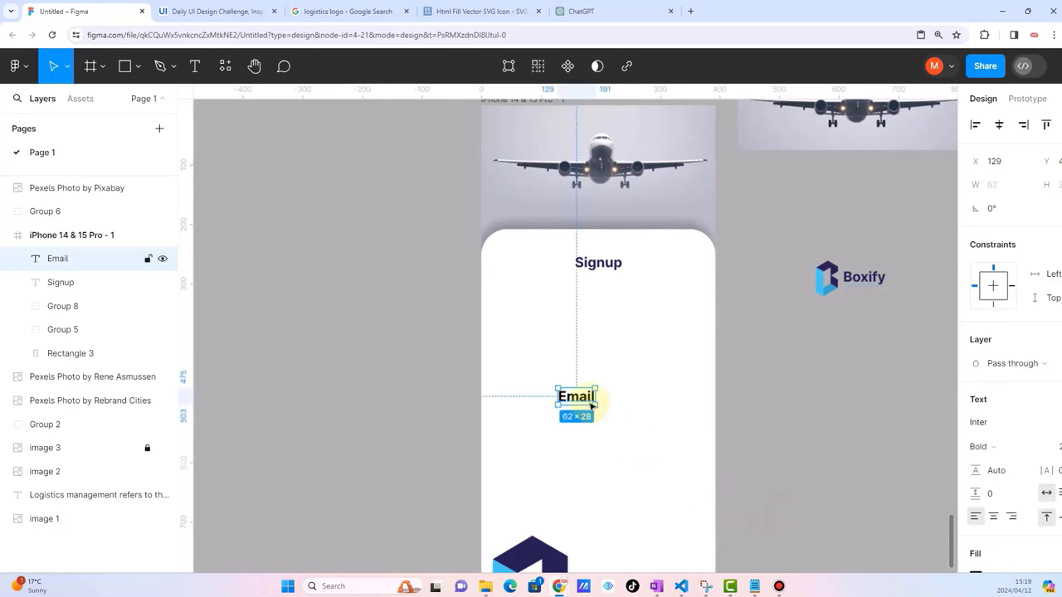
pyautogui.hotkey('ctrl', 'b')
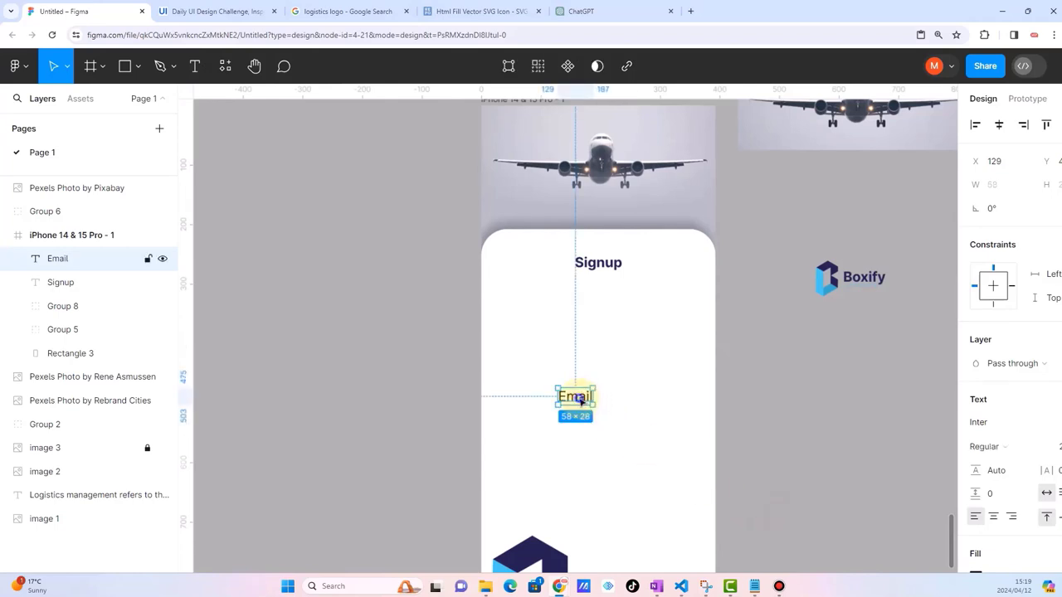
# Step: Wrap the Email text in an auto-layout frame 221 wide, centred at X 90
pyautogui.rightClick(580, 400)
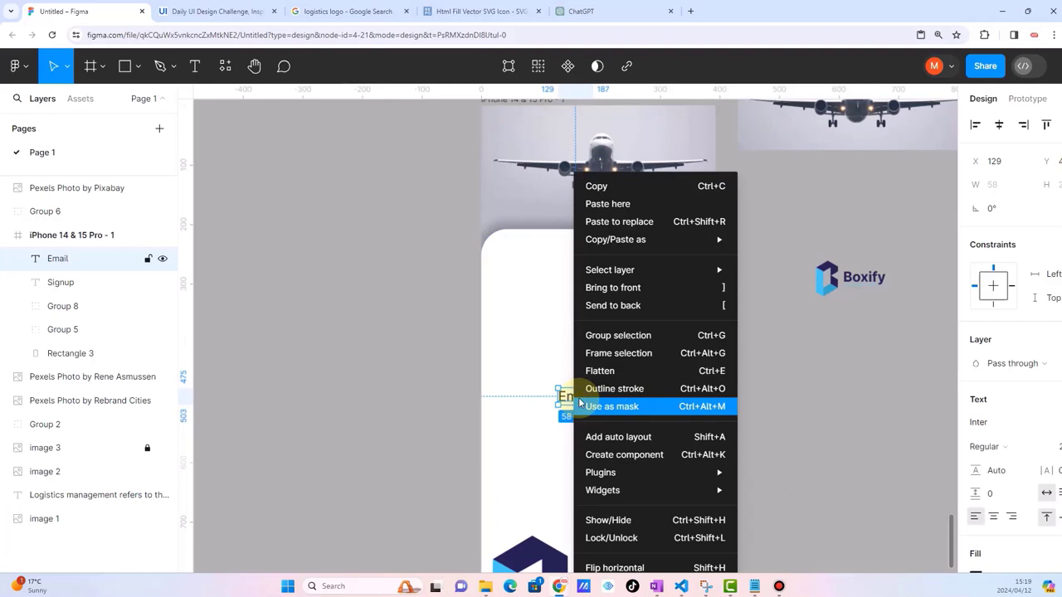
pyautogui.click(627, 439)
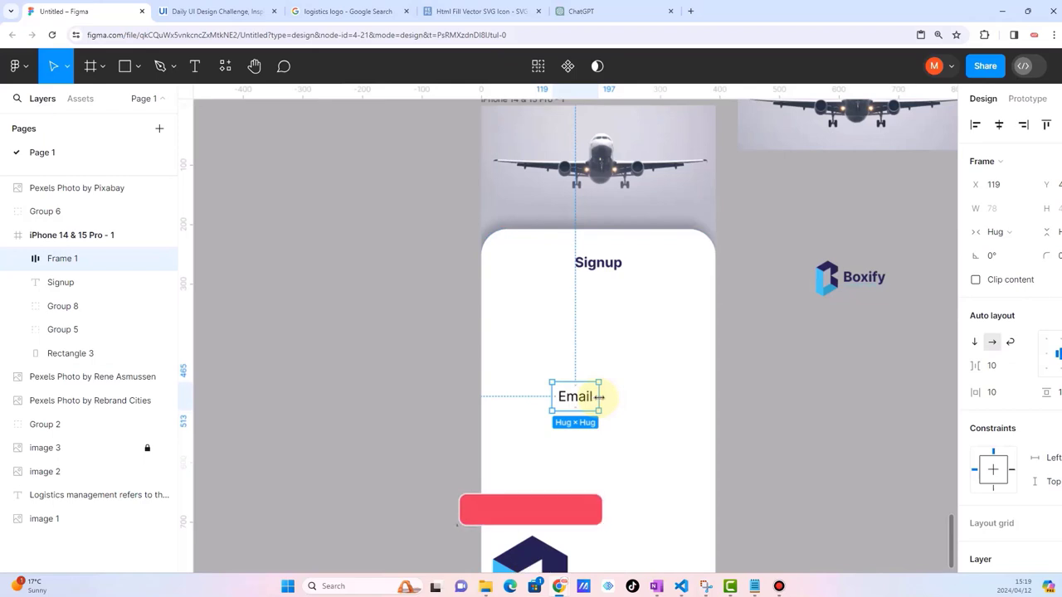
pyautogui.moveTo(599, 396); pyautogui.dragTo(685, 390)
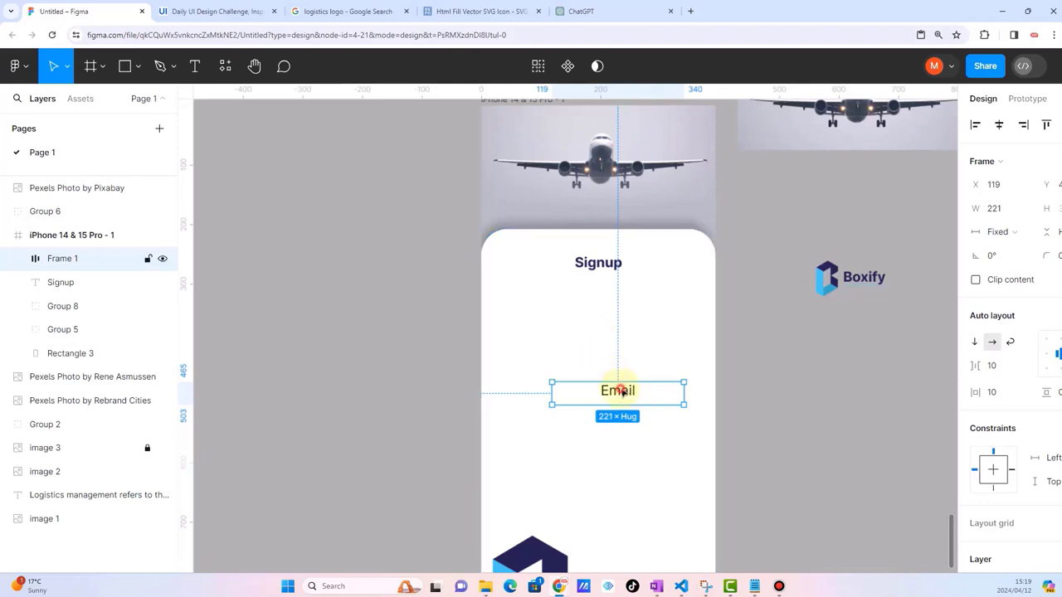
pyautogui.moveTo(620, 387); pyautogui.dragTo(610, 355)
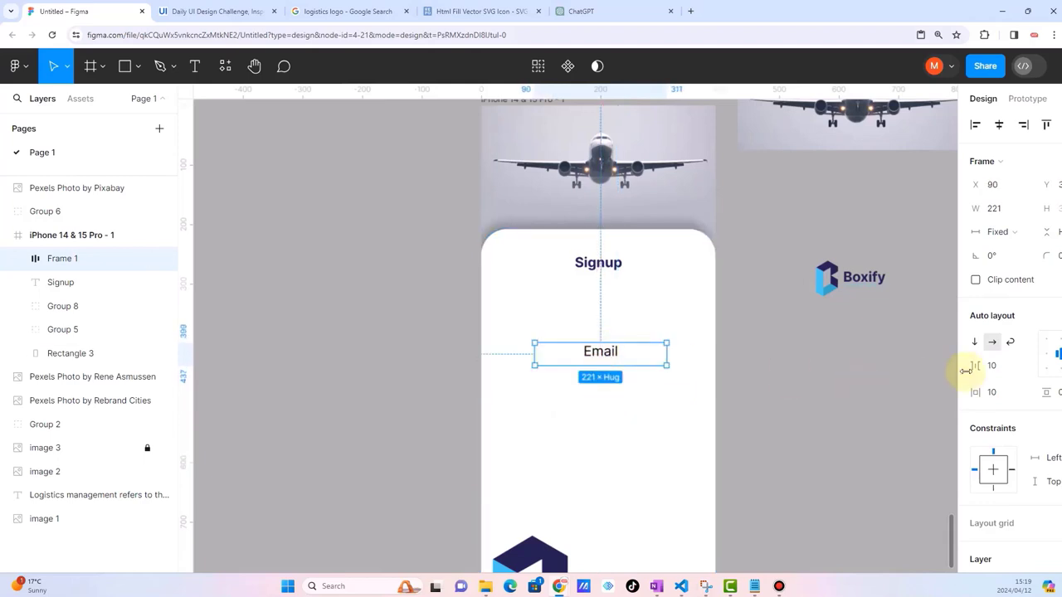
pyautogui.scroll(-3, 1004, 427)
pyautogui.scroll(3, 1011, 321)
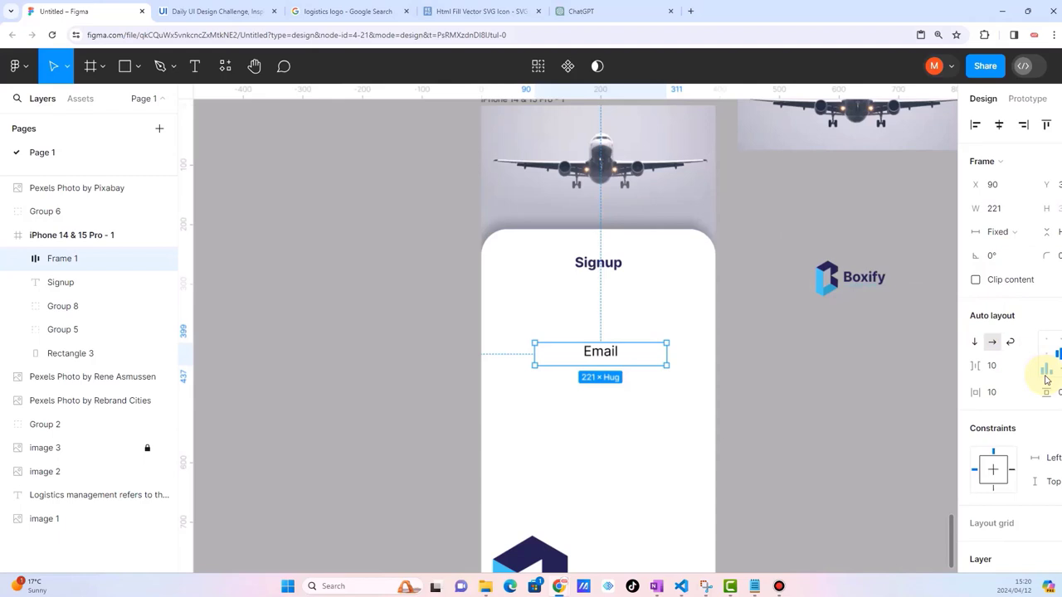
pyautogui.scroll(-1, 1046, 380)
# Step: Give the Email frame a light-grey F5F5F5 fill
pyautogui.scroll(-1, 1046, 380)
pyautogui.scroll(-2, 1046, 380)
pyautogui.scroll(-1, 1046, 380)
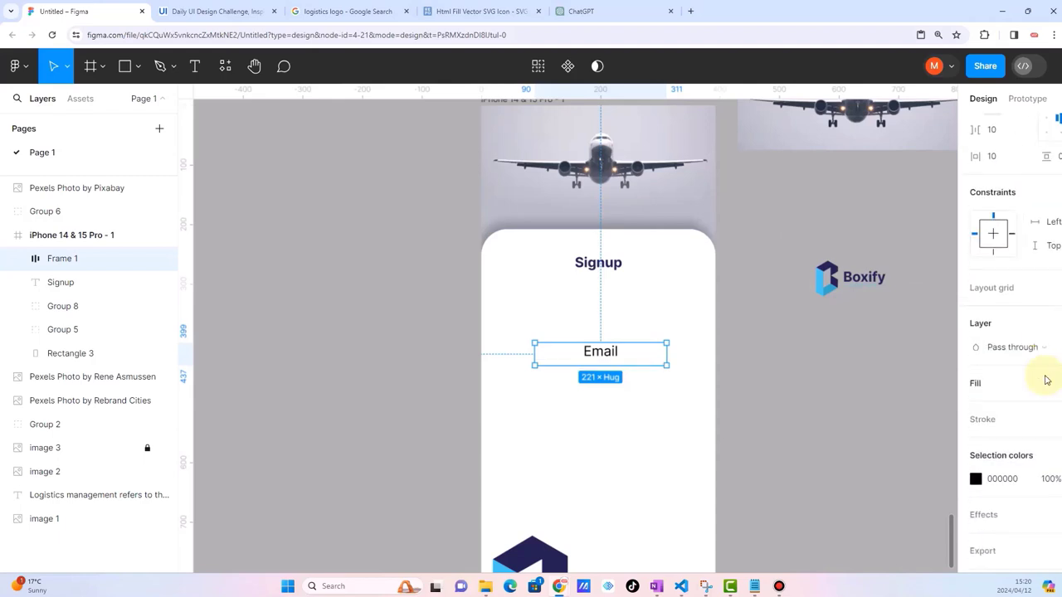
pyautogui.click(1046, 383)
pyautogui.click(977, 404)
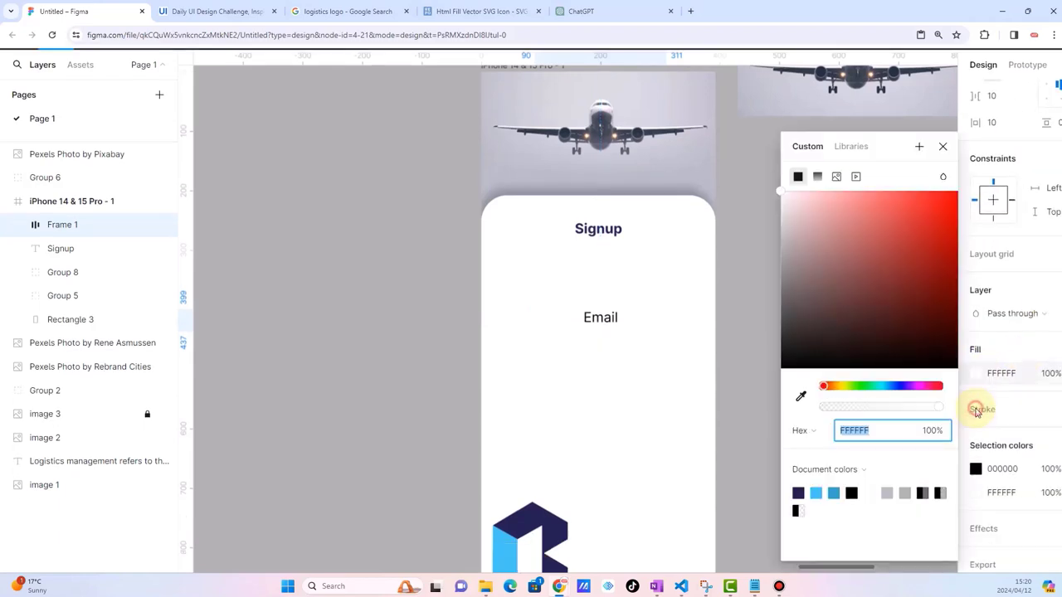
pyautogui.click(800, 396)
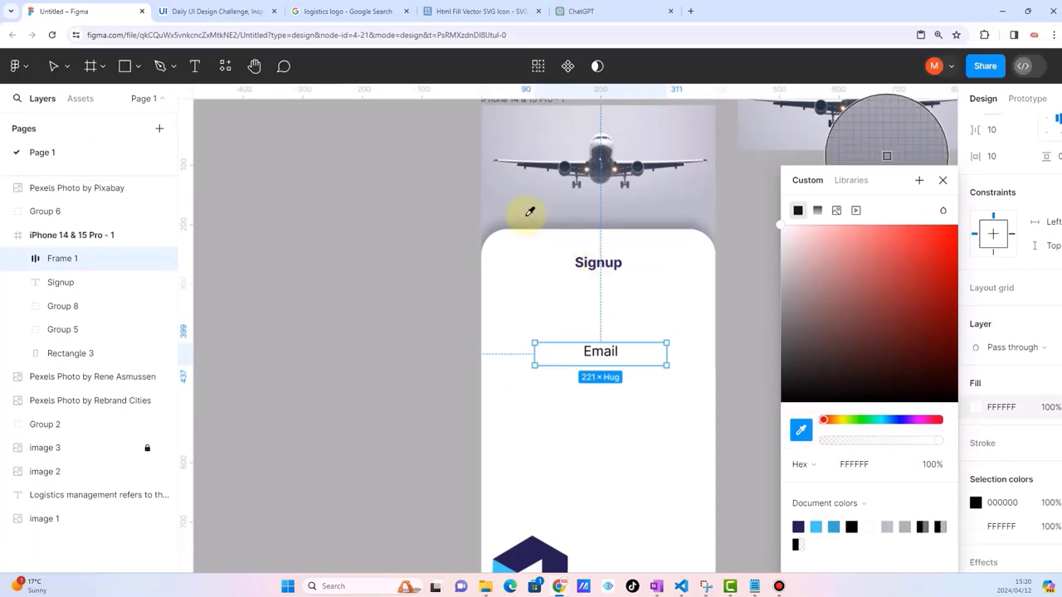
pyautogui.click(539, 177)
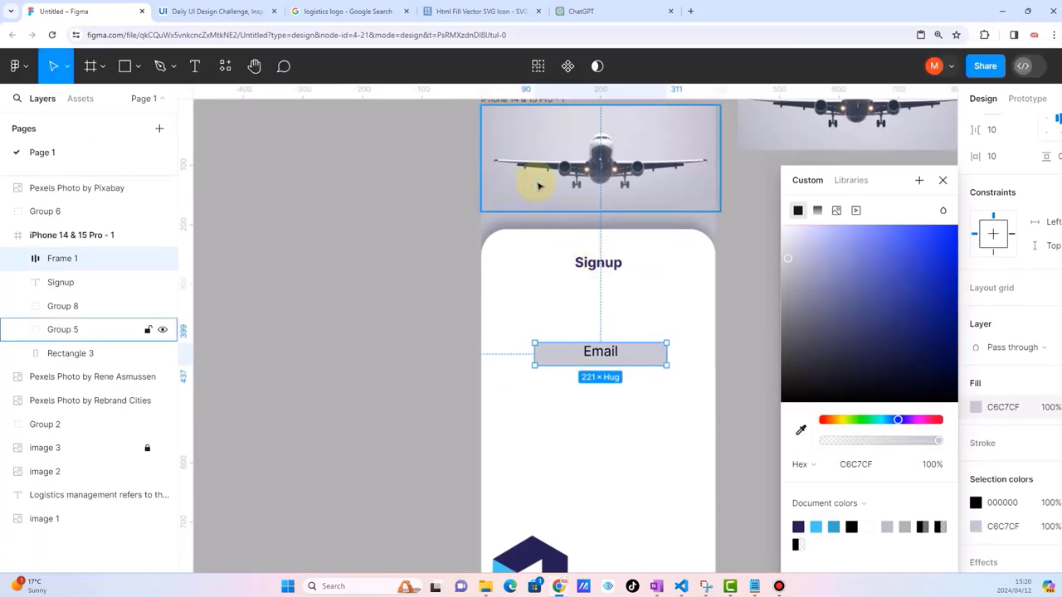
pyautogui.moveTo(789, 264); pyautogui.dragTo(771, 241)
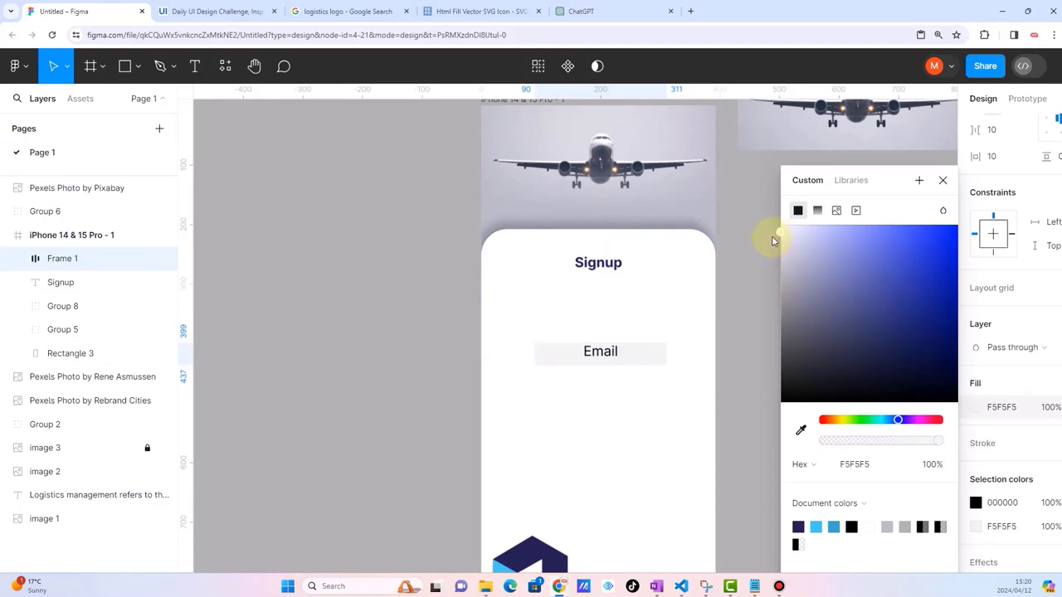
# Step: Resize the Email frame to 281×53, centred at X 60
pyautogui.scroll(2, 676, 303)
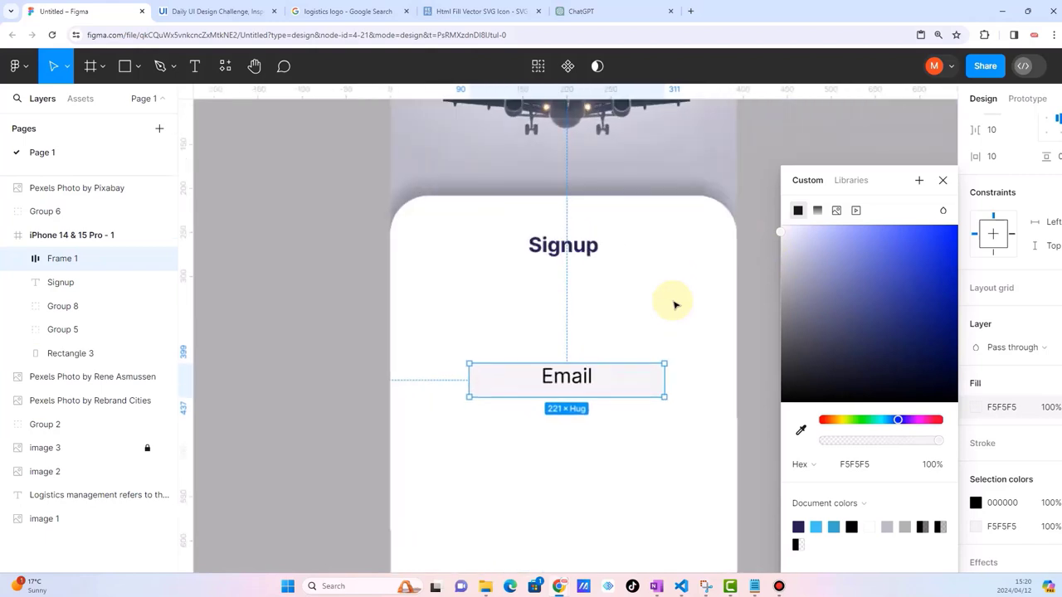
pyautogui.moveTo(606, 351); pyautogui.dragTo(605, 340)
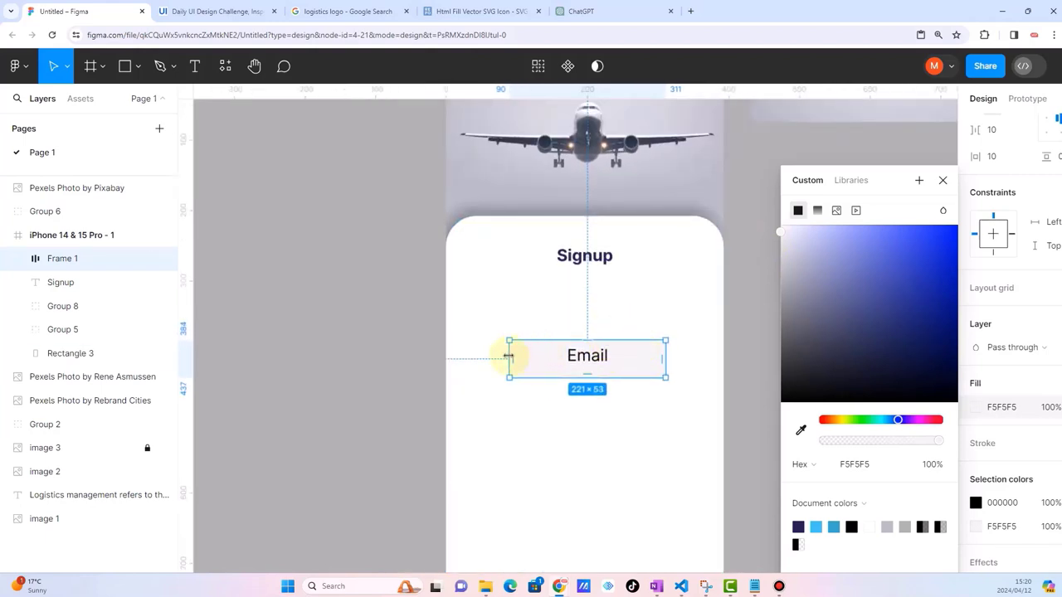
pyautogui.moveTo(508, 356); pyautogui.dragTo(566, 361)
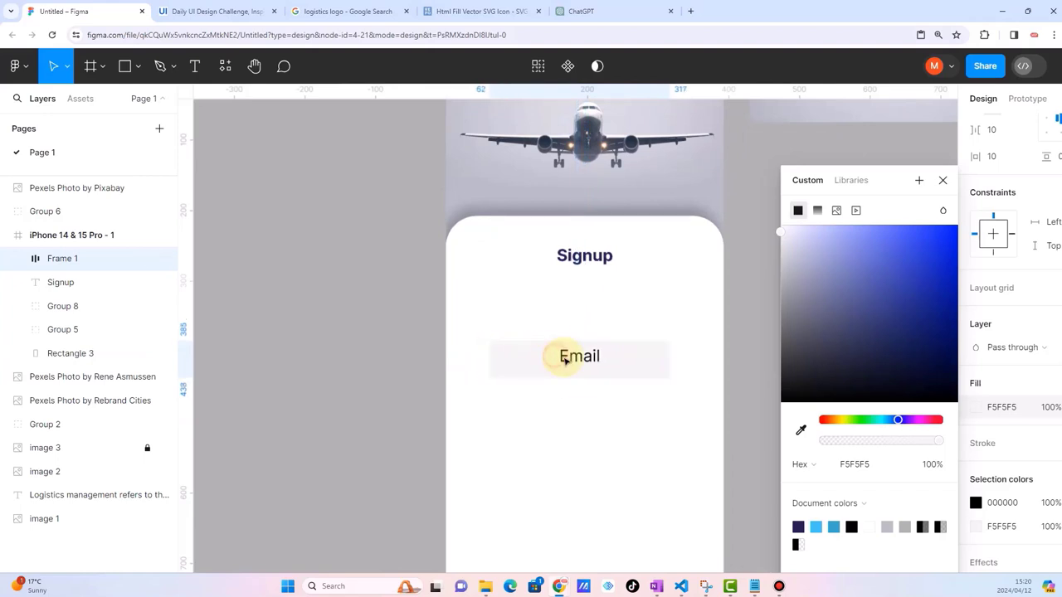
pyautogui.moveTo(679, 363); pyautogui.dragTo(699, 360)
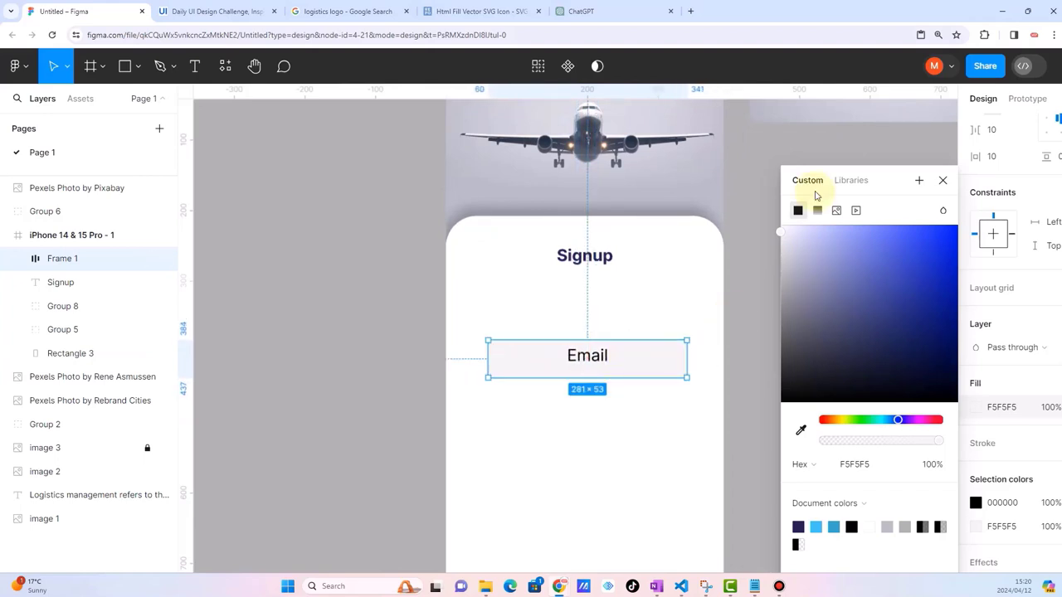
pyautogui.click(813, 135)
pyautogui.click(662, 352)
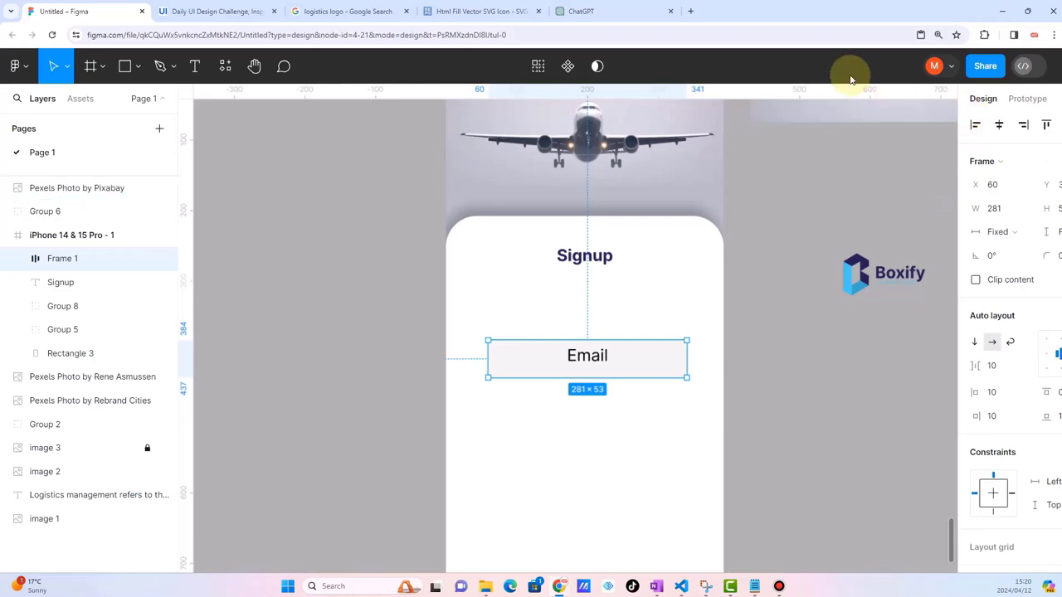
pyautogui.doubleClick(892, 10)
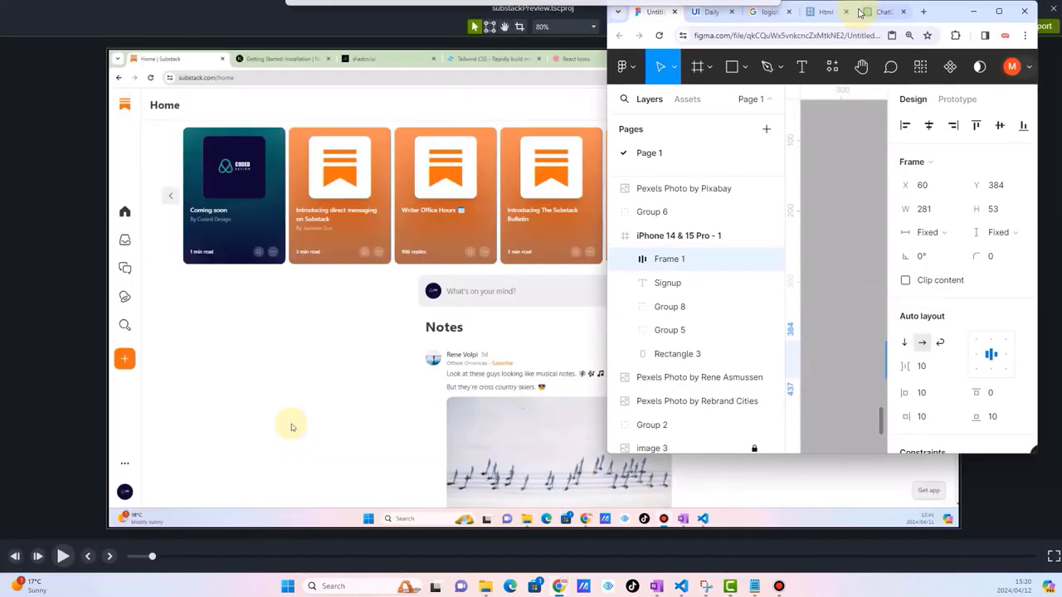
pyautogui.click(998, 12)
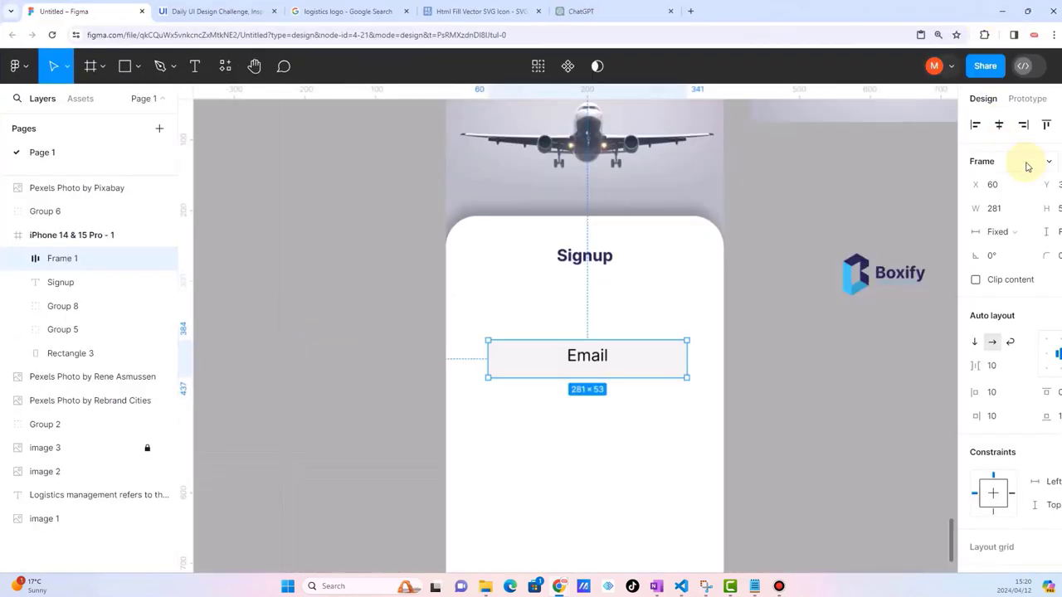
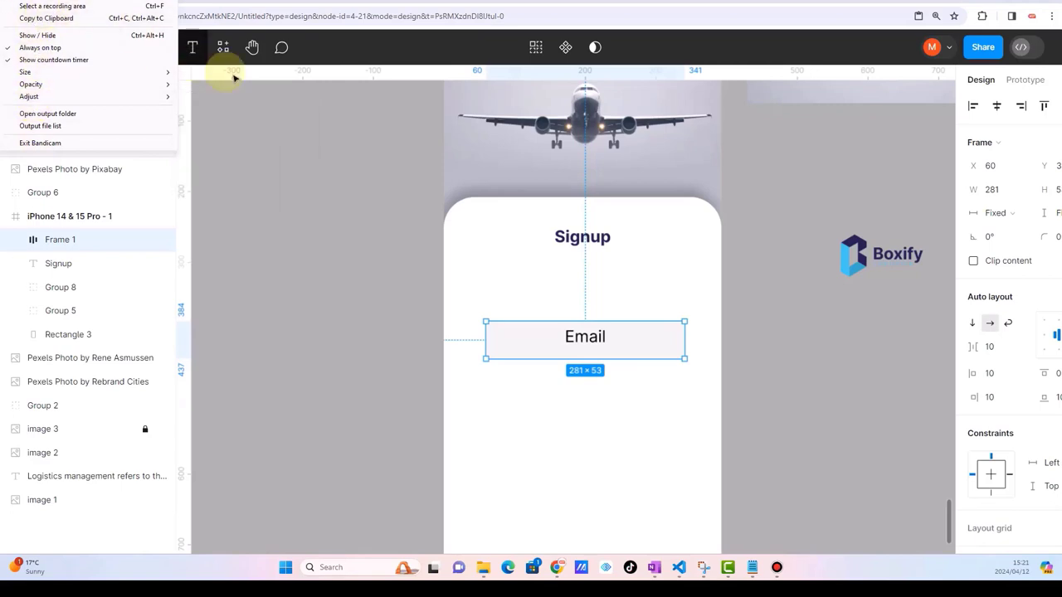
# Step: Select the Email field and set its corner radius to 10
pyautogui.click(292, 123)
pyautogui.click(585, 184)
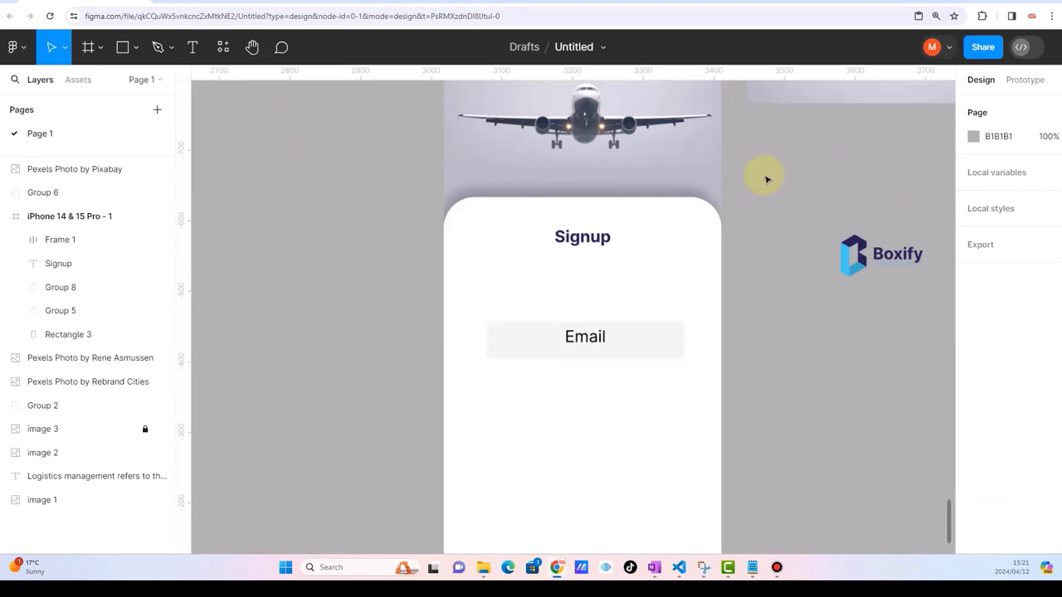
pyautogui.click(780, 169)
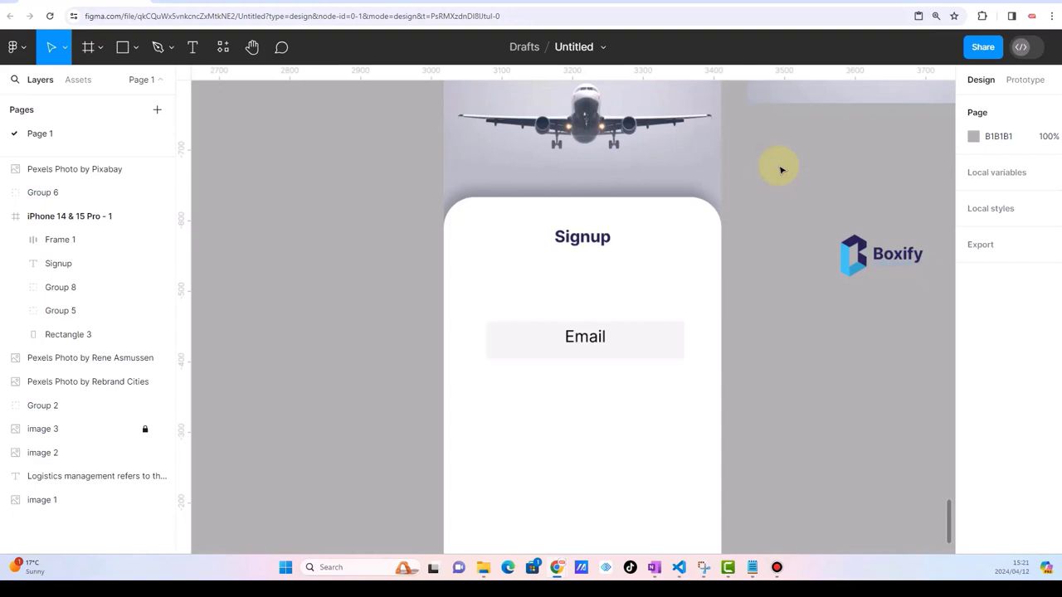
pyautogui.click(604, 337)
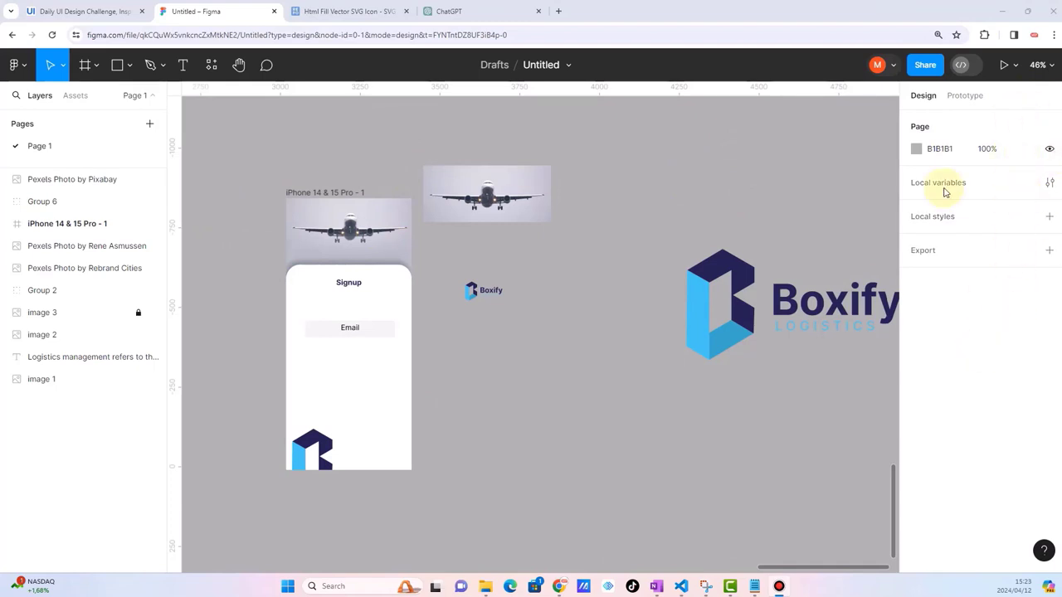
pyautogui.click(359, 333)
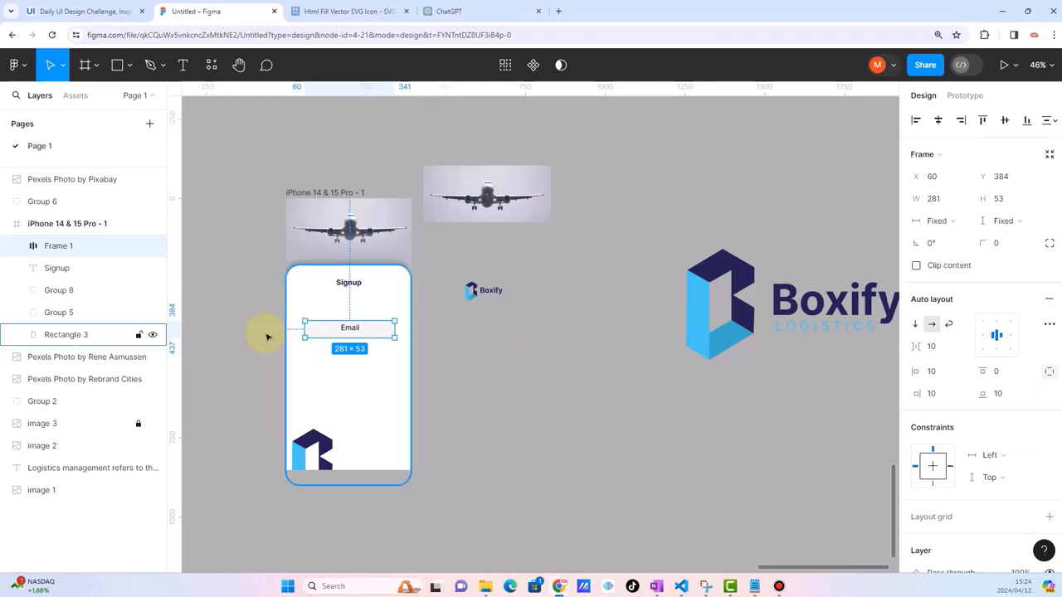
pyautogui.keyDown('ctrl'); pyautogui.scroll(4, 267, 334); pyautogui.keyUp('ctrl')
pyautogui.keyDown('ctrl'); pyautogui.scroll(1, 267, 334); pyautogui.keyUp('ctrl')
pyautogui.keyDown('ctrl'); pyautogui.scroll(2, 451, 294); pyautogui.keyUp('ctrl')
pyautogui.keyDown('ctrl'); pyautogui.scroll(2, 451, 290); pyautogui.keyUp('ctrl')
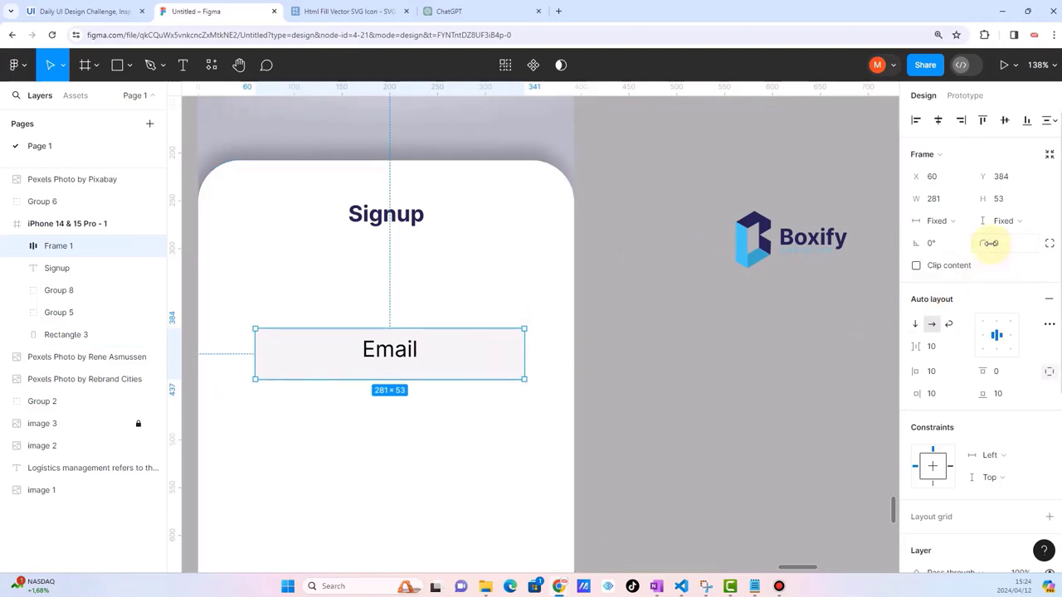
pyautogui.moveTo(989, 244); pyautogui.dragTo(1028, 243)
pyautogui.click(995, 246)
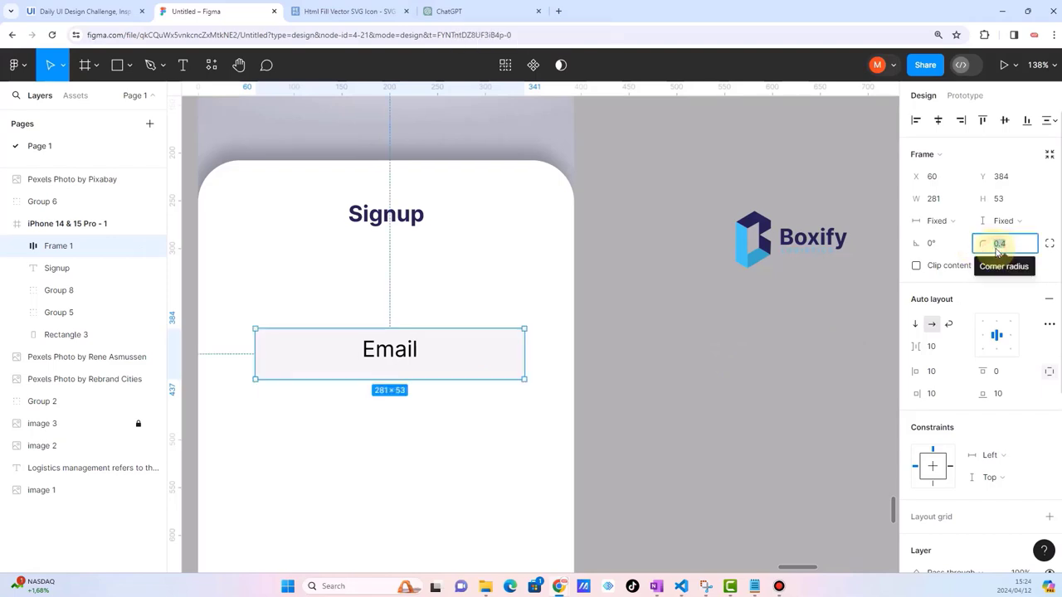
pyautogui.write('10')
pyautogui.press('Return')
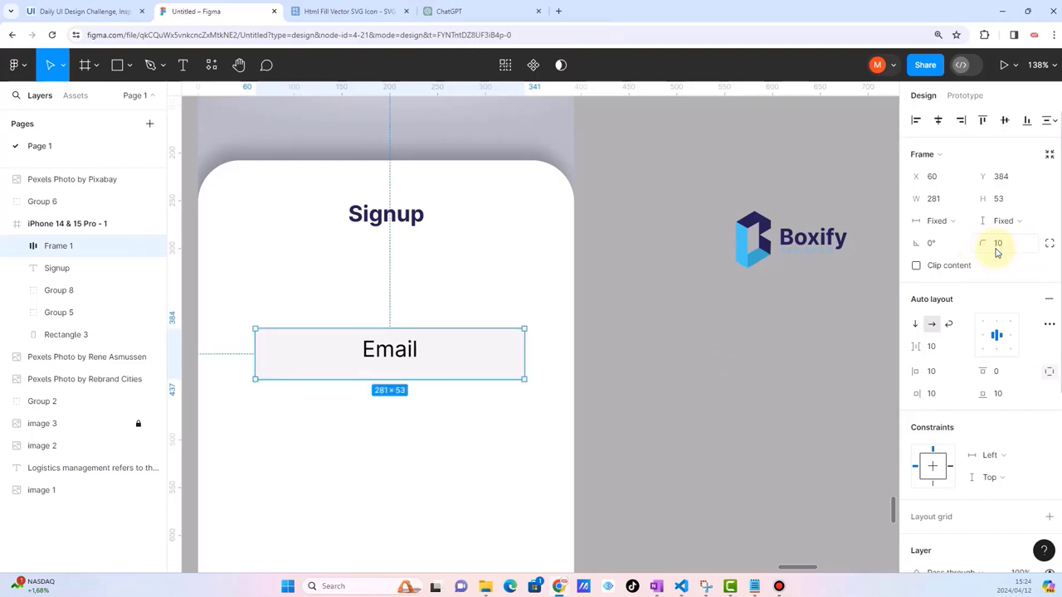
# Step: Give the Email field a pale grey-blue D4DBE3 fill at 28% opacity
pyautogui.click(680, 312)
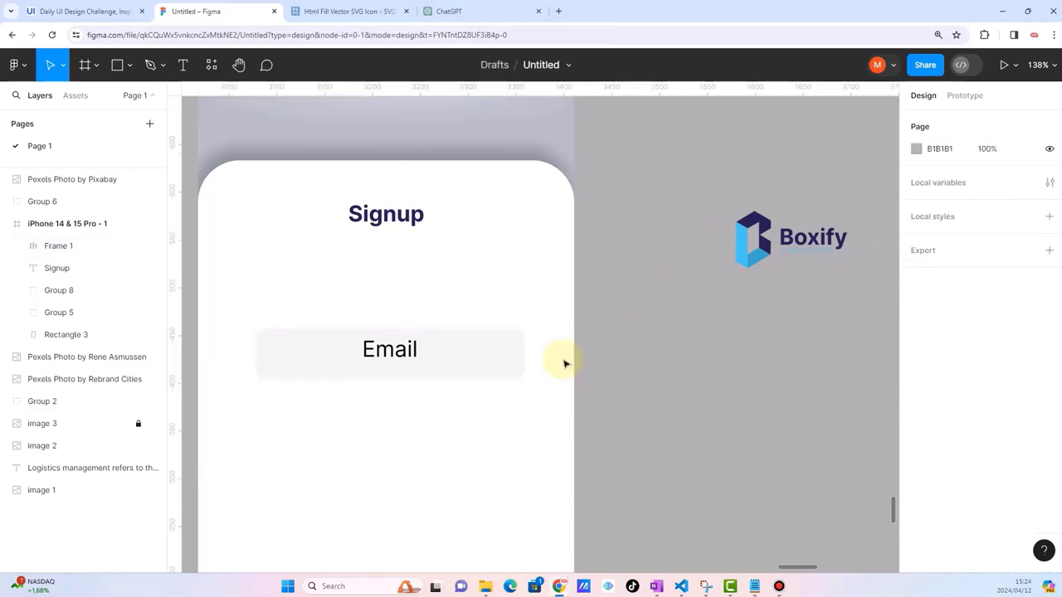
pyautogui.click(512, 361)
pyautogui.keyDown('ctrl'); pyautogui.scroll(-3, 513, 358); pyautogui.keyUp('ctrl')
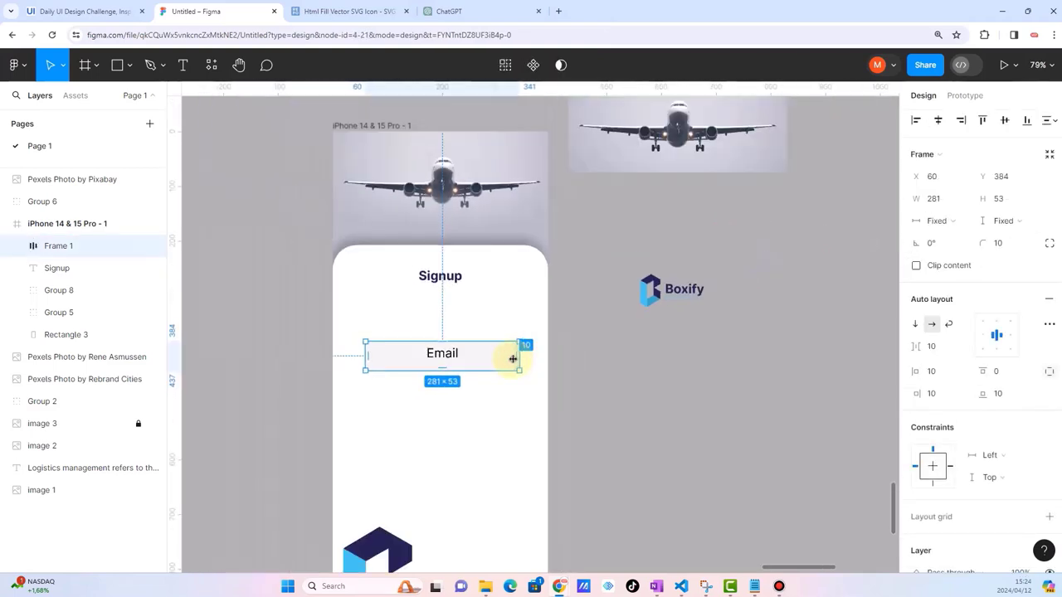
pyautogui.click(609, 374)
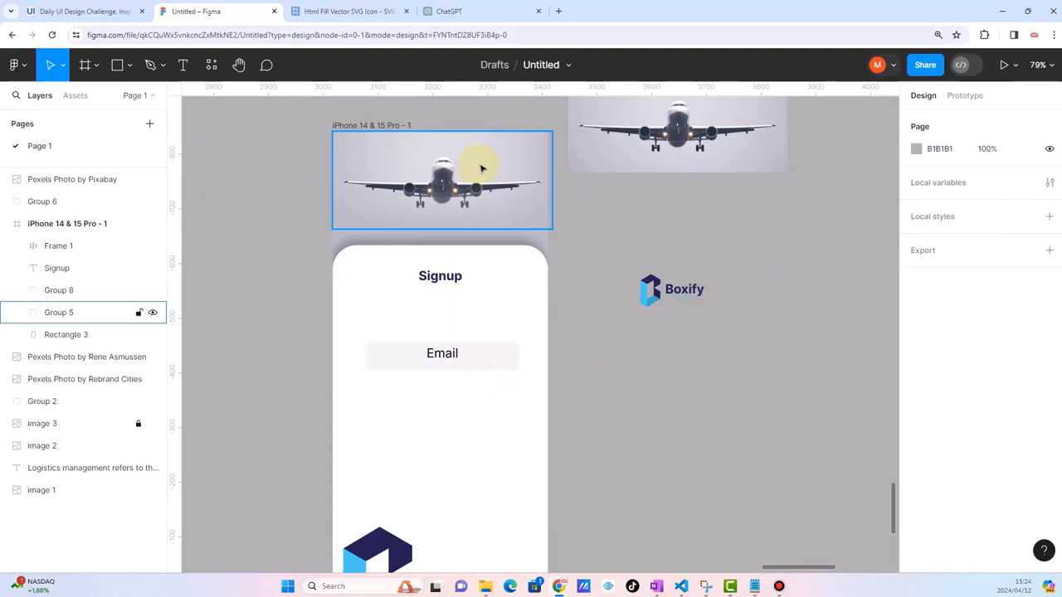
pyautogui.click(481, 349)
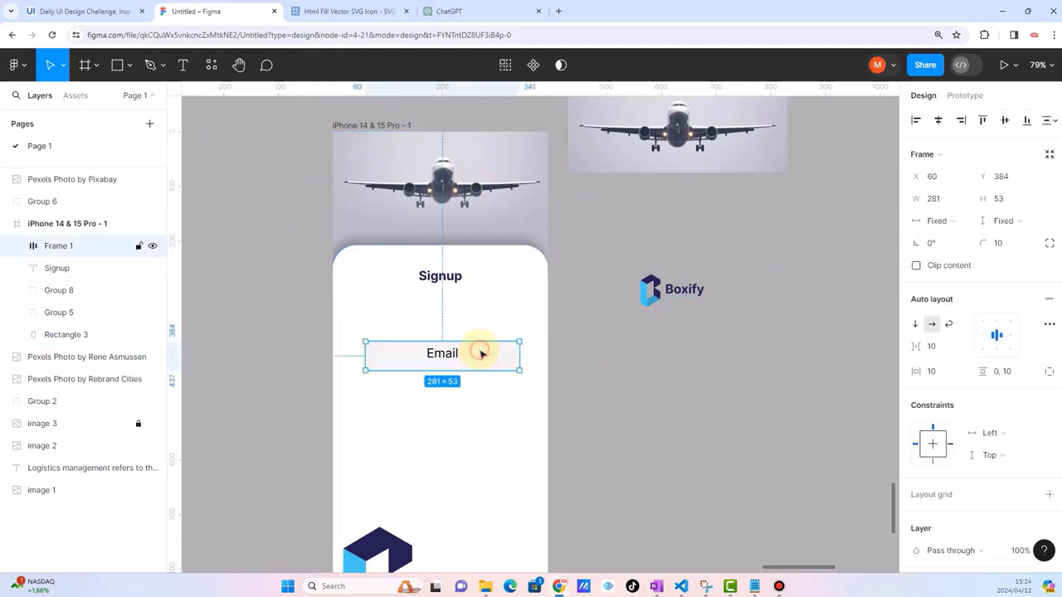
pyautogui.scroll(-5, 945, 324)
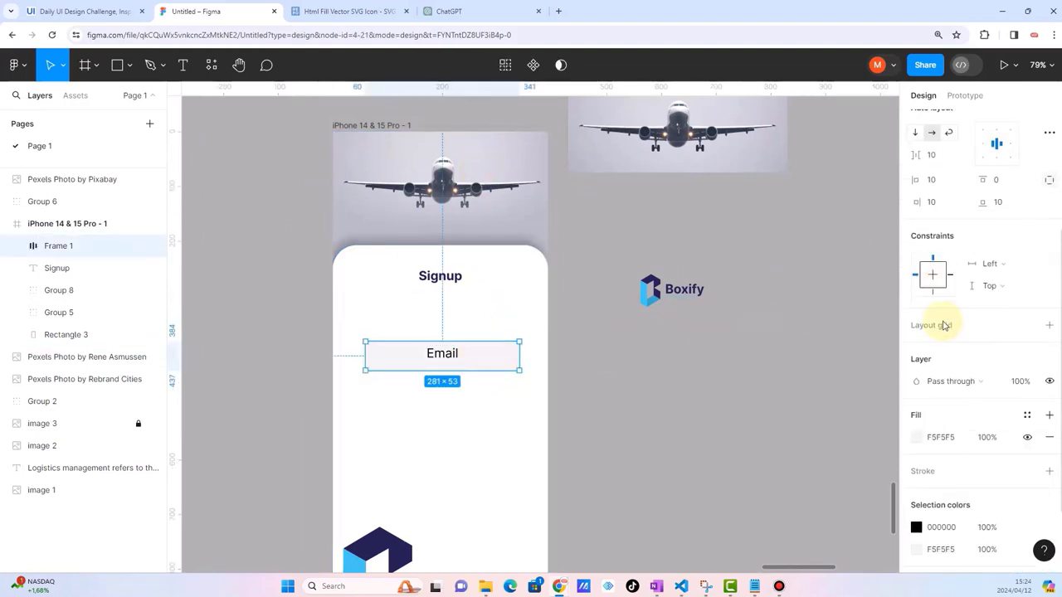
pyautogui.click(915, 417)
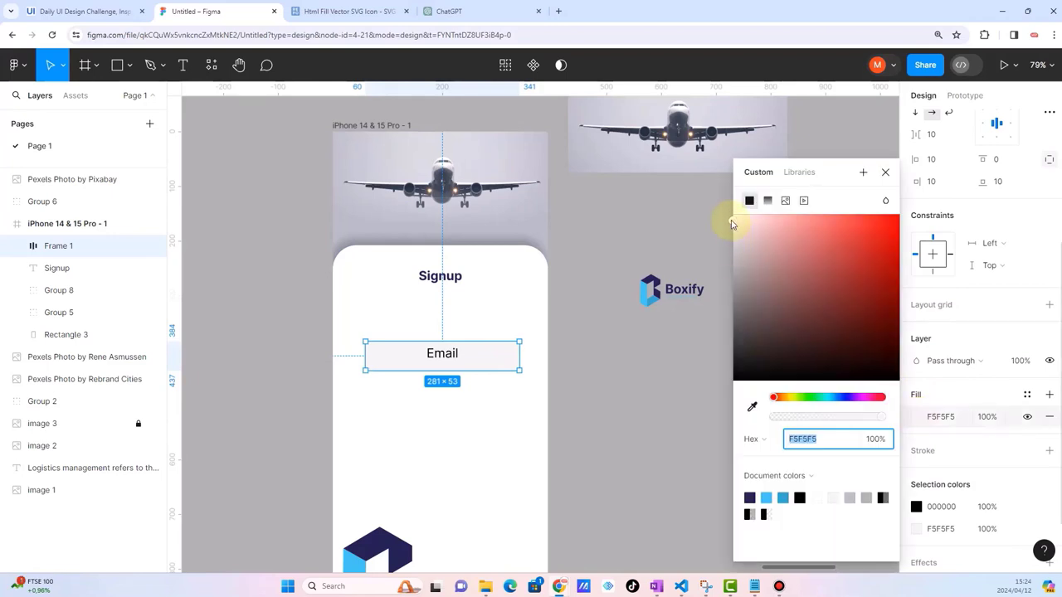
pyautogui.moveTo(734, 221); pyautogui.dragTo(705, 219)
pyautogui.moveTo(703, 224); pyautogui.dragTo(704, 230)
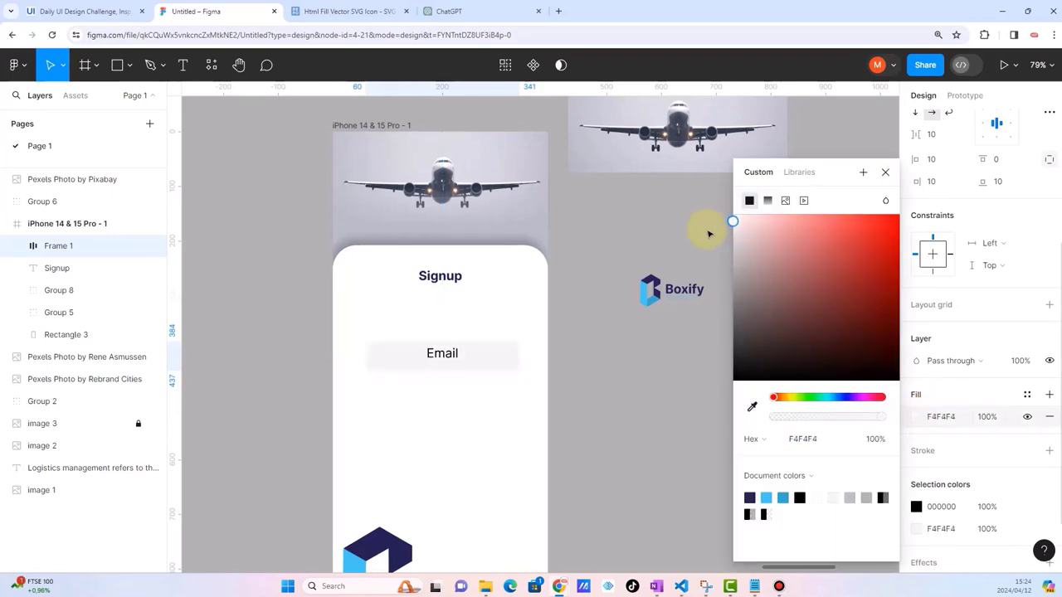
pyautogui.click(888, 240)
pyautogui.moveTo(880, 296); pyautogui.dragTo(744, 241)
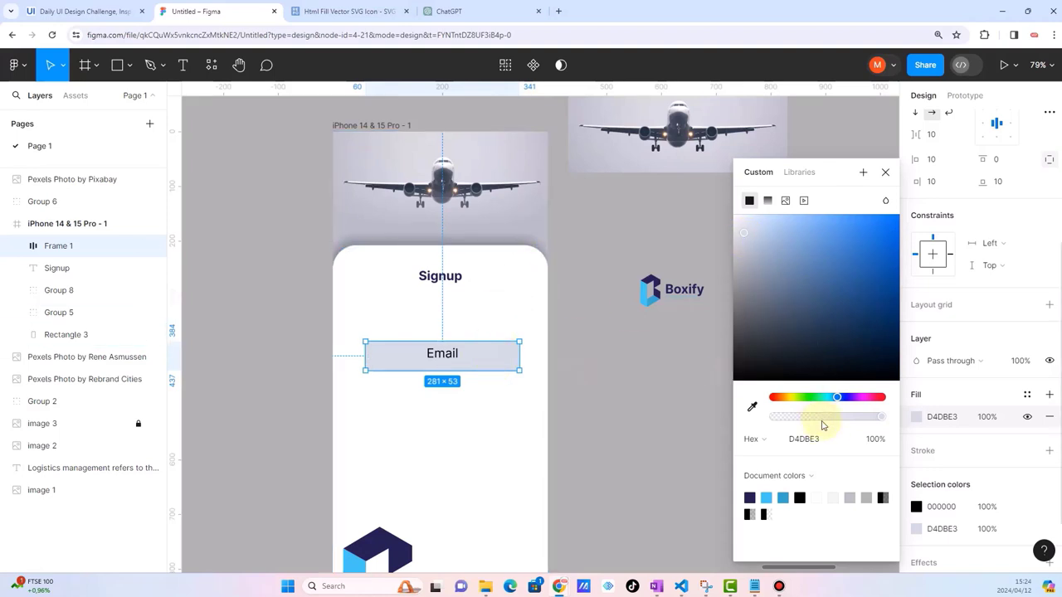
pyautogui.moveTo(879, 420); pyautogui.dragTo(870, 421)
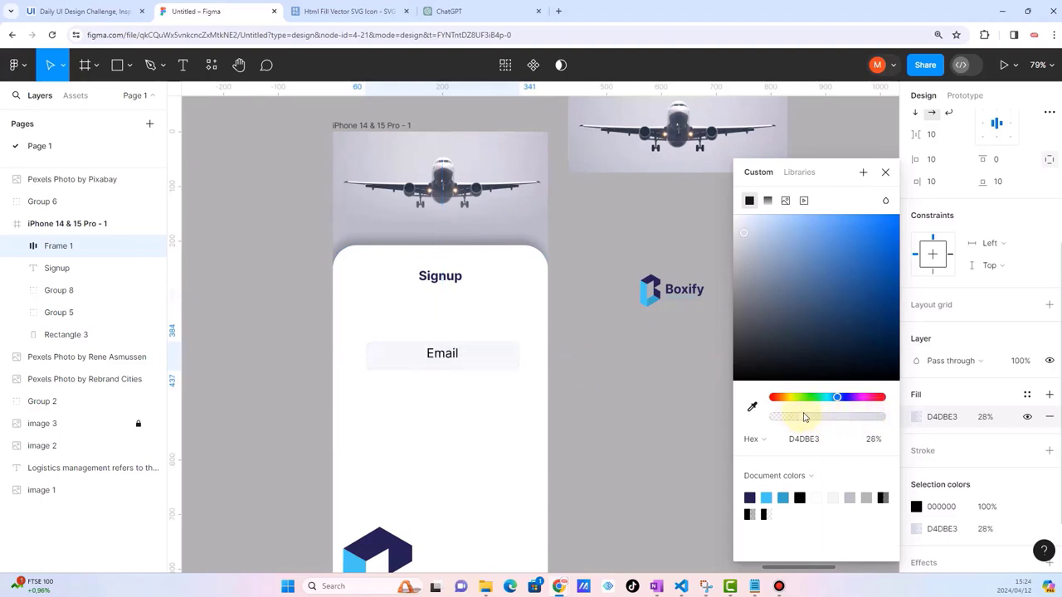
pyautogui.moveTo(803, 417); pyautogui.dragTo(803, 417)
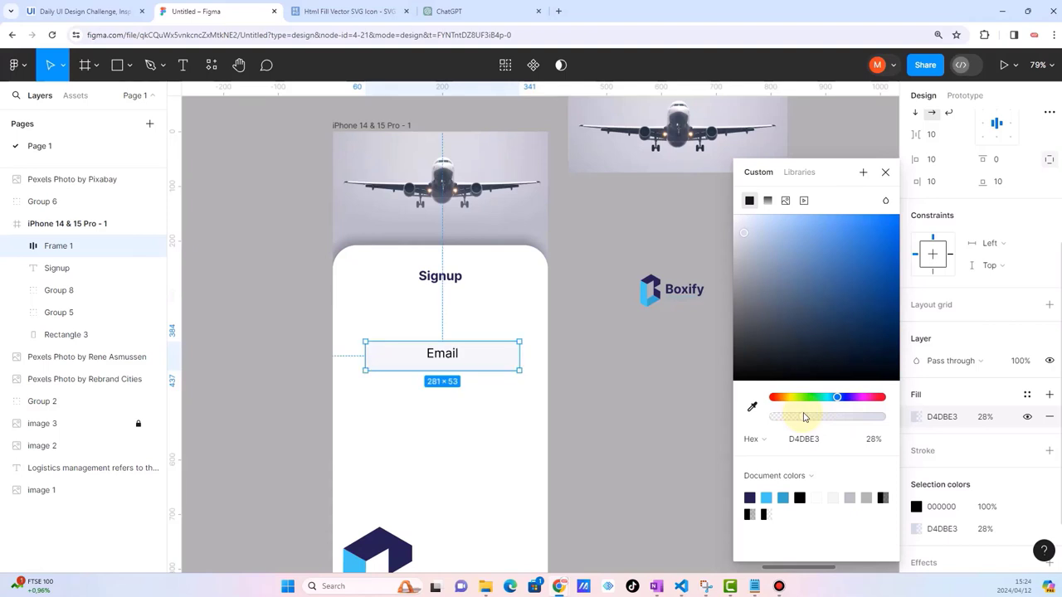
pyautogui.click(586, 370)
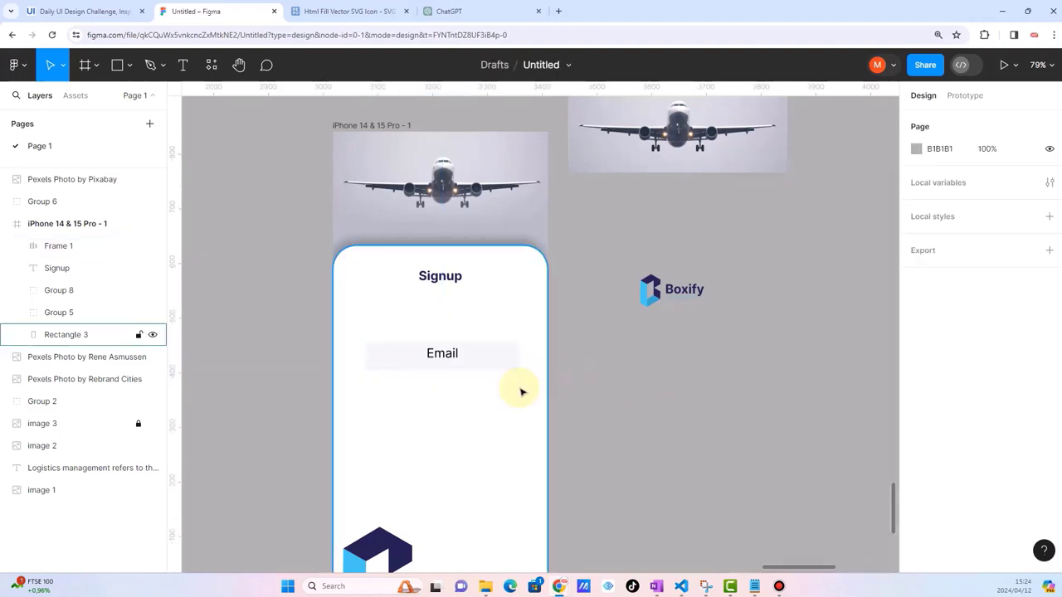
# Step: Nudge the Email field slightly up and to the left
pyautogui.moveTo(473, 354); pyautogui.dragTo(467, 335)
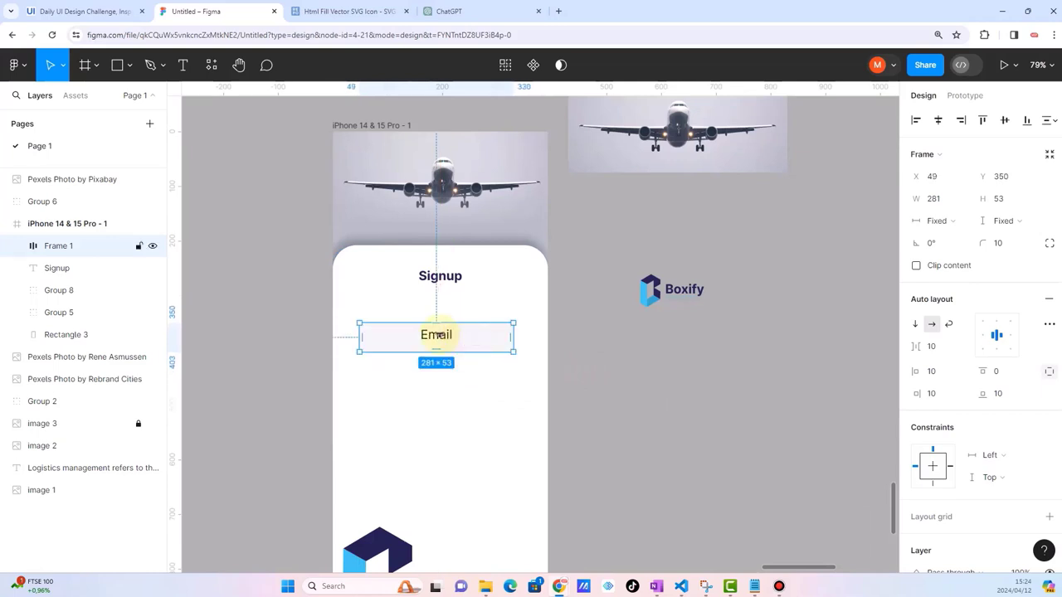
pyautogui.click(996, 337)
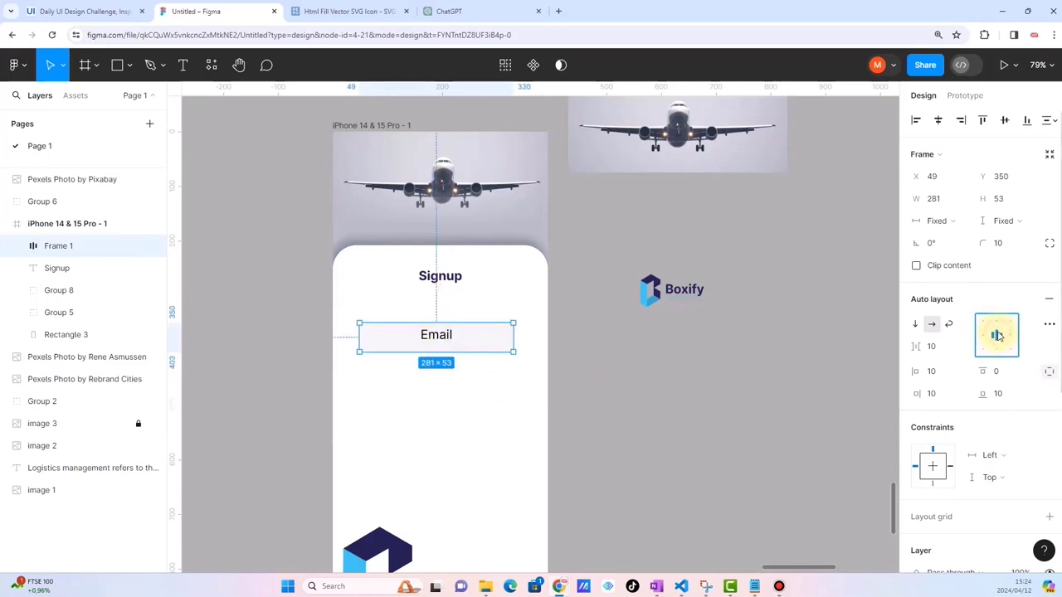
pyautogui.click(436, 336)
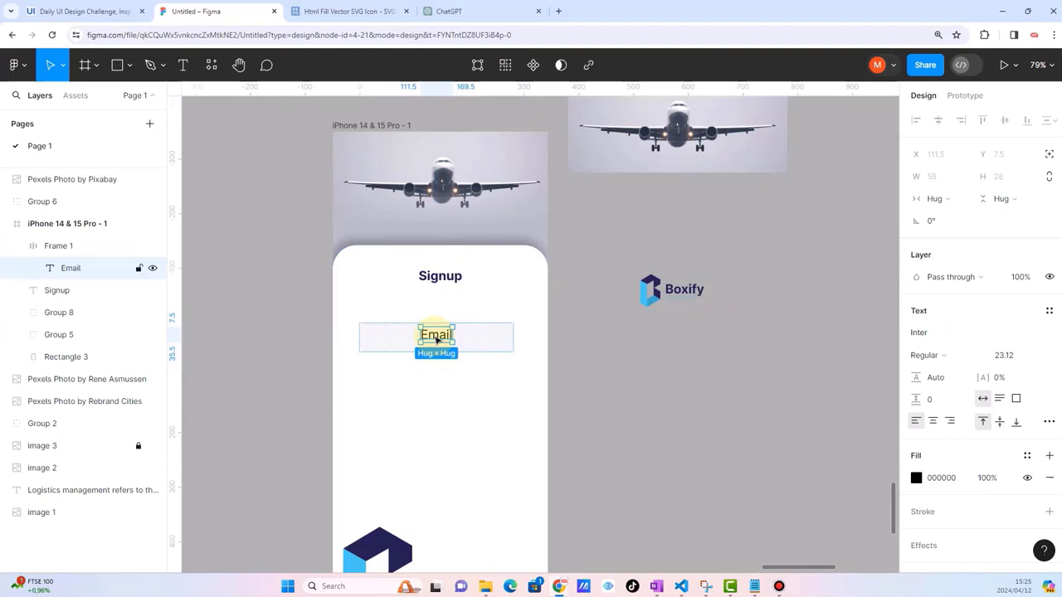
pyautogui.press('Escape')
pyautogui.click(583, 391)
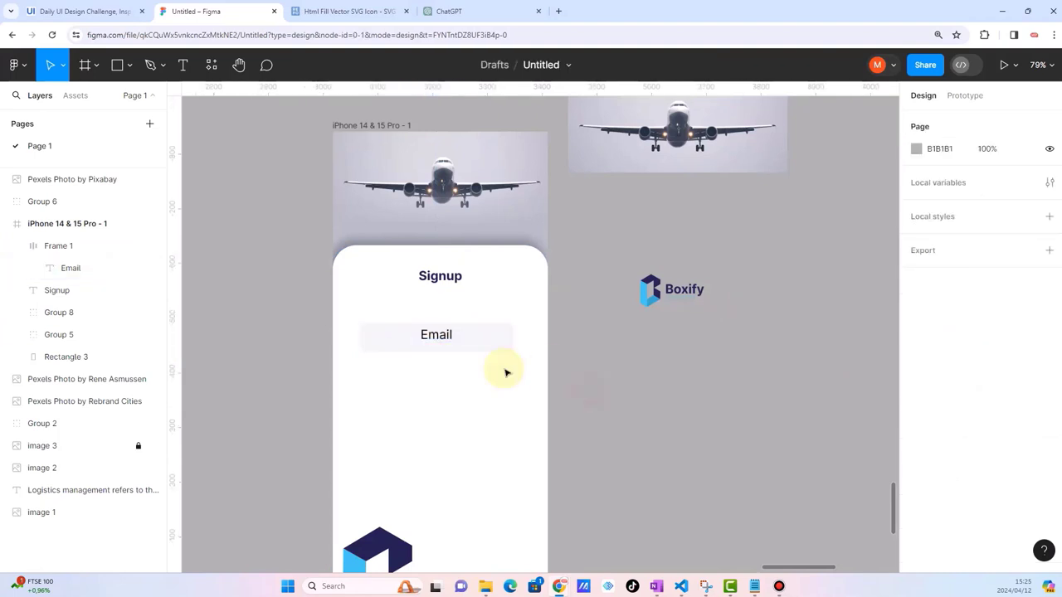
pyautogui.scroll(5, 438, 339)
pyautogui.click(432, 325)
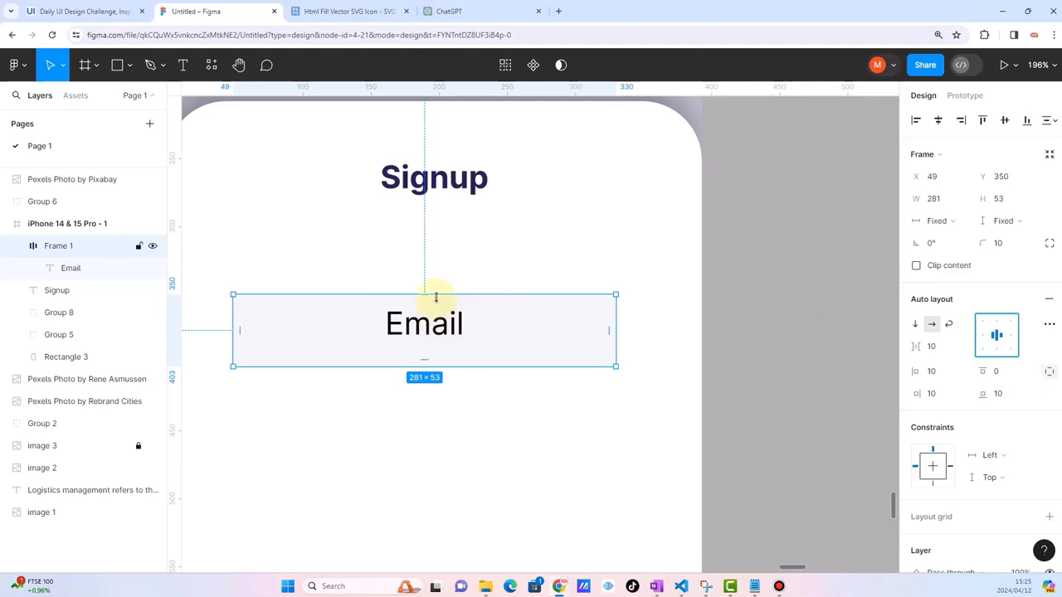
# Step: Shorten the Email field to 281×32 and keep its Email label centre-aligned
pyautogui.moveTo(436, 295)
pyautogui.mouseDown()
pyautogui.moveTo(436, 279)
pyautogui.moveTo(438, 334)
pyautogui.moveTo(438, 324)
pyautogui.mouseUp()
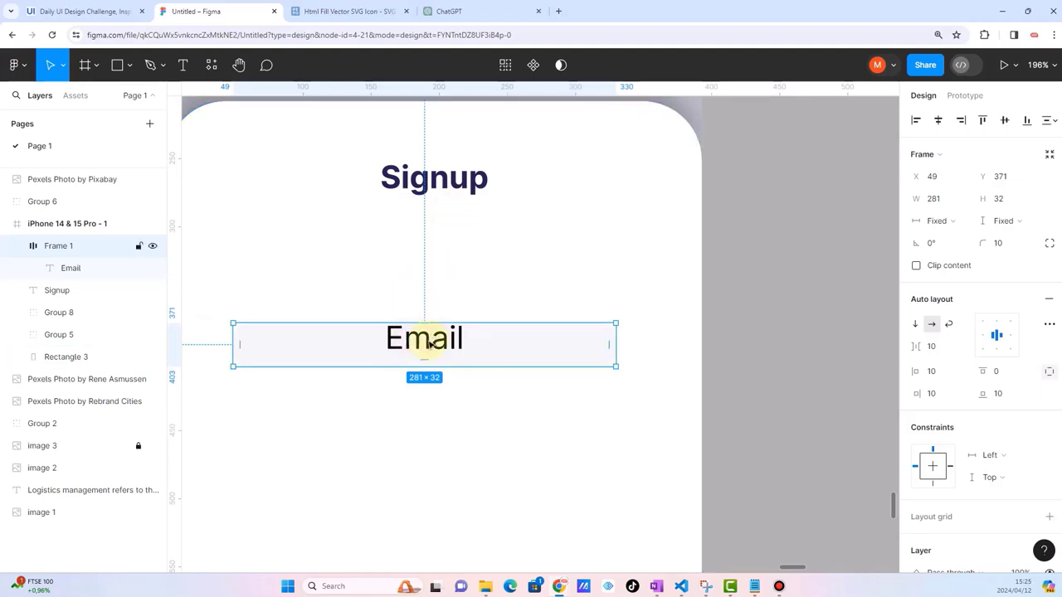
pyautogui.click(984, 334)
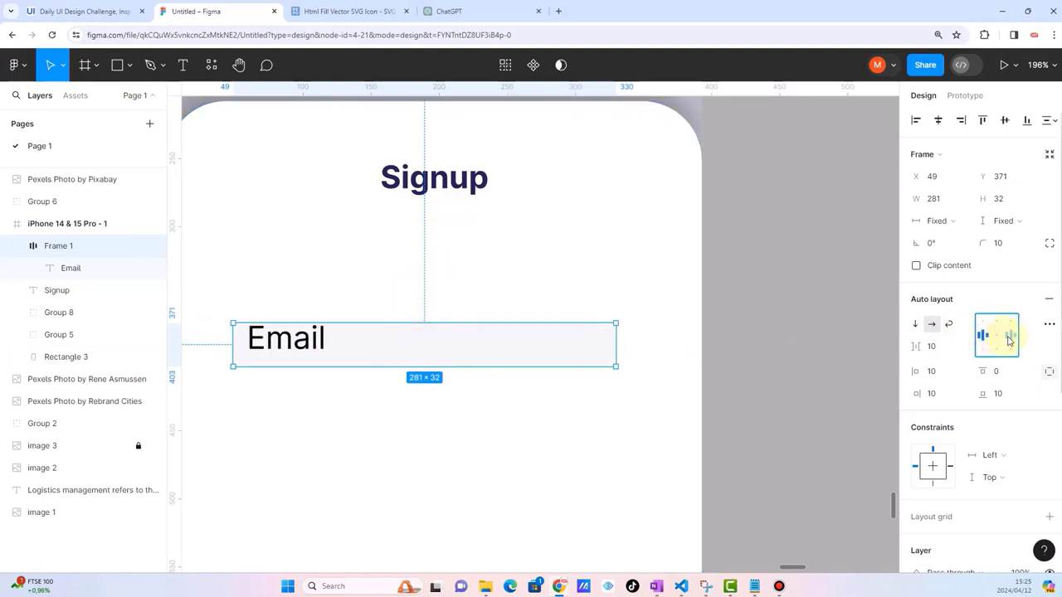
pyautogui.click(1010, 336)
pyautogui.click(998, 337)
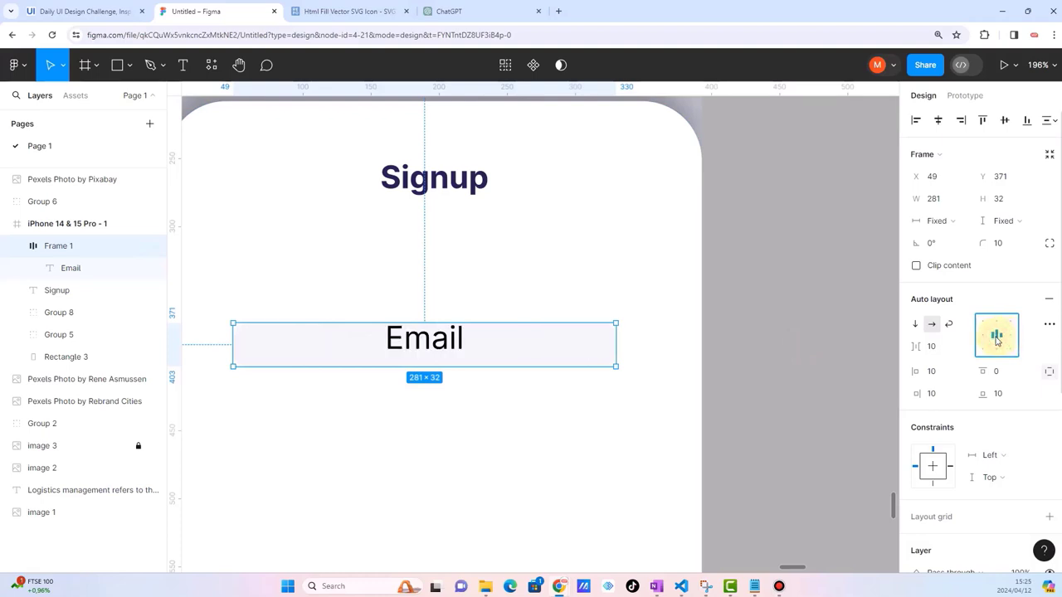
pyautogui.doubleClick(461, 338)
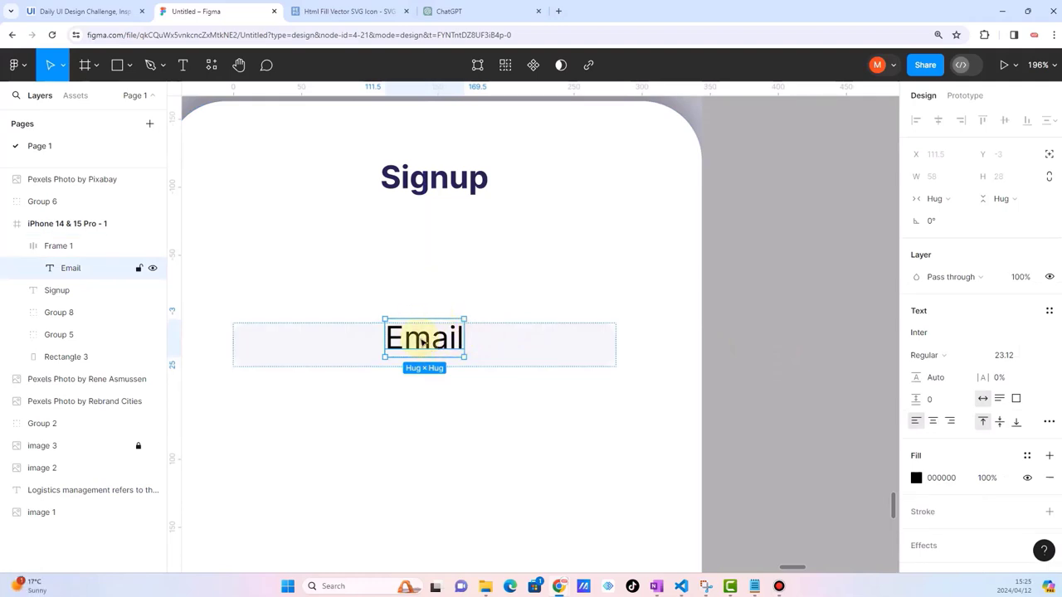
# Step: Make the Email field frame taller, 46 px high
pyautogui.scroll(5, 418, 340)
pyautogui.scroll(3, 419, 336)
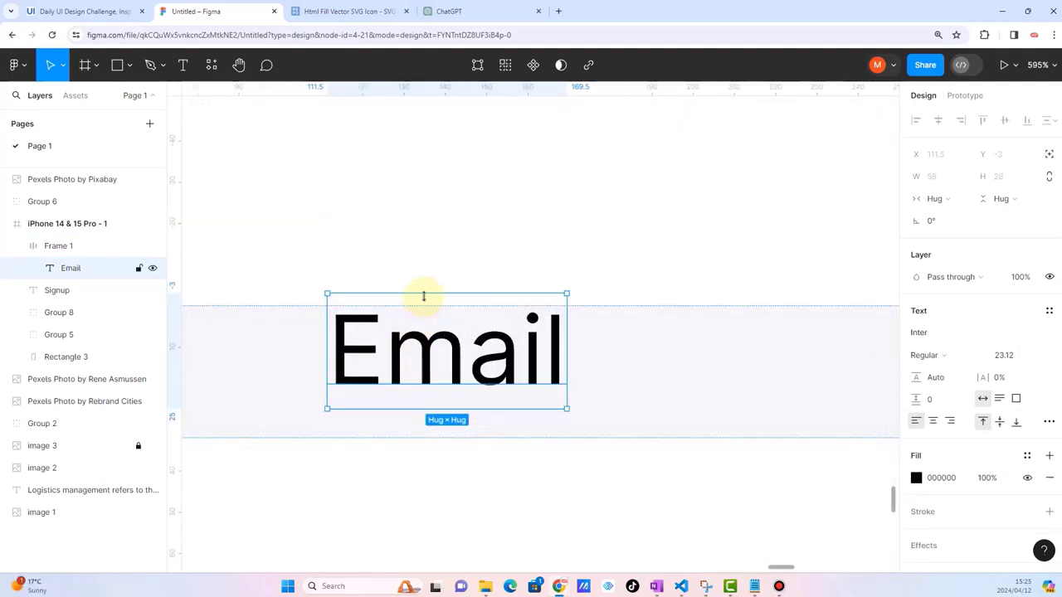
pyautogui.moveTo(424, 296)
pyautogui.mouseDown()
pyautogui.moveTo(426, 338)
pyautogui.moveTo(431, 314)
pyautogui.mouseUp()
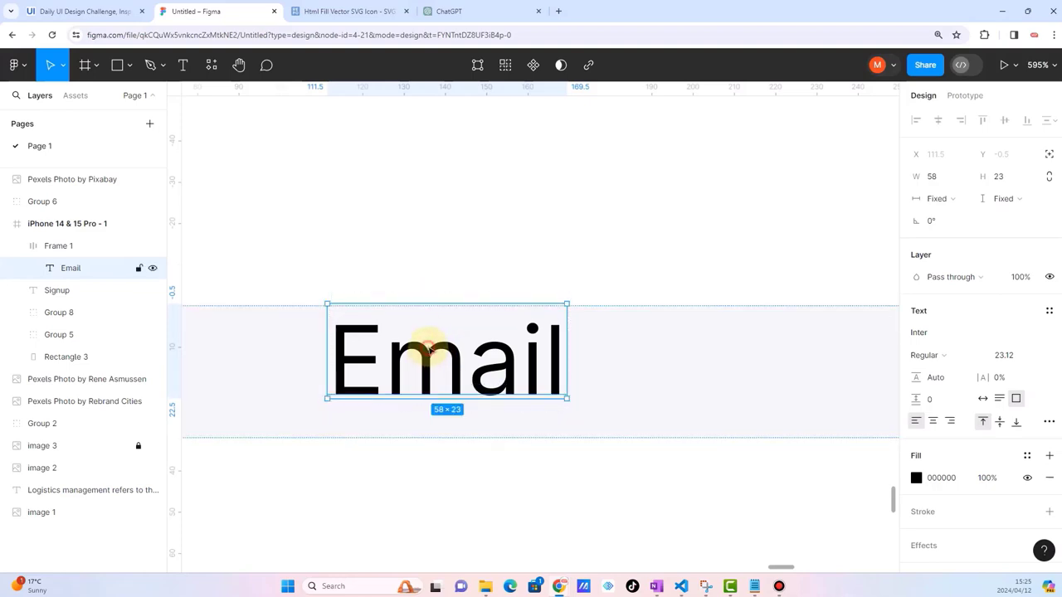
pyautogui.click(525, 272)
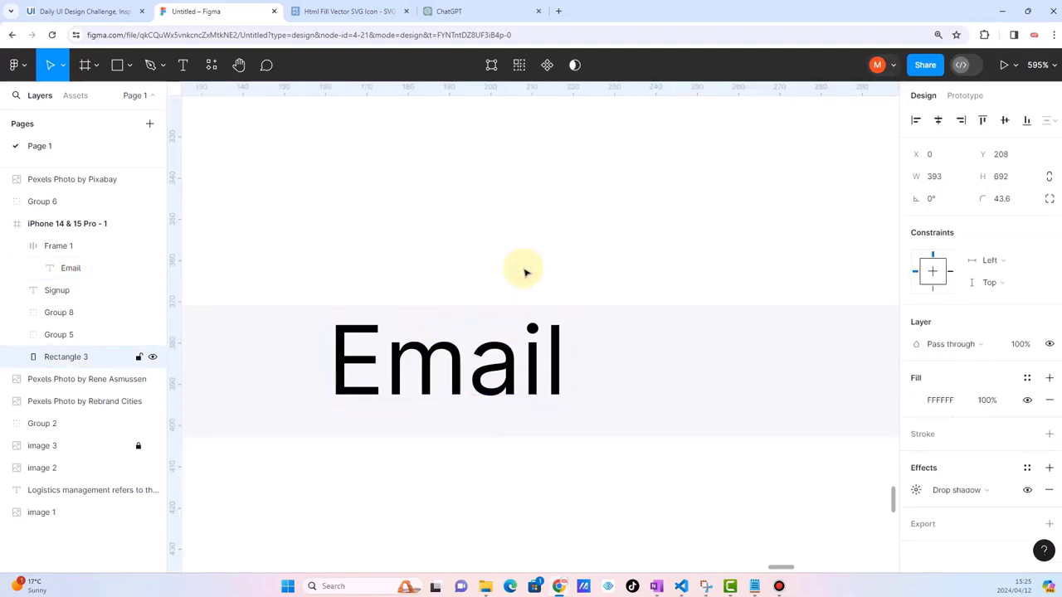
pyautogui.keyDown('ctrl'); pyautogui.scroll(-5, 525, 272); pyautogui.keyUp('ctrl')
pyautogui.rightClick(493, 398)
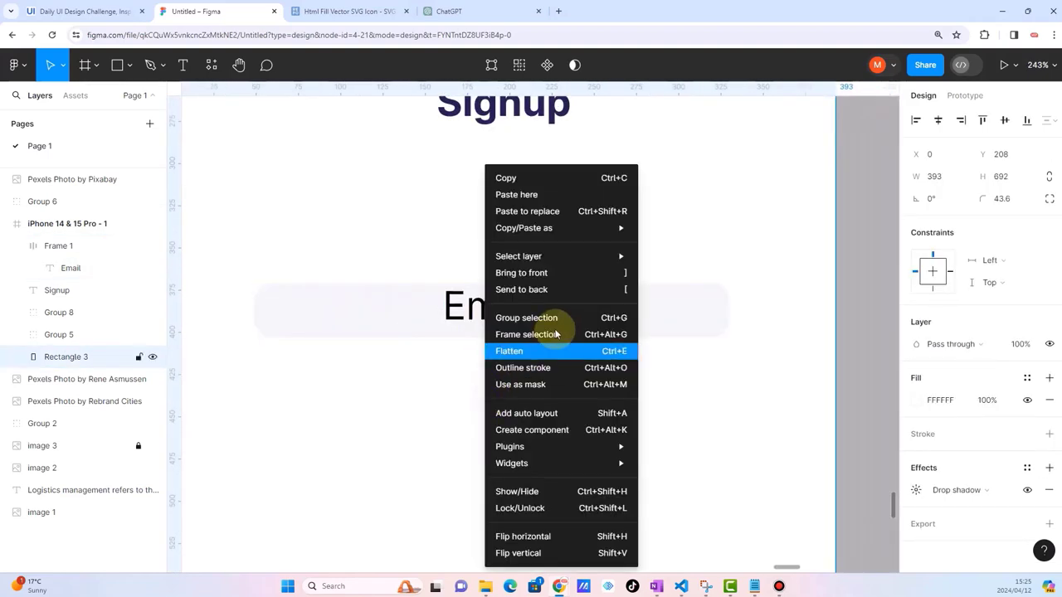
pyautogui.click(450, 307)
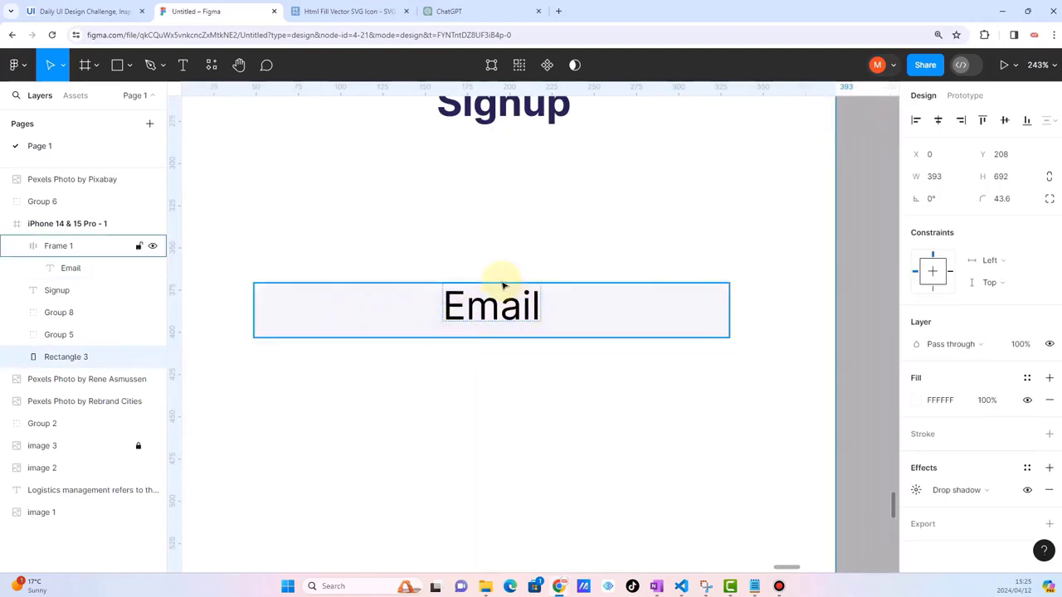
pyautogui.rightClick(398, 287)
pyautogui.click(352, 305)
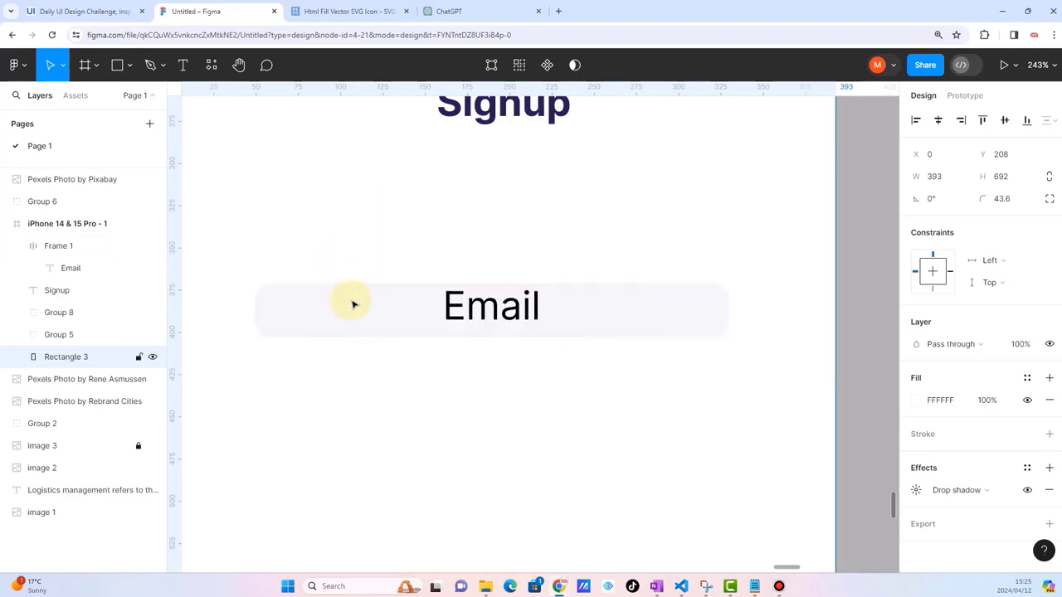
pyautogui.click(380, 293)
pyautogui.moveTo(385, 285); pyautogui.dragTo(391, 260)
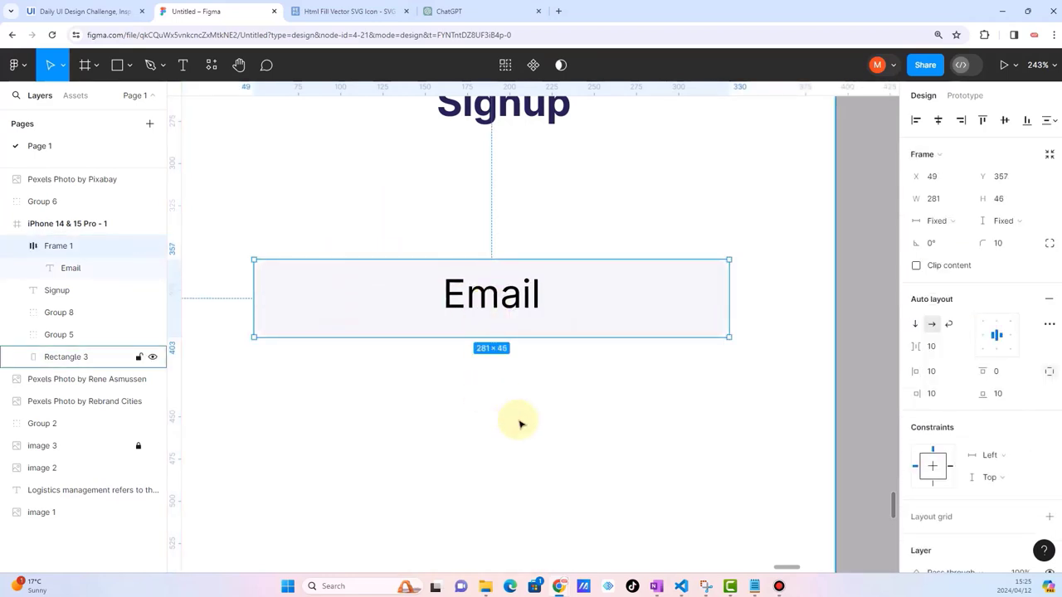
# Step: Scale the Email label down to about 0.65x with the Scale tool
pyautogui.doubleClick(505, 296)
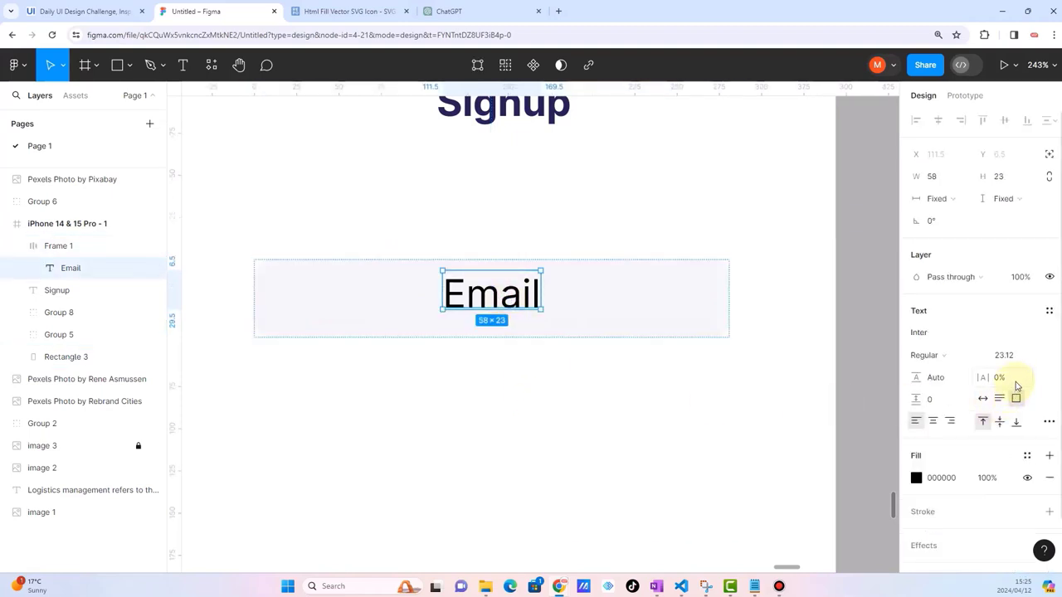
pyautogui.press('k')
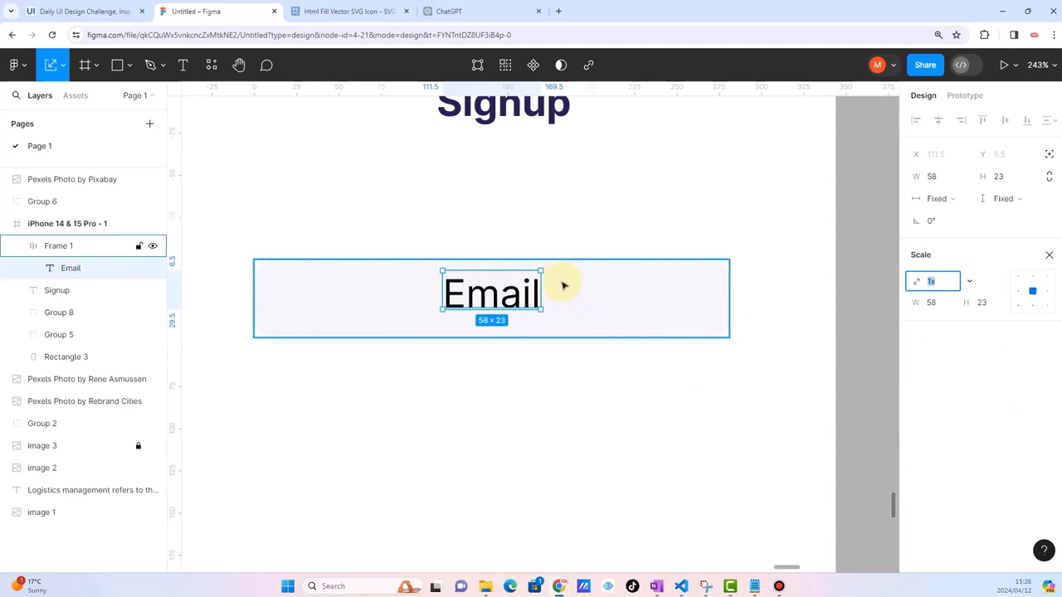
pyautogui.click(543, 267)
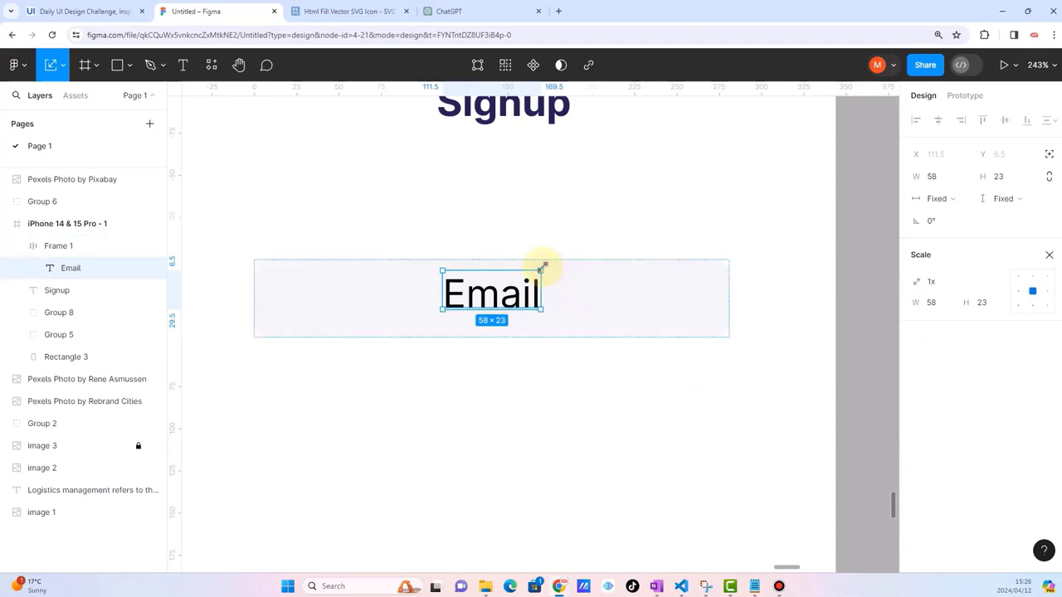
pyautogui.moveTo(542, 267); pyautogui.dragTo(506, 287)
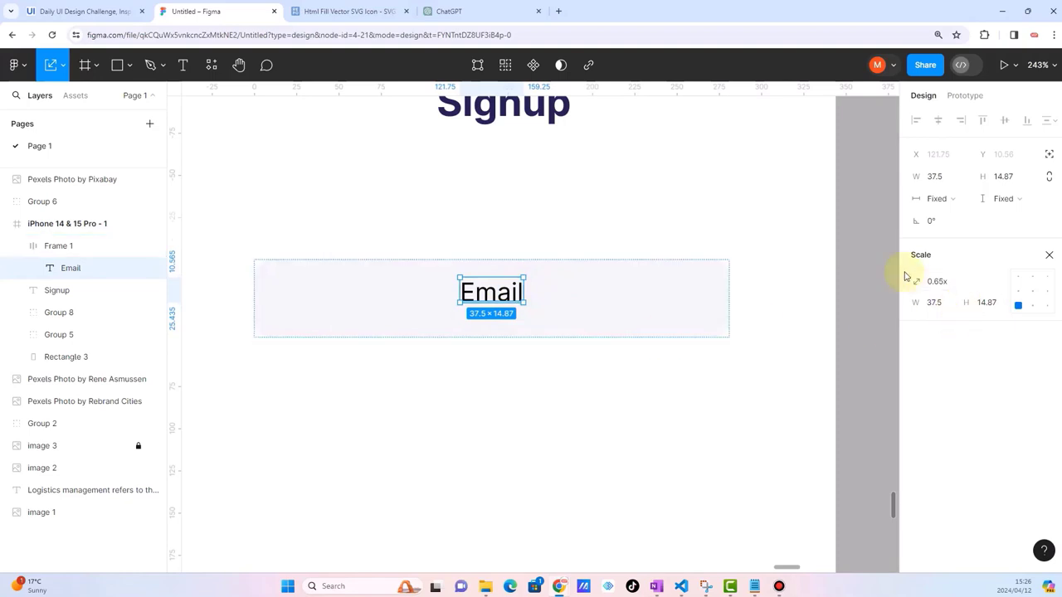
pyautogui.press('v')
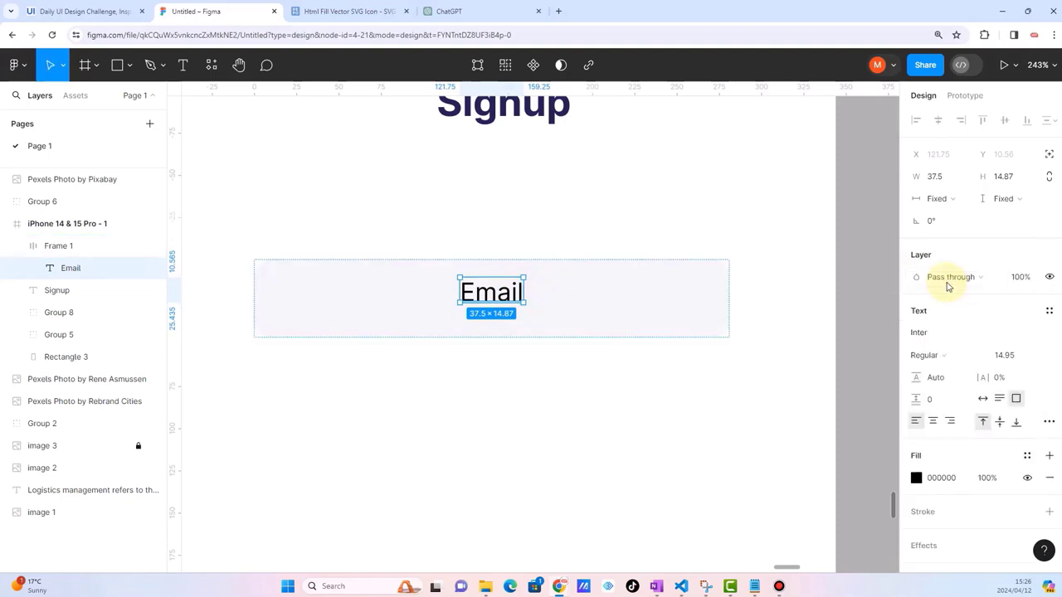
# Step: Colour the Email label light grey so it reads like placeholder text
pyautogui.click(916, 477)
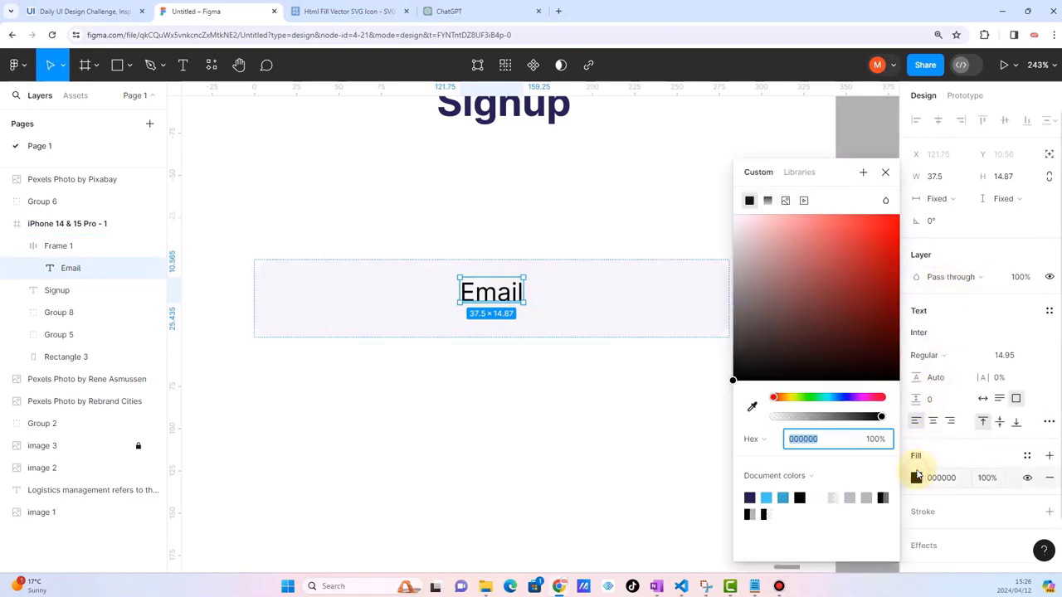
pyautogui.click(752, 406)
pyautogui.click(630, 305)
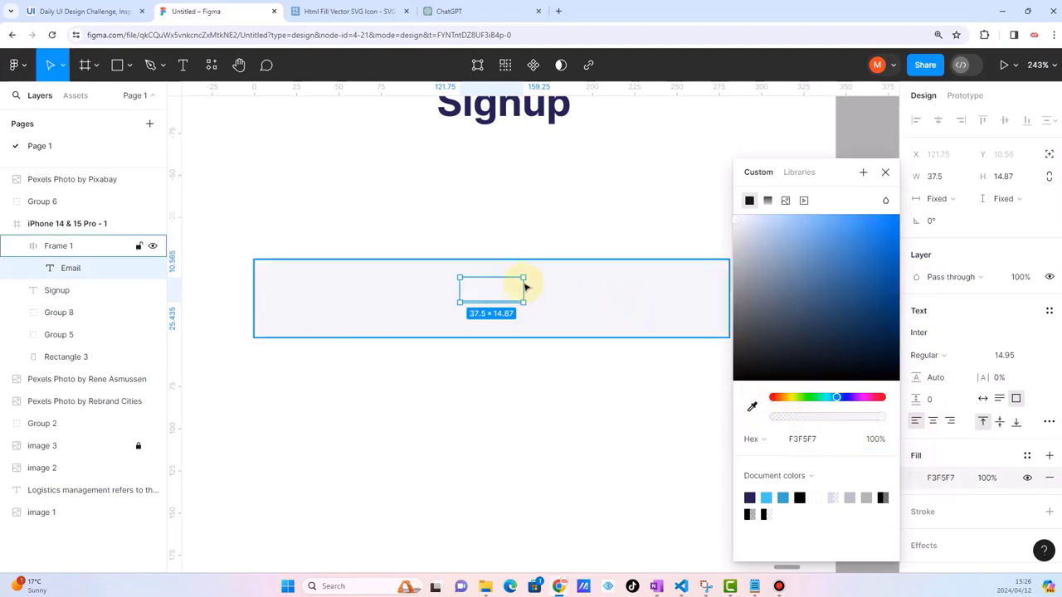
pyautogui.click(733, 220)
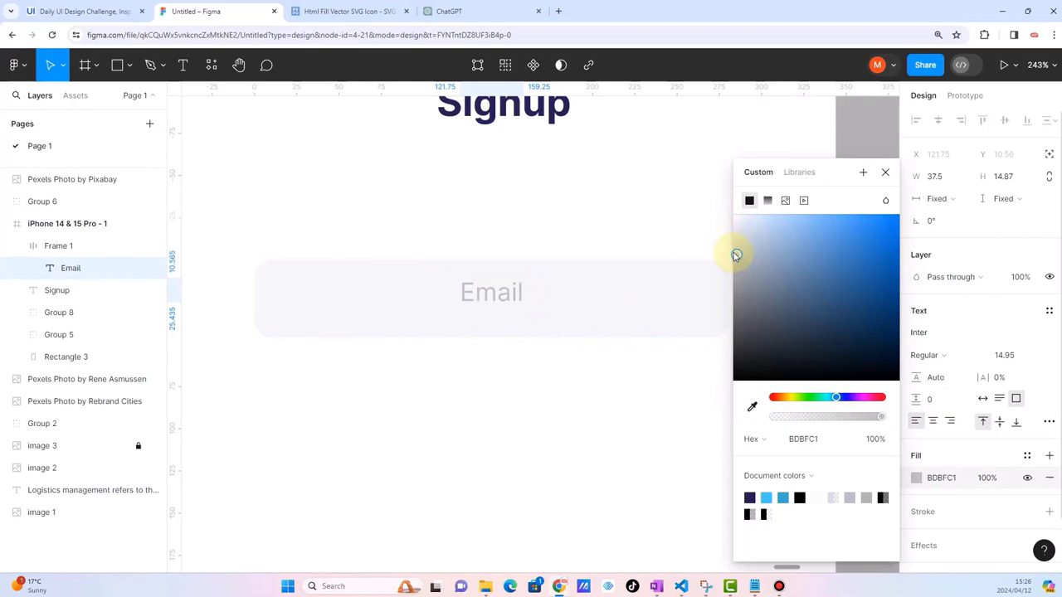
pyautogui.click(600, 334)
pyautogui.click(398, 379)
pyautogui.keyDown('ctrl'); pyautogui.scroll(-5, 398, 379); pyautogui.keyUp('ctrl')
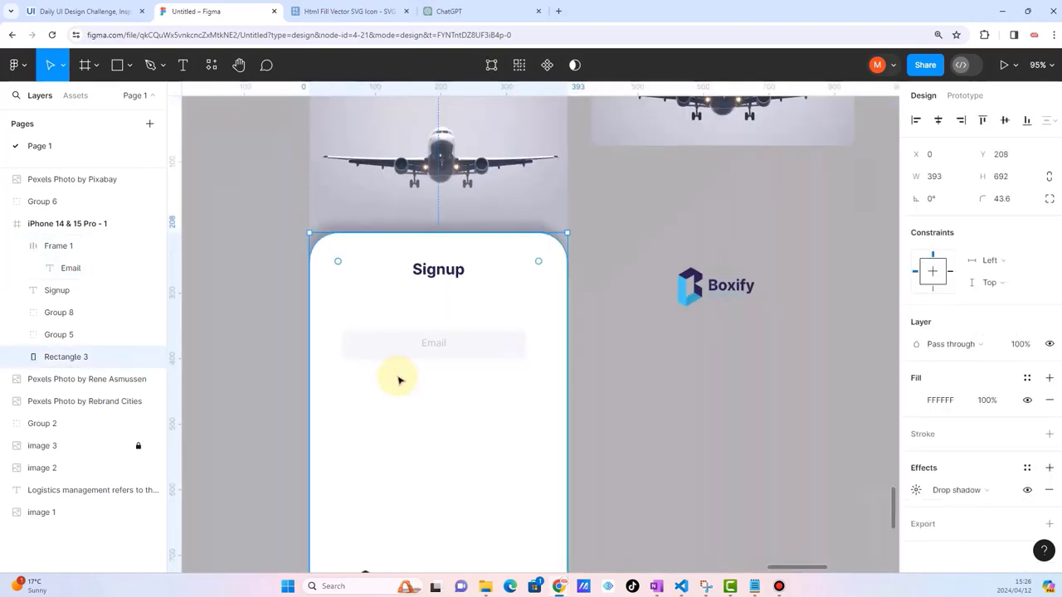
pyautogui.keyDown('ctrl'); pyautogui.scroll(3, 493, 309); pyautogui.keyUp('ctrl')
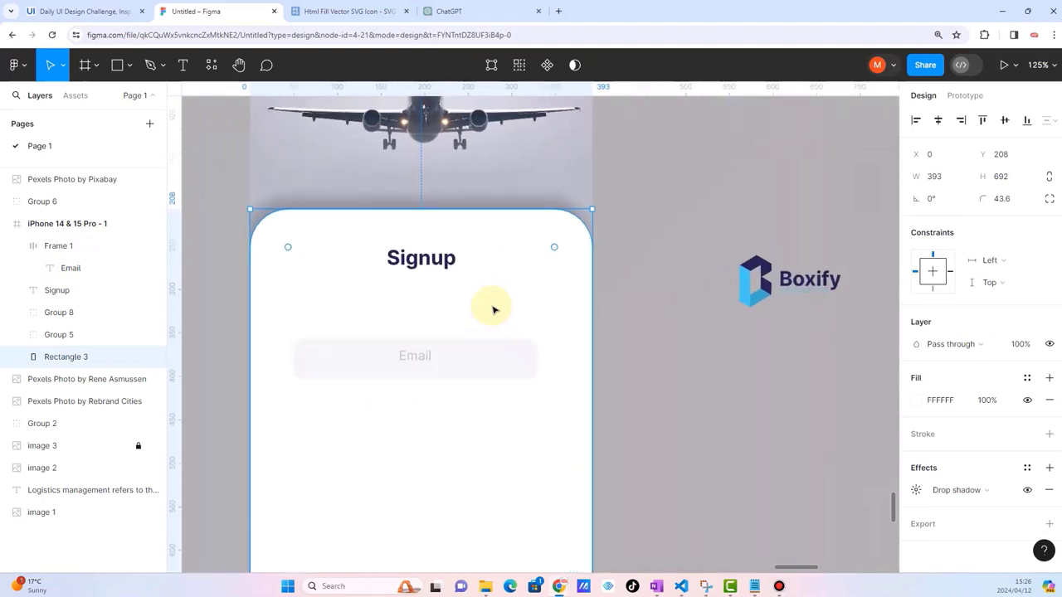
pyautogui.keyDown('ctrl'); pyautogui.scroll(-4, 493, 309); pyautogui.keyUp('ctrl')
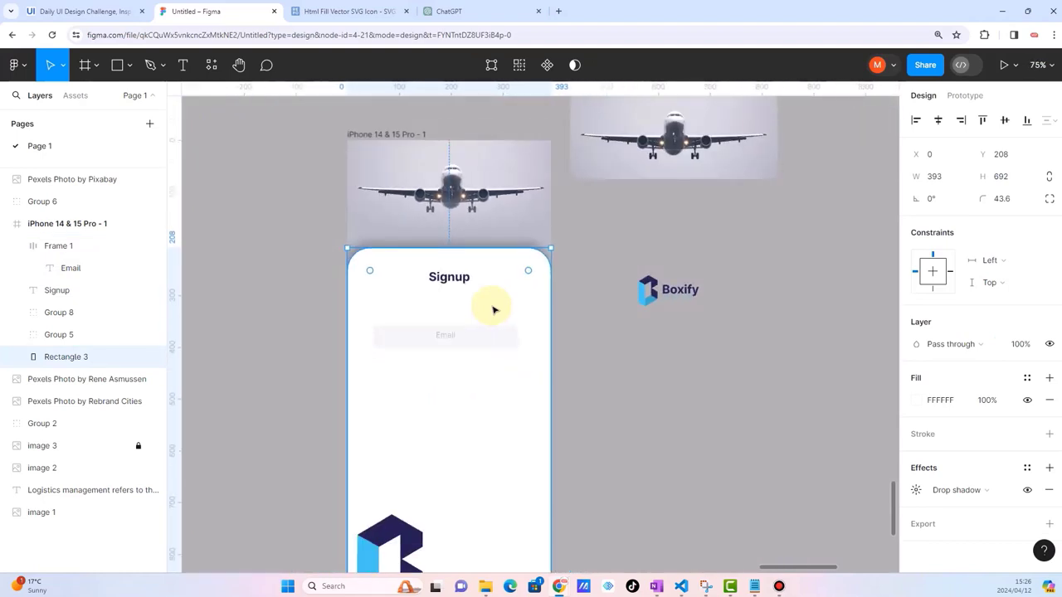
pyautogui.keyDown('ctrl'); pyautogui.scroll(2, 493, 309); pyautogui.keyUp('ctrl')
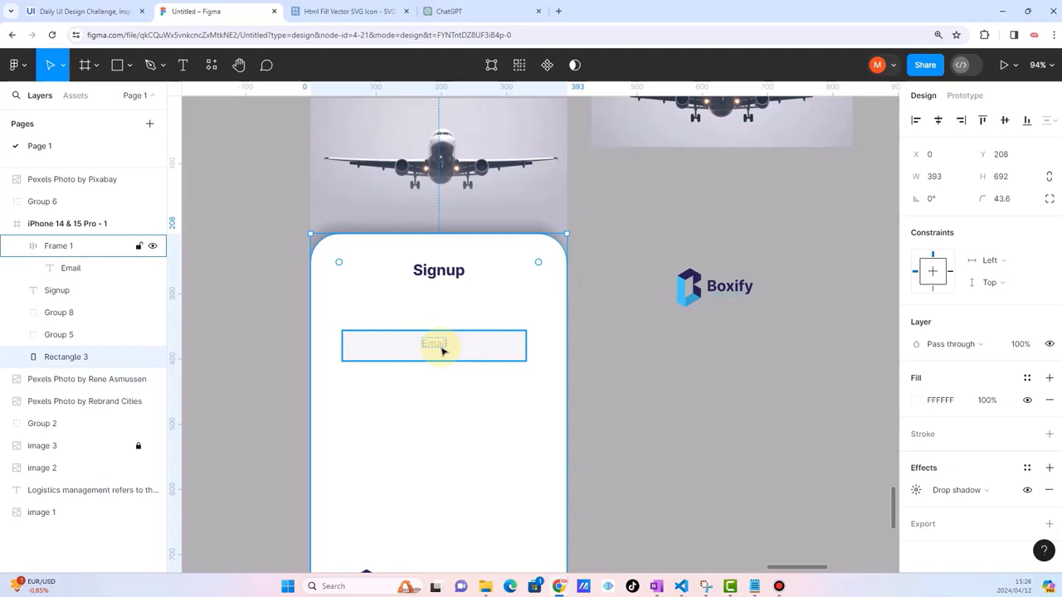
pyautogui.click(355, 11)
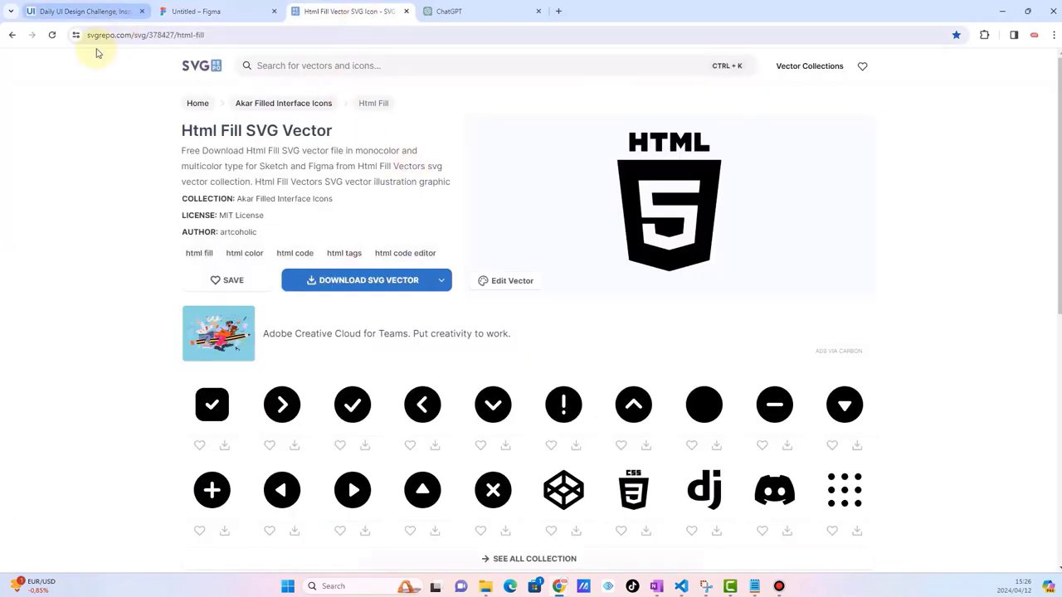
# Step: Search SVG Repo for 'us' and copy the plain User icon's SVG code
pyautogui.click(271, 67)
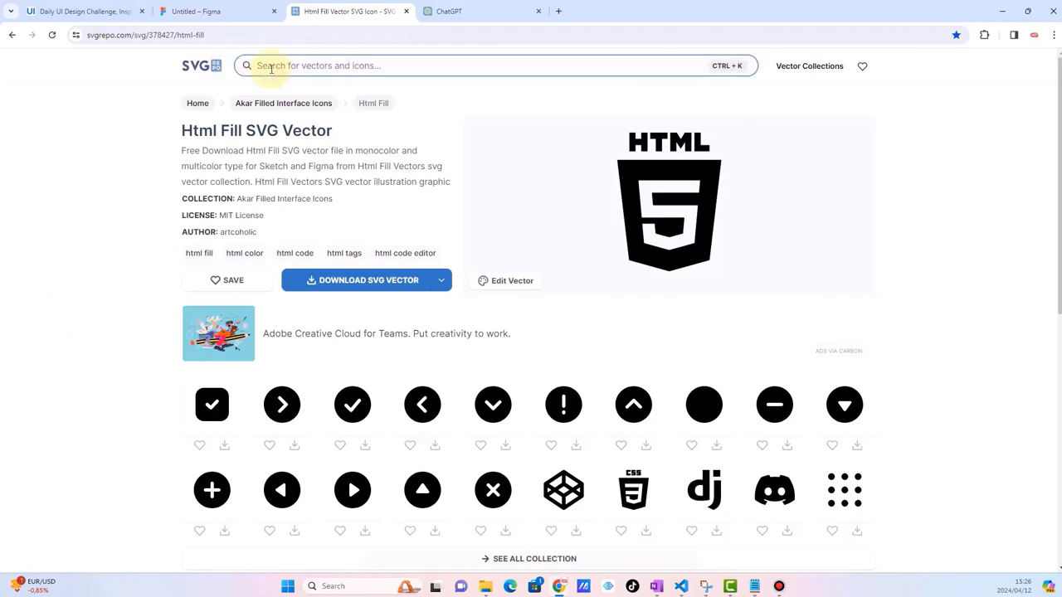
pyautogui.write('user')
pyautogui.press('Return')
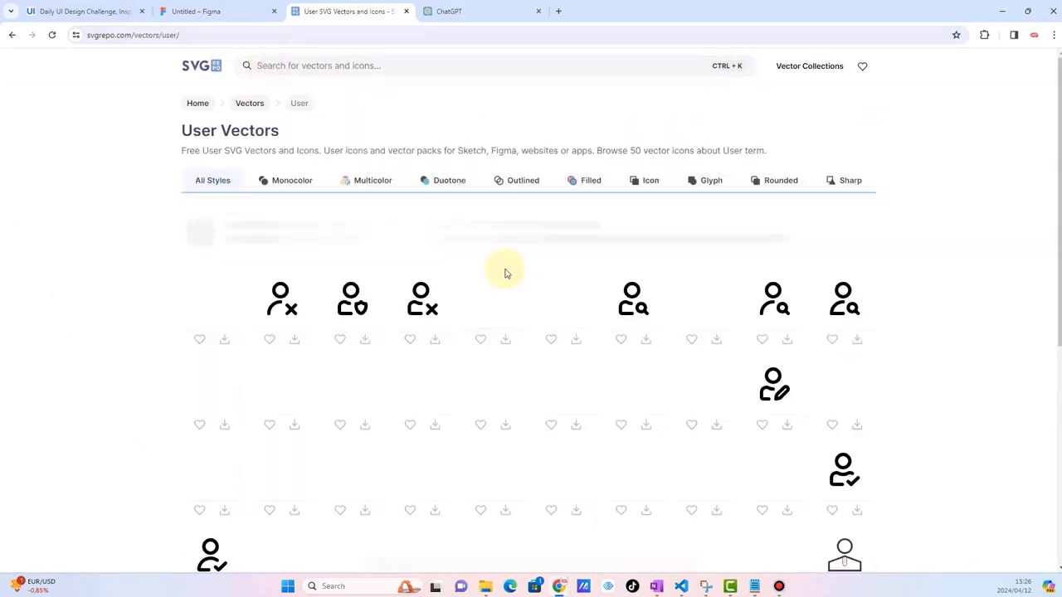
pyautogui.scroll(-2, 505, 273)
pyautogui.scroll(-2, 505, 273)
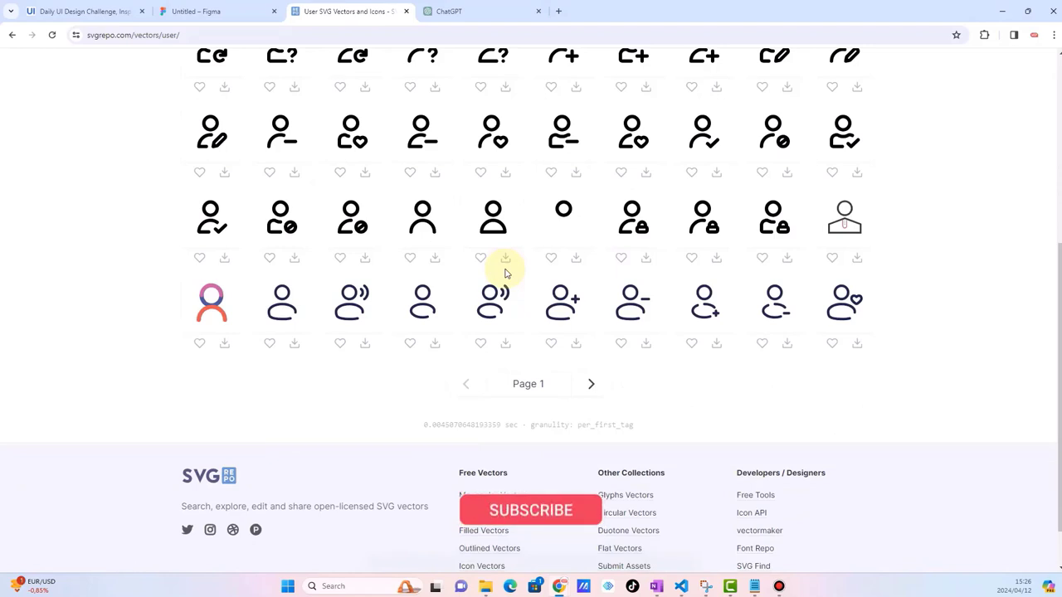
pyautogui.scroll(1, 506, 273)
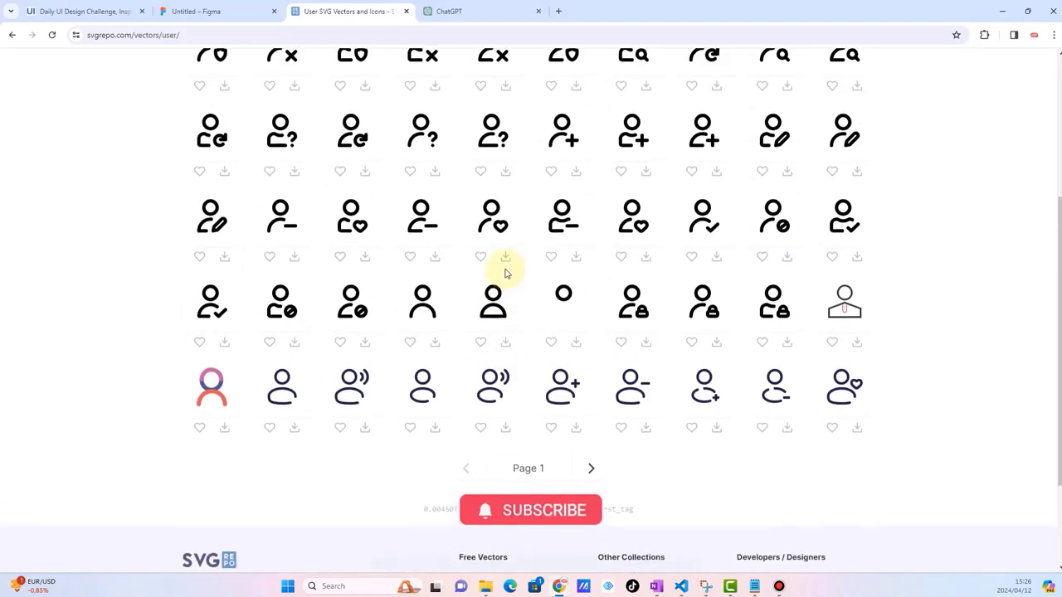
pyautogui.click(494, 298)
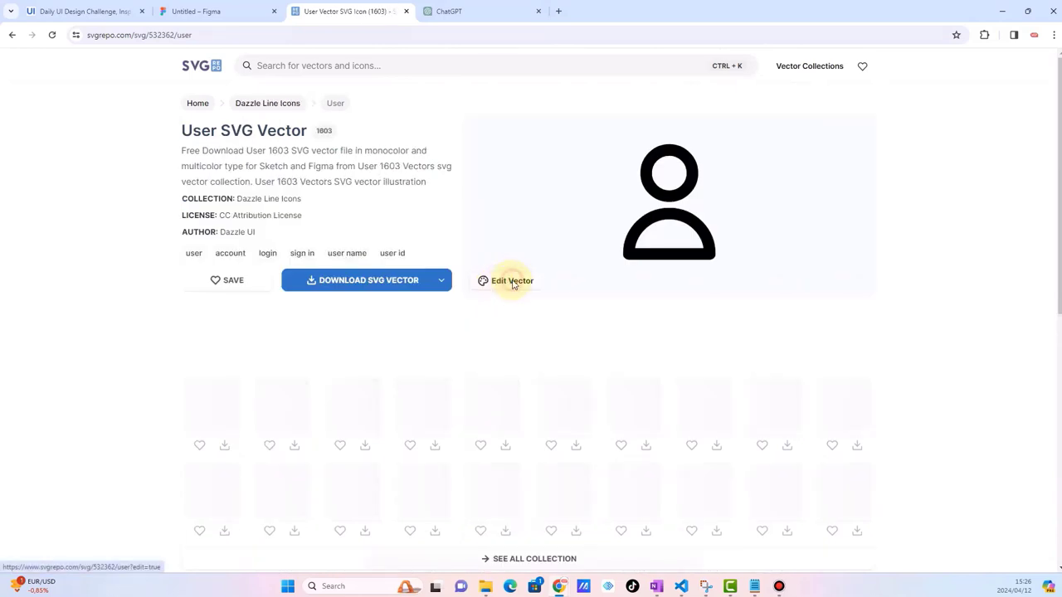
pyautogui.click(512, 282)
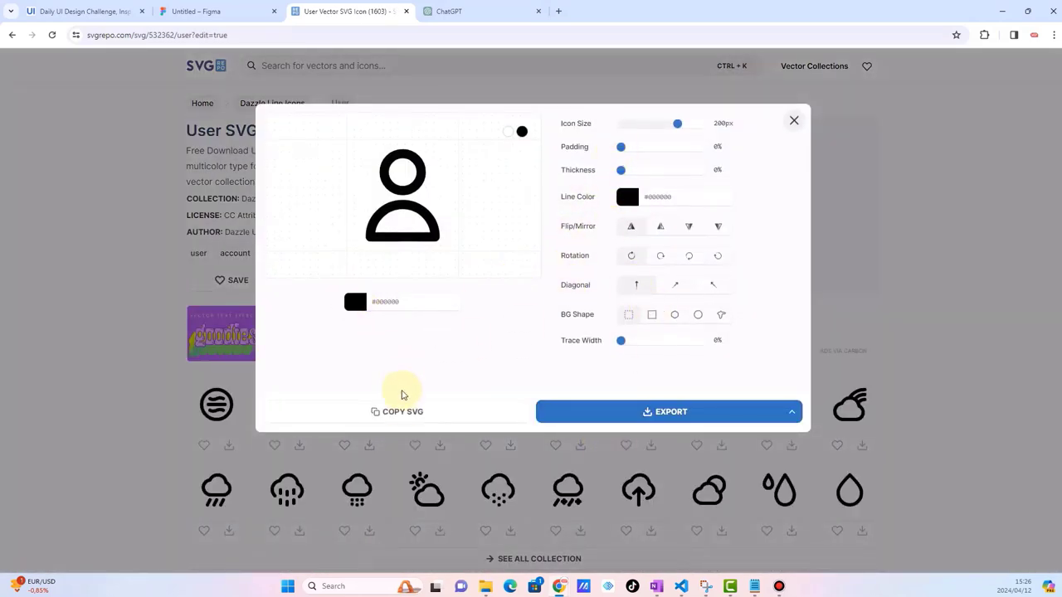
pyautogui.click(402, 395)
# Step: Paste the 24×24 user icon into the phone screen and position it at X 49, Y 309
pyautogui.hotkey('ctrl', 'shift', 'Tab')
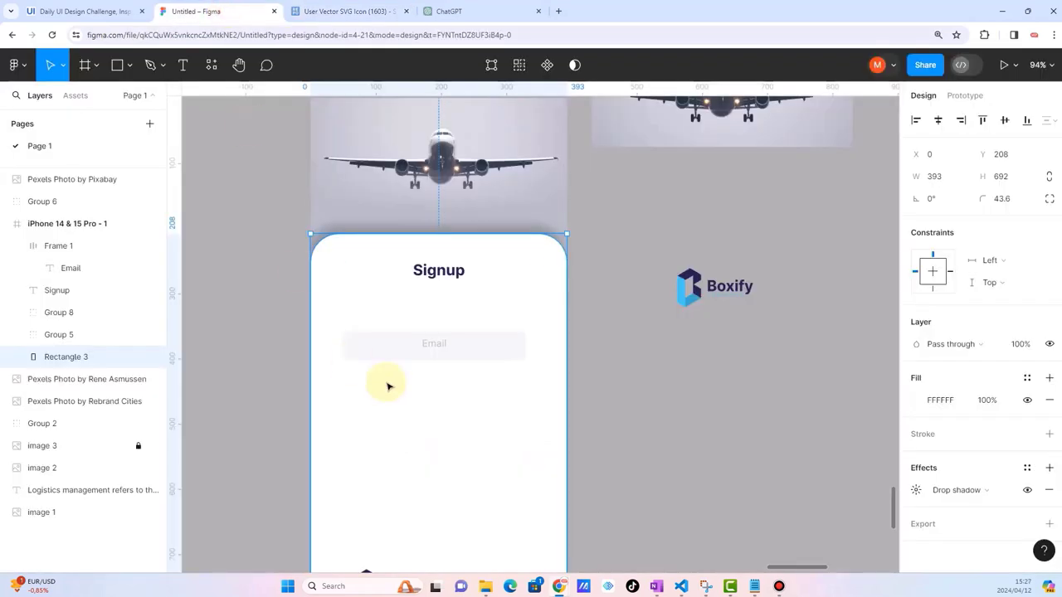
pyautogui.click(630, 415)
pyautogui.hotkey('ctrl', 'v')
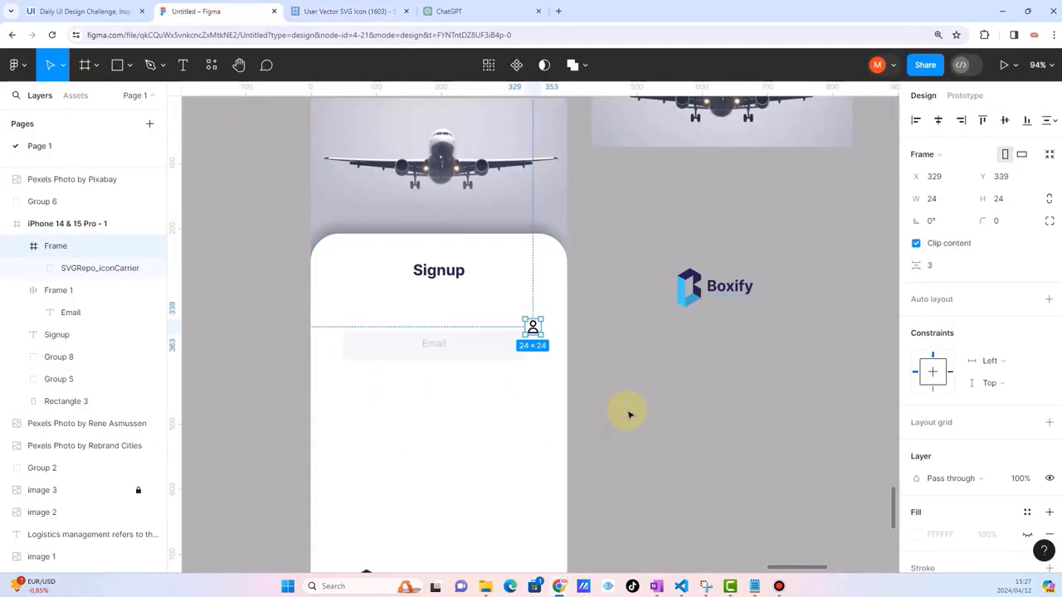
pyautogui.moveTo(536, 324); pyautogui.dragTo(520, 330)
pyautogui.moveTo(389, 306); pyautogui.dragTo(351, 303)
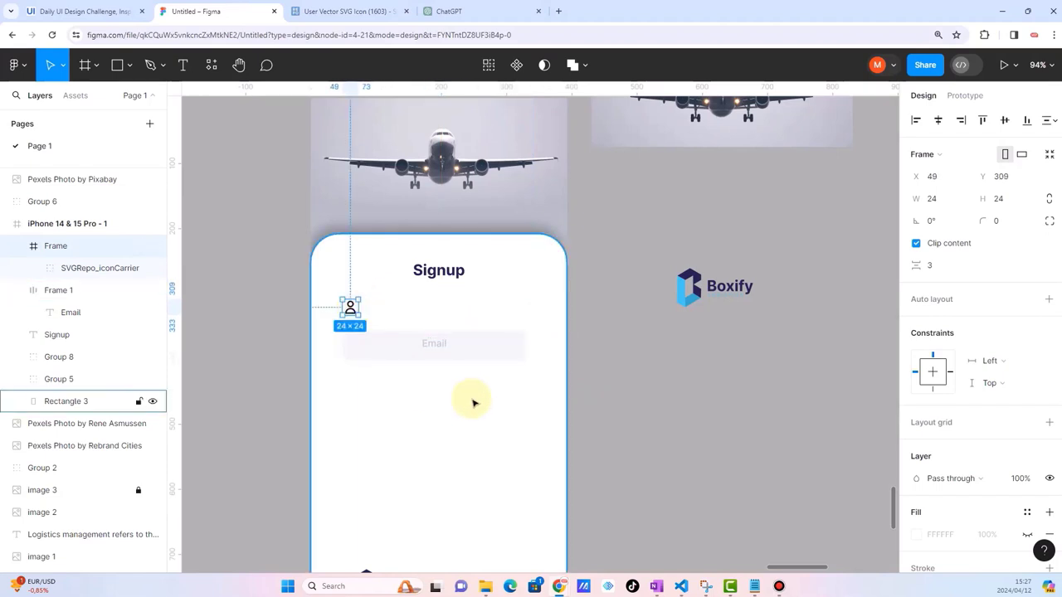
pyautogui.scroll(-3, 473, 403)
pyautogui.scroll(-2, 473, 403)
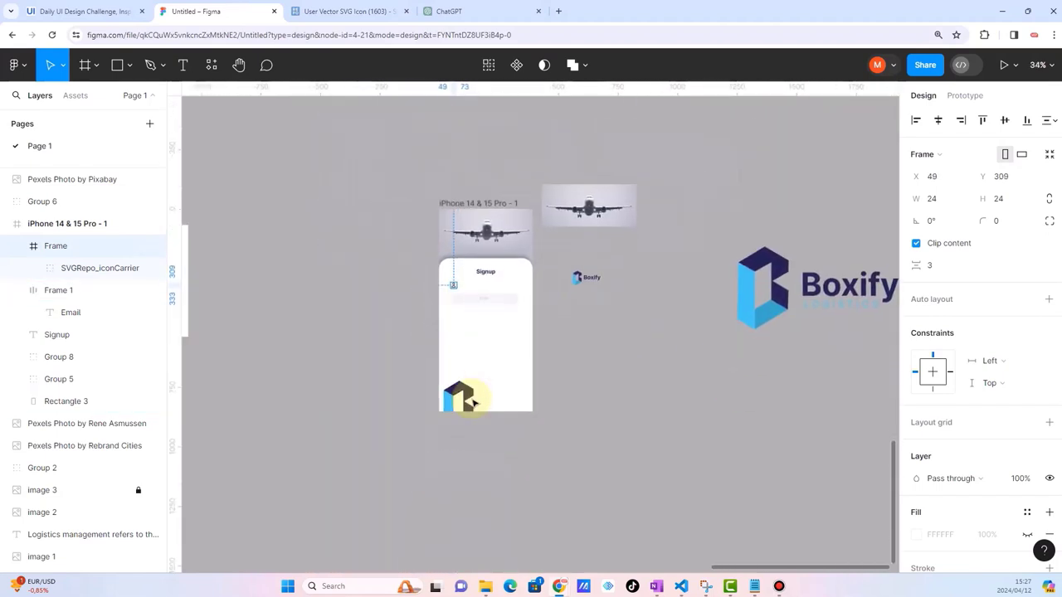
pyautogui.scroll(-1, 473, 403)
pyautogui.hscroll(-5, 274, 334)
pyautogui.hscroll(-2, 395, 471)
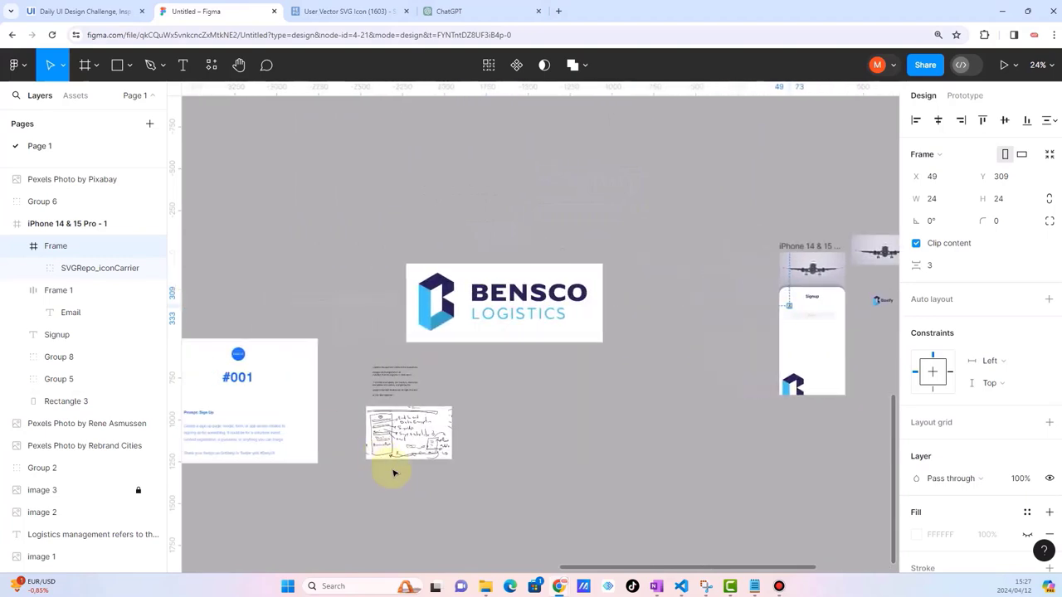
pyautogui.scroll(1, 394, 473)
pyautogui.scroll(3, 394, 469)
pyautogui.scroll(3, 407, 385)
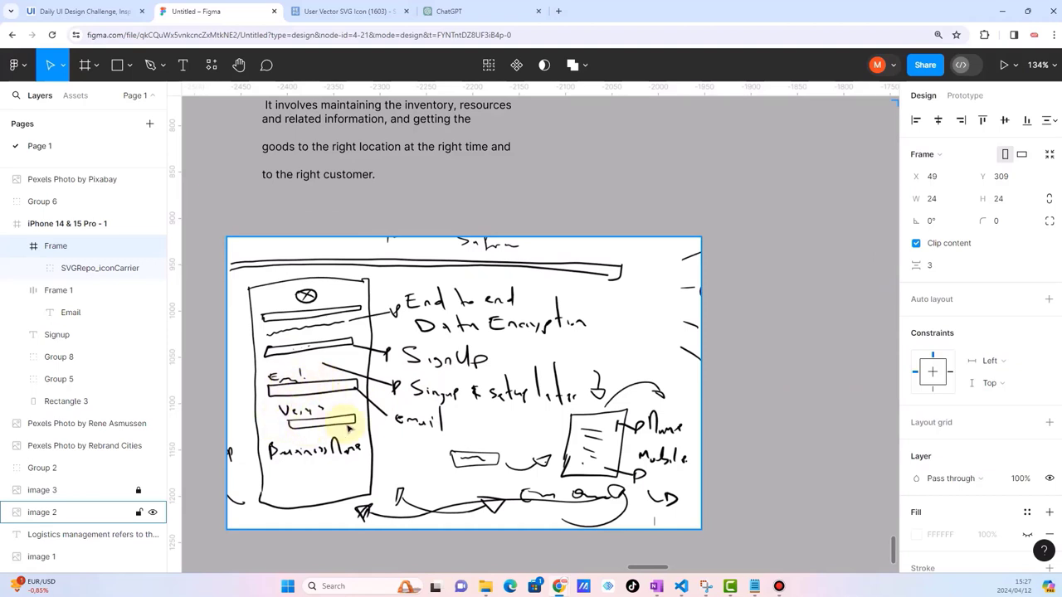
pyautogui.scroll(-2, 342, 452)
pyautogui.scroll(-3, 343, 452)
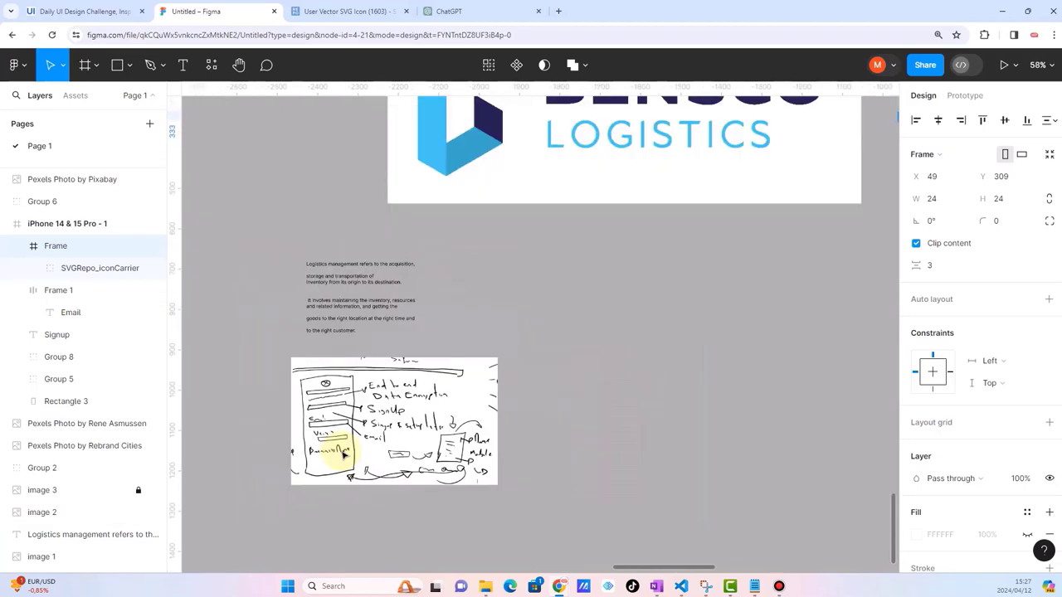
pyautogui.scroll(-2, 343, 452)
pyautogui.hscroll(2, 469, 414)
pyautogui.scroll(-2, 670, 379)
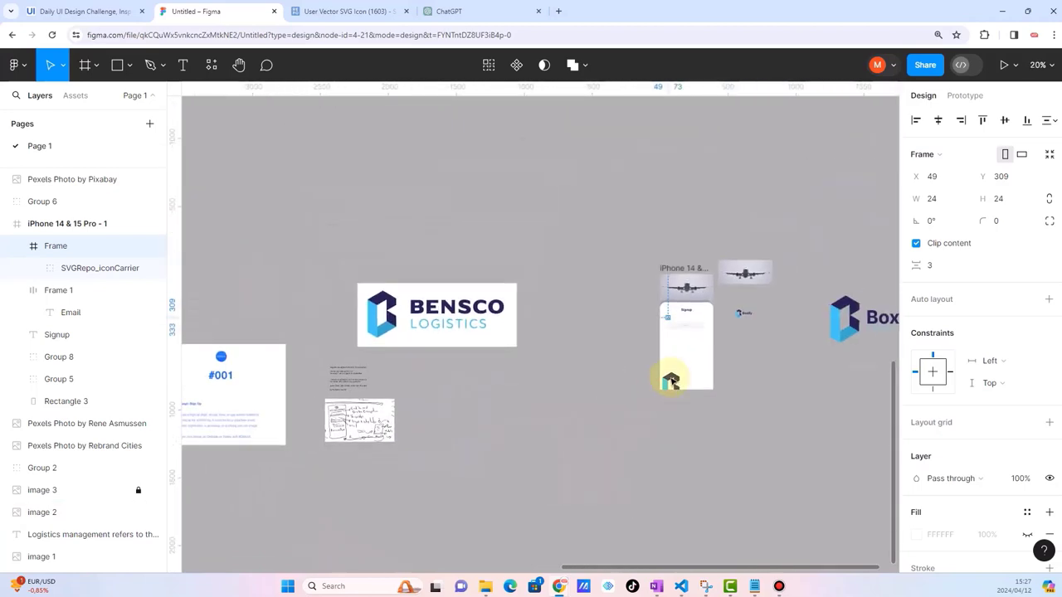
pyautogui.hscroll(1, 671, 379)
pyautogui.hscroll(2, 733, 312)
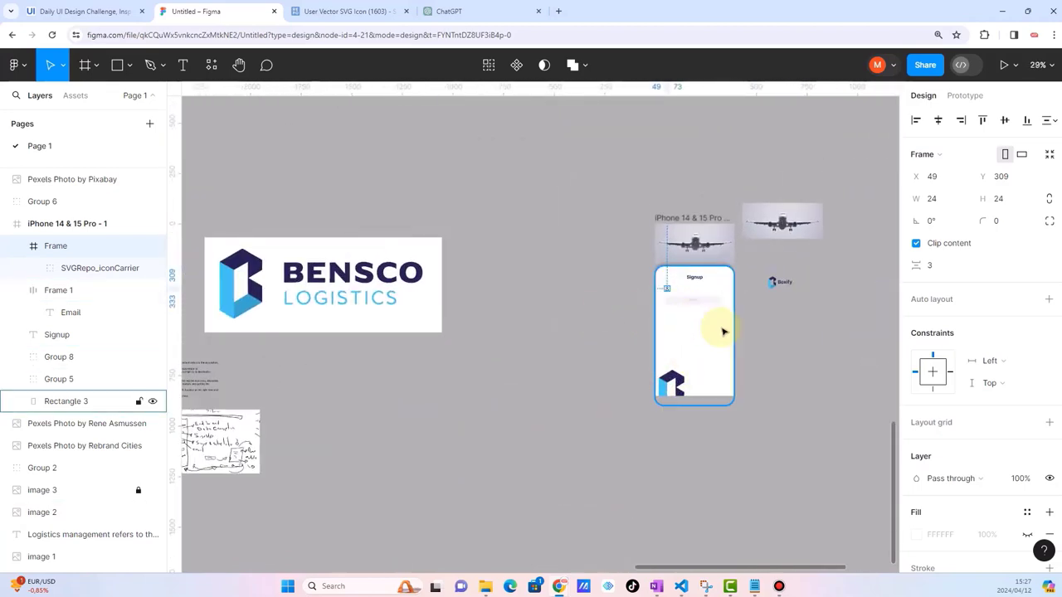
pyautogui.scroll(3, 724, 329)
pyautogui.scroll(1, 724, 315)
pyautogui.scroll(3, 724, 268)
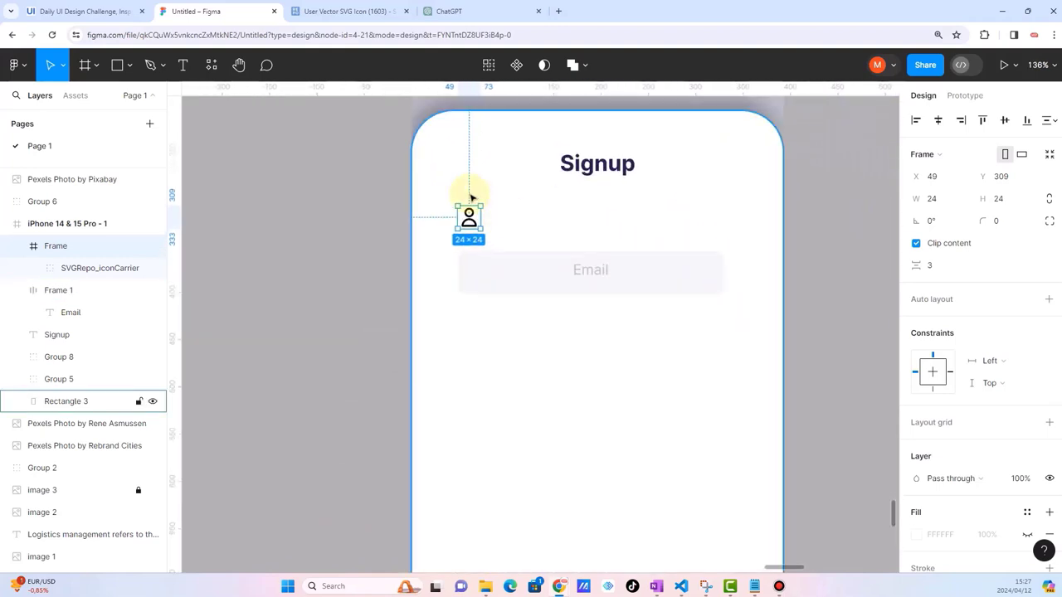
pyautogui.click(349, 11)
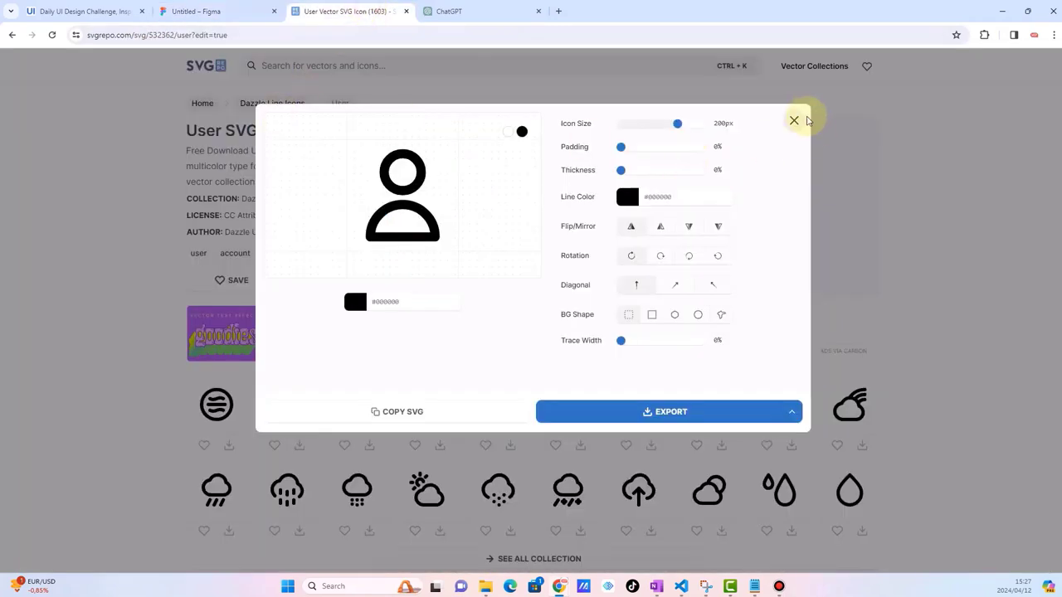
# Step: Search SVG Repo for 'em' and copy the plain envelope icon's SVG code
pyautogui.click(794, 120)
pyautogui.click(318, 66)
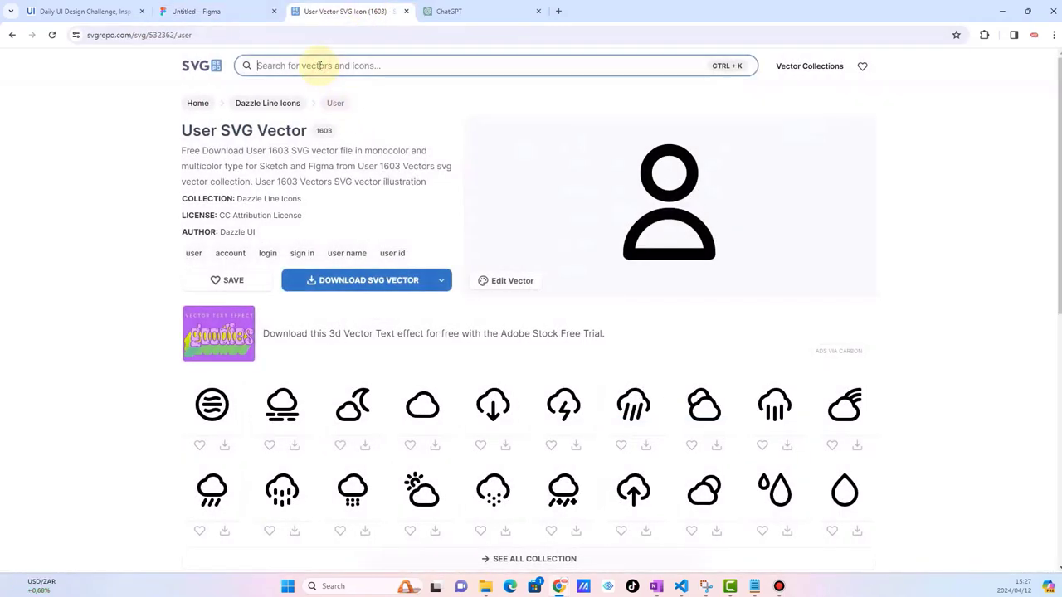
pyautogui.write('email')
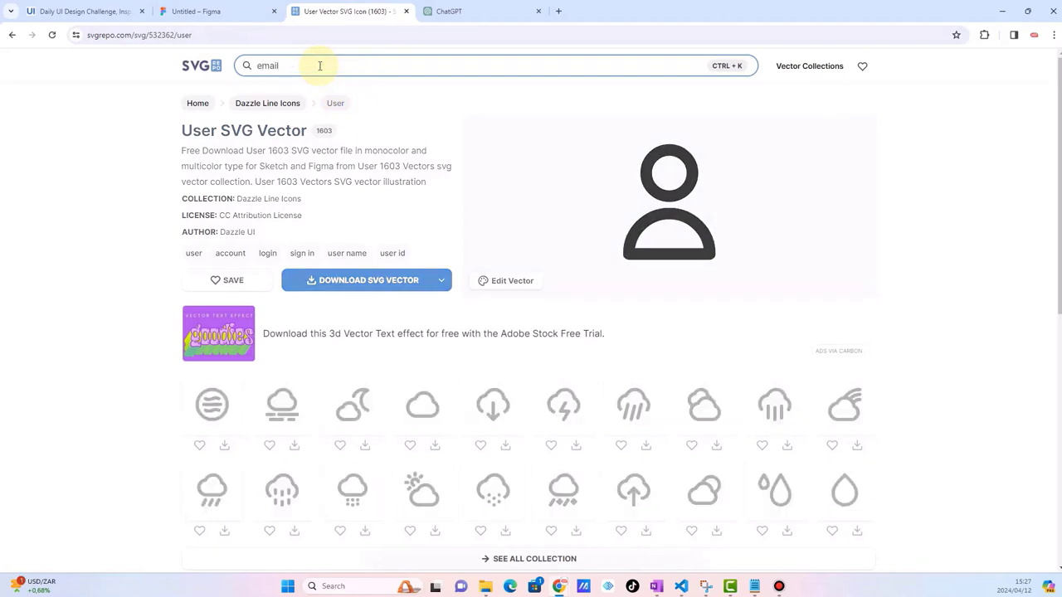
pyautogui.press('Return')
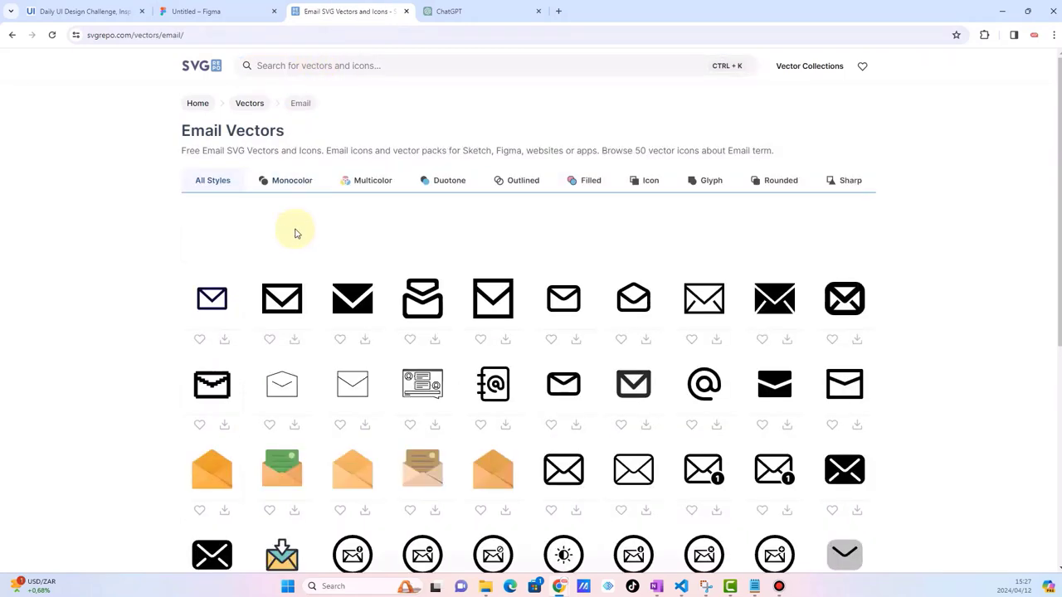
pyautogui.scroll(-1, 462, 358)
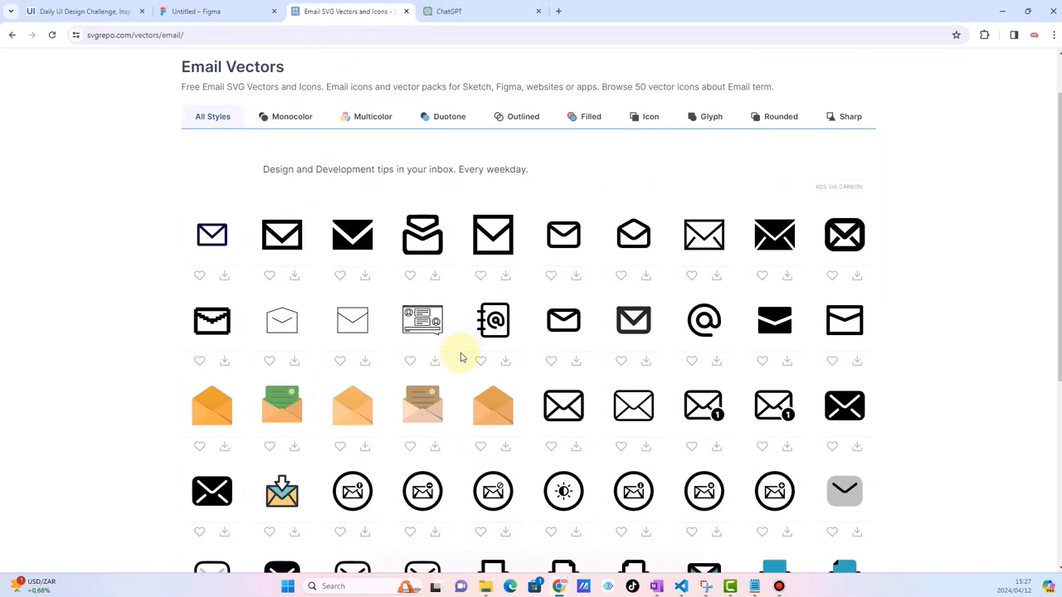
pyautogui.click(569, 253)
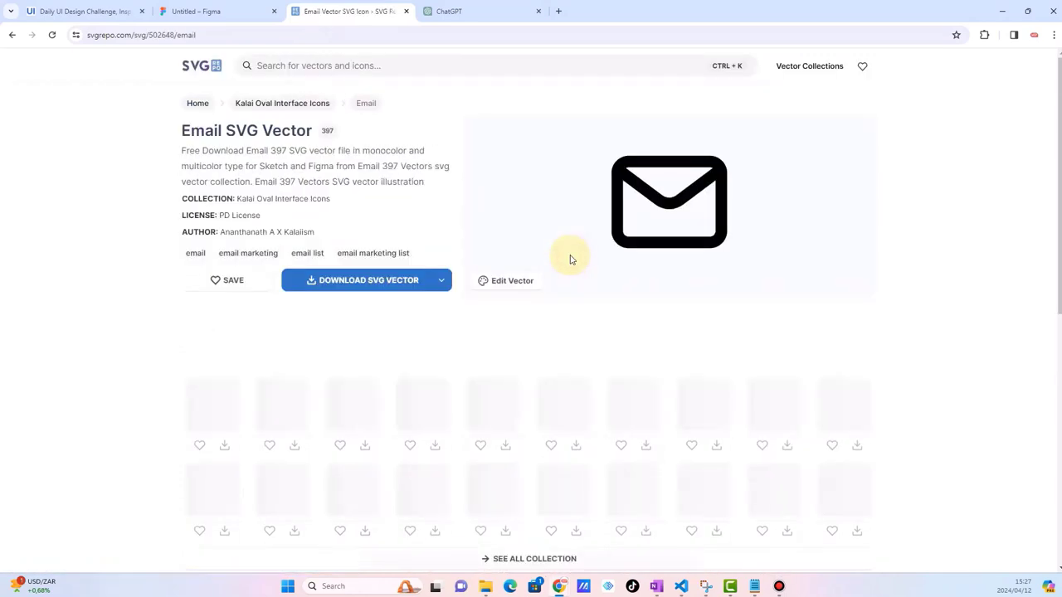
pyautogui.click(503, 282)
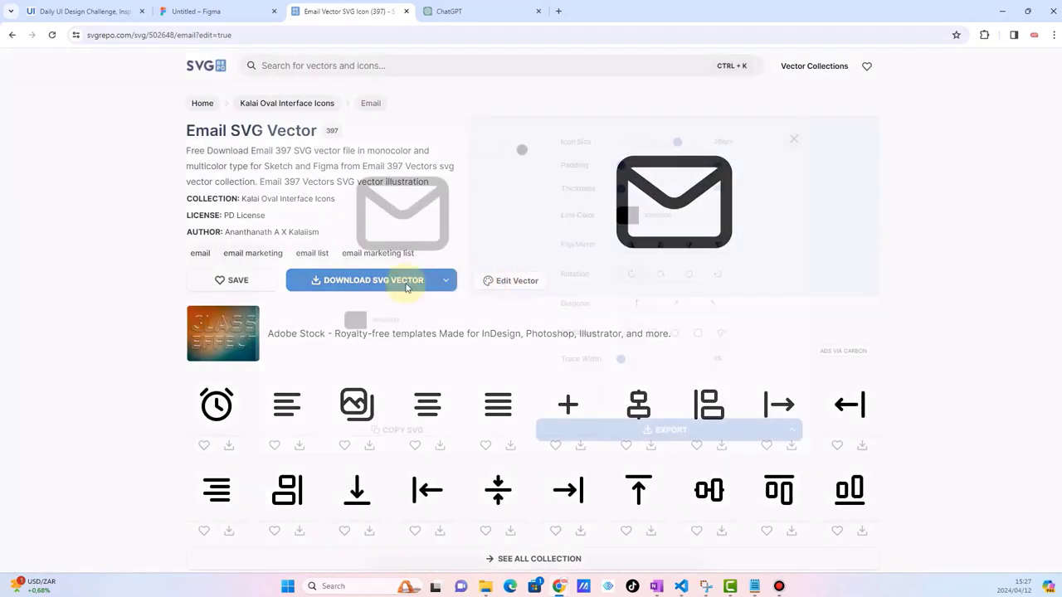
pyautogui.click(382, 412)
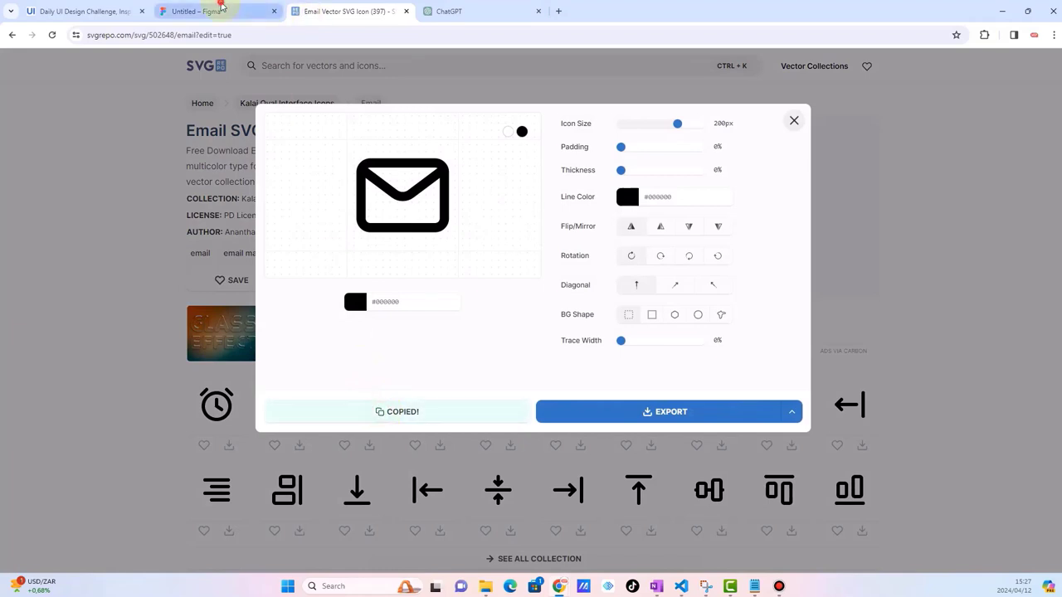
# Step: Paste the 24×24 envelope icon into the Figma Signup screen
pyautogui.click(199, 10)
pyautogui.click(310, 212)
pyautogui.hotkey('ctrl', 'v')
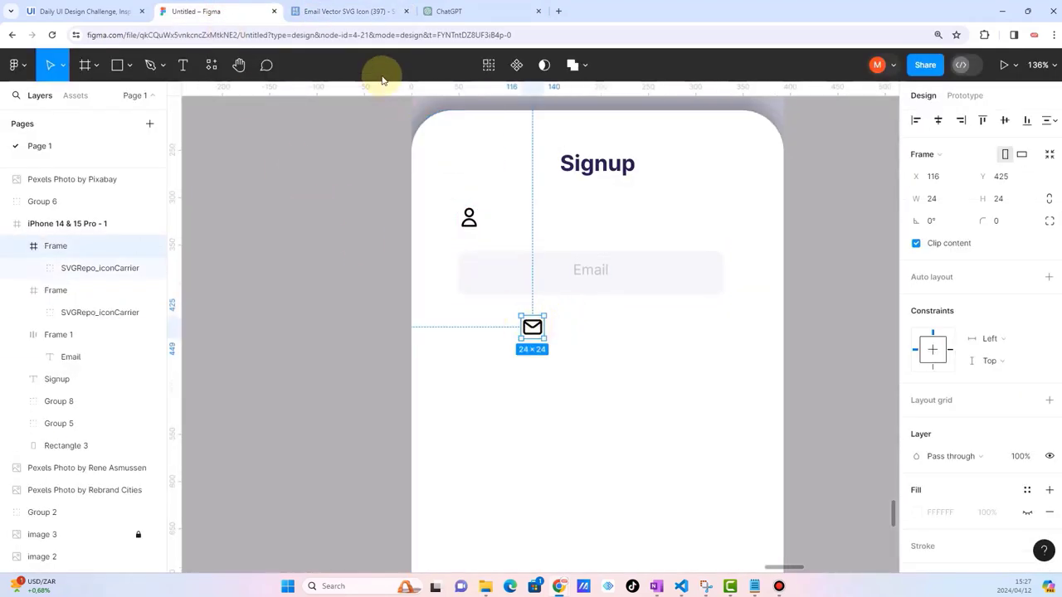
pyautogui.click(349, 11)
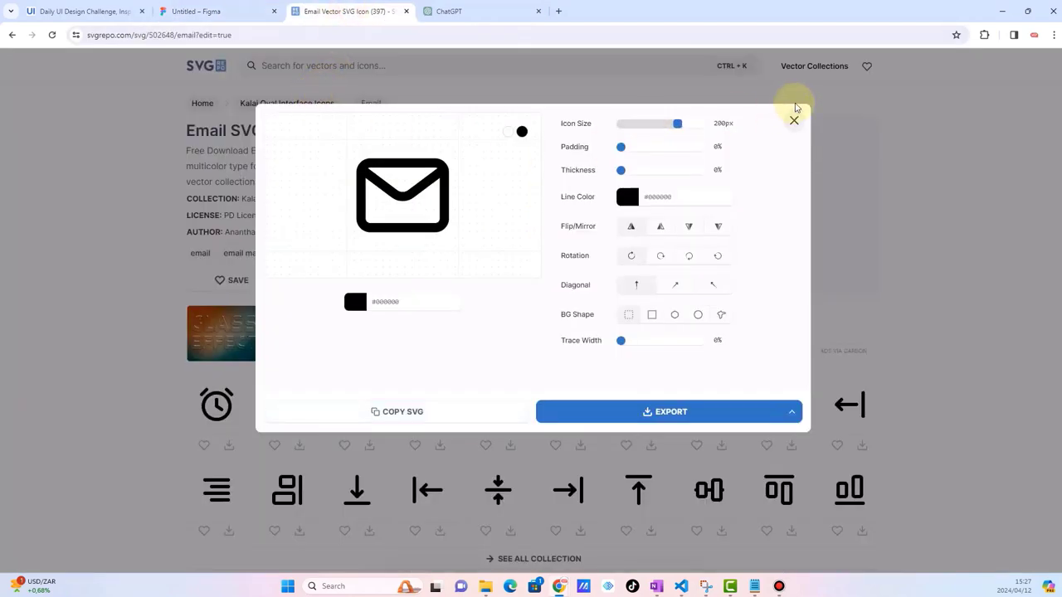
# Step: Search SVG Repo for 'bg' and copy the building icon's SVG code
pyautogui.click(794, 121)
pyautogui.click(459, 68)
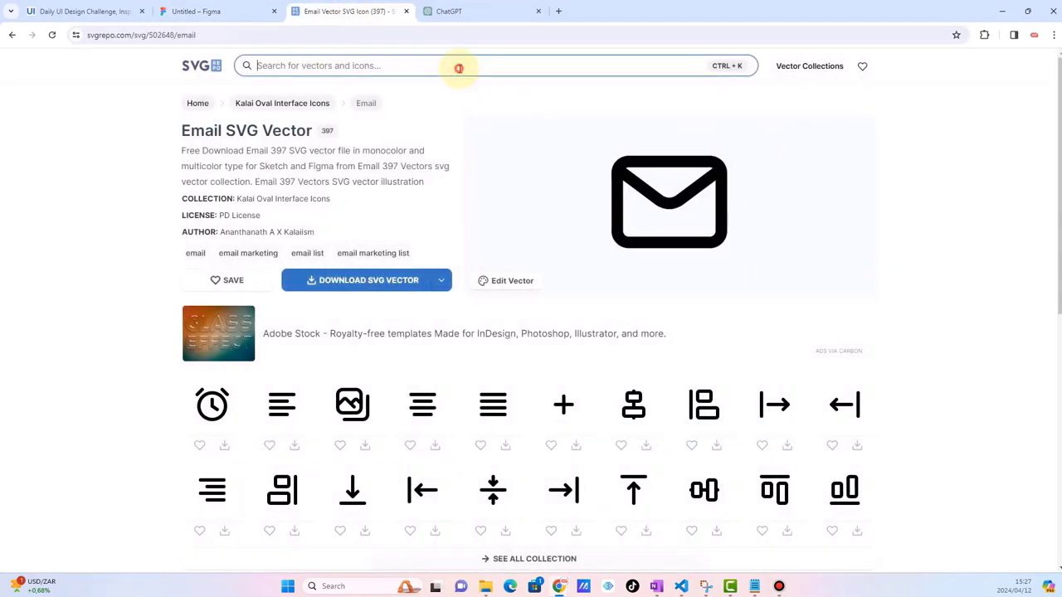
pyautogui.write('buil')
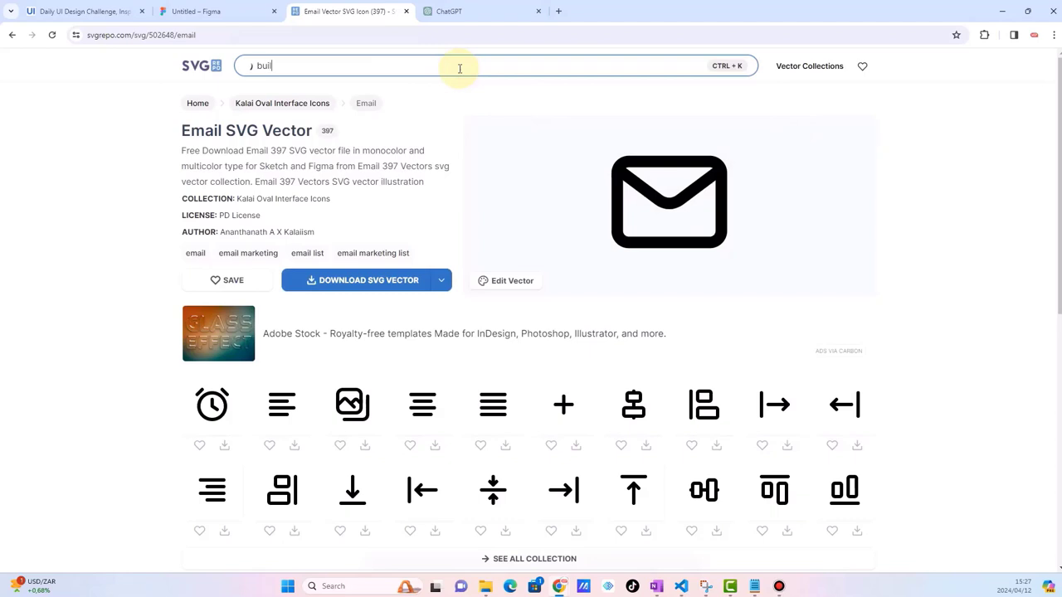
pyautogui.write('g')
pyautogui.press('Return')
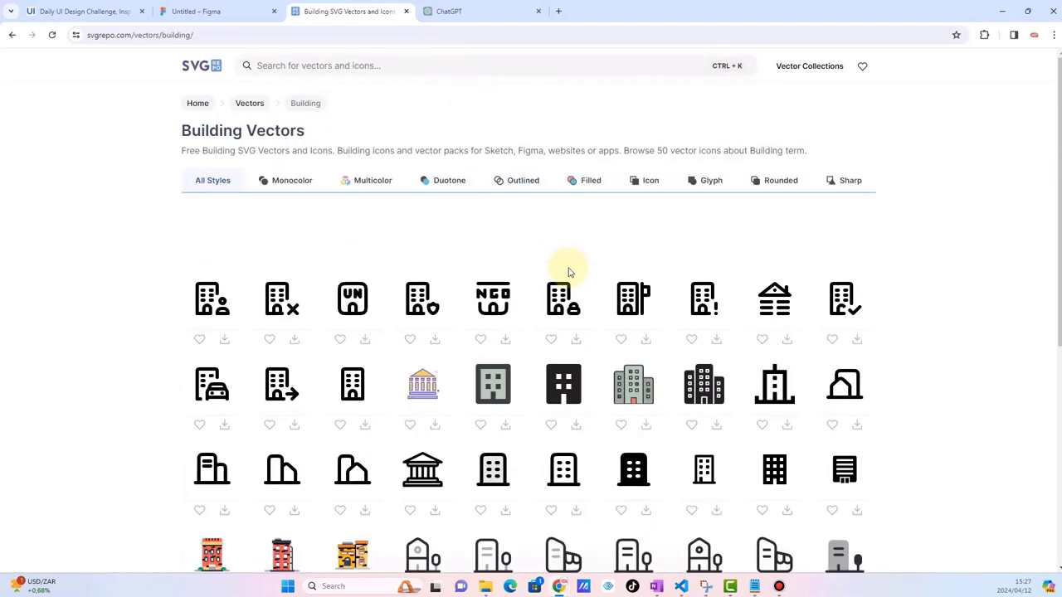
pyautogui.scroll(-1, 570, 273)
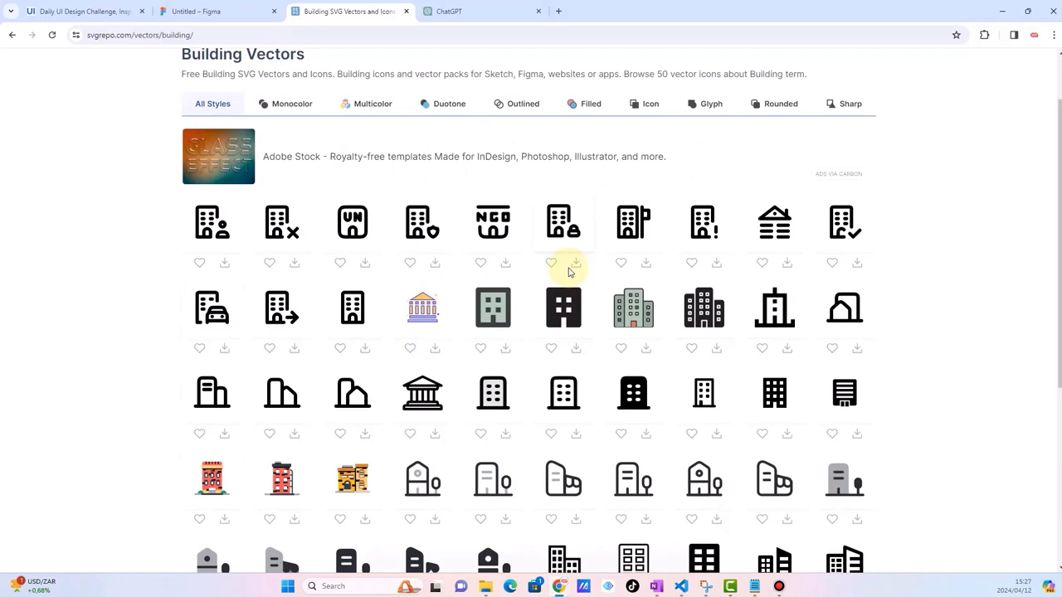
pyautogui.click(362, 312)
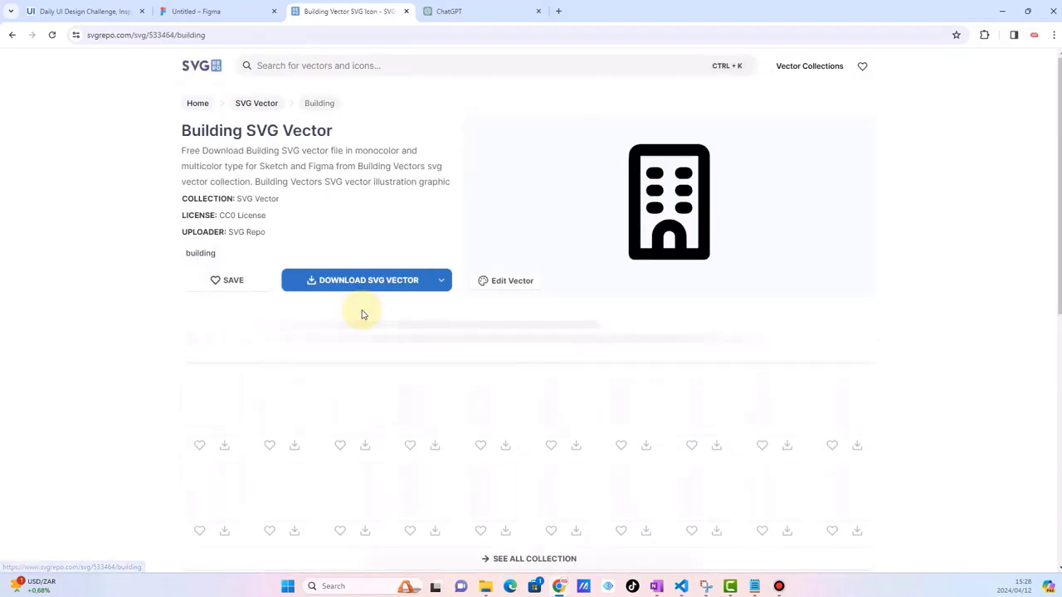
pyautogui.click(503, 282)
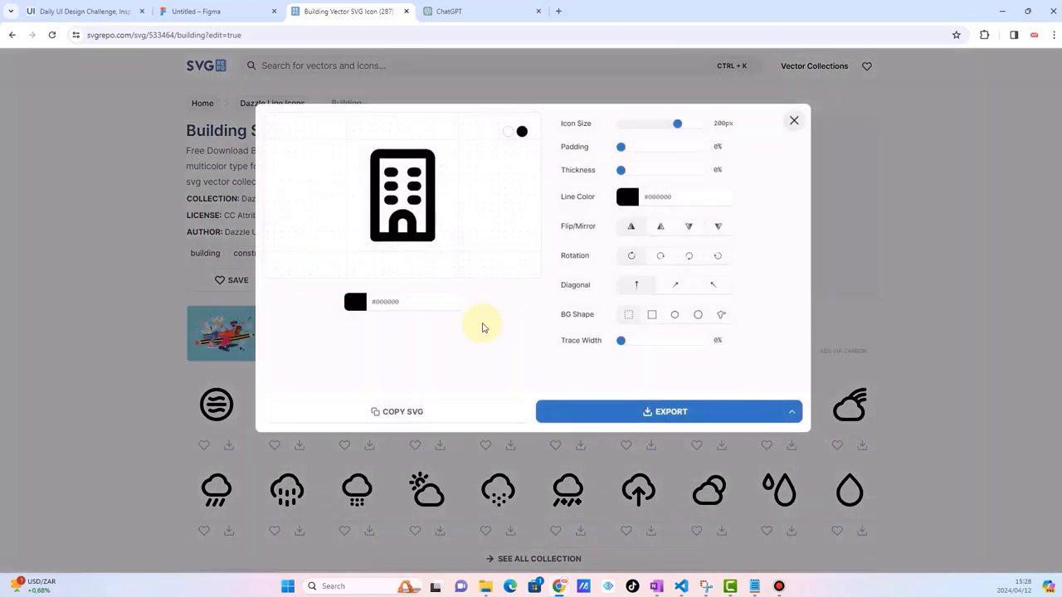
pyautogui.click(414, 413)
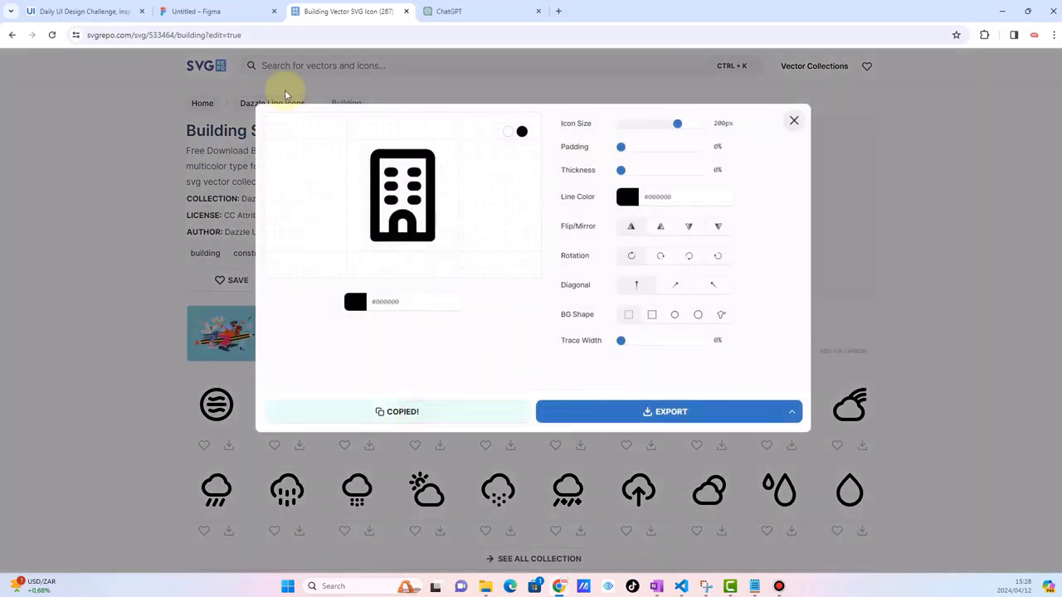
pyautogui.click(230, 12)
# Step: Paste the building icon, pull its graphic out below the envelope, and delete its empty frame
pyautogui.hotkey('ctrl', 'v')
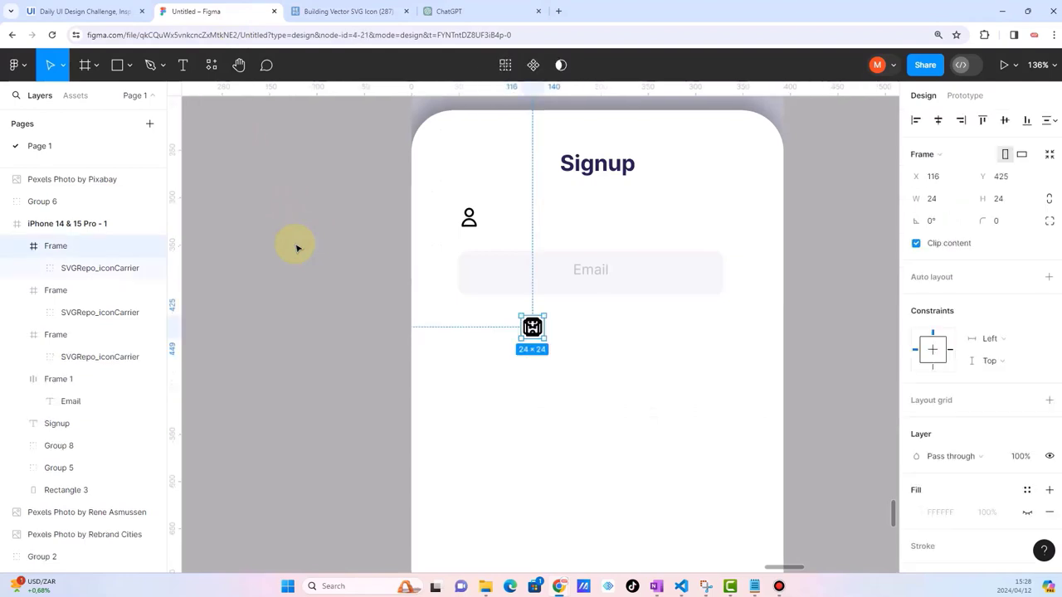
pyautogui.scroll(5, 569, 372)
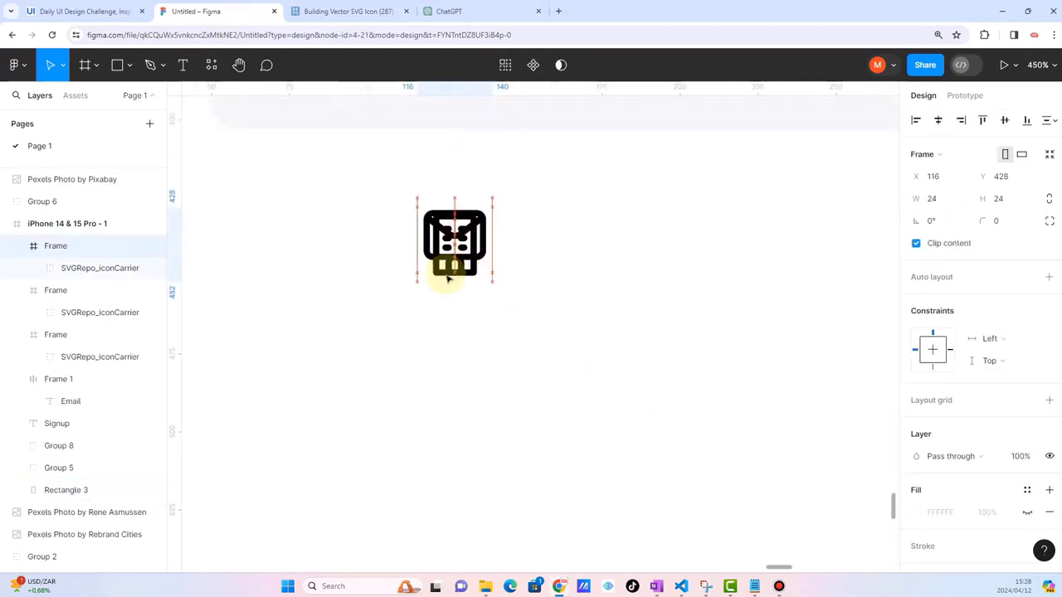
pyautogui.moveTo(467, 240); pyautogui.dragTo(368, 332)
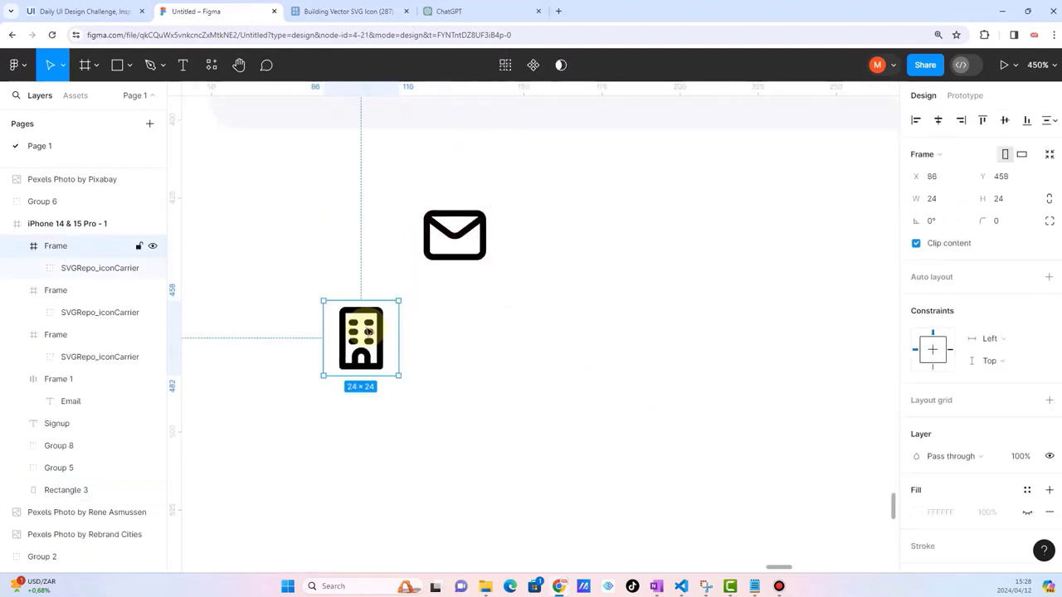
pyautogui.doubleClick(368, 332)
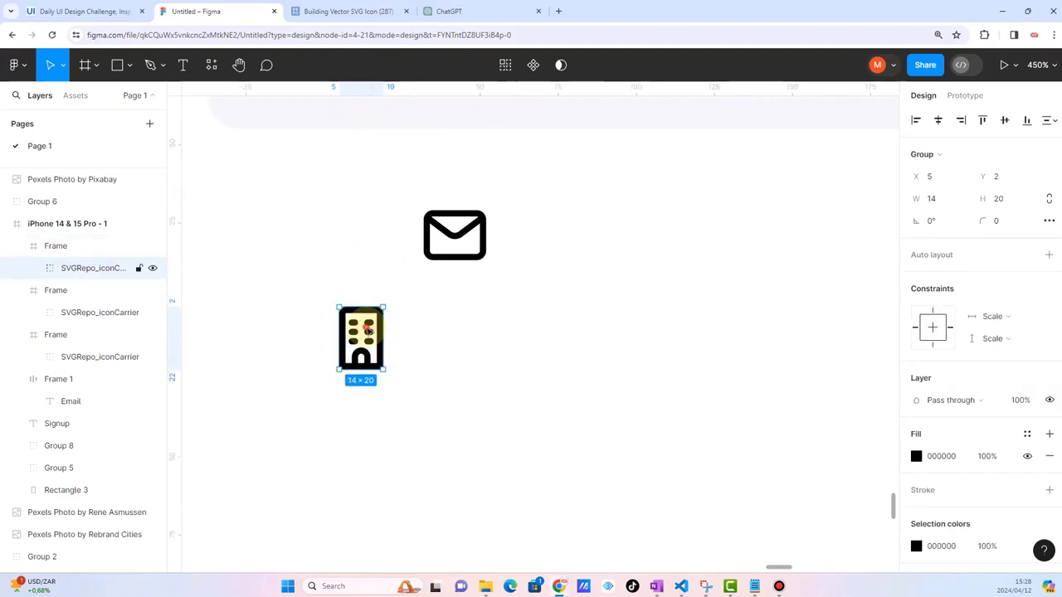
pyautogui.moveTo(367, 331); pyautogui.dragTo(477, 336)
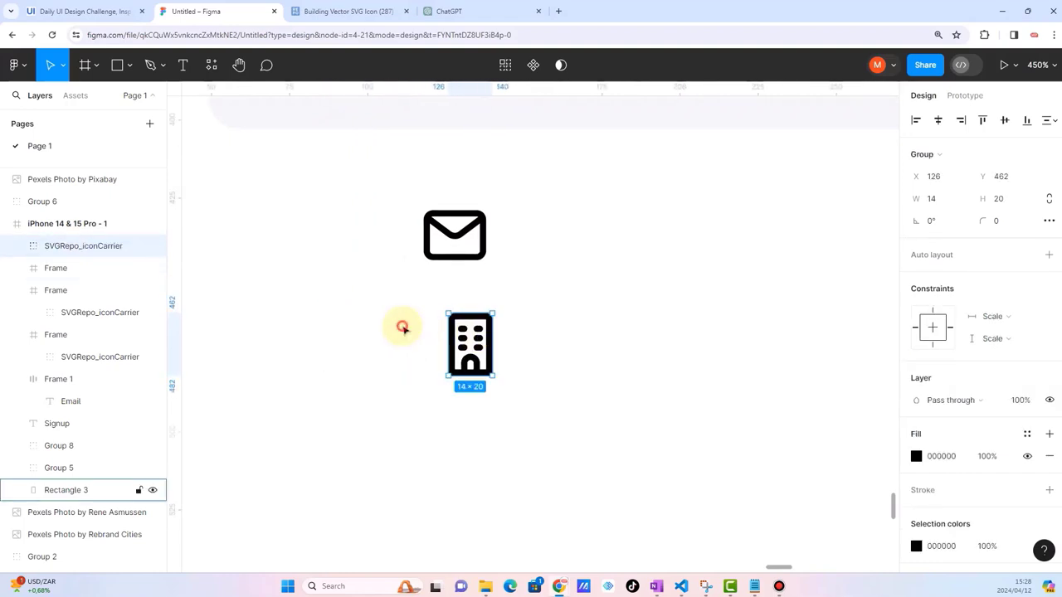
pyautogui.click(366, 339)
pyautogui.press('Delete')
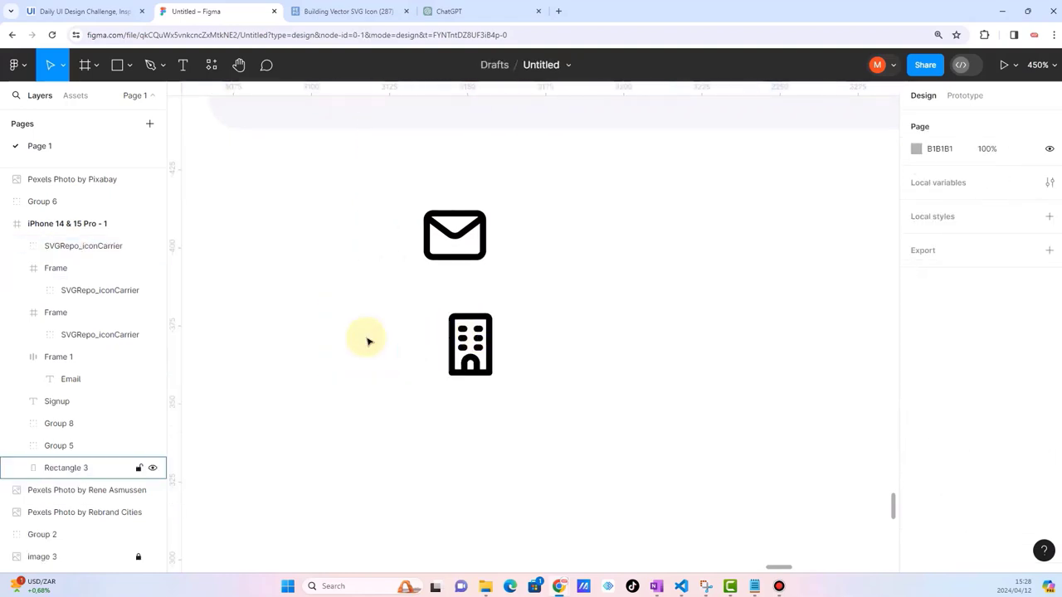
# Step: Pull the envelope graphic out of its frame to the left and delete the empty 24×24 frame
pyautogui.click(460, 232)
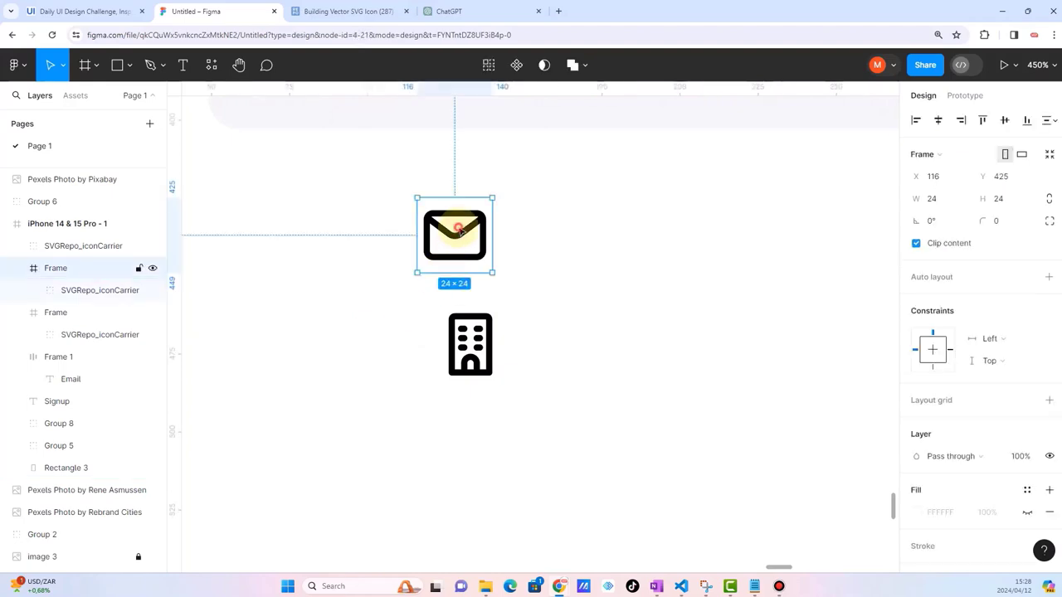
pyautogui.doubleClick(448, 234)
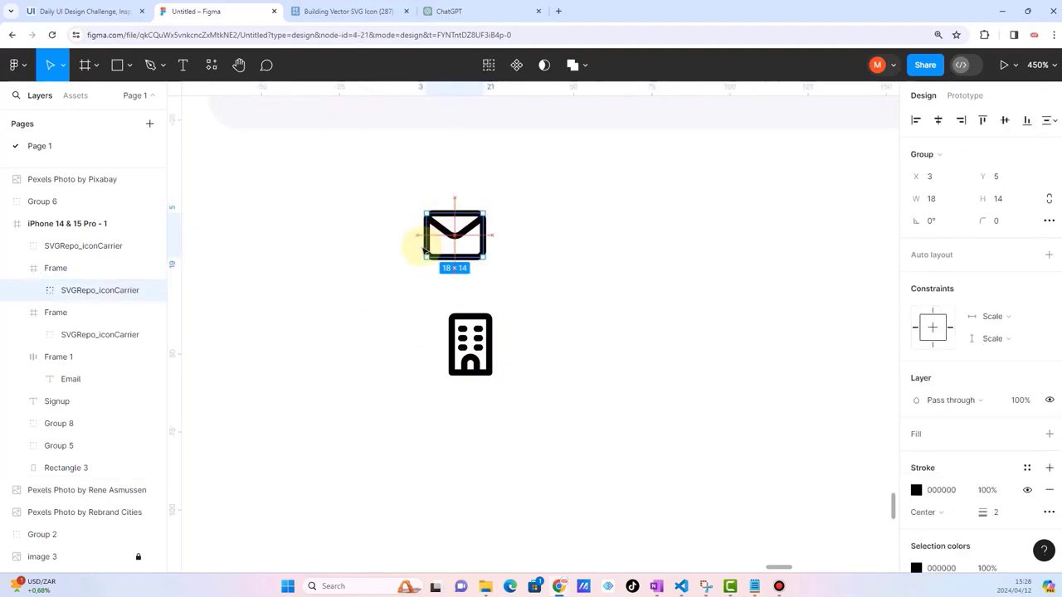
pyautogui.moveTo(421, 240)
pyautogui.mouseDown()
pyautogui.moveTo(343, 254)
pyautogui.moveTo(311, 247)
pyautogui.mouseUp()
pyautogui.click(393, 233)
pyautogui.click(459, 233)
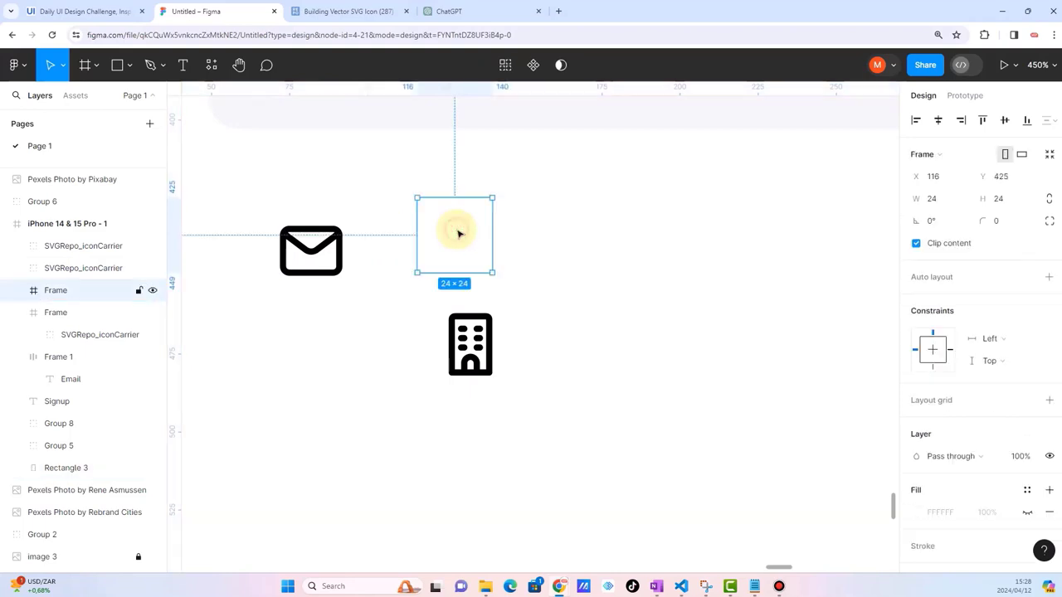
pyautogui.press('Delete')
# Step: Move the building icon into the Email field
pyautogui.keyDown('ctrl'); pyautogui.scroll(-5, 459, 233); pyautogui.keyUp('ctrl')
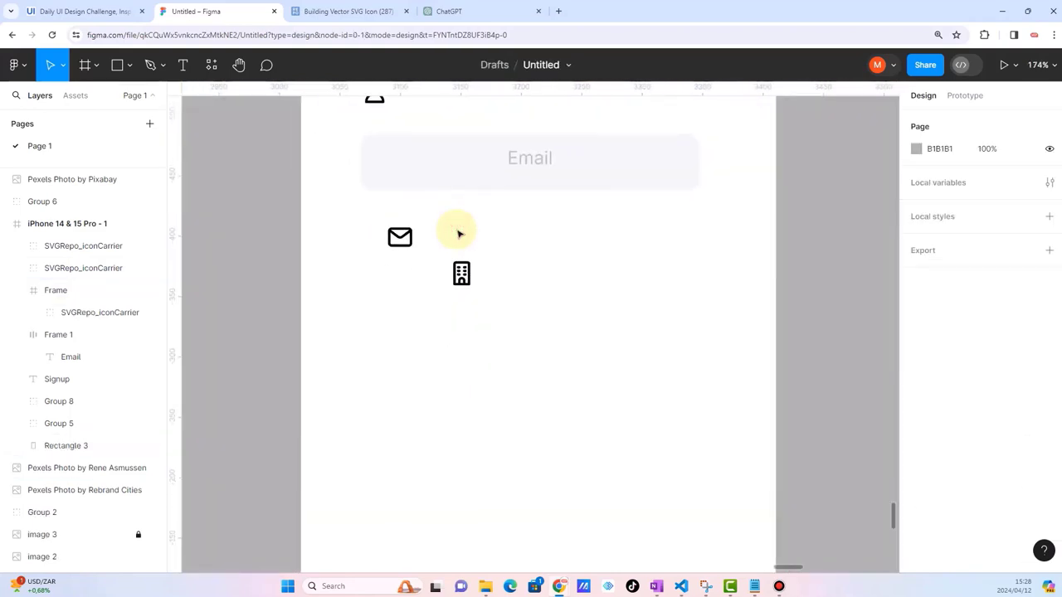
pyautogui.scroll(2, 459, 233)
pyautogui.click(462, 373)
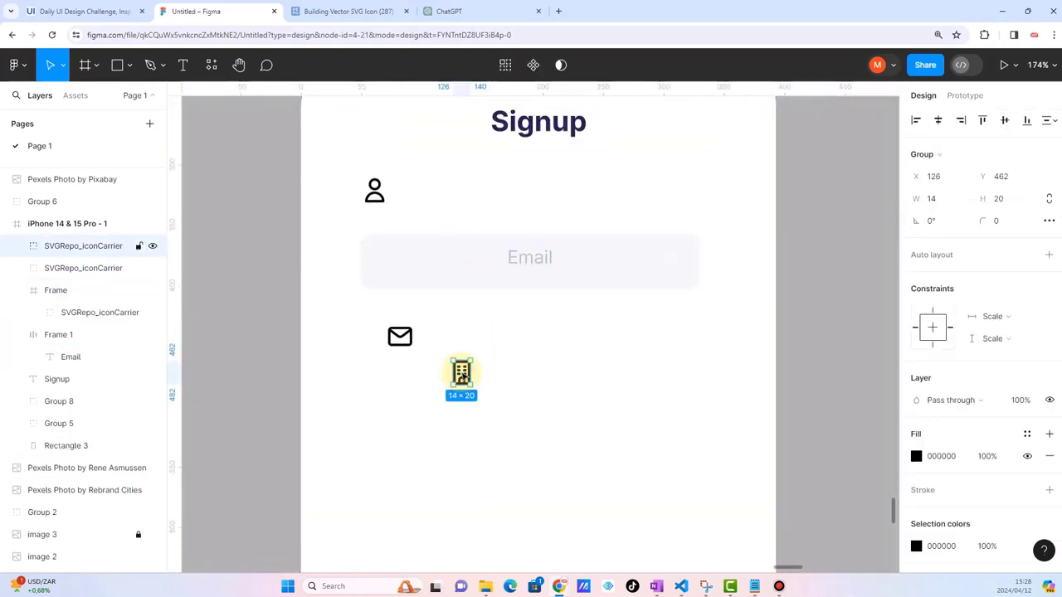
pyautogui.moveTo(462, 375); pyautogui.dragTo(498, 263)
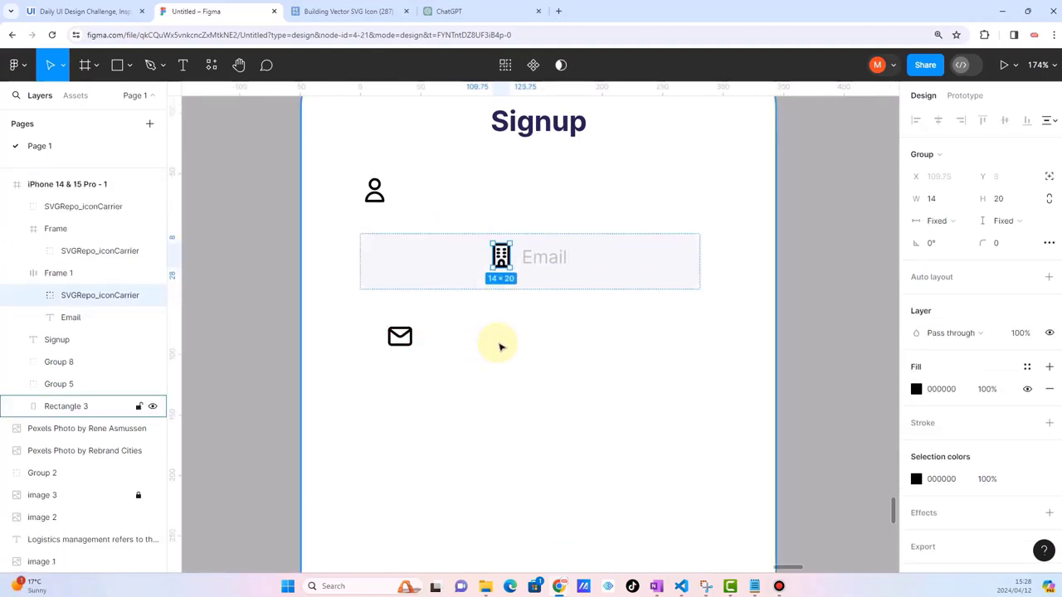
pyautogui.hotkey('ctrl', 'z')
pyautogui.moveTo(467, 373); pyautogui.dragTo(503, 268)
pyautogui.hotkey('ctrl', 'z')
pyautogui.moveTo(481, 344); pyautogui.dragTo(500, 262)
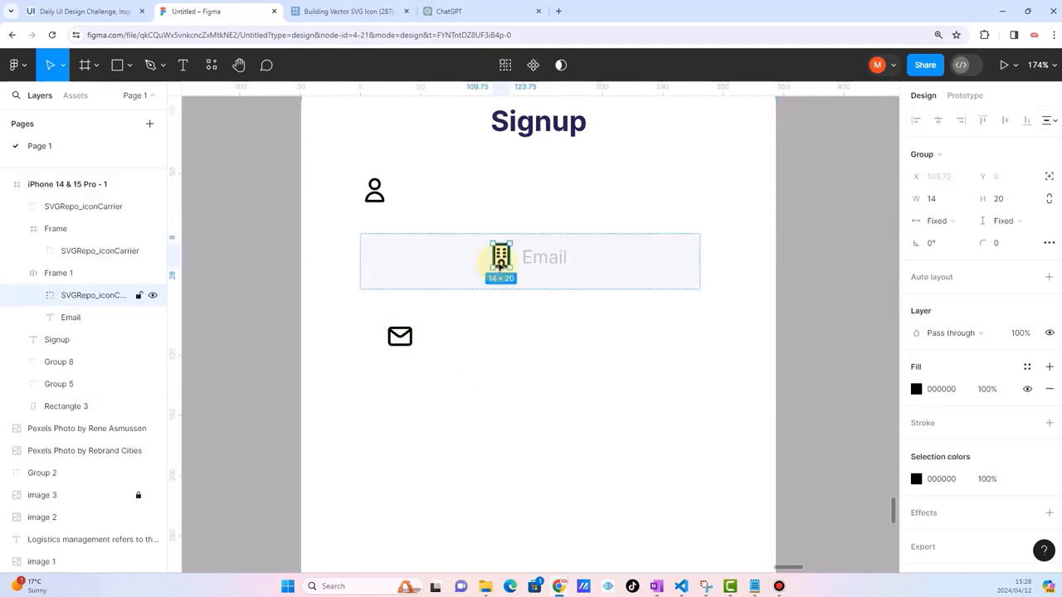
# Step: Set the Email field's bottom padding to 0
pyautogui.click(569, 394)
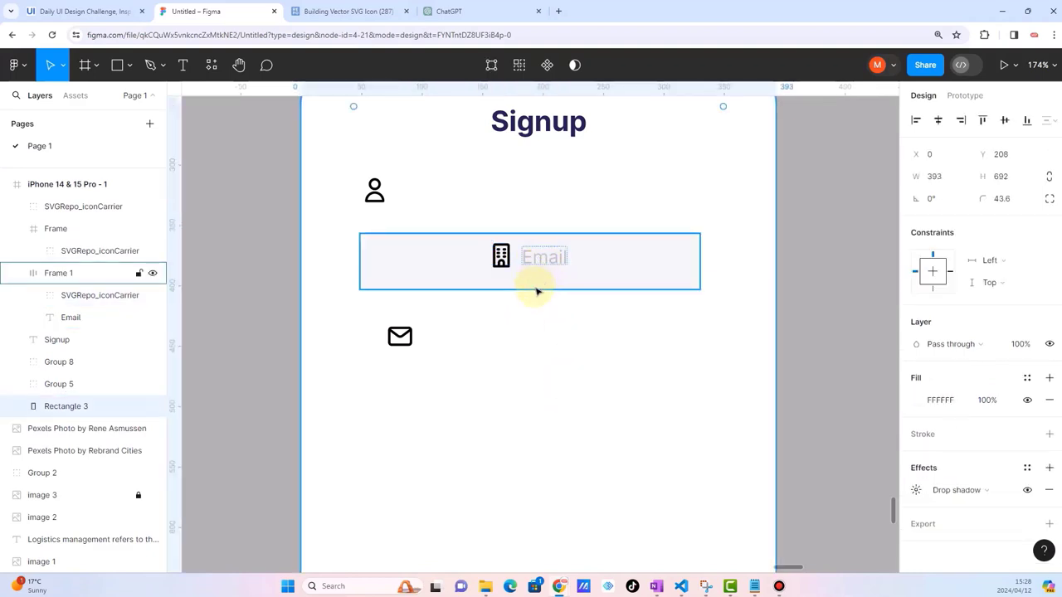
pyautogui.click(514, 287)
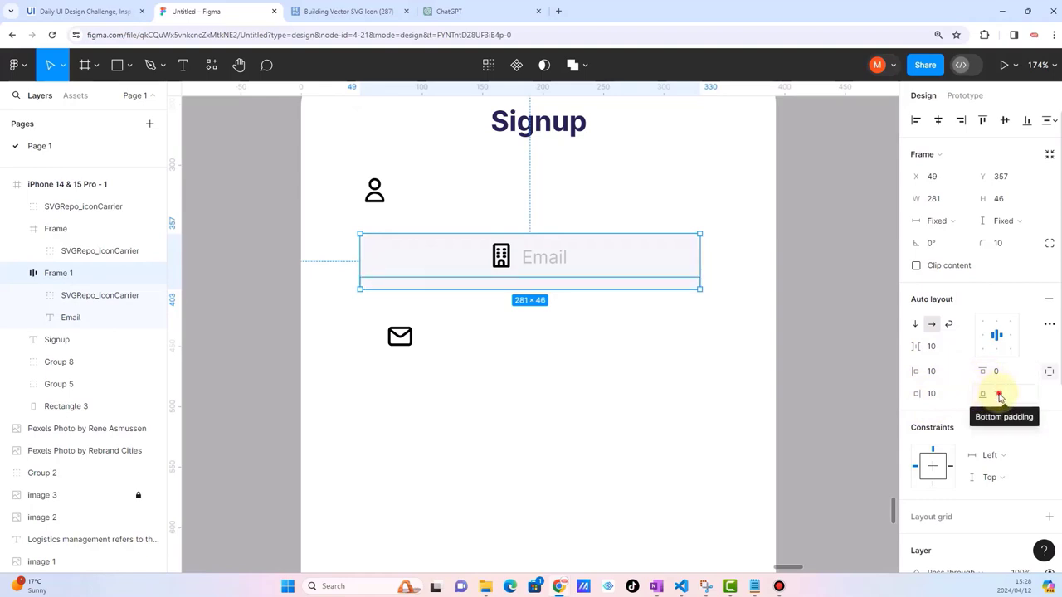
pyautogui.click(999, 395)
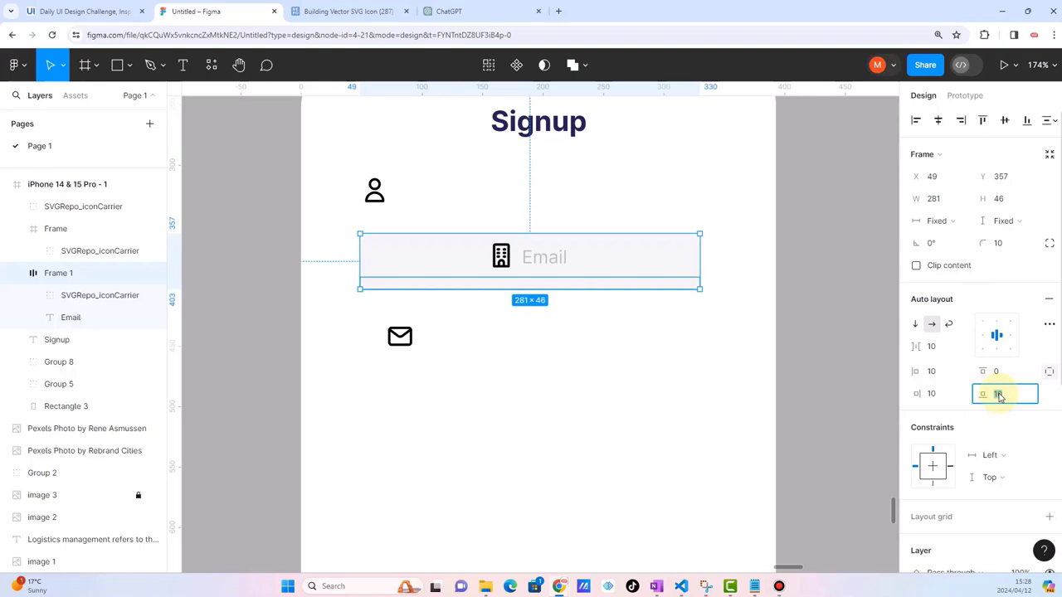
pyautogui.moveTo(983, 395); pyautogui.dragTo(875, 364)
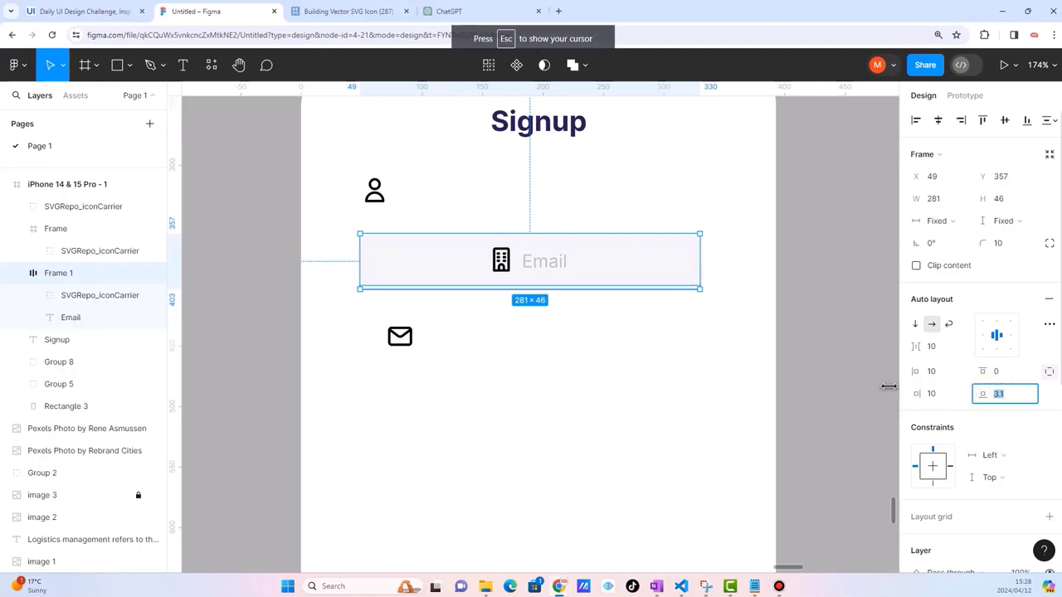
# Step: Give the Email field a 23 gap, left alignment and 22.7 horizontal padding
pyautogui.click(591, 360)
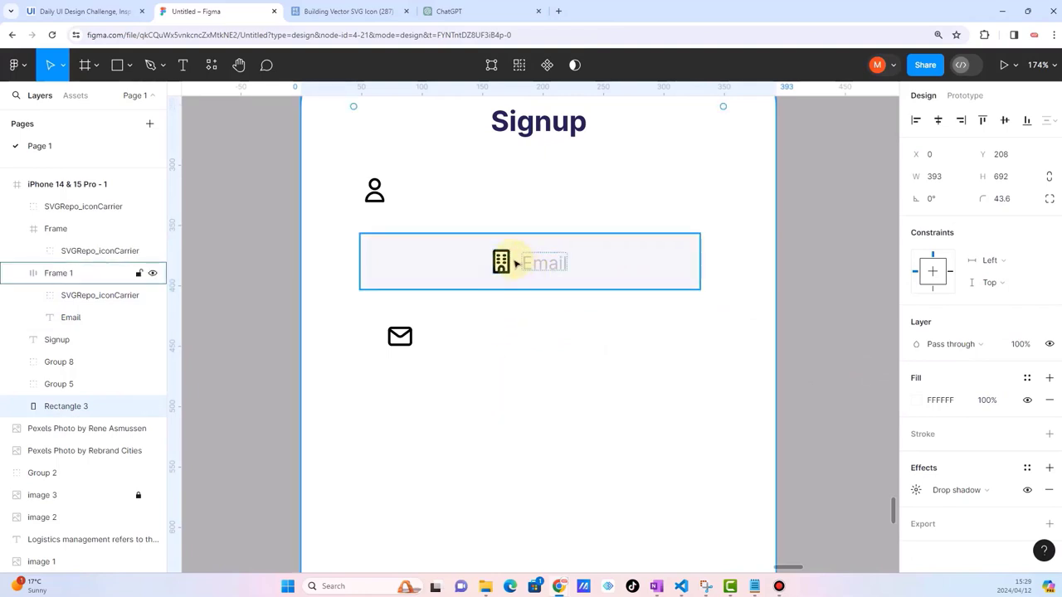
pyautogui.click(512, 263)
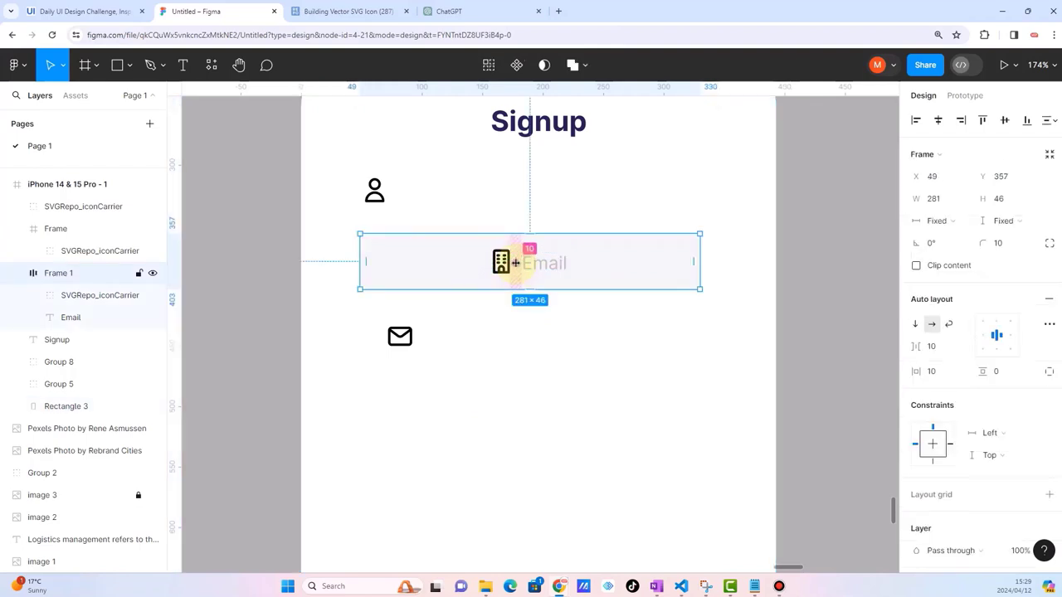
pyautogui.moveTo(508, 262); pyautogui.dragTo(521, 267)
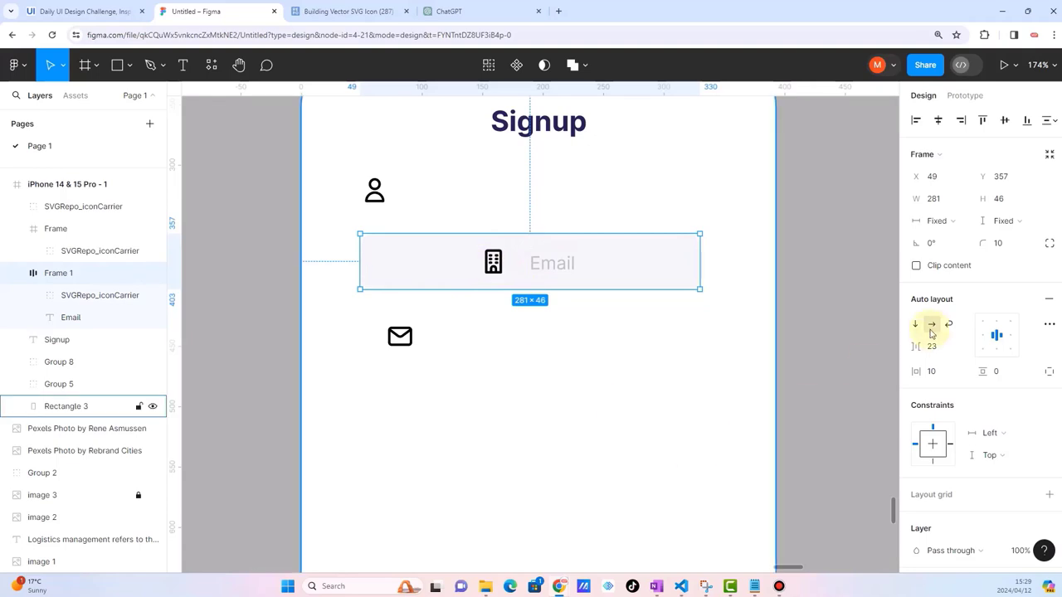
pyautogui.click(982, 336)
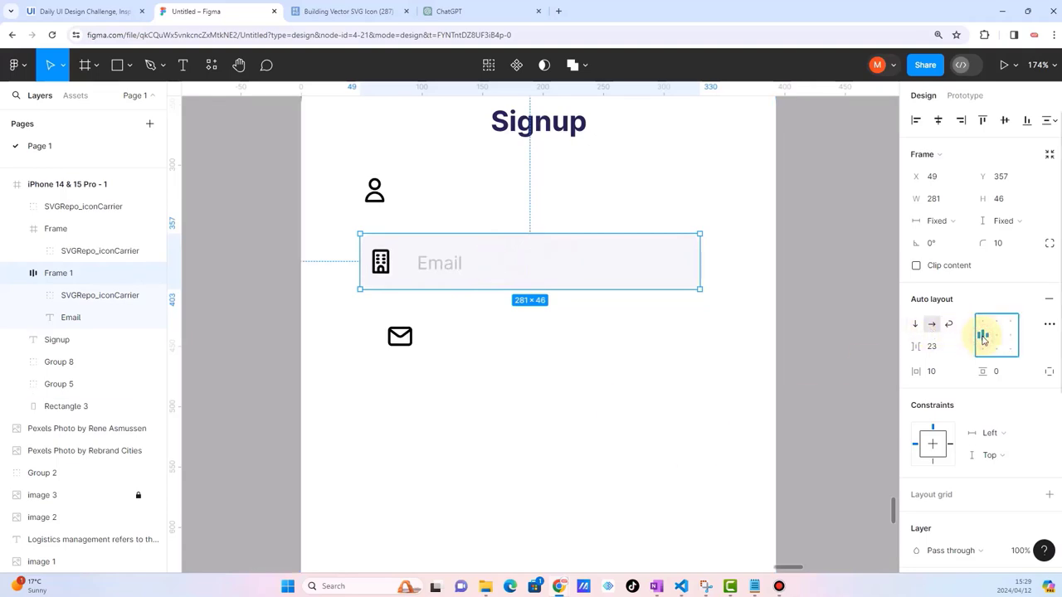
pyautogui.click(716, 387)
pyautogui.click(439, 251)
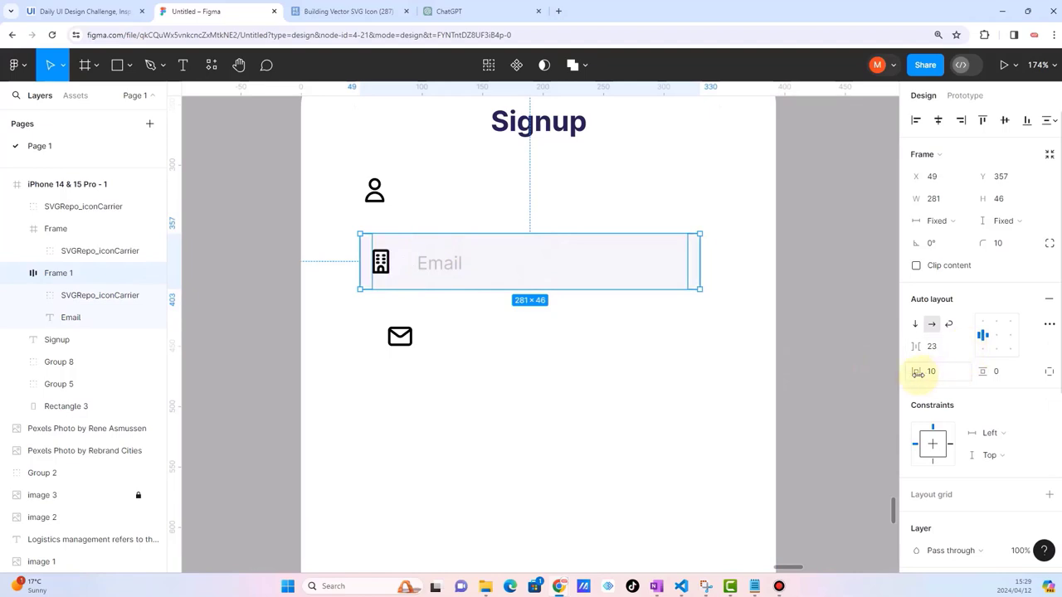
pyautogui.moveTo(918, 373); pyautogui.dragTo(1054, 380)
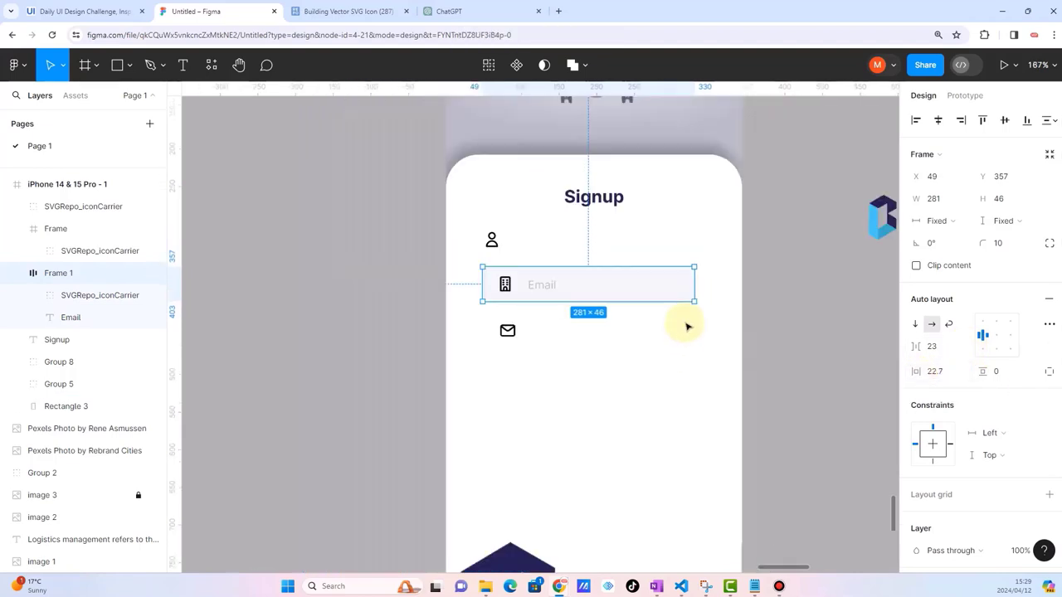
pyautogui.click(687, 373)
pyautogui.hotkey('ctrl', '-')
pyautogui.click(685, 373)
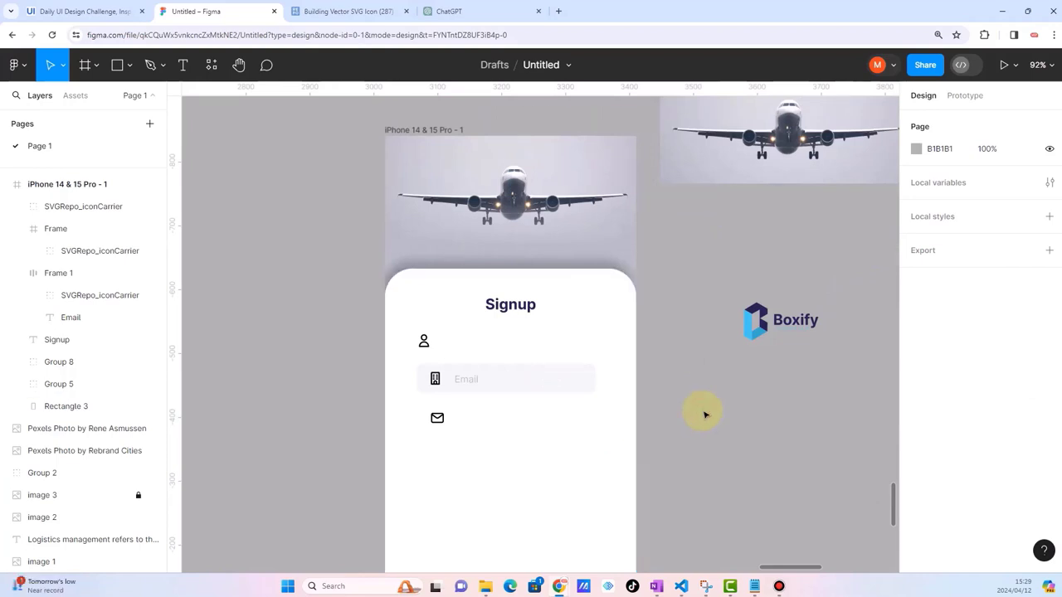
# Step: Nudge the Email field to X 54, Y 364 on the signup card
pyautogui.scroll(-5, 634, 409)
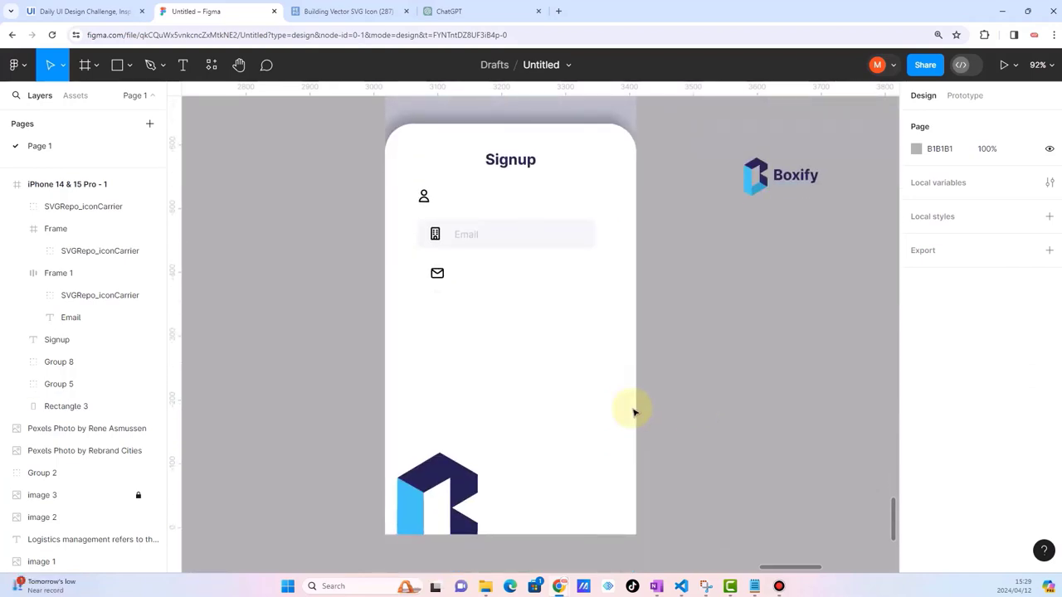
pyautogui.scroll(3, 634, 412)
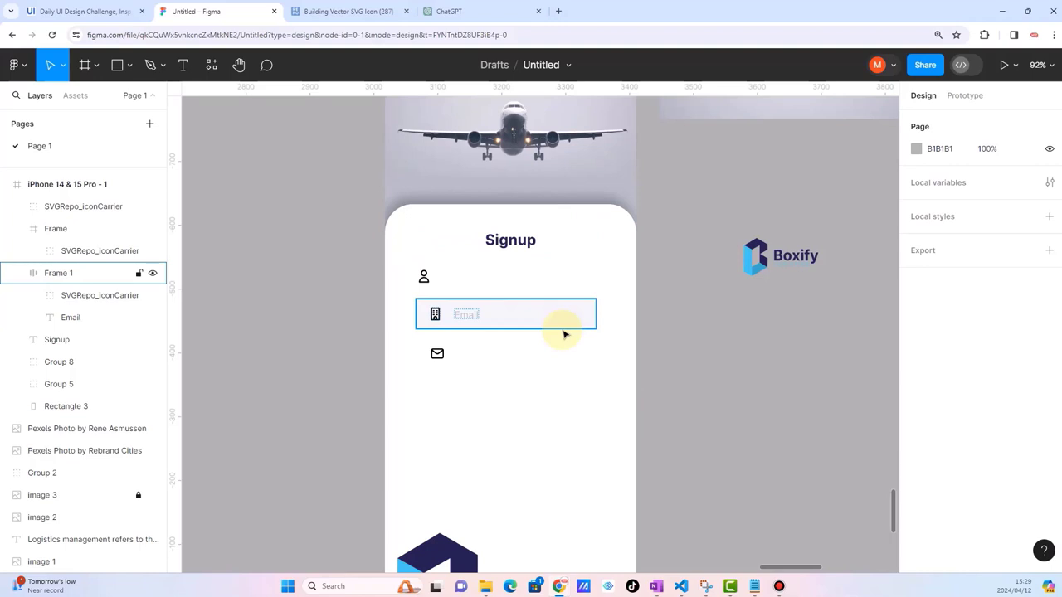
pyautogui.moveTo(441, 313)
pyautogui.mouseDown()
pyautogui.moveTo(448, 400)
pyautogui.moveTo(448, 323)
pyautogui.mouseUp()
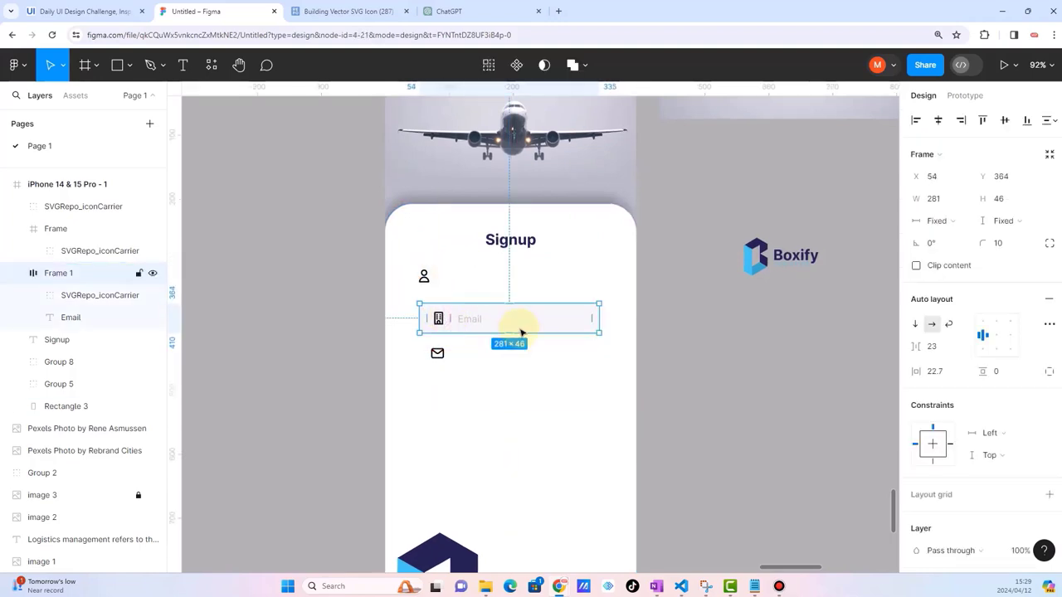
pyautogui.scroll(2, 521, 332)
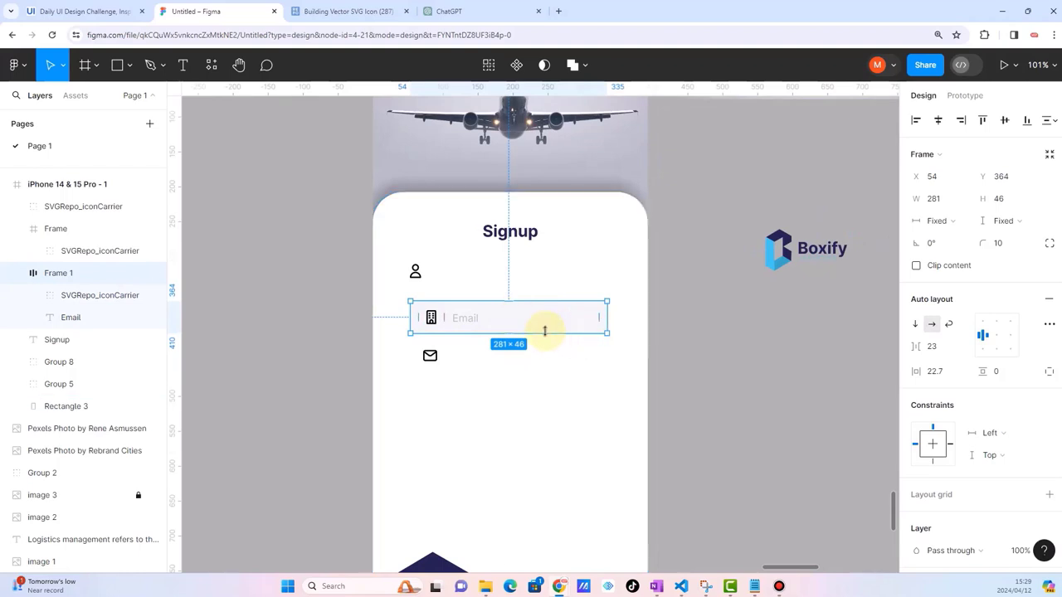
pyautogui.scroll(5, 545, 330)
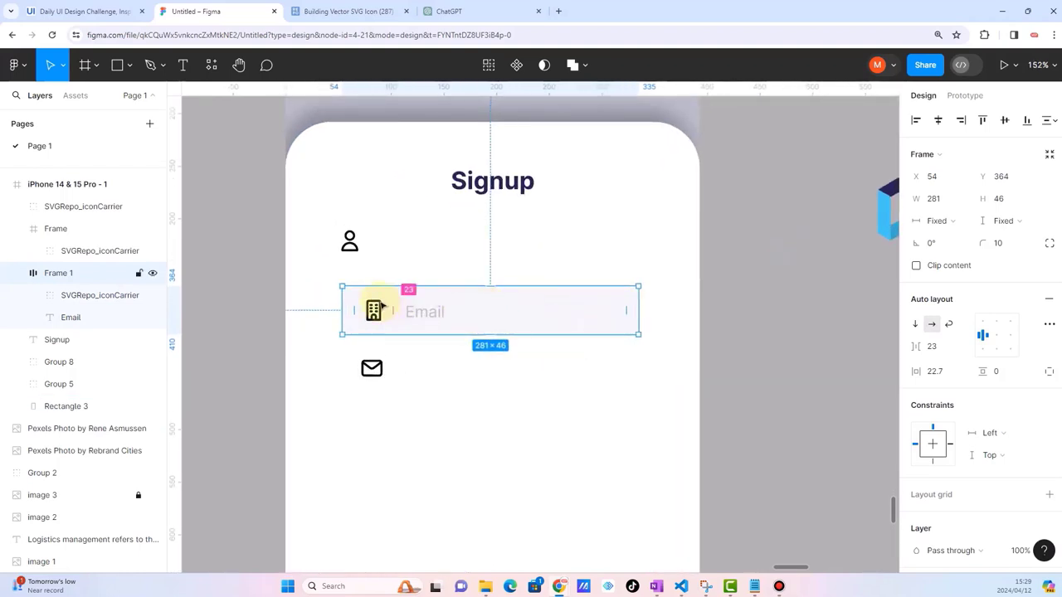
pyautogui.click(487, 310)
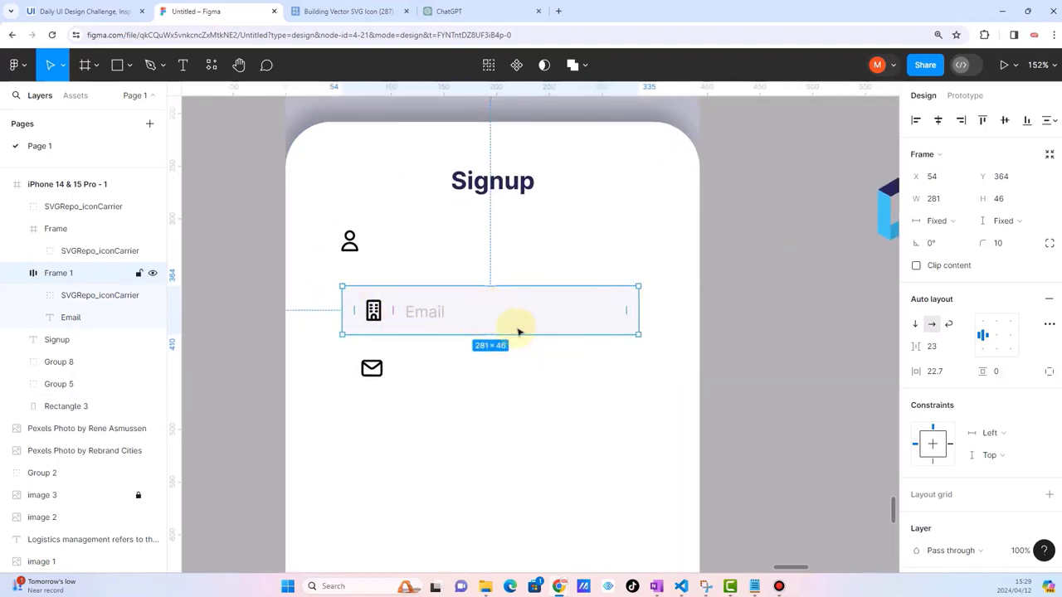
# Step: Remove the Email field's grey fill and give it a black outline
pyautogui.scroll(-1, 933, 403)
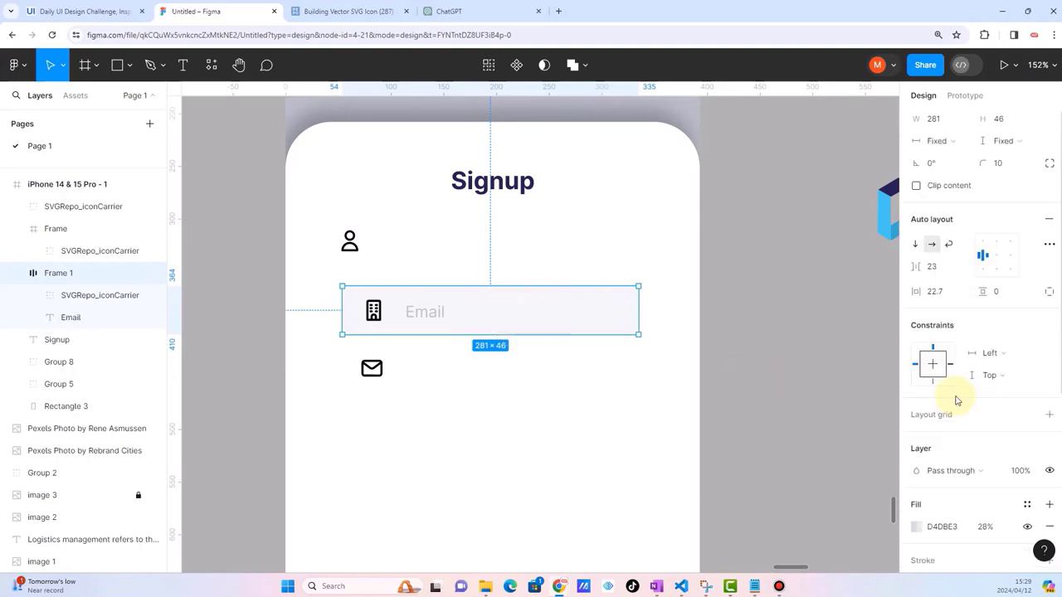
pyautogui.scroll(-3, 958, 401)
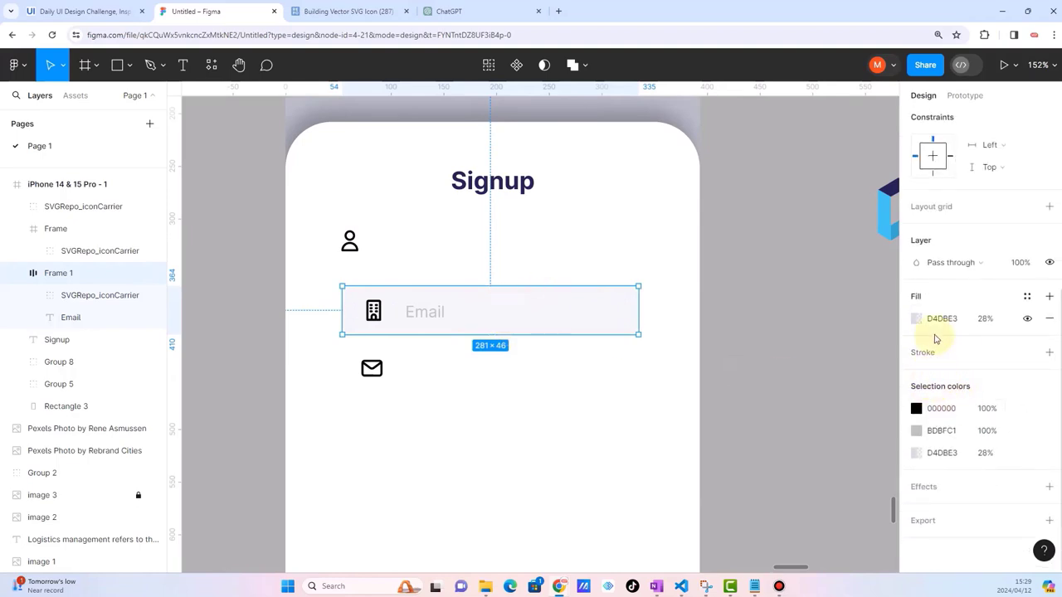
pyautogui.click(1050, 320)
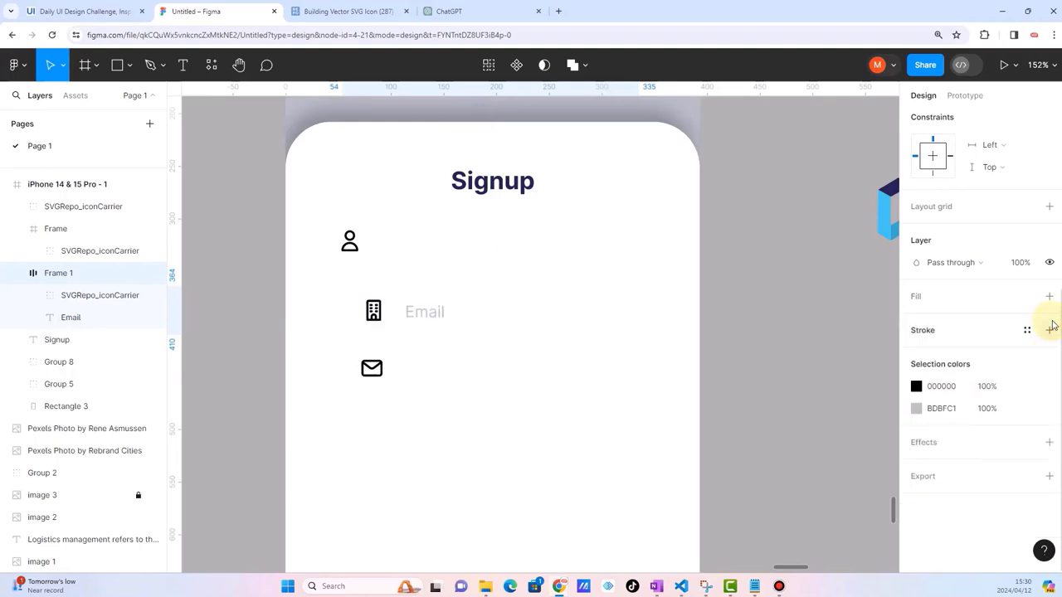
pyautogui.click(1004, 331)
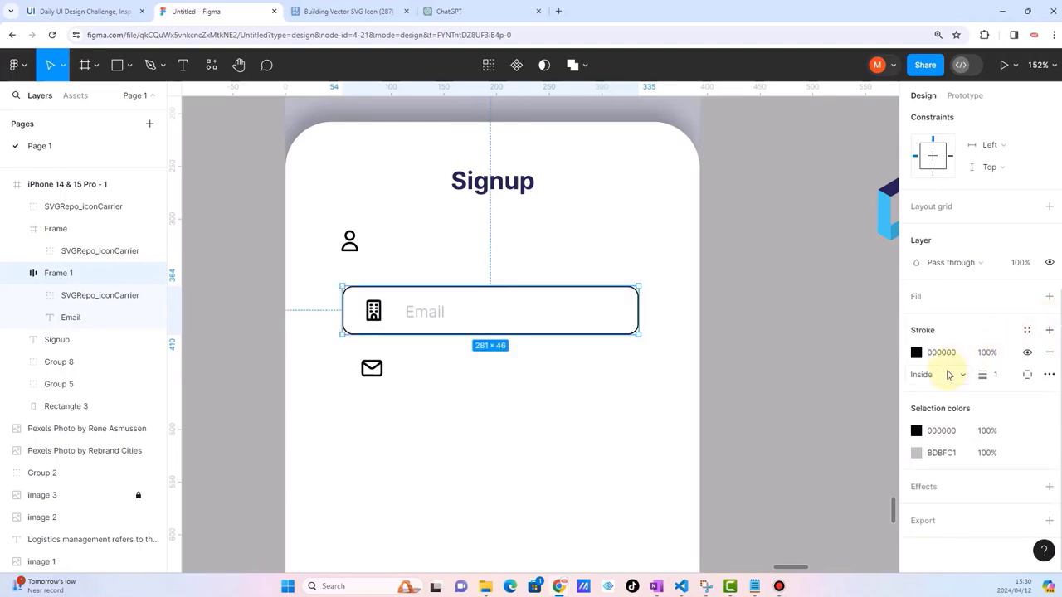
pyautogui.click(763, 315)
# Step: Move the person and mail icons out of the signup card onto the canvas
pyautogui.scroll(-2, 670, 343)
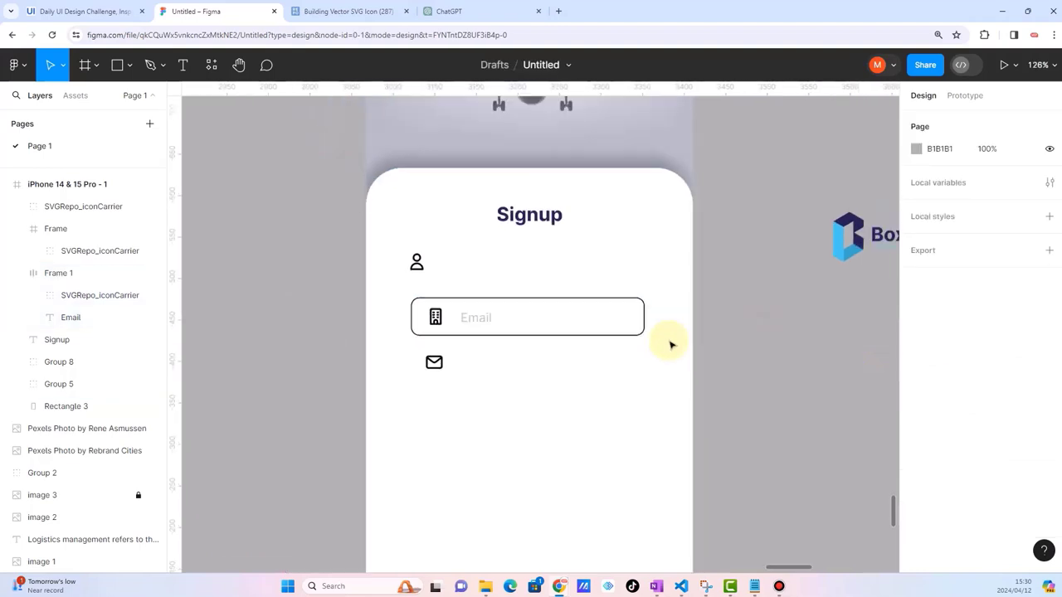
pyautogui.scroll(-5, 670, 343)
pyautogui.scroll(3, 738, 334)
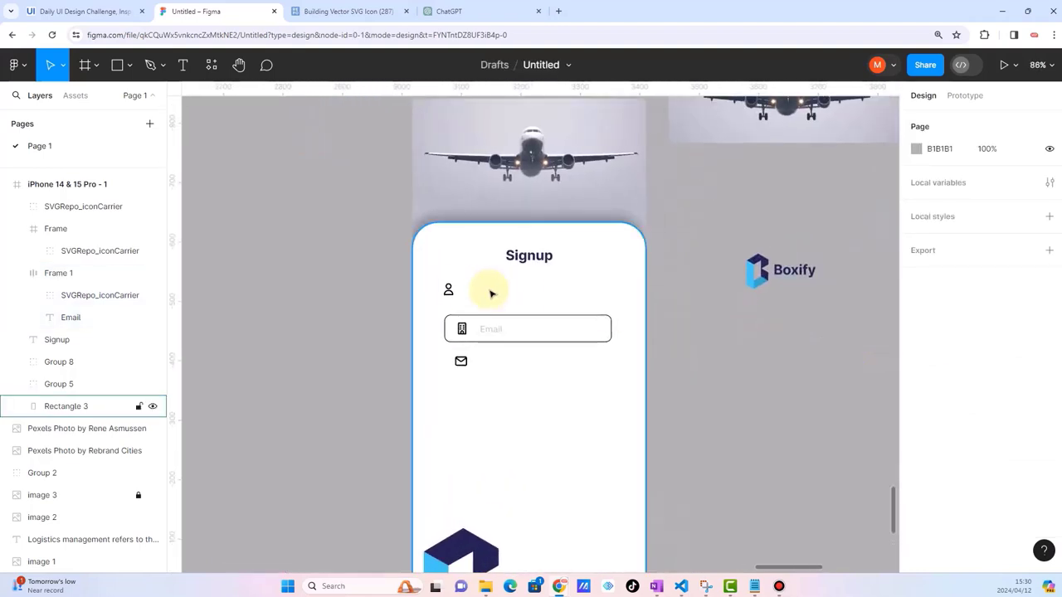
pyautogui.moveTo(449, 288); pyautogui.dragTo(311, 284)
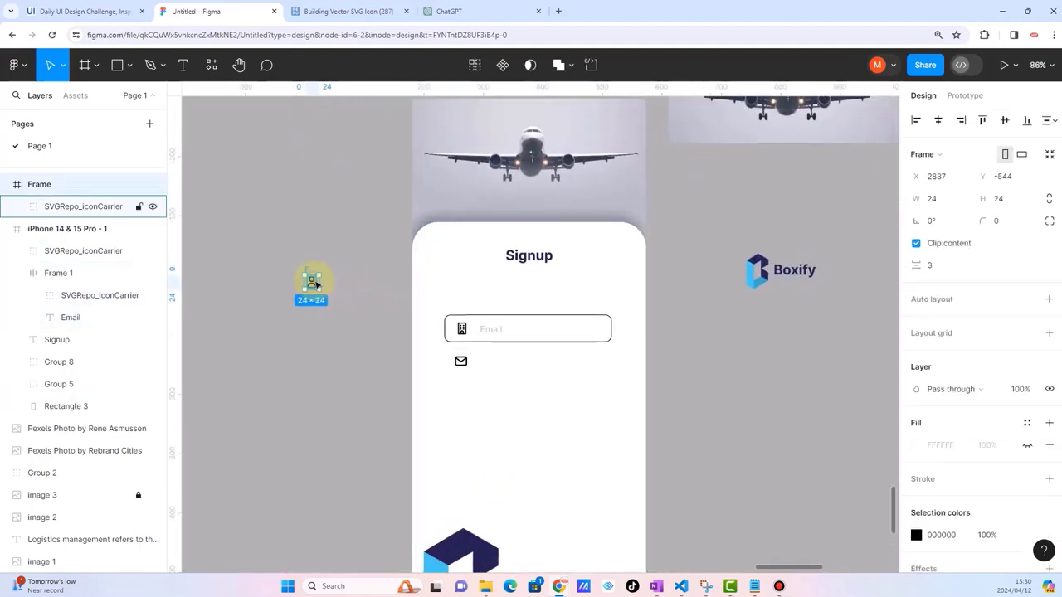
pyautogui.click(462, 362)
pyautogui.moveTo(446, 369); pyautogui.dragTo(337, 367)
# Step: Resize the Email field to 267×53 and centre it on the card
pyautogui.scroll(1, 526, 346)
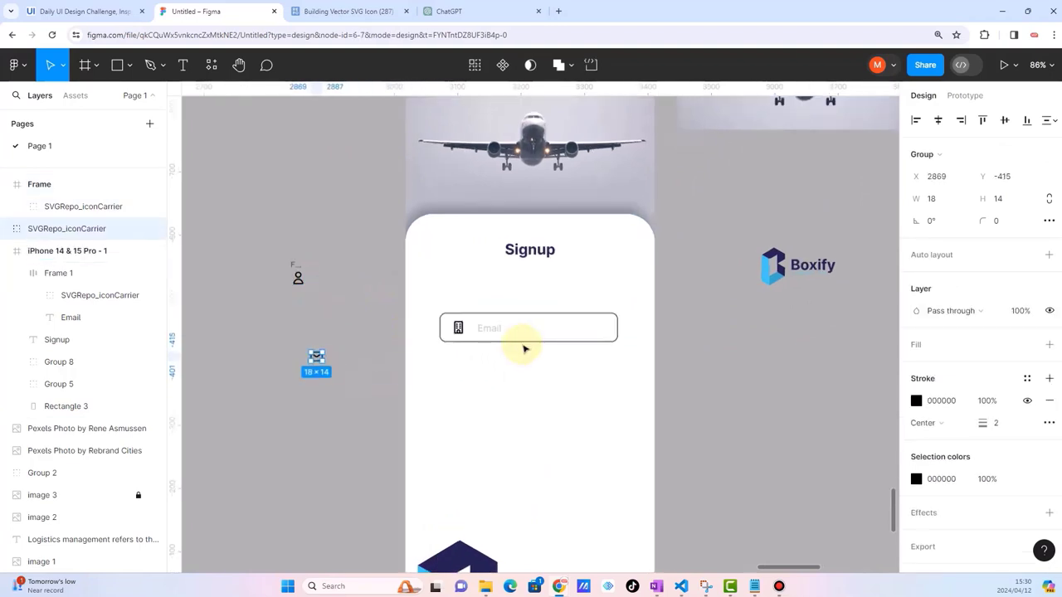
pyautogui.scroll(2, 526, 346)
pyautogui.click(597, 318)
pyautogui.moveTo(564, 344); pyautogui.dragTo(564, 349)
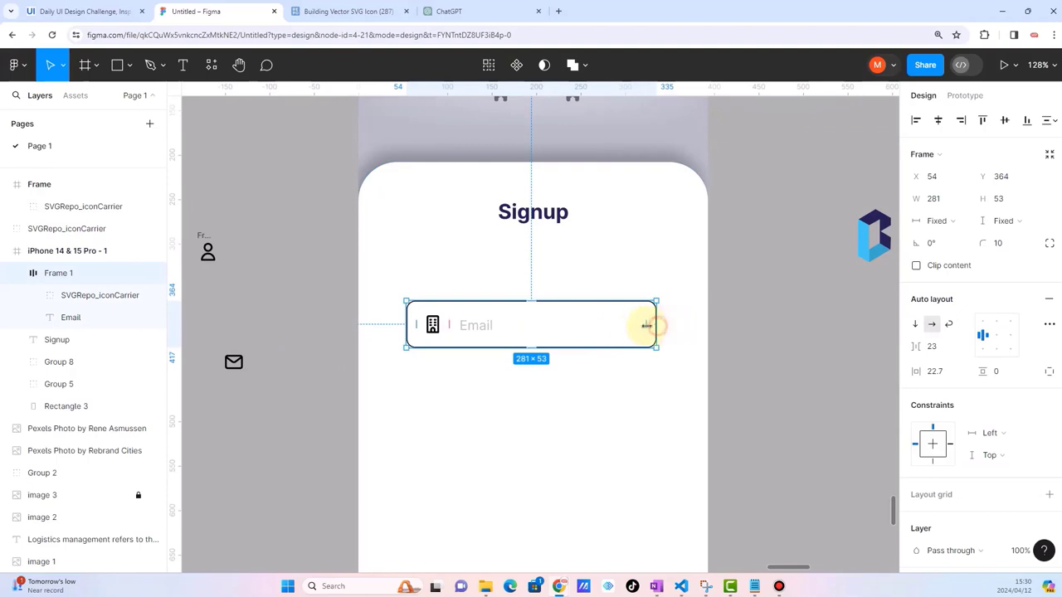
pyautogui.moveTo(647, 325); pyautogui.dragTo(580, 318)
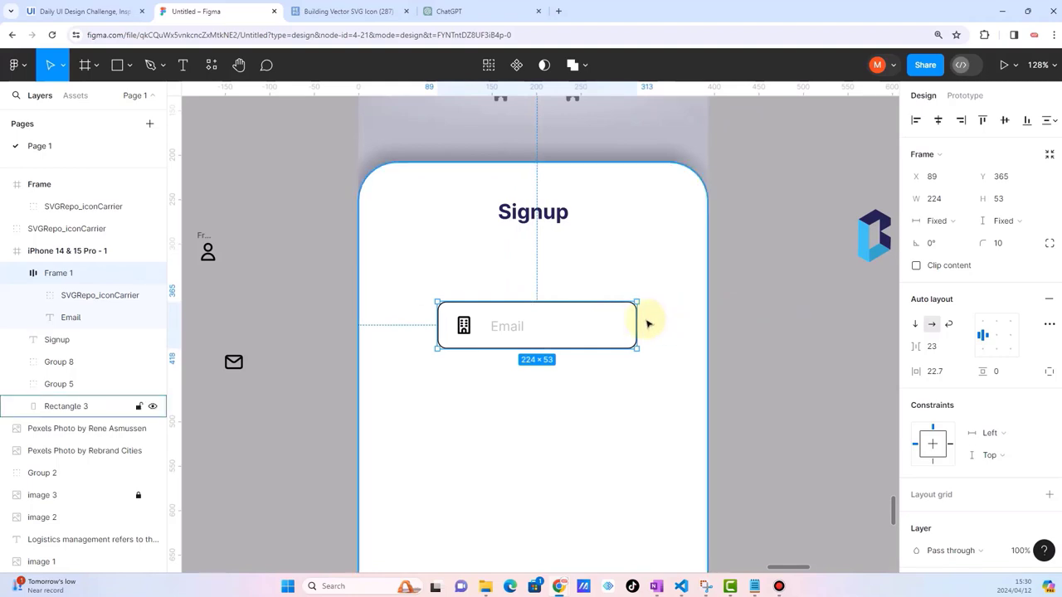
pyautogui.moveTo(635, 323); pyautogui.dragTo(675, 322)
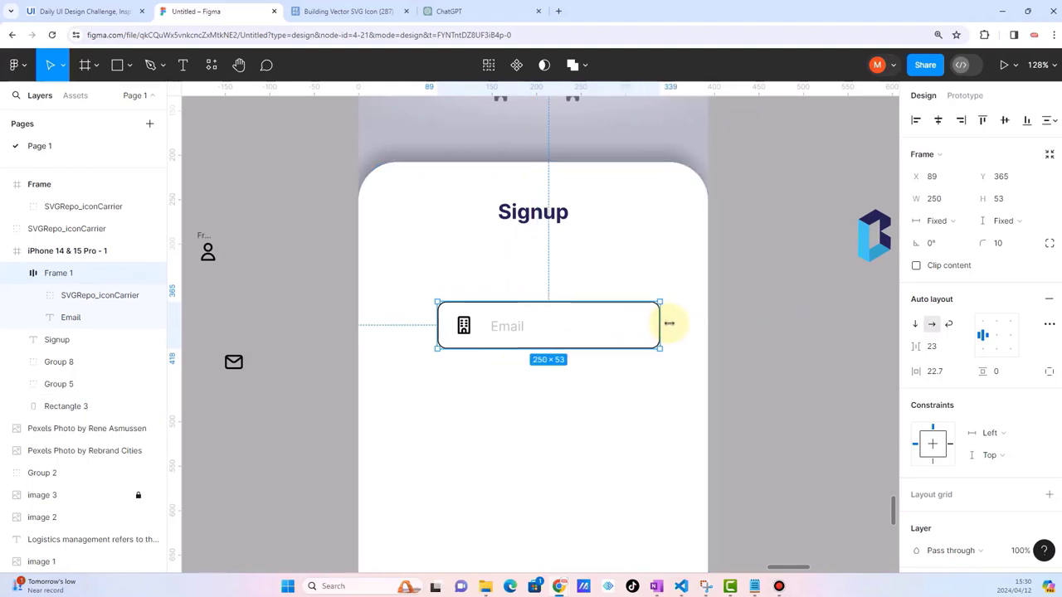
pyautogui.moveTo(583, 324); pyautogui.dragTo(584, 322)
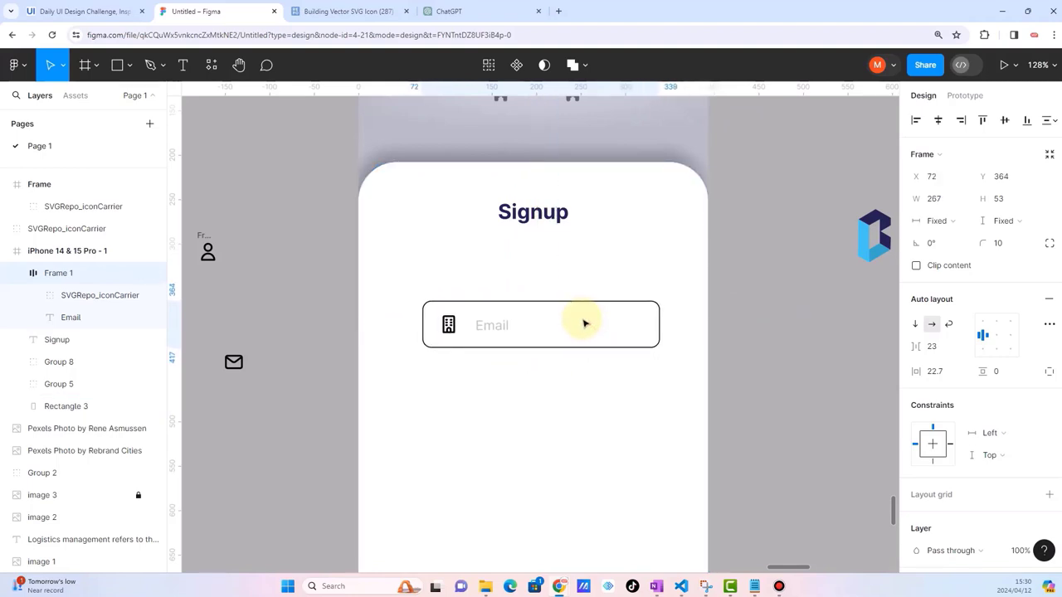
# Step: Change the placeholder text to 'Company Name' on a single line
pyautogui.doubleClick(497, 328)
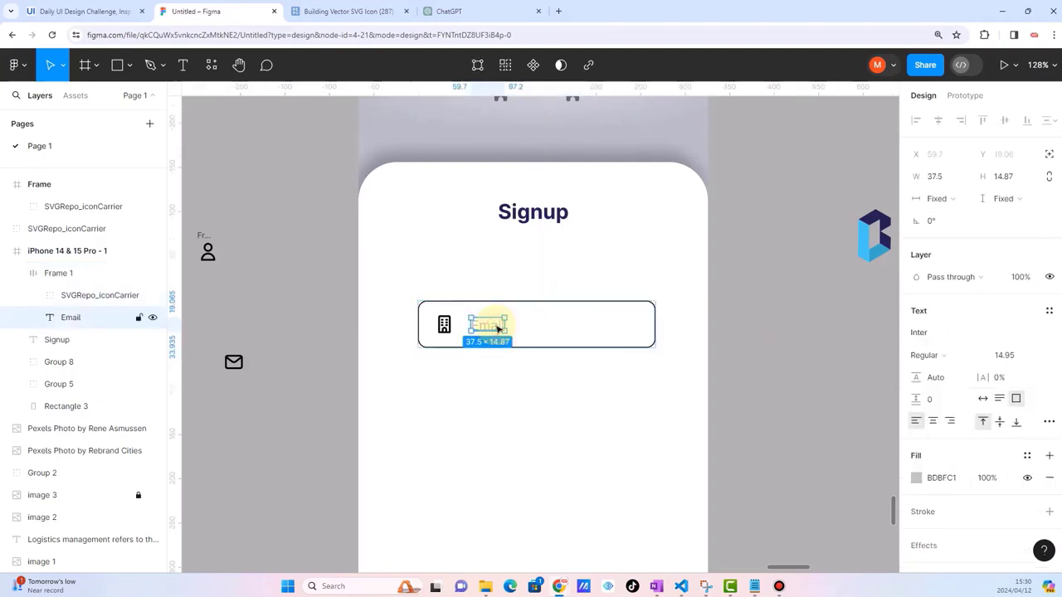
pyautogui.doubleClick(496, 326)
pyautogui.write('Company Name')
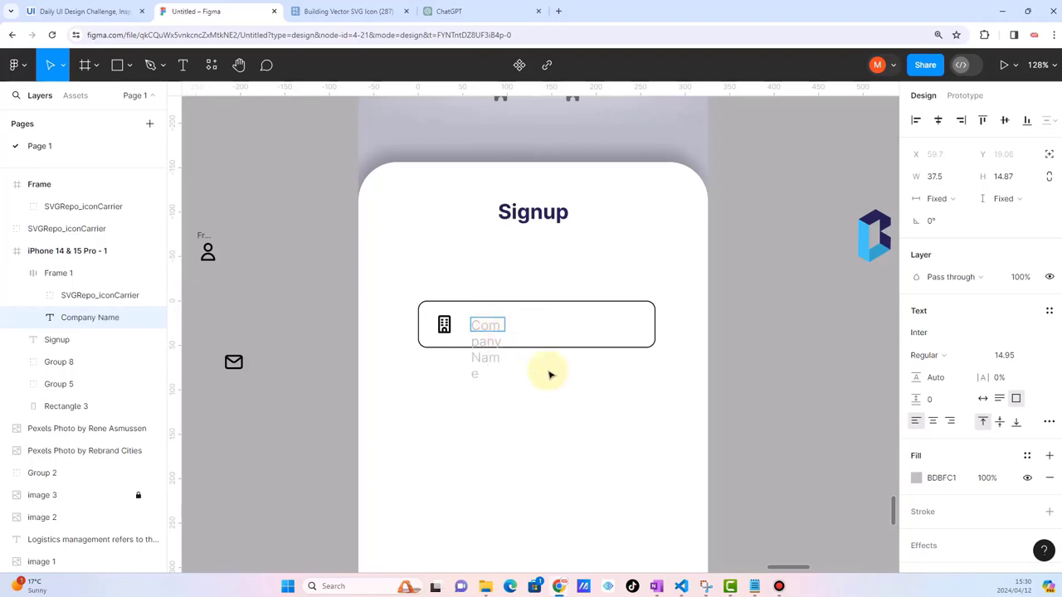
pyautogui.press('Escape')
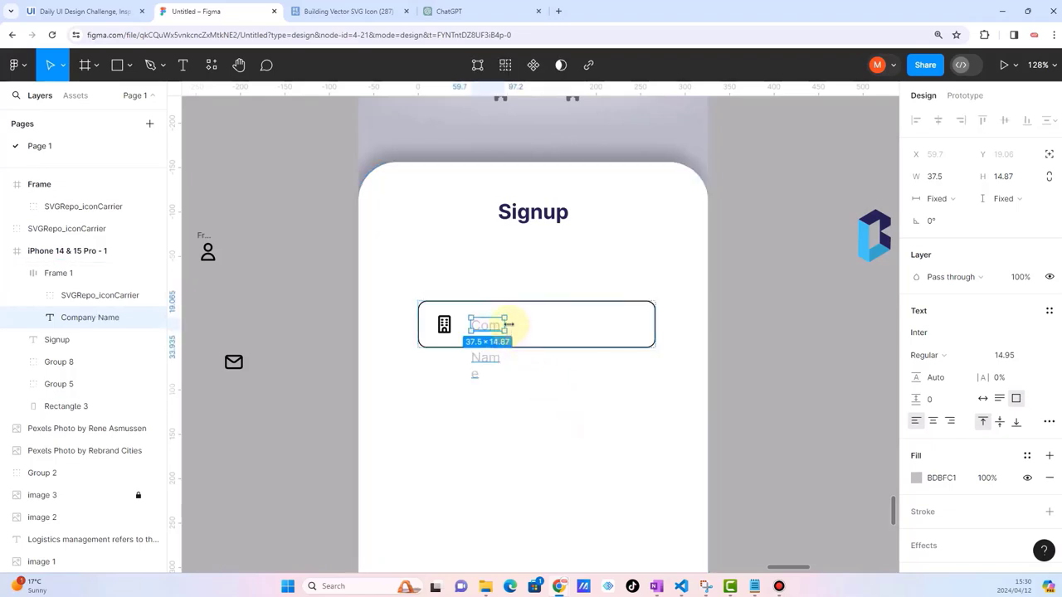
pyautogui.moveTo(508, 324); pyautogui.dragTo(590, 324)
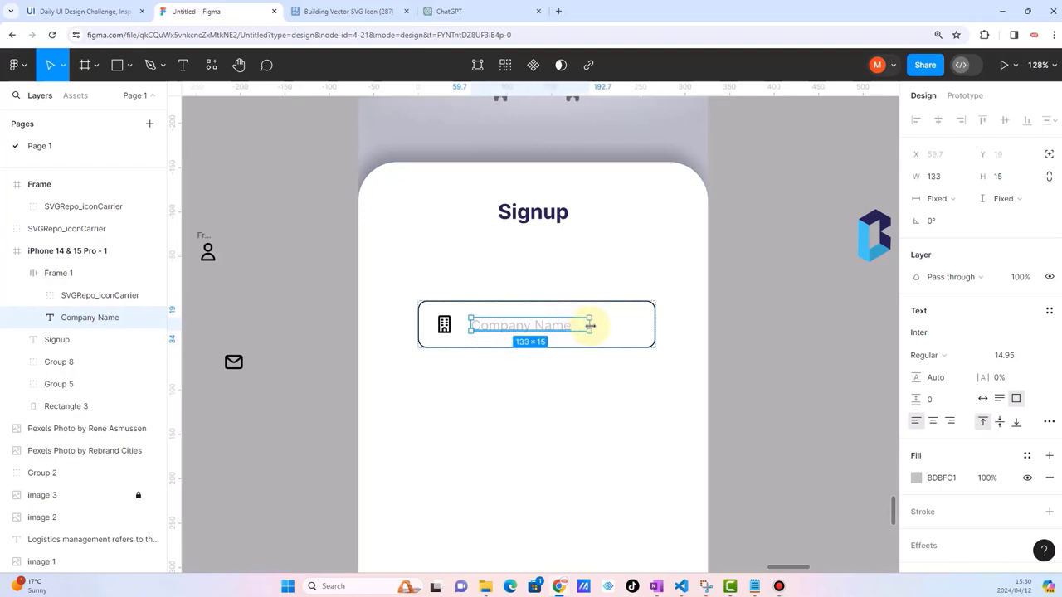
# Step: Set the field's border to the Boxify logo's dark navy 242155 with the eyedropper
pyautogui.click(582, 391)
pyautogui.hscroll(3, 583, 390)
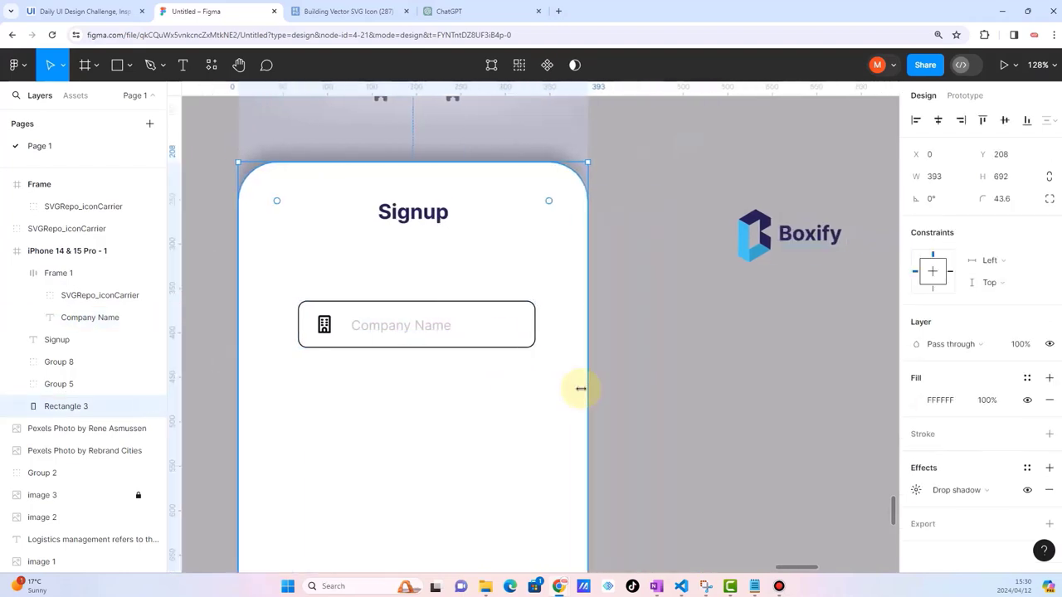
pyautogui.scroll(-2, 580, 389)
pyautogui.scroll(-2, 580, 389)
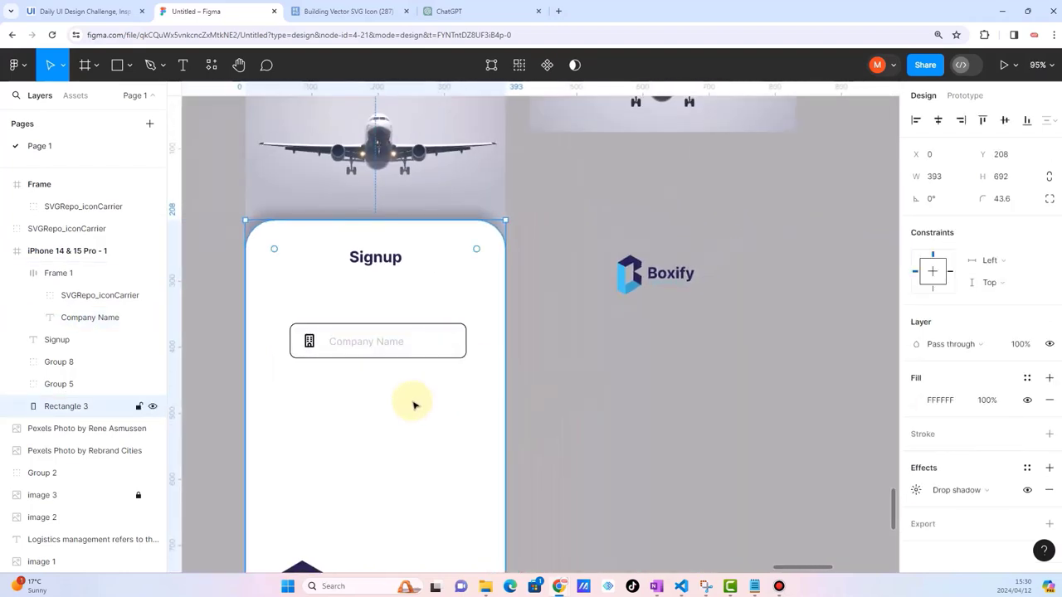
pyautogui.scroll(-2, 415, 403)
pyautogui.scroll(3, 360, 370)
pyautogui.scroll(3, 360, 348)
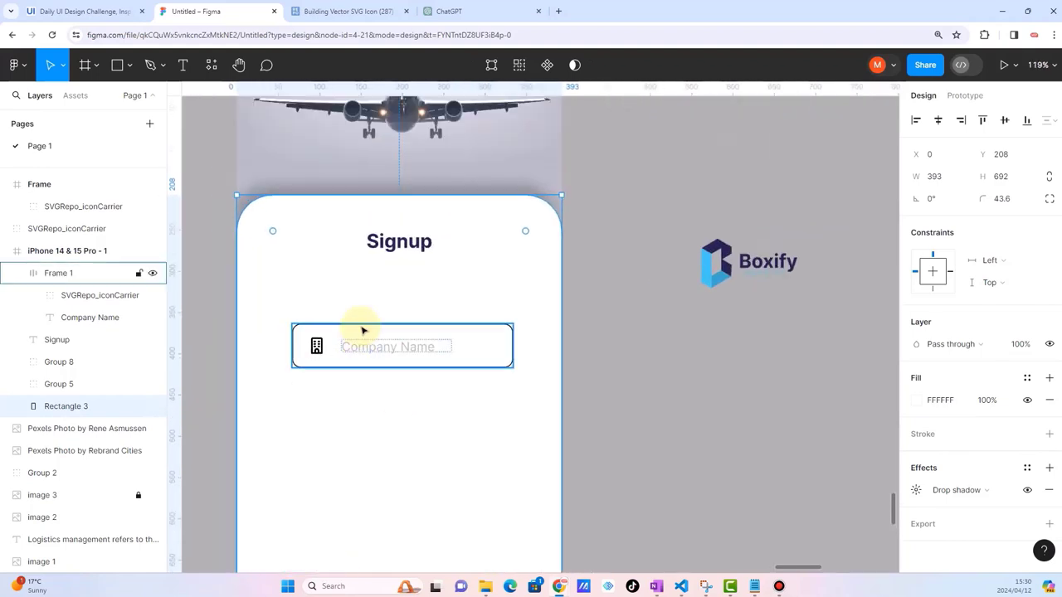
pyautogui.click(360, 326)
pyautogui.scroll(-3, 955, 388)
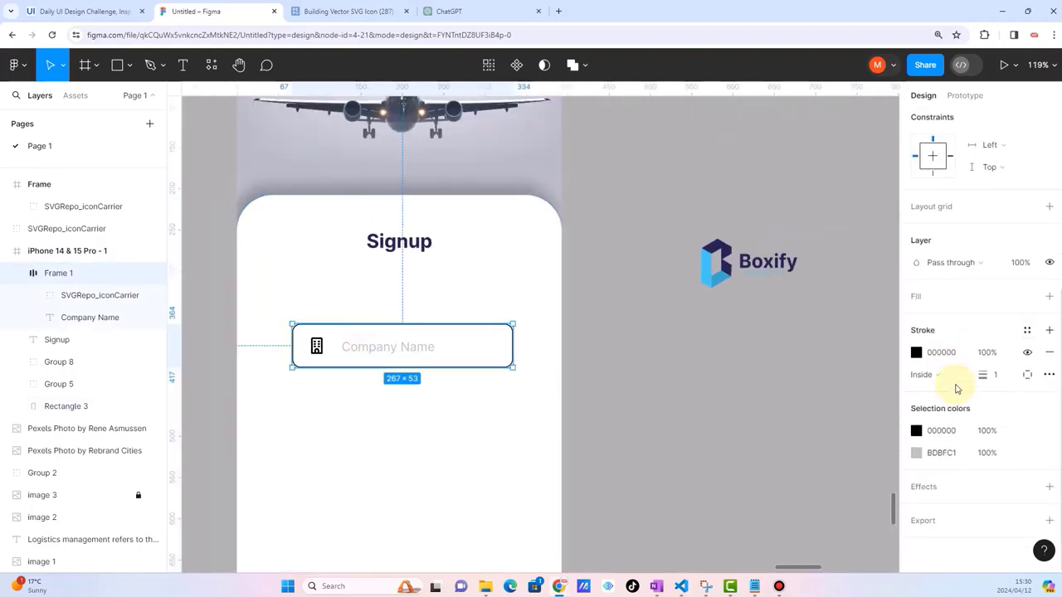
pyautogui.click(916, 352)
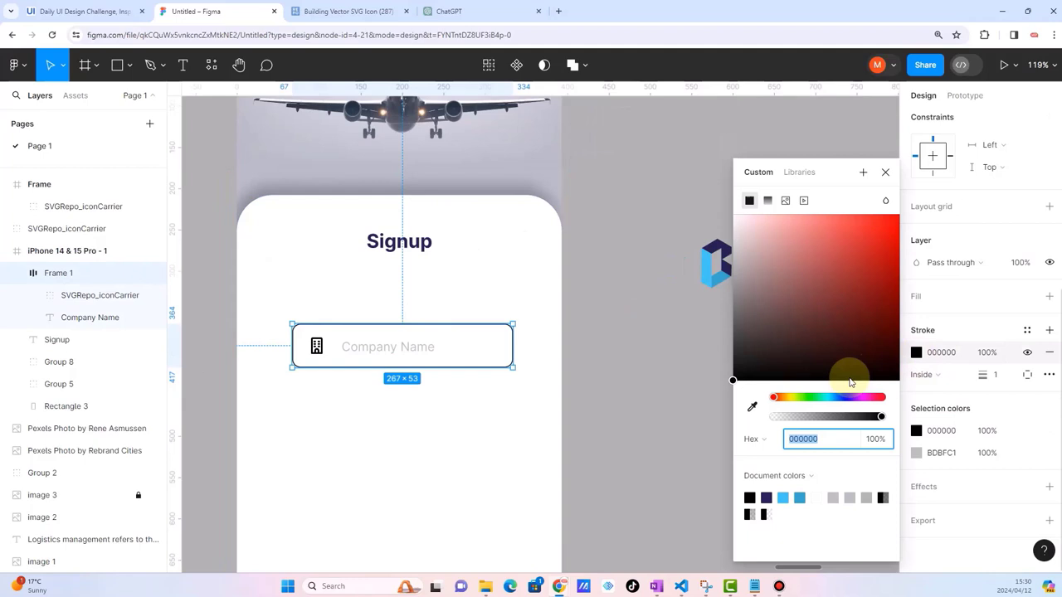
pyautogui.click(751, 406)
pyautogui.click(713, 250)
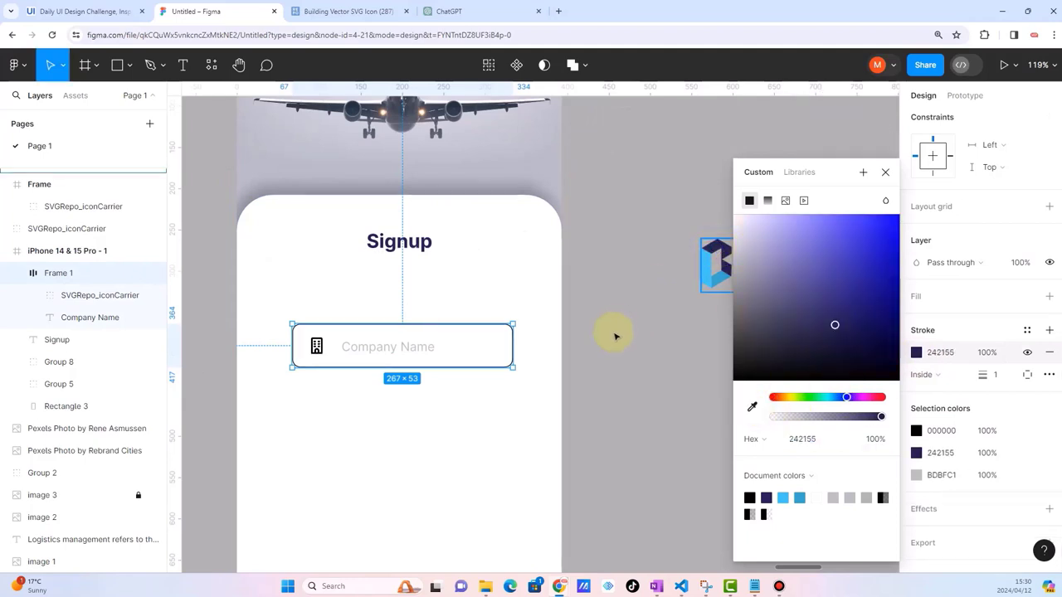
pyautogui.click(616, 332)
# Step: Select the building icon inside the Company Name field
pyautogui.scroll(3, 462, 374)
pyautogui.scroll(3, 462, 374)
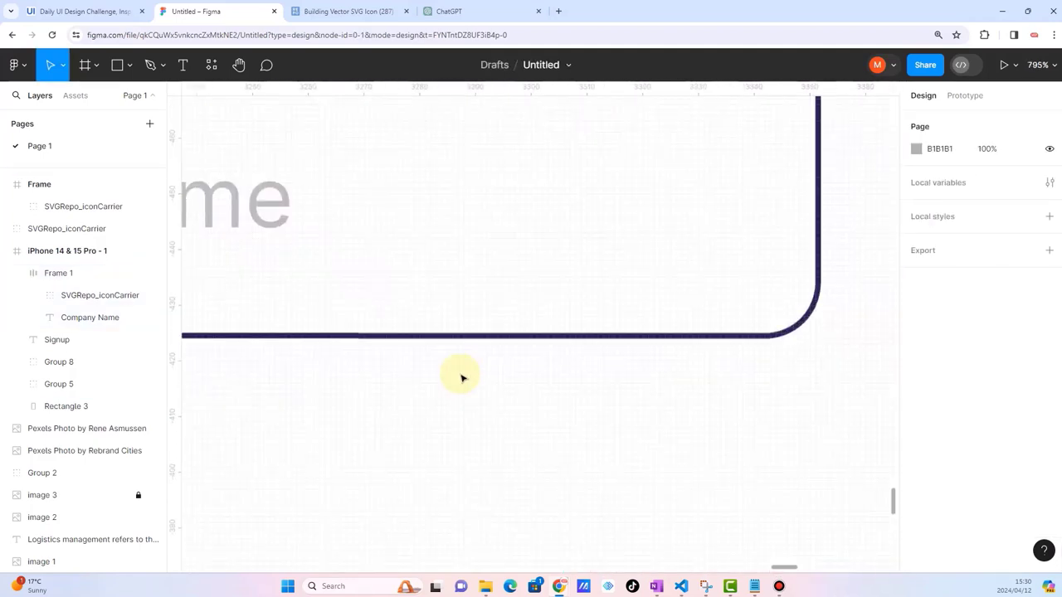
pyautogui.scroll(-2, 462, 374)
pyautogui.scroll(-4, 462, 374)
pyautogui.scroll(-1, 462, 378)
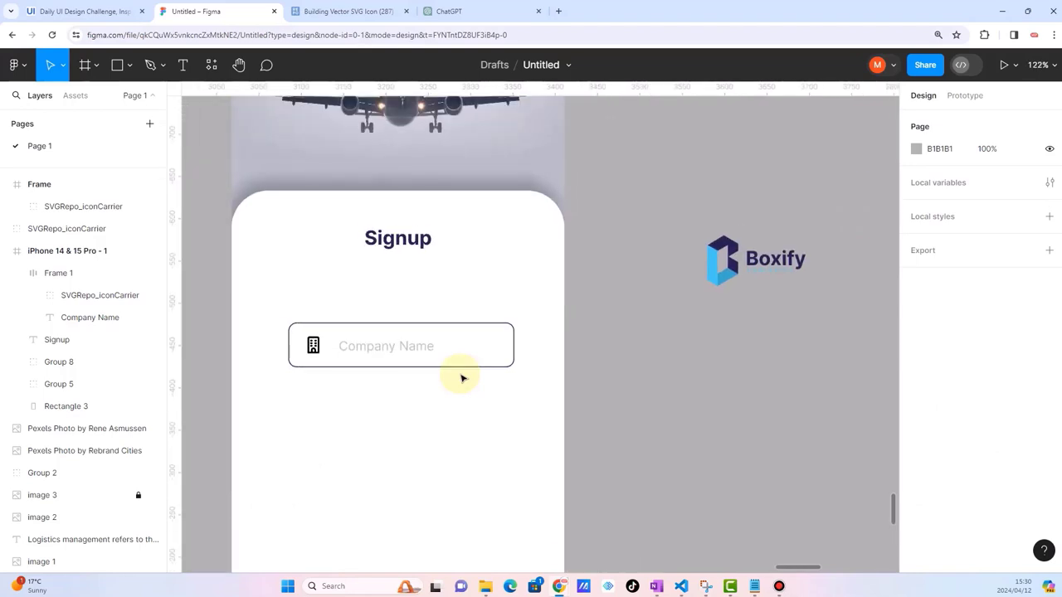
pyautogui.scroll(3, 462, 378)
pyautogui.scroll(2, 462, 379)
pyautogui.click(444, 381)
pyautogui.press('Return')
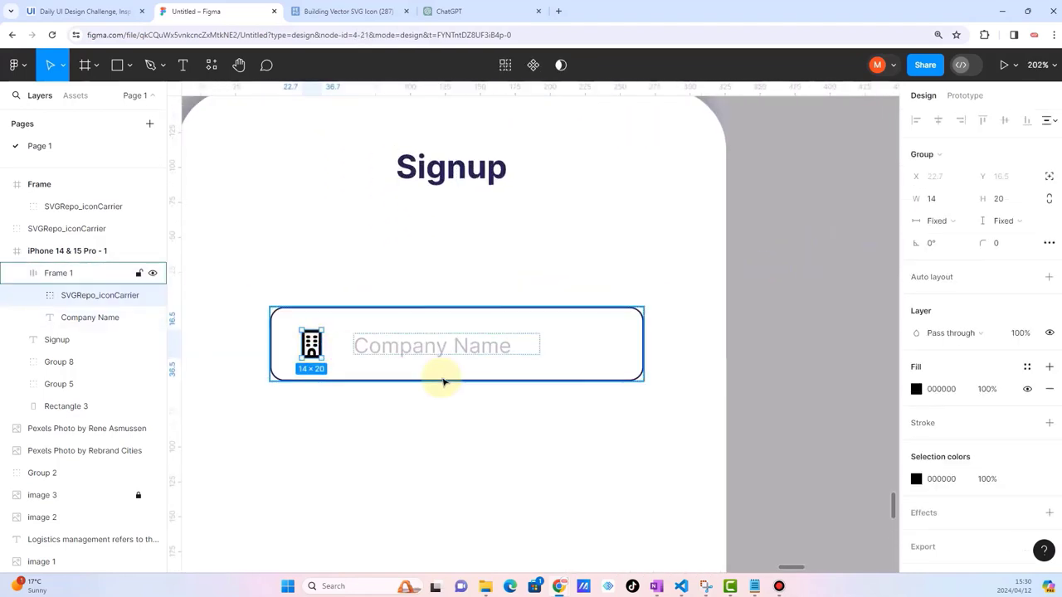
# Step: Fill the building icon with the logo's light blue using the eyedropper
pyautogui.scroll(-5, 444, 381)
pyautogui.click(916, 389)
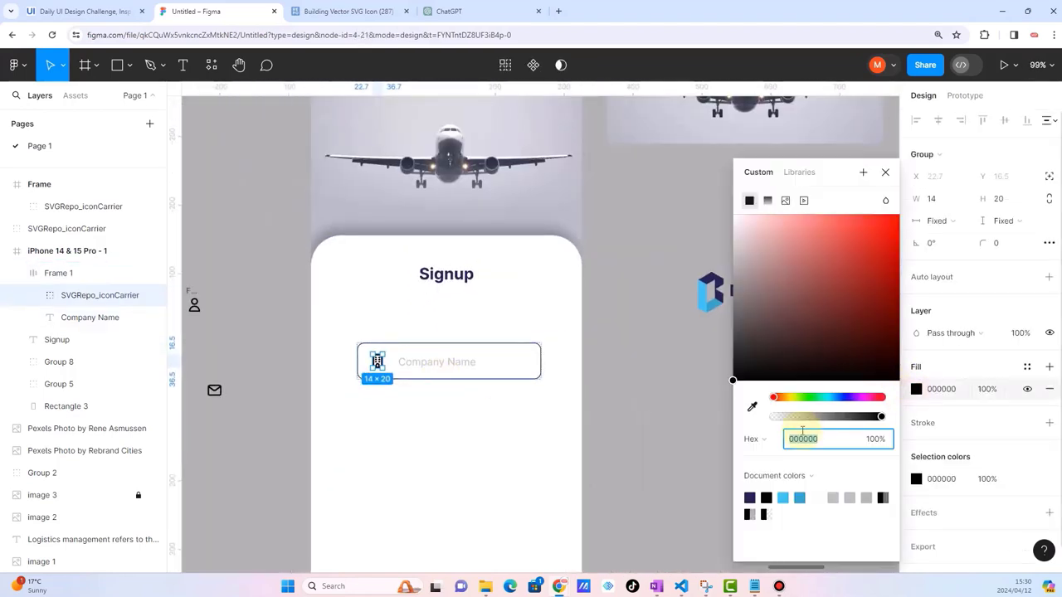
pyautogui.click(751, 407)
pyautogui.click(707, 301)
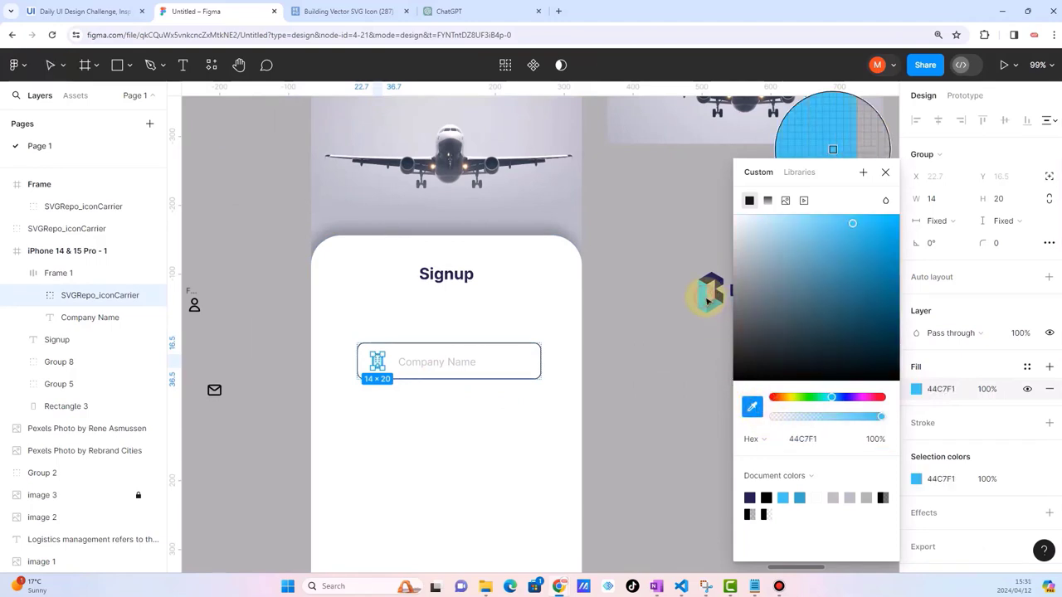
pyautogui.click(612, 426)
# Step: Recolour the Company Name field's navy border to the logo's light blue
pyautogui.scroll(-5, 474, 431)
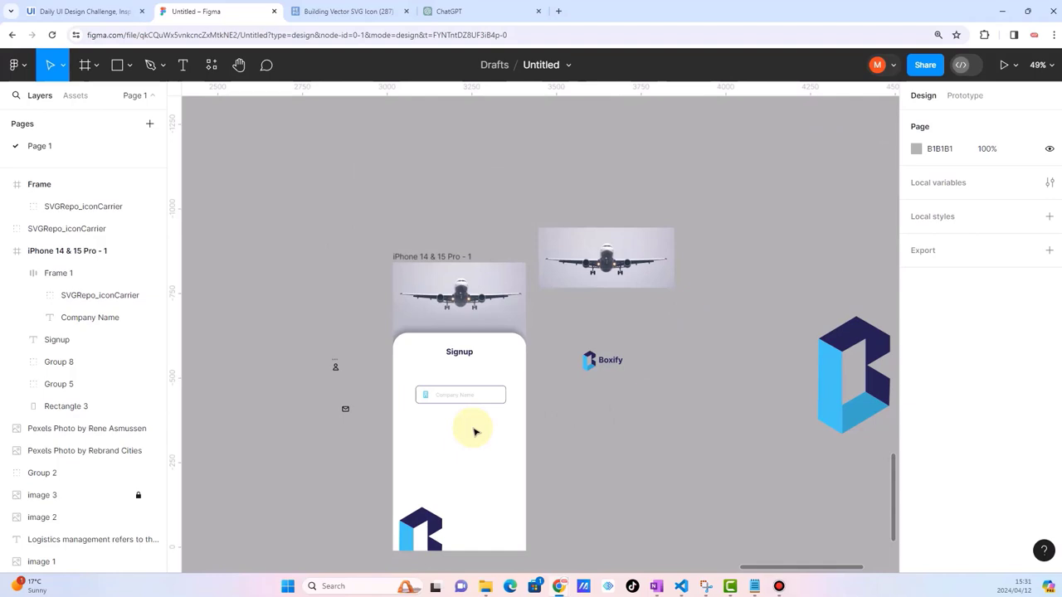
pyautogui.scroll(2, 492, 406)
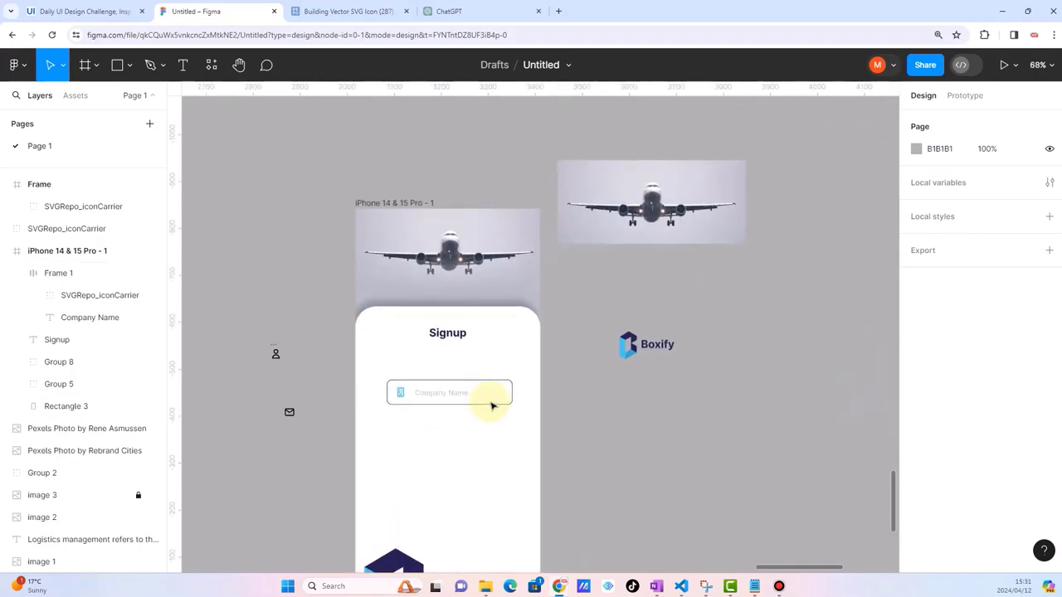
pyautogui.scroll(2, 492, 406)
pyautogui.scroll(2, 490, 403)
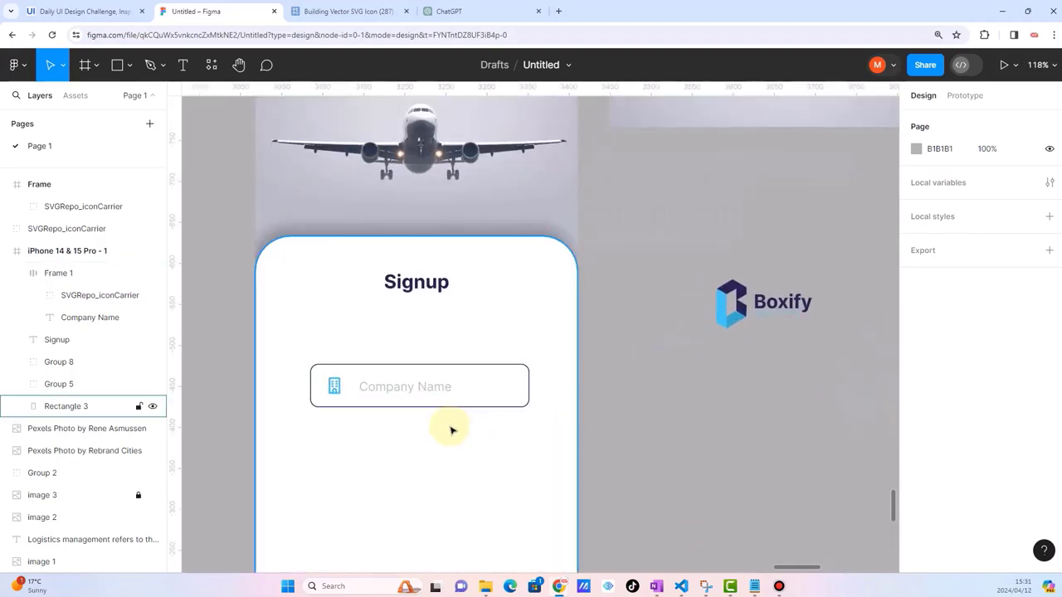
pyautogui.click(479, 406)
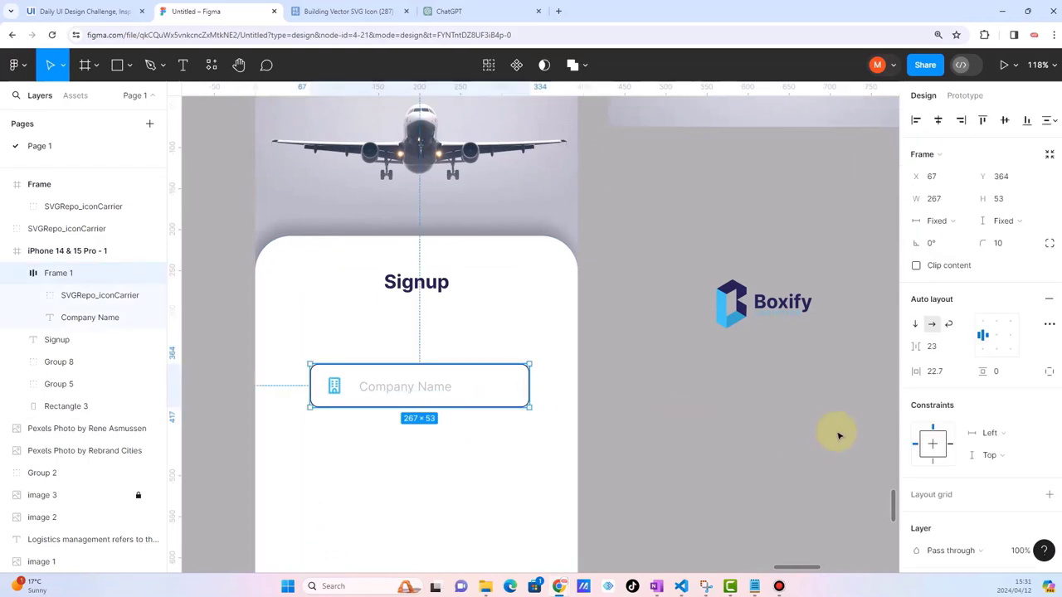
pyautogui.scroll(-3, 985, 455)
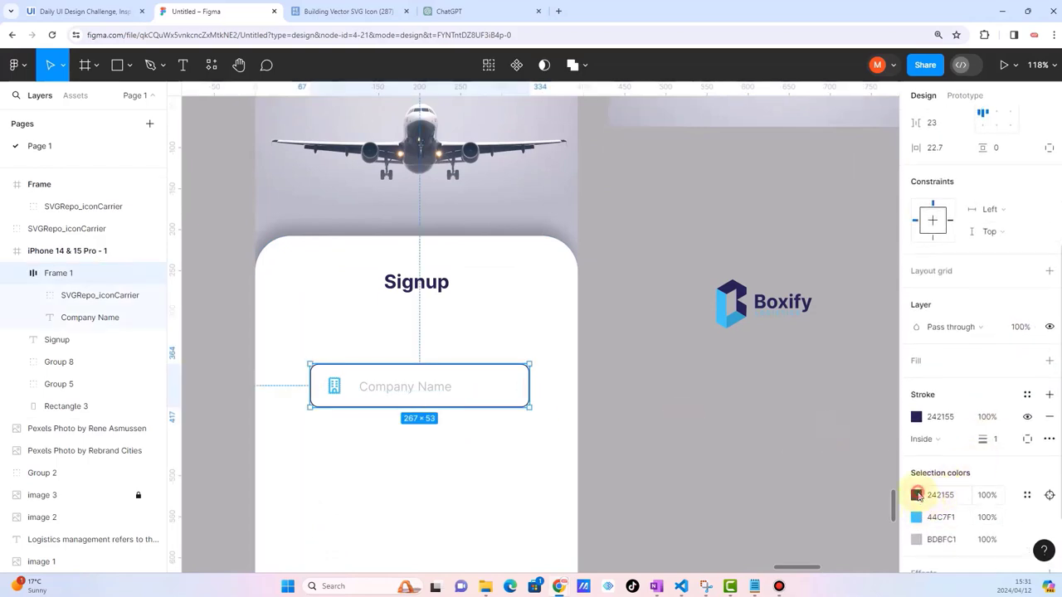
pyautogui.click(917, 495)
pyautogui.click(753, 405)
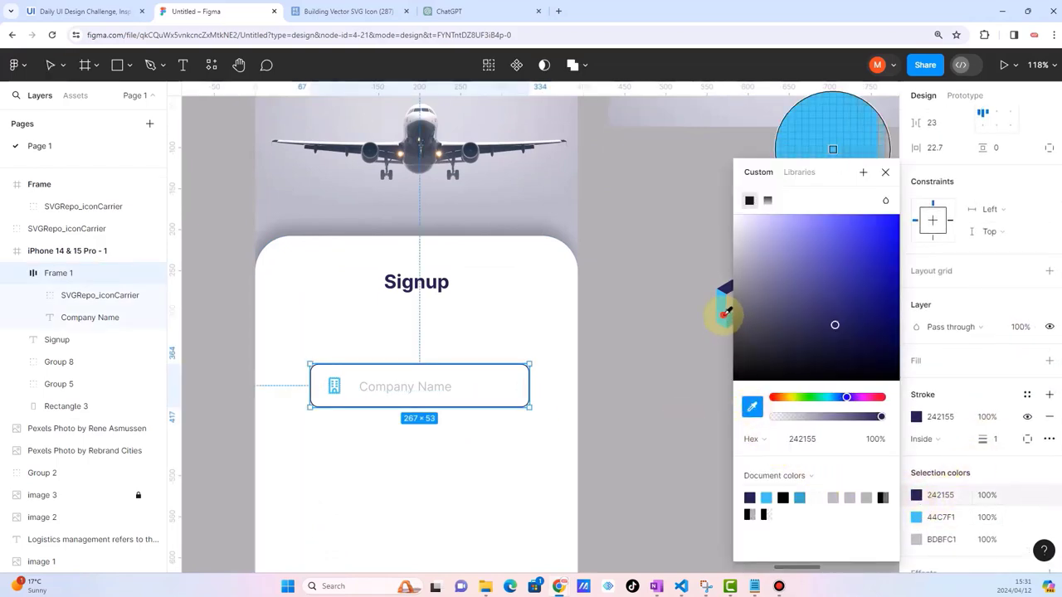
pyautogui.click(724, 311)
pyautogui.click(670, 380)
# Step: Change the building icon's fill to the logo's dark navy 242155
pyautogui.scroll(-5, 456, 430)
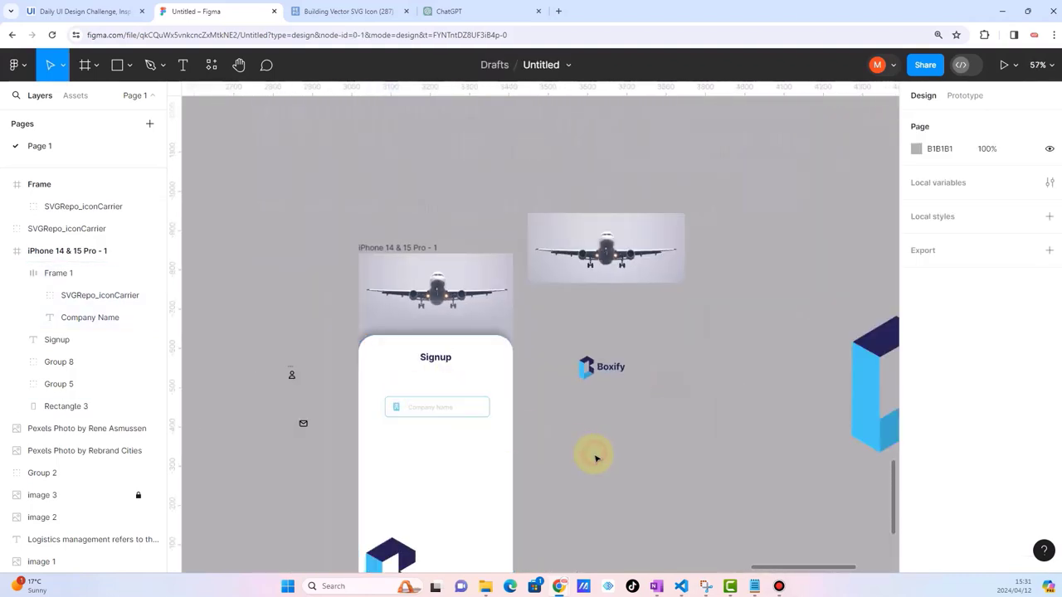
pyautogui.scroll(5, 493, 449)
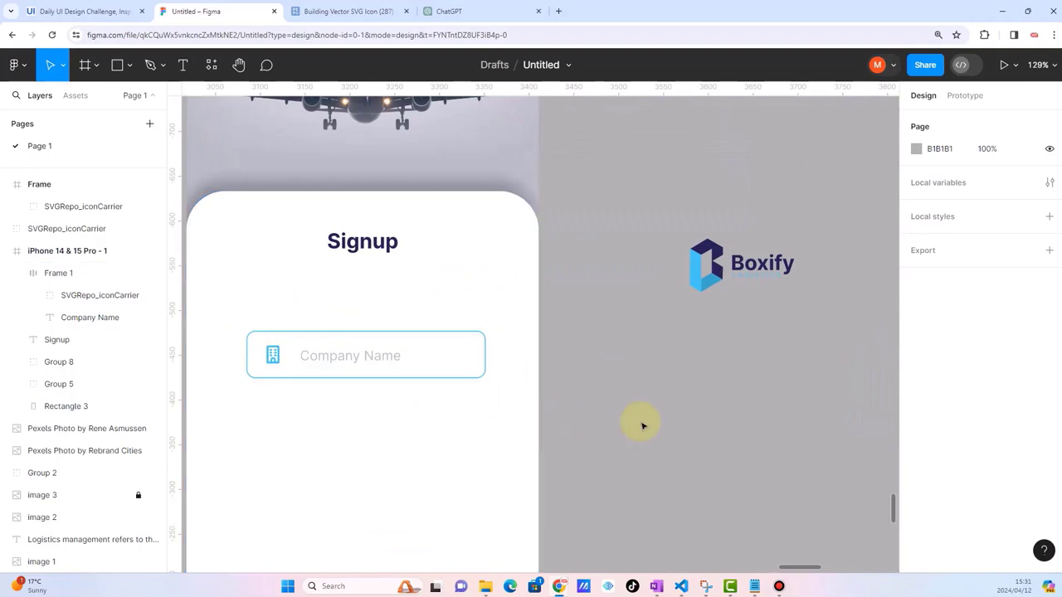
pyautogui.doubleClick(273, 355)
pyautogui.click(915, 389)
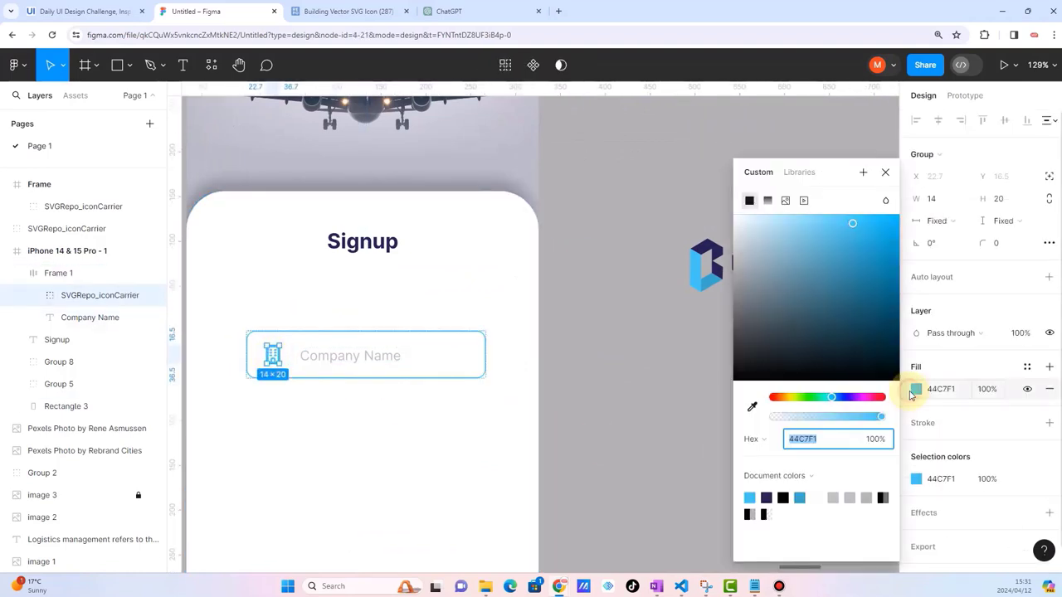
pyautogui.click(752, 408)
pyautogui.click(706, 262)
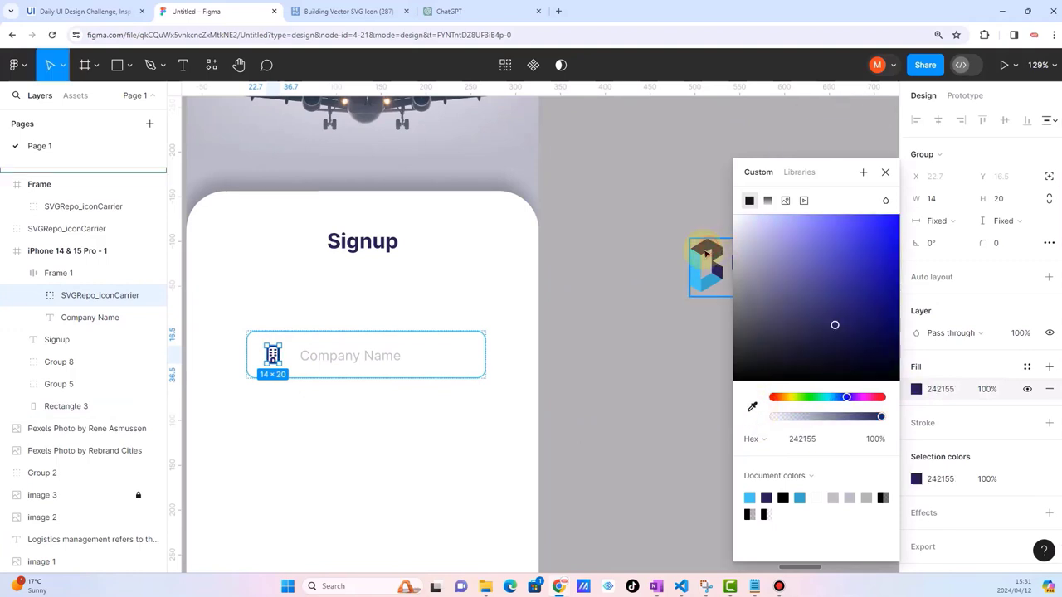
pyautogui.click(624, 325)
pyautogui.scroll(-3, 489, 406)
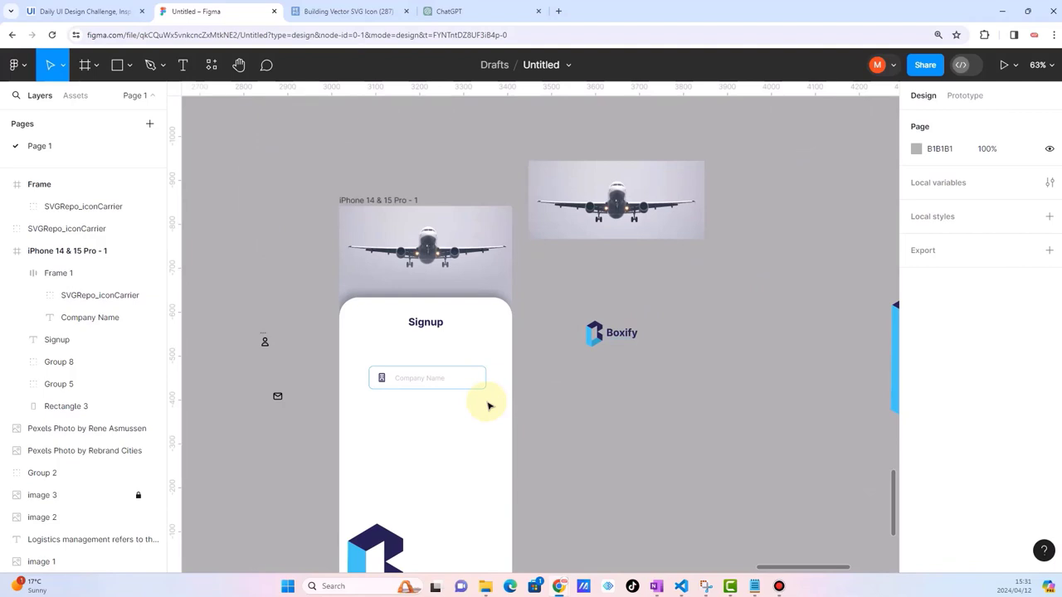
pyautogui.scroll(-2, 489, 406)
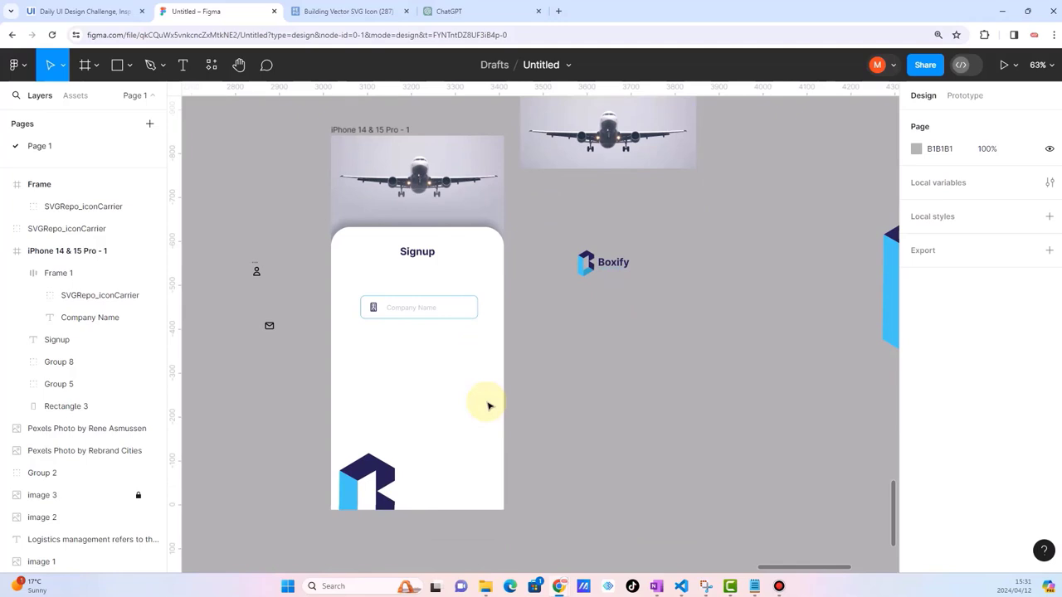
pyautogui.scroll(5, 393, 308)
# Step: Duplicate the Company Name field and place the copy below it
pyautogui.click(393, 308)
pyautogui.rightClick(373, 303)
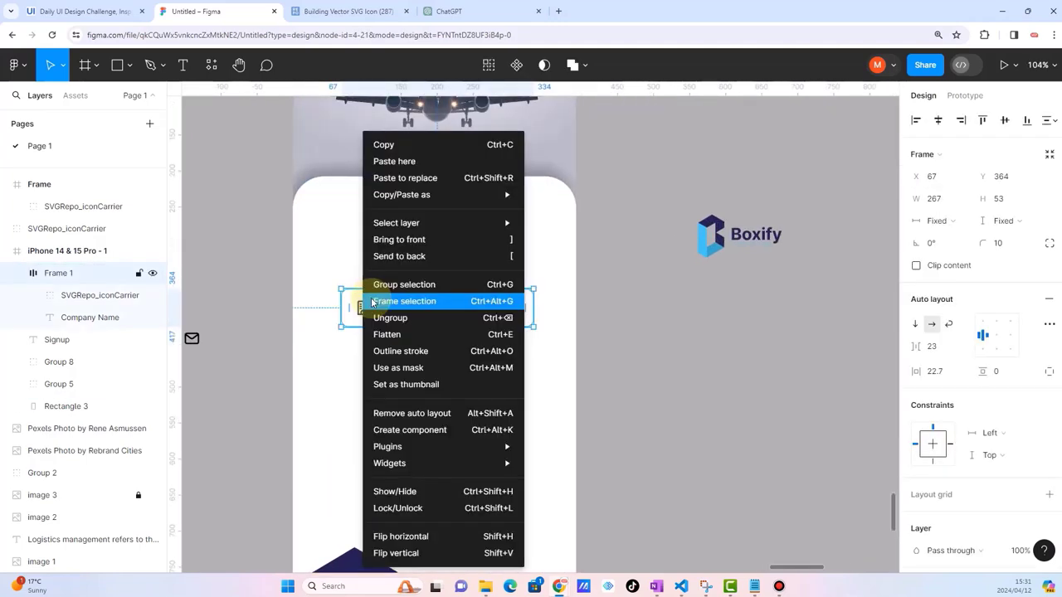
pyautogui.click(385, 325)
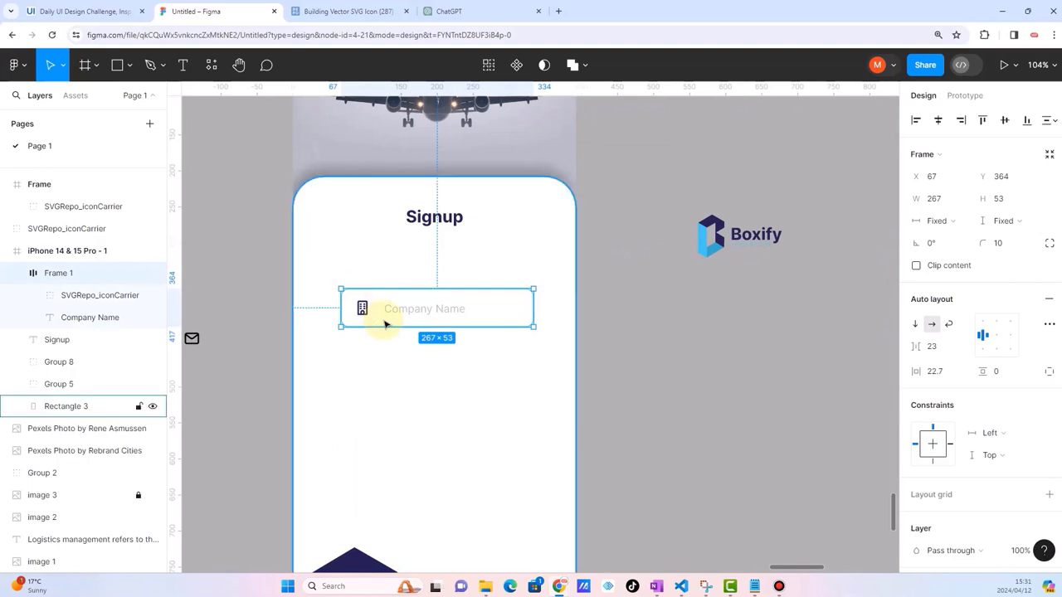
pyautogui.hotkey('ctrl', 'd')
pyautogui.moveTo(385, 324); pyautogui.dragTo(379, 410)
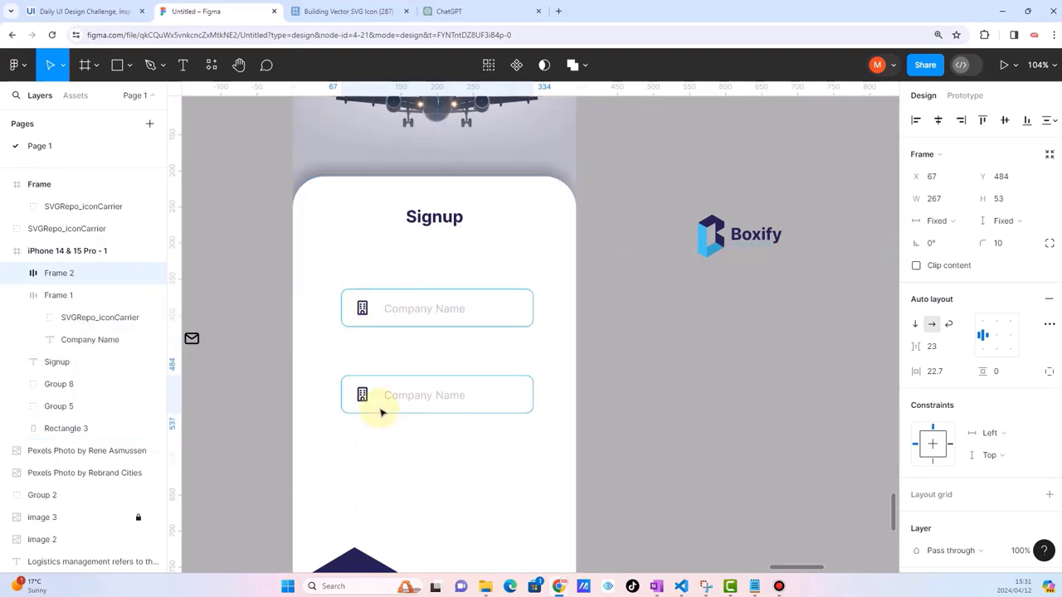
# Step: Give the envelope icon a dark navy stroke sampled from the Boxify logo
pyautogui.moveTo(192, 339); pyautogui.dragTo(330, 365)
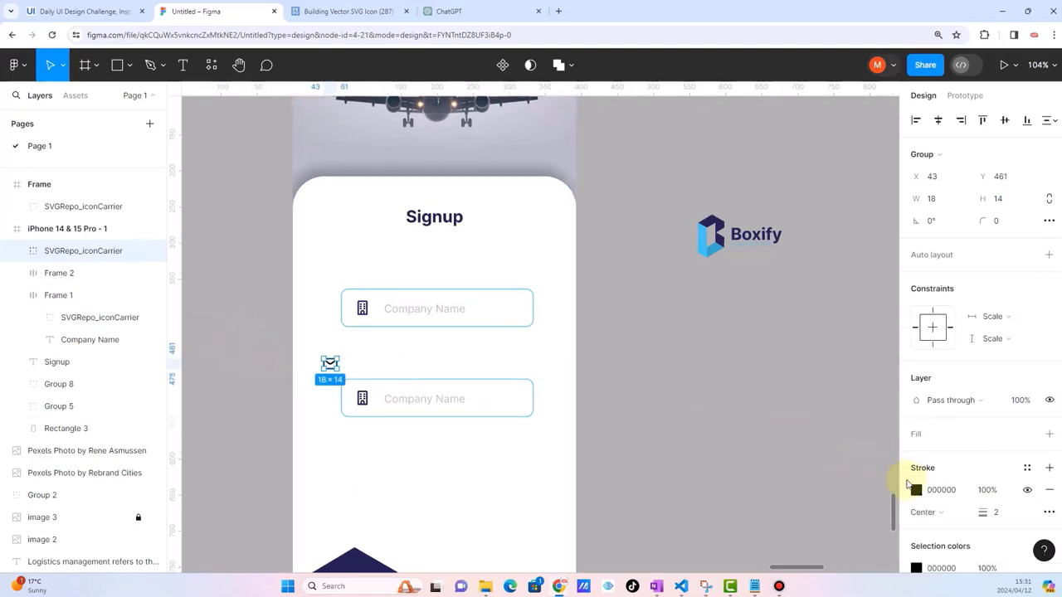
pyautogui.click(916, 490)
pyautogui.click(752, 407)
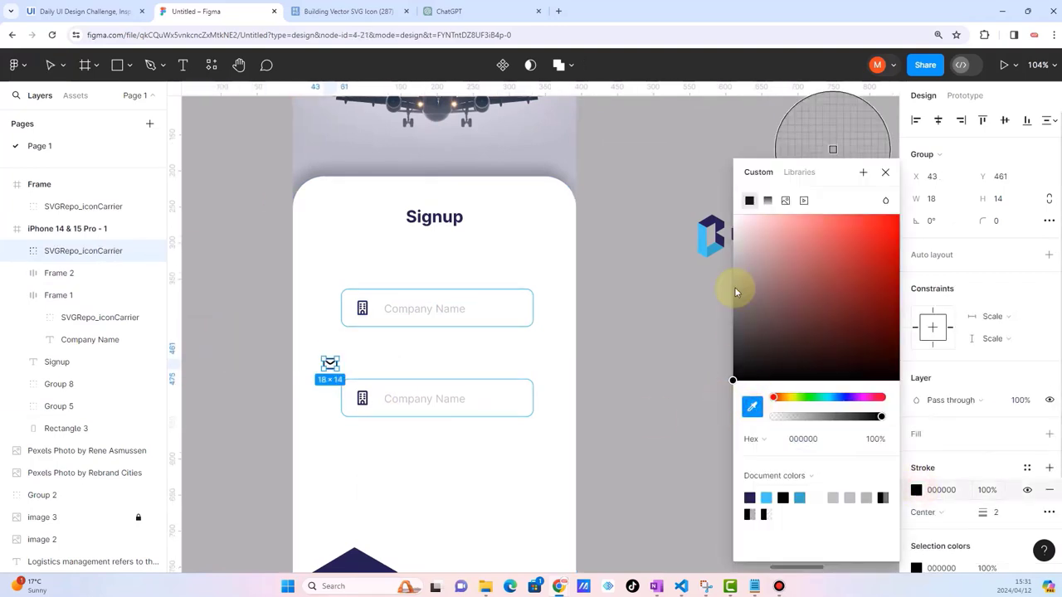
pyautogui.click(715, 222)
pyautogui.click(663, 305)
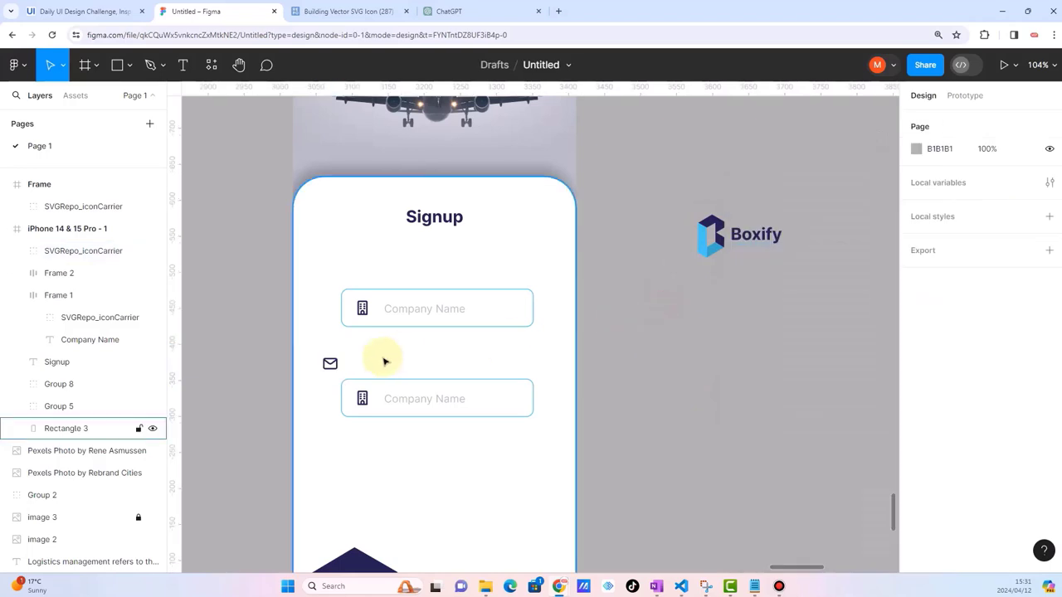
# Step: Replace the lower field's building icon with the envelope icon and adjust field spacing
pyautogui.scroll(3, 379, 356)
pyautogui.click(301, 369)
pyautogui.moveTo(313, 383); pyautogui.dragTo(359, 420)
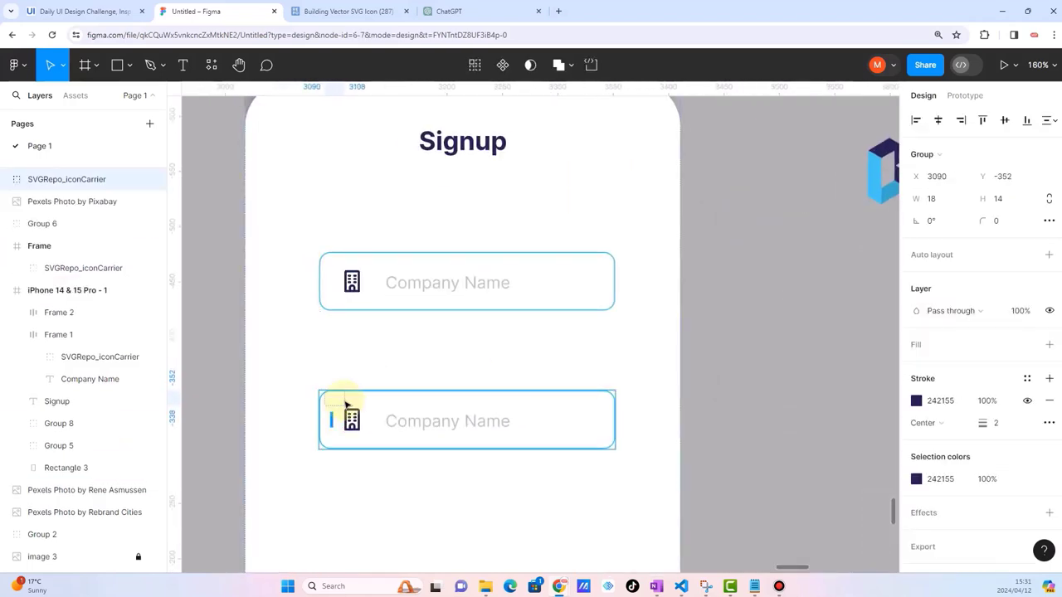
pyautogui.click(353, 423)
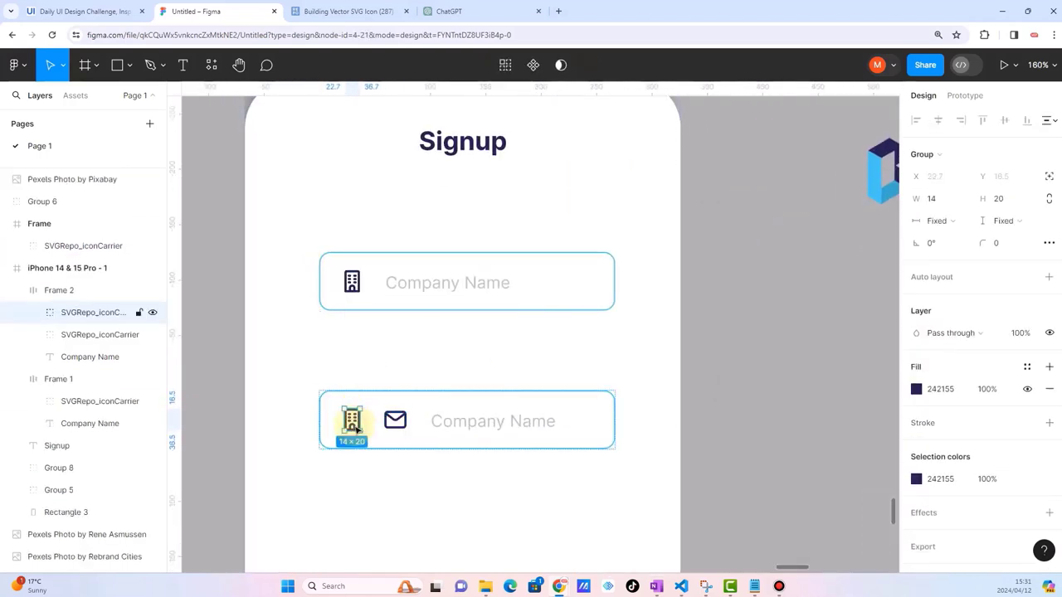
pyautogui.press('Delete')
pyautogui.click(286, 361)
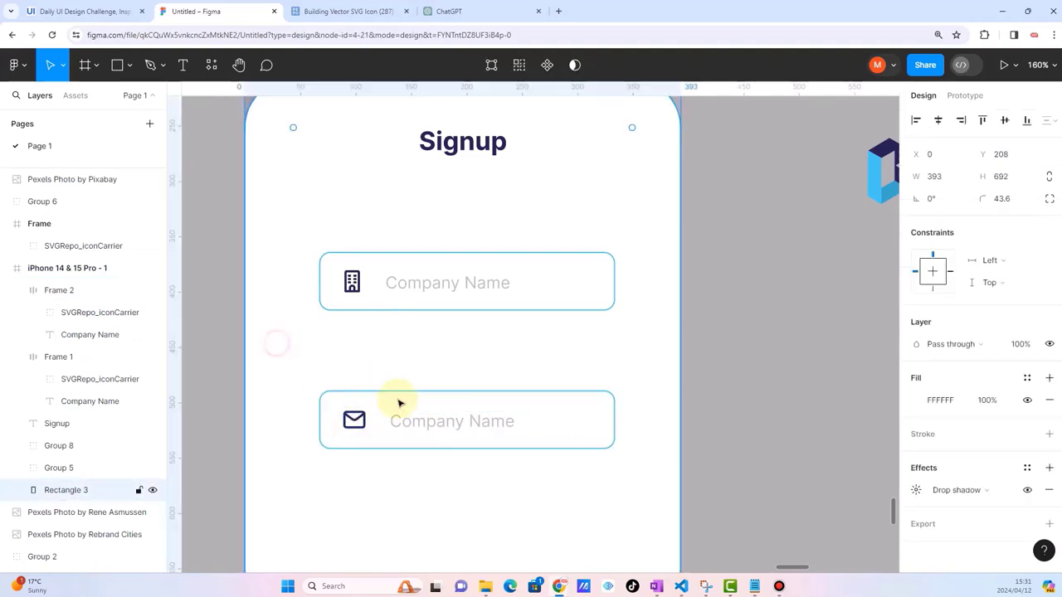
pyautogui.keyDown('ctrl'); pyautogui.scroll(-5, 404, 405); pyautogui.keyUp('ctrl')
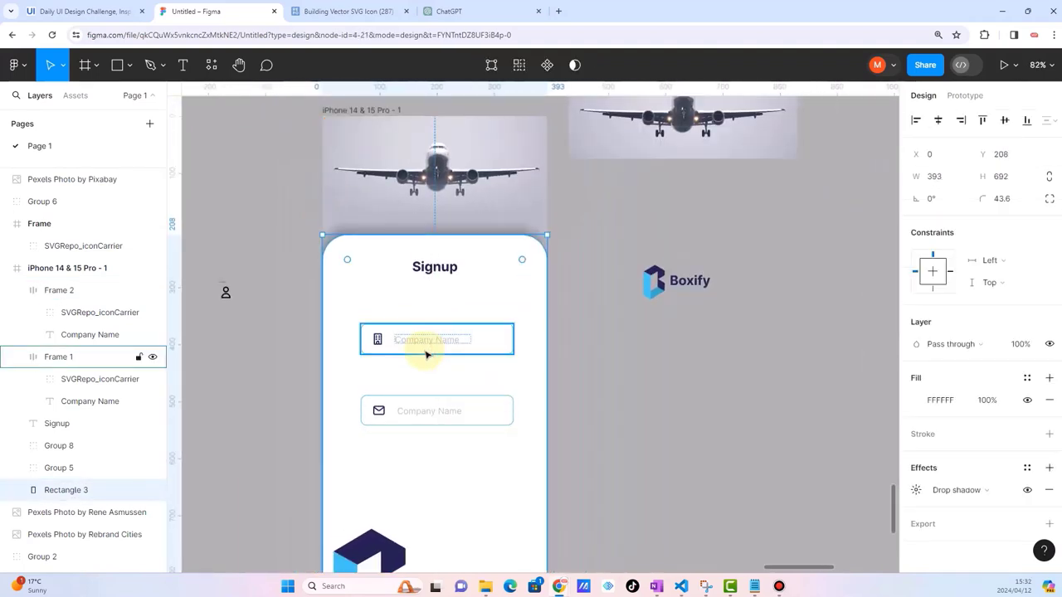
pyautogui.moveTo(411, 345); pyautogui.dragTo(423, 360)
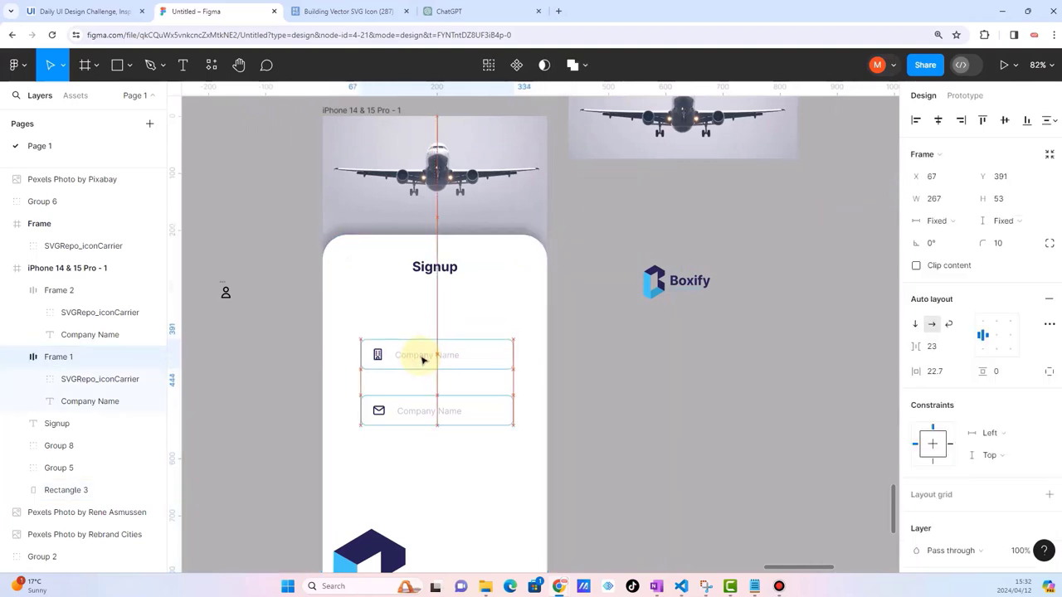
pyautogui.click(605, 450)
pyautogui.keyDown('ctrl'); pyautogui.scroll(-1, 531, 448); pyautogui.keyUp('ctrl')
pyautogui.keyDown('ctrl'); pyautogui.scroll(-3, 569, 427); pyautogui.keyUp('ctrl')
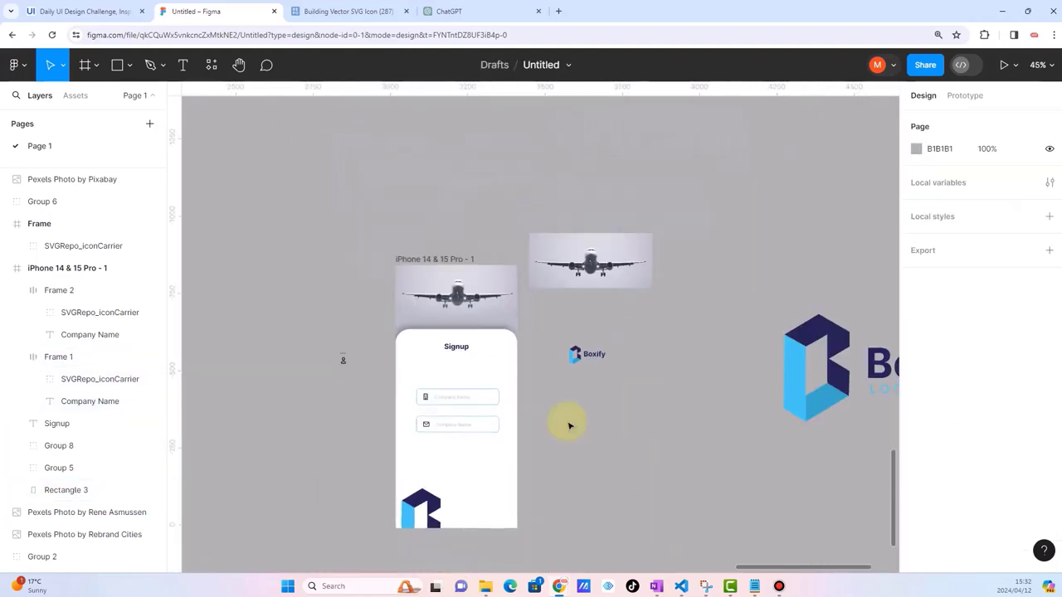
pyautogui.keyDown('ctrl'); pyautogui.scroll(1, 590, 420); pyautogui.keyUp('ctrl')
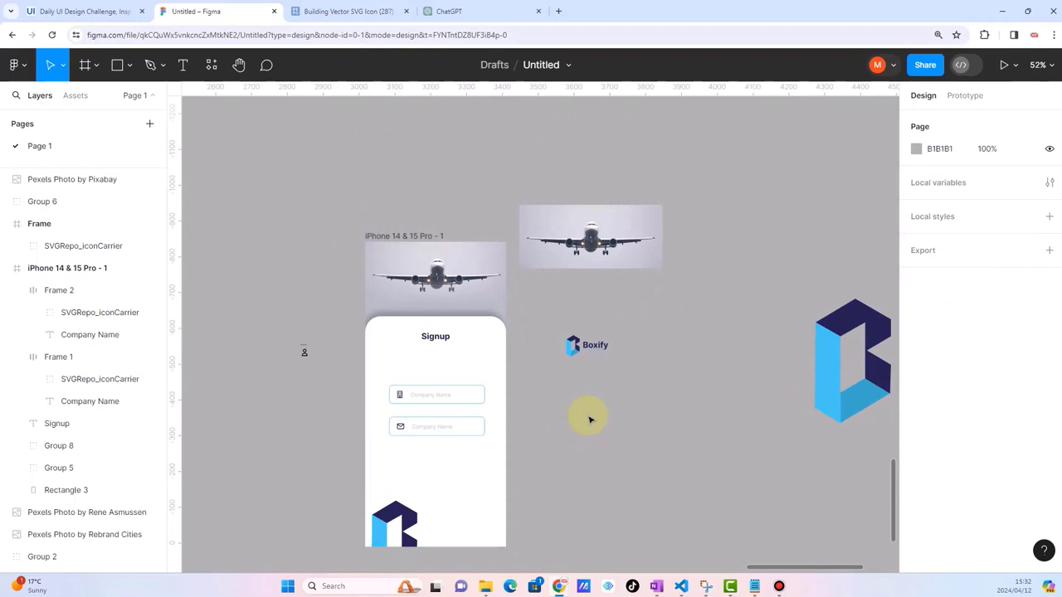
pyautogui.keyDown('ctrl'); pyautogui.scroll(2, 569, 439); pyautogui.keyUp('ctrl')
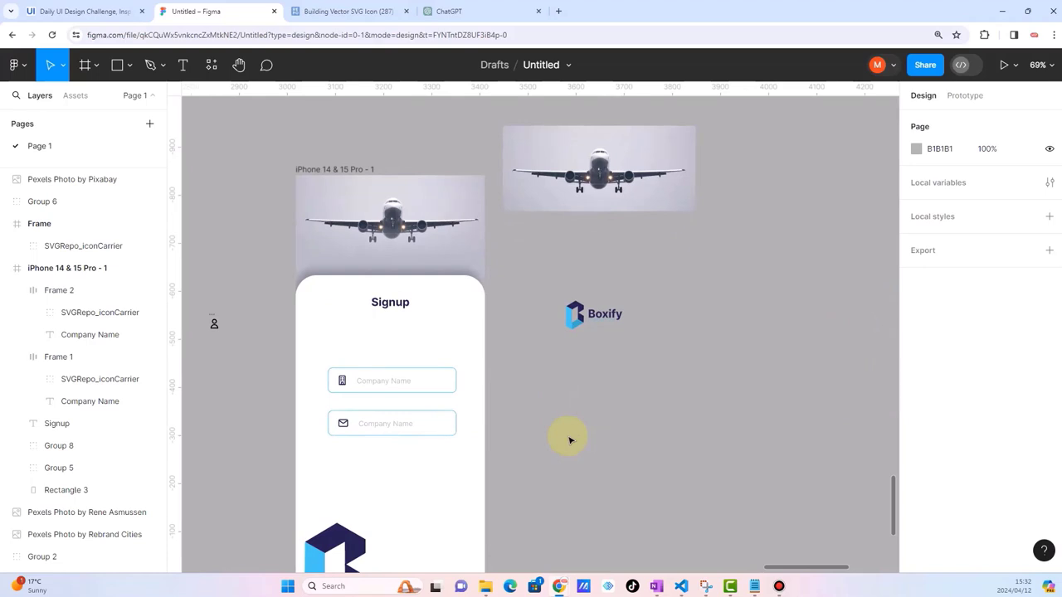
pyautogui.keyDown('ctrl'); pyautogui.scroll(-1, 443, 455); pyautogui.keyUp('ctrl')
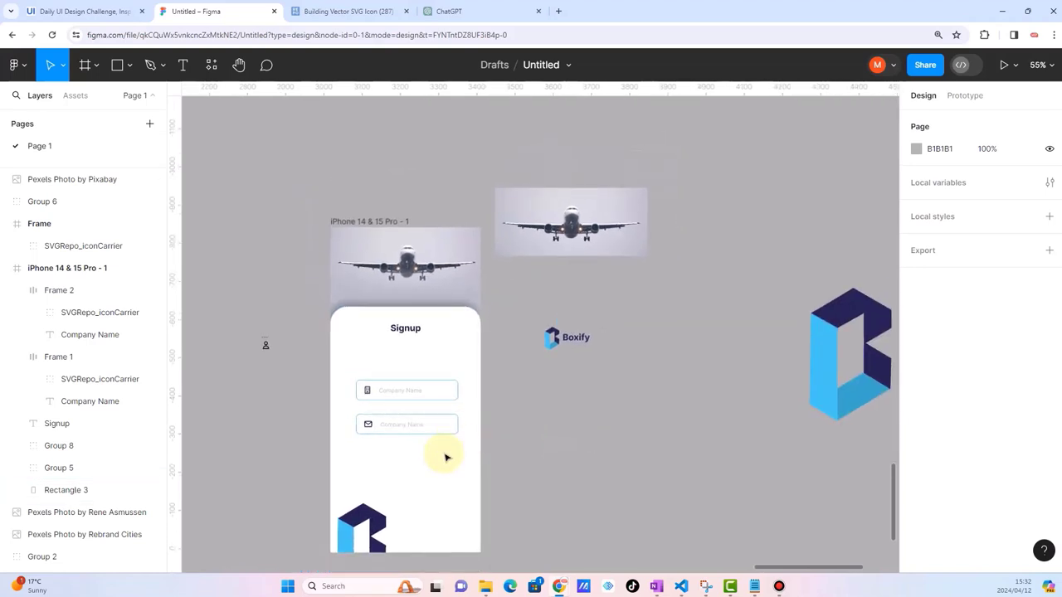
pyautogui.keyDown('ctrl'); pyautogui.scroll(2, 471, 385); pyautogui.keyUp('ctrl')
pyautogui.keyDown('ctrl'); pyautogui.scroll(1, 471, 385); pyautogui.keyUp('ctrl')
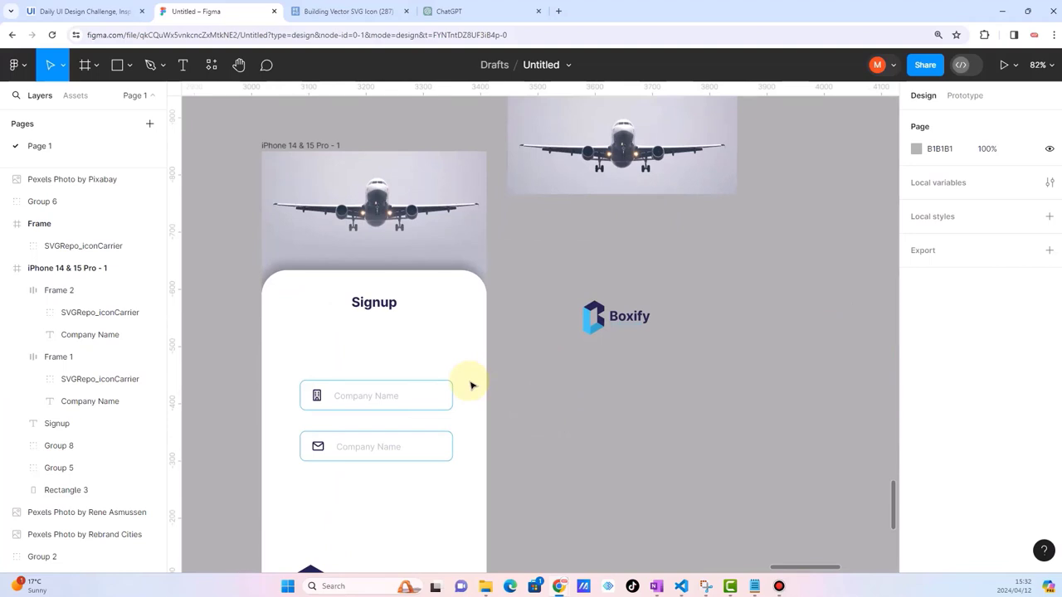
pyautogui.keyDown('ctrl'); pyautogui.scroll(-1, 471, 385); pyautogui.keyUp('ctrl')
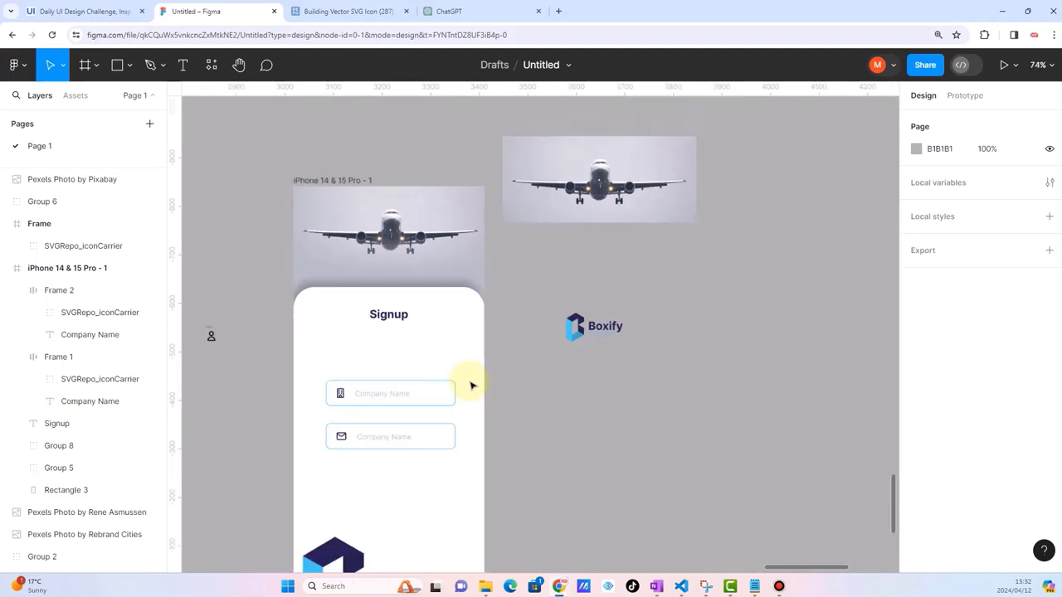
pyautogui.keyDown('ctrl'); pyautogui.scroll(-1, 471, 384); pyautogui.keyUp('ctrl')
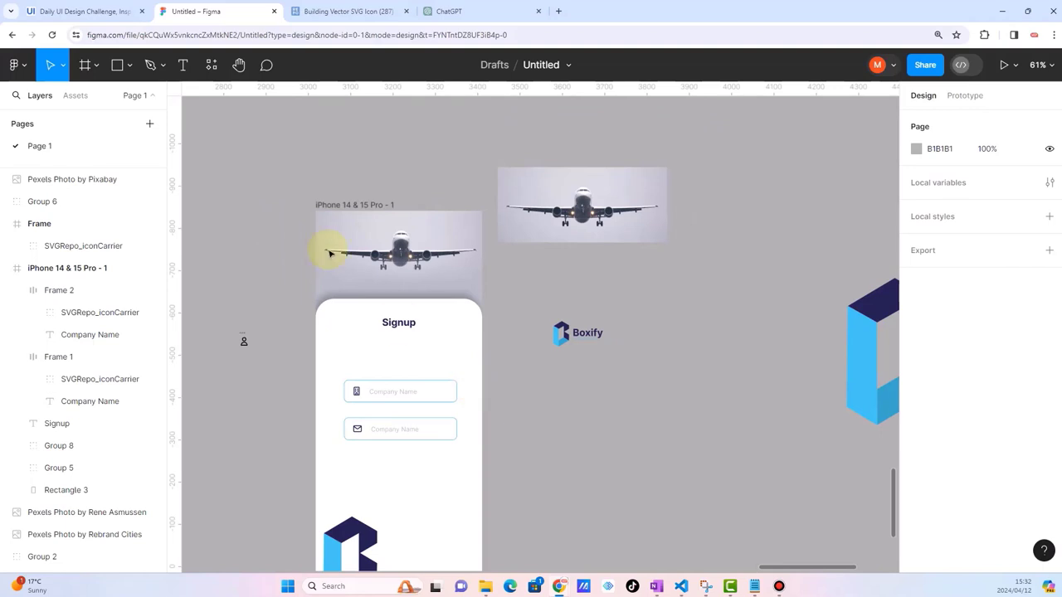
# Step: Draw a large circle and position it right of the Boxify logo
pyautogui.click(129, 72)
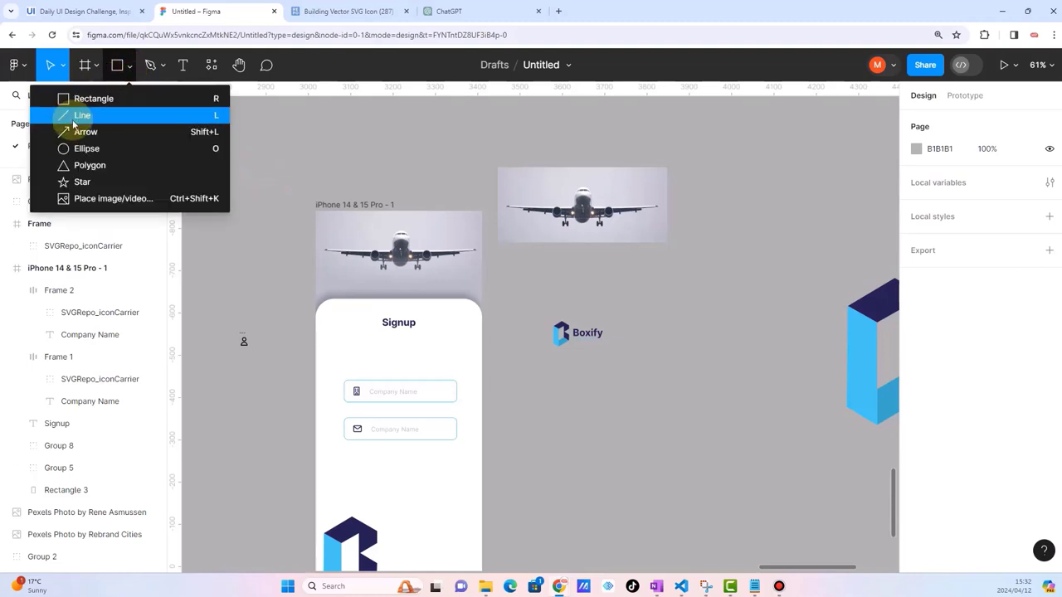
pyautogui.click(67, 132)
pyautogui.click(129, 71)
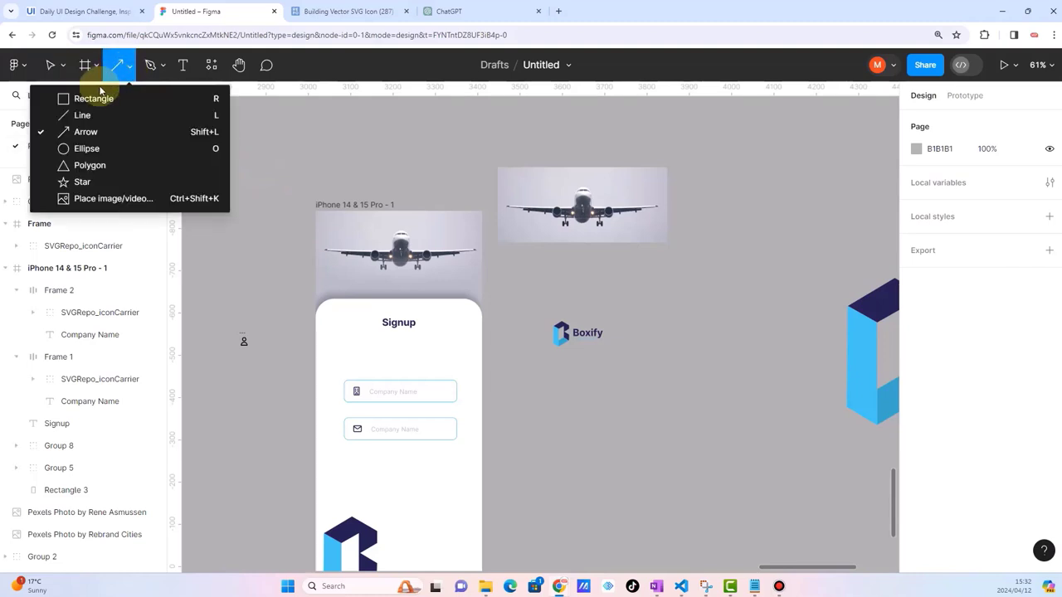
pyautogui.click(66, 147)
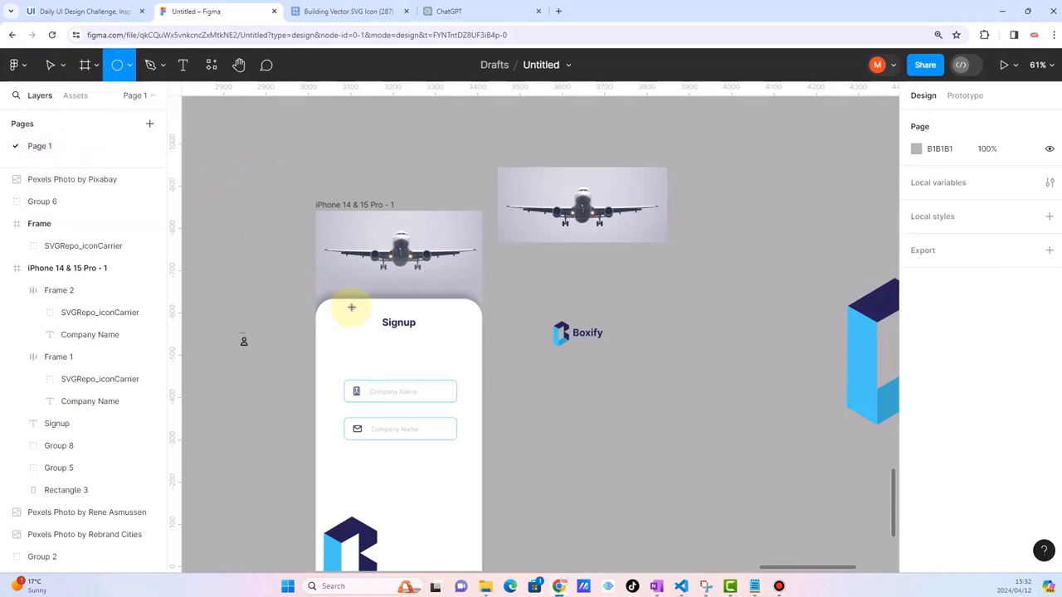
pyautogui.moveTo(351, 307); pyautogui.dragTo(564, 445)
pyautogui.moveTo(445, 378)
pyautogui.mouseDown()
pyautogui.moveTo(435, 283)
pyautogui.moveTo(410, 235)
pyautogui.moveTo(417, 265)
pyautogui.mouseUp()
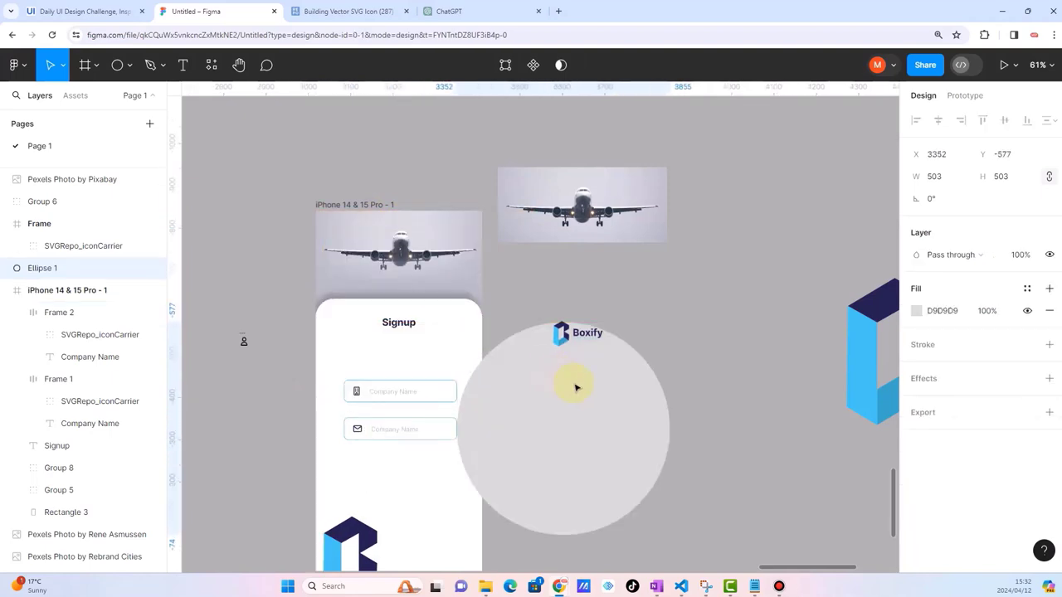
pyautogui.moveTo(485, 341); pyautogui.dragTo(606, 404)
# Step: Place a shadowless copy of the white phone panel beneath the circle
pyautogui.click(463, 351)
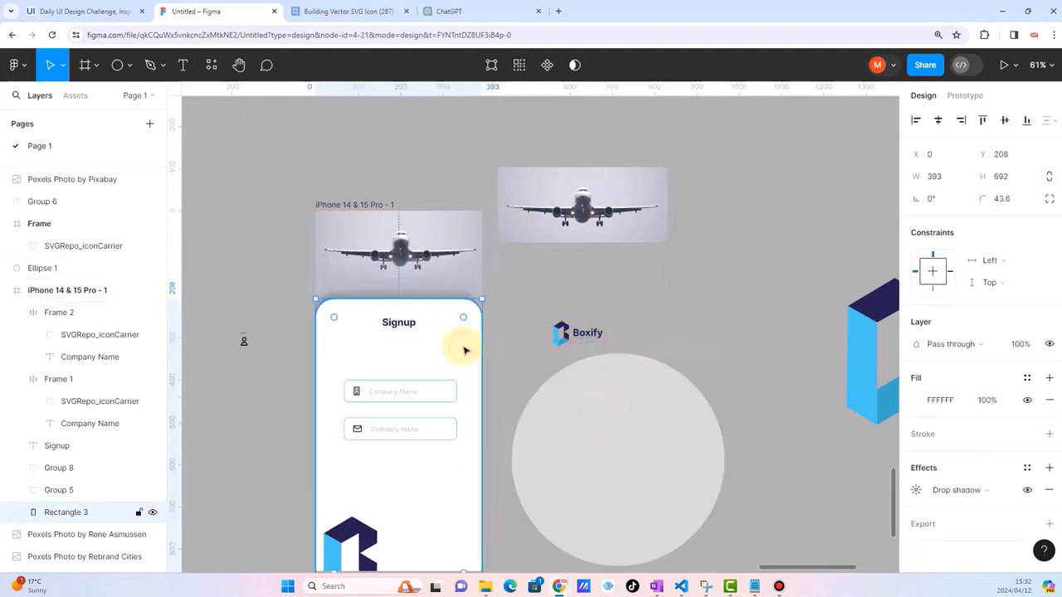
pyautogui.hotkey('ctrl', 'd')
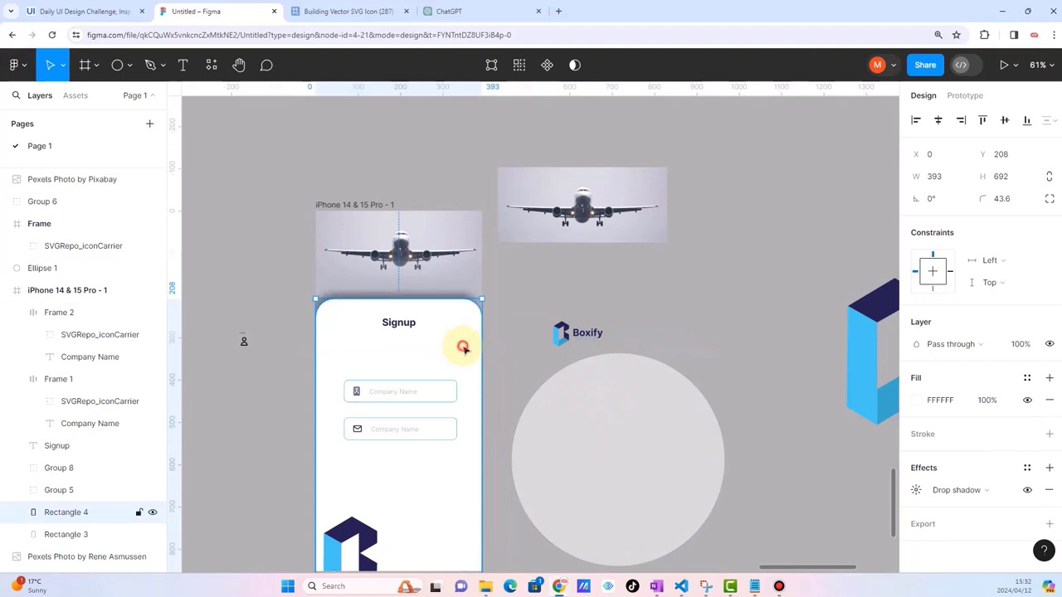
pyautogui.moveTo(463, 348); pyautogui.dragTo(716, 357)
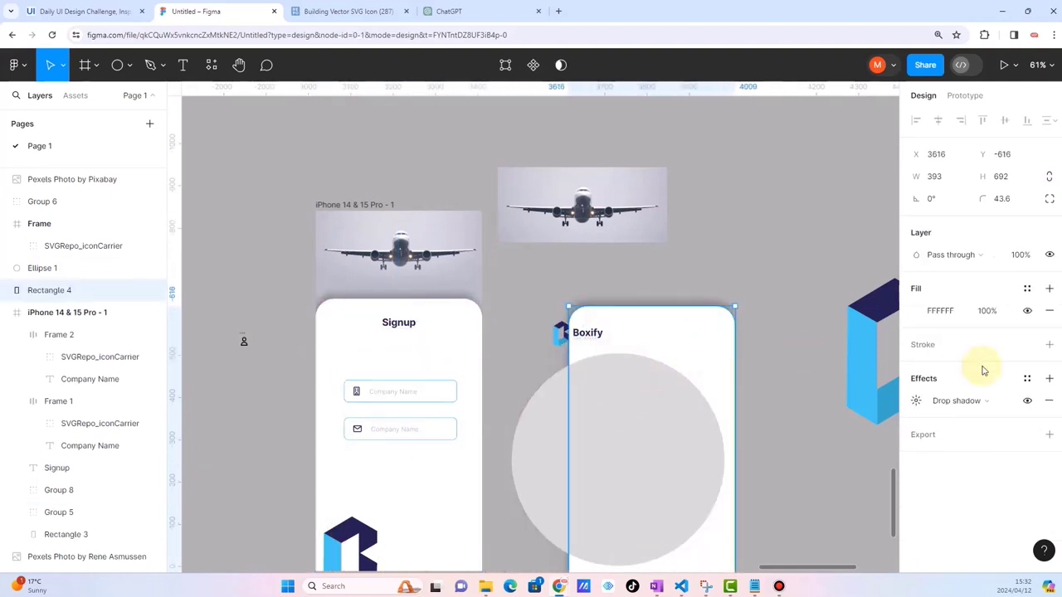
pyautogui.click(1049, 401)
pyautogui.keyDown('ctrl'); pyautogui.scroll(3, 827, 367); pyautogui.keyUp('ctrl')
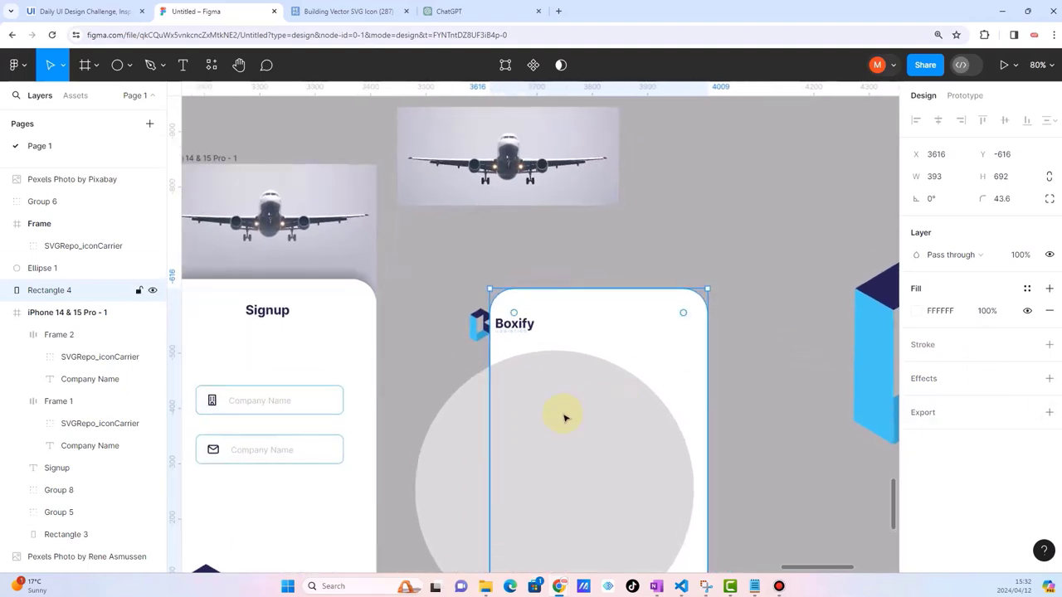
pyautogui.moveTo(564, 417)
pyautogui.mouseDown()
pyautogui.moveTo(622, 357)
pyautogui.moveTo(522, 467)
pyautogui.mouseUp()
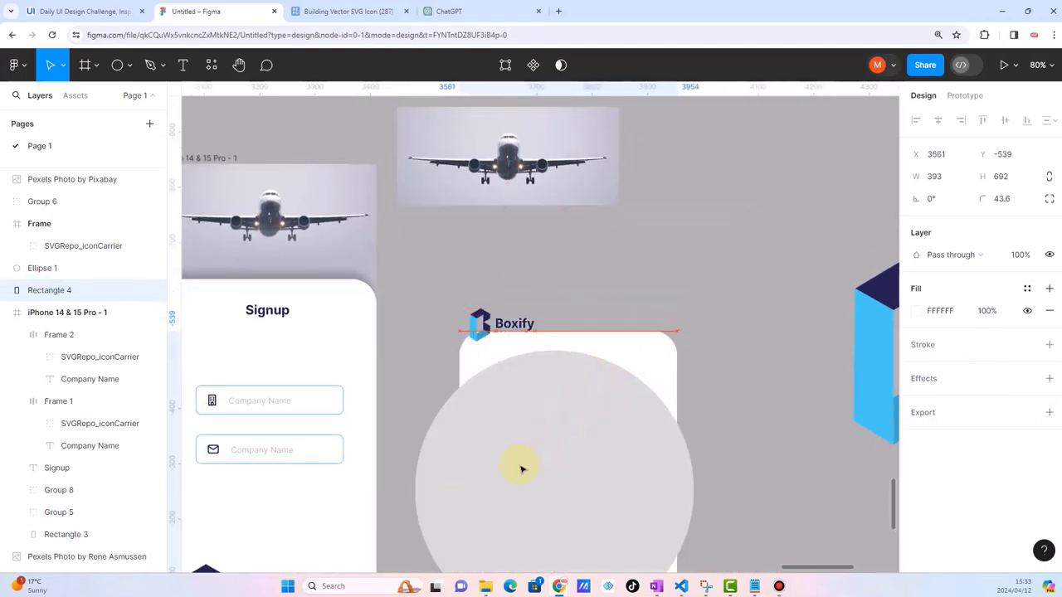
pyautogui.scroll(-5, 520, 471)
pyautogui.scroll(2, 578, 507)
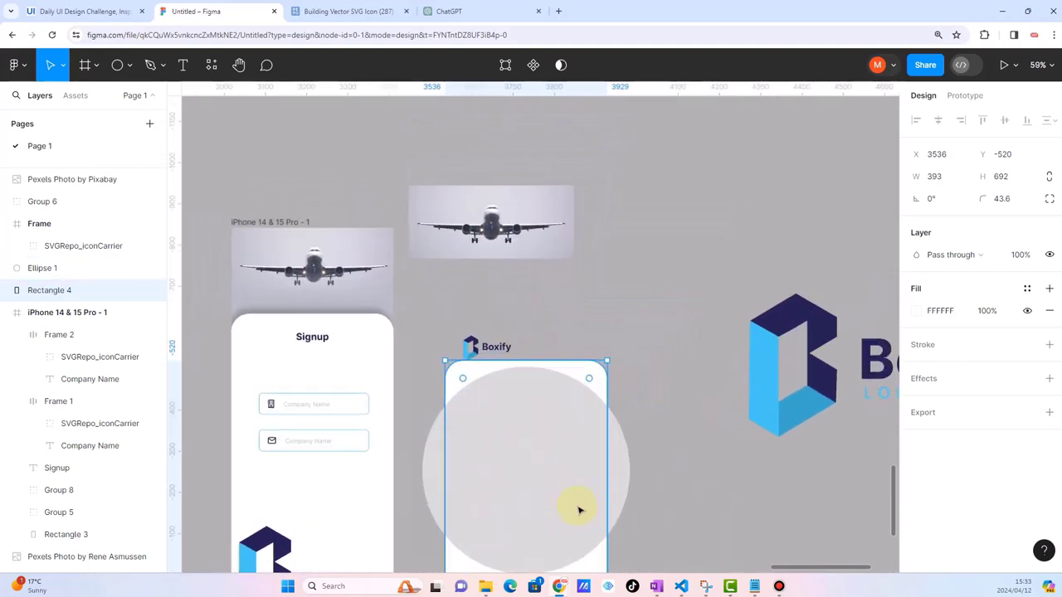
# Step: Fill the circle with the Boxify logo's navy via the eyedropper
pyautogui.click(538, 429)
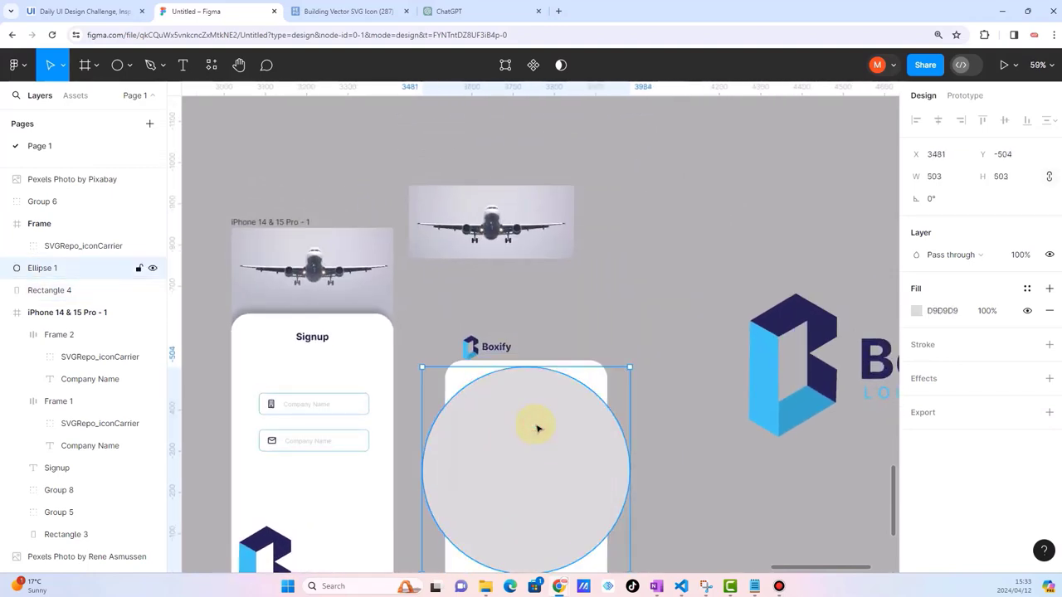
pyautogui.click(916, 311)
pyautogui.click(752, 405)
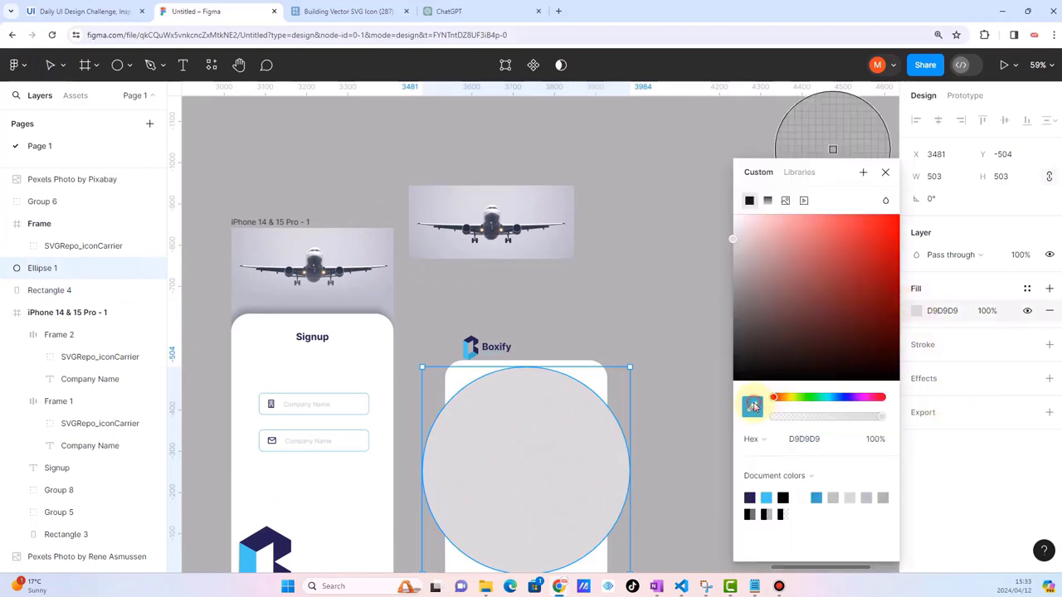
pyautogui.click(472, 342)
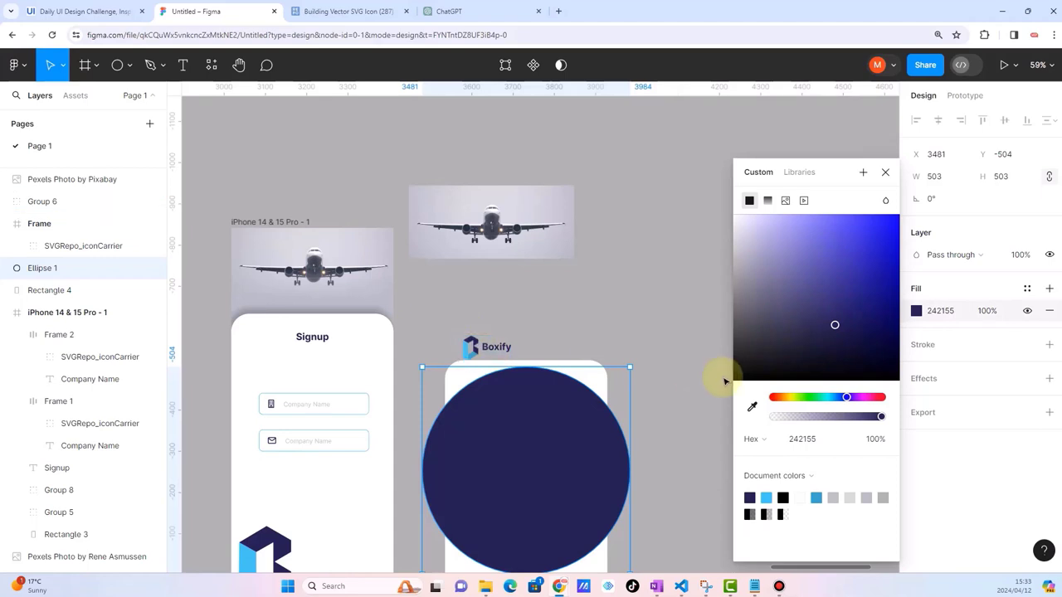
# Step: Give the circle a diagonal linear gradient from navy 242155 to the logo's light blue 44C7F1
pyautogui.click(770, 202)
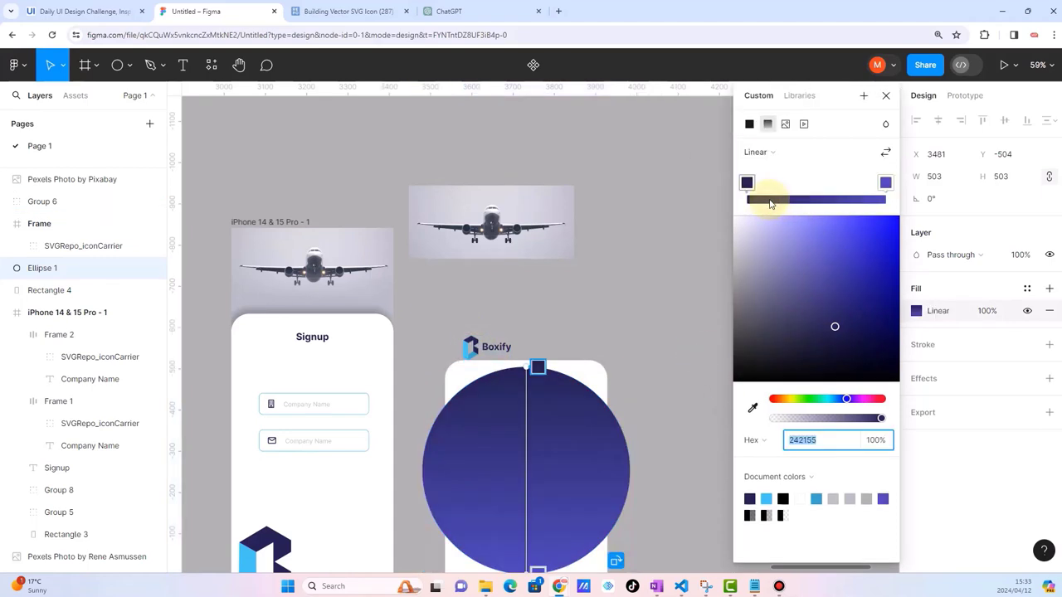
pyautogui.scroll(-1, 573, 502)
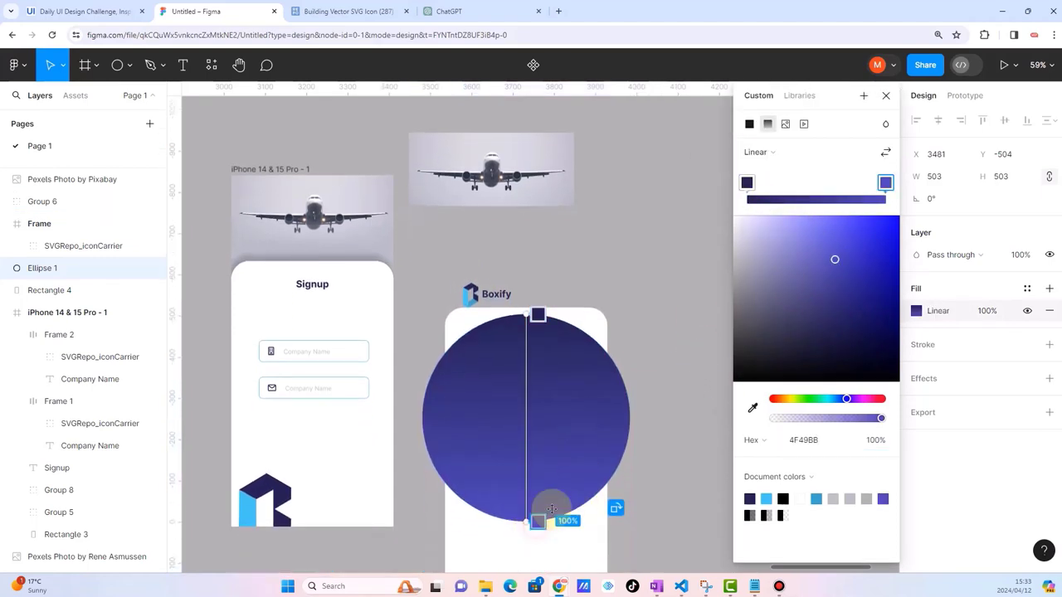
pyautogui.click(885, 182)
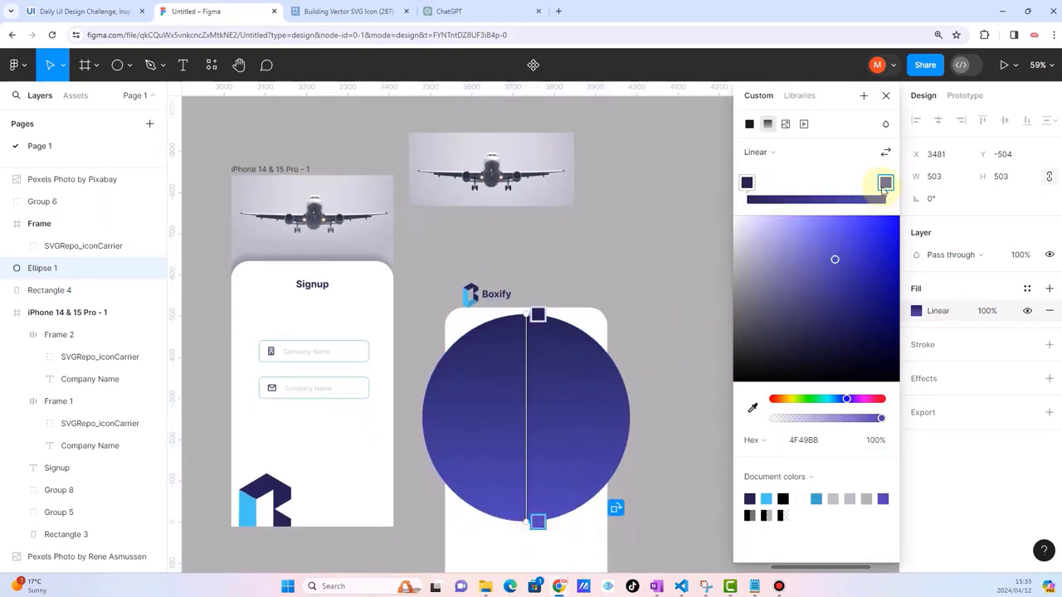
pyautogui.click(753, 407)
pyautogui.click(245, 502)
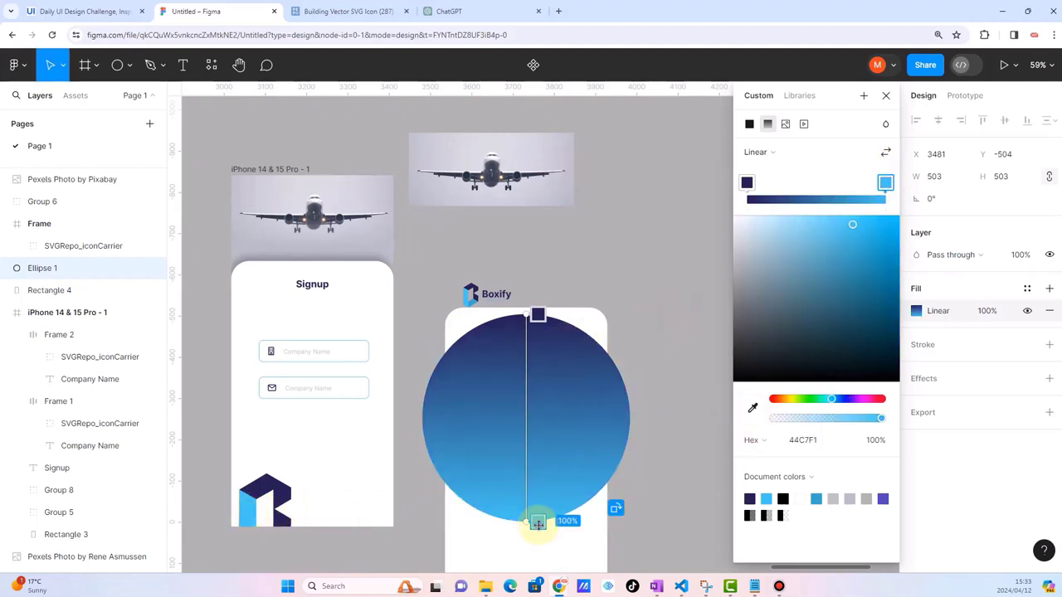
pyautogui.moveTo(539, 527)
pyautogui.mouseDown()
pyautogui.moveTo(604, 498)
pyautogui.moveTo(580, 492)
pyautogui.mouseUp()
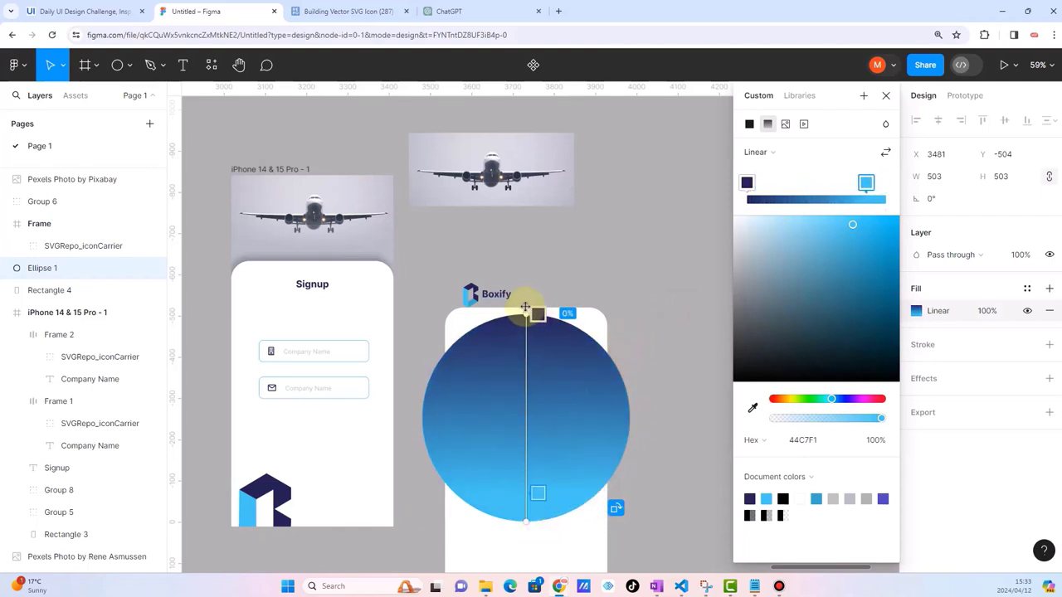
pyautogui.moveTo(521, 300); pyautogui.dragTo(535, 422)
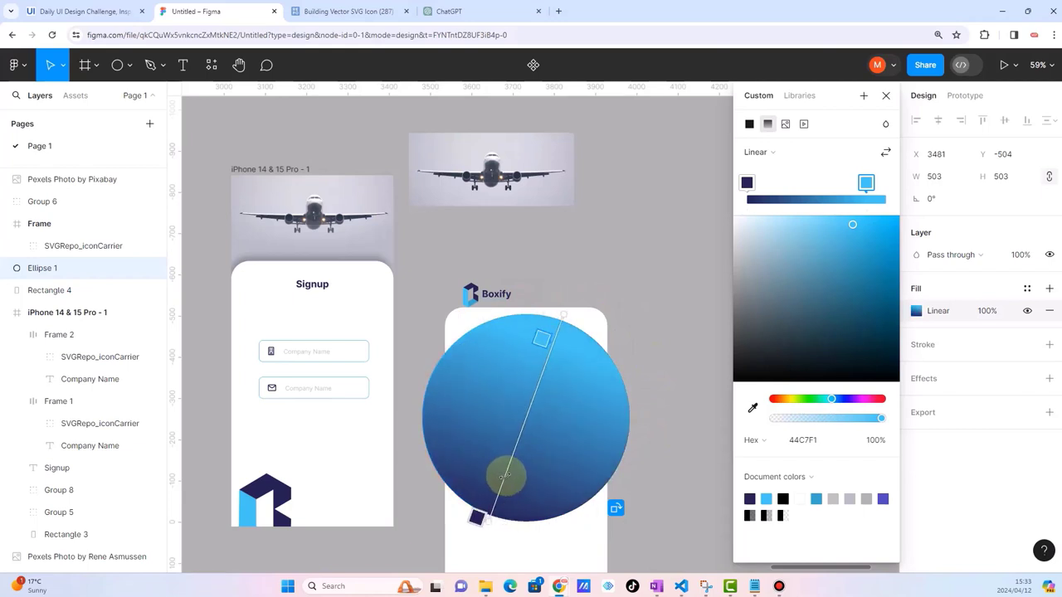
pyautogui.moveTo(545, 339); pyautogui.dragTo(552, 325)
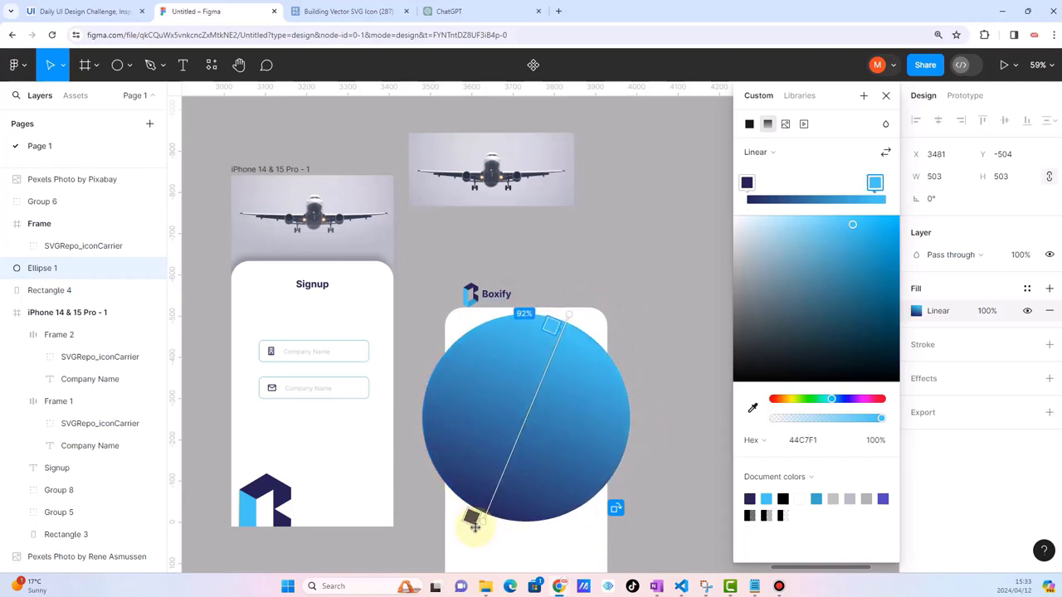
pyautogui.moveTo(471, 520)
pyautogui.mouseDown()
pyautogui.moveTo(519, 428)
pyautogui.moveTo(524, 388)
pyautogui.mouseUp()
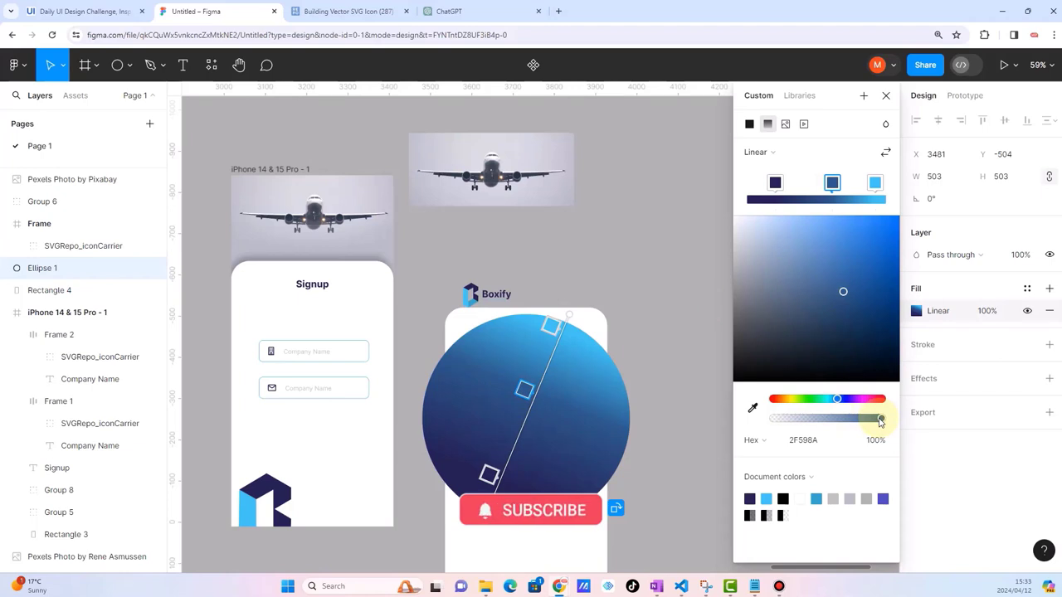
# Step: Rework the middle gradient stop, keeping full opacity and removing the extra stop
pyautogui.moveTo(880, 421)
pyautogui.mouseDown()
pyautogui.moveTo(833, 421)
pyautogui.moveTo(881, 421)
pyautogui.mouseUp()
pyautogui.click(524, 391)
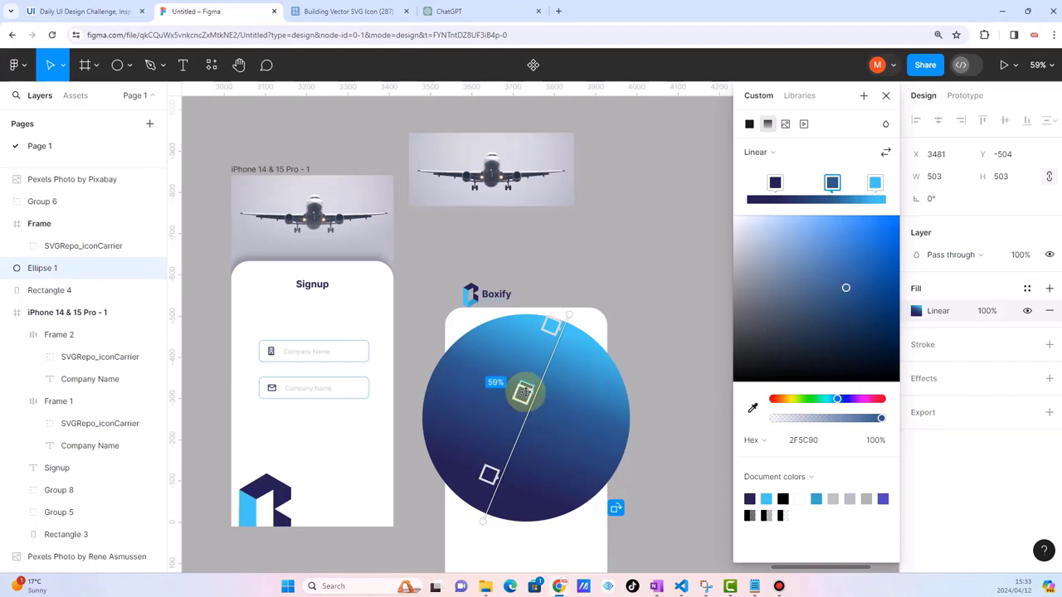
pyautogui.moveTo(528, 388); pyautogui.dragTo(524, 417)
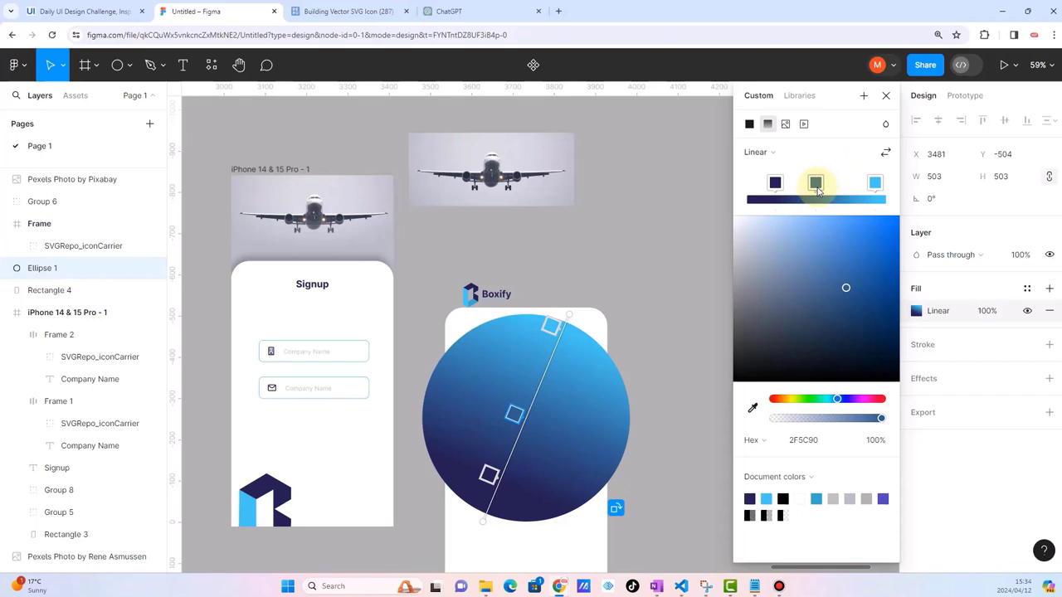
pyautogui.press('Delete')
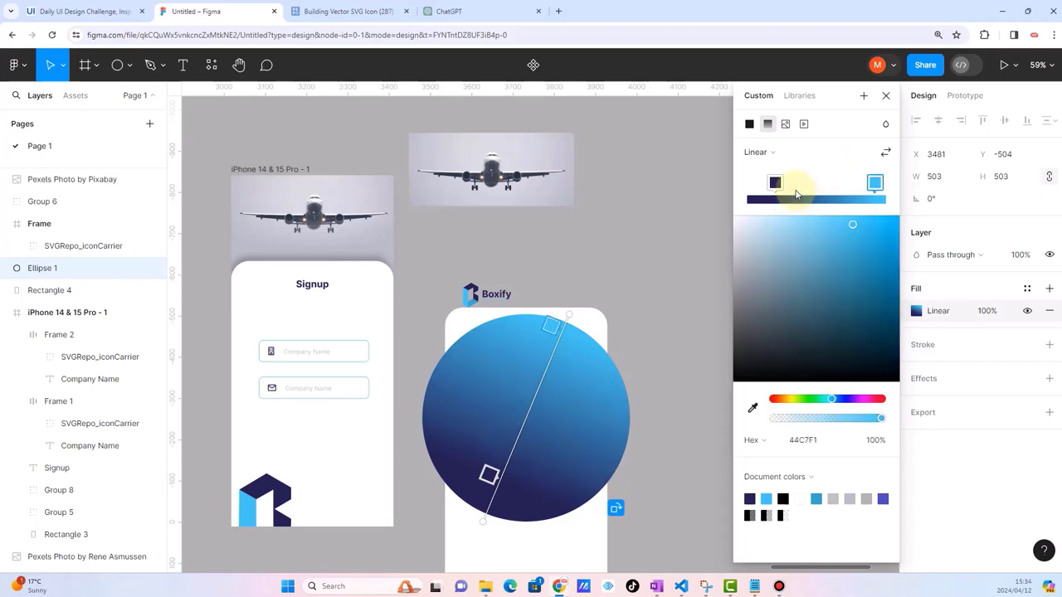
pyautogui.click(800, 186)
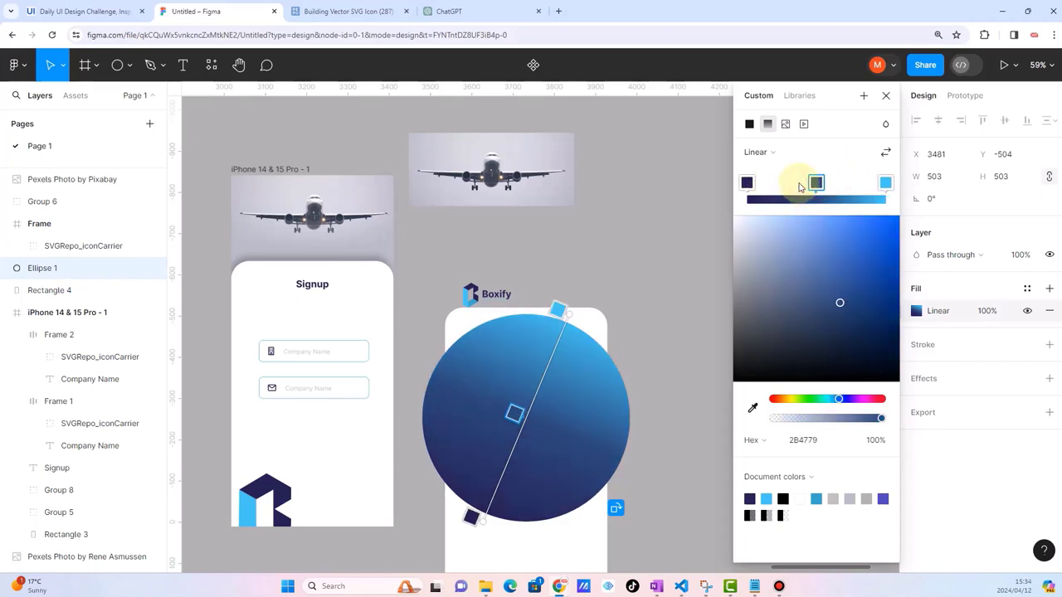
pyautogui.moveTo(817, 184); pyautogui.dragTo(811, 190)
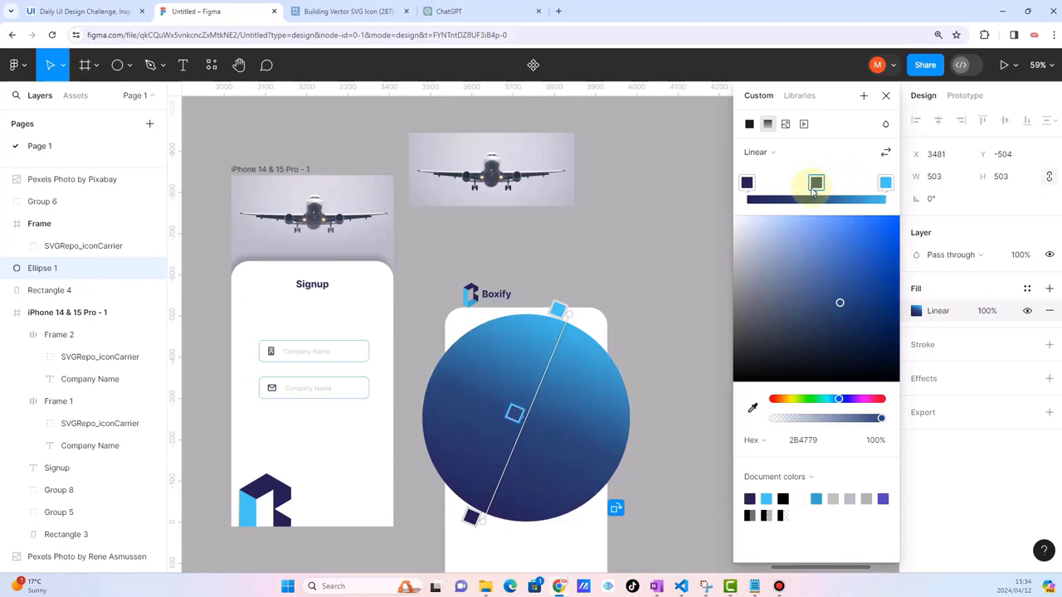
pyautogui.hotkey('ctrl', 'z')
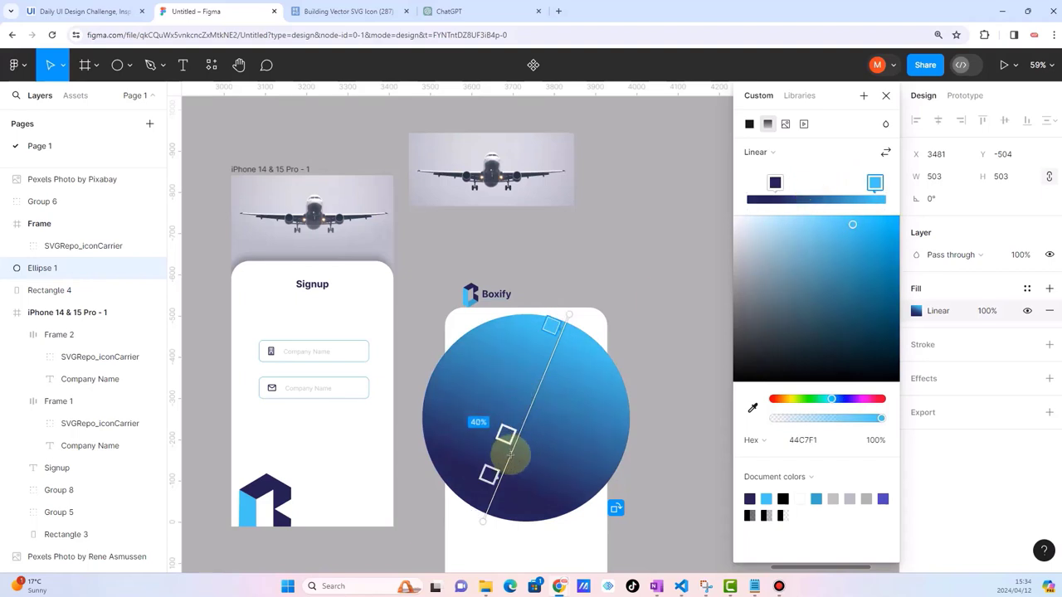
# Step: Slide the navy stop to 56% and add a stop at 76% darkened to deep navy
pyautogui.click(503, 462)
pyautogui.moveTo(502, 461); pyautogui.dragTo(531, 401)
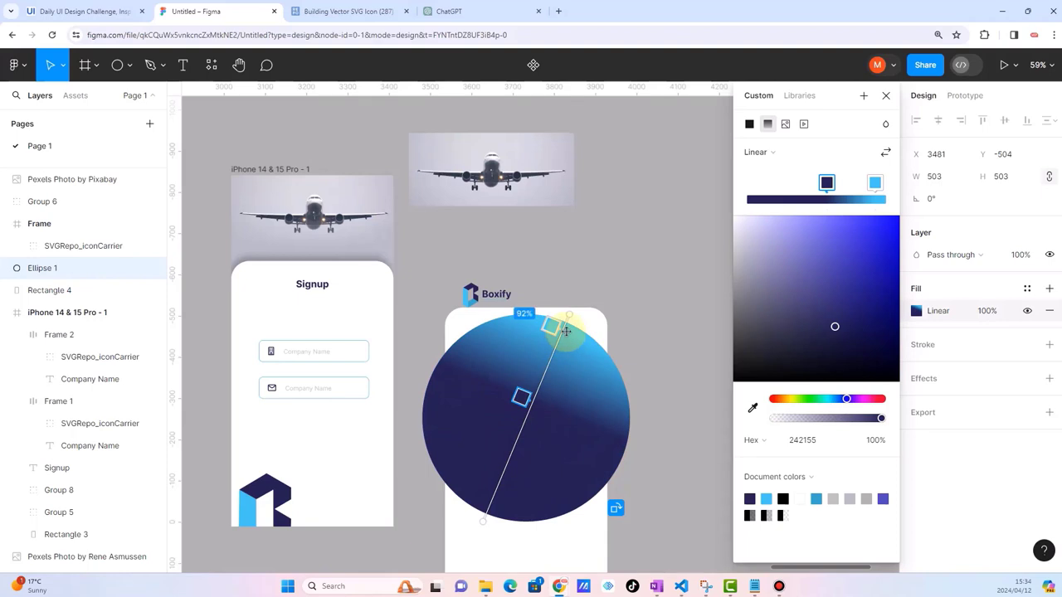
pyautogui.click(543, 382)
pyautogui.moveTo(540, 379); pyautogui.dragTo(539, 360)
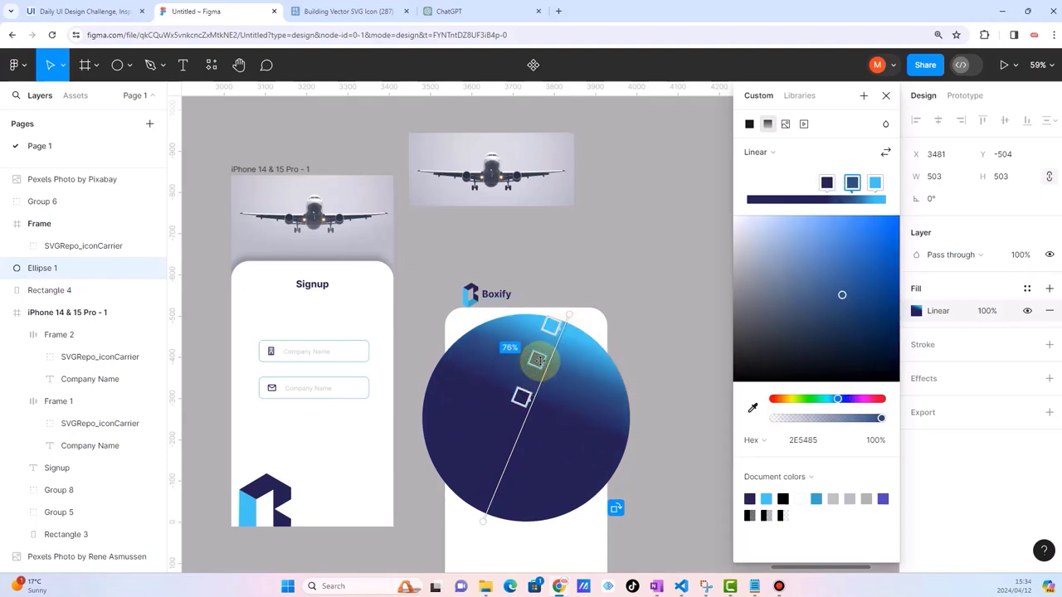
pyautogui.click(840, 301)
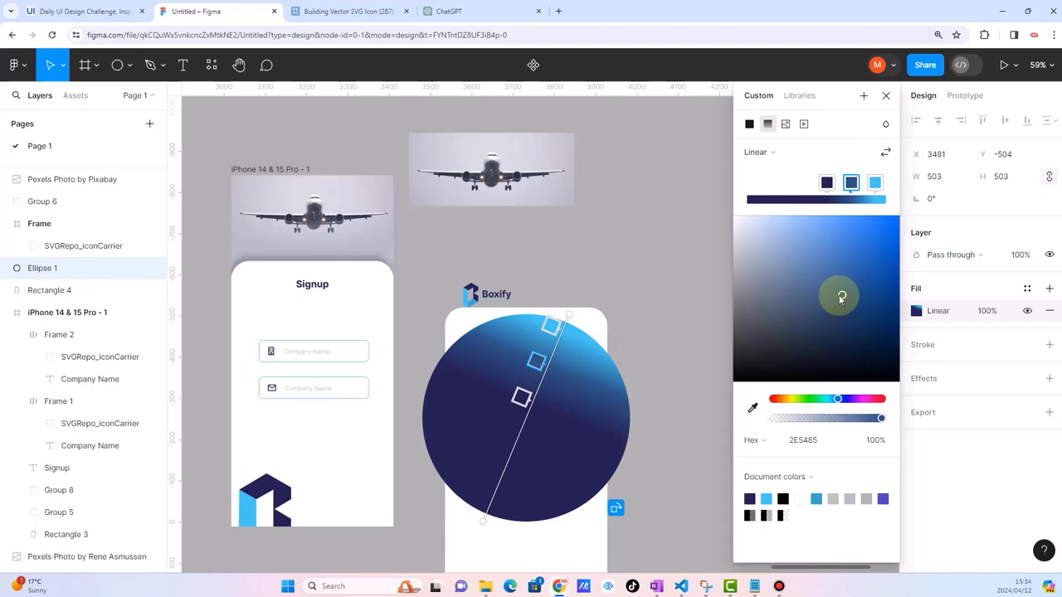
pyautogui.moveTo(840, 297); pyautogui.dragTo(837, 335)
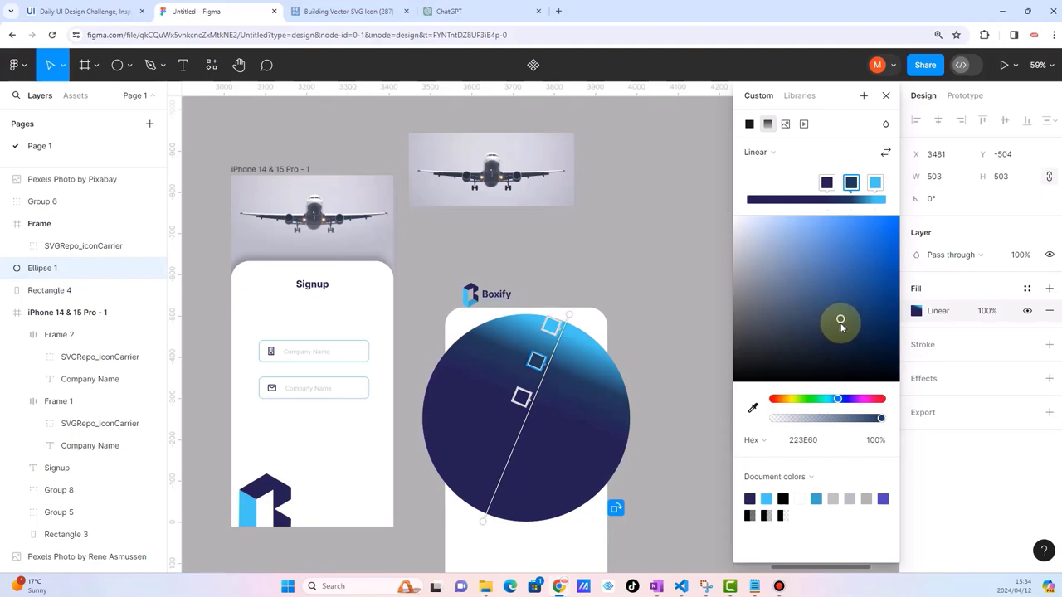
# Step: Add a stop at 49%, set another to 74%, and stretch the gradient toward the upper right
pyautogui.moveTo(522, 396)
pyautogui.mouseDown()
pyautogui.moveTo(516, 418)
pyautogui.moveTo(531, 396)
pyautogui.mouseUp()
pyautogui.click(538, 363)
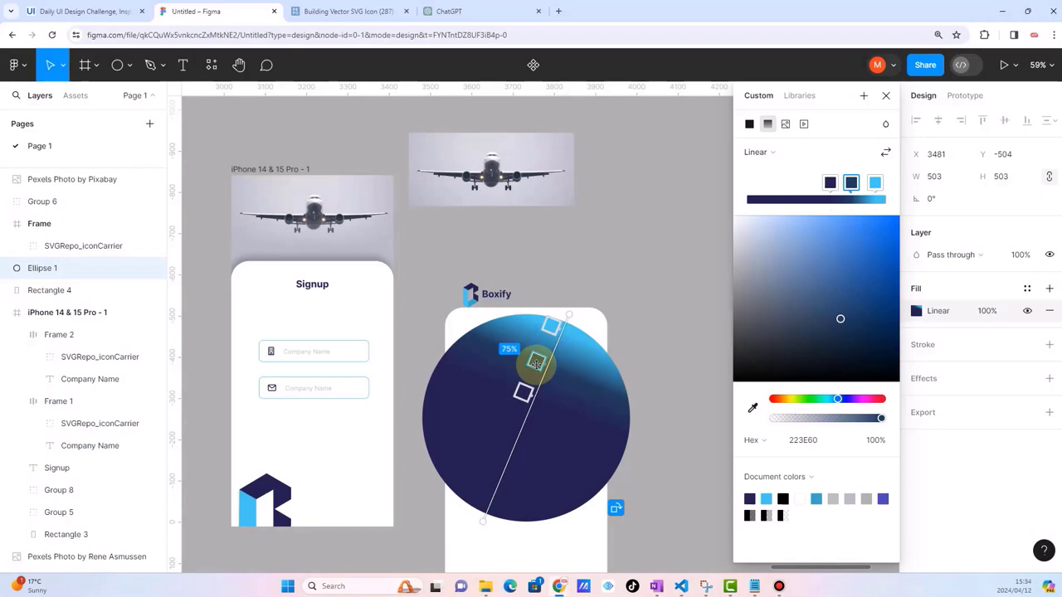
pyautogui.moveTo(538, 362); pyautogui.dragTo(497, 452)
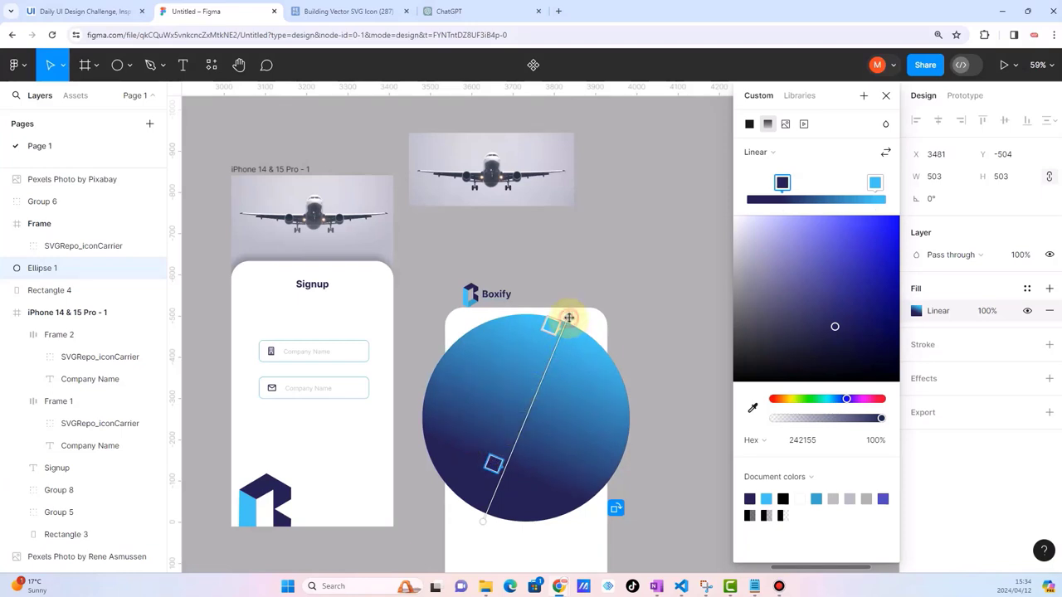
pyautogui.moveTo(568, 317)
pyautogui.mouseDown()
pyautogui.moveTo(642, 198)
pyautogui.moveTo(616, 247)
pyautogui.mouseUp()
pyautogui.moveTo(510, 435)
pyautogui.mouseDown()
pyautogui.moveTo(503, 446)
pyautogui.moveTo(536, 380)
pyautogui.moveTo(476, 503)
pyautogui.moveTo(523, 417)
pyautogui.moveTo(498, 461)
pyautogui.mouseUp()
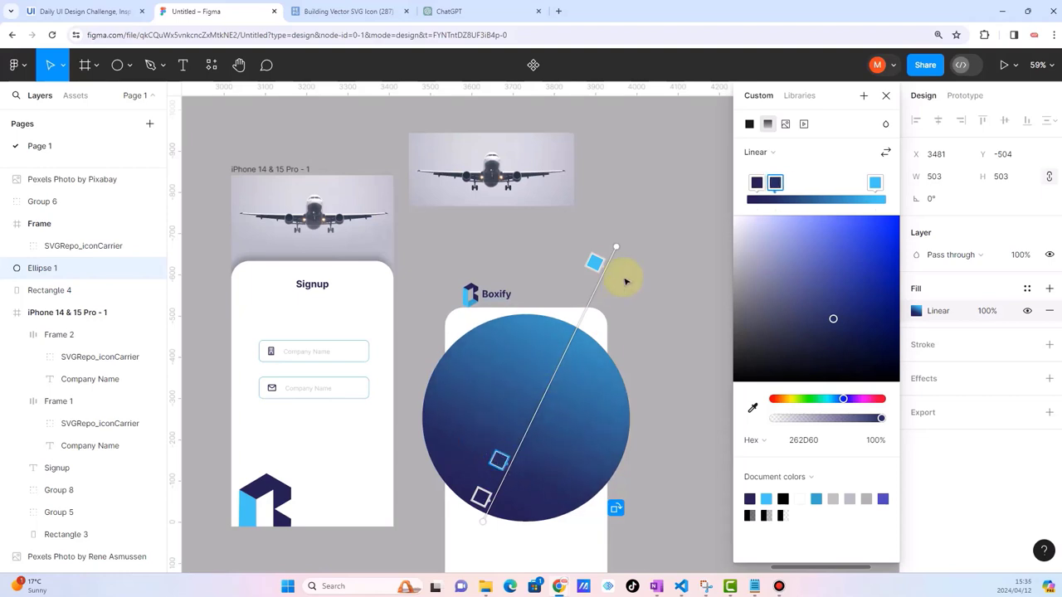
pyautogui.moveTo(618, 248)
pyautogui.mouseDown()
pyautogui.moveTo(669, 171)
pyautogui.moveTo(656, 185)
pyautogui.moveTo(666, 206)
pyautogui.mouseUp()
pyautogui.click(598, 195)
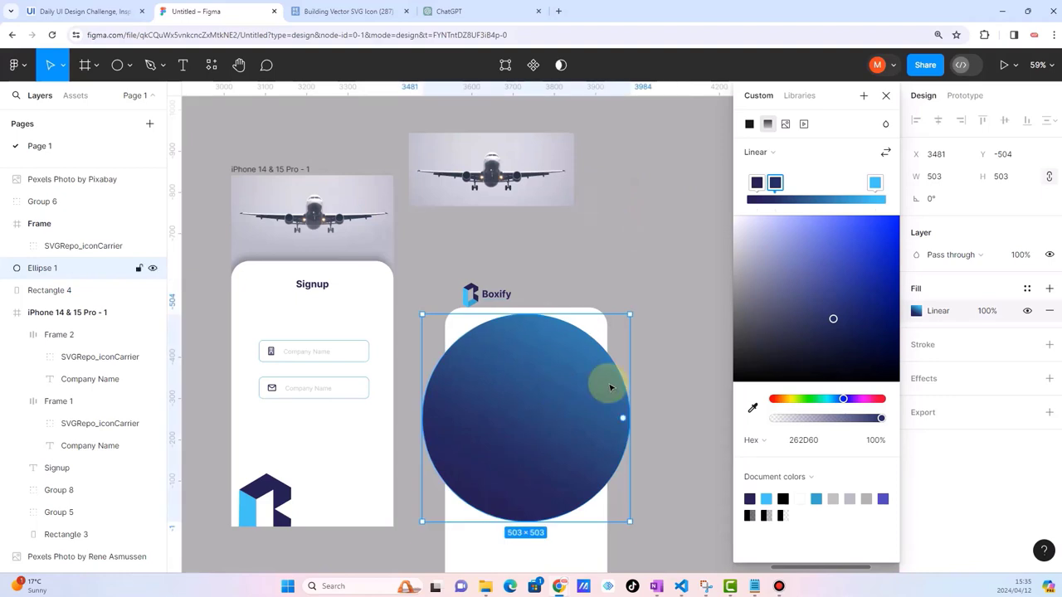
# Step: Shift the white rectangle and place the circle over its top edge at X 3543, Y -616
pyautogui.moveTo(552, 407)
pyautogui.mouseDown()
pyautogui.moveTo(579, 388)
pyautogui.moveTo(550, 348)
pyautogui.mouseUp()
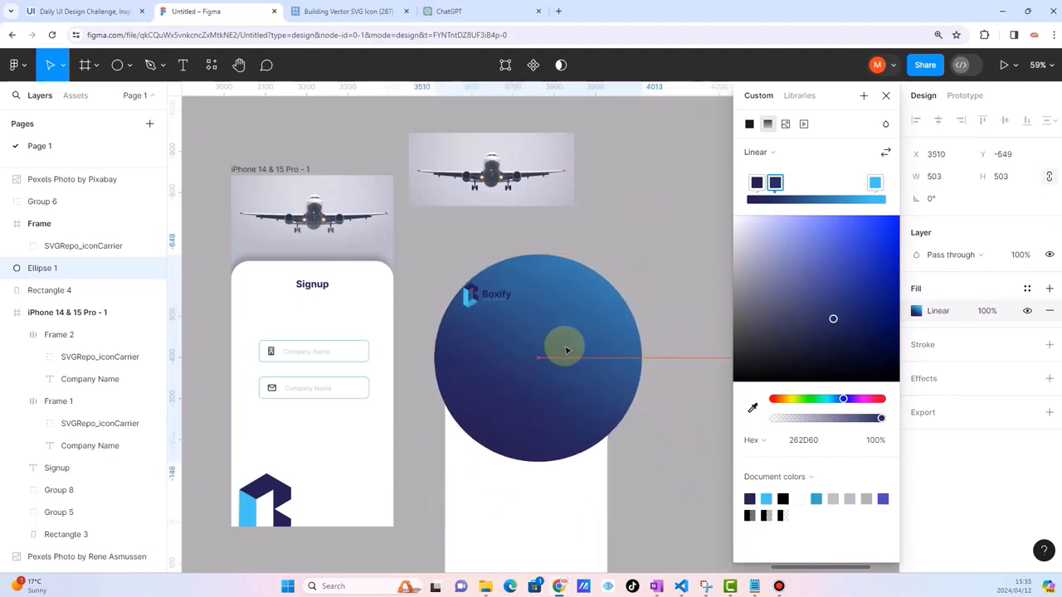
pyautogui.click(508, 498)
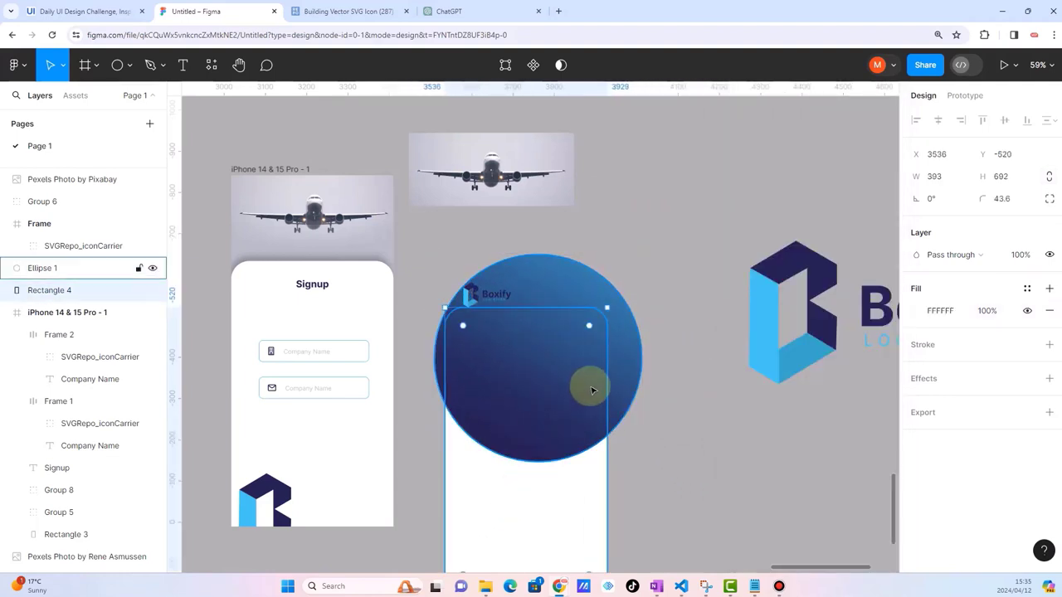
pyautogui.moveTo(496, 471); pyautogui.dragTo(521, 490)
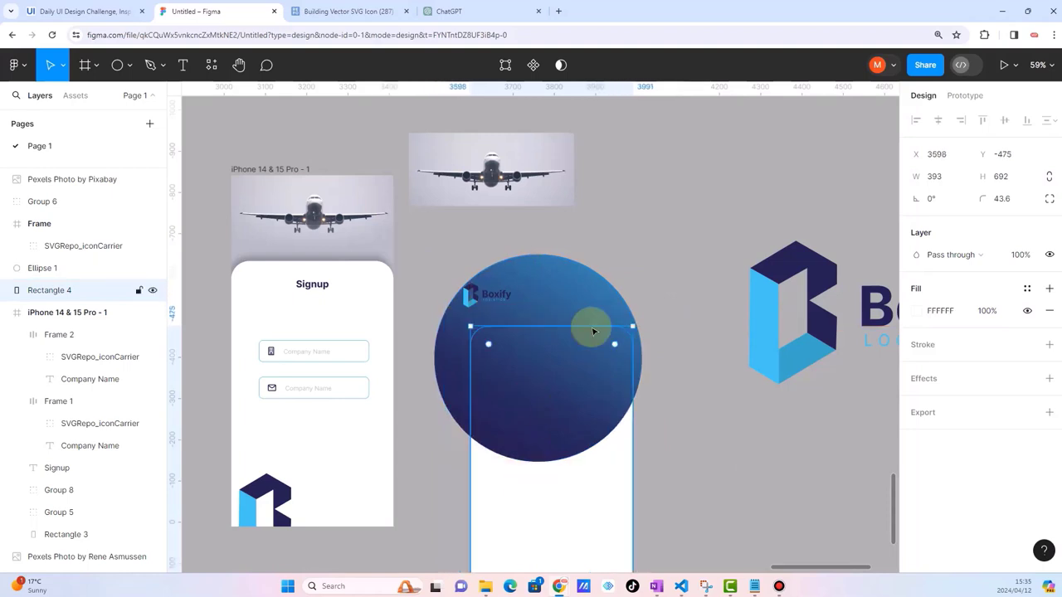
pyautogui.moveTo(588, 290); pyautogui.dragTo(601, 304)
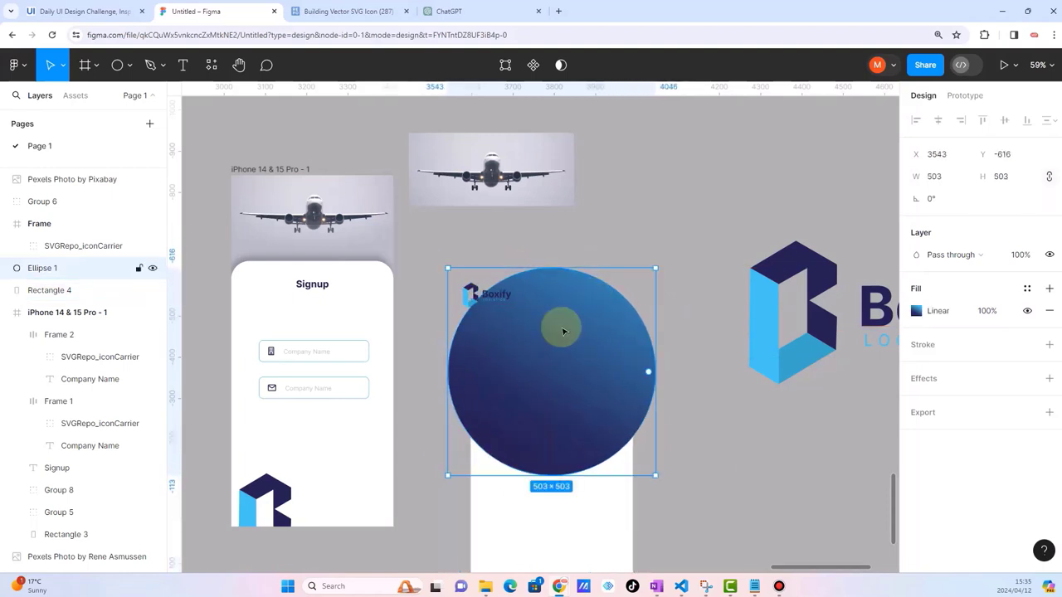
# Step: Try Subtract on the circle and rectangle in both stacking orders, undoing each result
pyautogui.keyDown('shift'); pyautogui.click(490, 530); pyautogui.keyUp('shift')
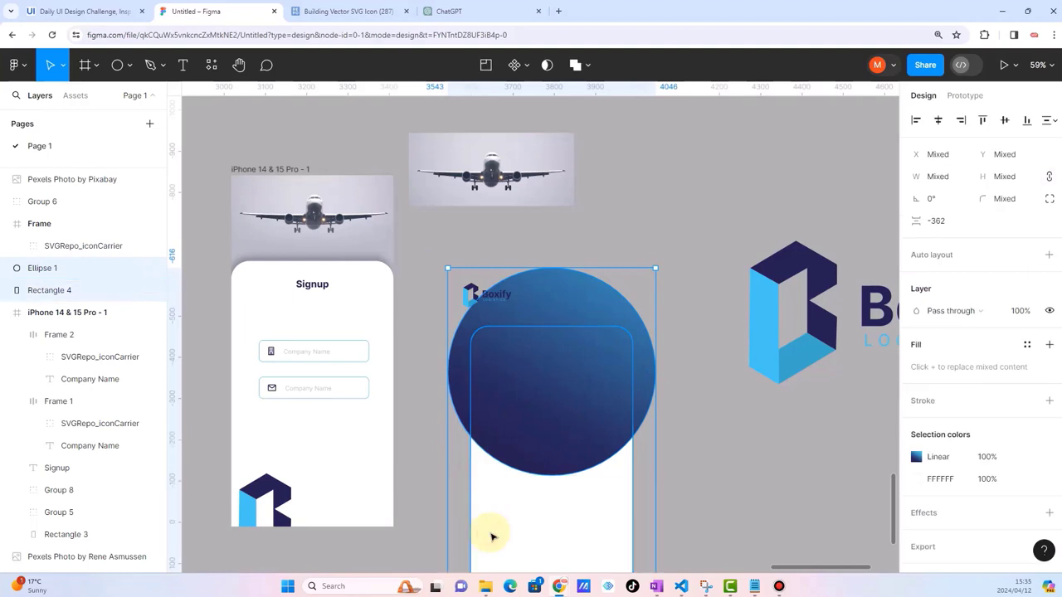
pyautogui.click(589, 66)
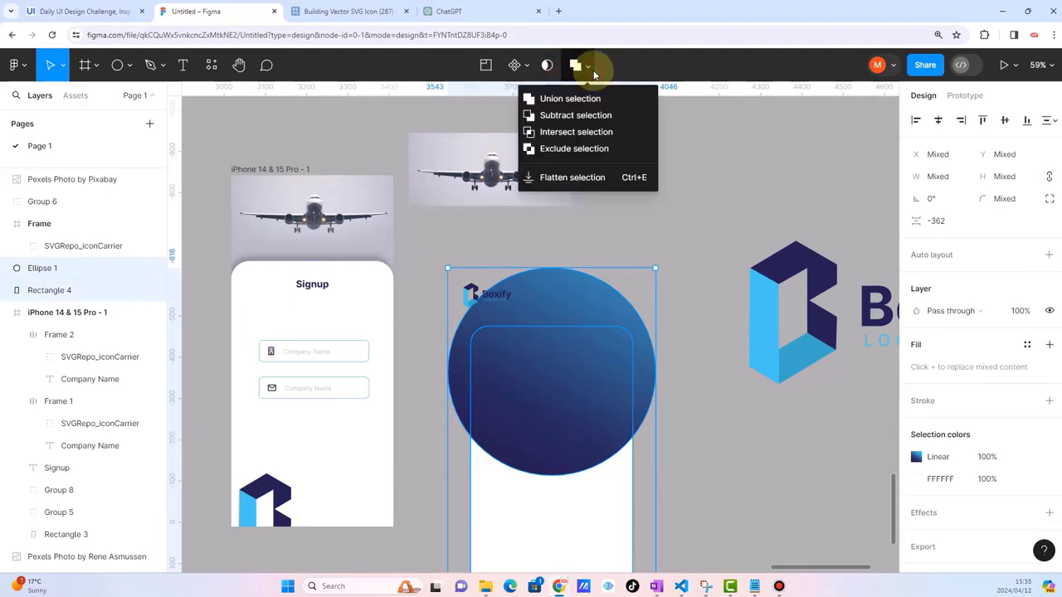
pyautogui.click(571, 115)
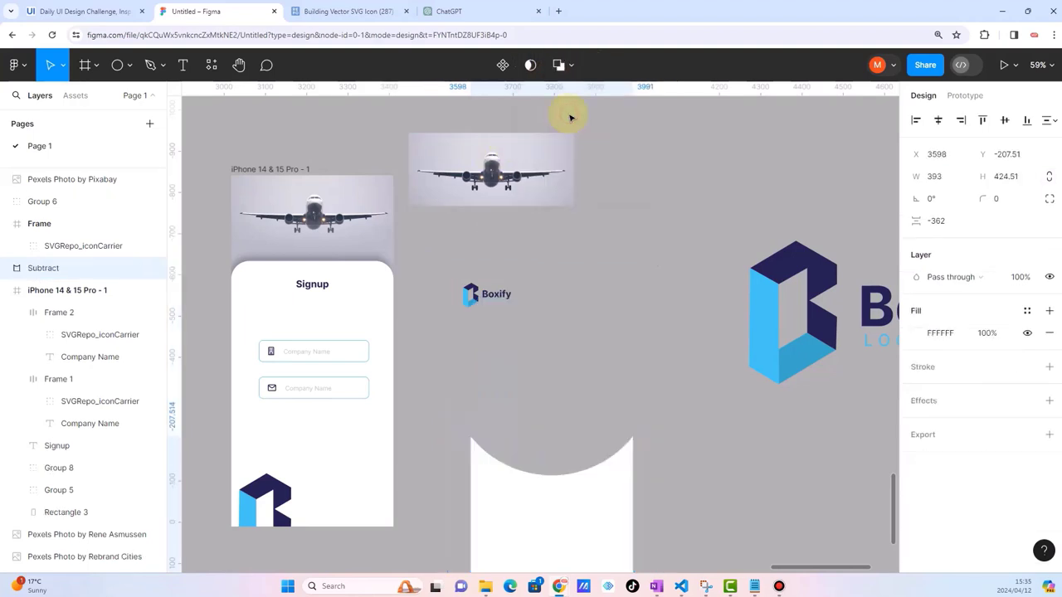
pyautogui.hotkey('ctrl', 'z')
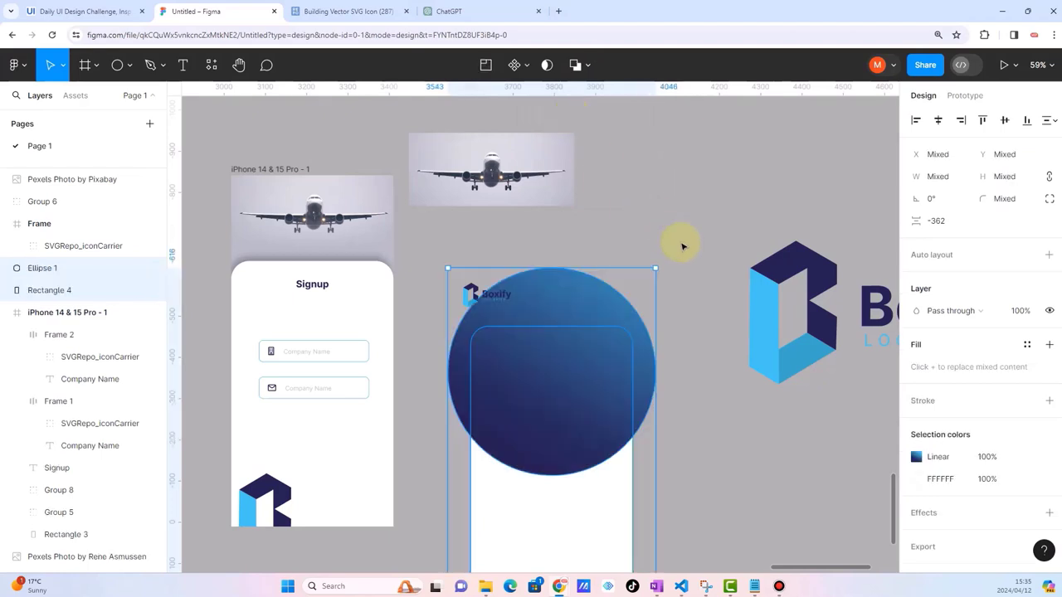
pyautogui.click(682, 245)
pyautogui.click(605, 302)
pyautogui.hotkey('ctrl', 'shift', '[')
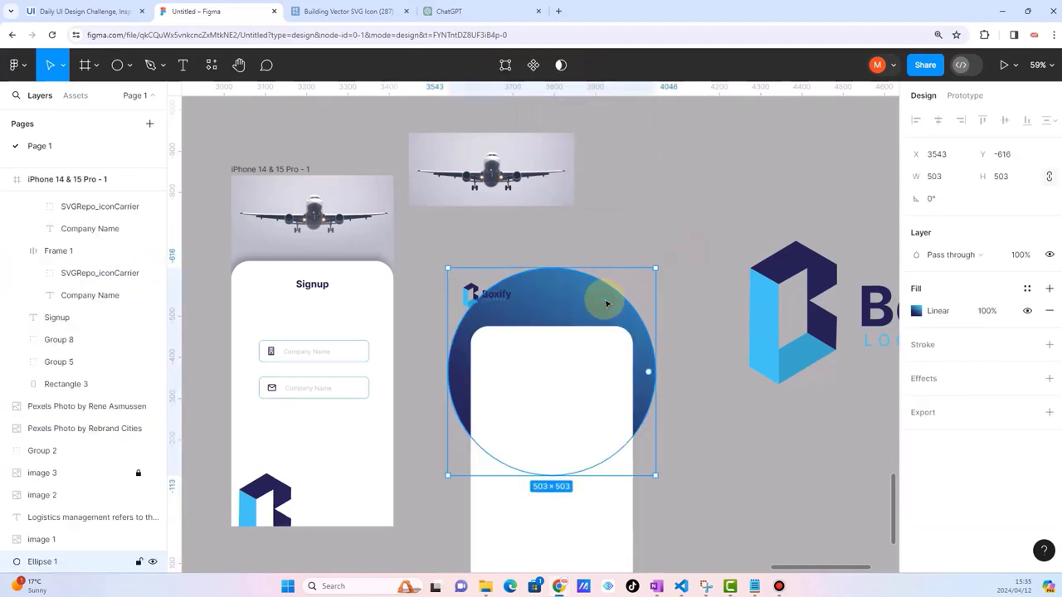
pyautogui.keyDown('shift'); pyautogui.click(503, 513); pyautogui.keyUp('shift')
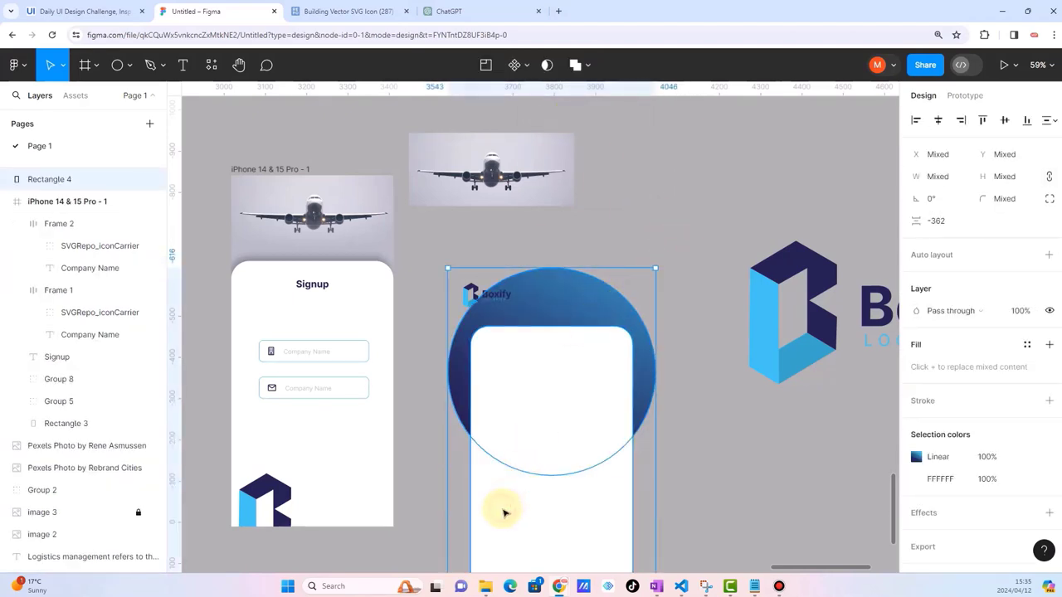
pyautogui.click(587, 68)
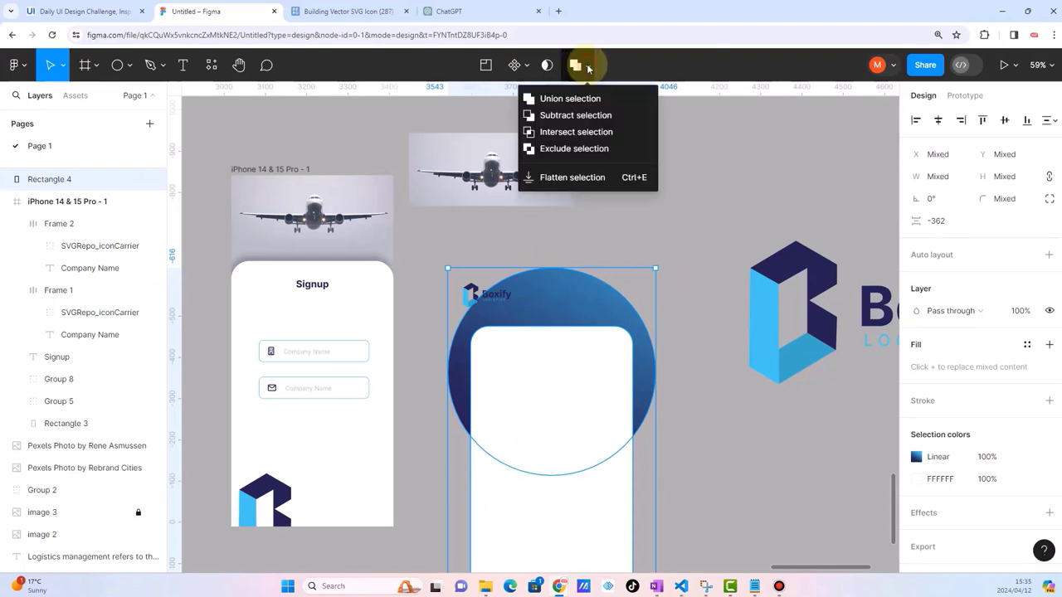
pyautogui.click(573, 115)
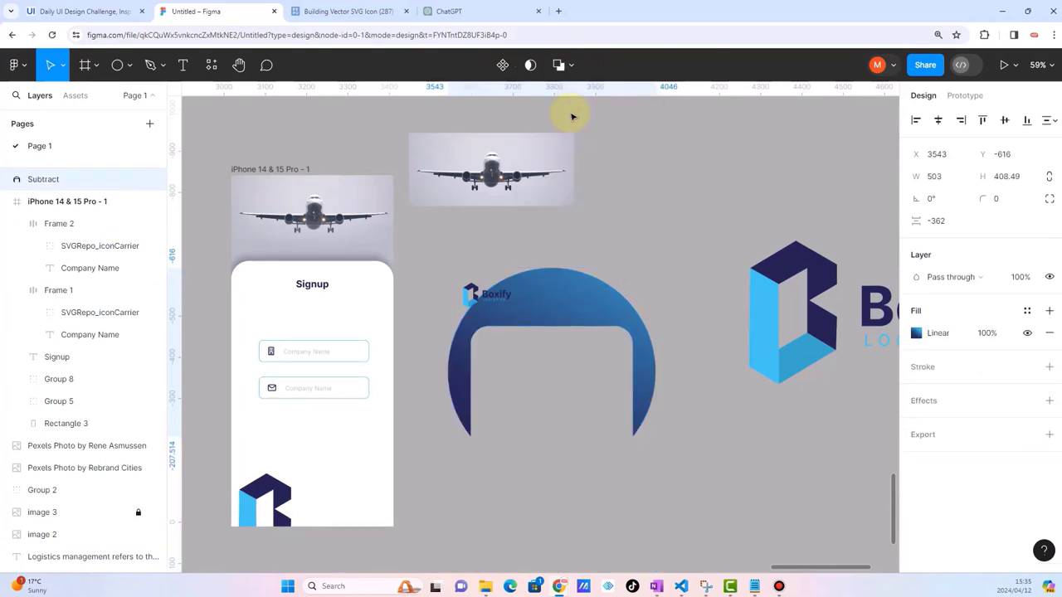
pyautogui.hotkey('ctrl', 'z')
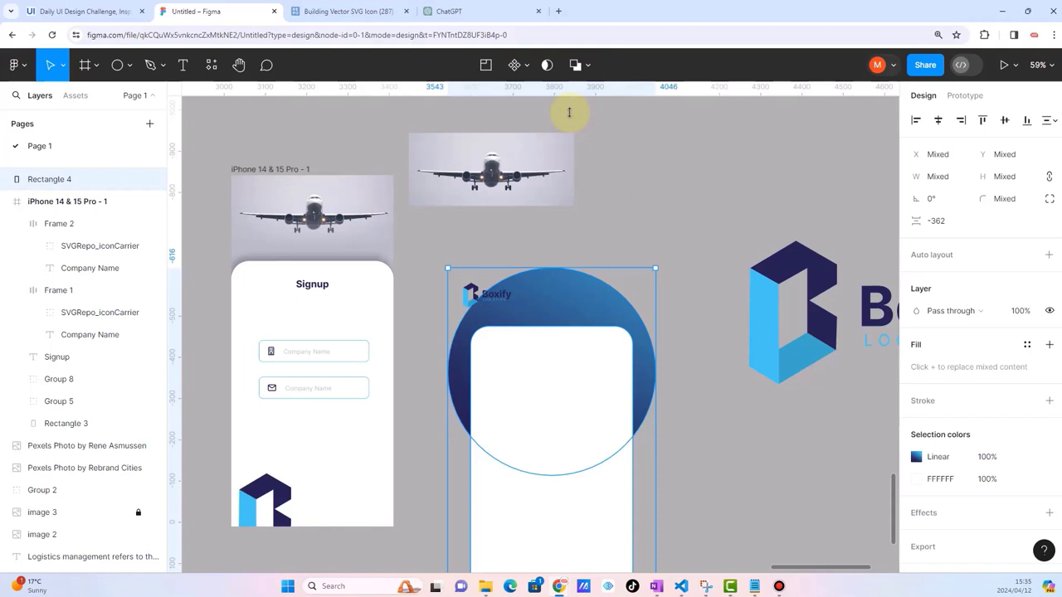
# Step: Bring the circle in front and apply Intersect with the rectangle
pyautogui.click(592, 261)
pyautogui.press(']')
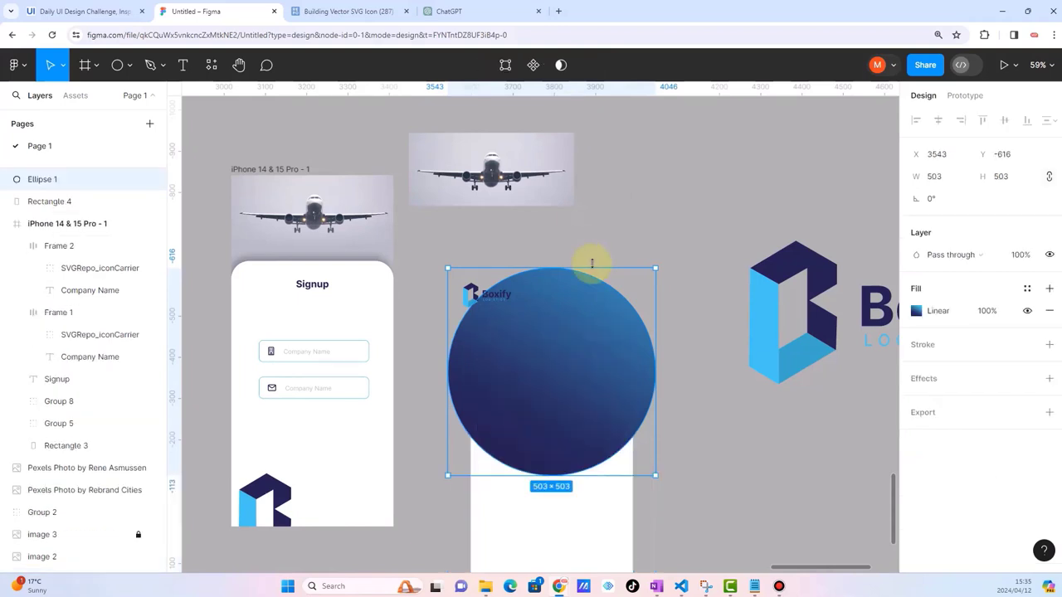
pyautogui.keyDown('shift'); pyautogui.click(508, 519); pyautogui.keyUp('shift')
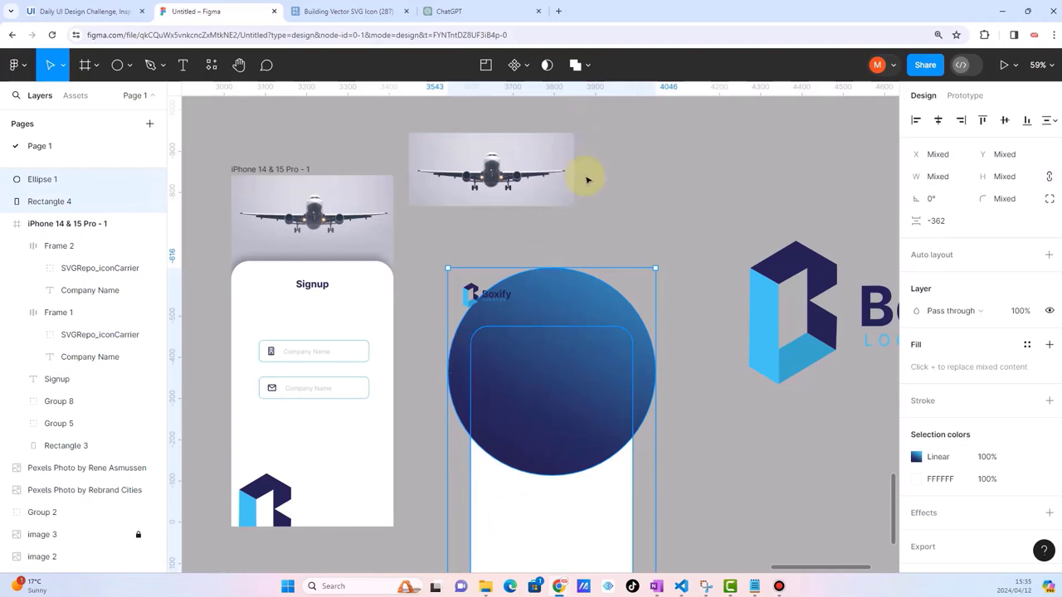
pyautogui.click(585, 64)
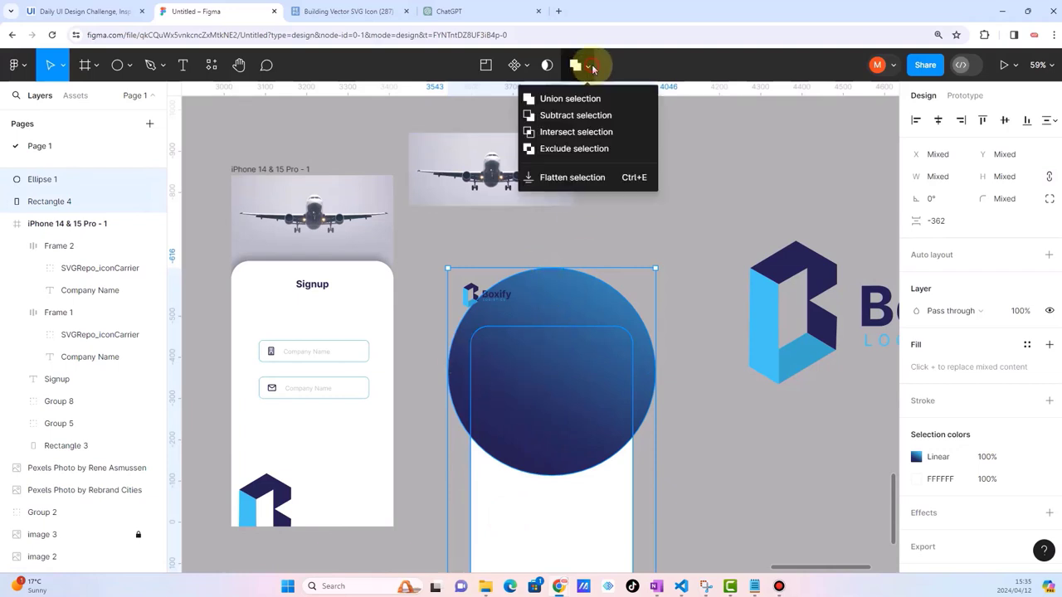
pyautogui.click(560, 138)
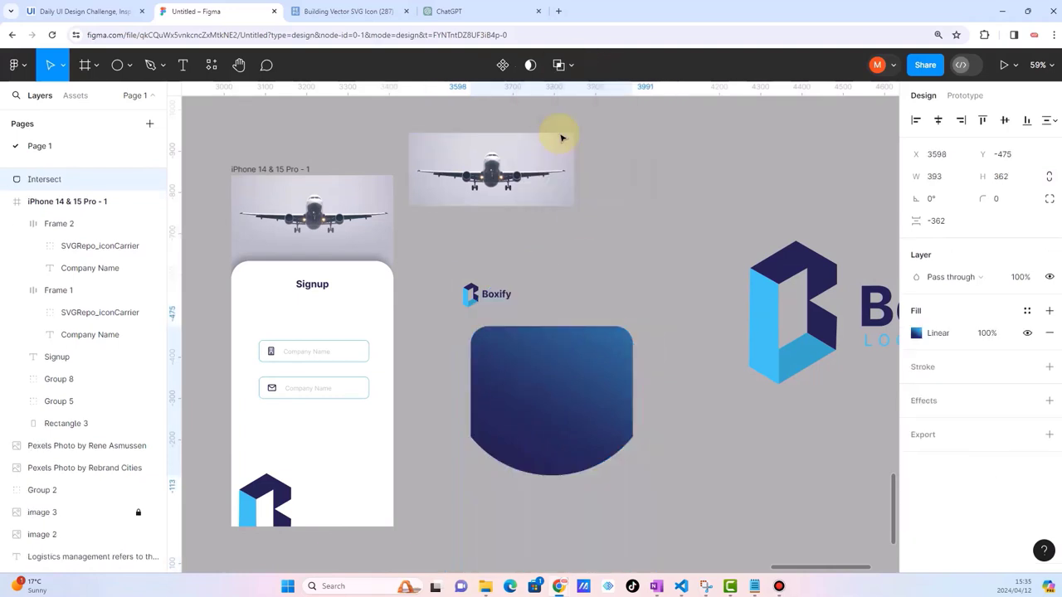
pyautogui.doubleClick(549, 389)
# Step: Adjust the panel's curve and delete the Signup title
pyautogui.moveTo(549, 390); pyautogui.dragTo(559, 384)
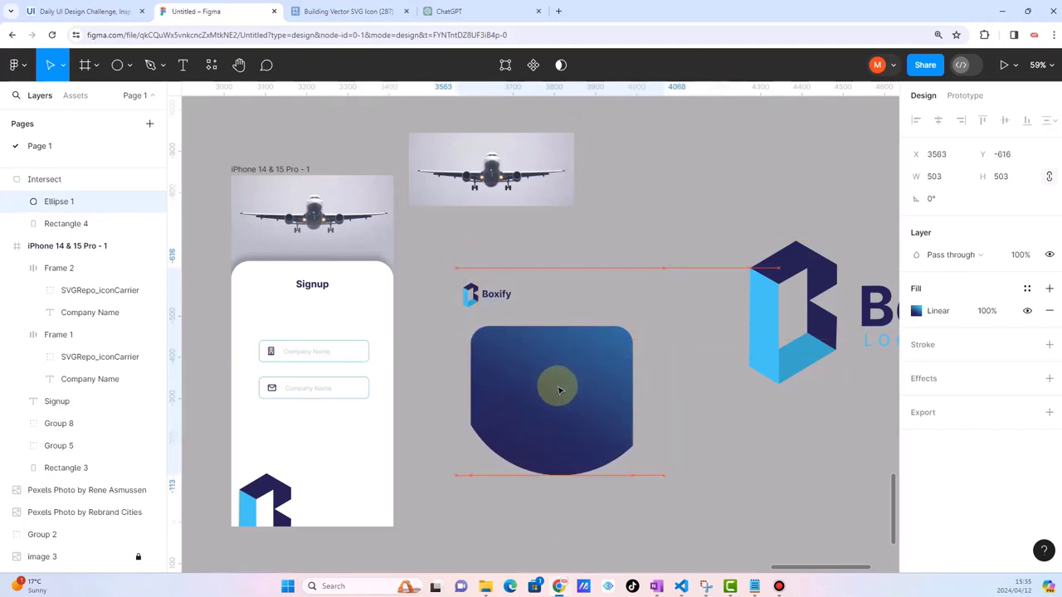
pyautogui.click(718, 472)
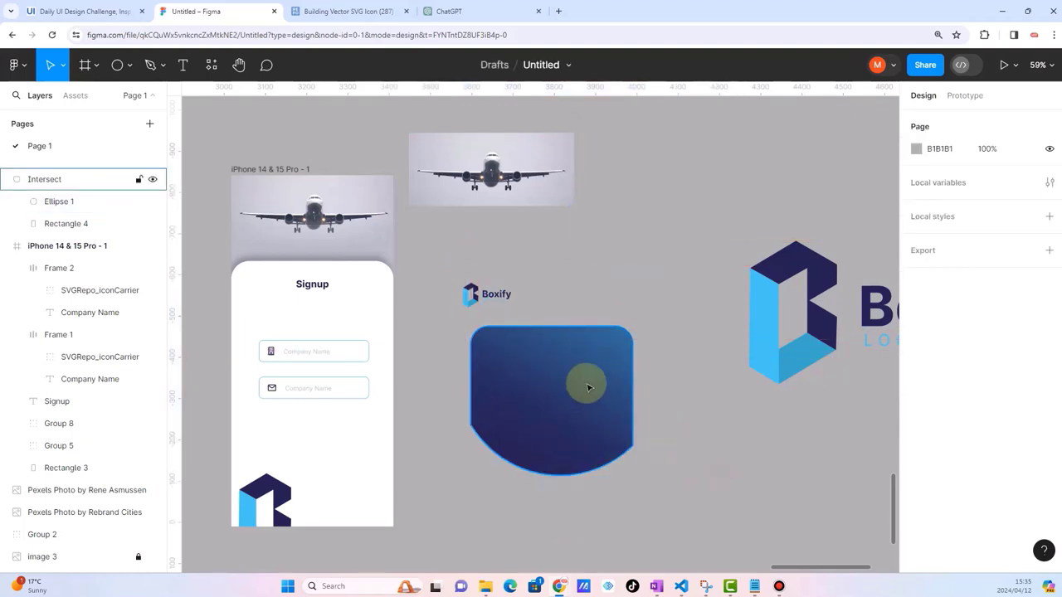
pyautogui.click(325, 287)
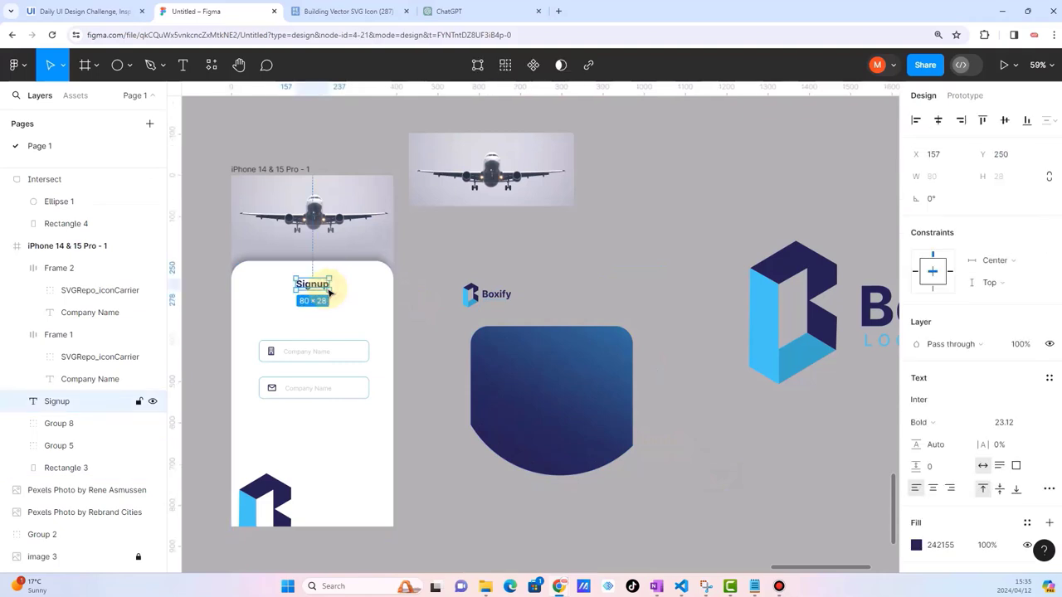
pyautogui.press('Delete')
# Step: Move the Intersect panel into the iPhone frame and align it to the card's top and left
pyautogui.click(489, 359)
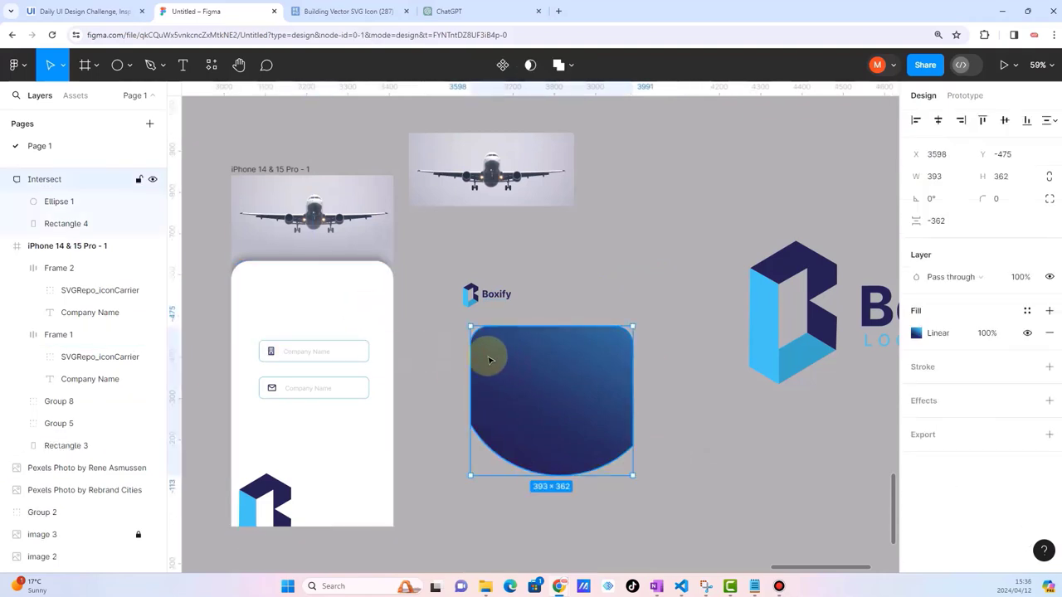
pyautogui.moveTo(490, 359); pyautogui.dragTo(384, 318)
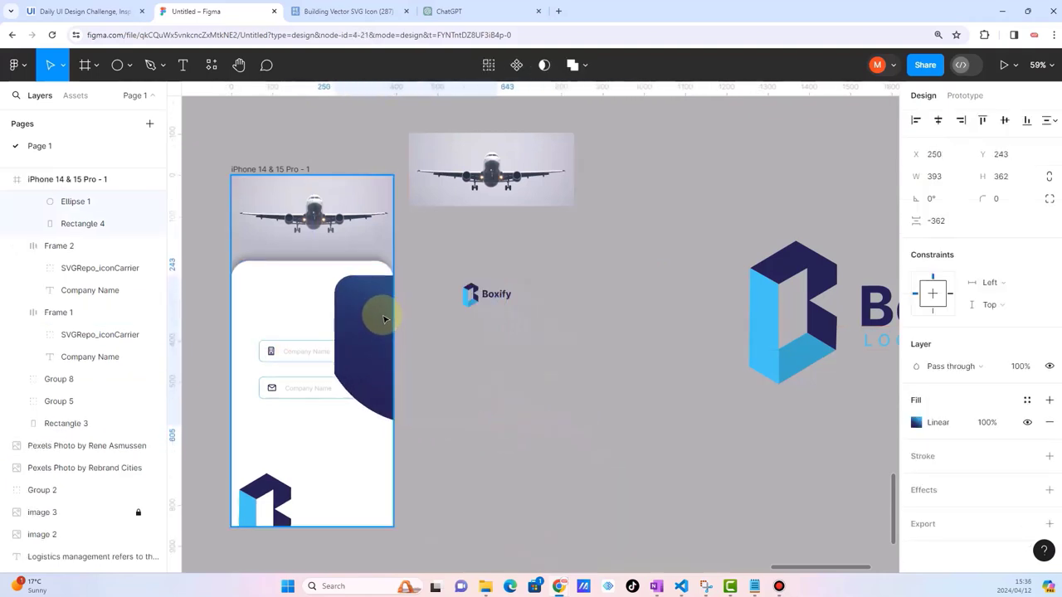
pyautogui.keyDown('shift'); pyautogui.click(274, 287); pyautogui.keyUp('shift')
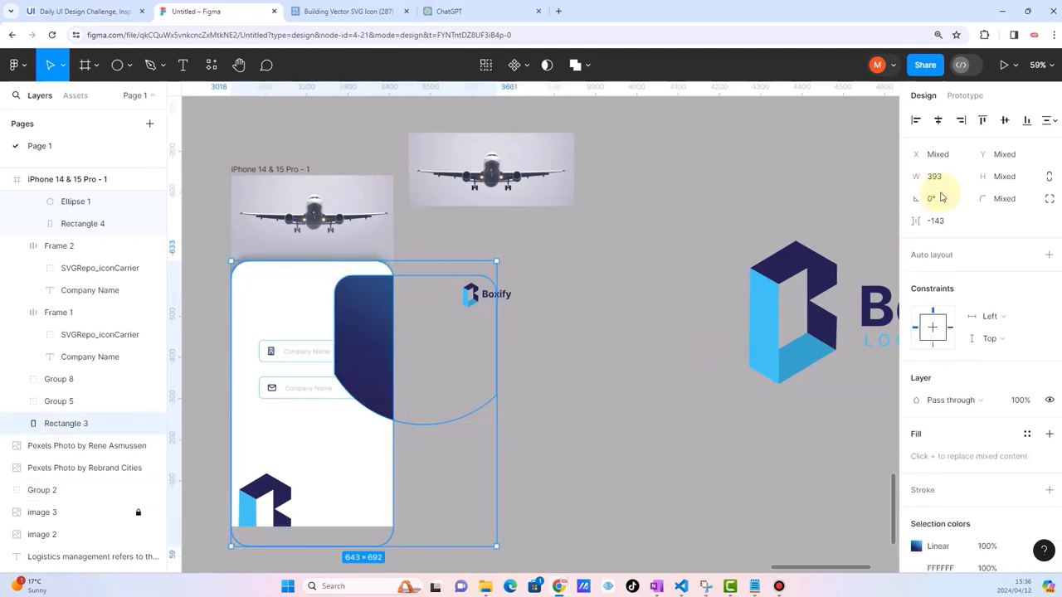
pyautogui.click(982, 120)
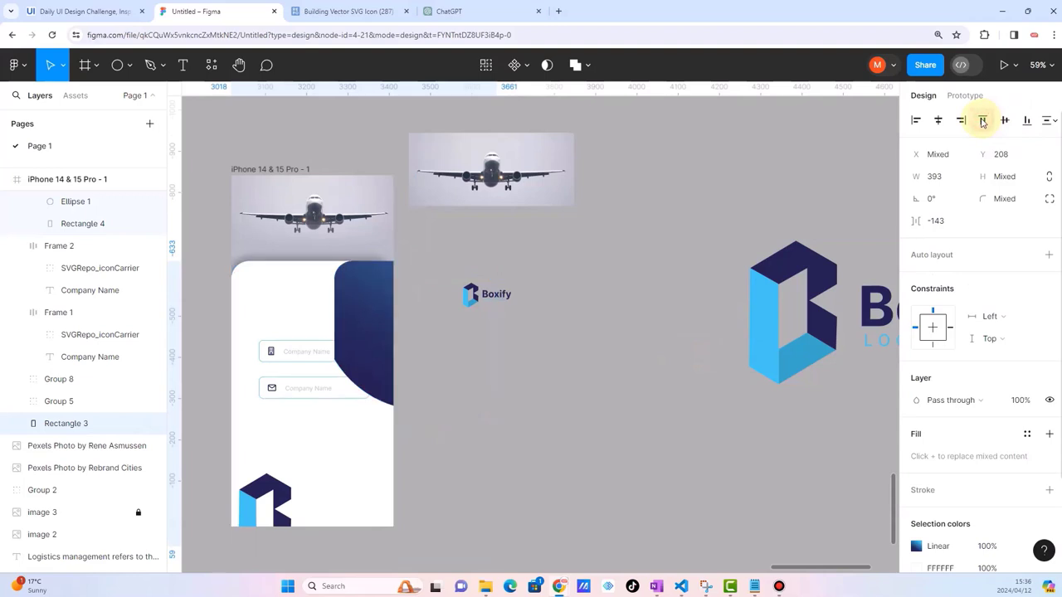
pyautogui.click(916, 120)
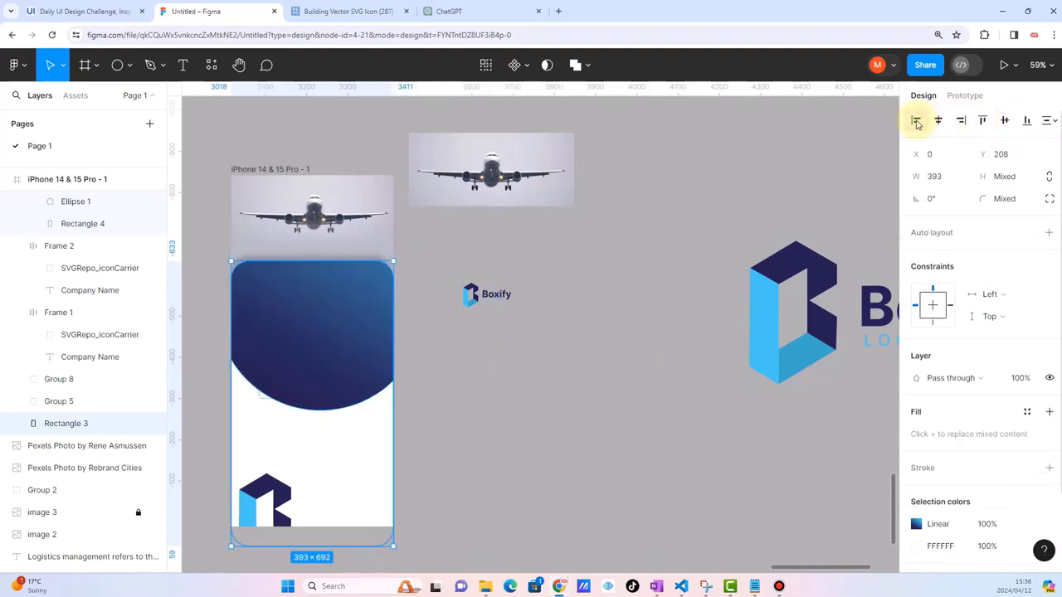
# Step: Shift the panel up-right and move both input fields lower on the card
pyautogui.click(547, 381)
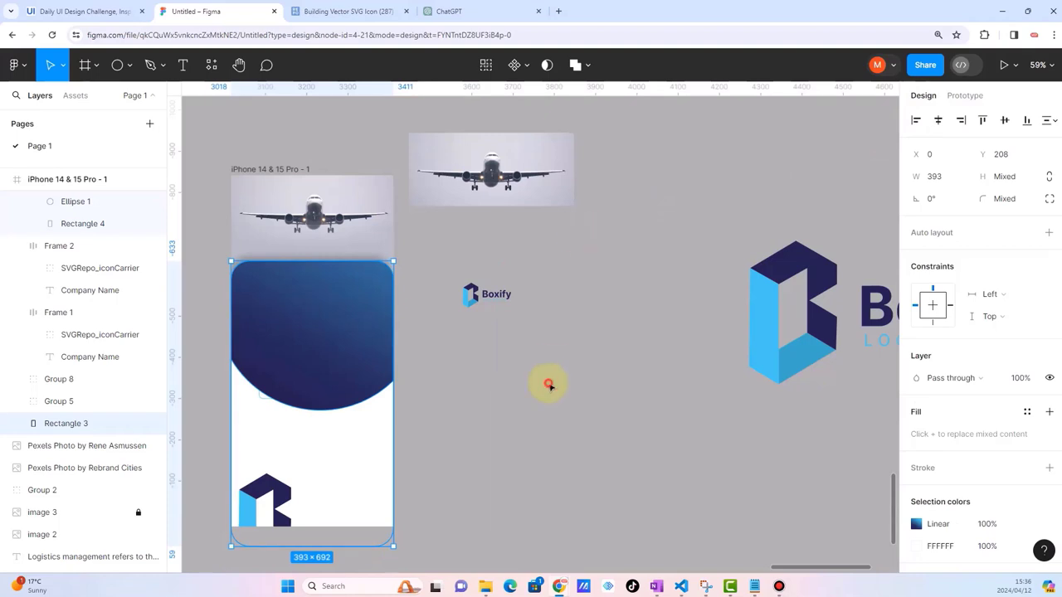
pyautogui.click(327, 323)
pyautogui.moveTo(337, 322); pyautogui.dragTo(382, 311)
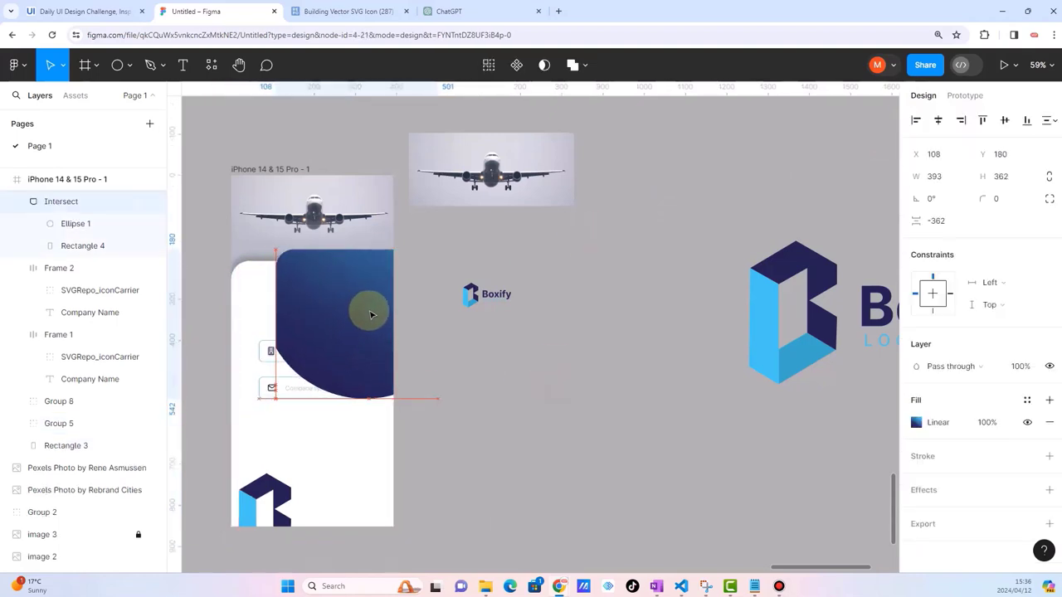
pyautogui.click(264, 345)
pyautogui.keyDown('shift'); pyautogui.click(266, 383); pyautogui.keyUp('shift')
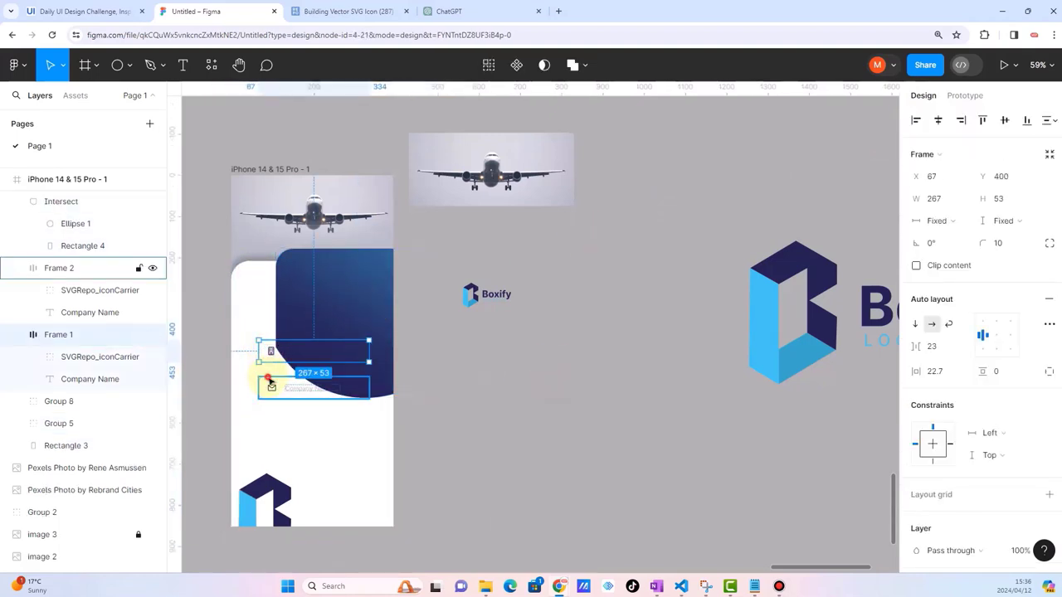
pyautogui.moveTo(269, 380); pyautogui.dragTo(270, 454)
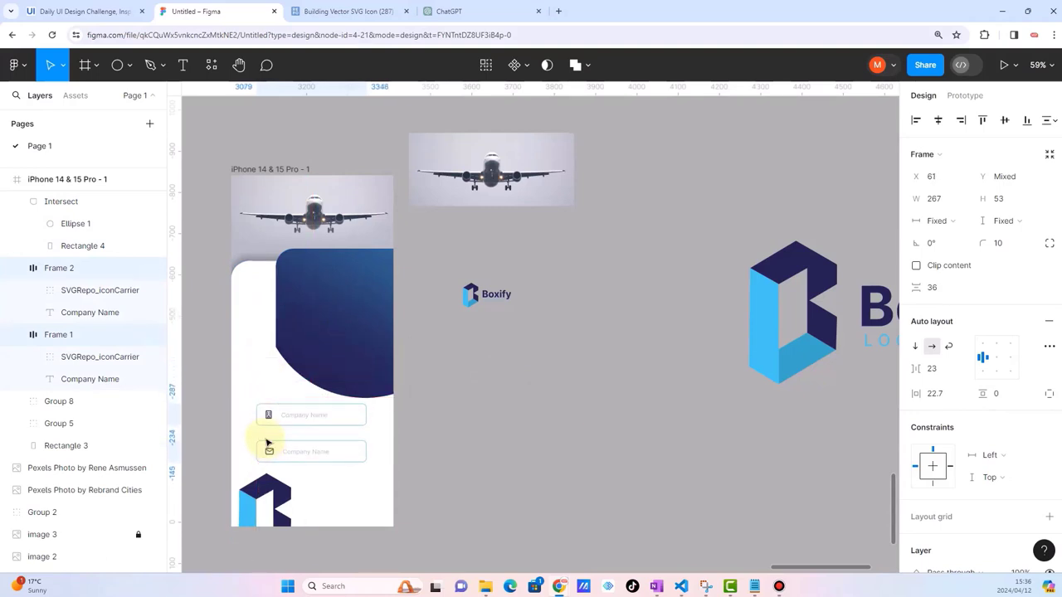
# Step: Re-align the panel flush with the white card's left and top edges
pyautogui.click(328, 292)
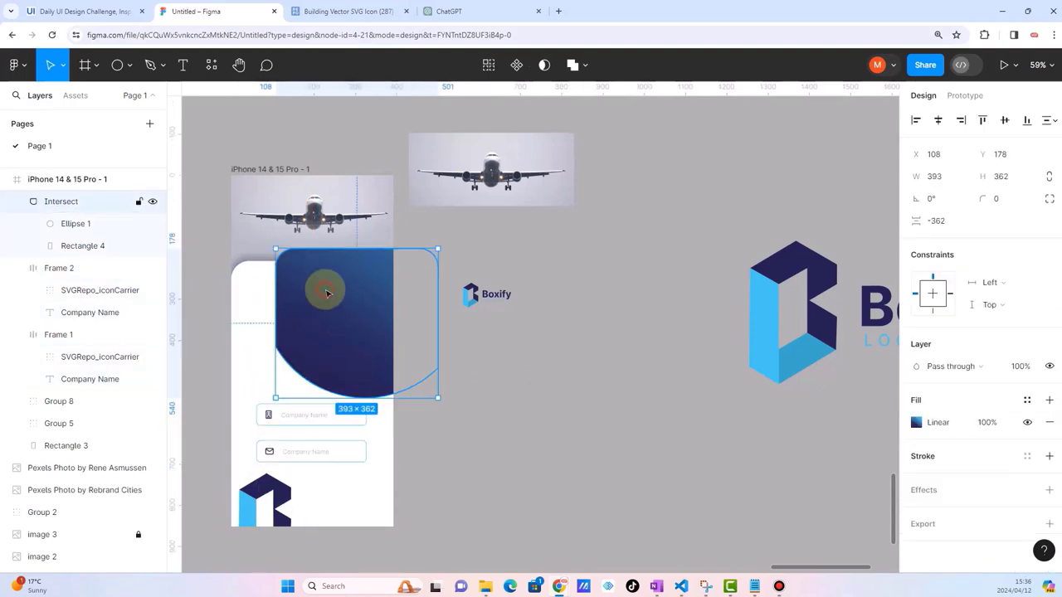
pyautogui.keyDown('shift'); pyautogui.click(255, 295); pyautogui.keyUp('shift')
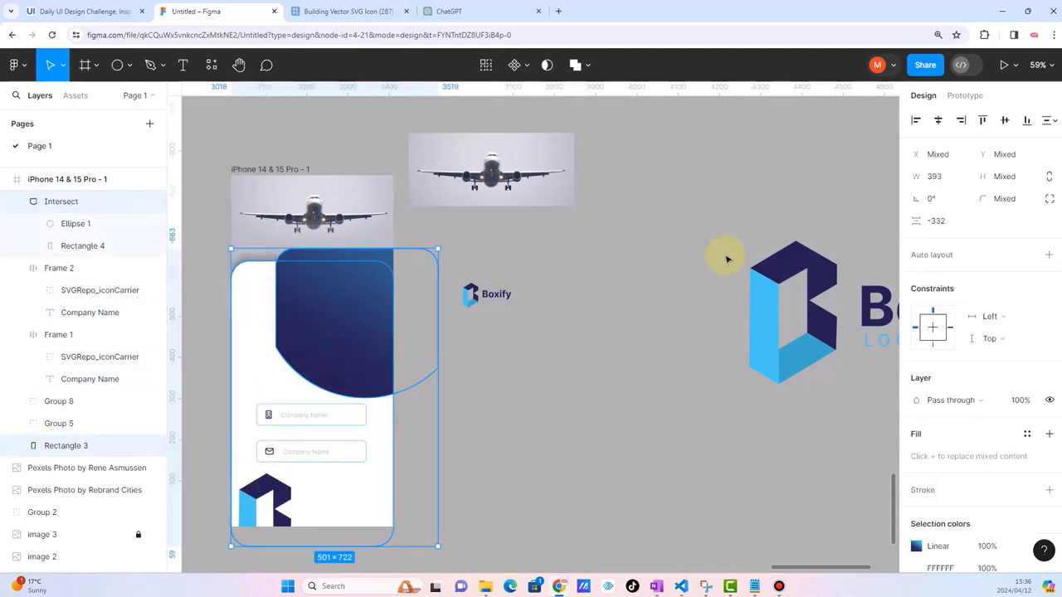
pyautogui.click(938, 121)
pyautogui.click(982, 120)
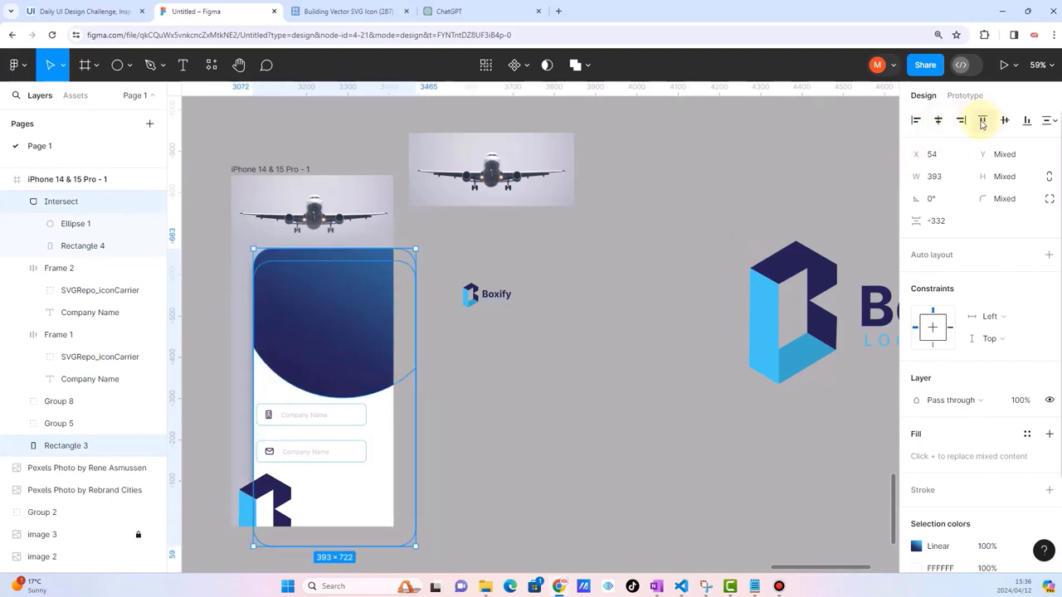
pyautogui.hotkey('ctrl', 'z')
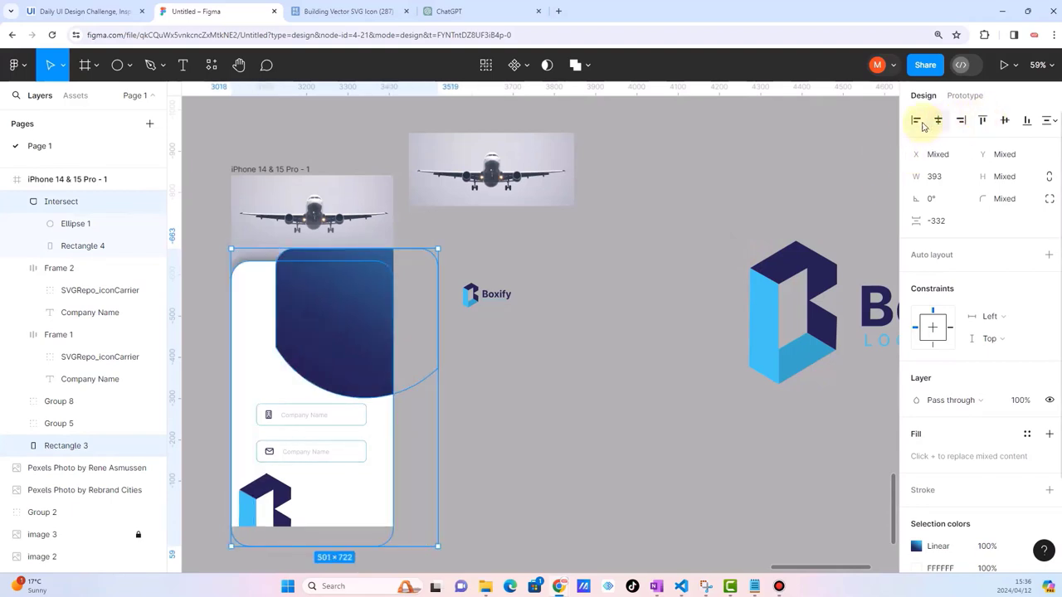
pyautogui.click(914, 121)
pyautogui.click(982, 120)
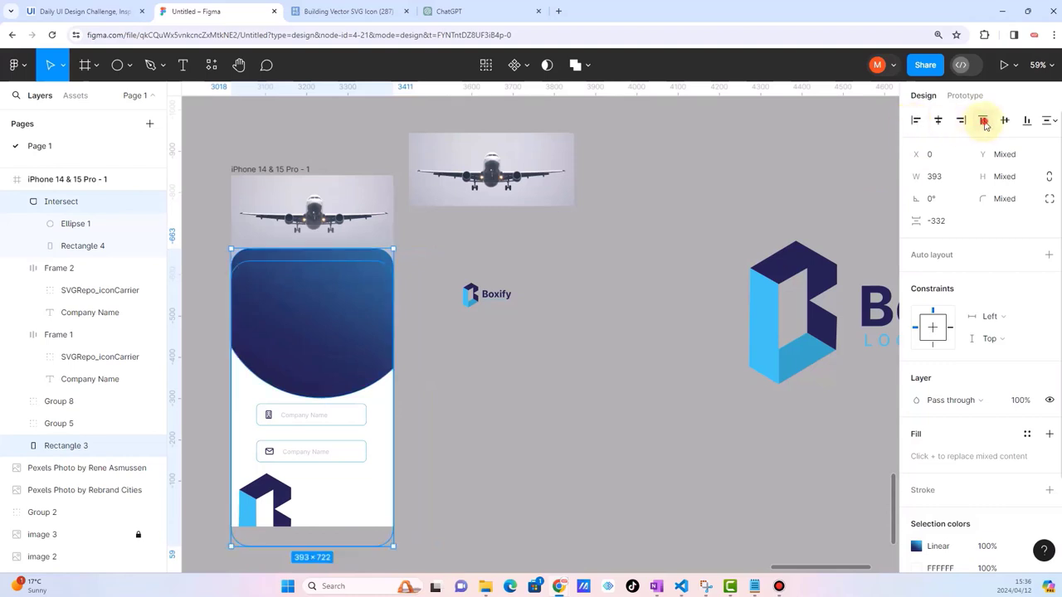
pyautogui.click(628, 380)
# Step: Raise the circle inside Intersect to lift the curved bottom, and paste the Signup title back
pyautogui.doubleClick(313, 349)
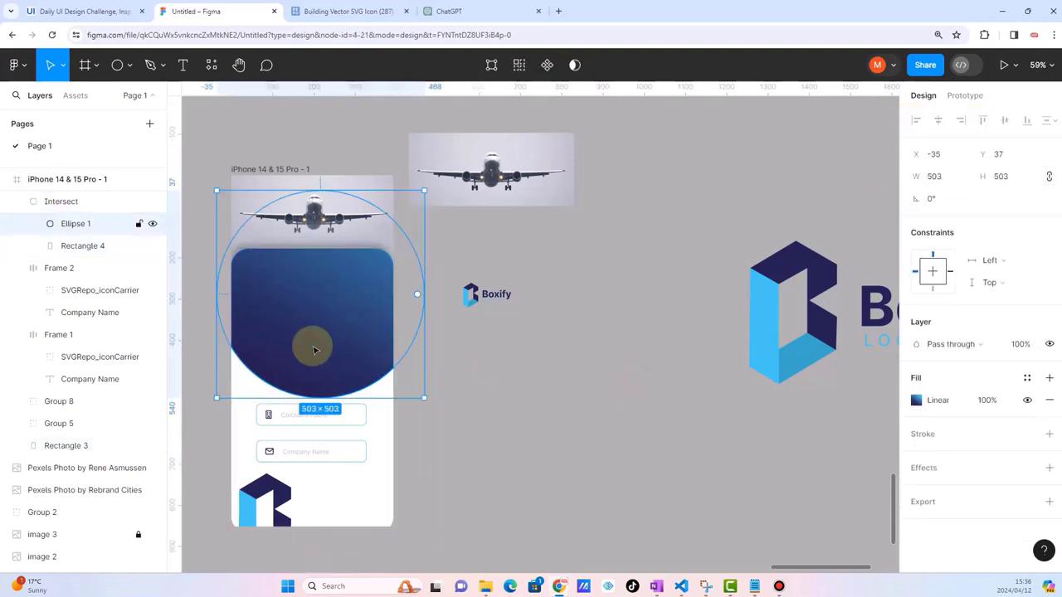
pyautogui.moveTo(323, 349)
pyautogui.mouseDown()
pyautogui.moveTo(346, 312)
pyautogui.moveTo(313, 309)
pyautogui.moveTo(327, 308)
pyautogui.mouseUp()
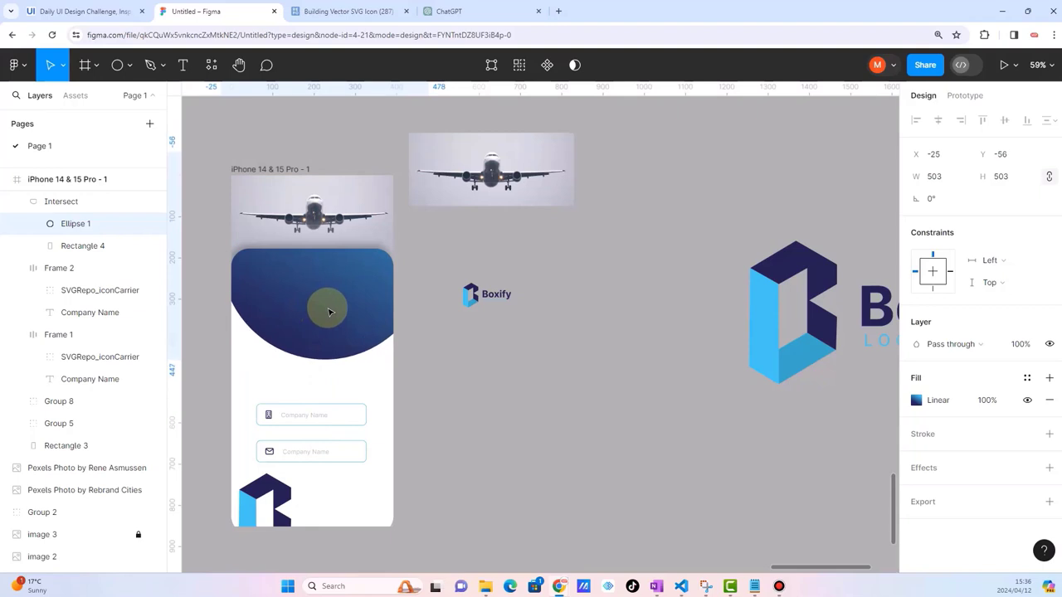
pyautogui.click(409, 355)
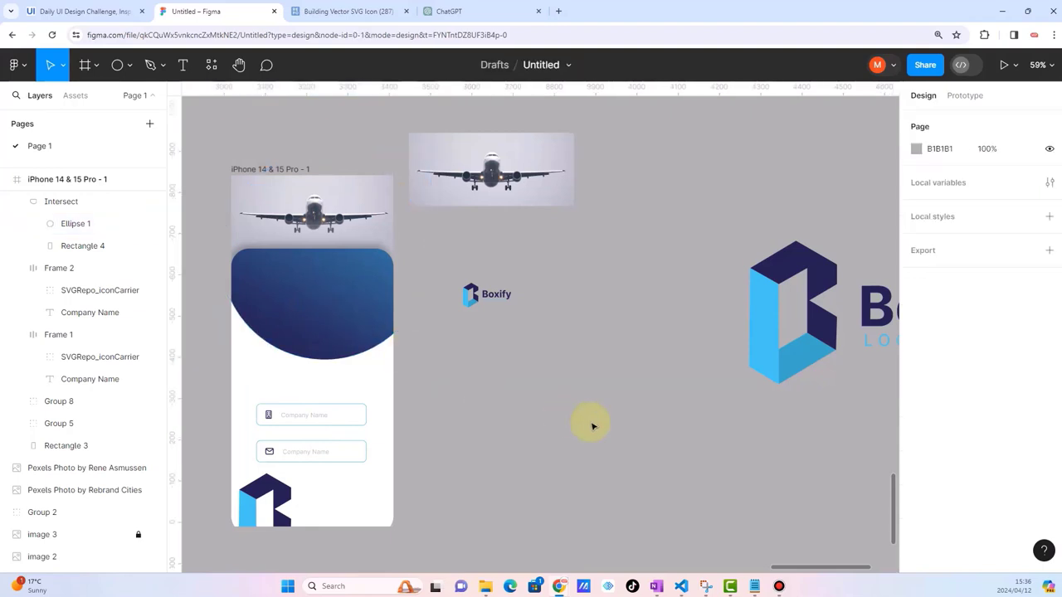
pyautogui.hotkey('ctrl', 'v')
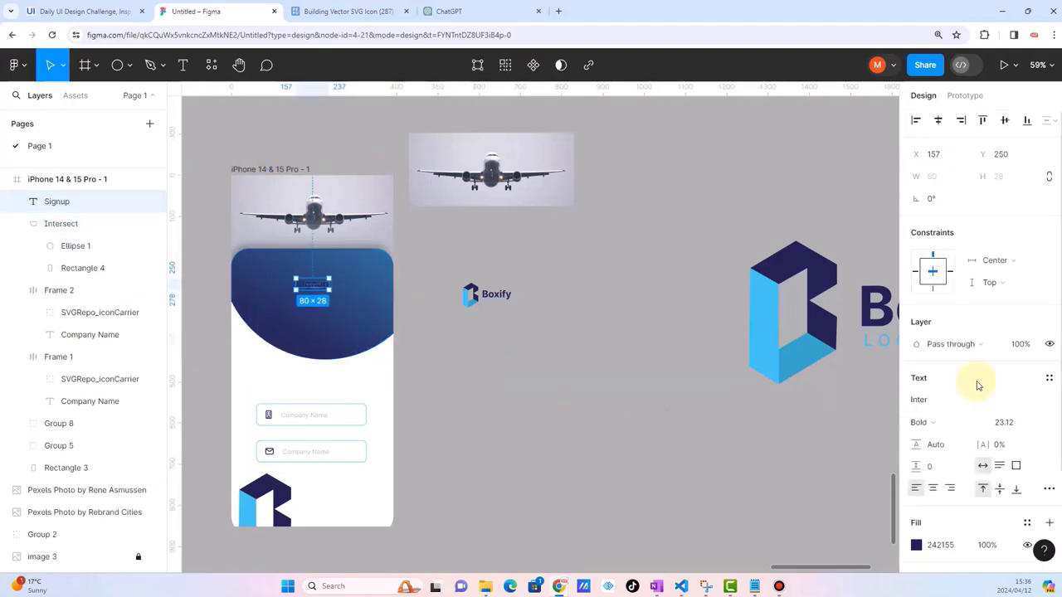
# Step: Change the Signup title's fill colour to white FFFFFF
pyautogui.scroll(-3, 977, 385)
pyautogui.click(915, 419)
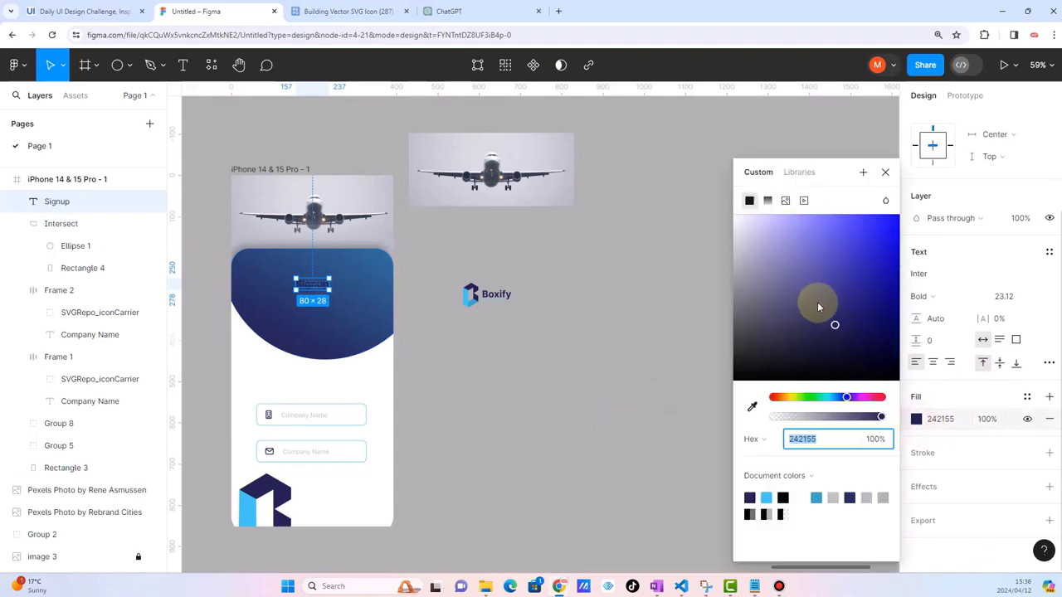
pyautogui.moveTo(835, 324); pyautogui.dragTo(720, 214)
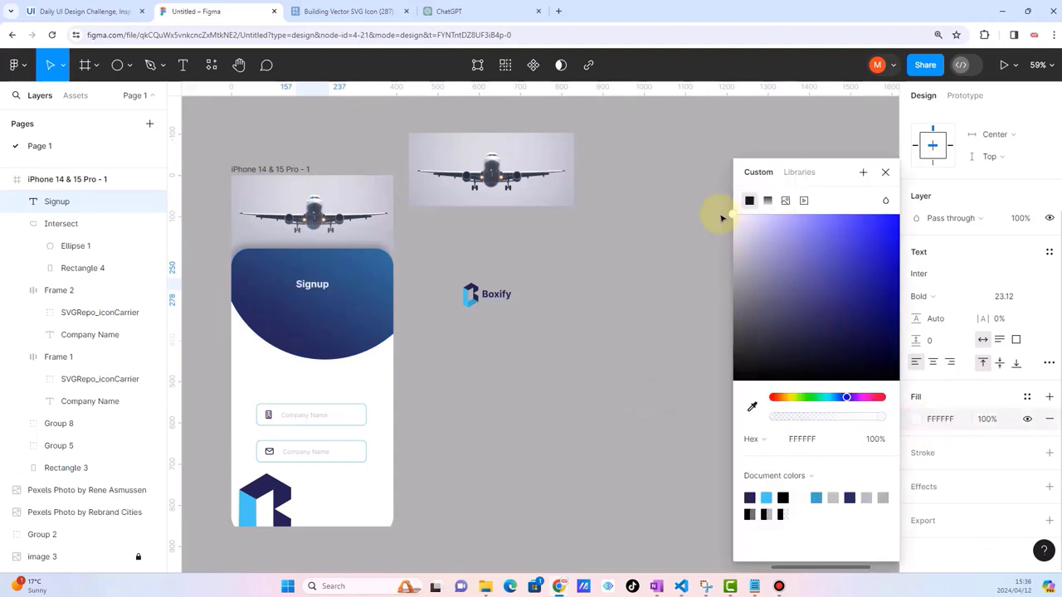
pyautogui.click(576, 409)
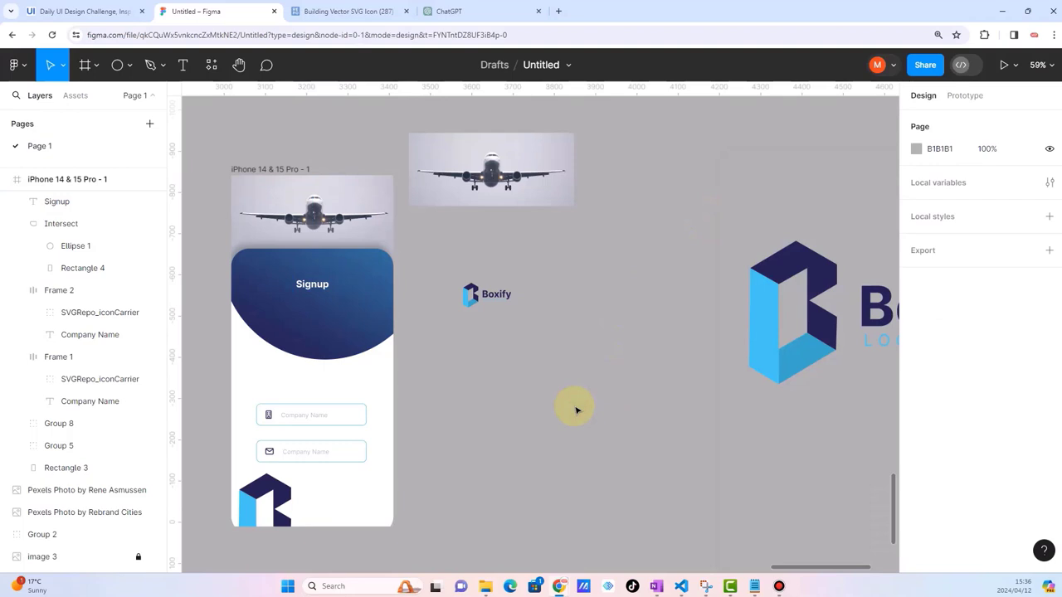
# Step: Nudge the Intersect header shape sideways toward the card's edge
pyautogui.click(345, 331)
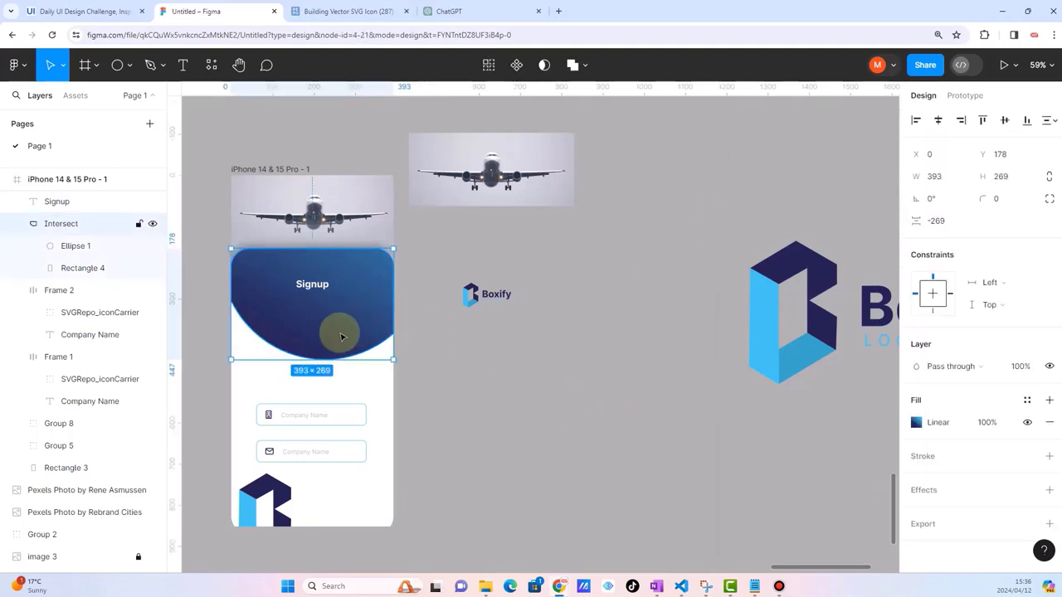
pyautogui.moveTo(332, 328); pyautogui.dragTo(331, 327)
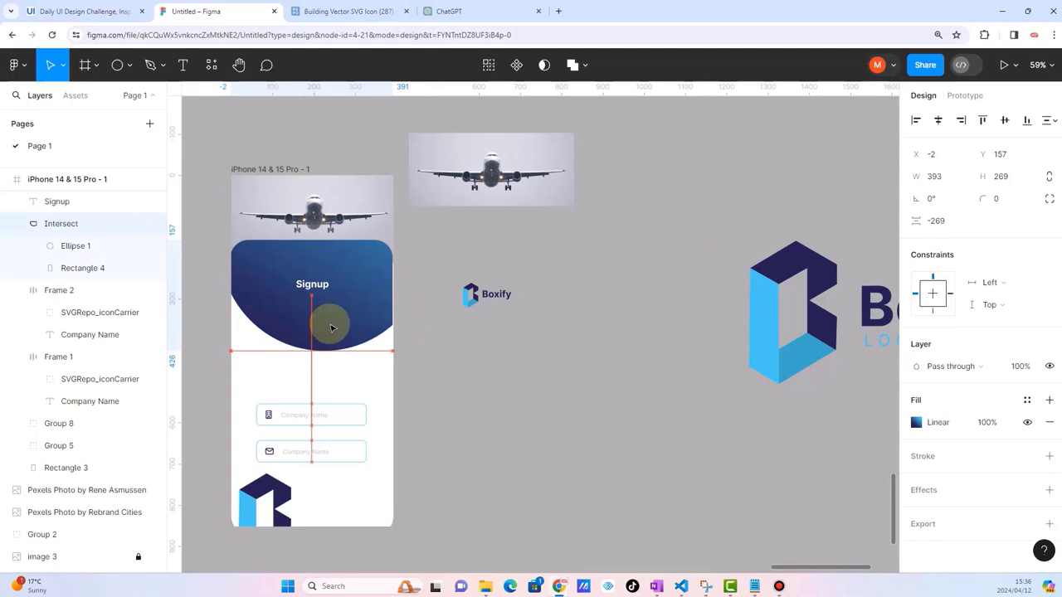
pyautogui.click(500, 435)
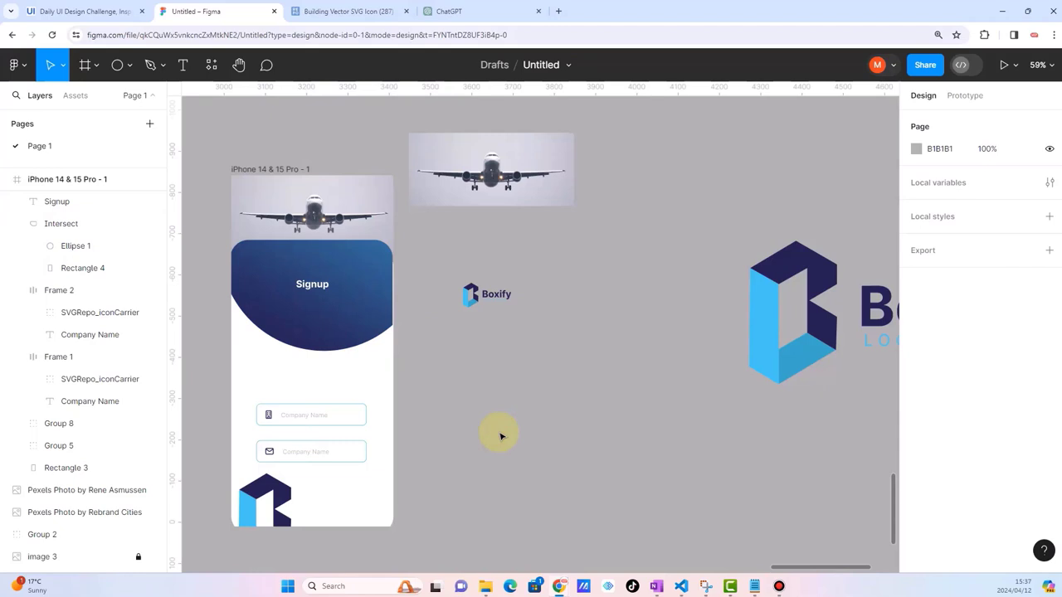
pyautogui.scroll(5, 419, 336)
pyautogui.scroll(3, 381, 282)
pyautogui.click(346, 238)
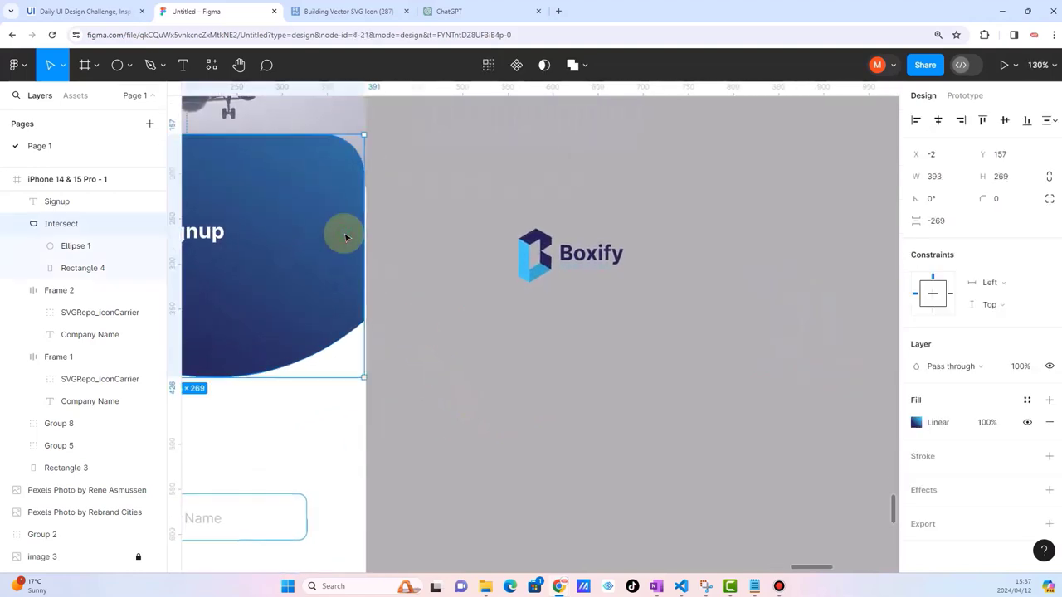
pyautogui.moveTo(345, 270); pyautogui.dragTo(345, 270)
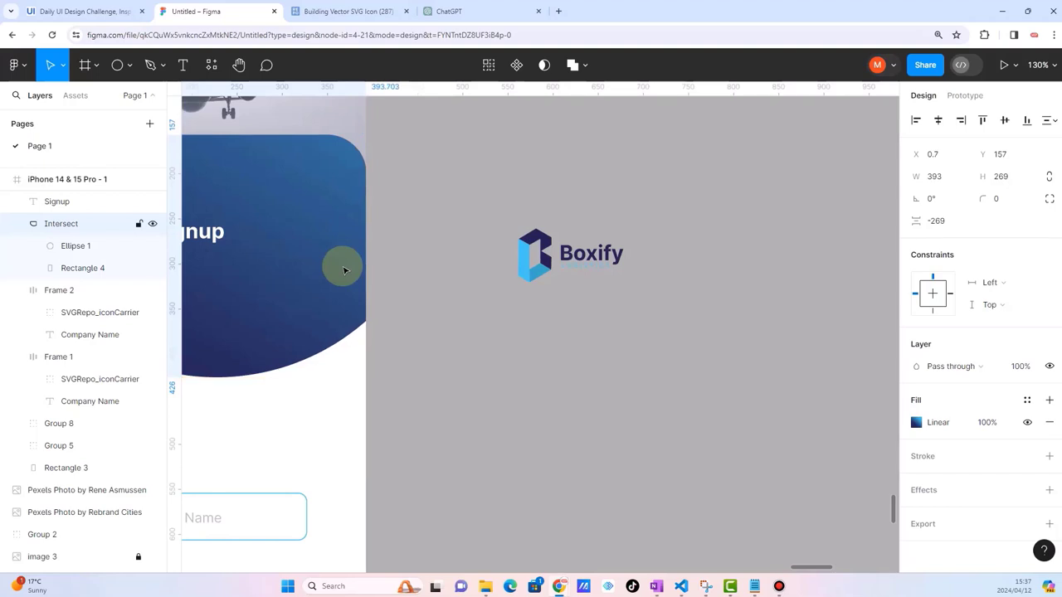
pyautogui.scroll(-5, 344, 270)
pyautogui.click(455, 322)
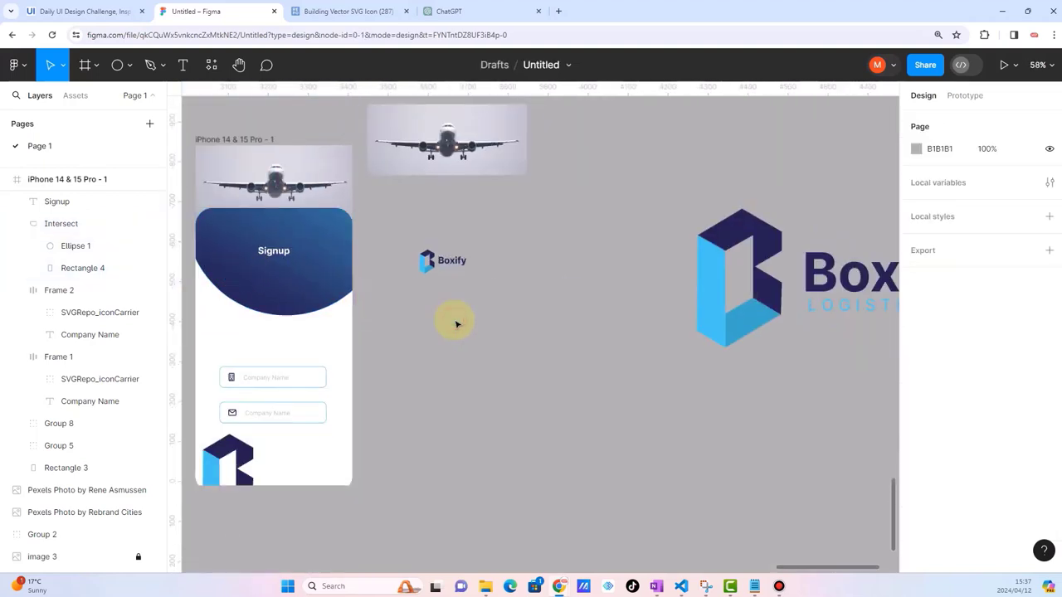
# Step: Align the Intersect header with Rectangle 3 on their left and top edges
pyautogui.scroll(5, 214, 203)
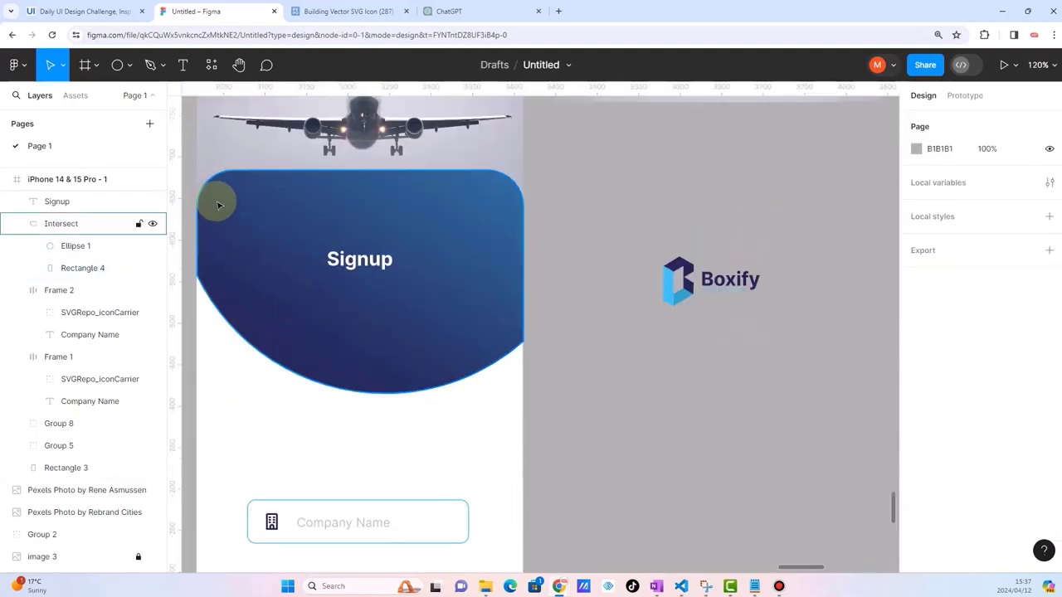
pyautogui.scroll(3, 279, 238)
pyautogui.click(279, 238)
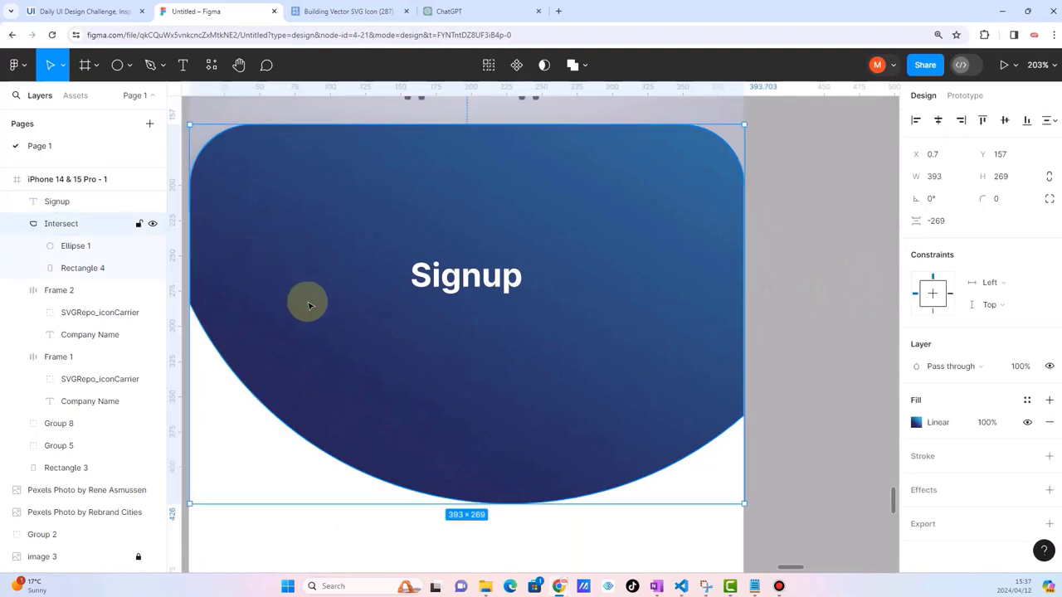
pyautogui.moveTo(307, 312); pyautogui.dragTo(308, 362)
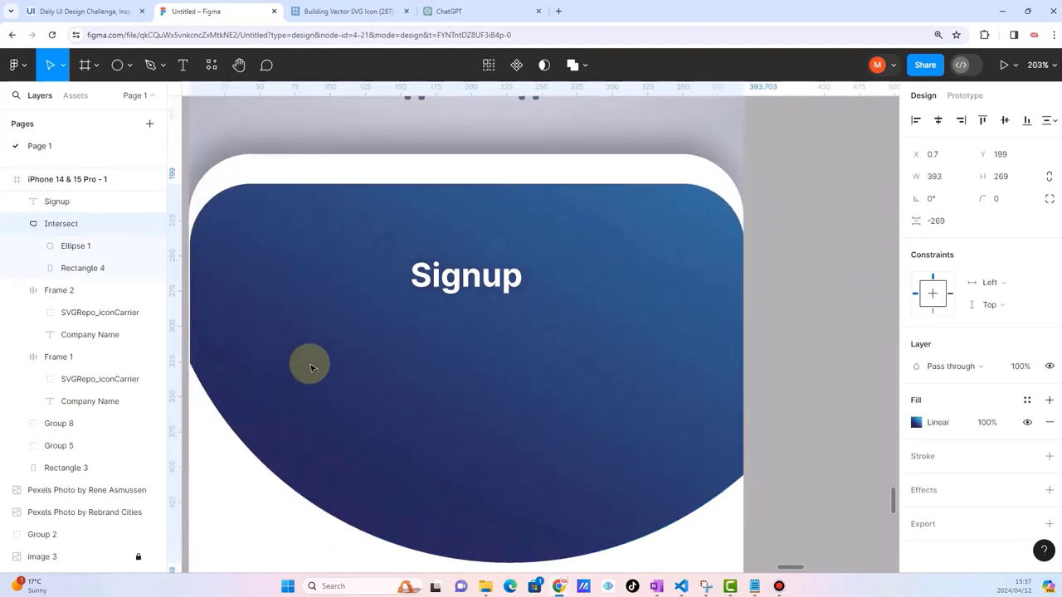
pyautogui.keyDown('shift'); pyautogui.click(272, 170); pyautogui.keyUp('shift')
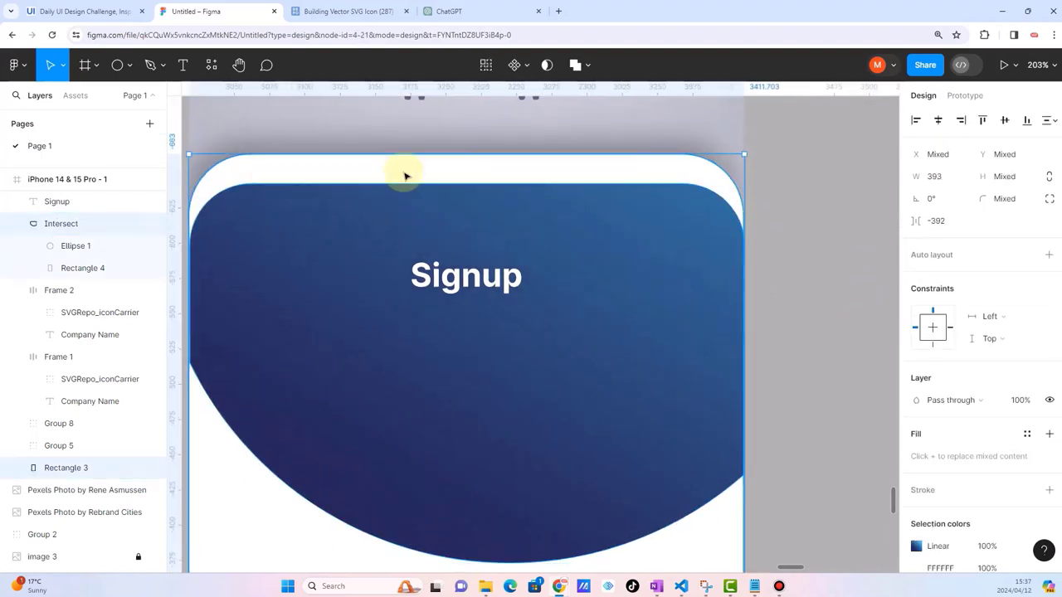
pyautogui.click(917, 121)
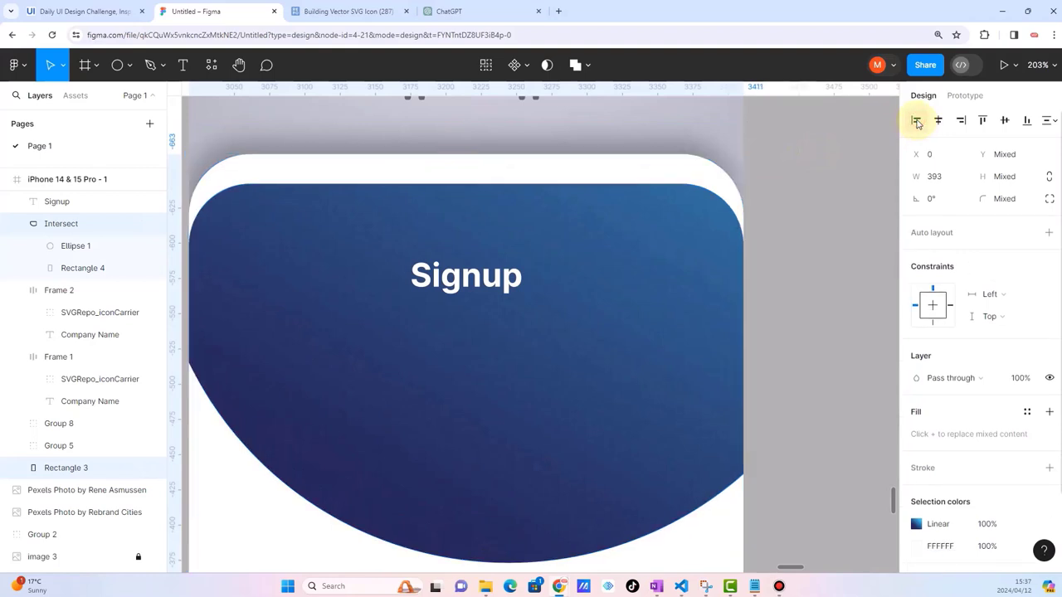
pyautogui.click(983, 121)
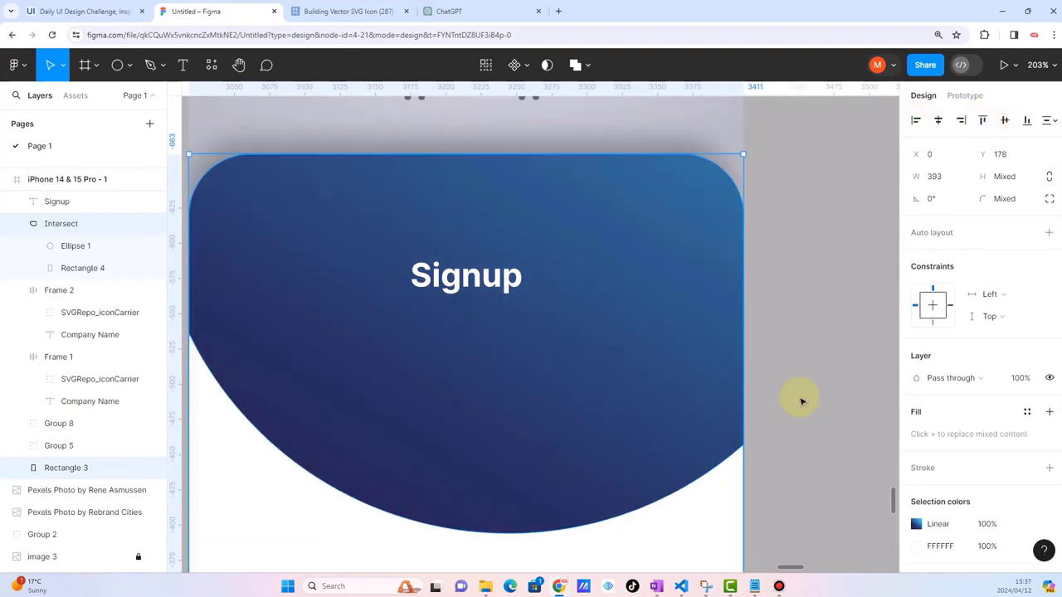
pyautogui.click(815, 368)
pyautogui.scroll(-5, 525, 362)
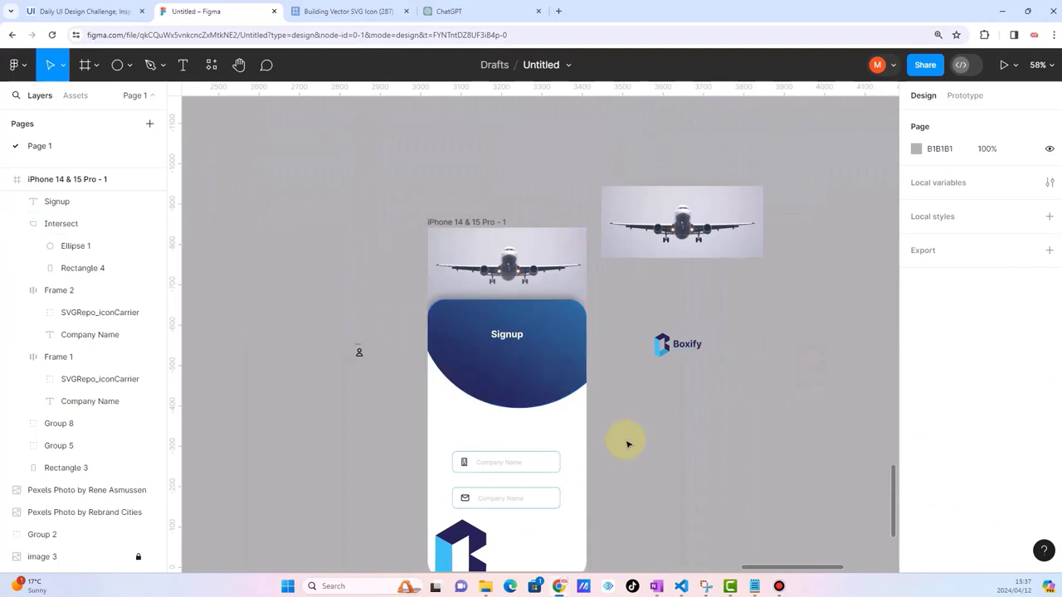
# Step: Zoom out to the frame and paste a second navy 242155 Signup title onto the header
pyautogui.scroll(1, 628, 442)
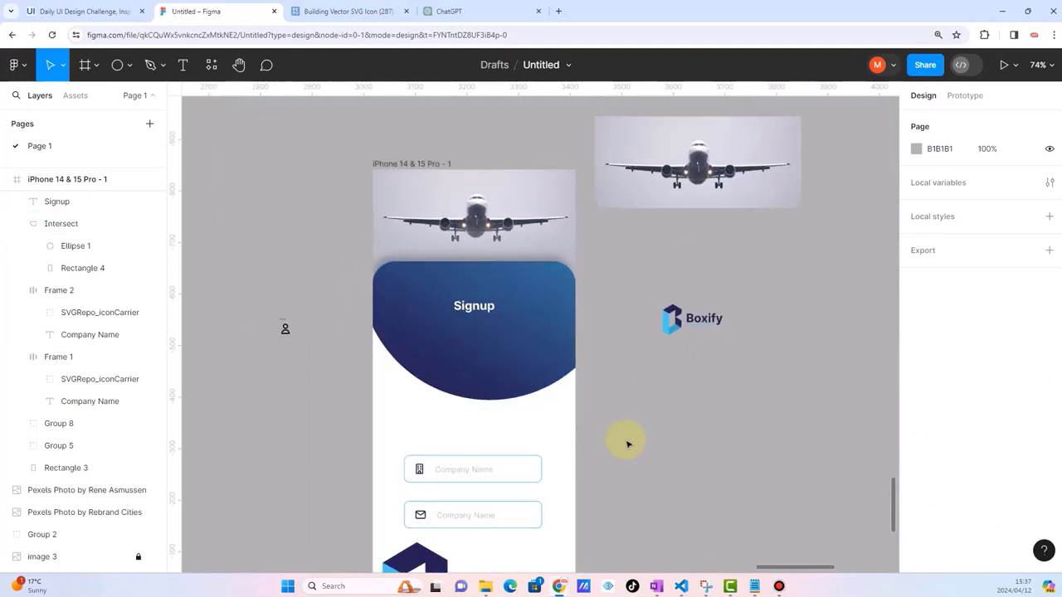
pyautogui.scroll(-1, 628, 442)
pyautogui.scroll(-2, 600, 500)
pyautogui.scroll(1, 600, 501)
pyautogui.scroll(1, 601, 503)
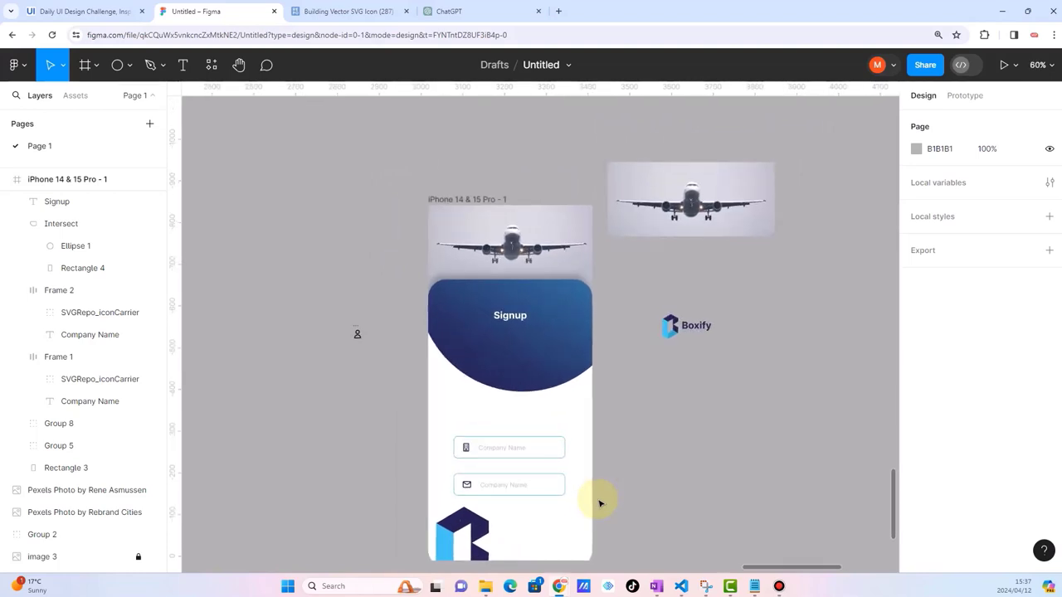
pyautogui.scroll(2, 625, 406)
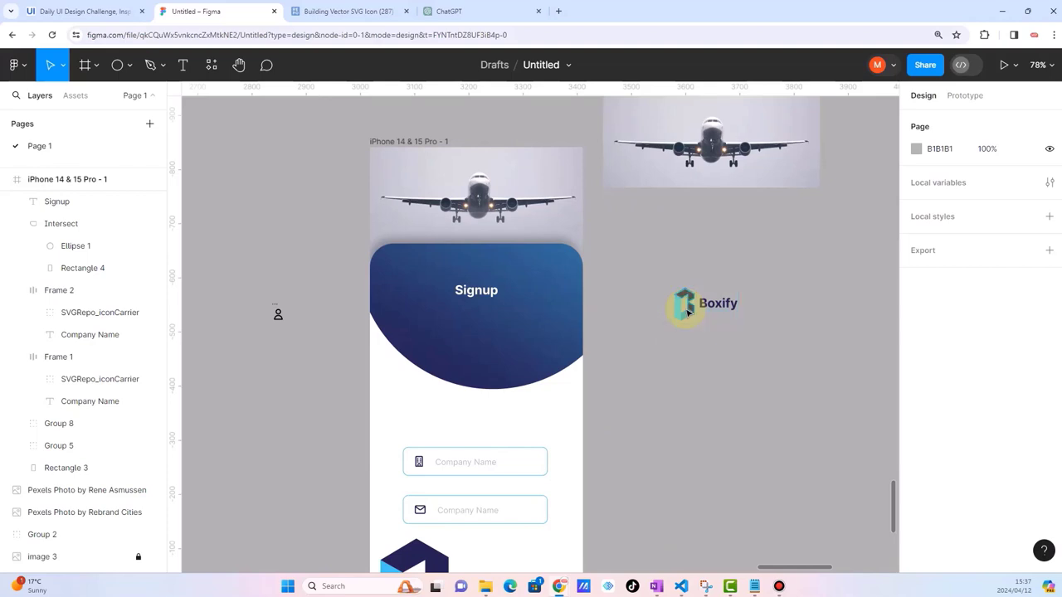
pyautogui.hotkey('ctrl', 'v')
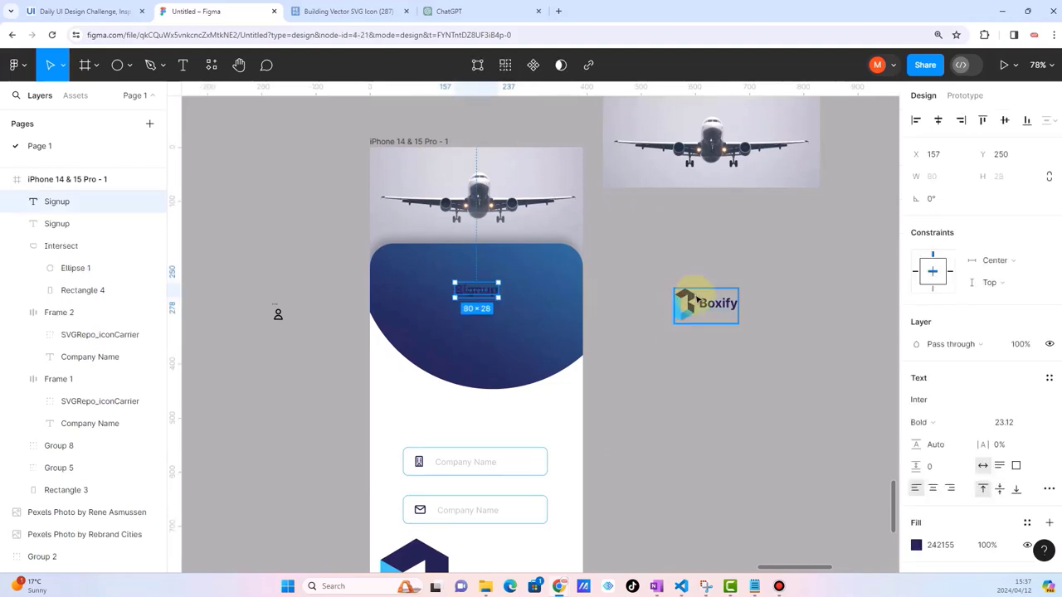
# Step: Duplicate the Boxify logo and place the copy on the header's right at X 234, Y 321
pyautogui.moveTo(689, 296)
pyautogui.mouseDown()
pyautogui.moveTo(652, 264)
pyautogui.moveTo(687, 340)
pyautogui.mouseUp()
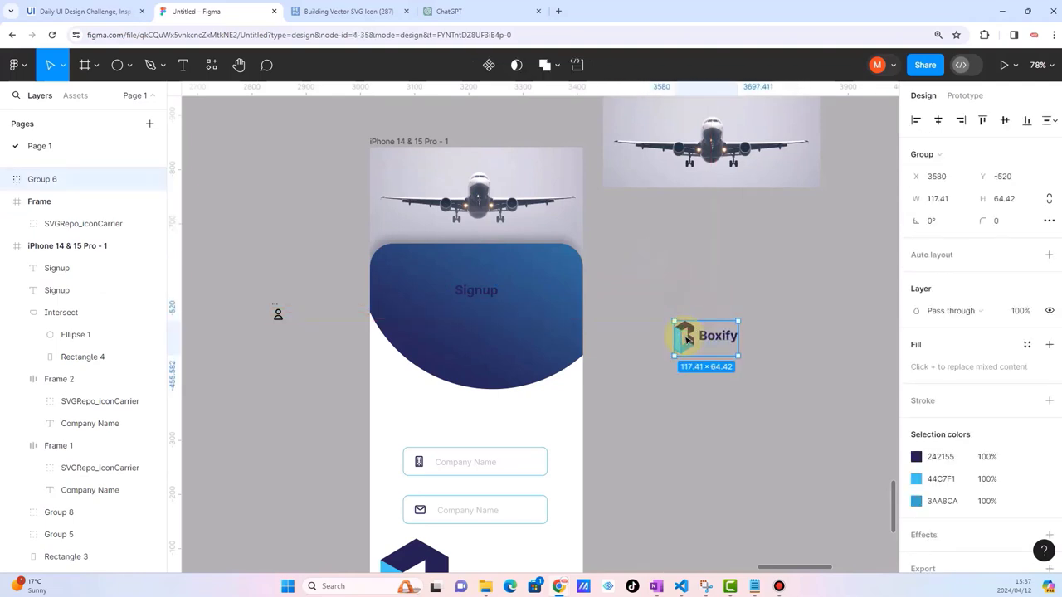
pyautogui.hotkey('ctrl', 'd')
pyautogui.moveTo(685, 332)
pyautogui.mouseDown()
pyautogui.moveTo(652, 280)
pyautogui.moveTo(553, 317)
pyautogui.mouseUp()
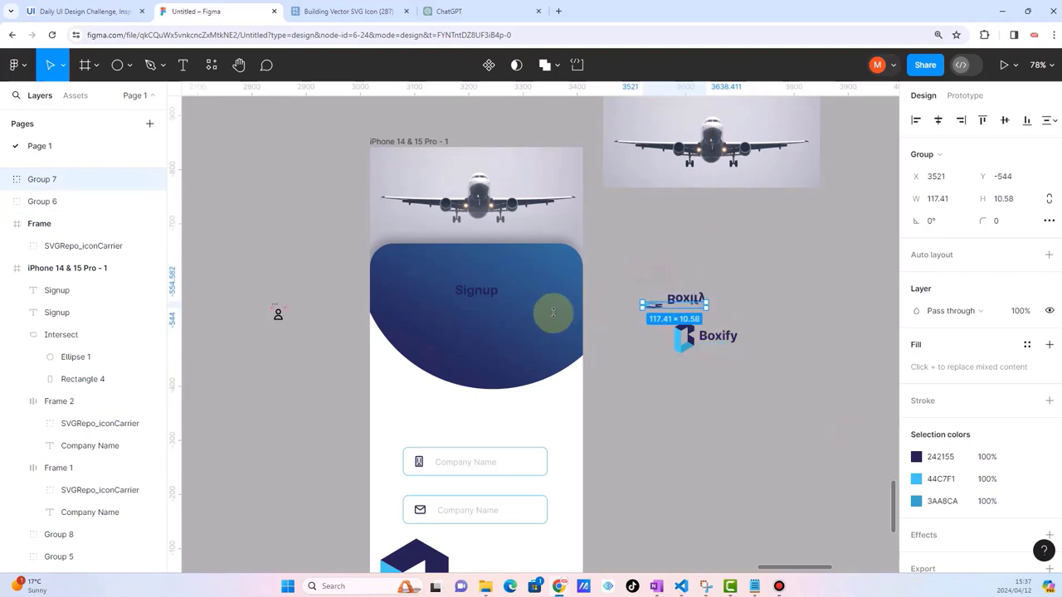
pyautogui.hotkey('ctrl', 'z')
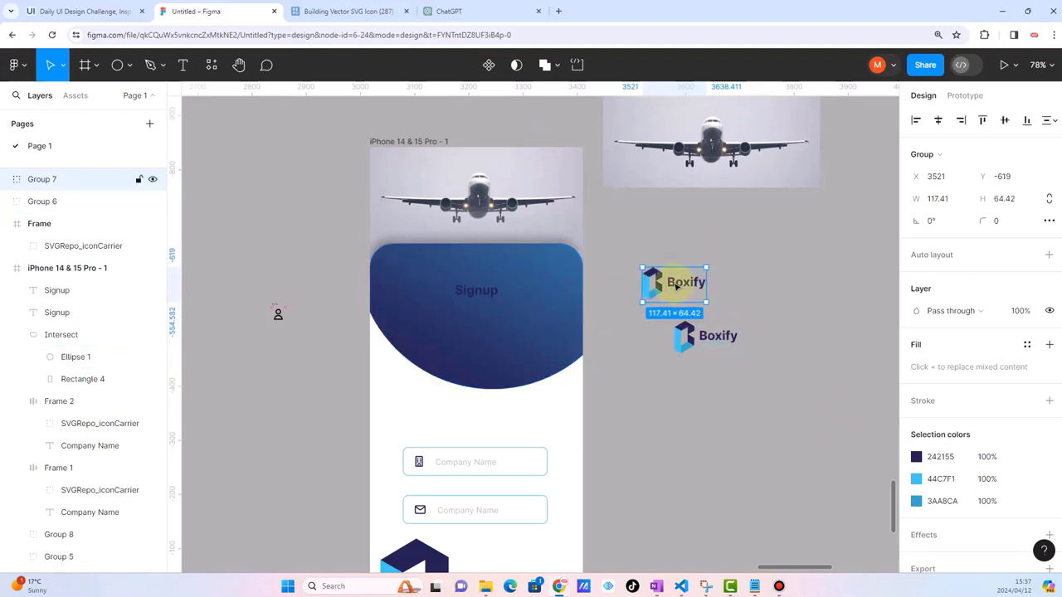
pyautogui.moveTo(676, 286); pyautogui.dragTo(531, 340)
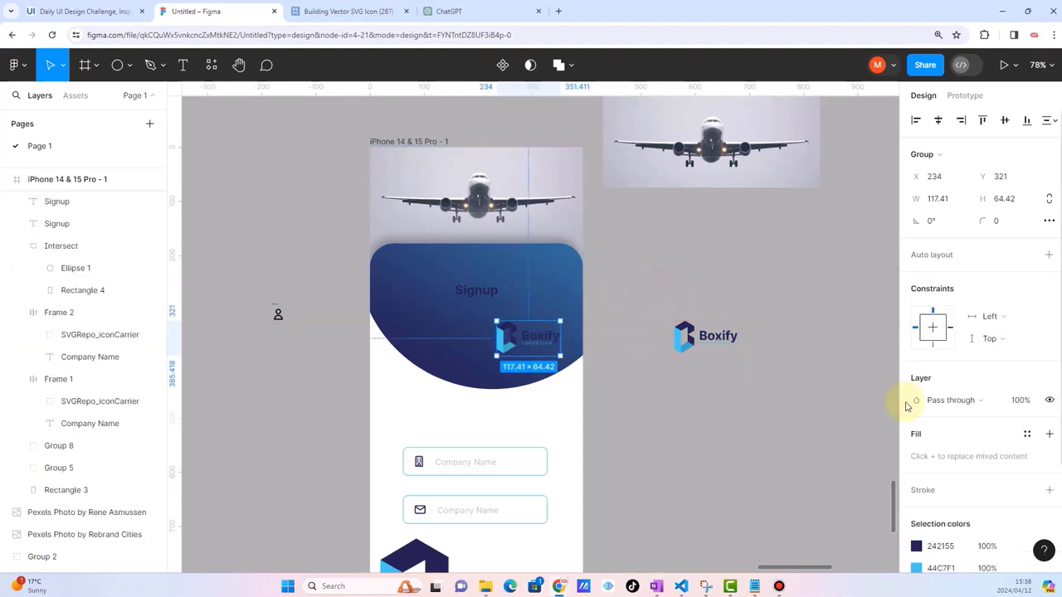
pyautogui.scroll(-3, 937, 496)
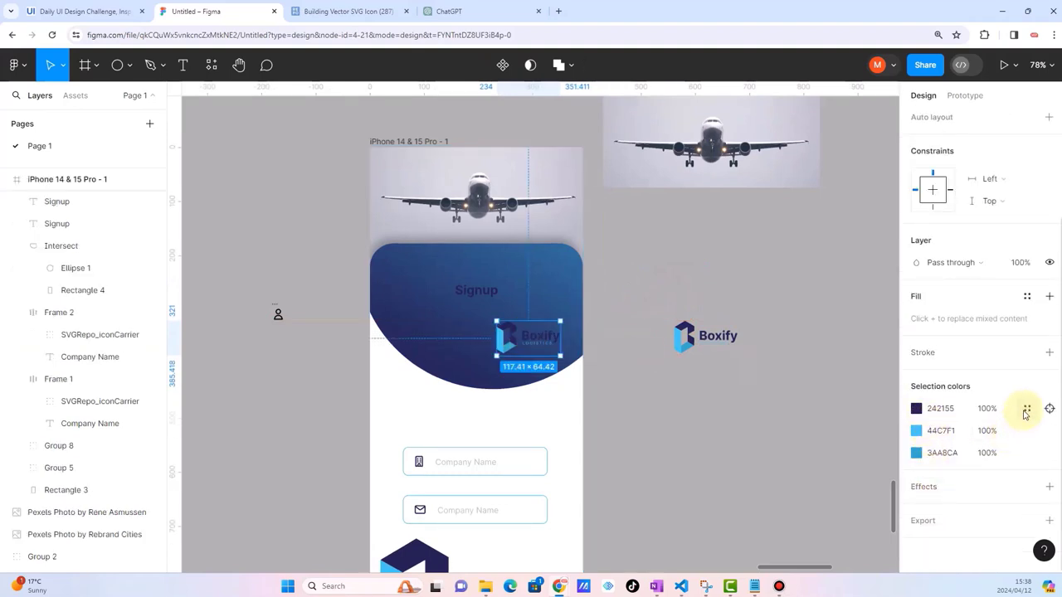
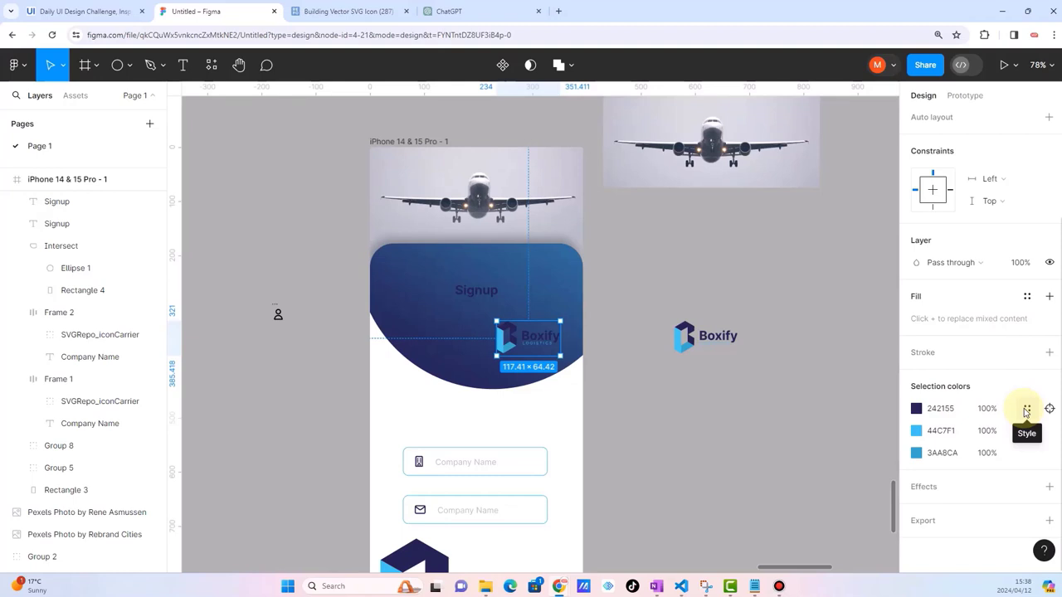
# Step: Give the Boxify logo a single near-white fill (F5FDFF)
pyautogui.click(1049, 296)
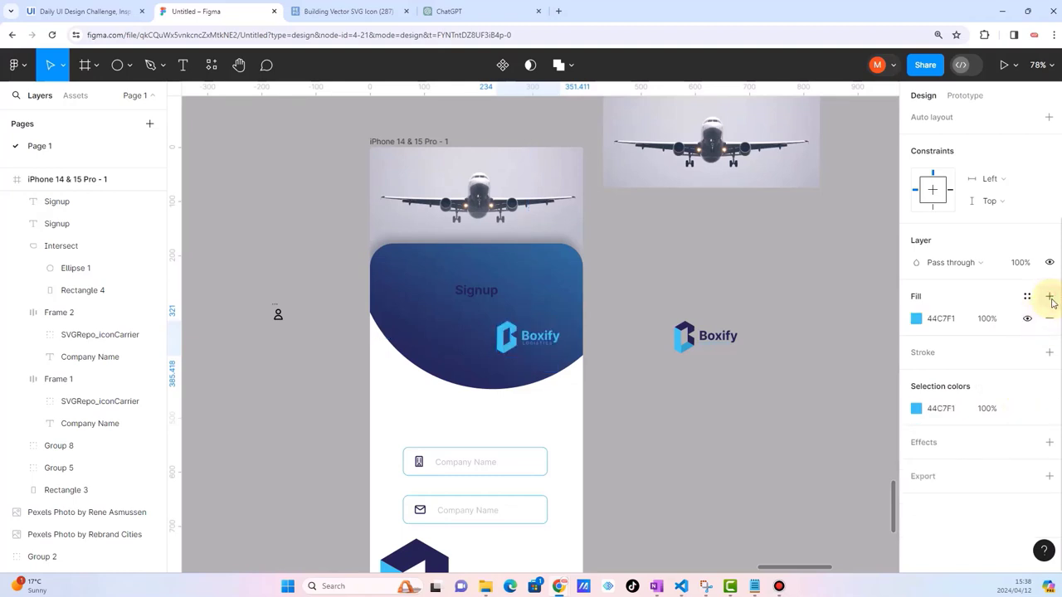
pyautogui.click(916, 318)
pyautogui.moveTo(841, 254)
pyautogui.mouseDown()
pyautogui.moveTo(830, 216)
pyautogui.moveTo(766, 224)
pyautogui.mouseUp()
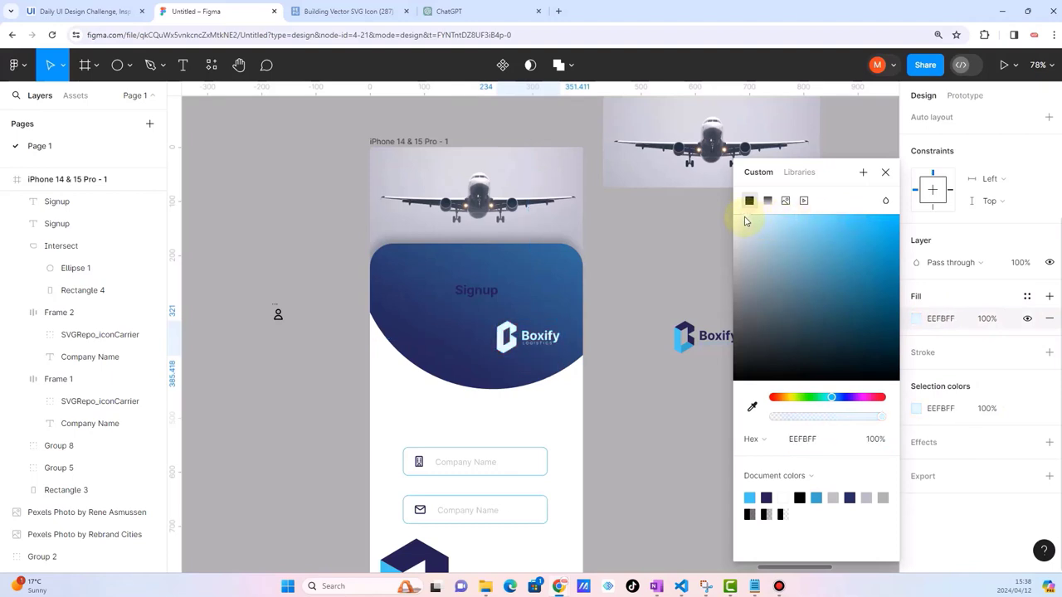
pyautogui.click(636, 244)
# Step: Set the Signup heading's text fill to white FFFFFF
pyautogui.click(464, 289)
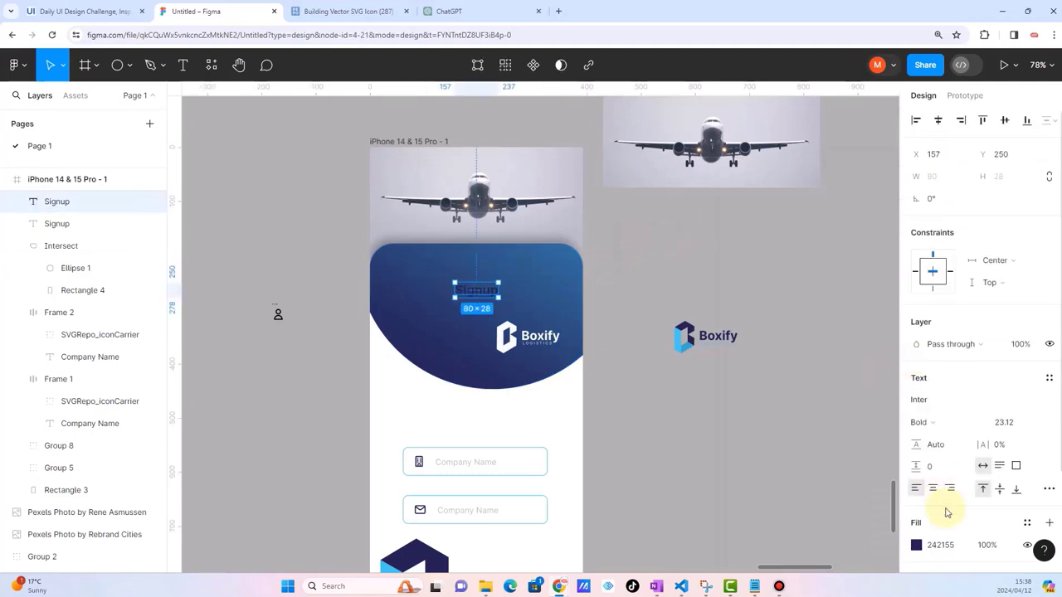
pyautogui.scroll(-3, 938, 498)
pyautogui.click(916, 419)
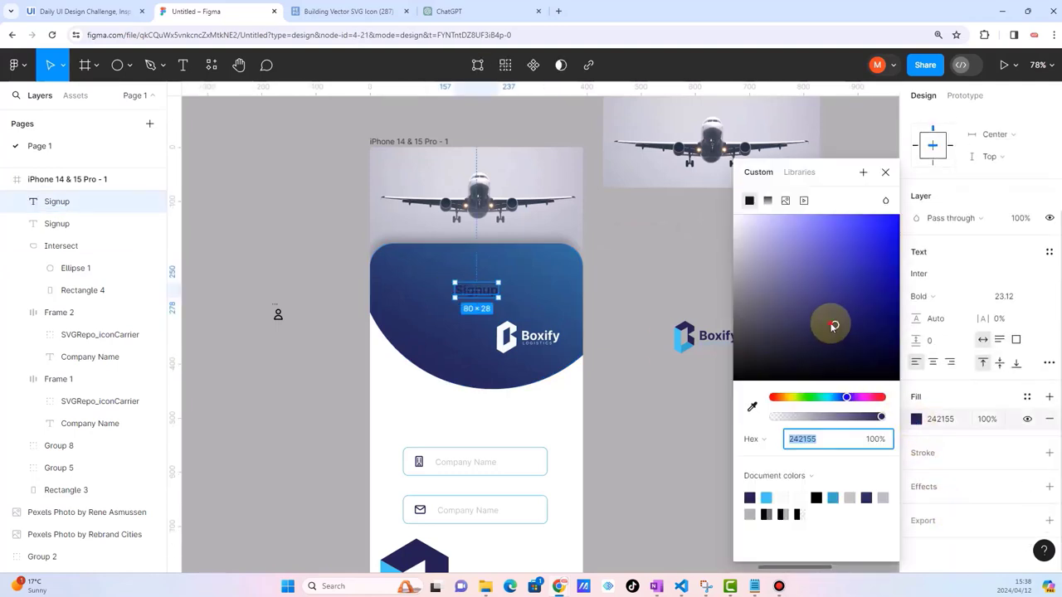
pyautogui.moveTo(833, 323); pyautogui.dragTo(720, 214)
pyautogui.click(620, 273)
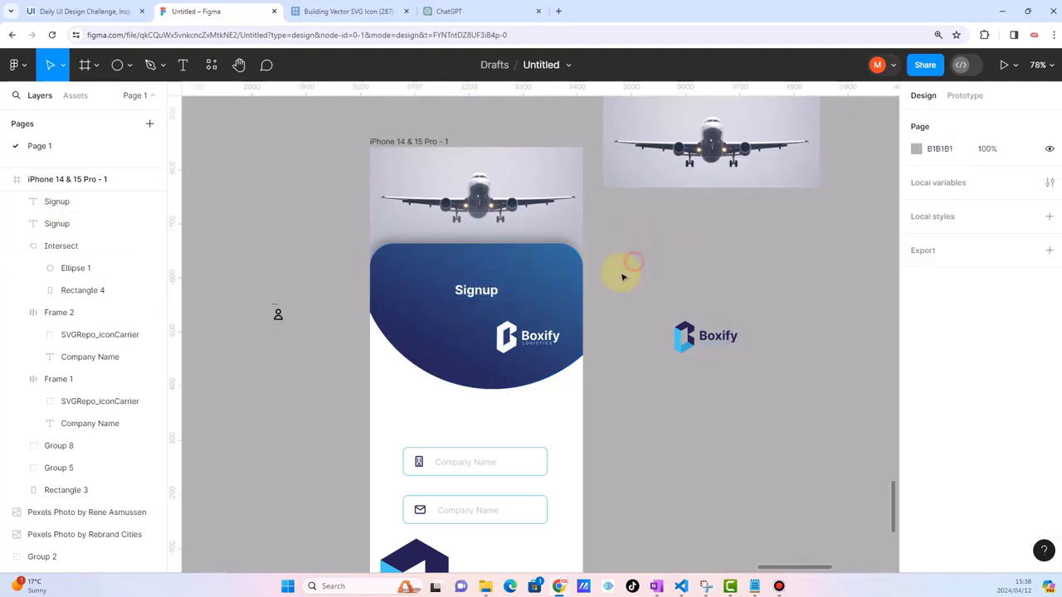
# Step: Move the logo to the header top, delete the duplicate Signup, and lower the remaining one
pyautogui.moveTo(505, 336)
pyautogui.mouseDown()
pyautogui.moveTo(480, 338)
pyautogui.moveTo(478, 291)
pyautogui.mouseUp()
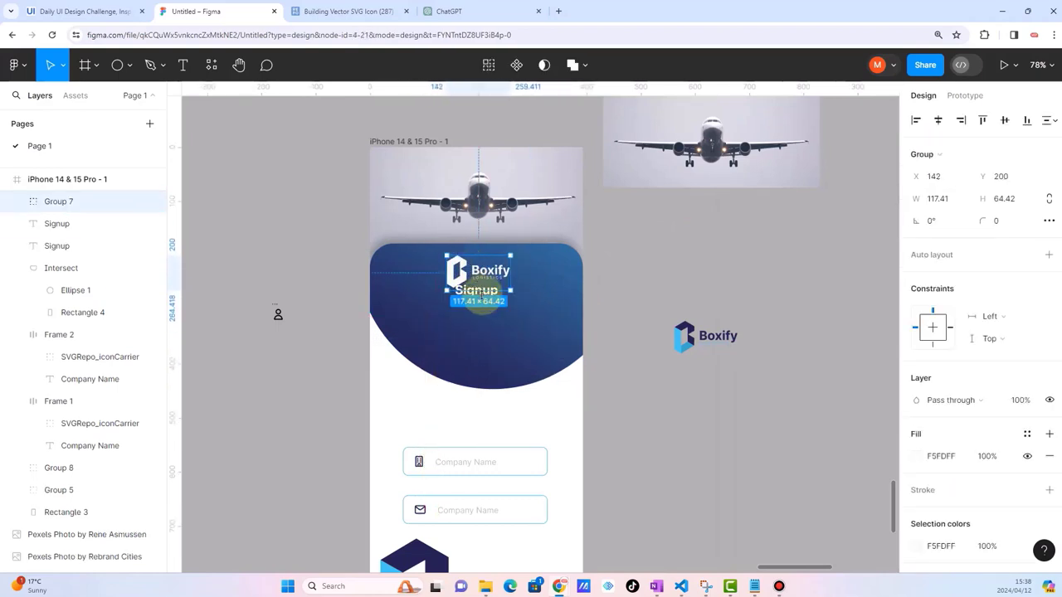
pyautogui.click(651, 360)
pyautogui.moveTo(478, 292); pyautogui.dragTo(481, 329)
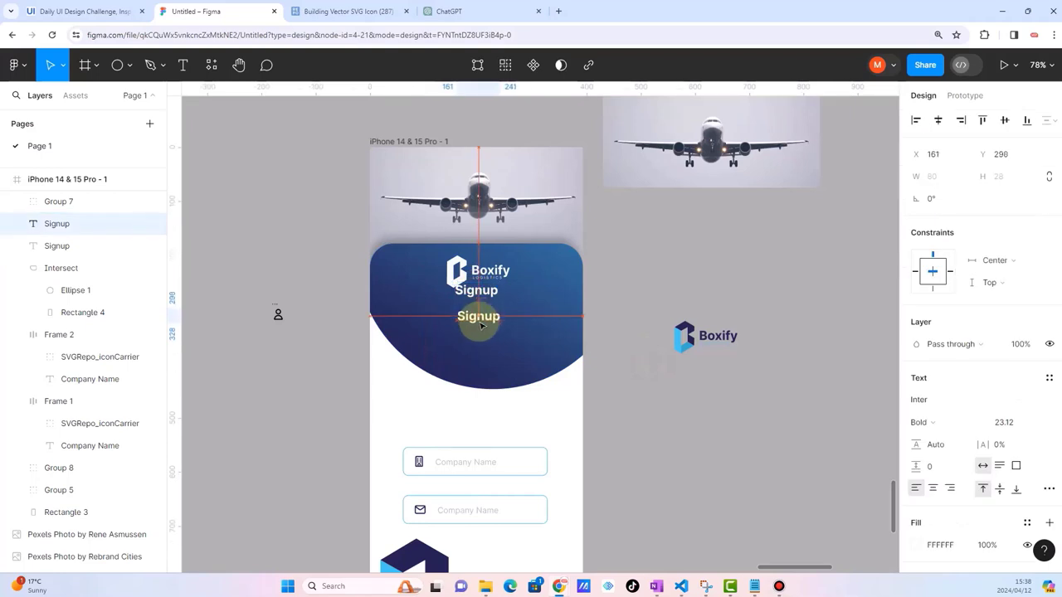
pyautogui.press('Delete')
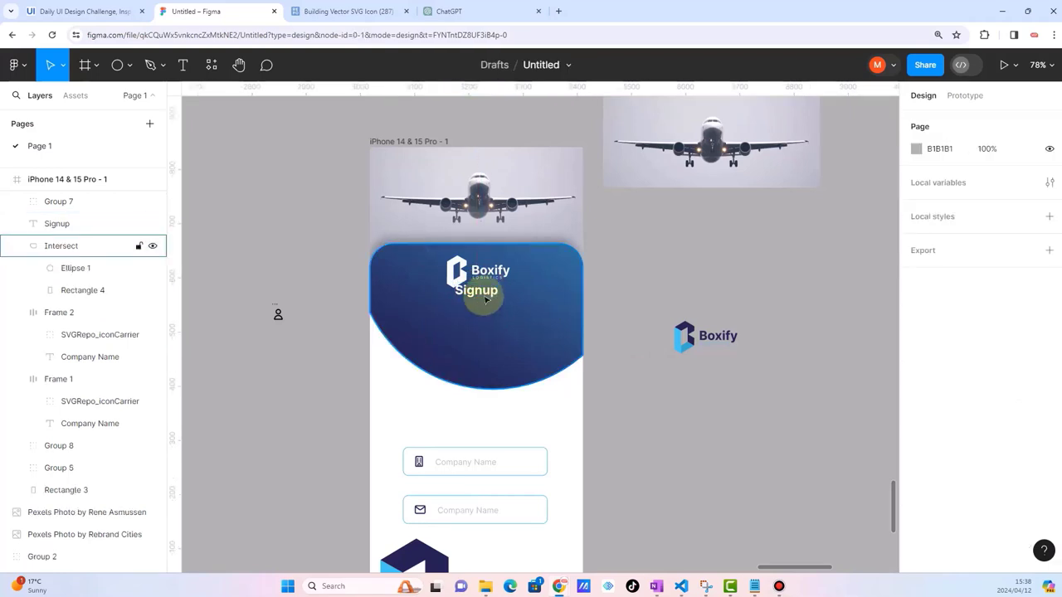
pyautogui.moveTo(481, 295); pyautogui.dragTo(490, 364)
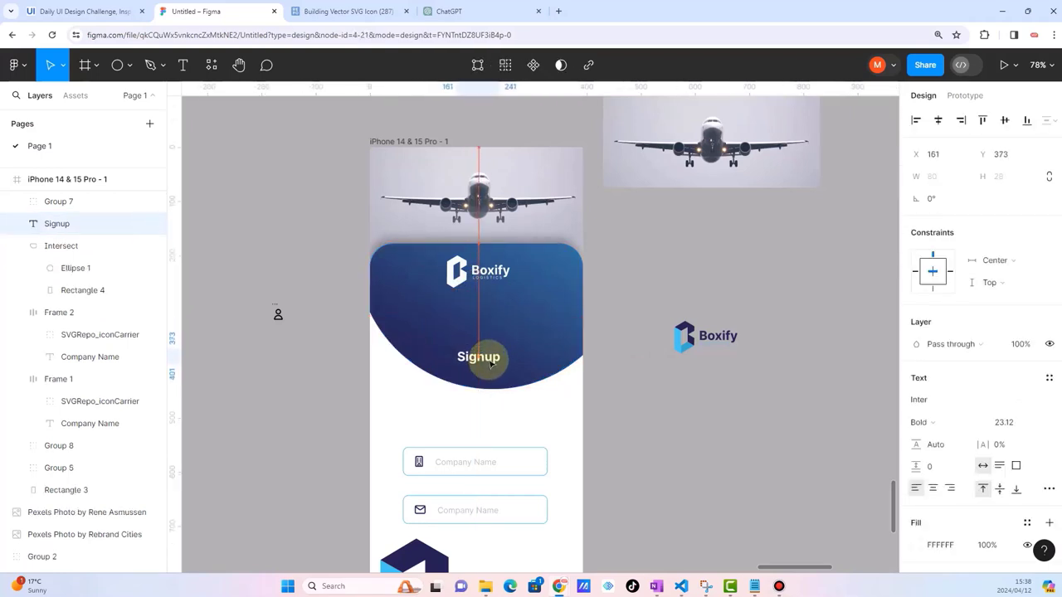
# Step: Nudge the Boxify logo down and centre it horizontally in the frame
pyautogui.moveTo(474, 268); pyautogui.dragTo(486, 284)
pyautogui.click(652, 453)
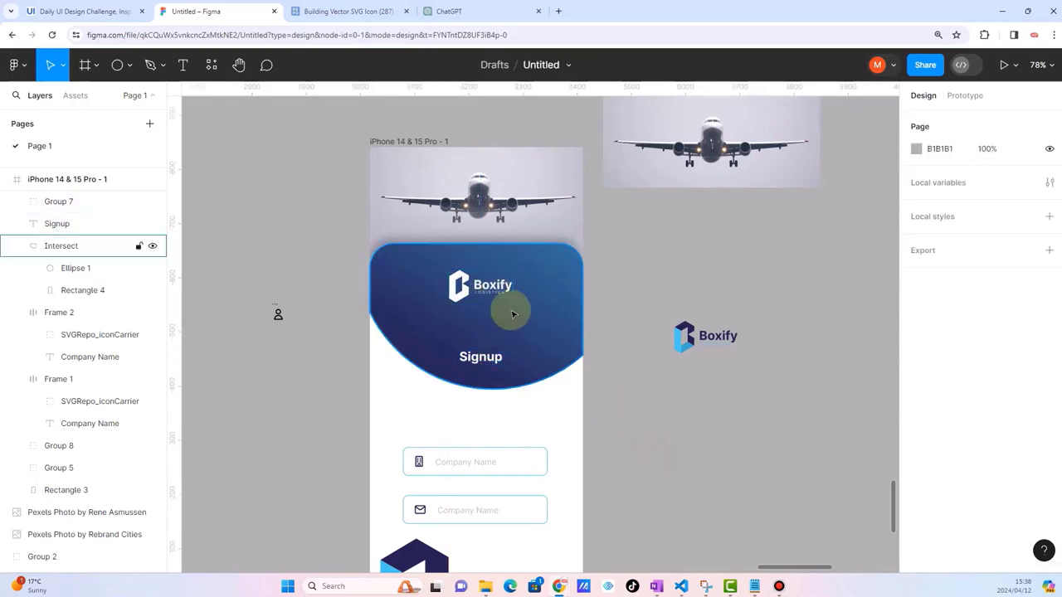
pyautogui.keyDown('ctrl'); pyautogui.scroll(5, 511, 311); pyautogui.keyUp('ctrl')
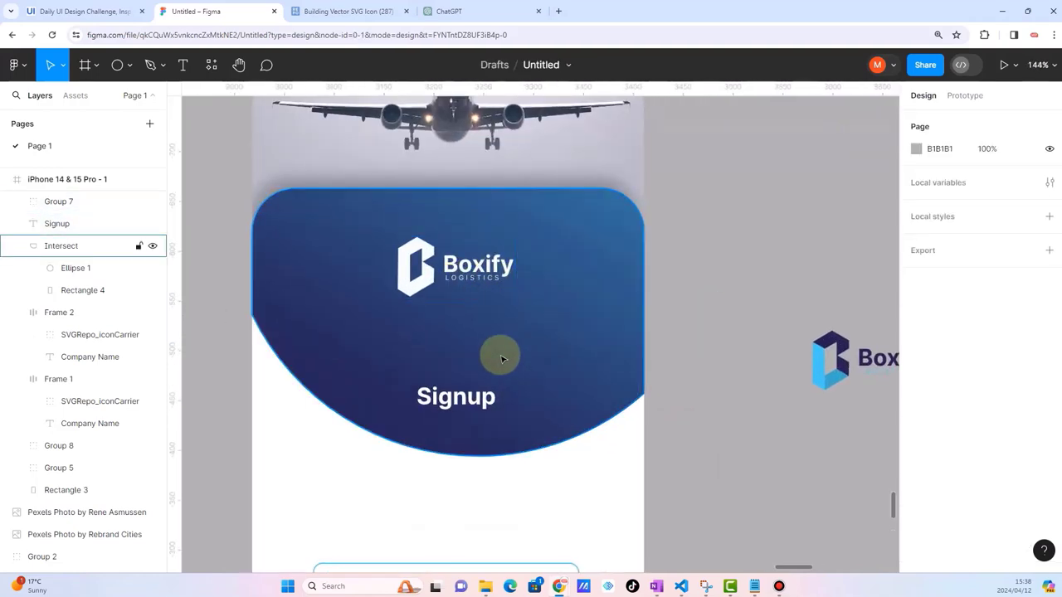
pyautogui.keyDown('ctrl'); pyautogui.scroll(-3, 480, 355); pyautogui.keyUp('ctrl')
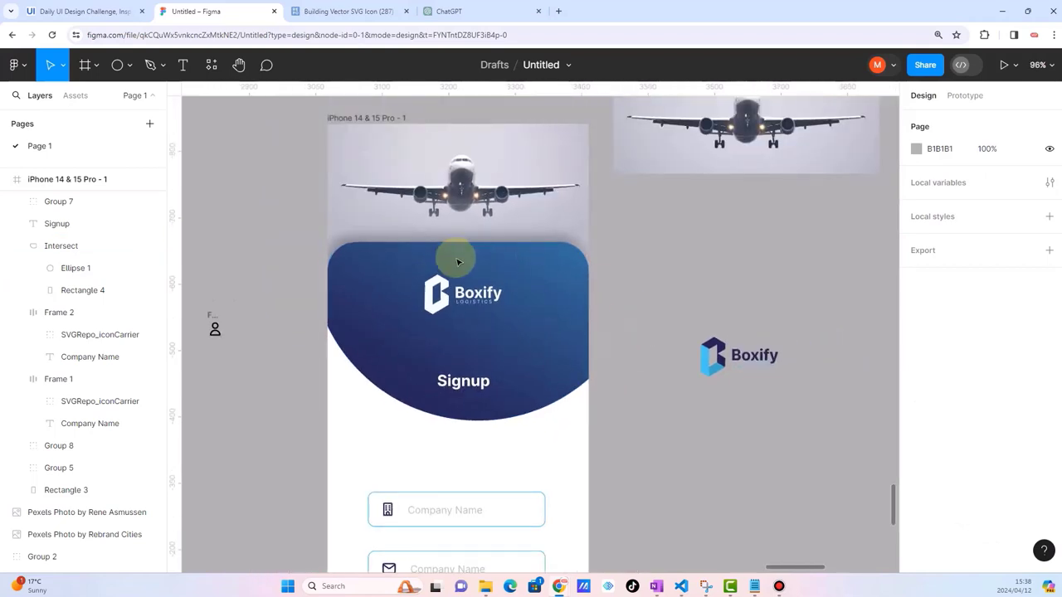
pyautogui.click(467, 294)
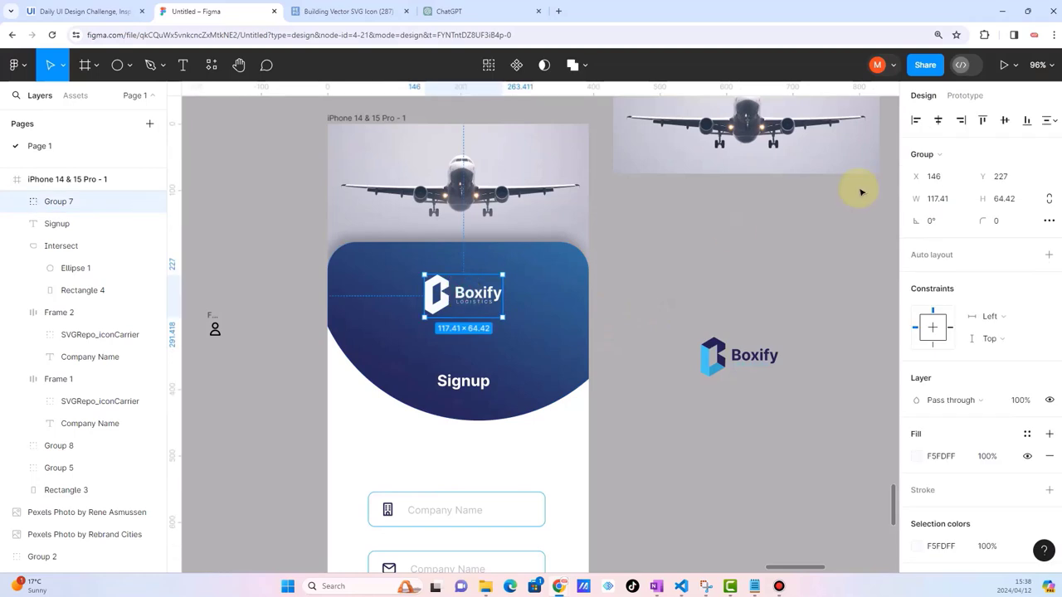
pyautogui.click(938, 120)
pyautogui.click(752, 247)
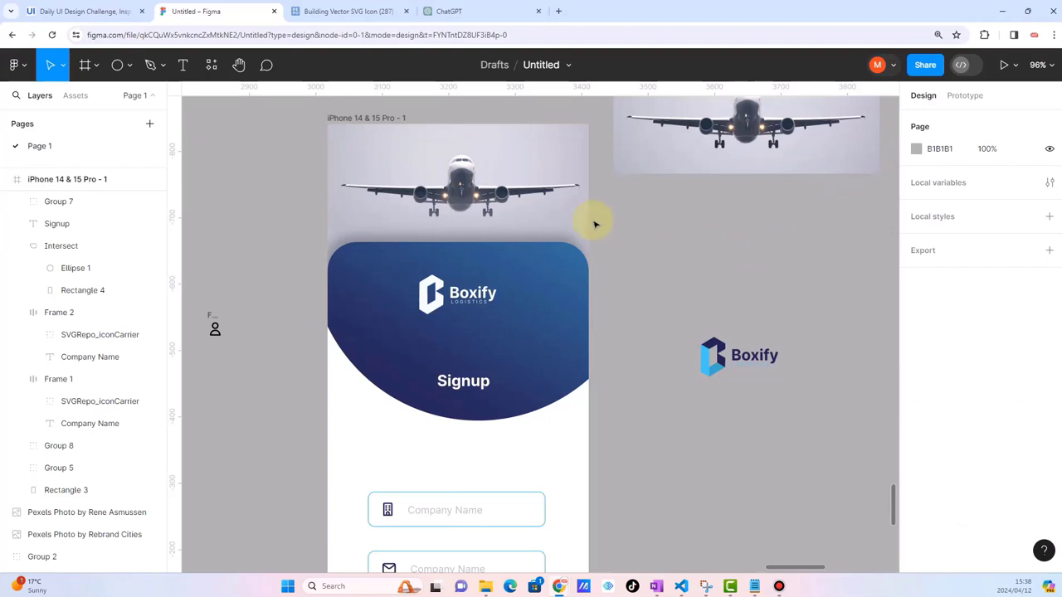
pyautogui.click(438, 304)
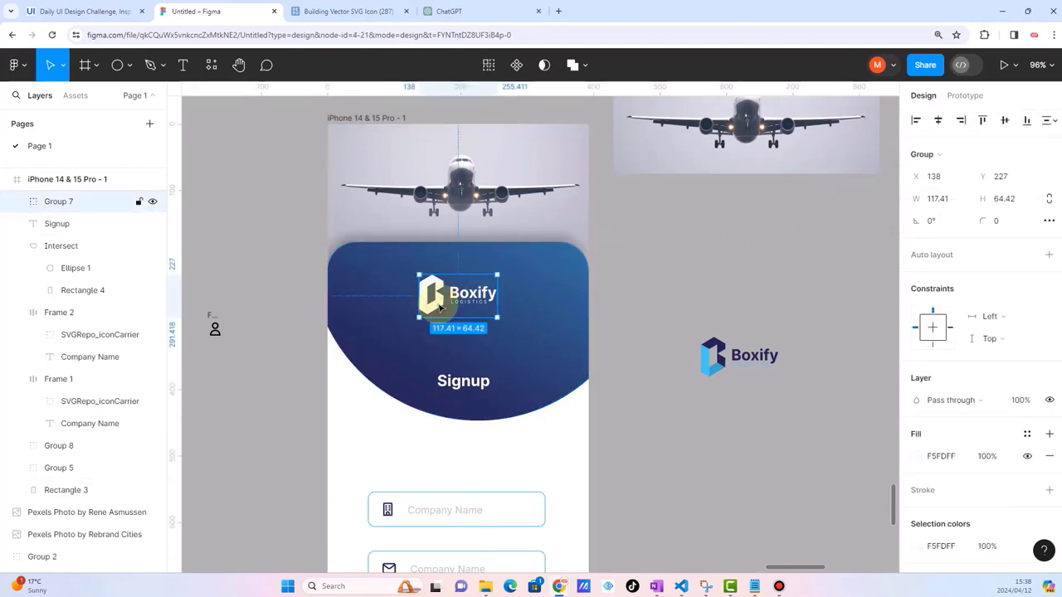
pyautogui.click(680, 323)
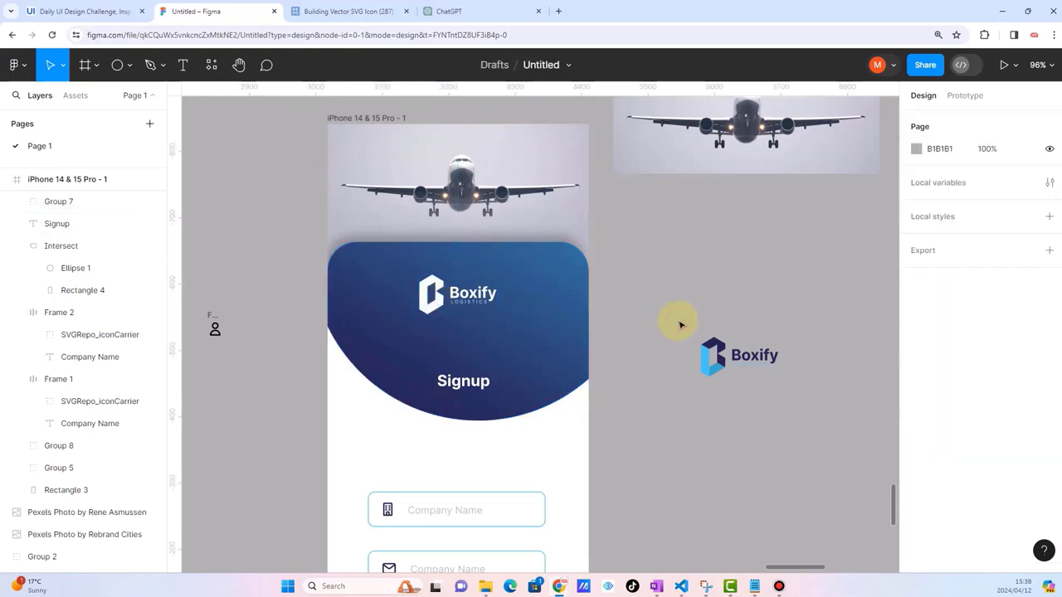
pyautogui.click(381, 339)
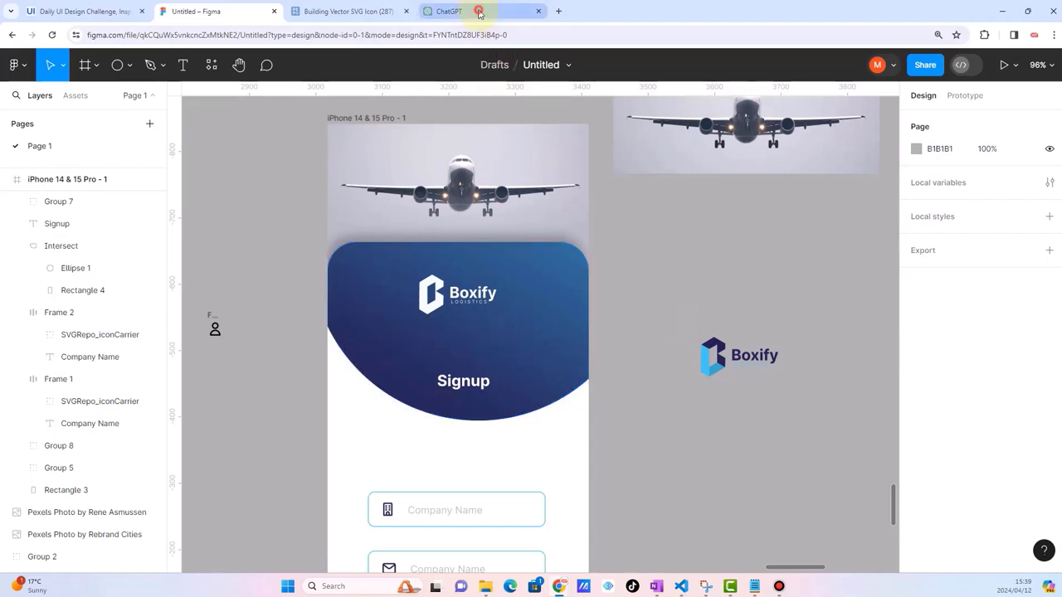
# Step: Copy the slogan 'Logistics Simplified' from the ChatGPT reply and return to Figma
pyautogui.click(473, 12)
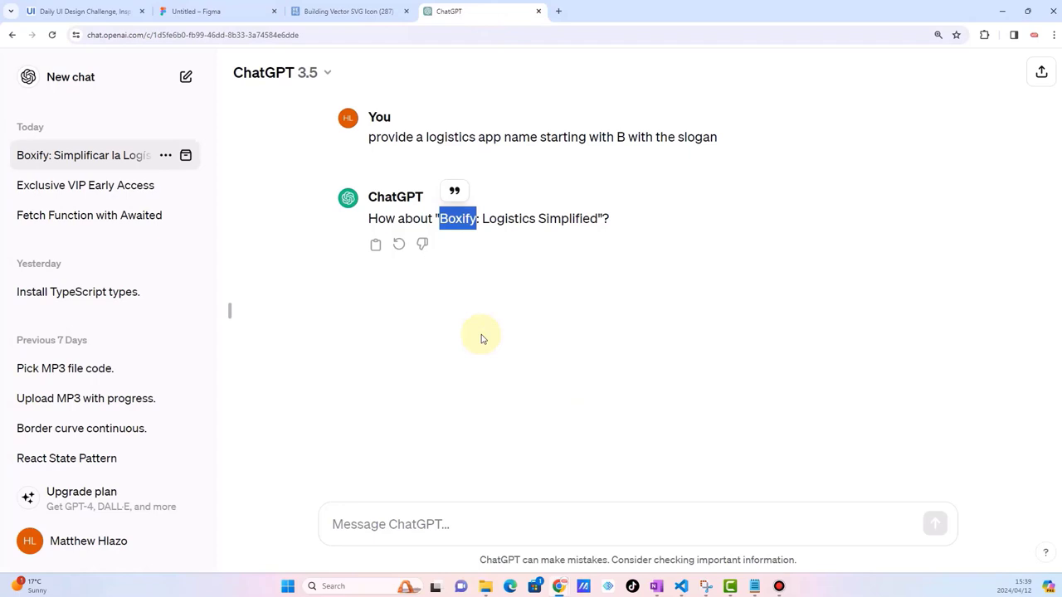
pyautogui.moveTo(481, 219); pyautogui.dragTo(591, 218)
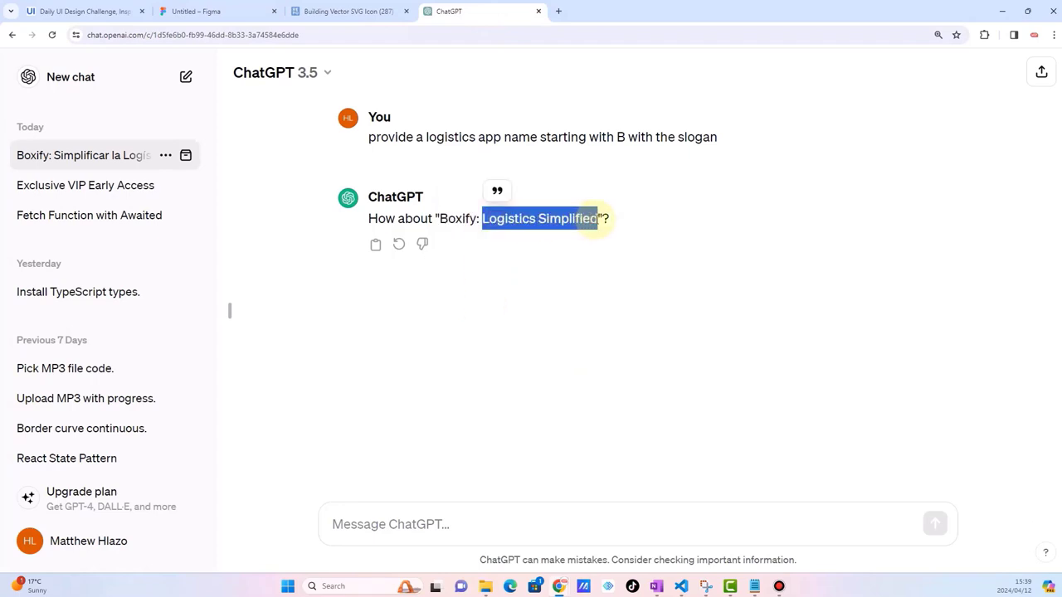
pyautogui.click(213, 16)
# Step: Paste 'Logistics Simplified' as Regular-weight text and place it in the header above Signup
pyautogui.click(182, 66)
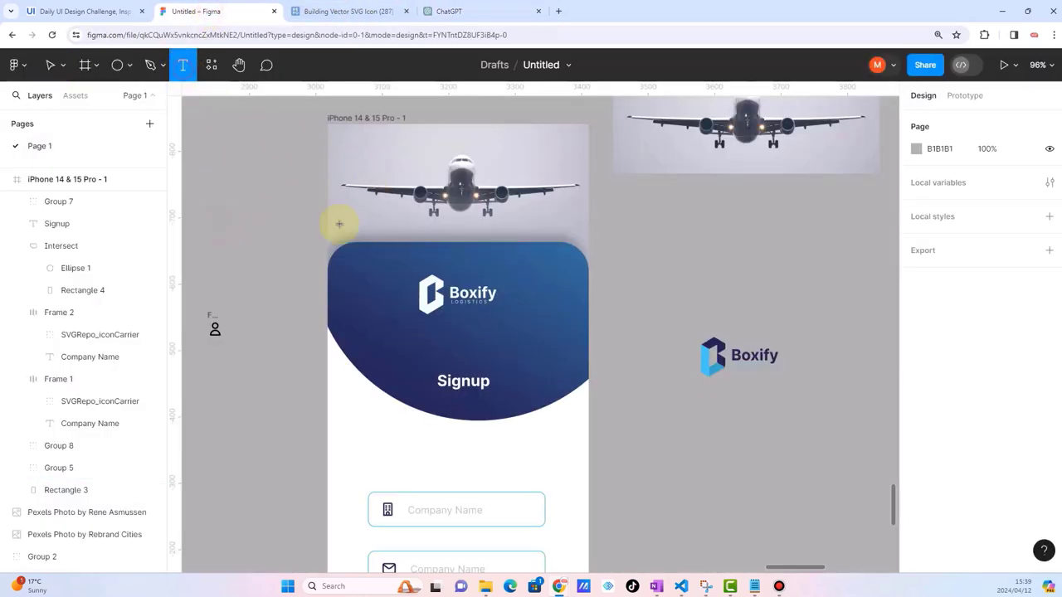
pyautogui.click(633, 433)
pyautogui.write('Logistics Simplified')
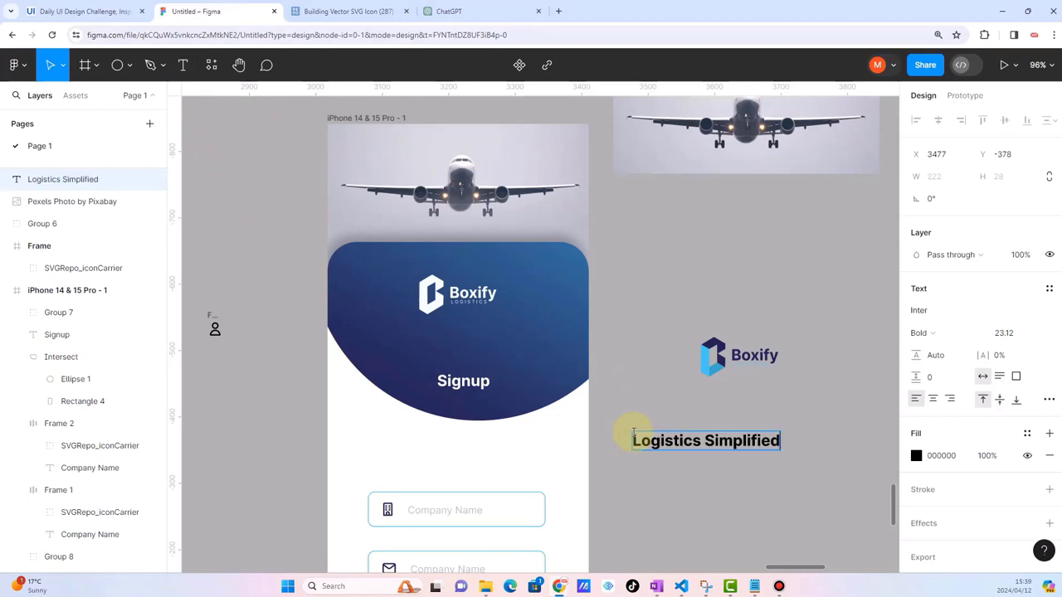
pyautogui.press('Escape')
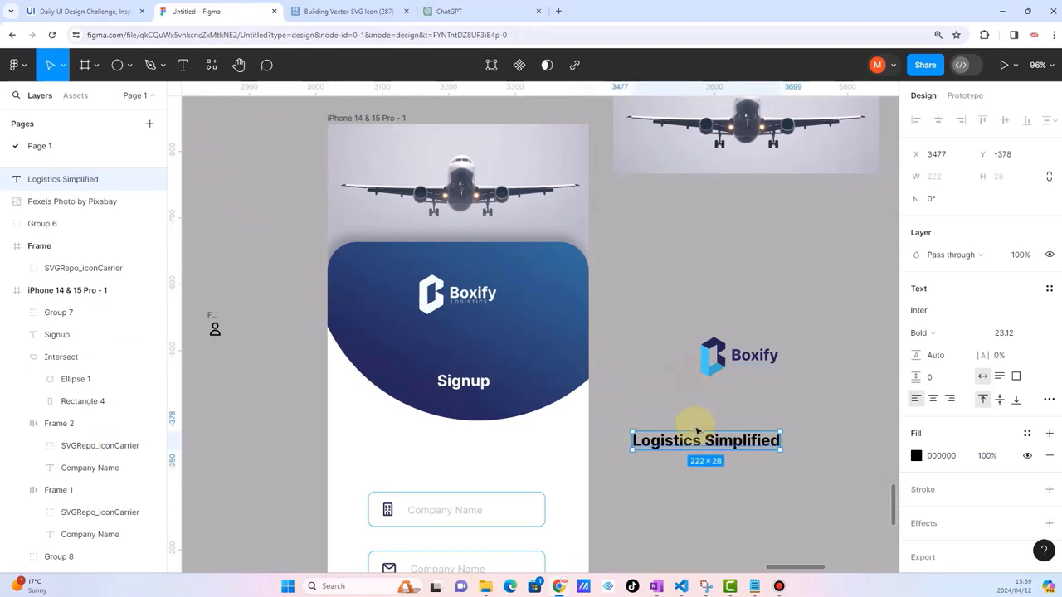
pyautogui.hotkey('ctrl', 'b')
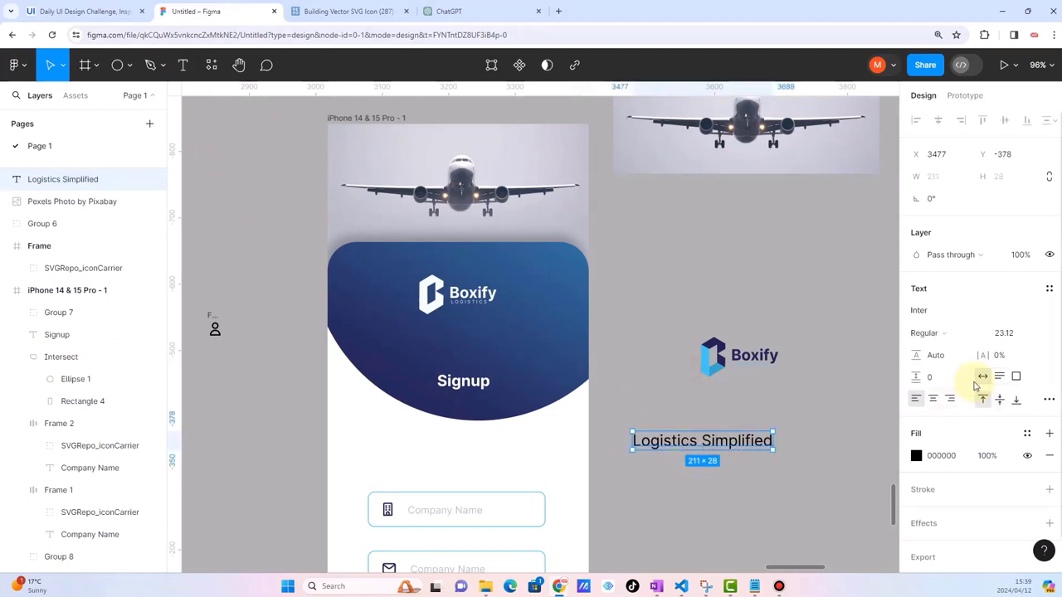
pyautogui.moveTo(696, 449); pyautogui.dragTo(462, 343)
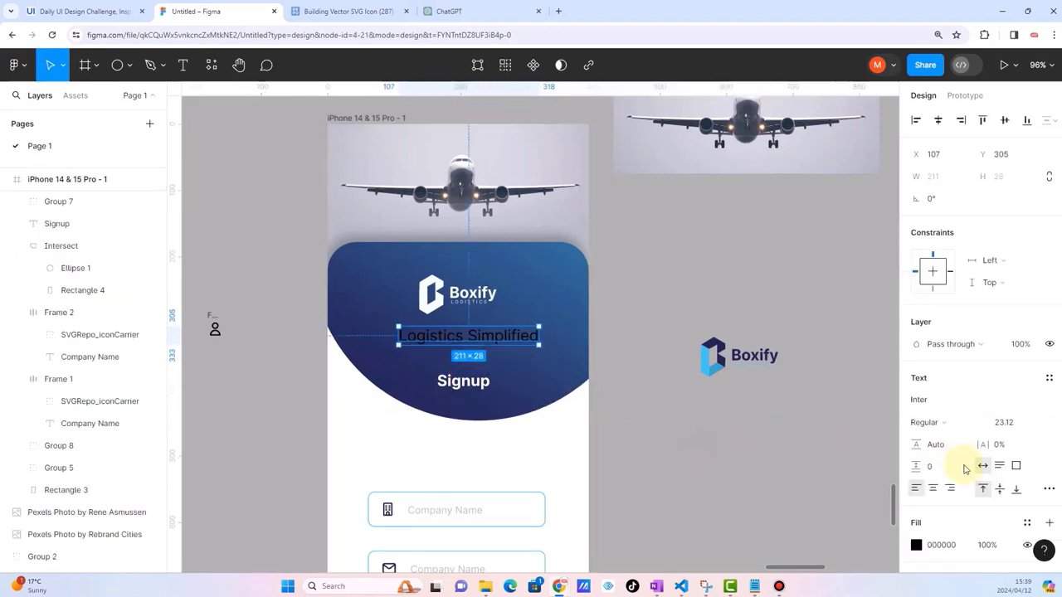
# Step: Make the Logistics Simplified slogan text white
pyautogui.scroll(-3, 954, 464)
pyautogui.click(915, 419)
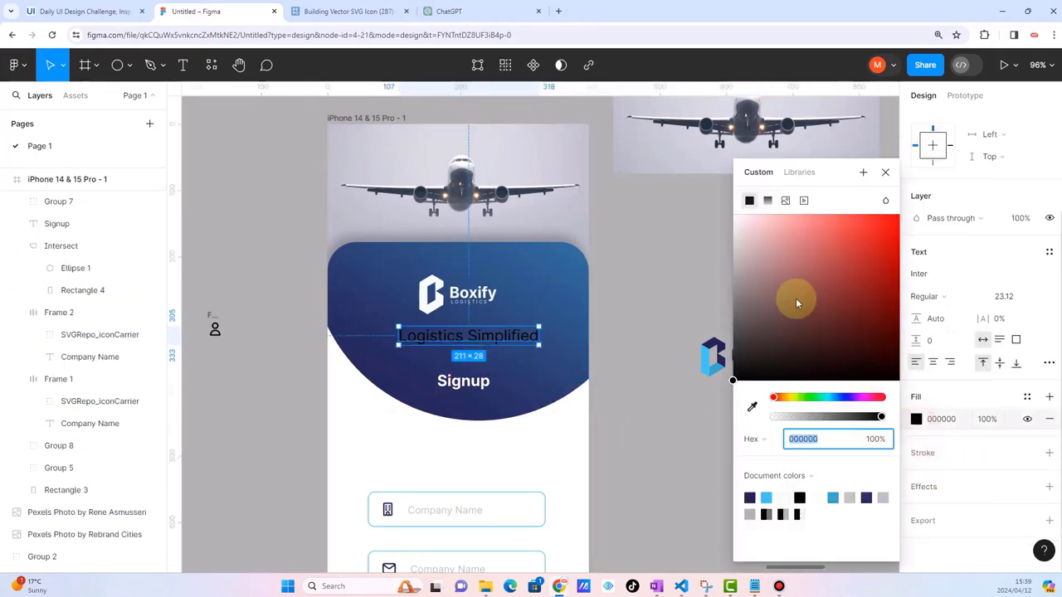
pyautogui.click(741, 217)
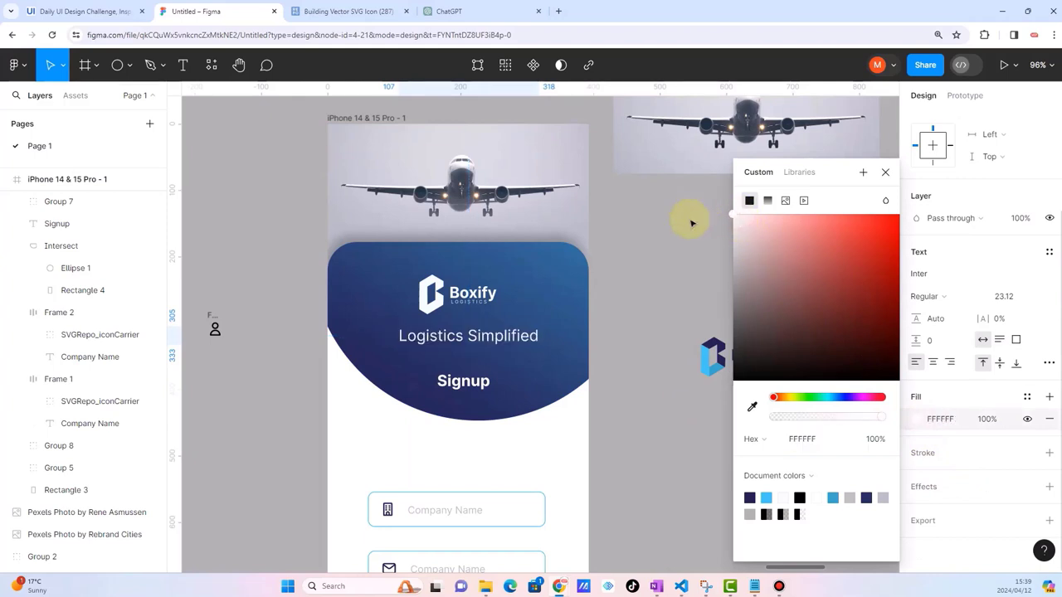
pyautogui.click(655, 275)
# Step: Select the tagline and bring up its font family choices
pyautogui.click(507, 336)
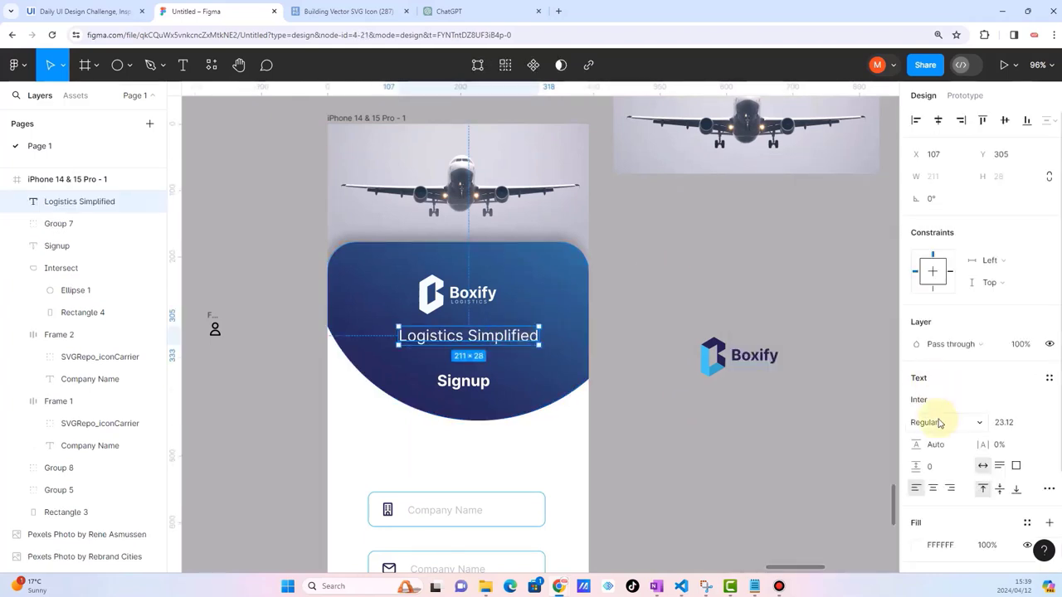
pyautogui.click(990, 349)
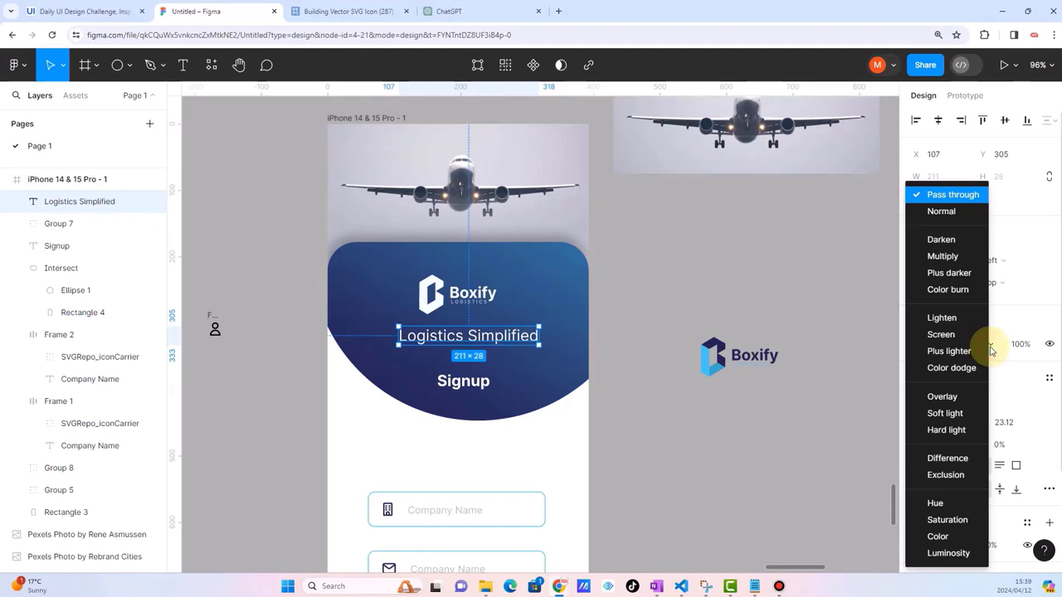
pyautogui.click(990, 350)
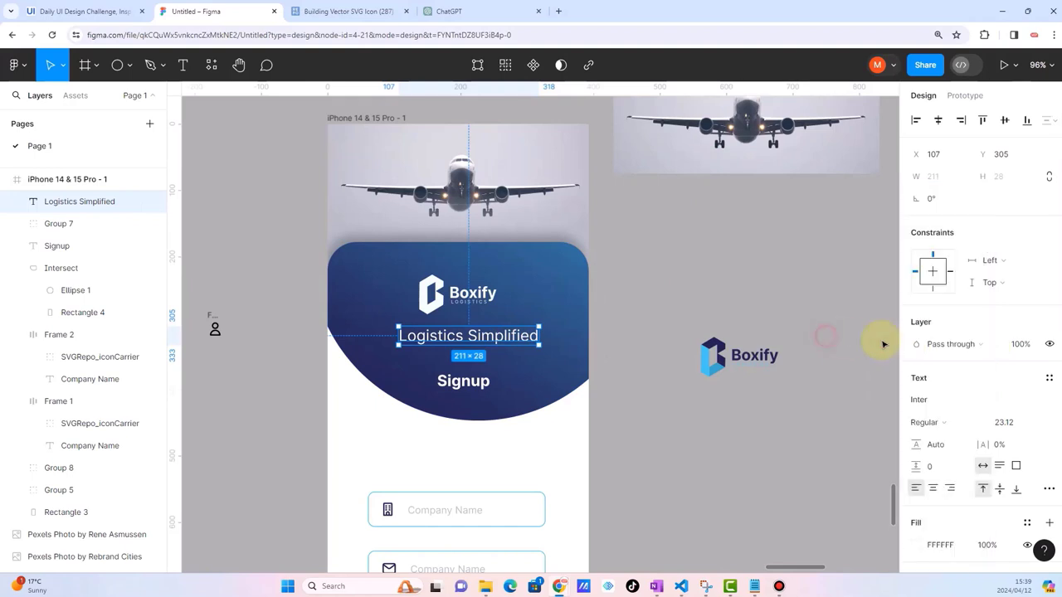
pyautogui.click(970, 346)
pyautogui.click(824, 301)
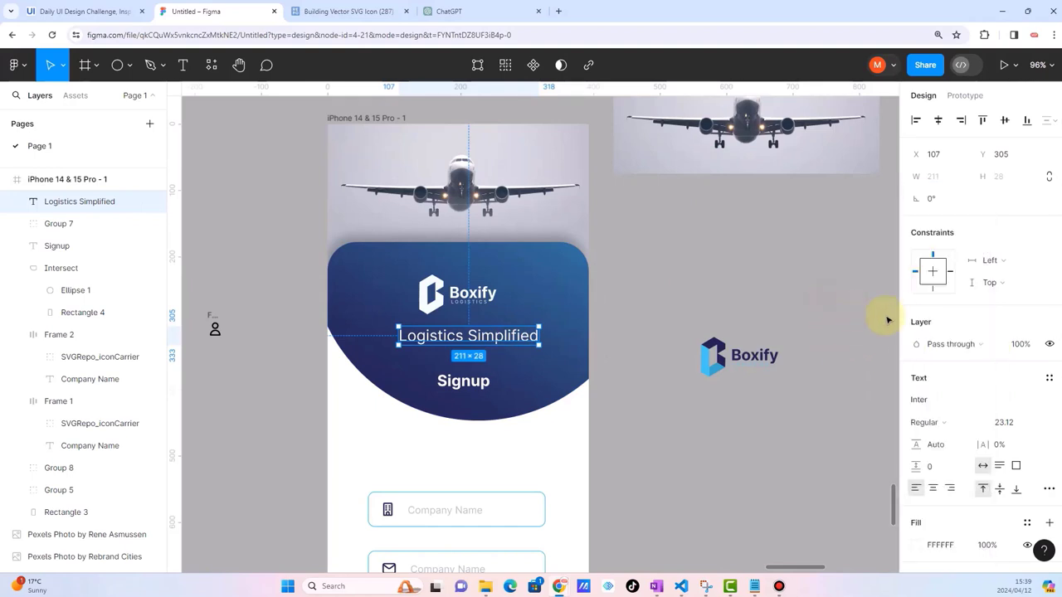
pyautogui.click(951, 400)
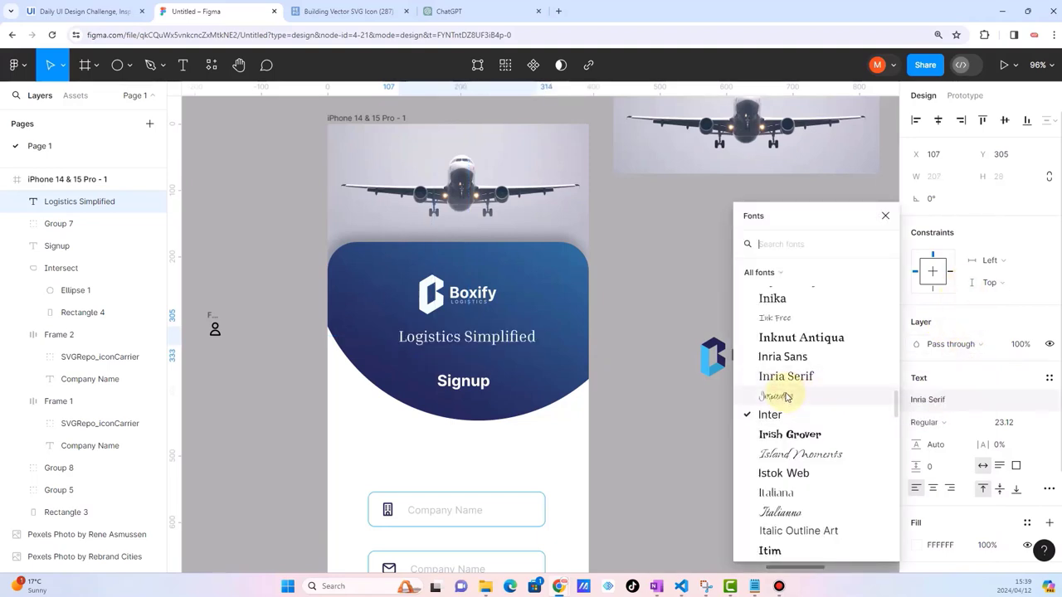
# Step: Preview fonts through the list and settle on Jost for the tagline
pyautogui.press('Down')
pyautogui.press('Down')
pyautogui.press('Down')
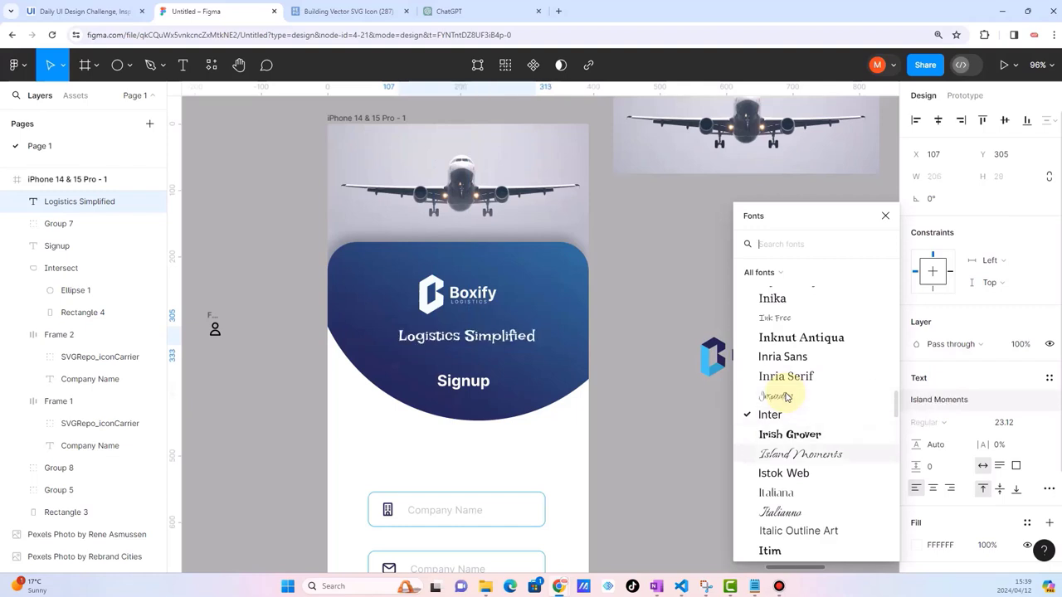
pyautogui.press('Down')
pyautogui.press('Down')
pyautogui.press('Down')
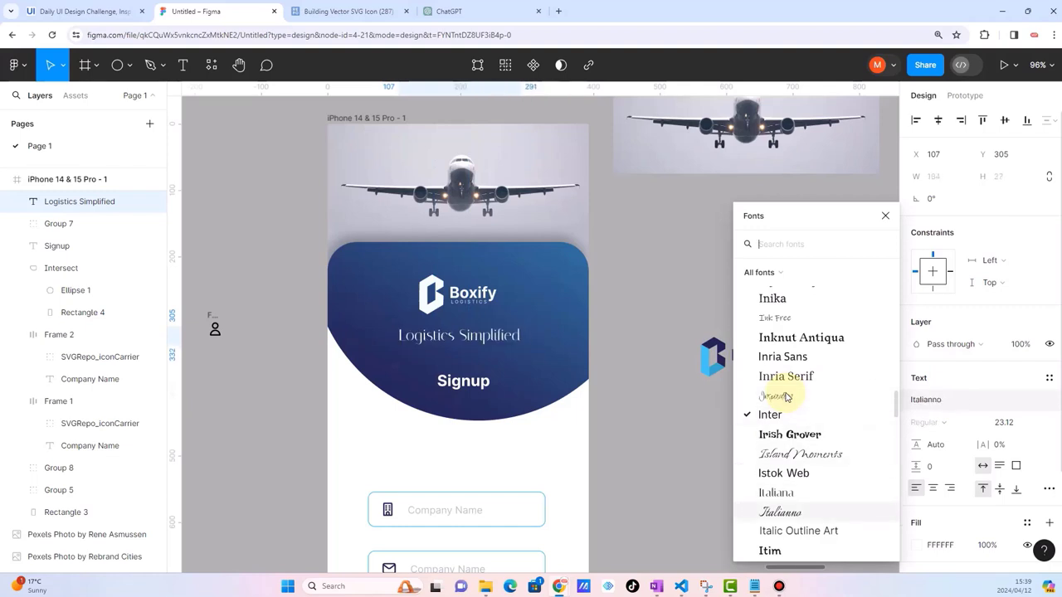
pyautogui.press('Down')
pyautogui.press('Down')
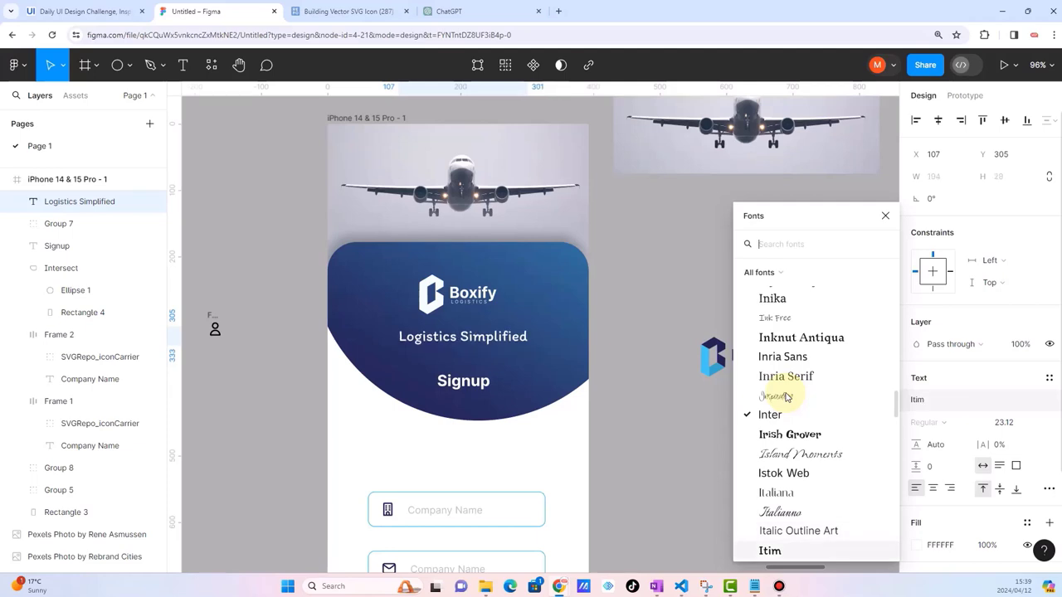
pyautogui.press('Down')
pyautogui.press('Down')
pyautogui.press('Up')
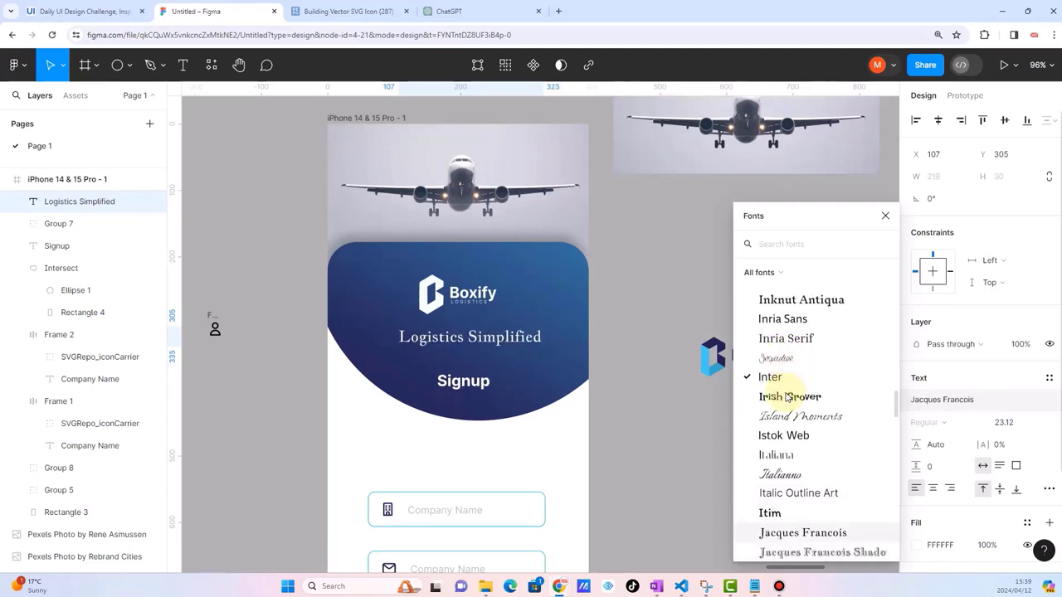
pyautogui.press('Up')
pyautogui.press('Down')
pyautogui.press('Down')
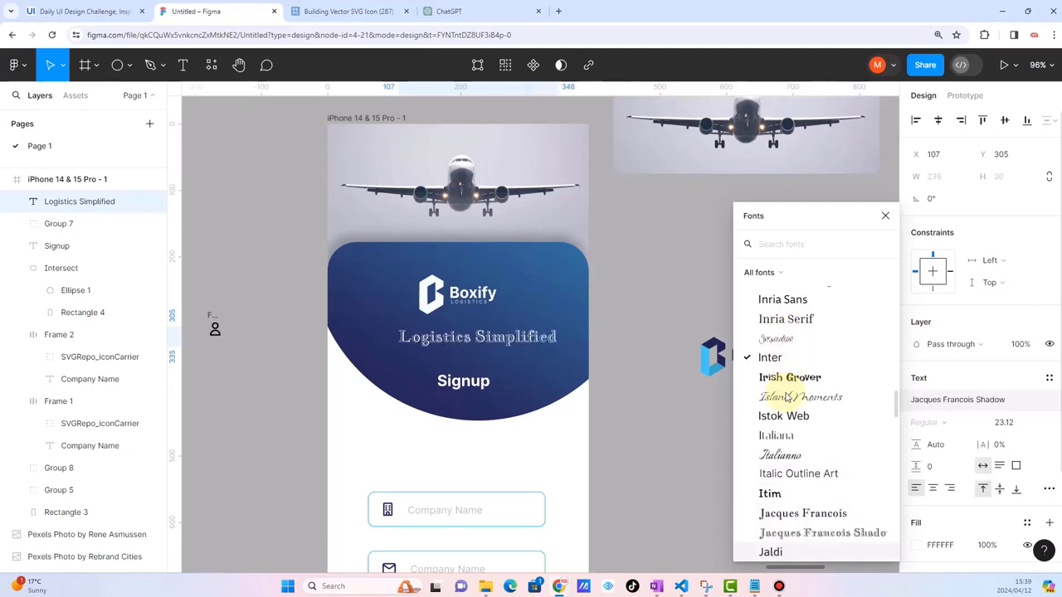
pyautogui.press('Down')
pyautogui.press('Down')
pyautogui.press('Down')
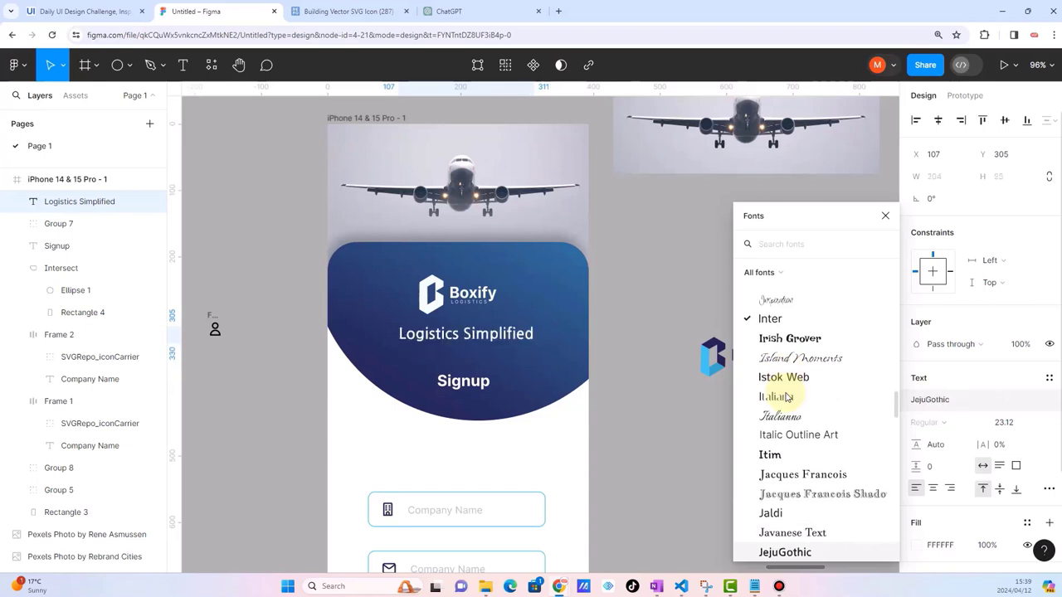
pyautogui.press('Down')
pyautogui.press('Down')
pyautogui.press('Down')
pyautogui.press('Down')
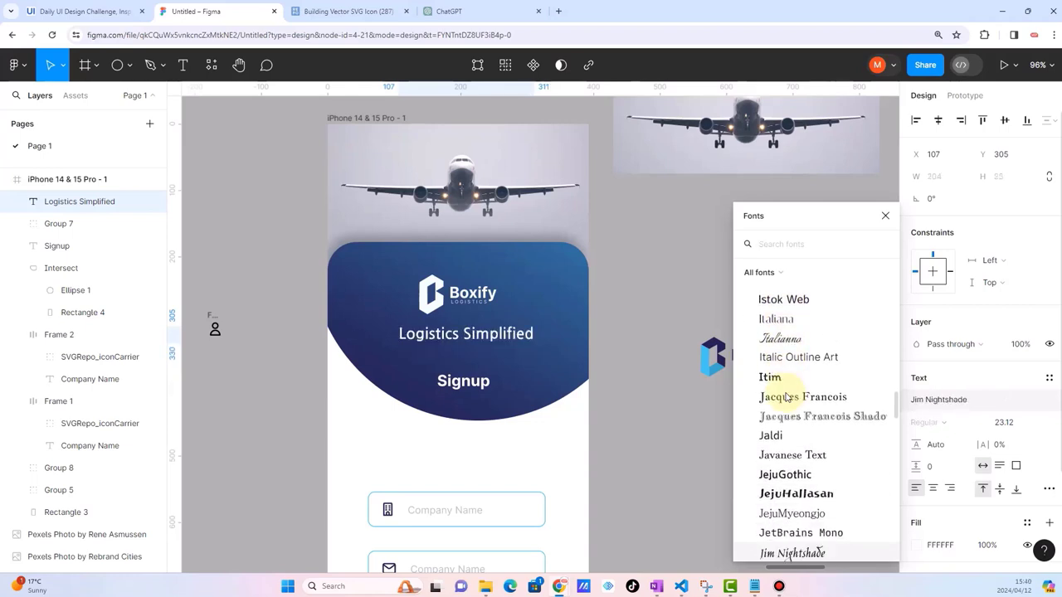
pyautogui.press('Down')
pyautogui.press('Down')
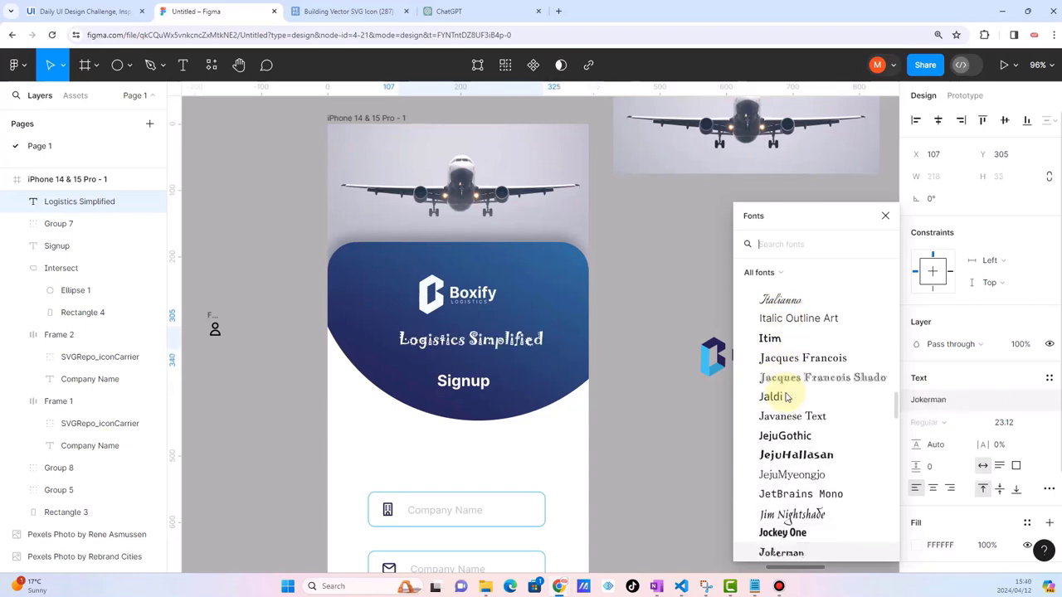
pyautogui.press('Down')
pyautogui.press('Down')
pyautogui.press('Down')
pyautogui.press('Down')
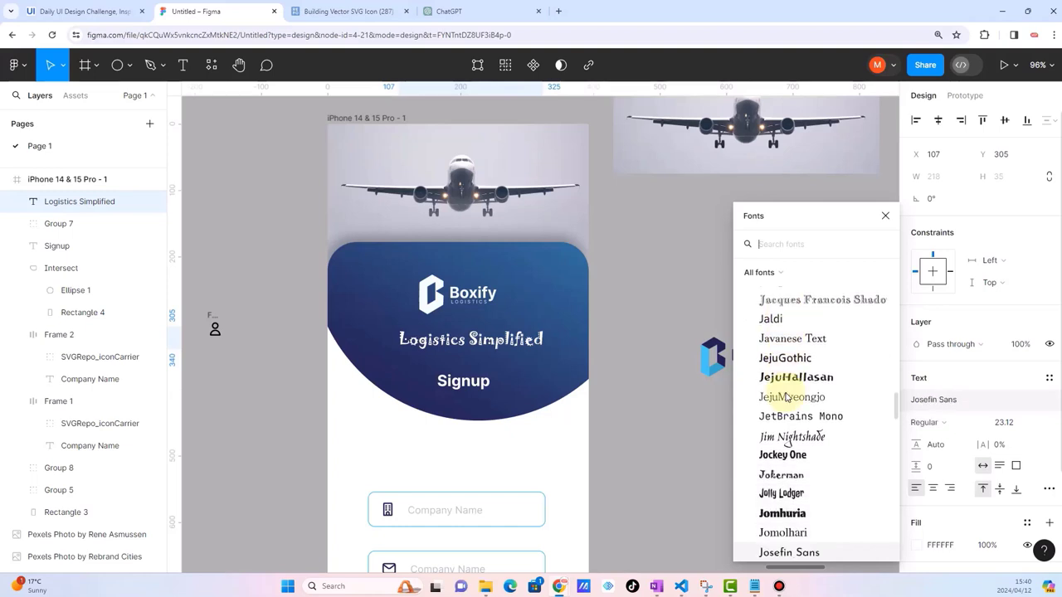
pyautogui.press('Down')
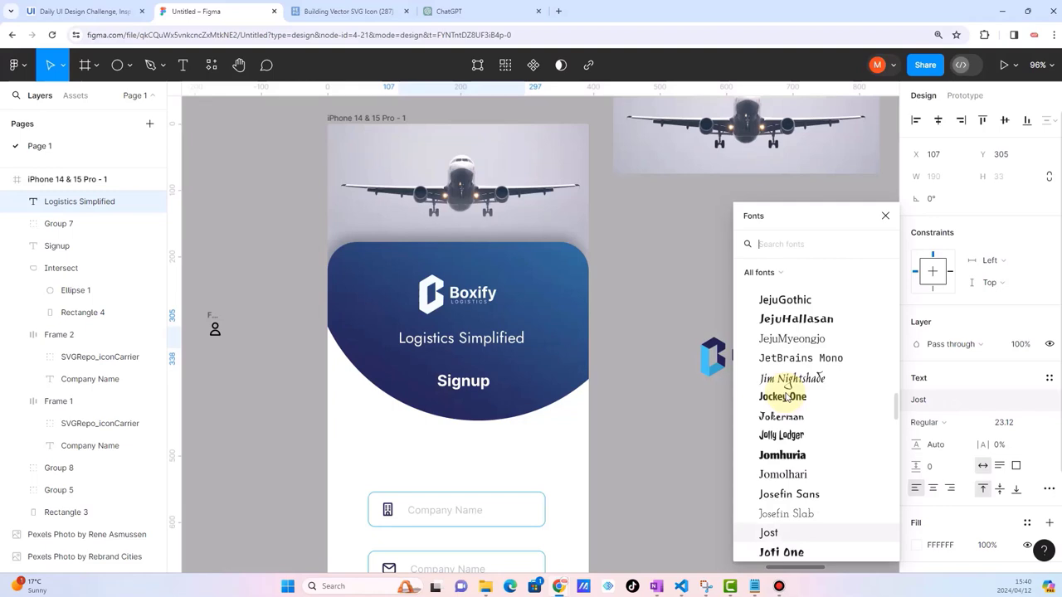
pyautogui.press('Escape')
pyautogui.click(618, 307)
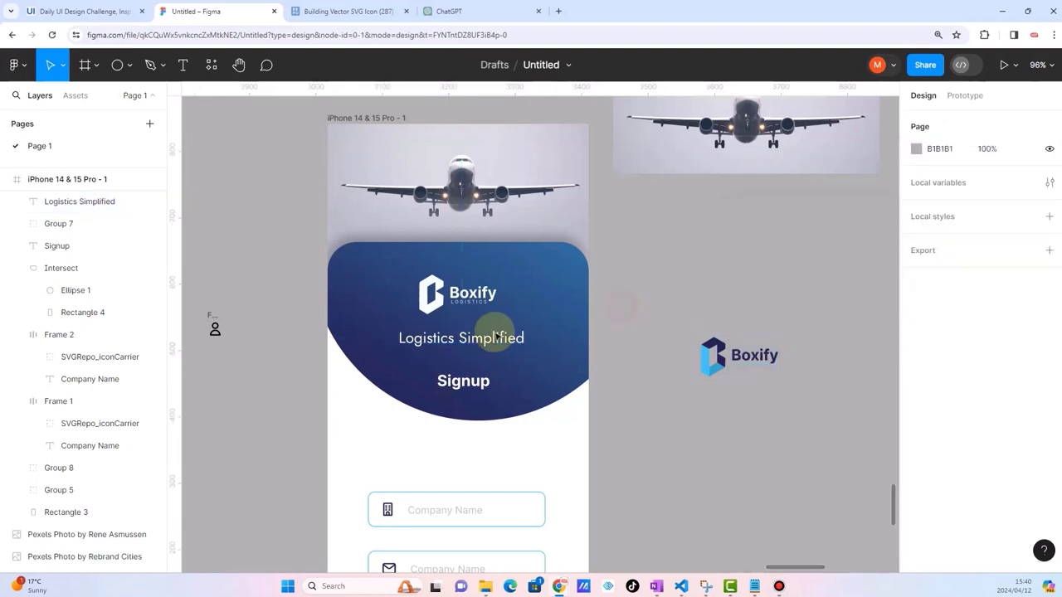
# Step: Scale the tagline down proportionally with the K scale tool
pyautogui.click(496, 336)
pyautogui.scroll(5, 490, 338)
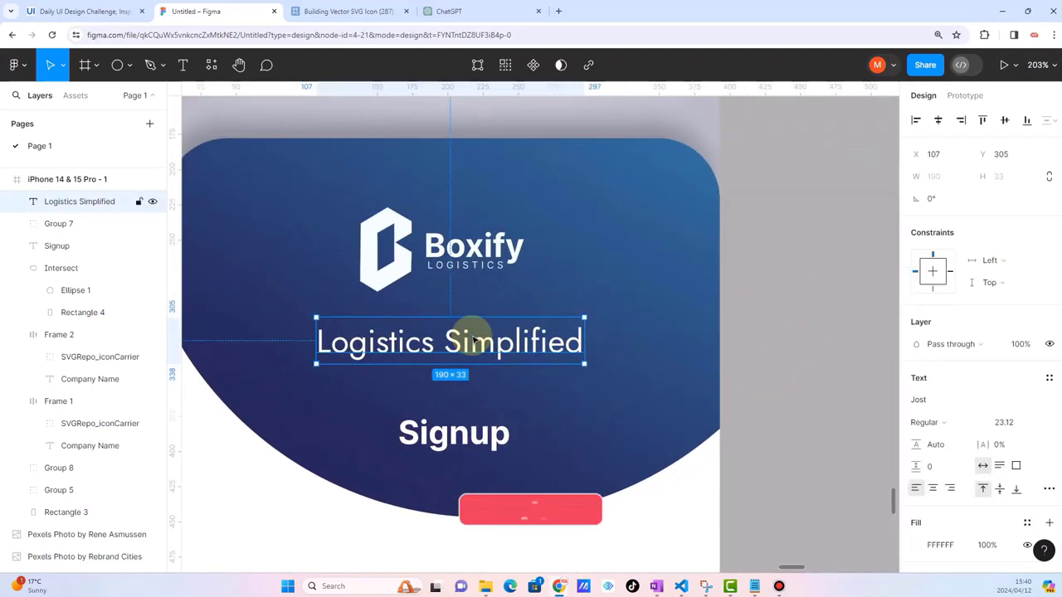
pyautogui.press('k')
pyautogui.moveTo(584, 317); pyautogui.dragTo(491, 339)
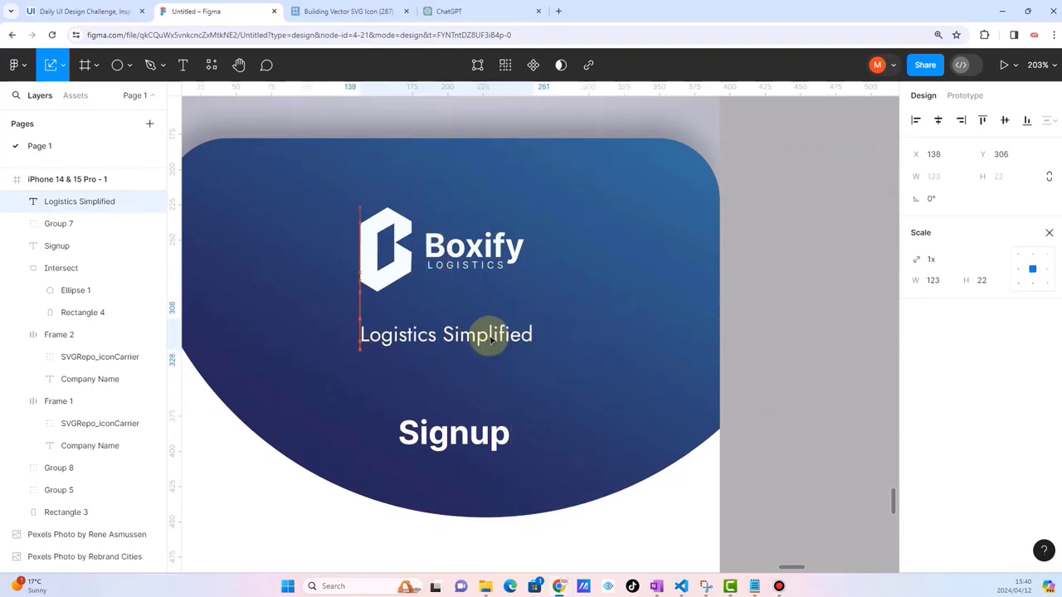
# Step: Wrap the tagline text in quotation marks
pyautogui.doubleClick(386, 337)
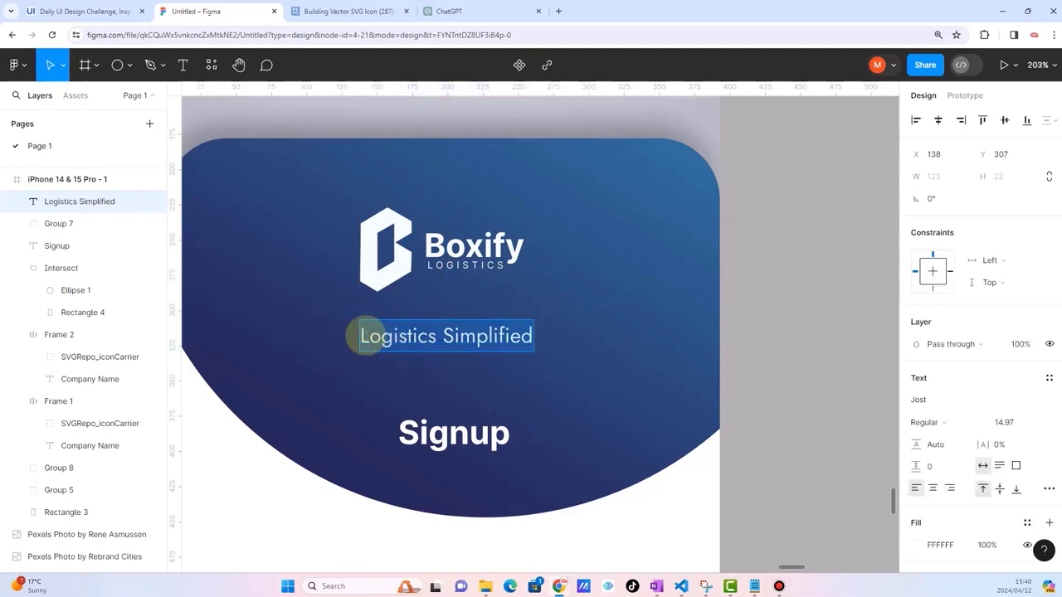
pyautogui.click(357, 336)
pyautogui.doubleClick(372, 336)
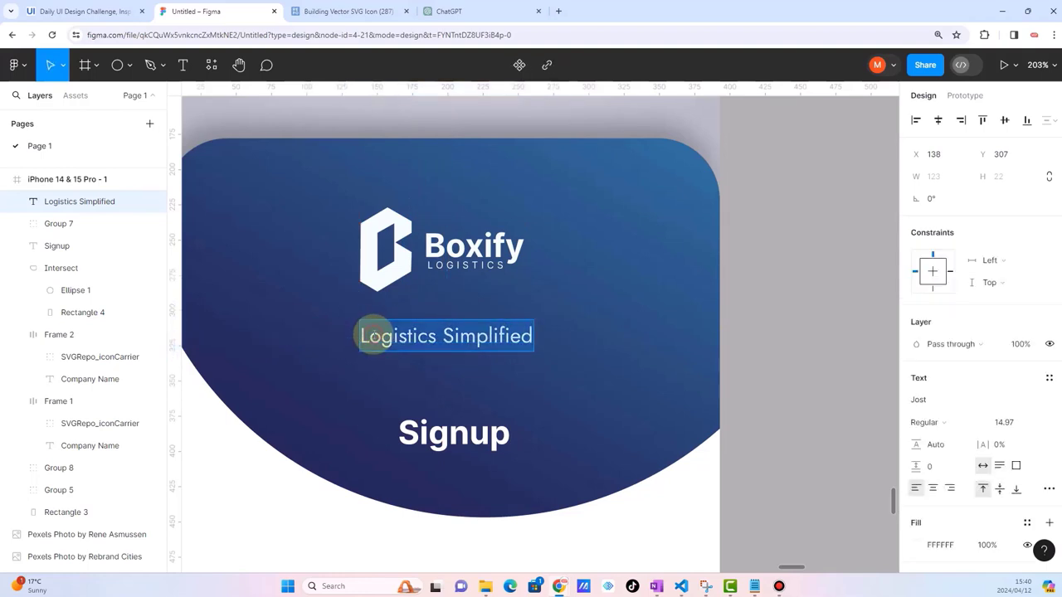
pyautogui.click(360, 336)
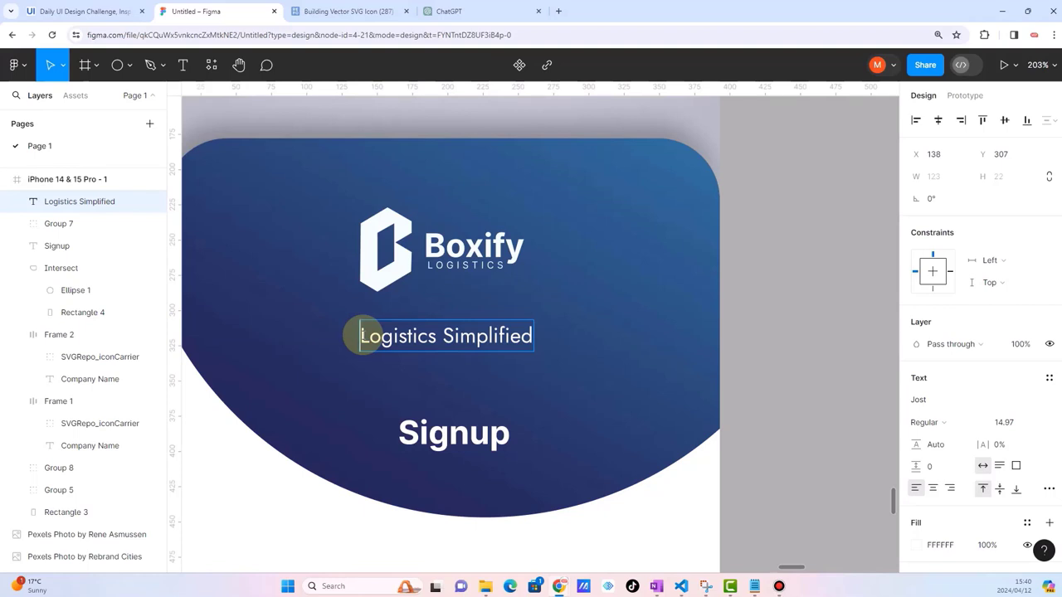
pyautogui.write('“')
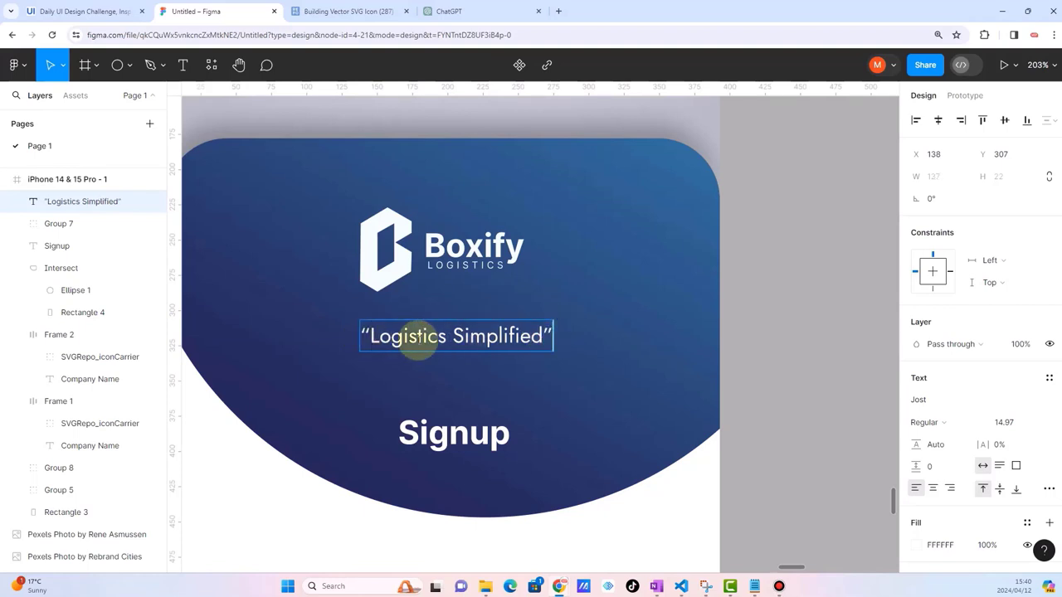
pyautogui.press('Escape')
# Step: Select the Boxify logo group together with the tagline
pyautogui.scroll(-5, 574, 334)
pyautogui.click(680, 349)
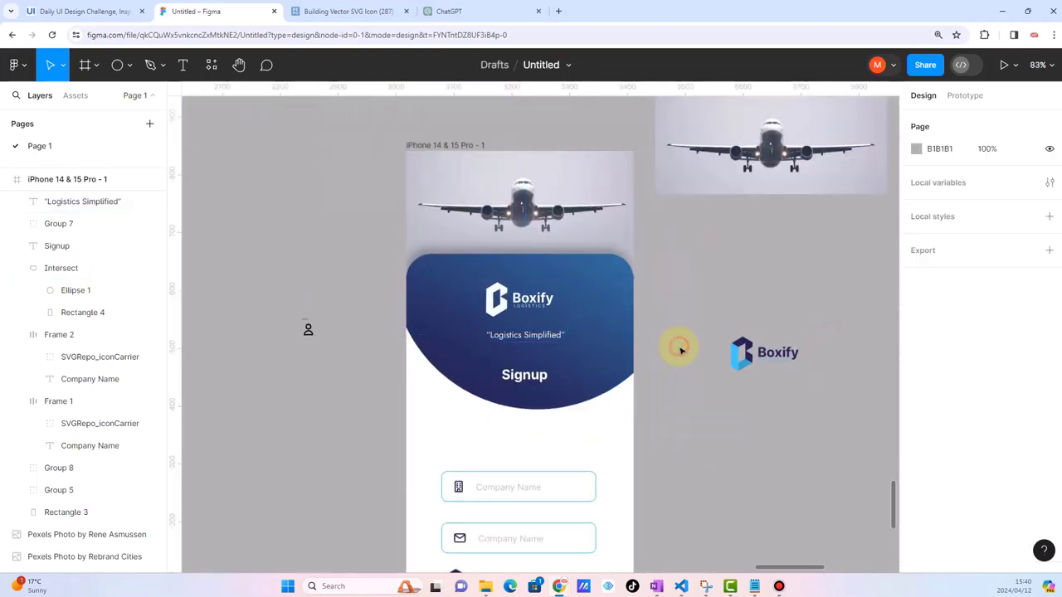
pyautogui.click(517, 296)
pyautogui.keyDown('shift'); pyautogui.click(556, 332); pyautogui.keyUp('shift')
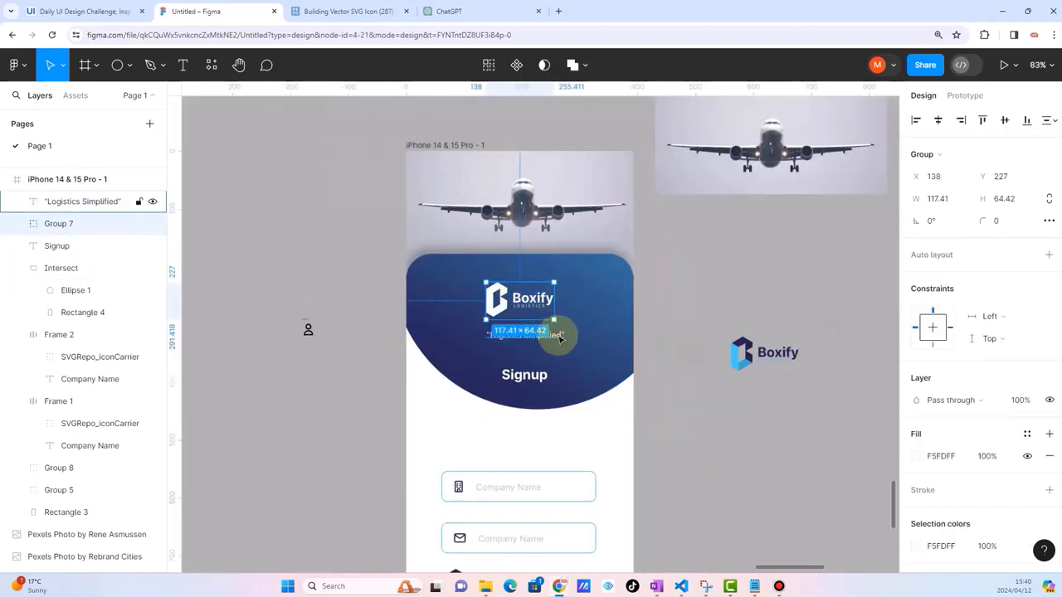
# Step: Centre the logo over the tagline and move the Signup heading down about 10px
pyautogui.click(939, 124)
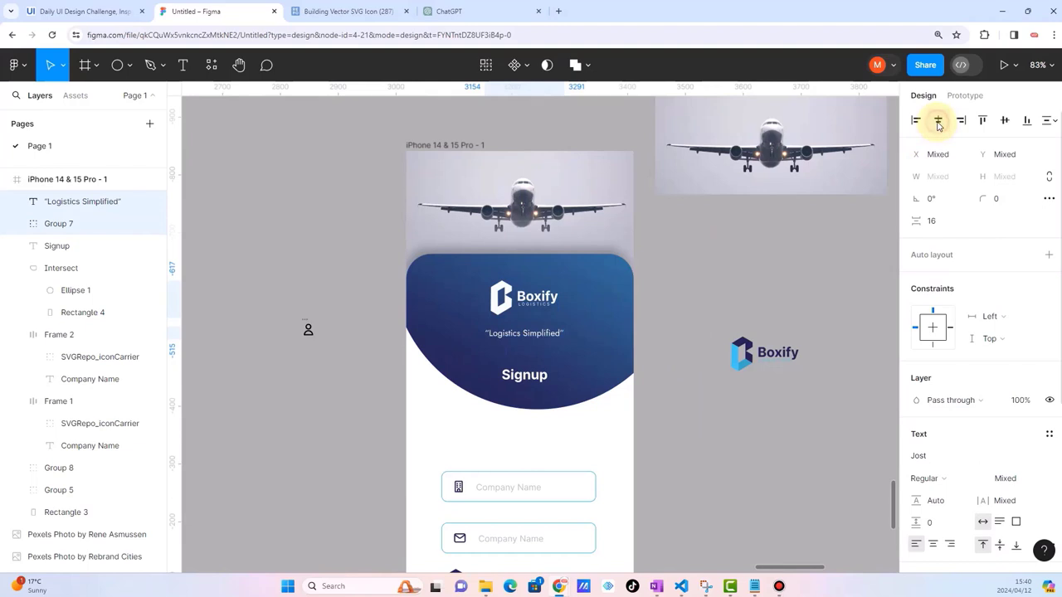
pyautogui.click(682, 317)
pyautogui.keyDown('ctrl'); pyautogui.scroll(-5, 478, 367); pyautogui.keyUp('ctrl')
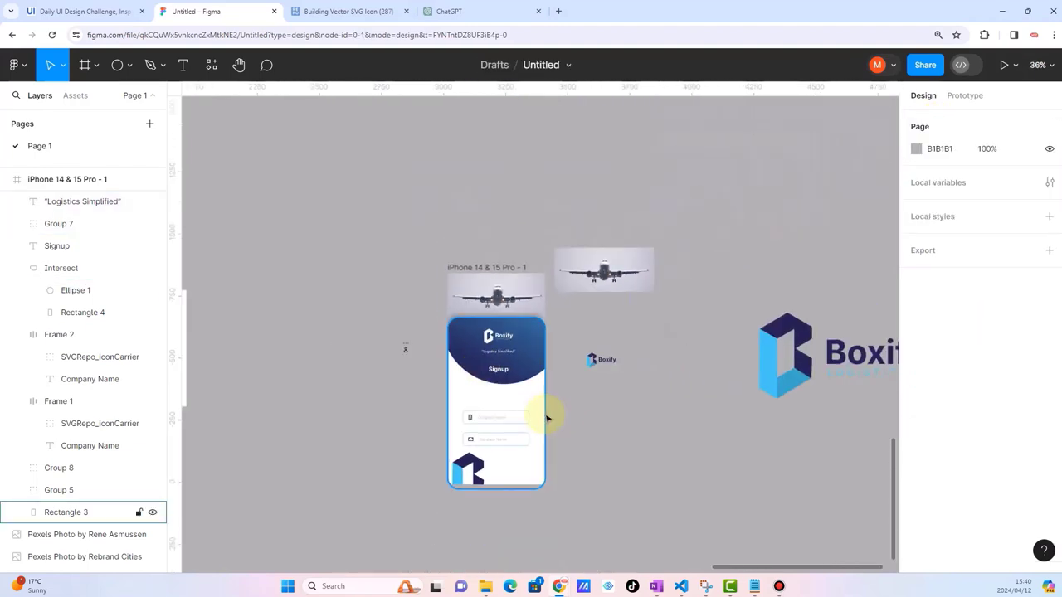
pyautogui.keyDown('ctrl'); pyautogui.scroll(3, 547, 419); pyautogui.keyUp('ctrl')
pyautogui.keyDown('ctrl'); pyautogui.scroll(2, 547, 419); pyautogui.keyUp('ctrl')
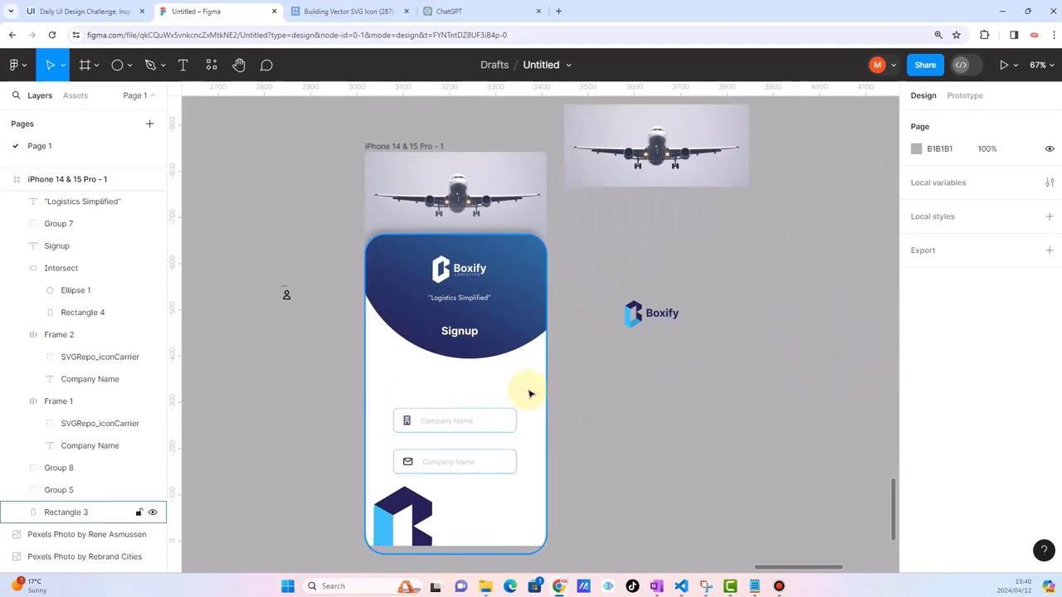
pyautogui.keyDown('ctrl'); pyautogui.scroll(3, 531, 393); pyautogui.keyUp('ctrl')
pyautogui.click(438, 311)
pyautogui.moveTo(439, 312); pyautogui.dragTo(440, 319)
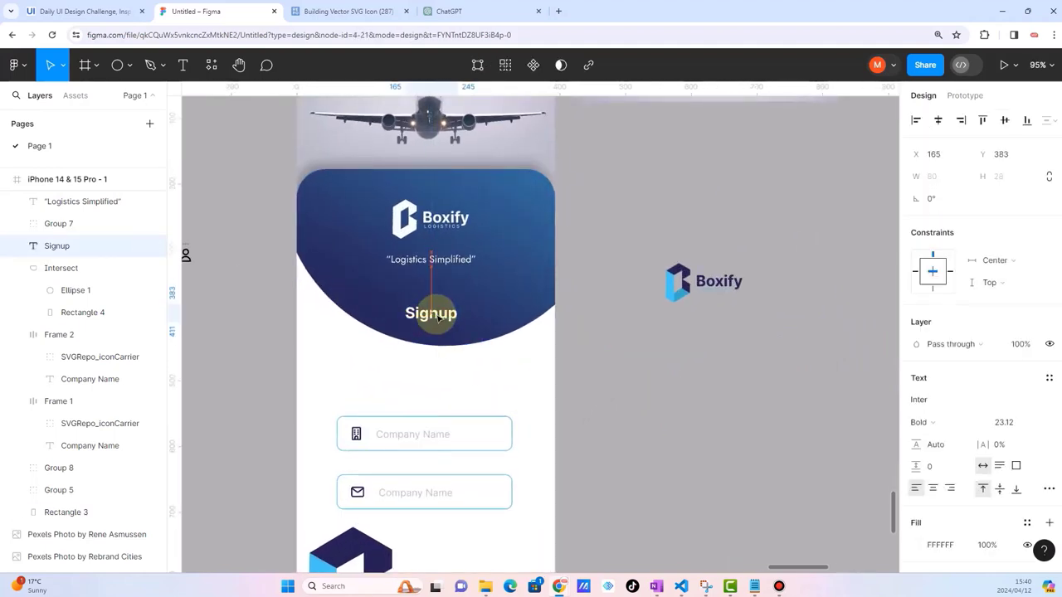
pyautogui.click(659, 400)
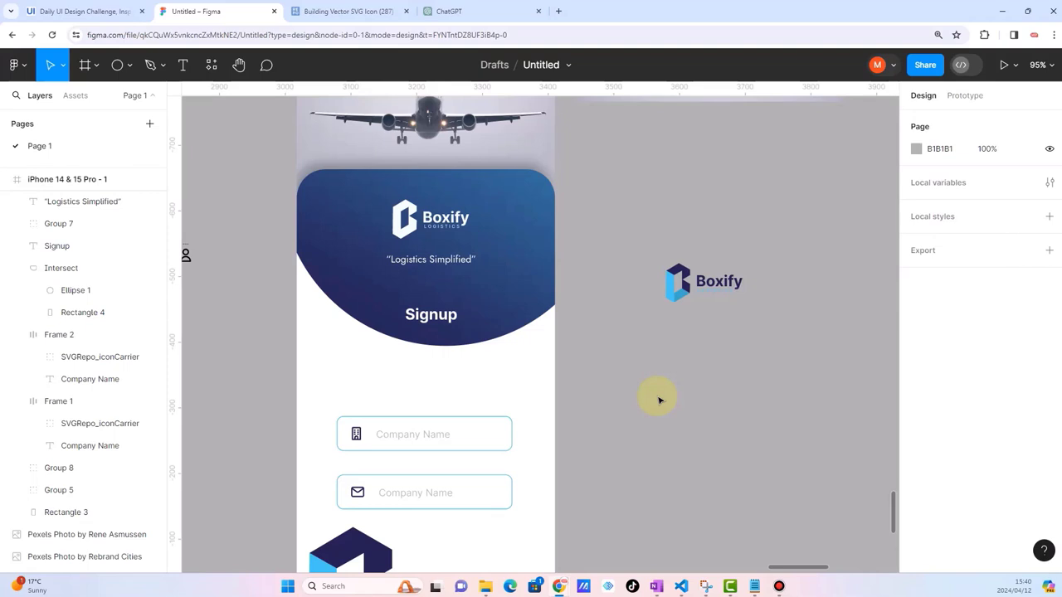
# Step: Zoom out and pan left to the hand-drawn signup sketch
pyautogui.scroll(-3, 503, 377)
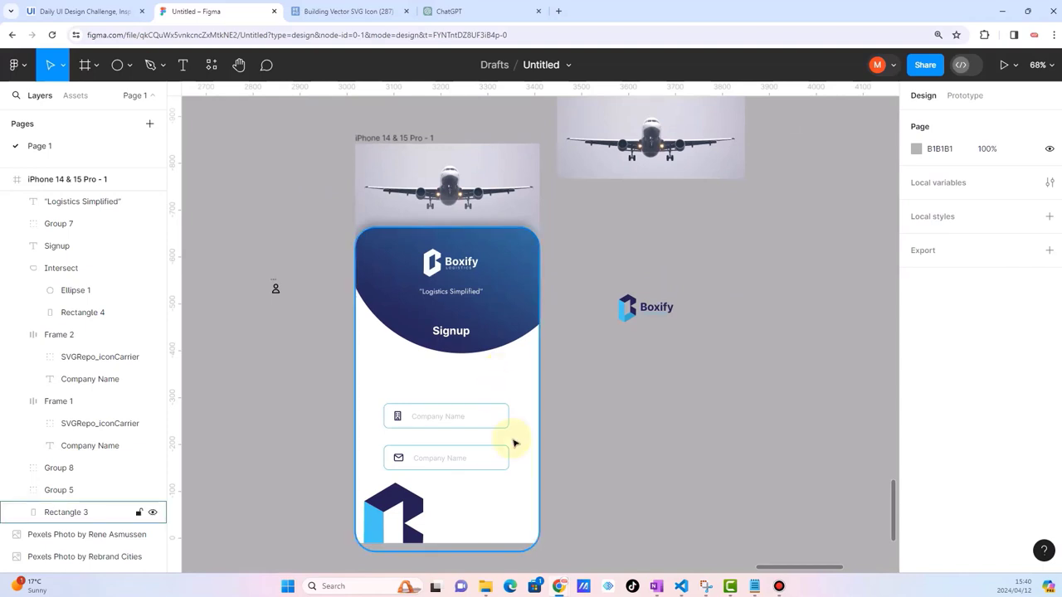
pyautogui.scroll(4, 515, 440)
pyautogui.click(370, 395)
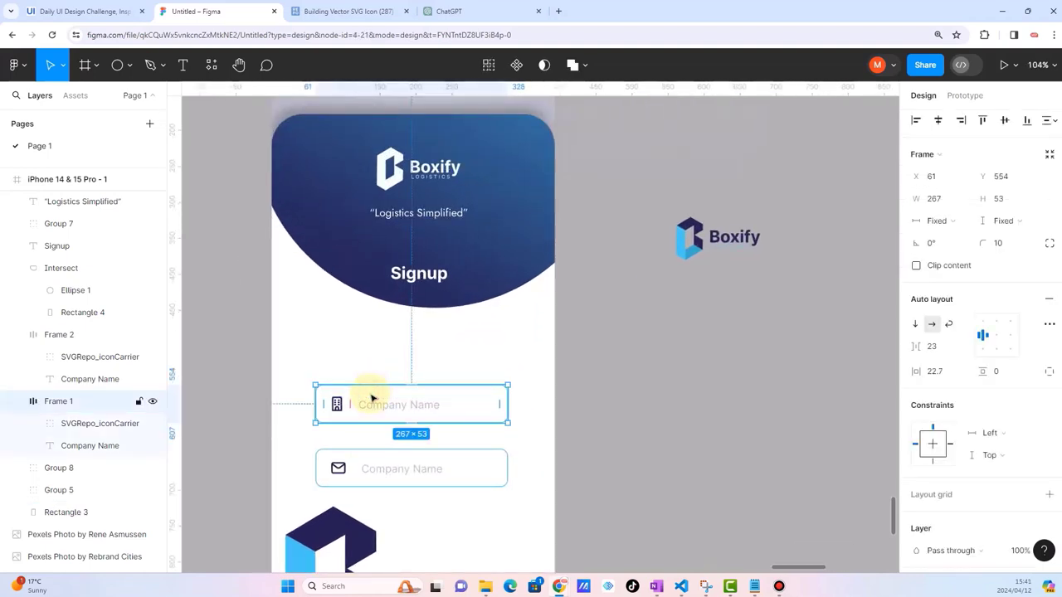
pyautogui.click(598, 343)
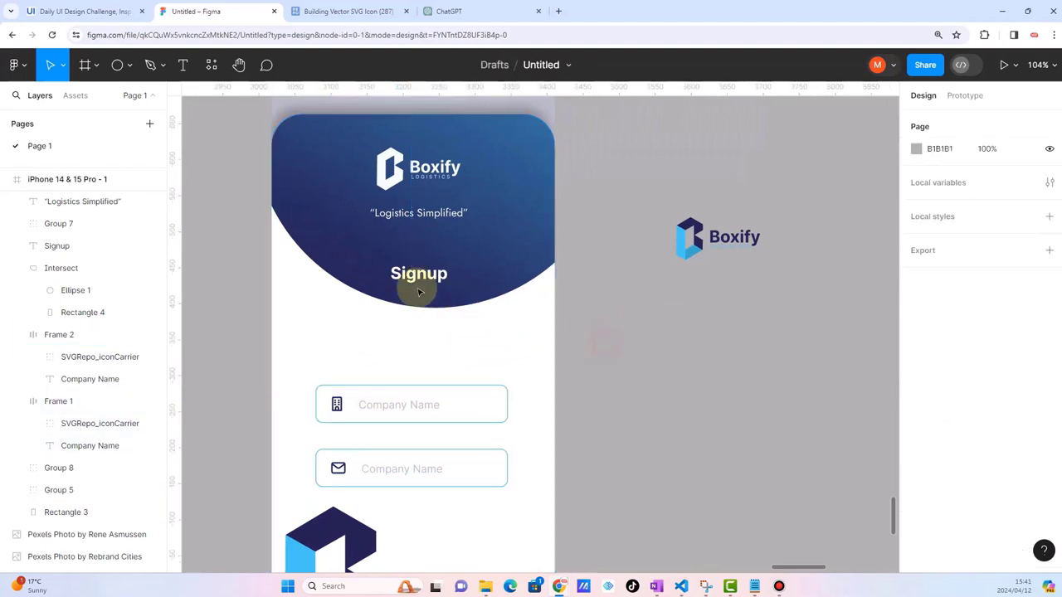
pyautogui.scroll(-1, 559, 287)
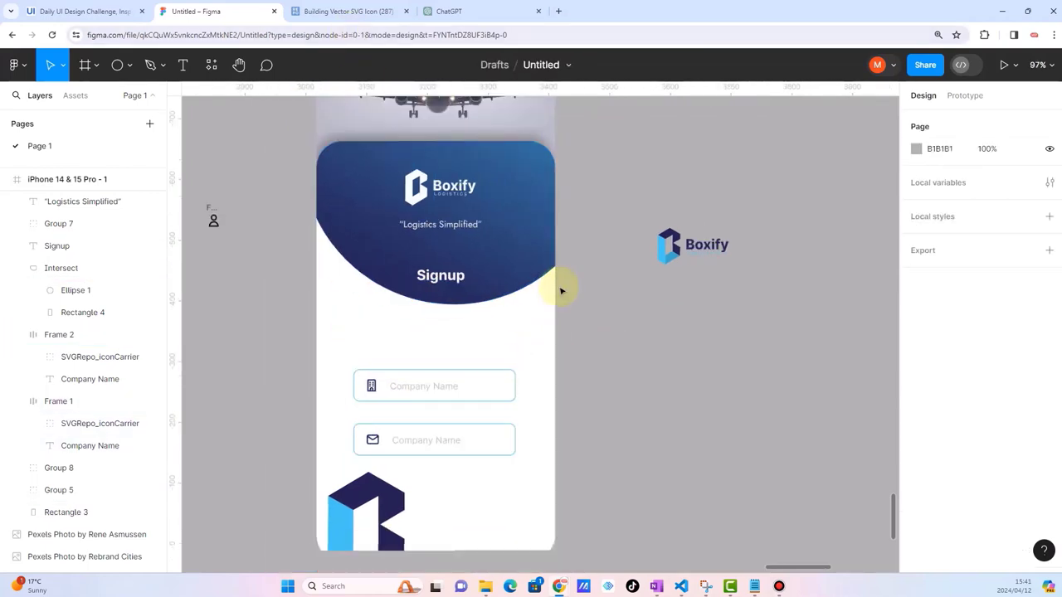
pyautogui.scroll(-3, 559, 287)
pyautogui.scroll(-2, 559, 287)
pyautogui.hscroll(-3, 430, 387)
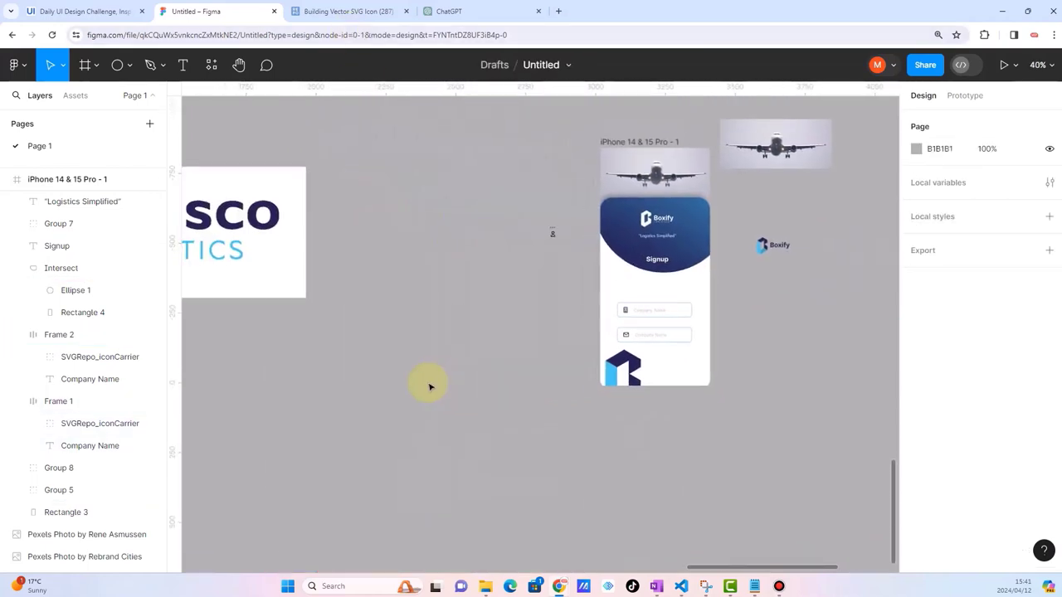
pyautogui.hscroll(-5, 426, 384)
pyautogui.hscroll(-4, 426, 384)
pyautogui.scroll(3, 427, 384)
# Step: Zoom into the sketch, then pan right back to the iPhone signup frame at about 95%
pyautogui.scroll(2, 406, 404)
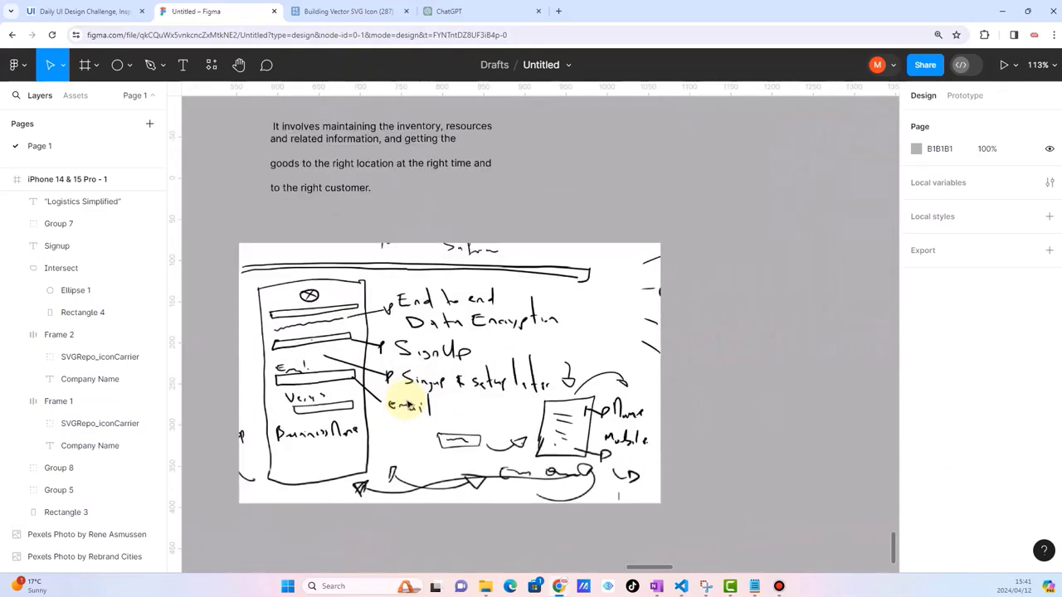
pyautogui.scroll(3, 432, 357)
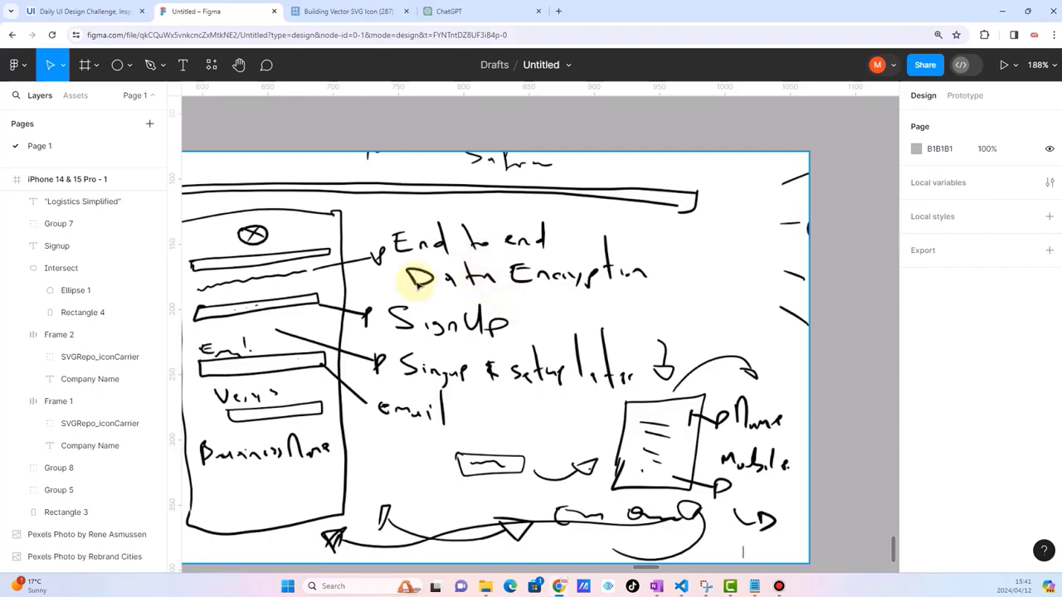
pyautogui.scroll(-5, 379, 332)
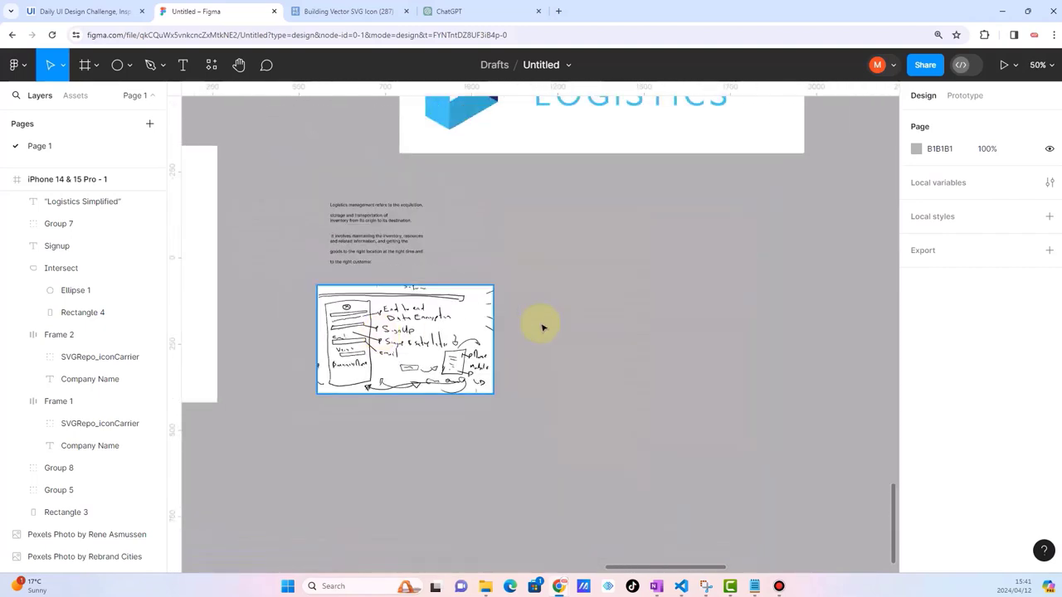
pyautogui.scroll(2, 541, 327)
pyautogui.hscroll(3, 541, 327)
pyautogui.hscroll(4, 541, 326)
pyautogui.hscroll(1, 541, 327)
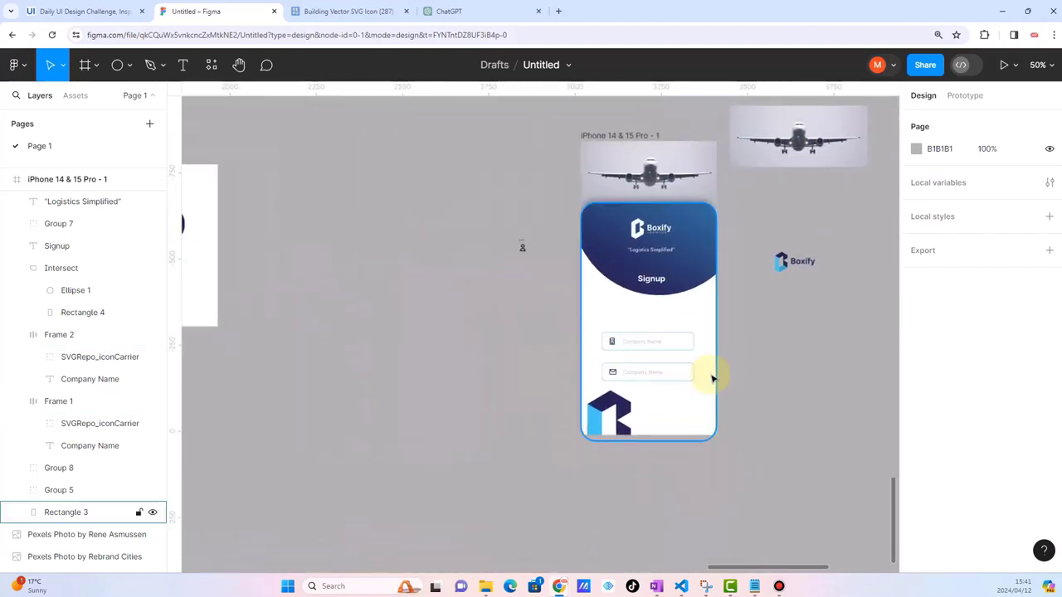
pyautogui.scroll(3, 712, 378)
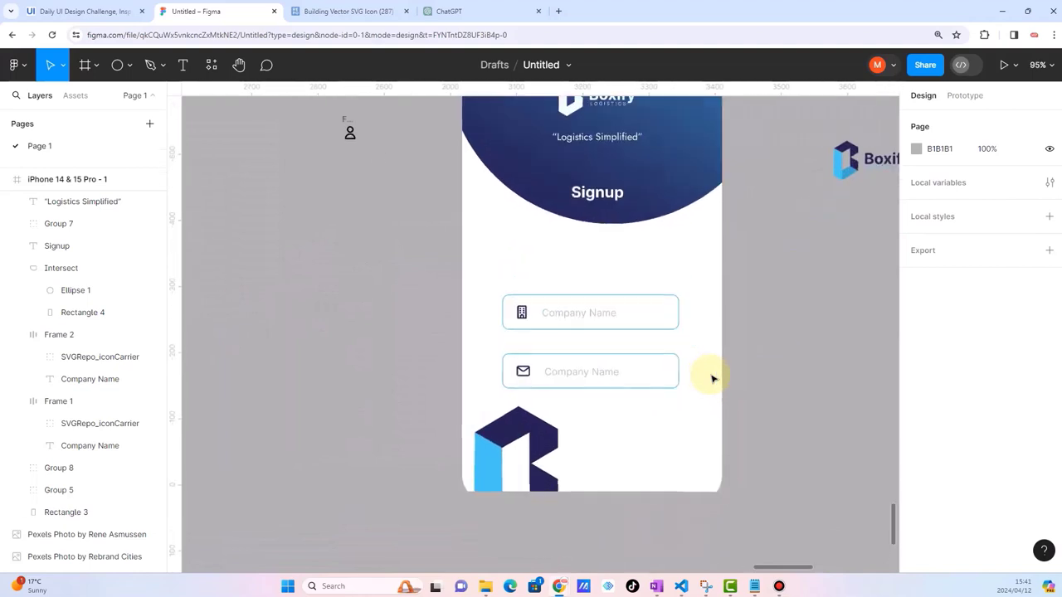
# Step: Shift both input fields right and move the bottom logo left to the screen edge
pyautogui.click(558, 322)
pyautogui.keyDown('shift'); pyautogui.click(558, 358); pyautogui.keyUp('shift')
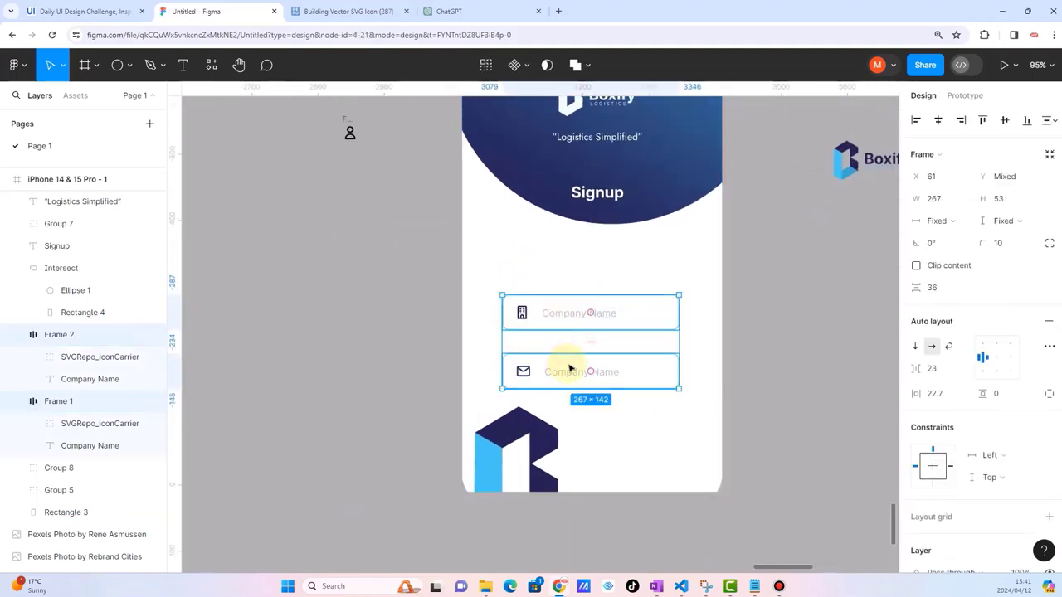
pyautogui.moveTo(569, 368); pyautogui.dragTo(586, 340)
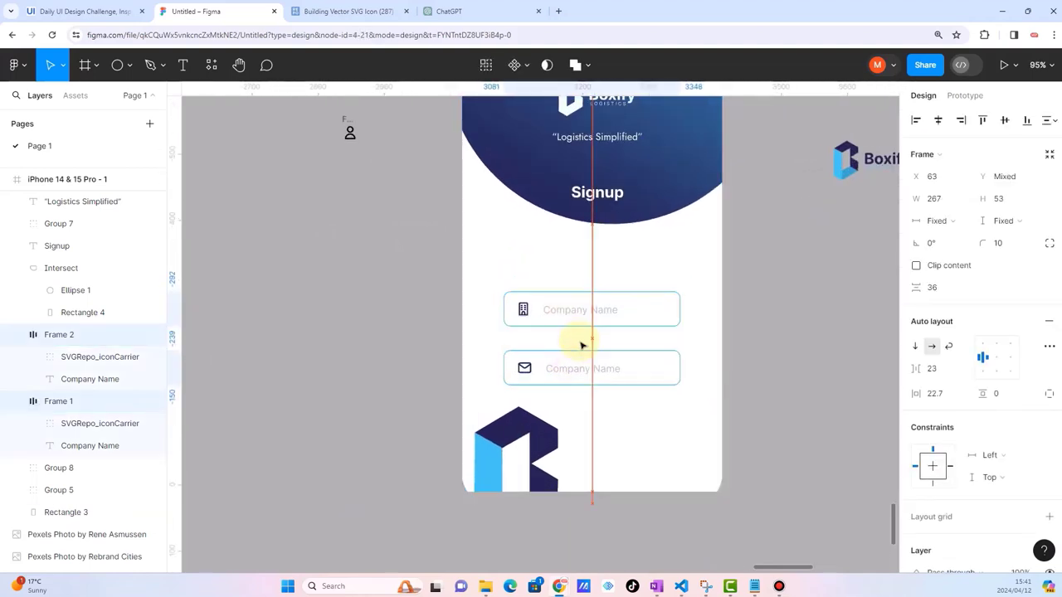
pyautogui.click(768, 434)
pyautogui.moveTo(524, 439); pyautogui.dragTo(506, 440)
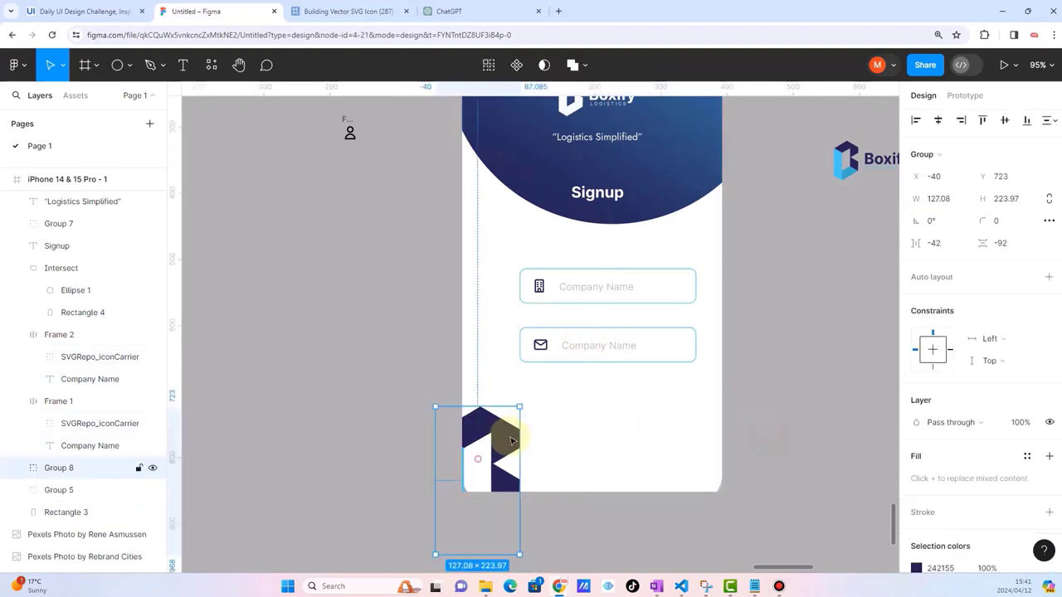
pyautogui.scroll(-5, 506, 440)
pyautogui.click(630, 349)
pyautogui.scroll(3, 631, 349)
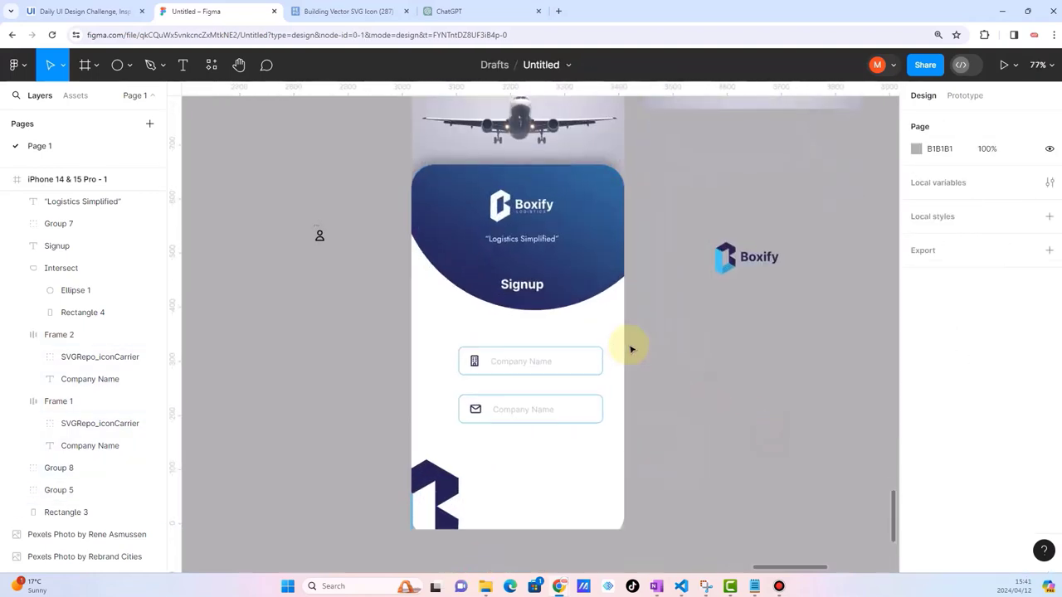
pyautogui.scroll(1, 578, 403)
pyautogui.scroll(3, 572, 408)
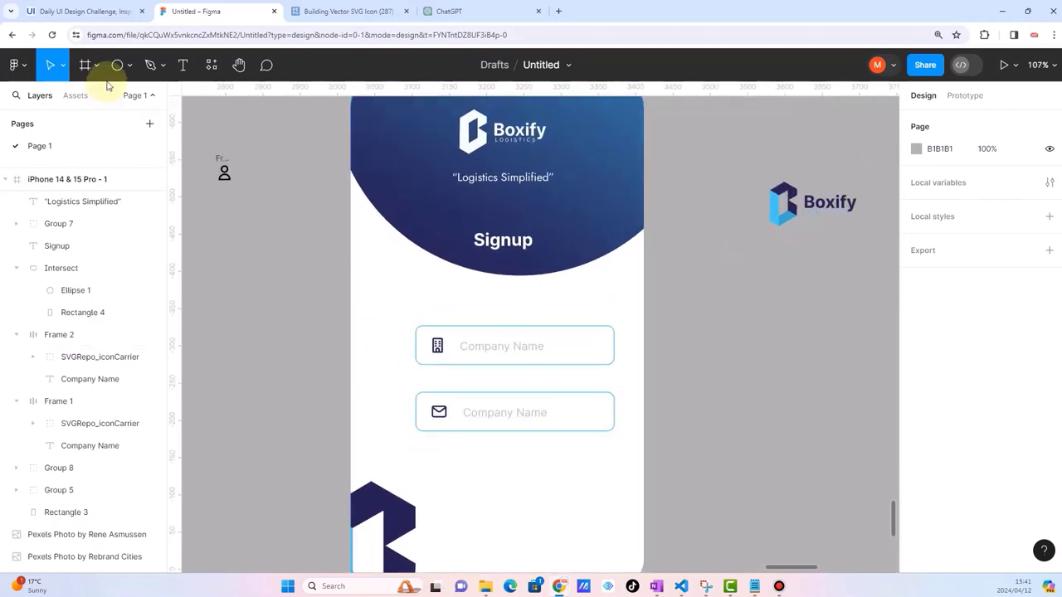
# Step: Duplicate the email field below, remove its icon, and centre its text
pyautogui.click(500, 414)
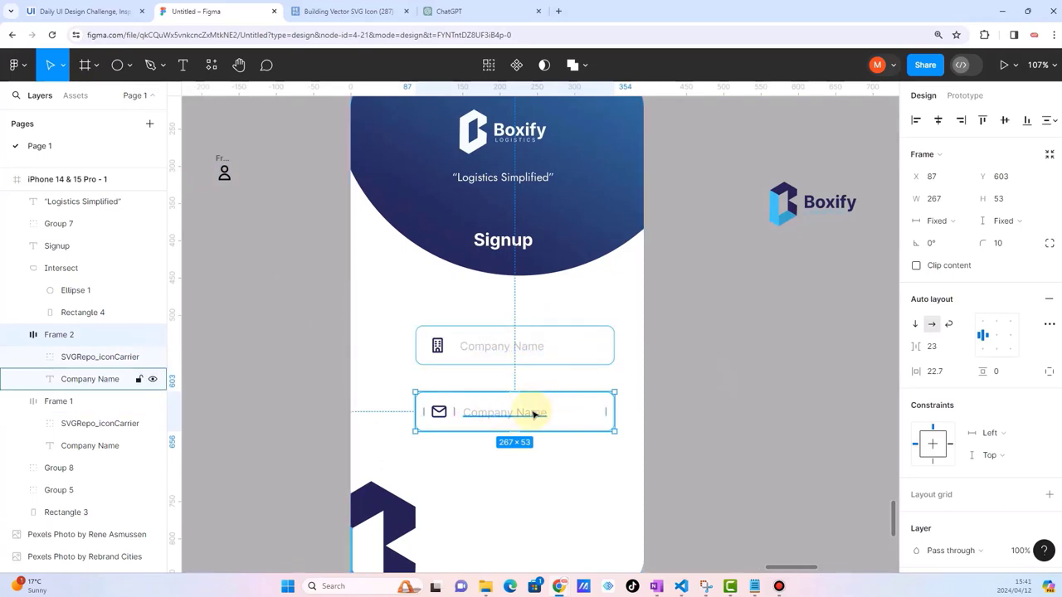
pyautogui.hotkey('ctrl', 'd')
pyautogui.moveTo(533, 412)
pyautogui.mouseDown()
pyautogui.moveTo(514, 476)
pyautogui.moveTo(442, 473)
pyautogui.mouseUp()
pyautogui.doubleClick(433, 481)
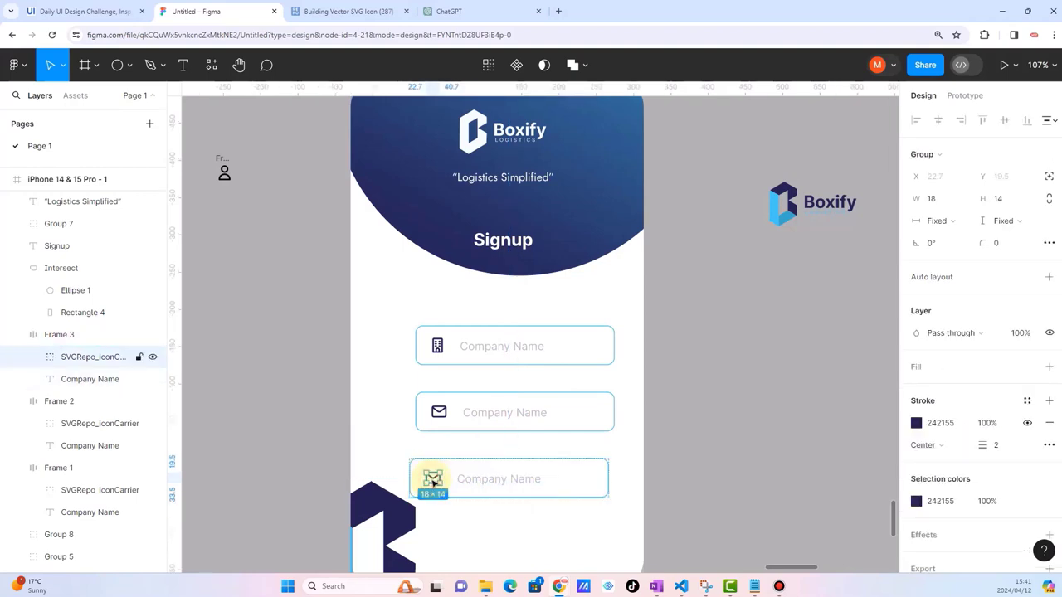
pyautogui.press('Delete')
pyautogui.click(462, 482)
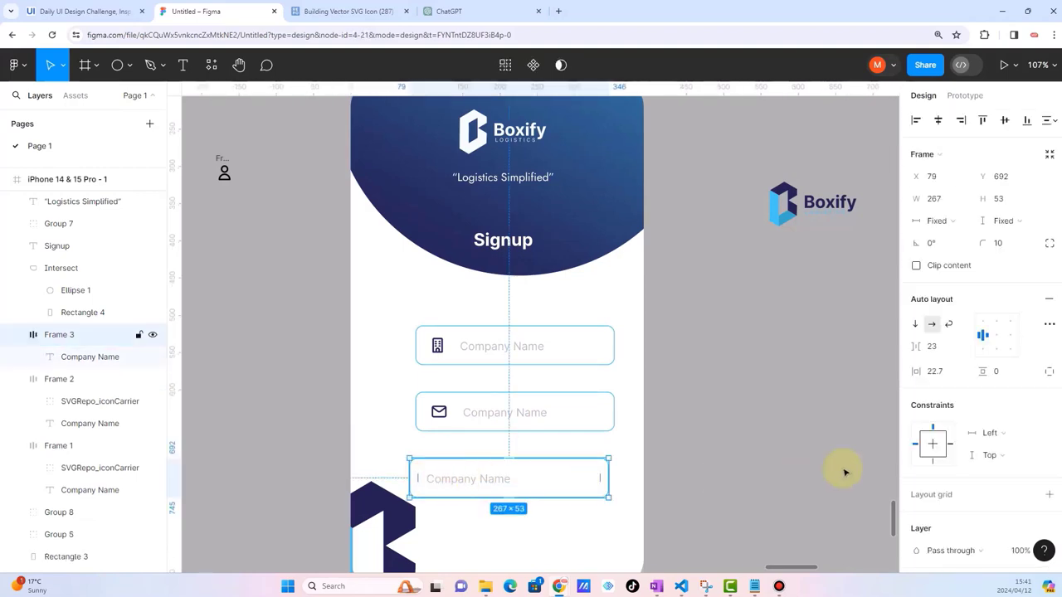
pyautogui.click(998, 336)
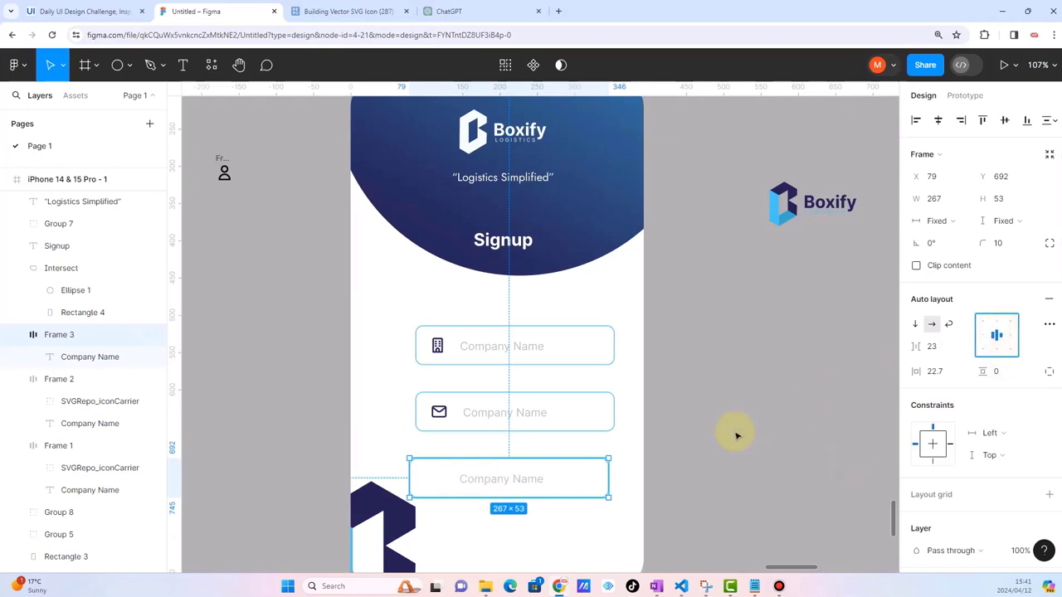
# Step: Copy the header ellipse's gradient properties and paste them onto the third field
pyautogui.click(605, 232)
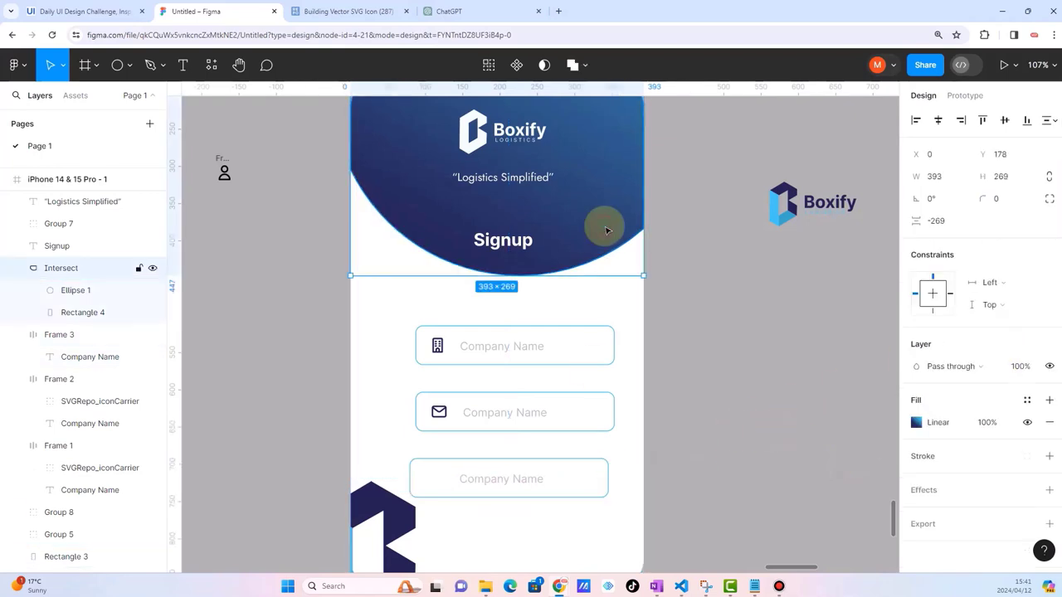
pyautogui.doubleClick(605, 230)
pyautogui.rightClick(589, 226)
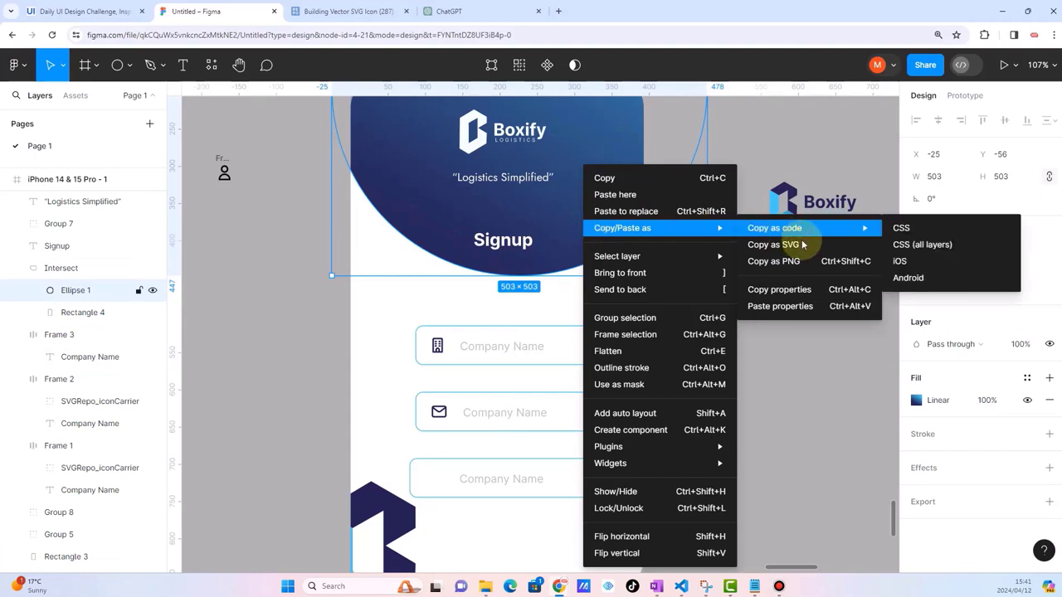
pyautogui.click(779, 291)
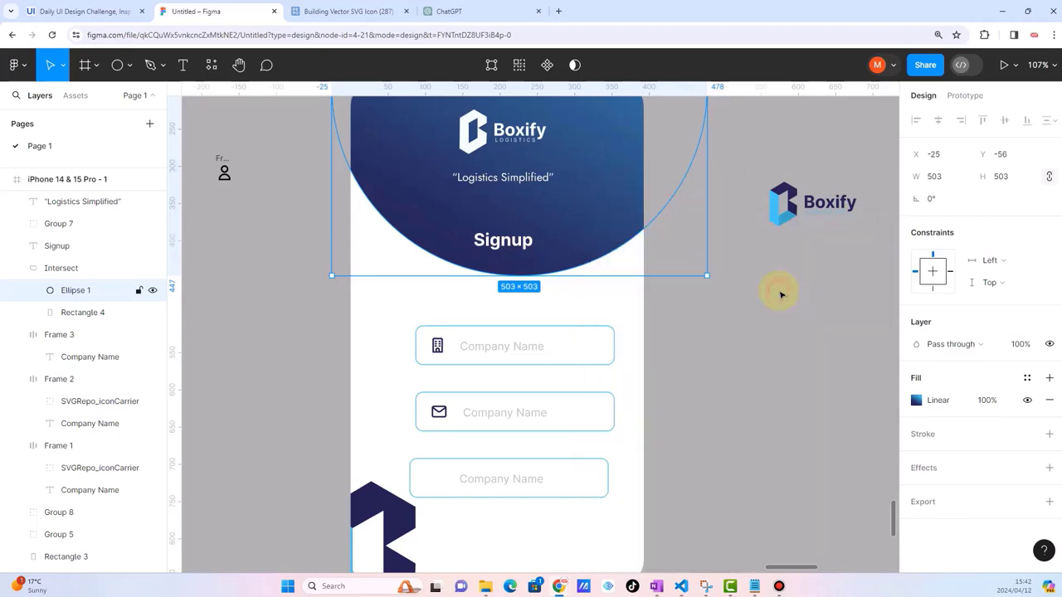
pyautogui.click(602, 474)
pyautogui.rightClick(602, 474)
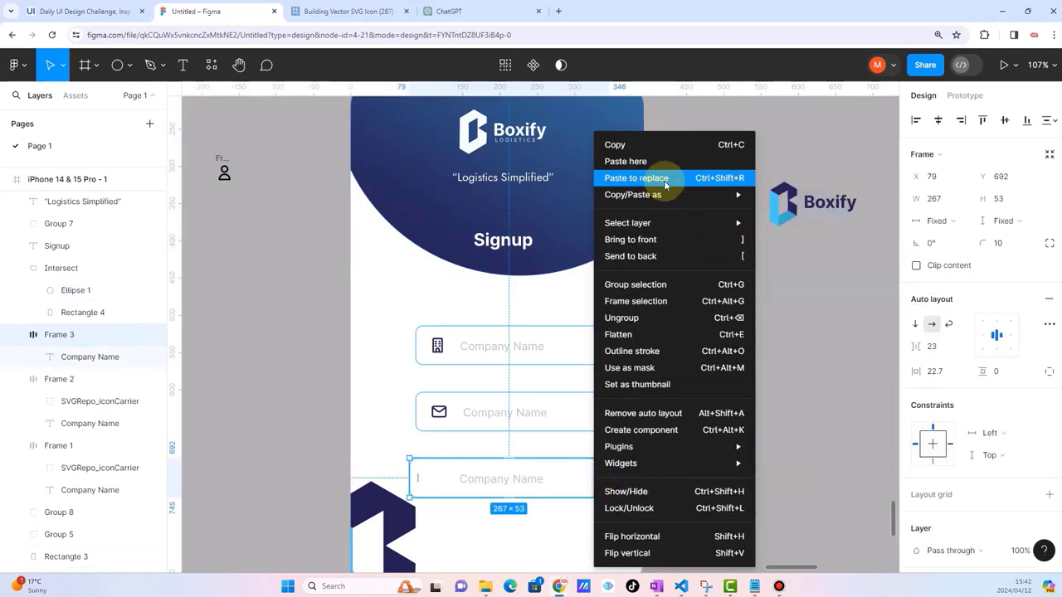
pyautogui.moveTo(633, 194)
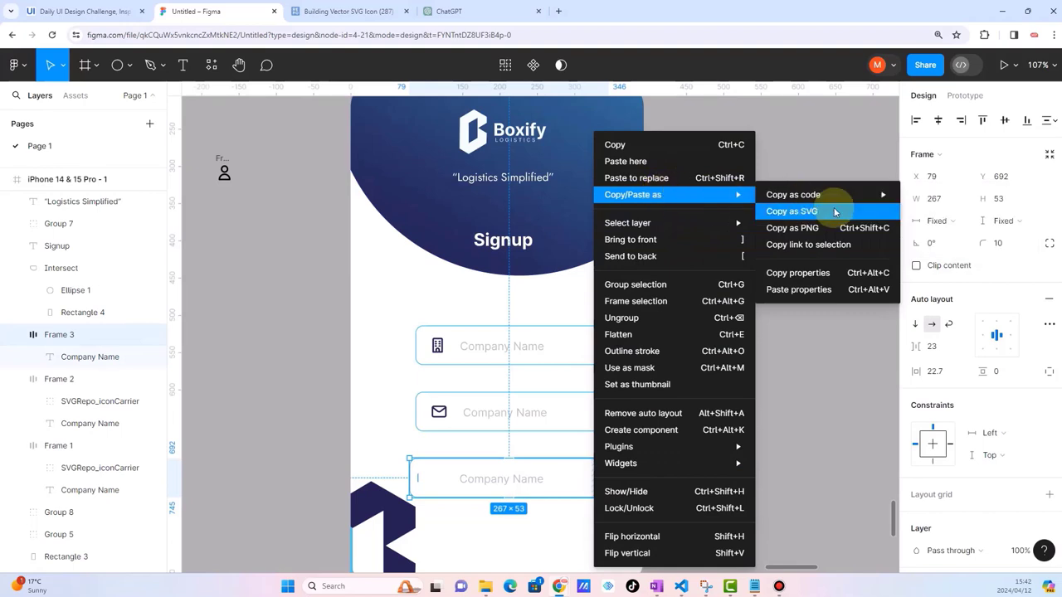
pyautogui.click(795, 289)
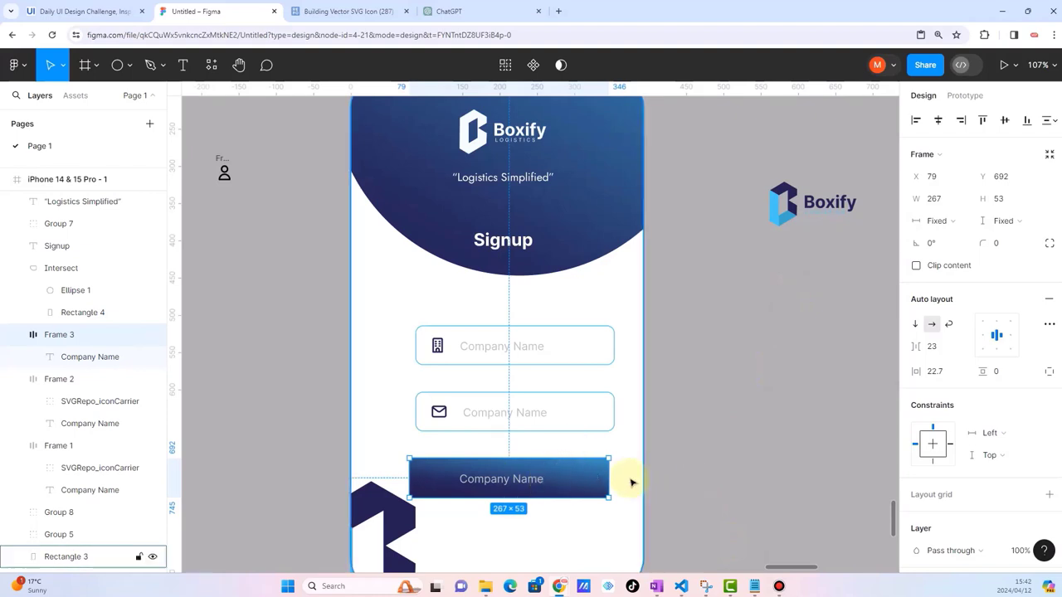
# Step: Narrow the new gradient button to 128 wide
pyautogui.moveTo(592, 477)
pyautogui.mouseDown()
pyautogui.moveTo(502, 479)
pyautogui.moveTo(537, 470)
pyautogui.mouseUp()
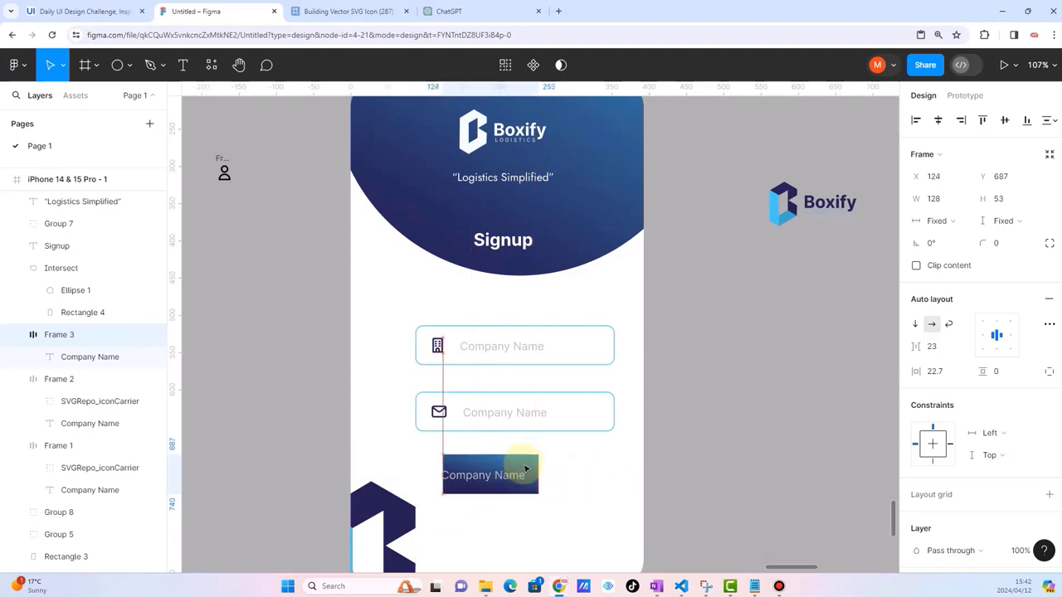
pyautogui.scroll(-5, 561, 474)
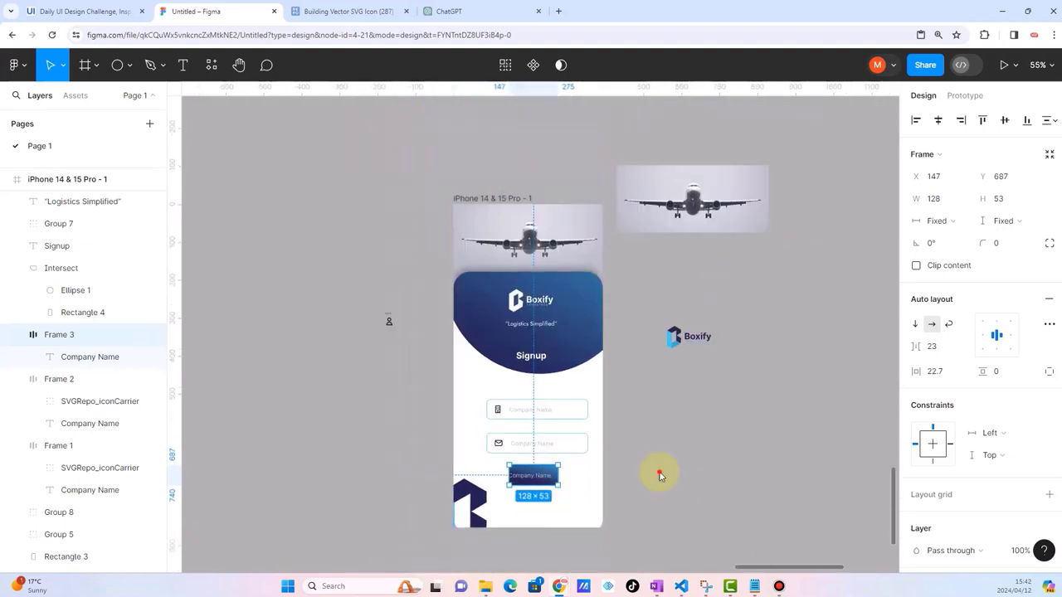
pyautogui.click(659, 472)
pyautogui.scroll(4, 655, 436)
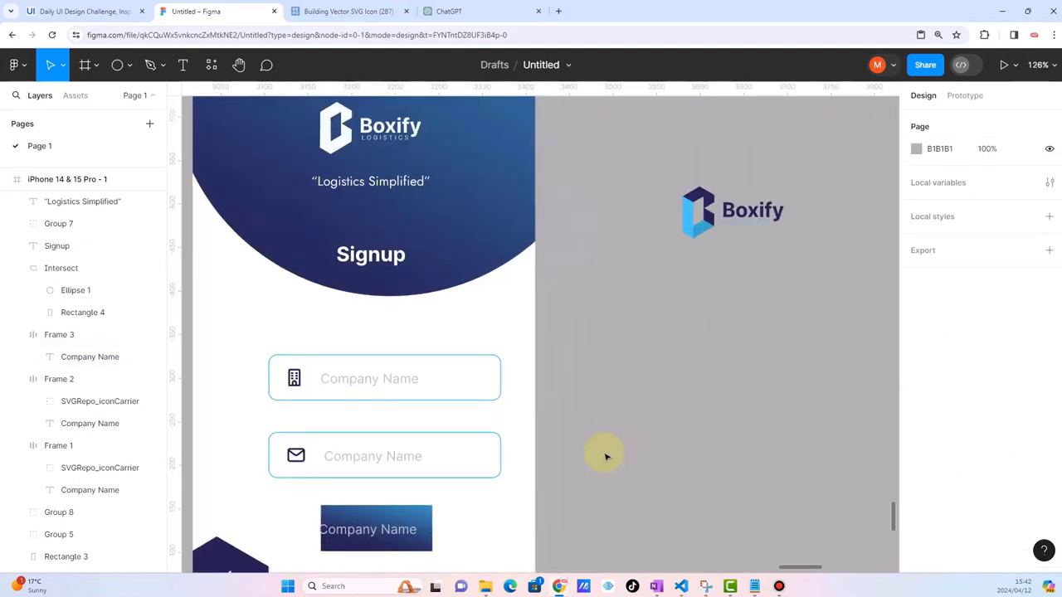
pyautogui.scroll(-2, 606, 457)
pyautogui.scroll(-2, 522, 476)
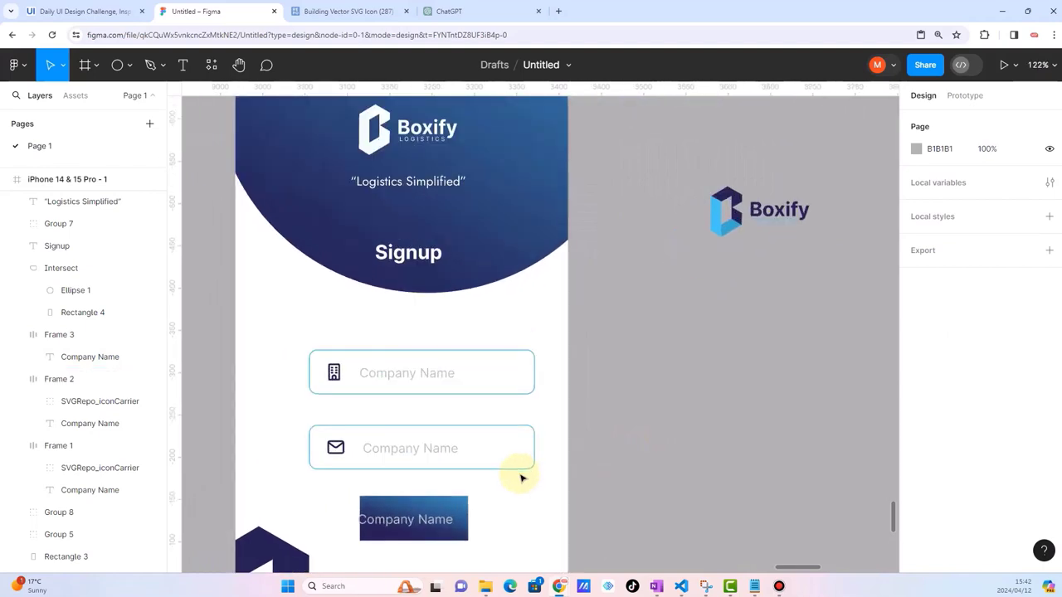
pyautogui.scroll(-2, 467, 494)
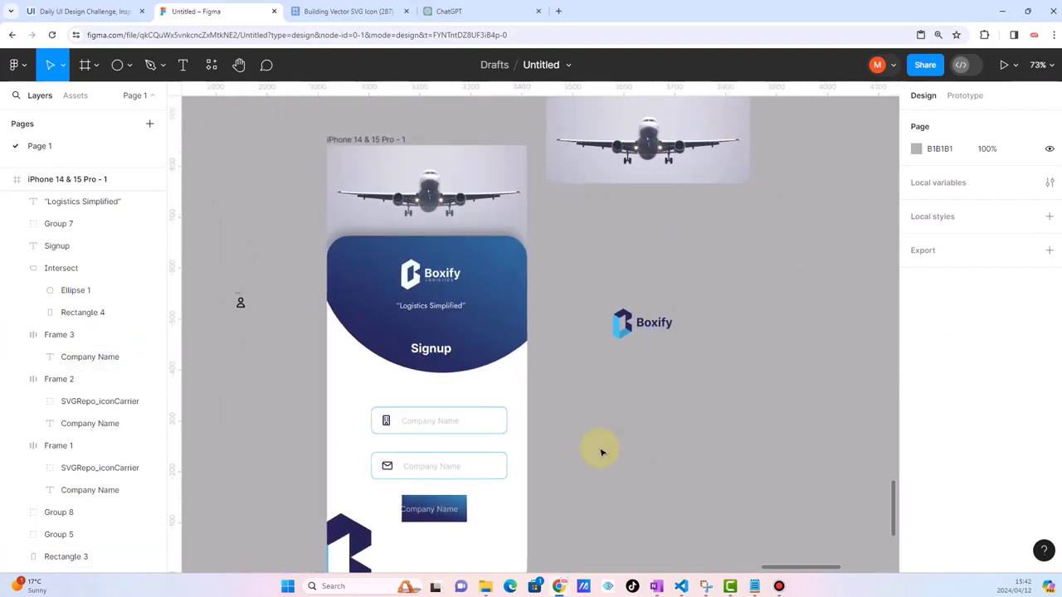
pyautogui.scroll(-2, 602, 452)
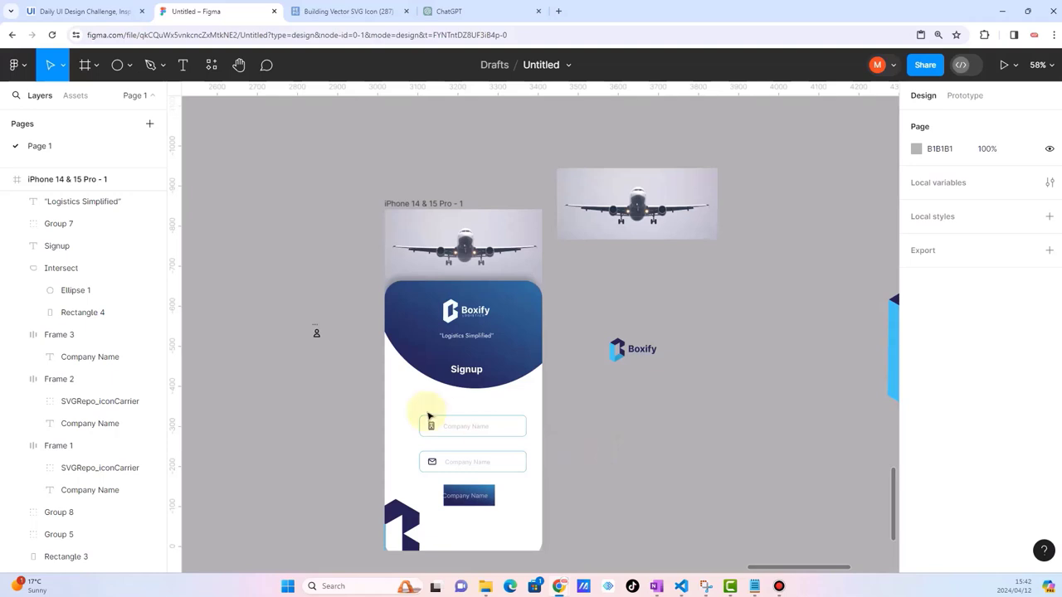
# Step: Recolour the screen's background rectangle light grey DFDFDF, sampled from the airplane photo's sky
pyautogui.click(397, 396)
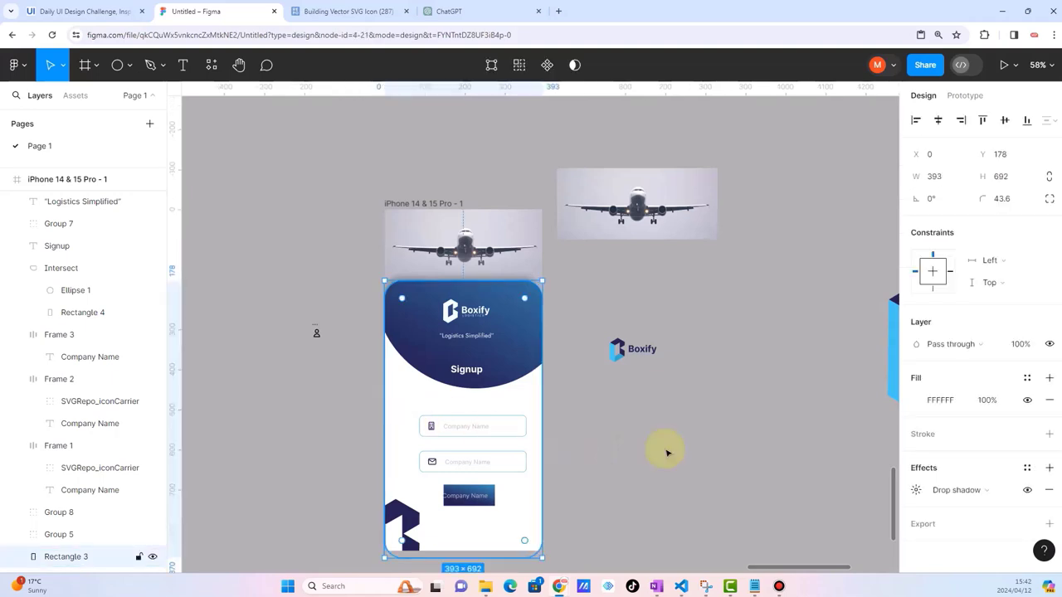
pyautogui.click(915, 401)
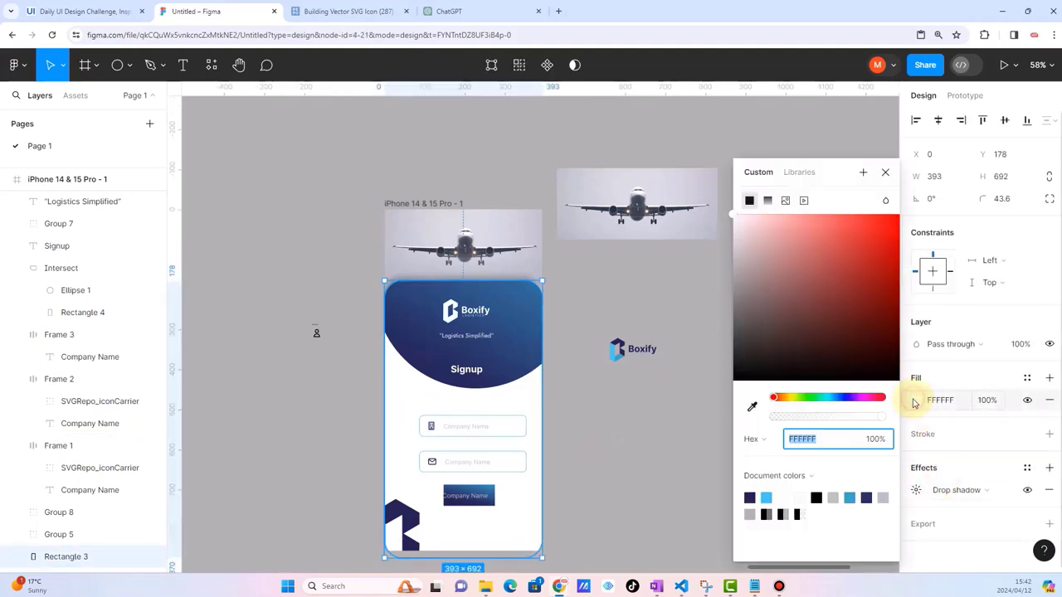
pyautogui.click(751, 406)
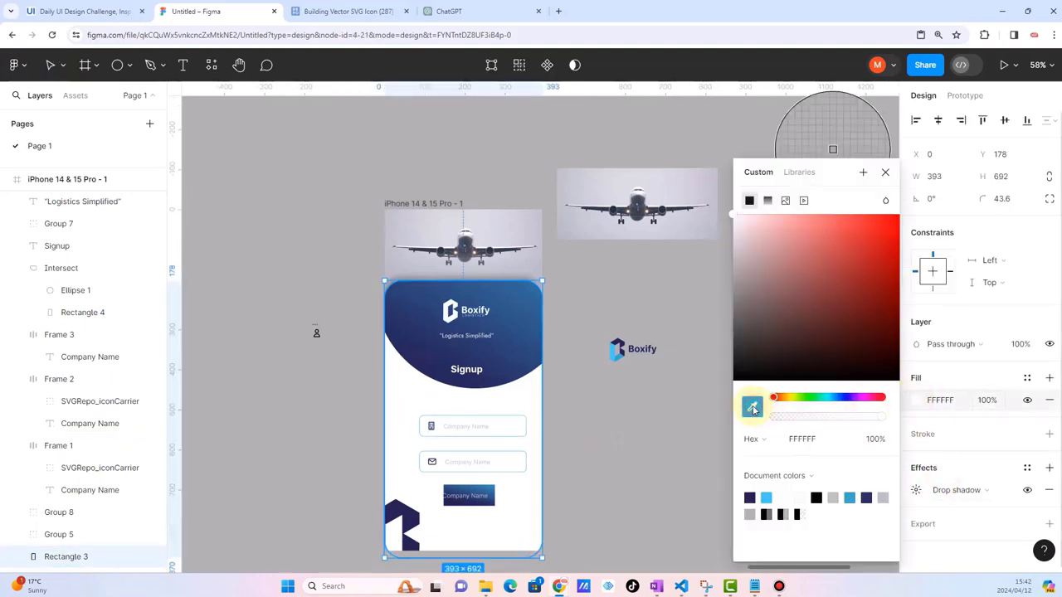
pyautogui.click(483, 226)
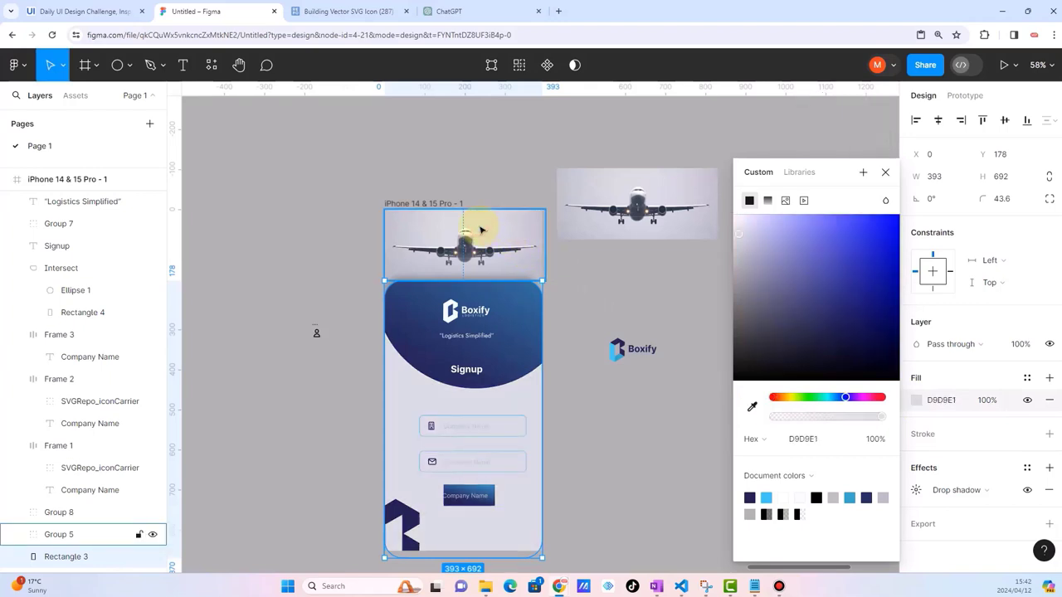
pyautogui.click(752, 407)
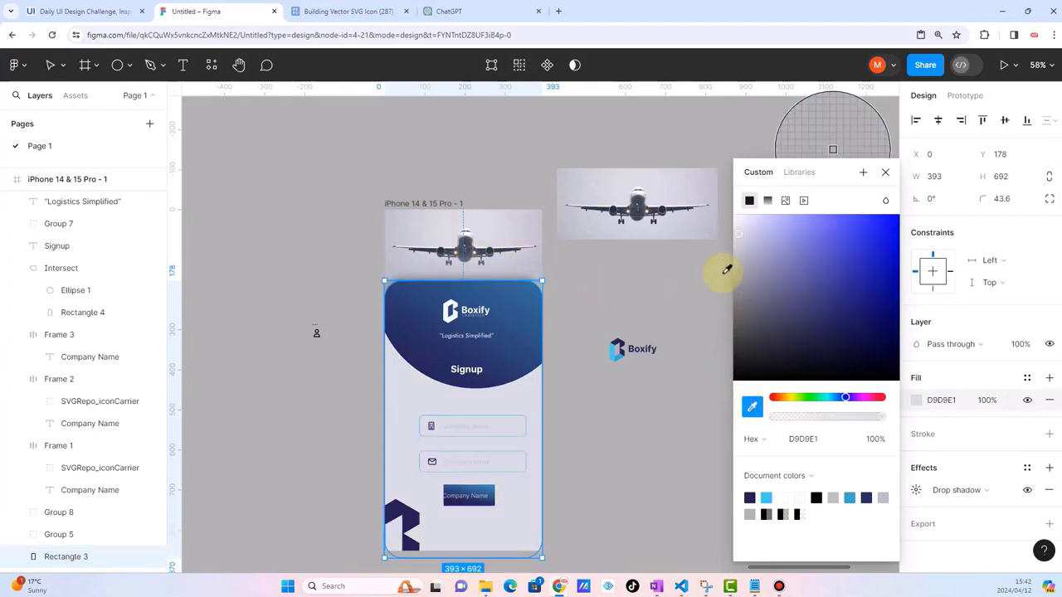
pyautogui.click(740, 237)
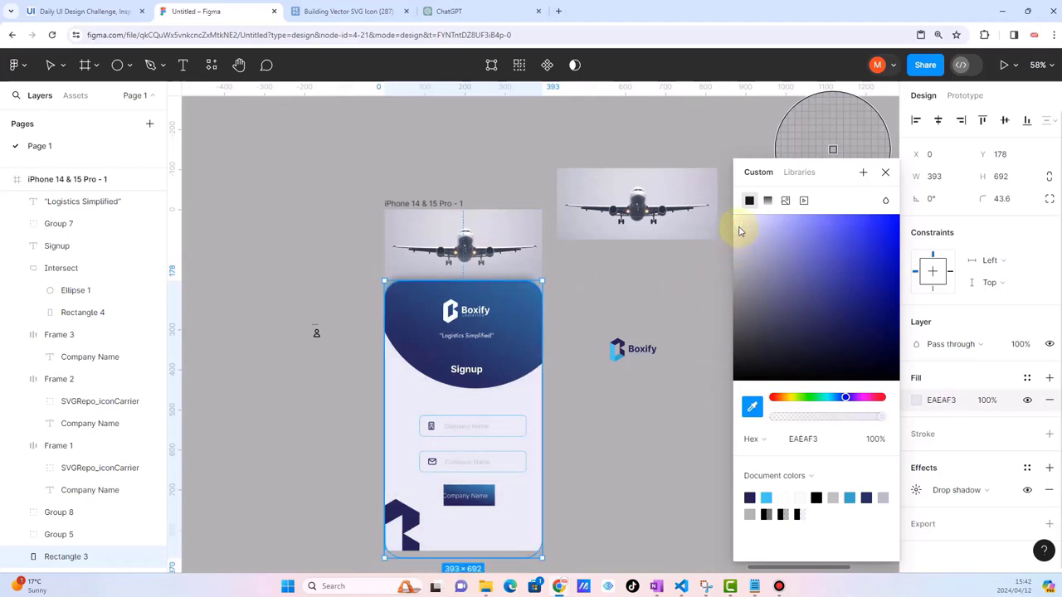
pyautogui.moveTo(740, 232); pyautogui.dragTo(736, 234)
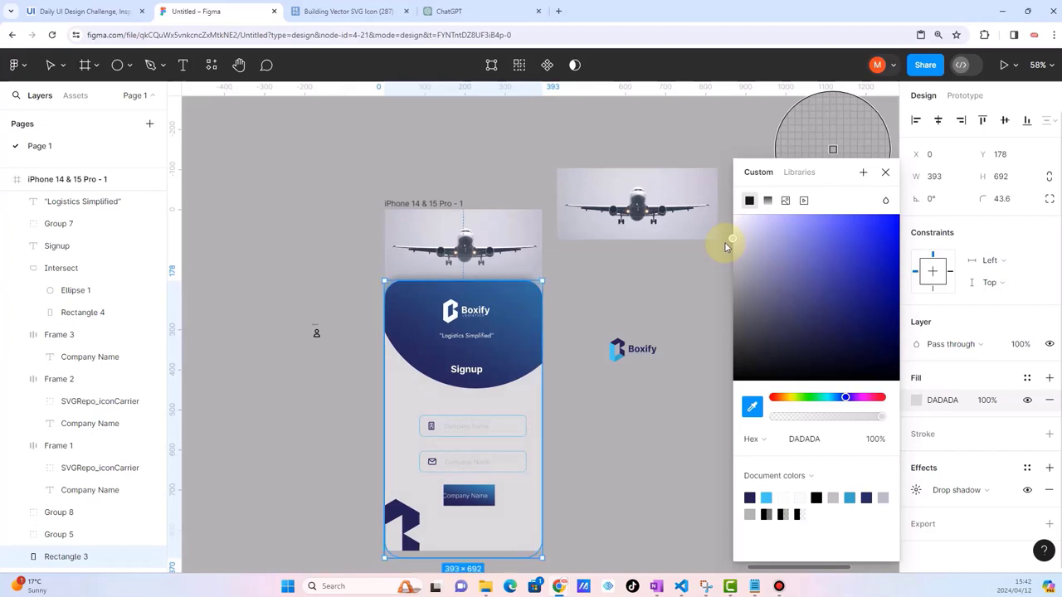
pyautogui.moveTo(725, 244)
pyautogui.mouseDown()
pyautogui.moveTo(705, 350)
pyautogui.moveTo(709, 234)
pyautogui.mouseUp()
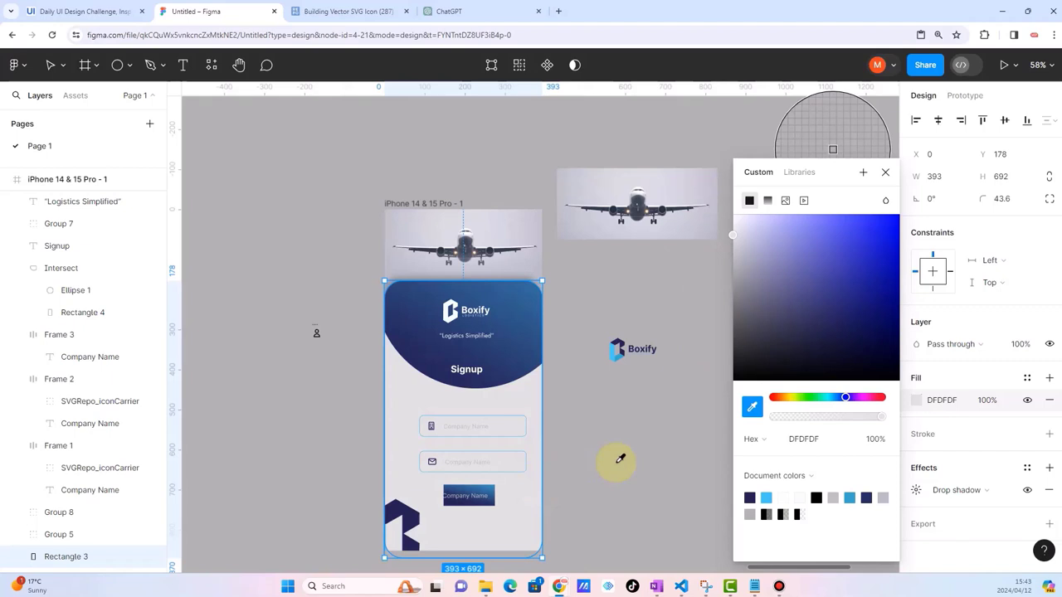
pyautogui.click(50, 65)
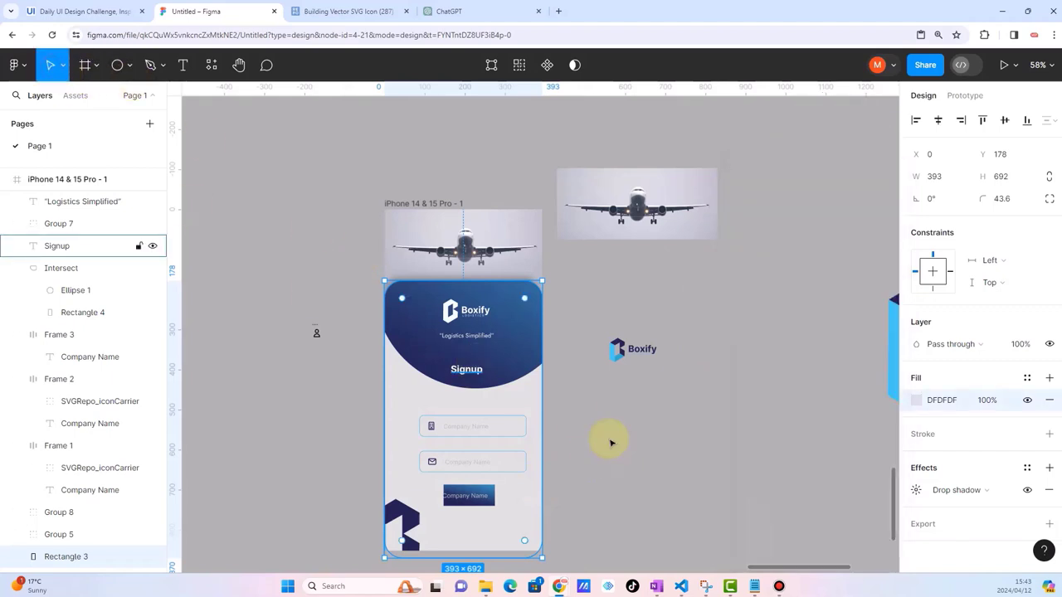
pyautogui.click(589, 392)
pyautogui.scroll(3, 591, 395)
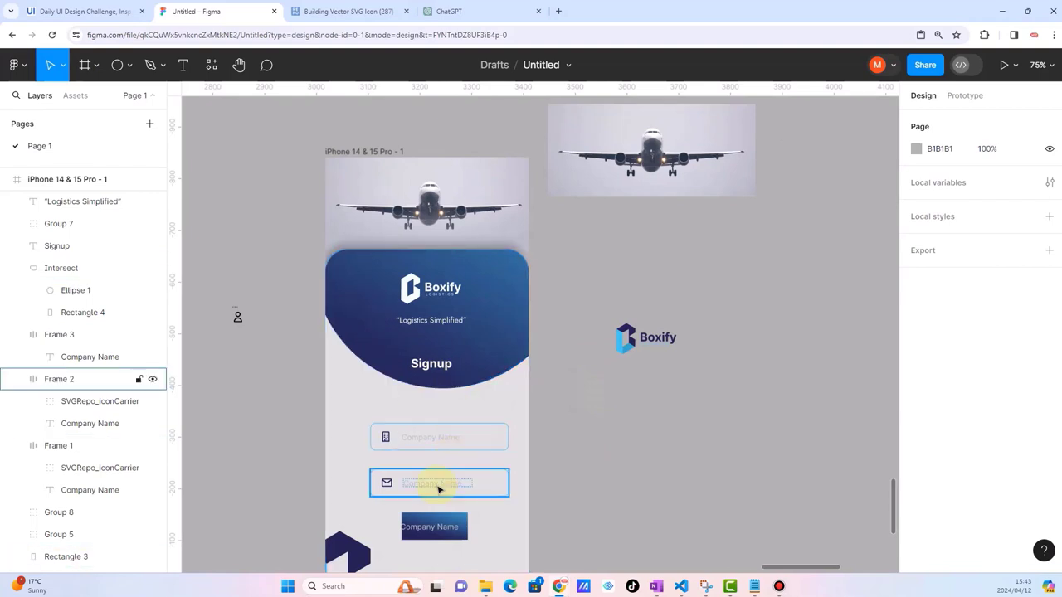
# Step: Change the blue button's label from Company Name to Signup
pyautogui.scroll(3, 439, 489)
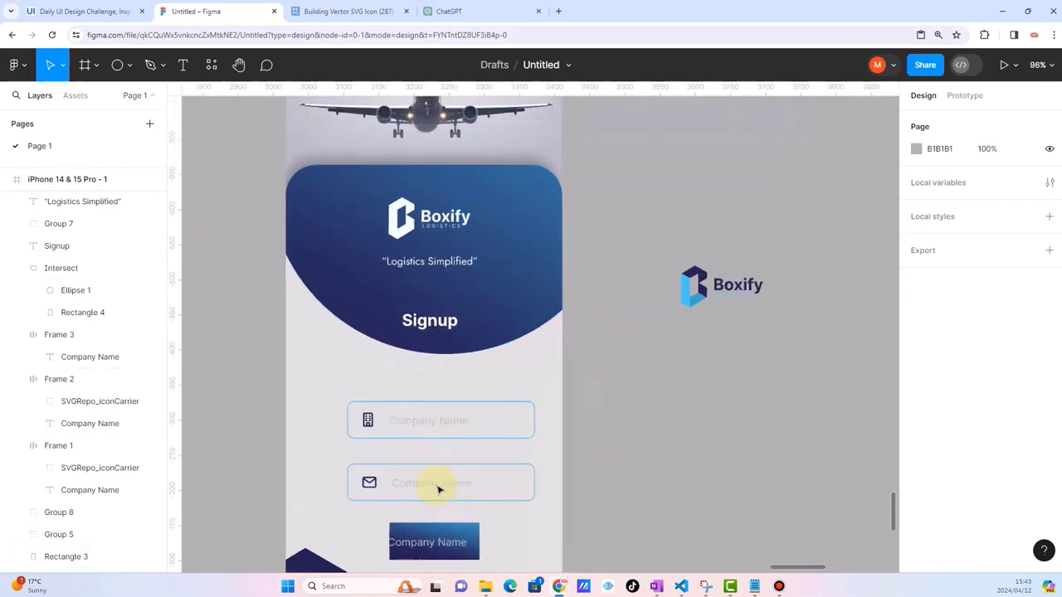
pyautogui.click(495, 416)
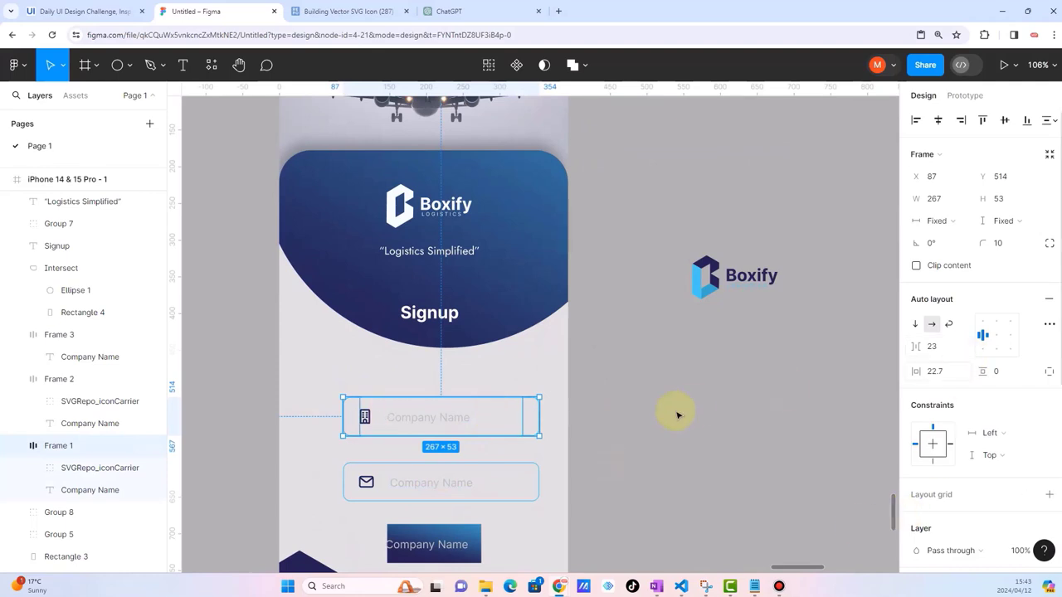
pyautogui.scroll(-4, 677, 415)
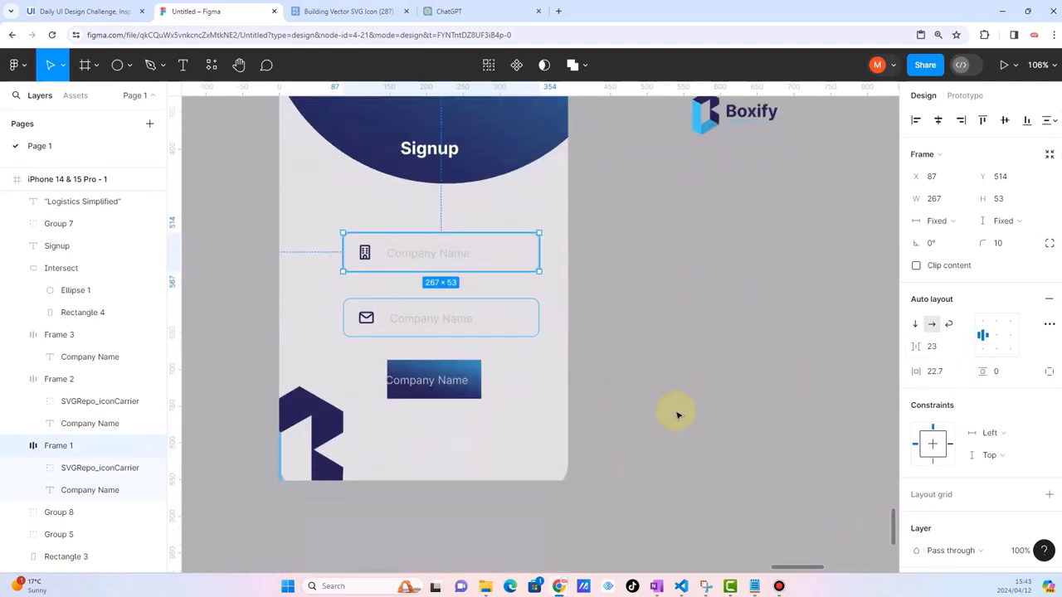
pyautogui.scroll(5, 434, 419)
pyautogui.doubleClick(427, 424)
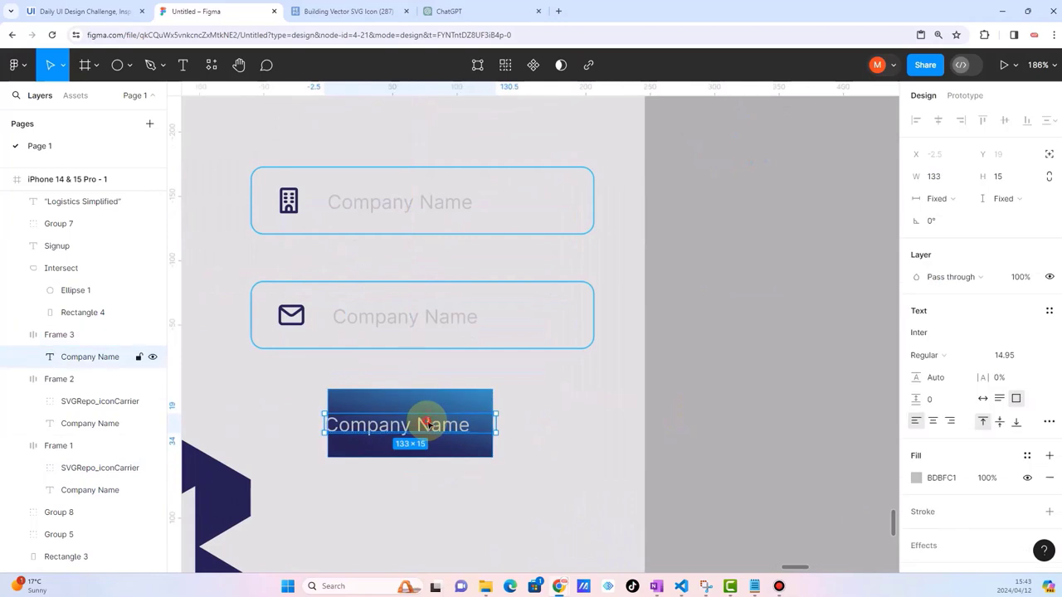
pyautogui.doubleClick(428, 423)
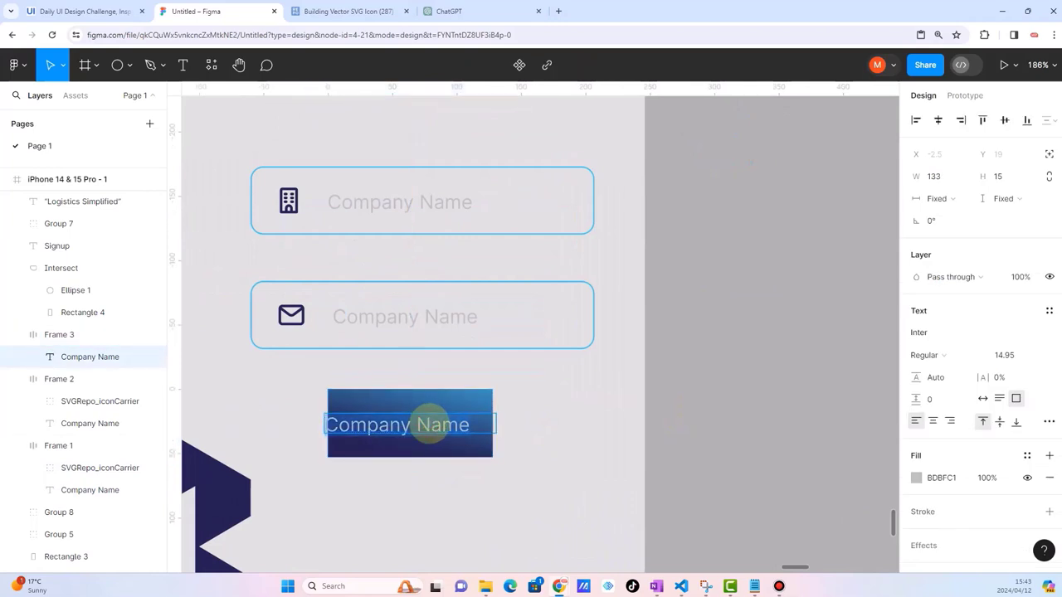
pyautogui.write('Signup')
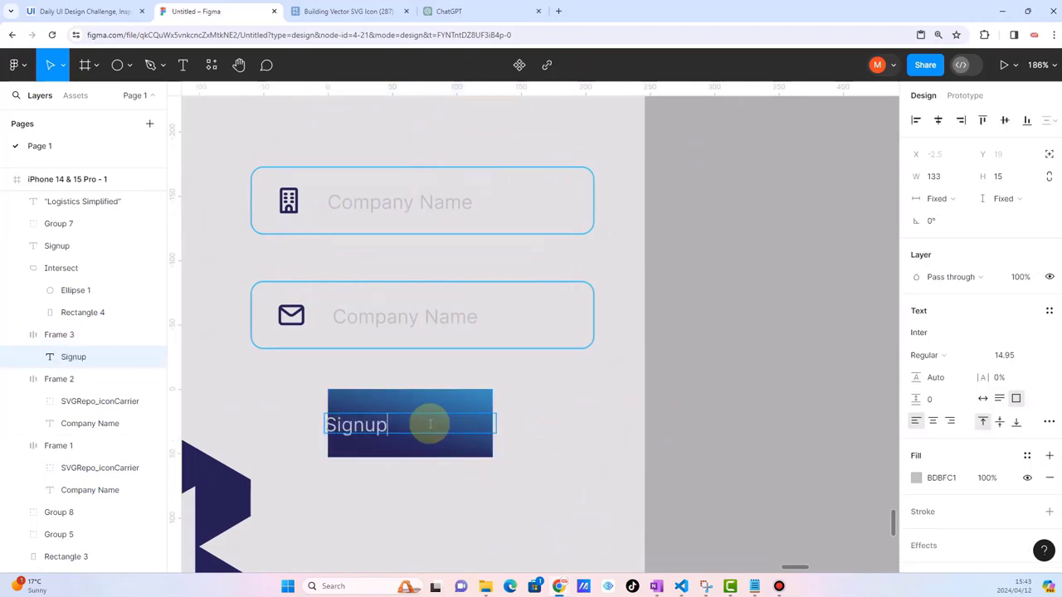
pyautogui.press('Escape')
pyautogui.press('Escape')
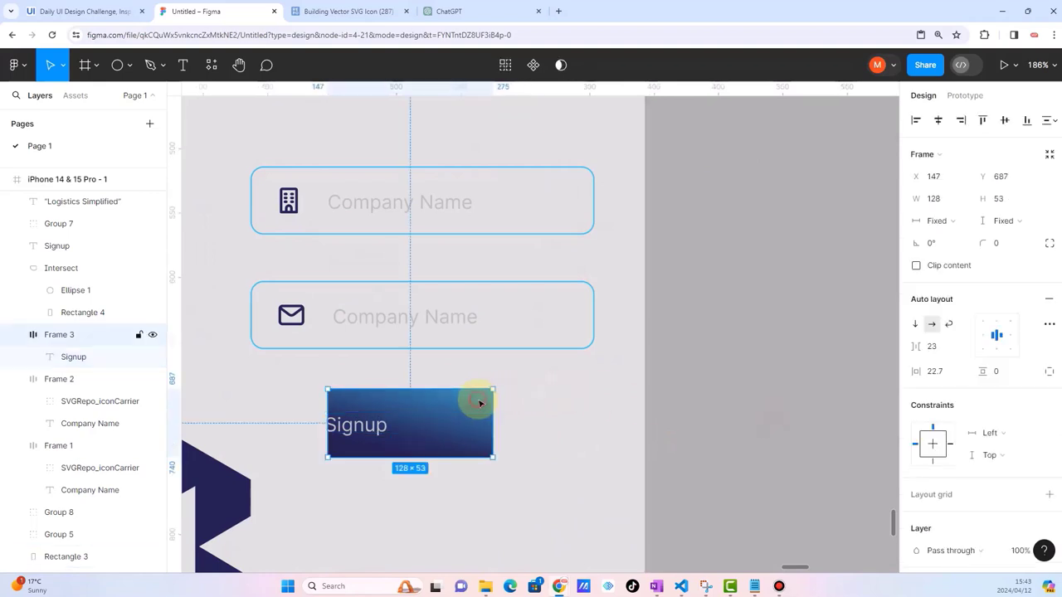
# Step: Narrow the centred Signup text box to 51 px and colour it white FFFFFF
pyautogui.click(375, 430)
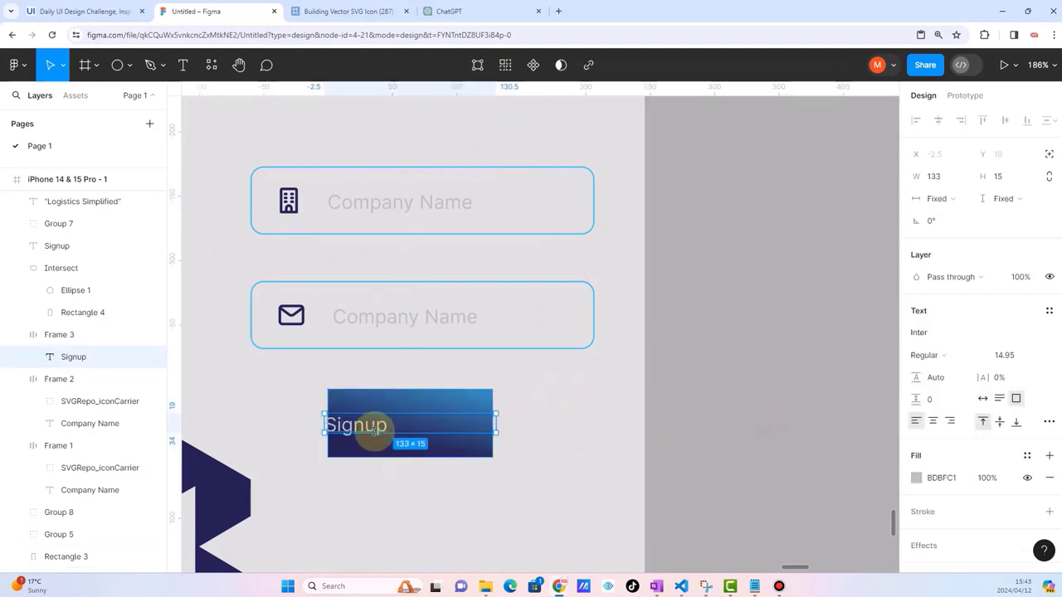
pyautogui.doubleClick(494, 427)
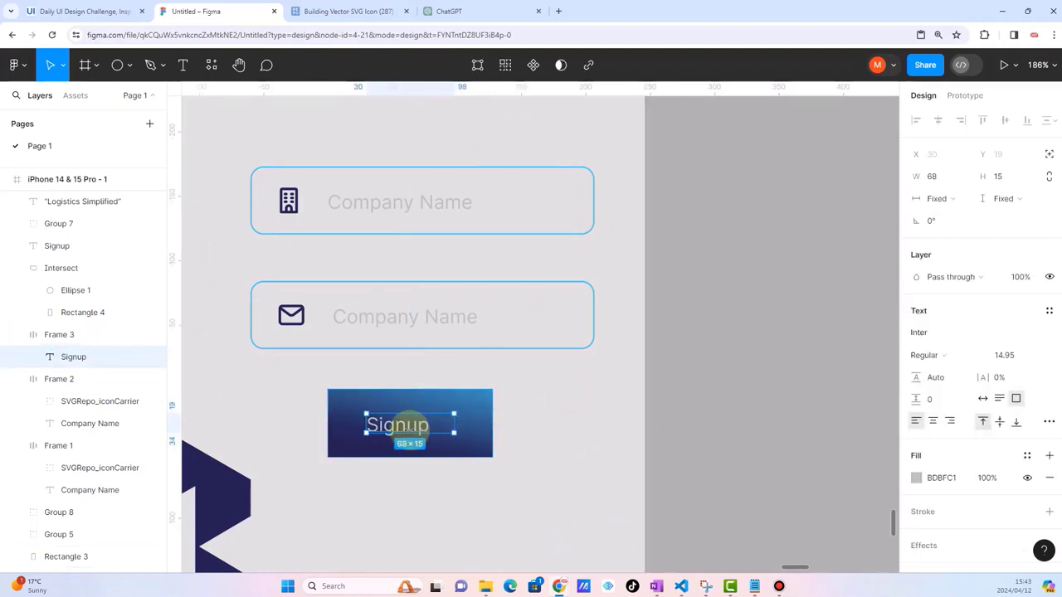
pyautogui.moveTo(413, 426); pyautogui.dragTo(386, 430)
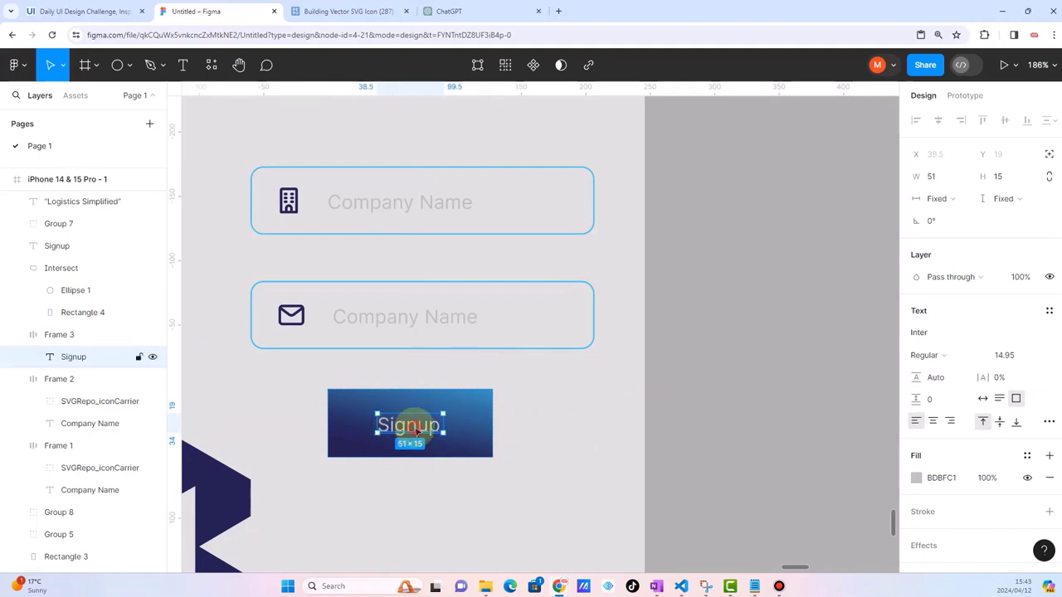
pyautogui.click(916, 477)
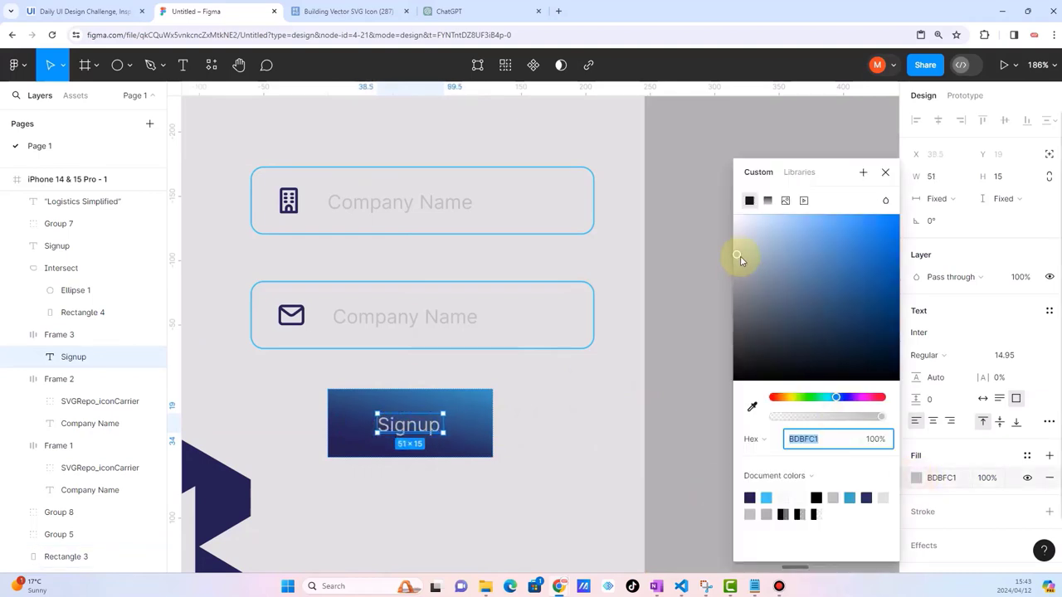
pyautogui.moveTo(738, 256); pyautogui.dragTo(697, 231)
pyautogui.click(659, 298)
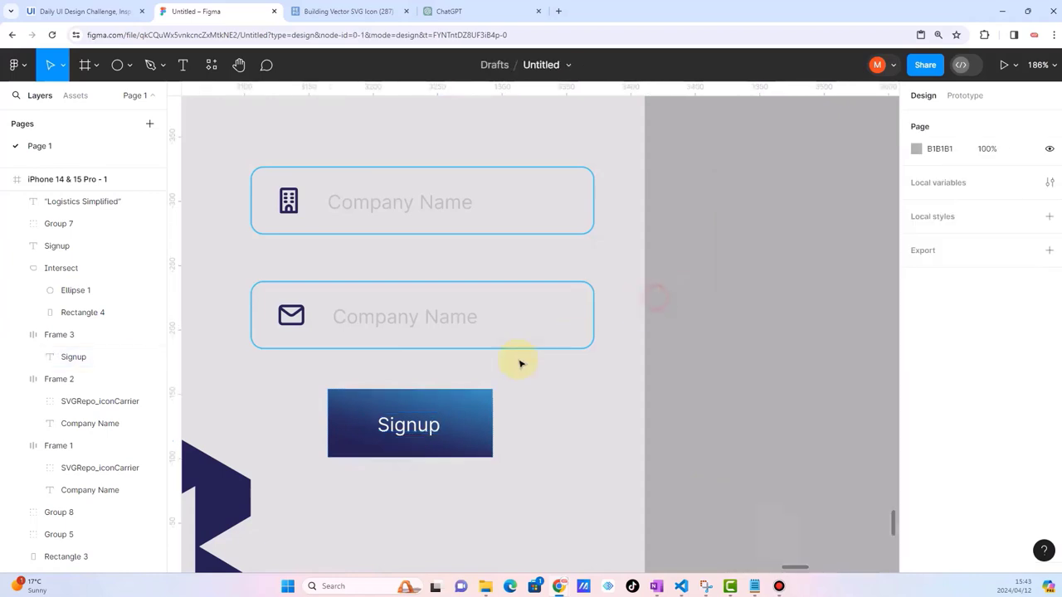
# Step: Round the Signup button's corners to a radius of 20
pyautogui.click(467, 388)
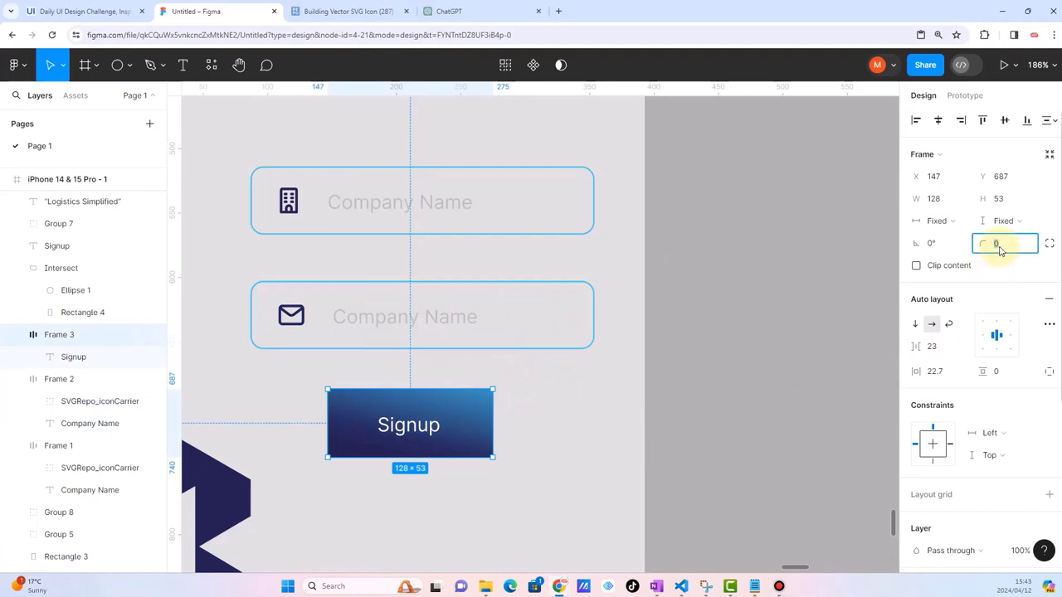
pyautogui.write('20')
pyautogui.press('Return')
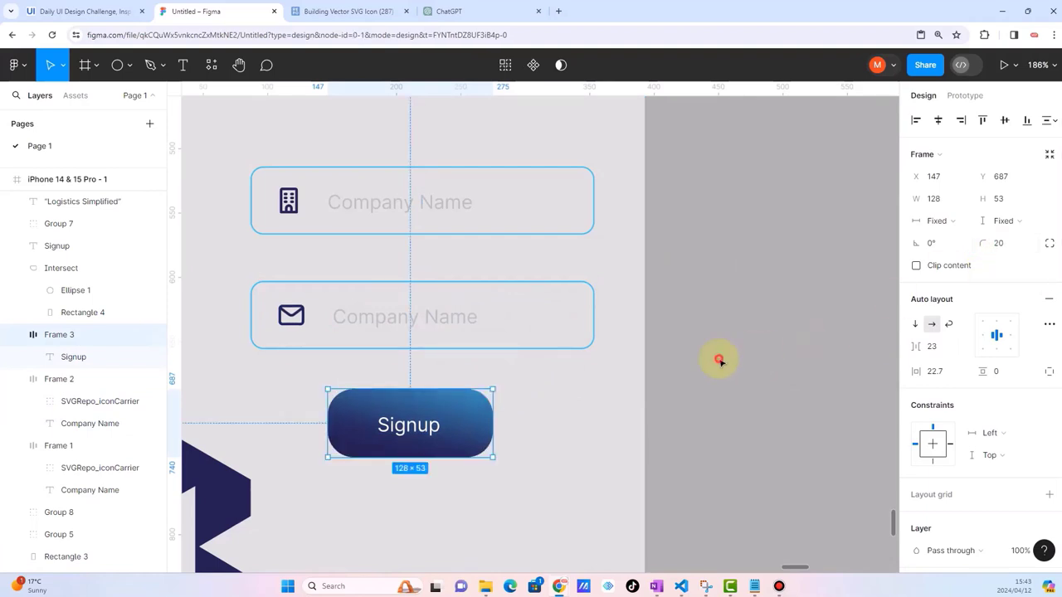
pyautogui.click(719, 360)
pyautogui.scroll(-5, 552, 415)
pyautogui.scroll(-3, 573, 390)
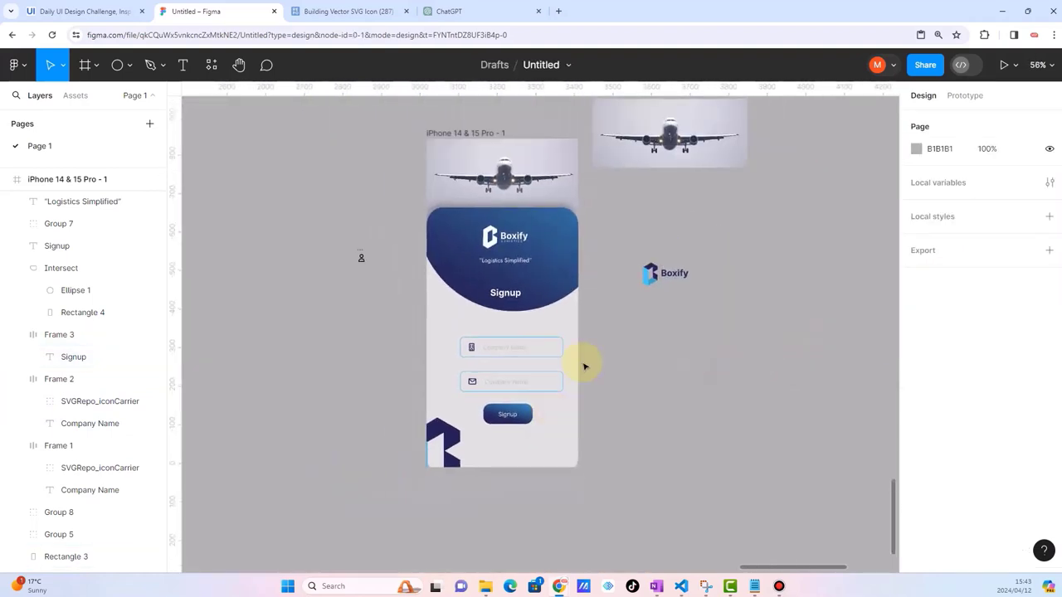
pyautogui.scroll(3, 604, 360)
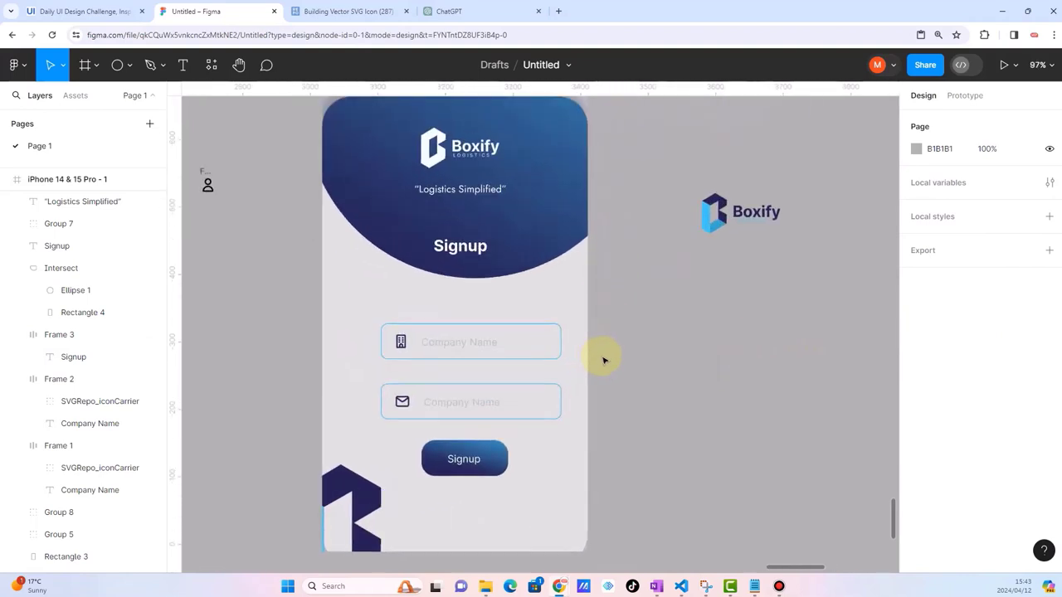
pyautogui.scroll(2, 604, 360)
# Step: Centre the button under the two input fields and nudge the group up slightly
pyautogui.click(394, 462)
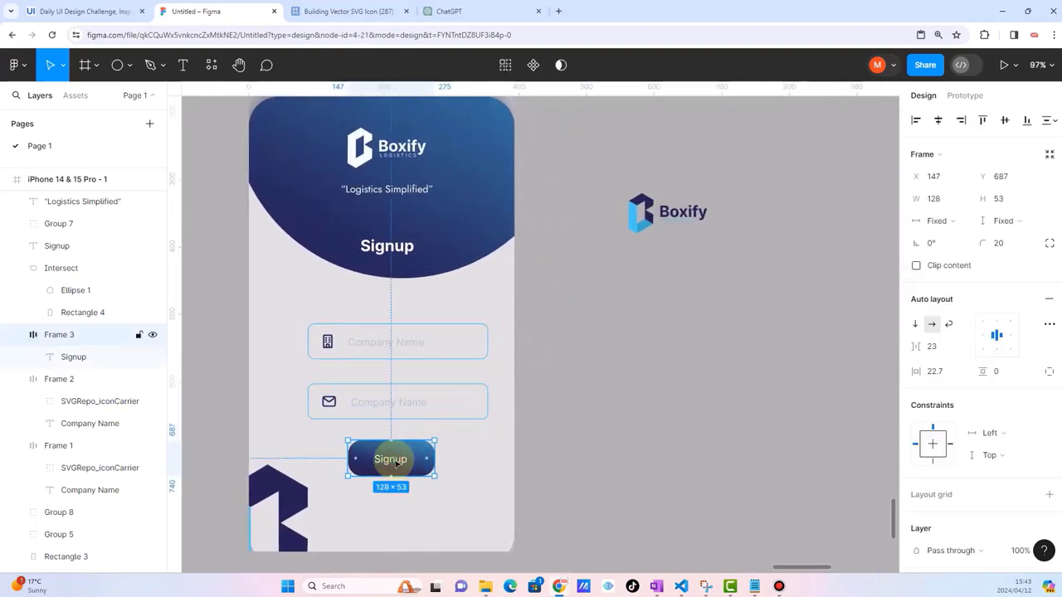
pyautogui.keyDown('shift'); pyautogui.click(403, 404); pyautogui.keyUp('shift')
pyautogui.keyDown('shift'); pyautogui.click(405, 339); pyautogui.keyUp('shift')
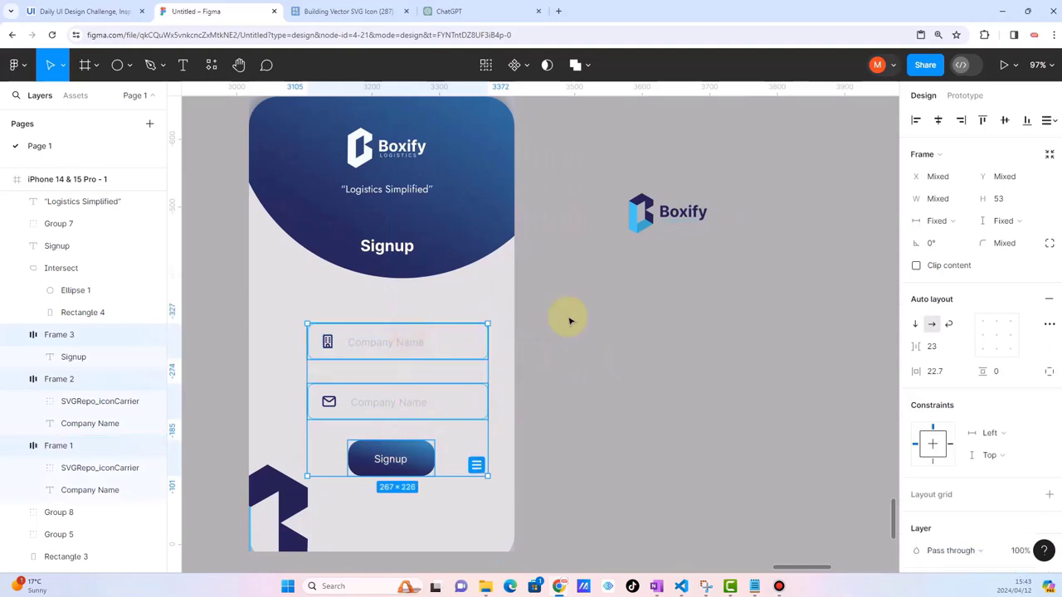
pyautogui.click(938, 120)
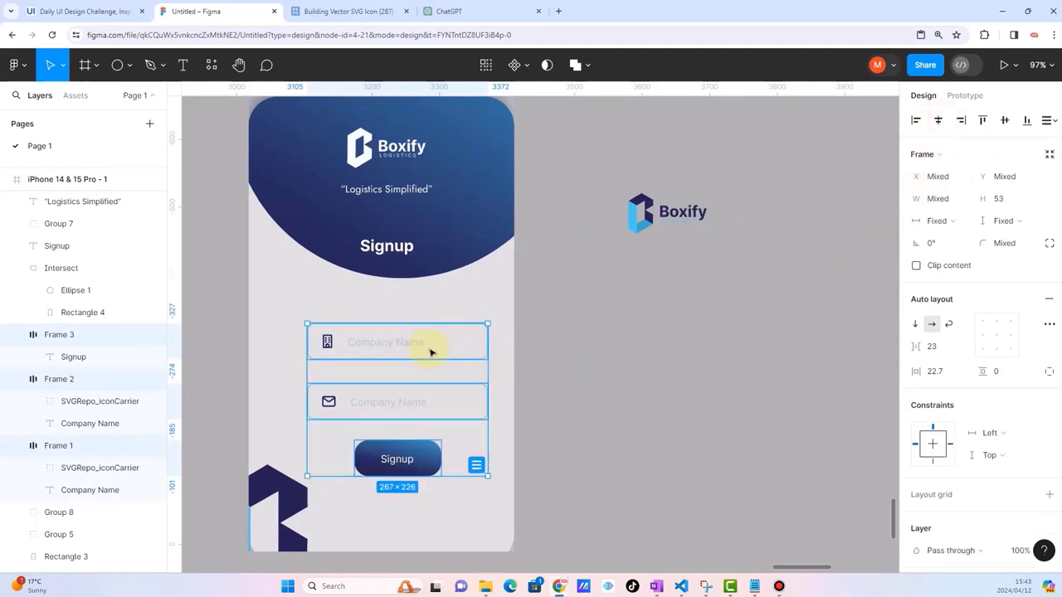
pyautogui.moveTo(416, 350); pyautogui.dragTo(415, 346)
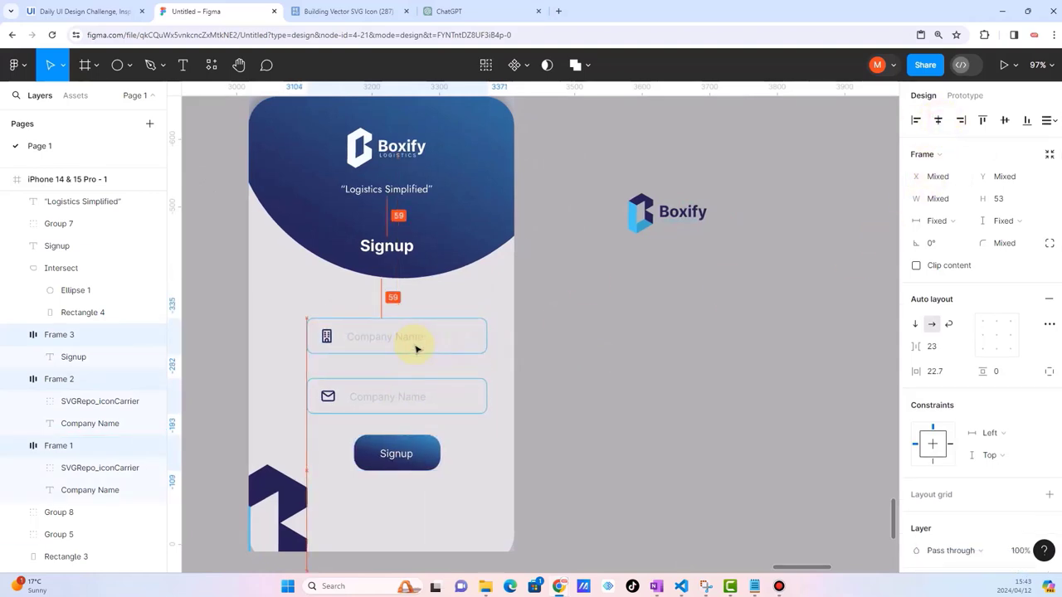
pyautogui.click(635, 418)
pyautogui.scroll(-5, 472, 455)
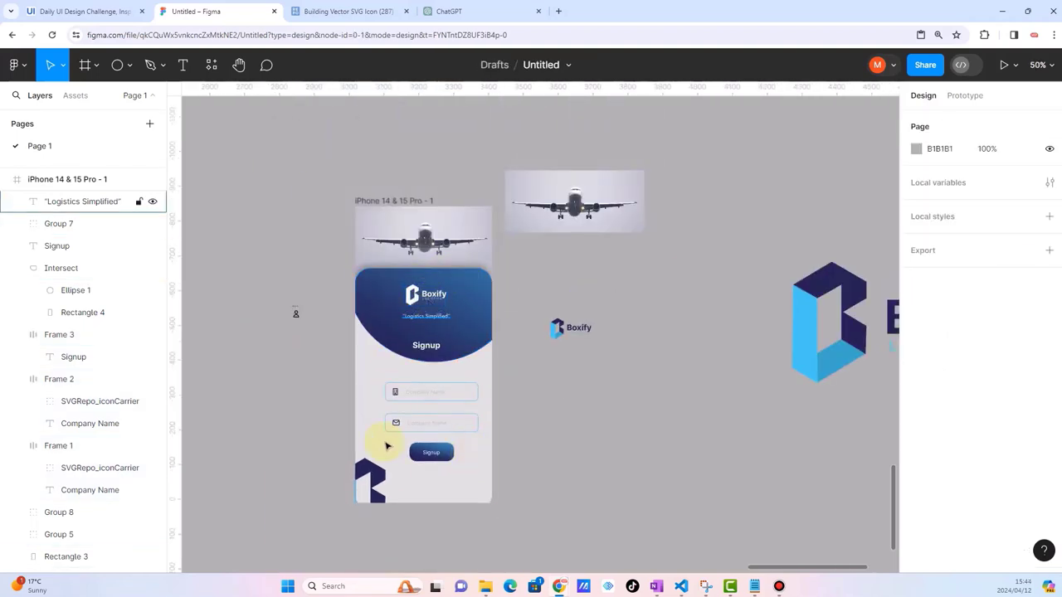
# Step: Delete the B logo (Group 8) from the screen's bottom-left corner
pyautogui.click(379, 476)
pyautogui.moveTo(379, 476); pyautogui.dragTo(390, 471)
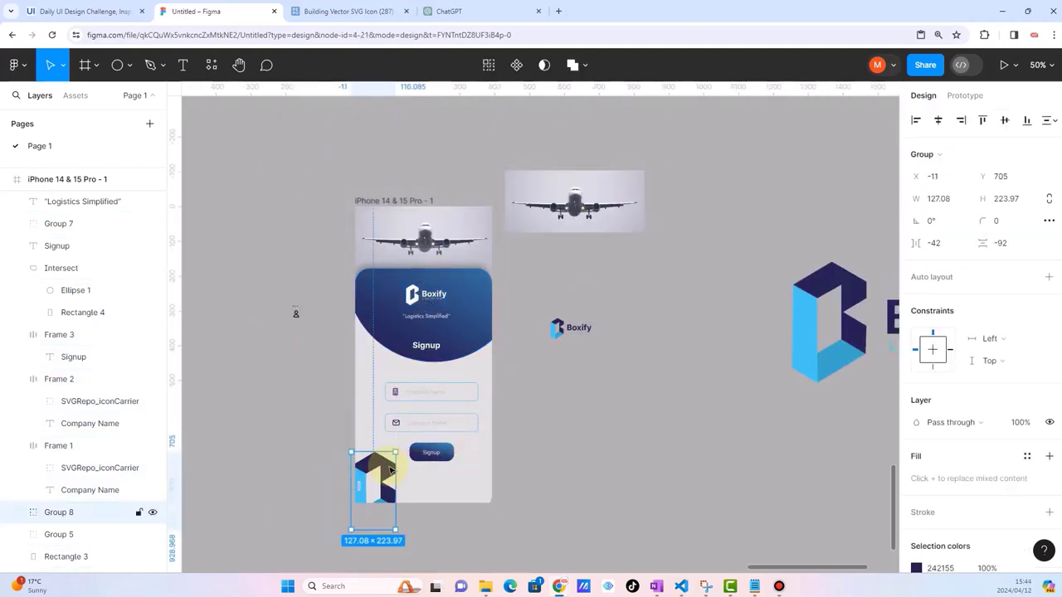
pyautogui.click(605, 504)
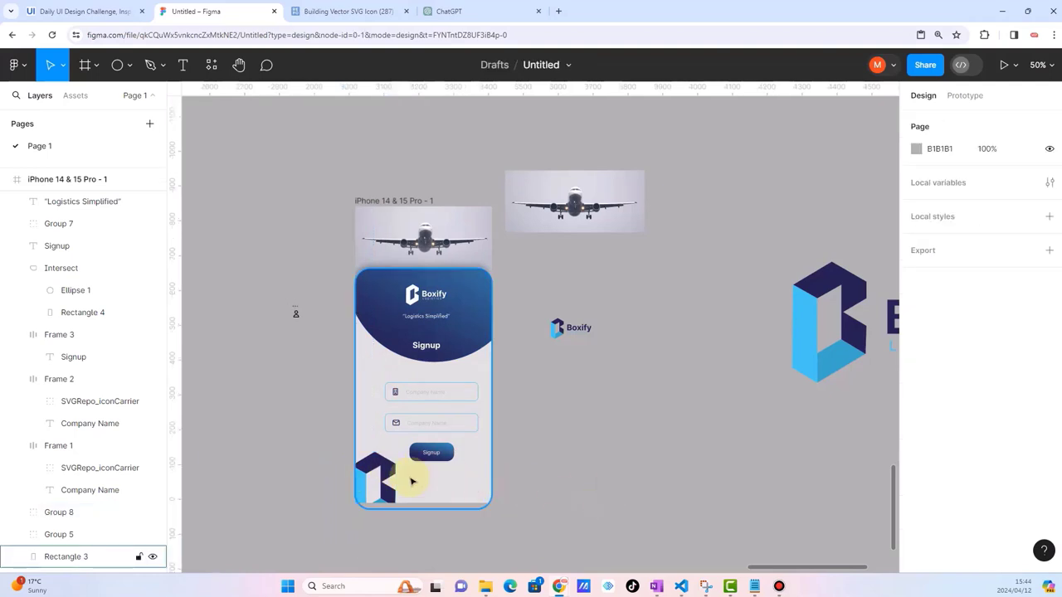
pyautogui.keyDown('ctrl'); pyautogui.scroll(5, 412, 481); pyautogui.keyUp('ctrl')
pyautogui.click(368, 462)
pyautogui.press('Delete')
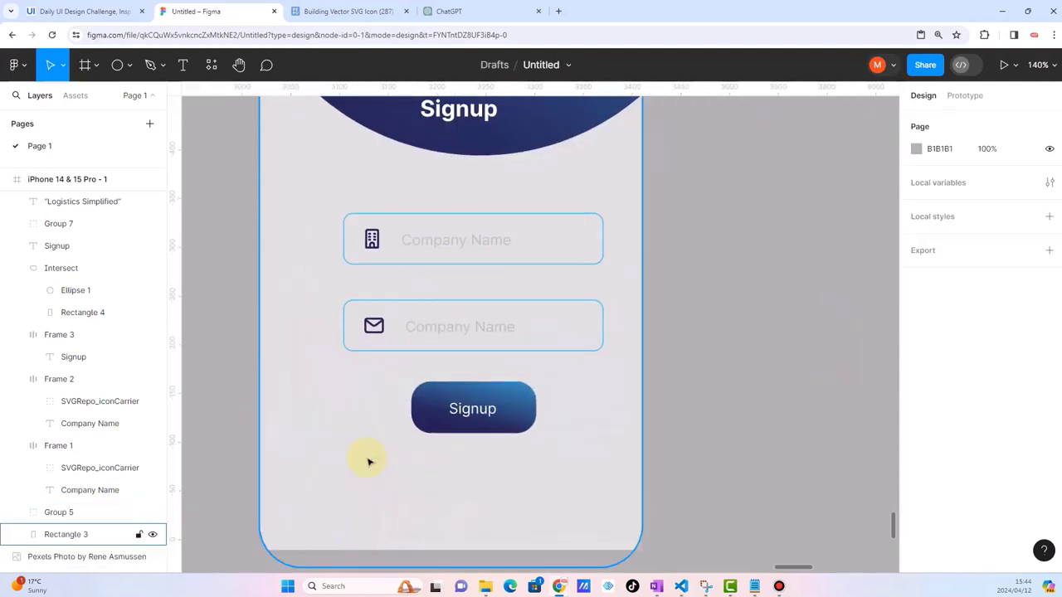
pyautogui.keyDown('ctrl'); pyautogui.scroll(-3, 368, 462); pyautogui.keyUp('ctrl')
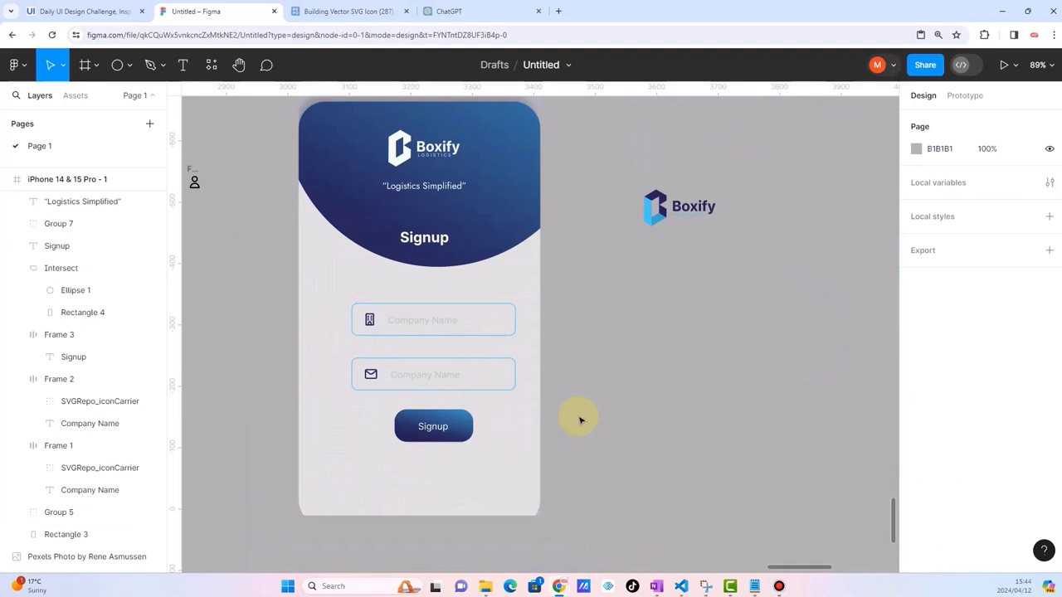
pyautogui.scroll(2, 580, 420)
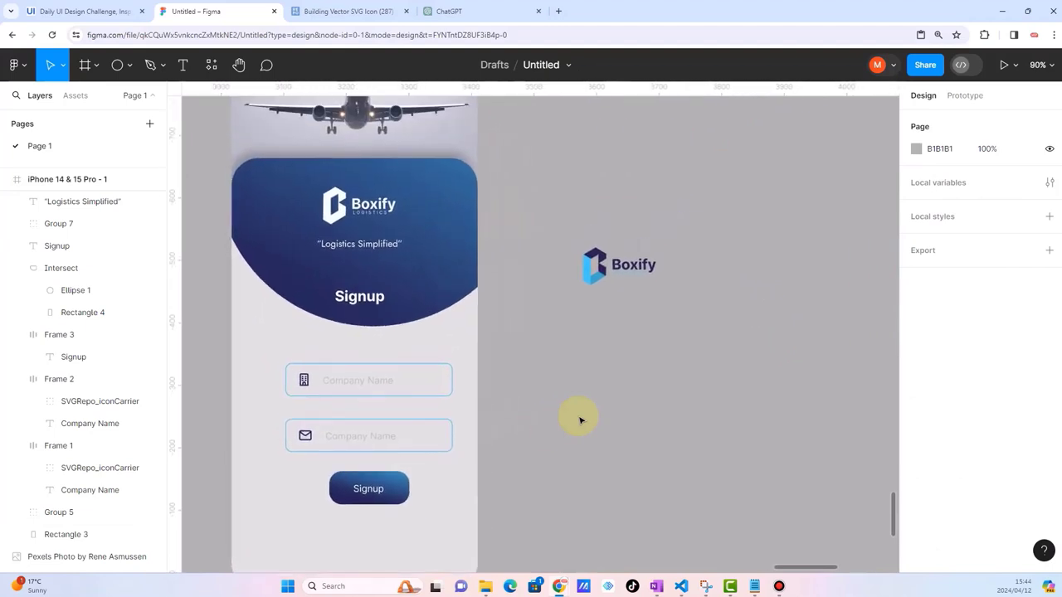
pyautogui.scroll(1, 581, 421)
pyautogui.keyDown('ctrl'); pyautogui.scroll(-3, 581, 420); pyautogui.keyUp('ctrl')
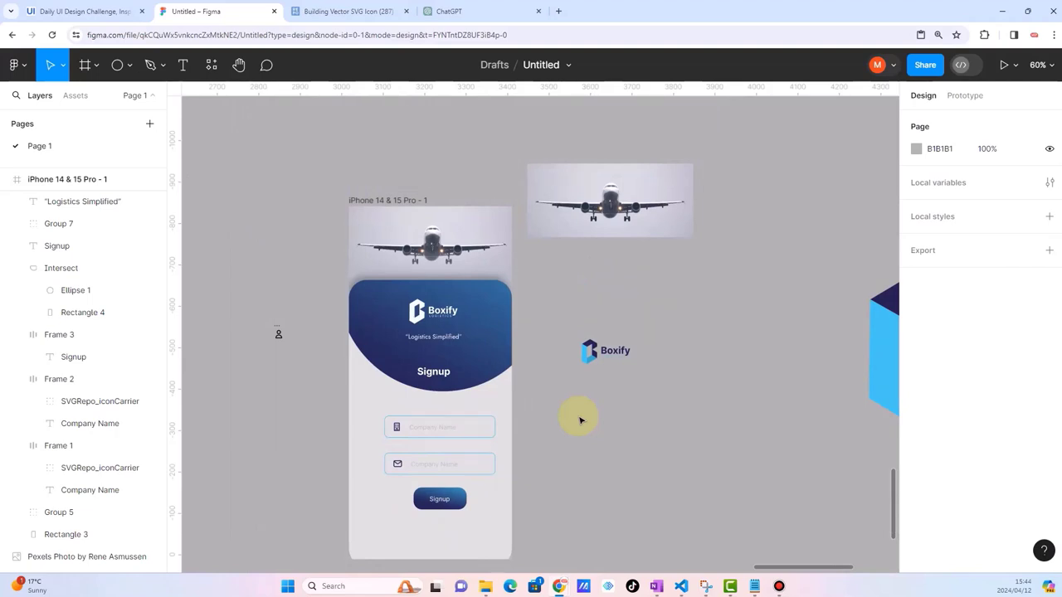
pyautogui.keyDown('ctrl'); pyautogui.scroll(-2, 581, 421); pyautogui.keyUp('ctrl')
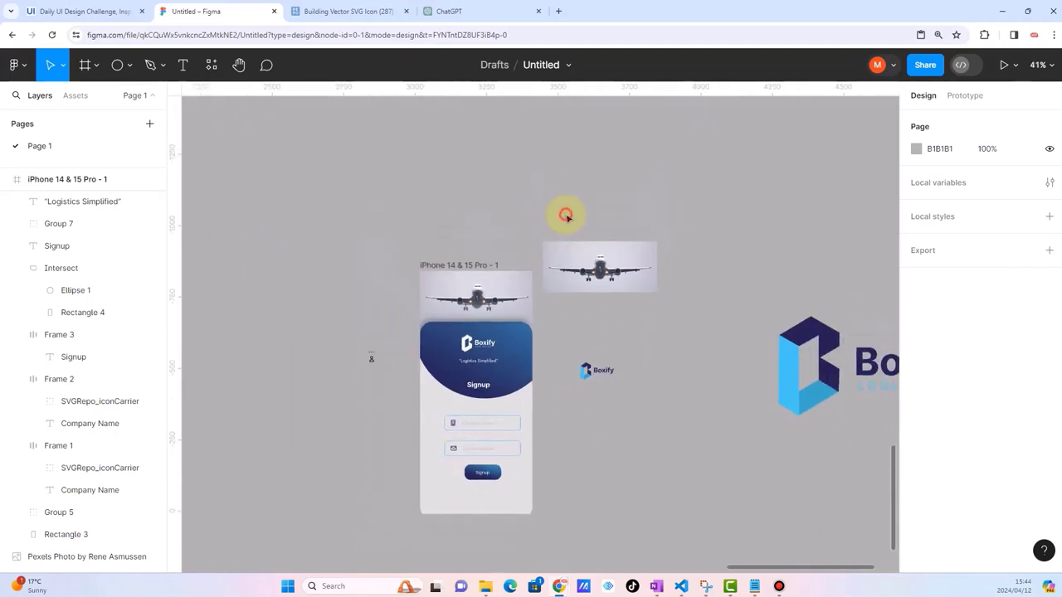
# Step: Move the spare airplane image and small Boxify logo together to the canvas's left
pyautogui.moveTo(564, 213); pyautogui.dragTo(638, 444)
pyautogui.moveTo(614, 268); pyautogui.dragTo(304, 210)
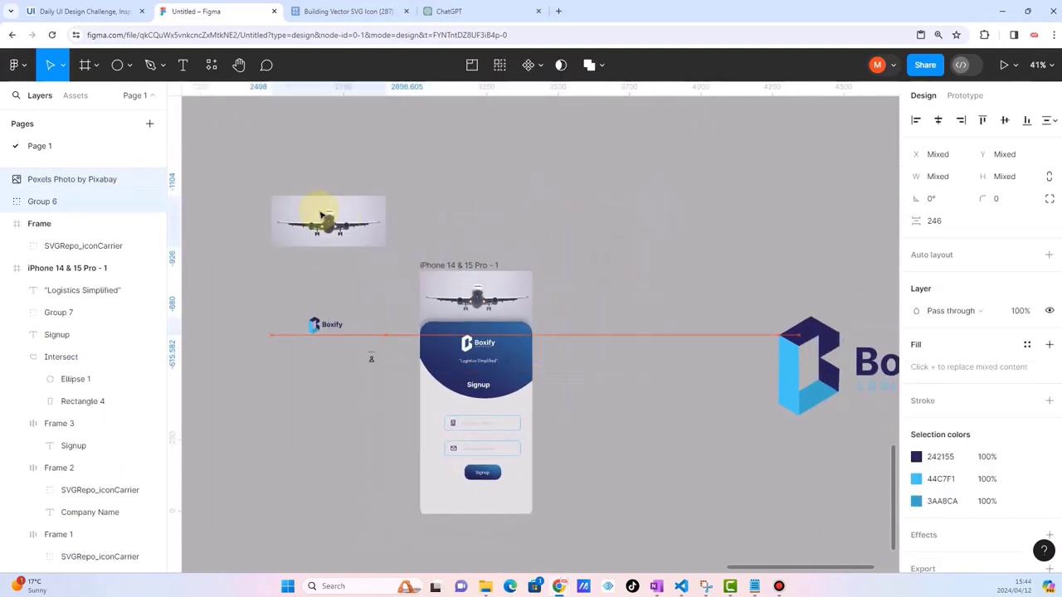
pyautogui.keyDown('ctrl'); pyautogui.scroll(2, 584, 403); pyautogui.keyUp('ctrl')
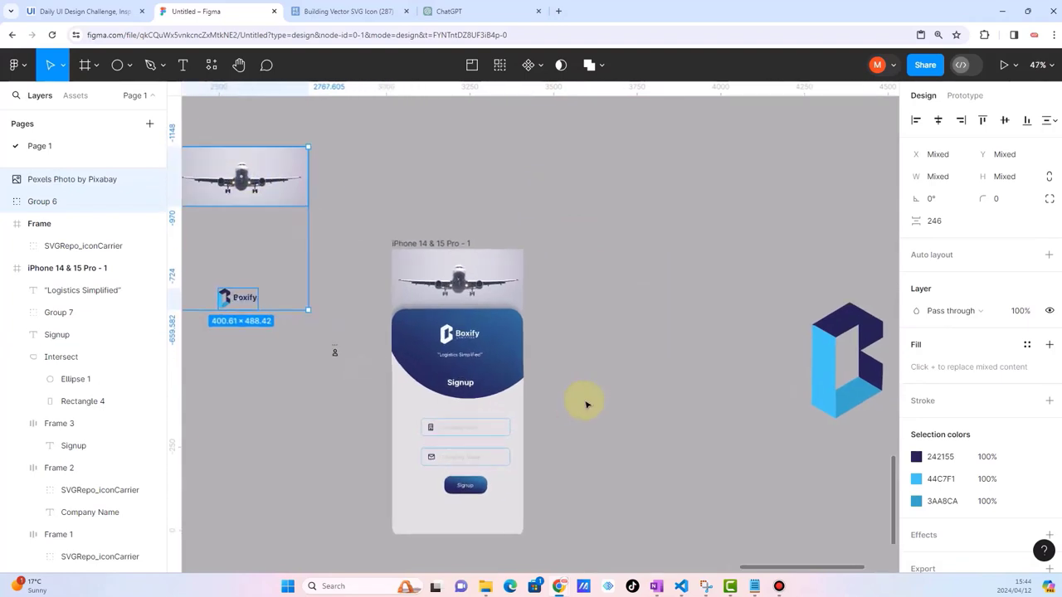
pyautogui.hscroll(2, 586, 404)
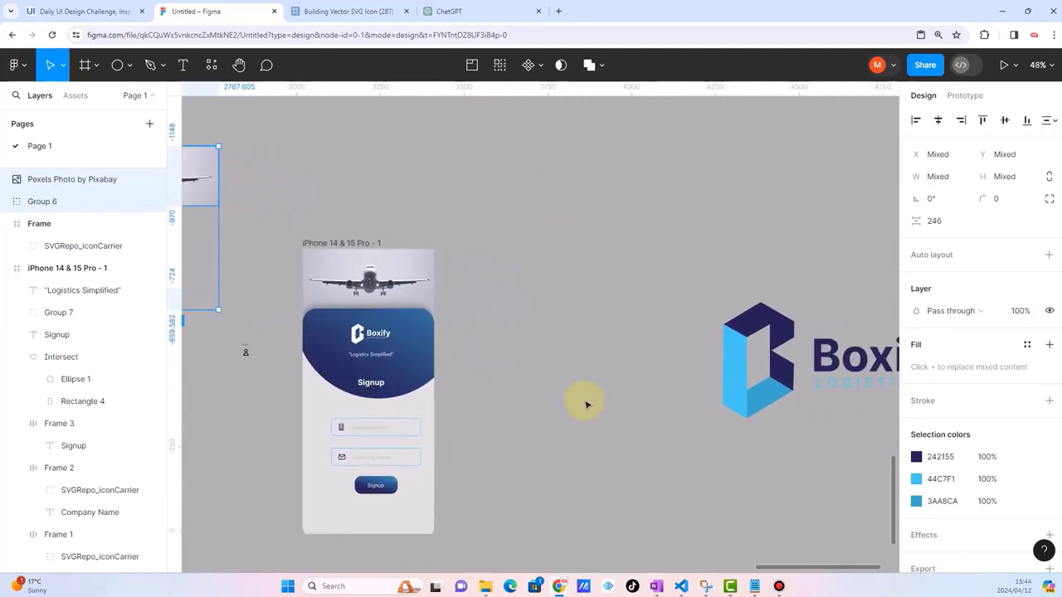
# Step: Duplicate the iPhone 14 & 15 Pro - 1 signup screen
pyautogui.click(341, 244)
pyautogui.hotkey('ctrl', 'd')
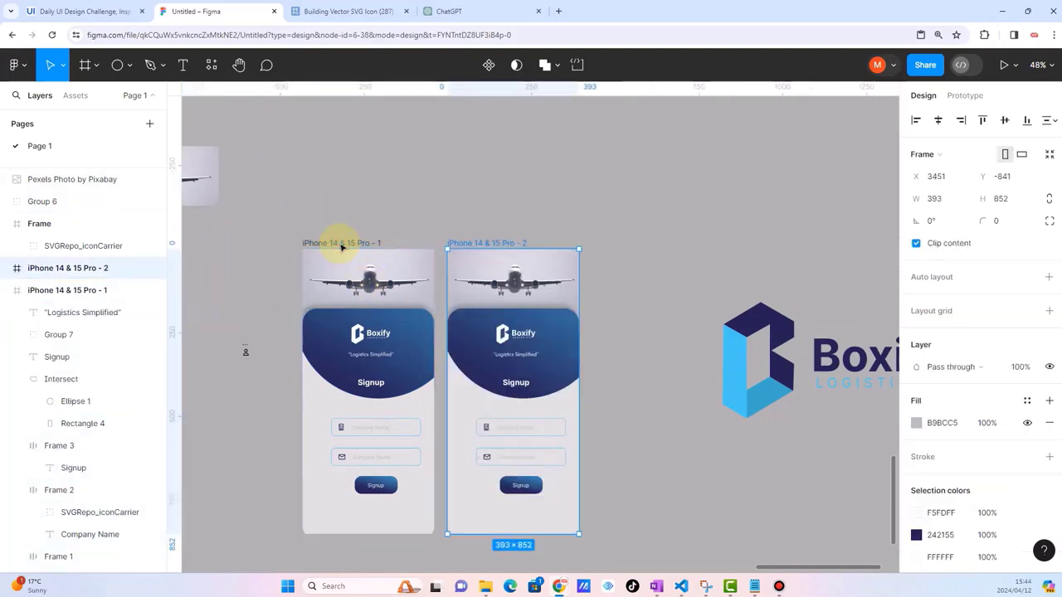
pyautogui.keyDown('ctrl'); pyautogui.scroll(3, 706, 455); pyautogui.keyUp('ctrl')
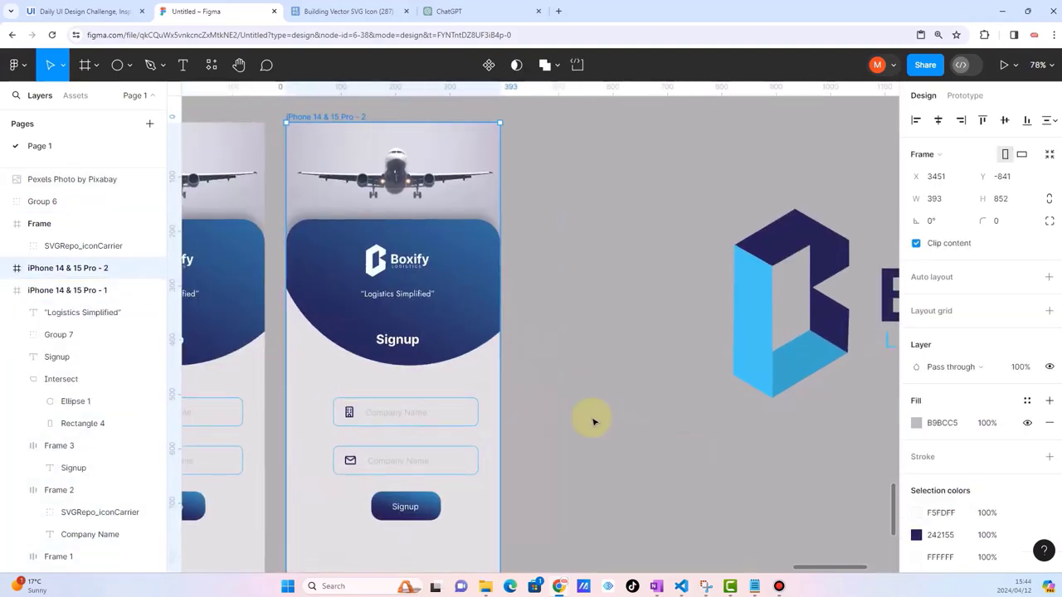
pyautogui.hscroll(-1, 594, 422)
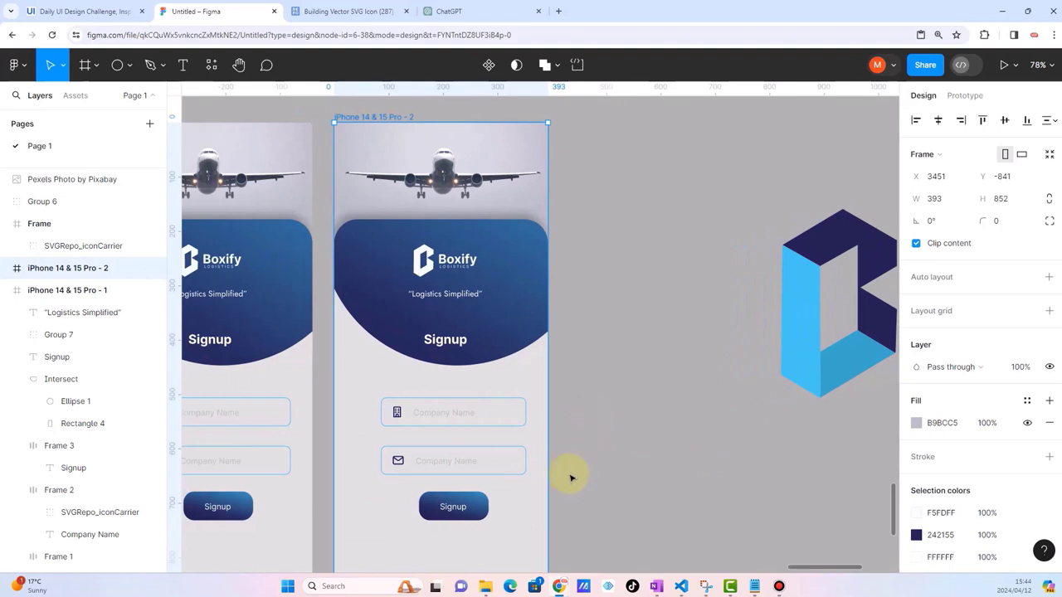
pyautogui.hscroll(-2, 569, 474)
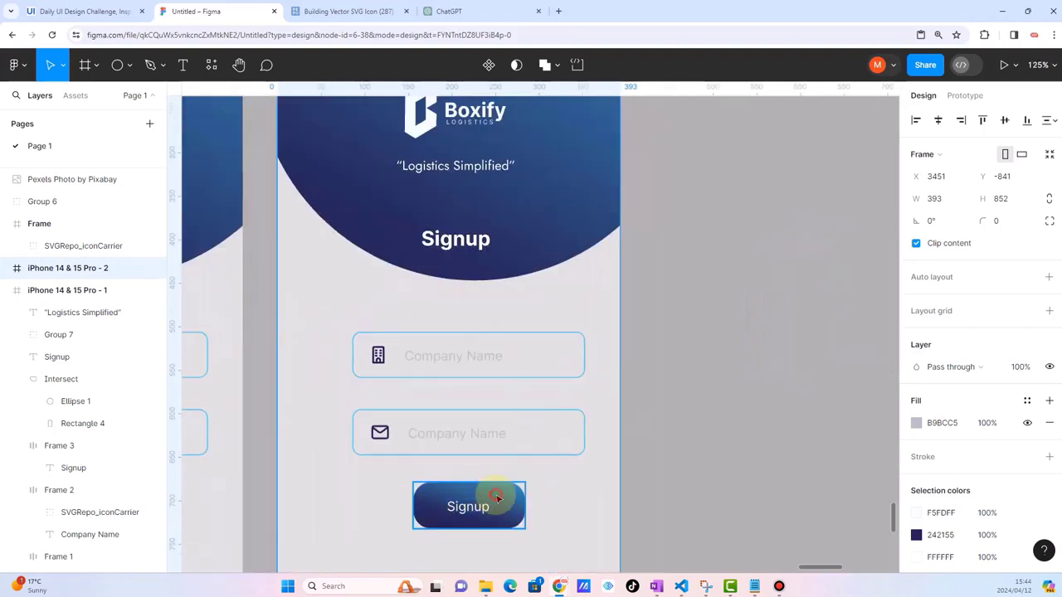
# Step: Set the copied screen's Signup button corner radius to 15
pyautogui.click(467, 506)
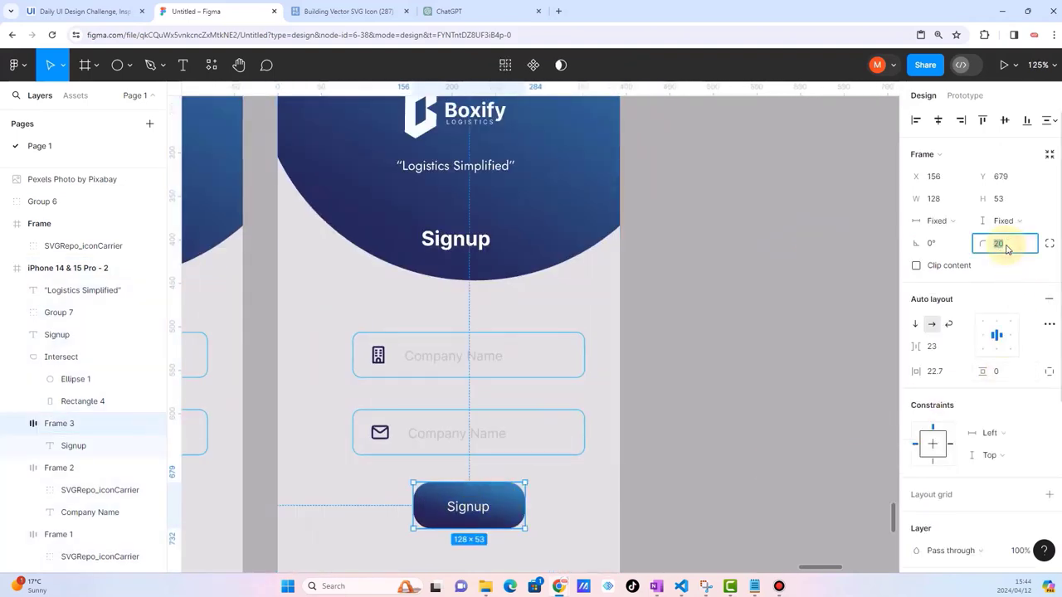
pyautogui.write('15')
pyautogui.press('Return')
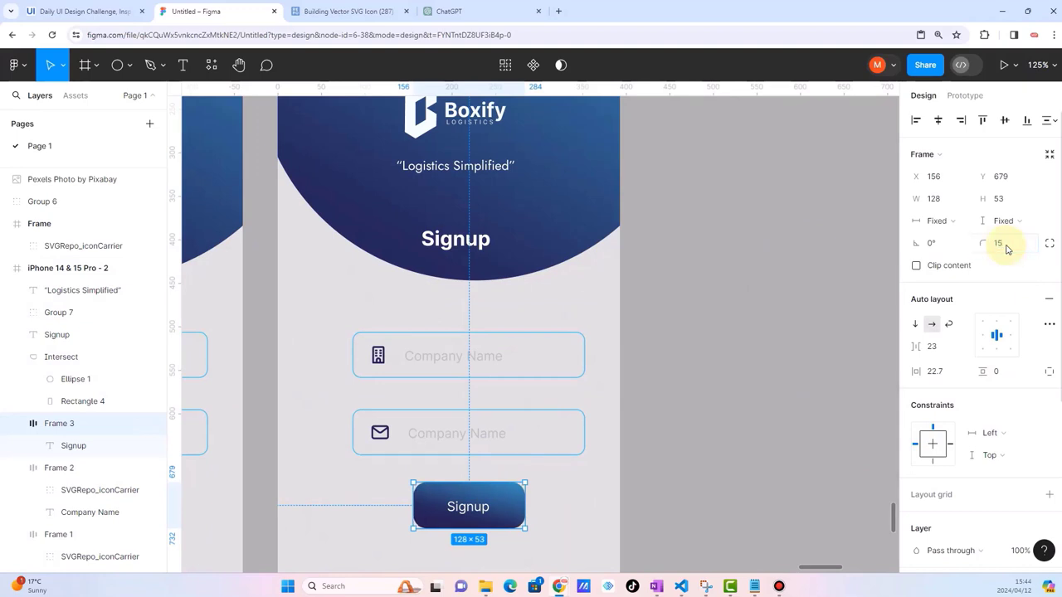
pyautogui.click(751, 346)
# Step: Give the first Company Name field a white FFFFFF fill and remove its blue 44C7F1 stroke
pyautogui.scroll(-2, 654, 466)
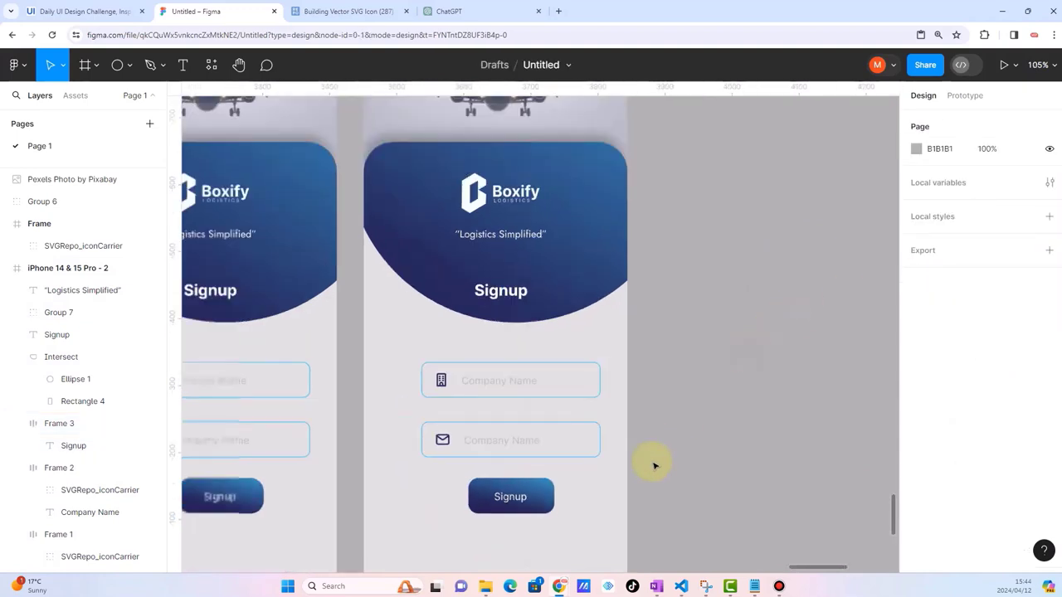
pyautogui.scroll(-3, 654, 466)
pyautogui.scroll(2, 654, 466)
pyautogui.click(559, 391)
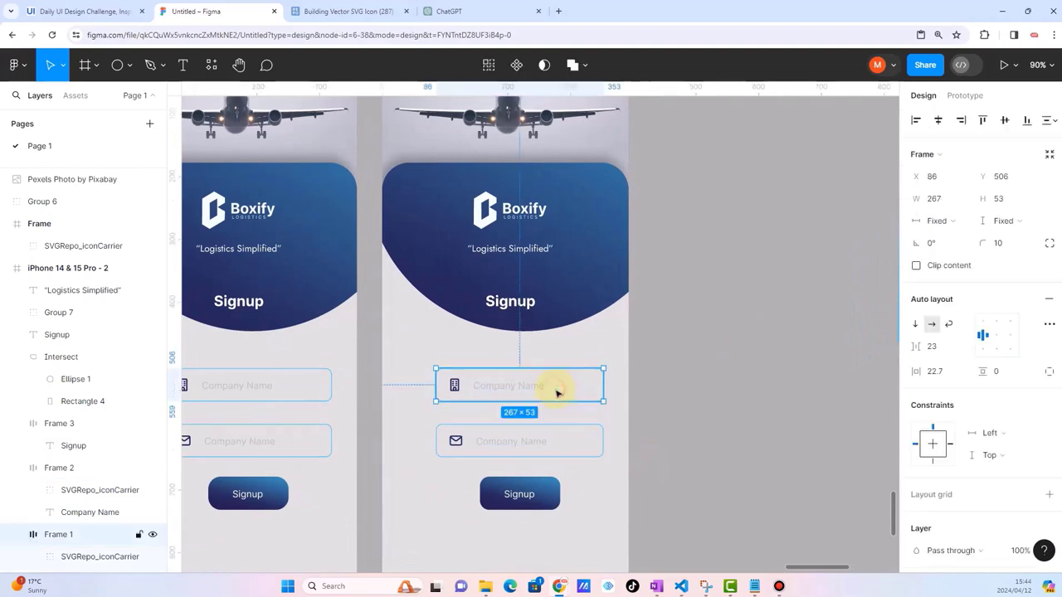
pyautogui.scroll(-4, 946, 440)
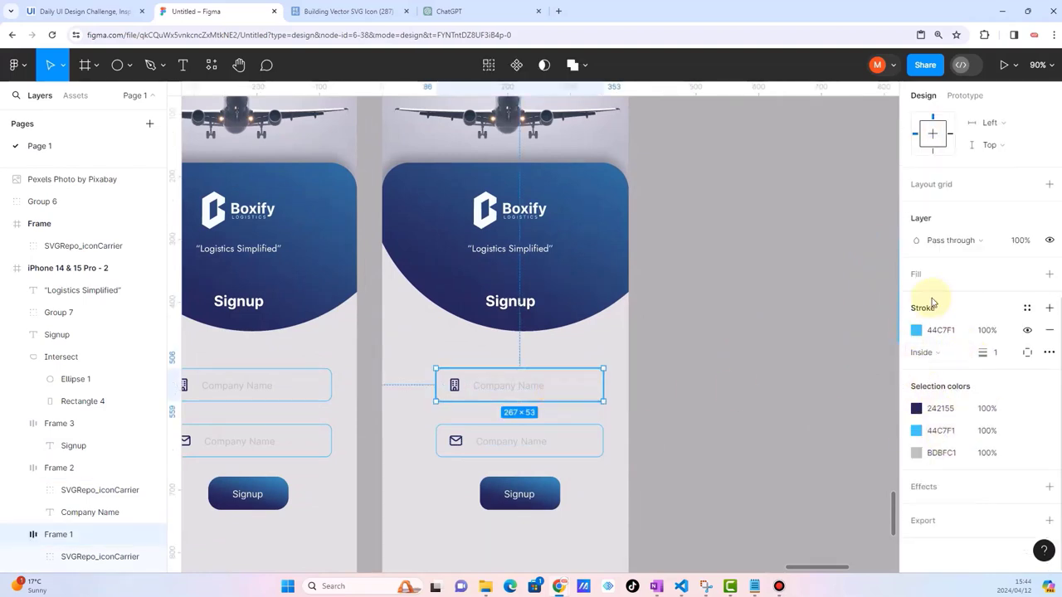
pyautogui.click(1049, 274)
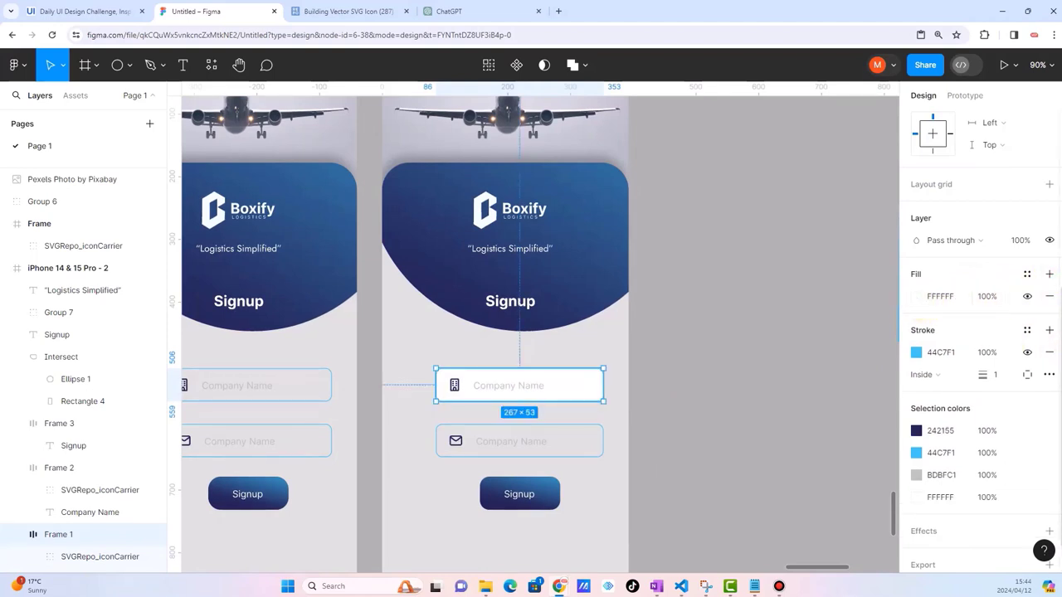
pyautogui.click(1050, 352)
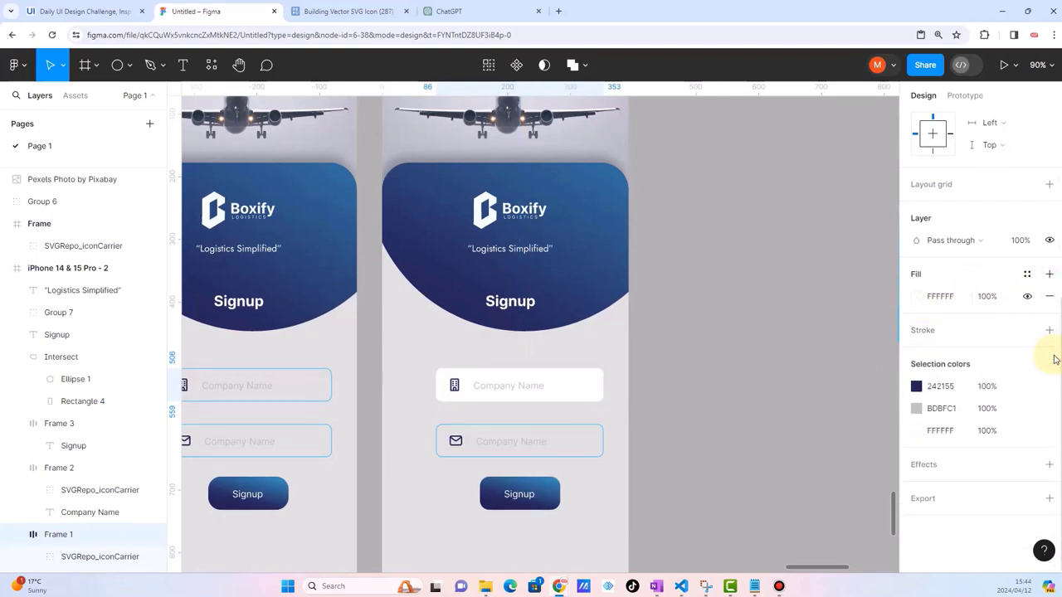
# Step: Make the second field solid white as well, removing its blue border
pyautogui.click(573, 448)
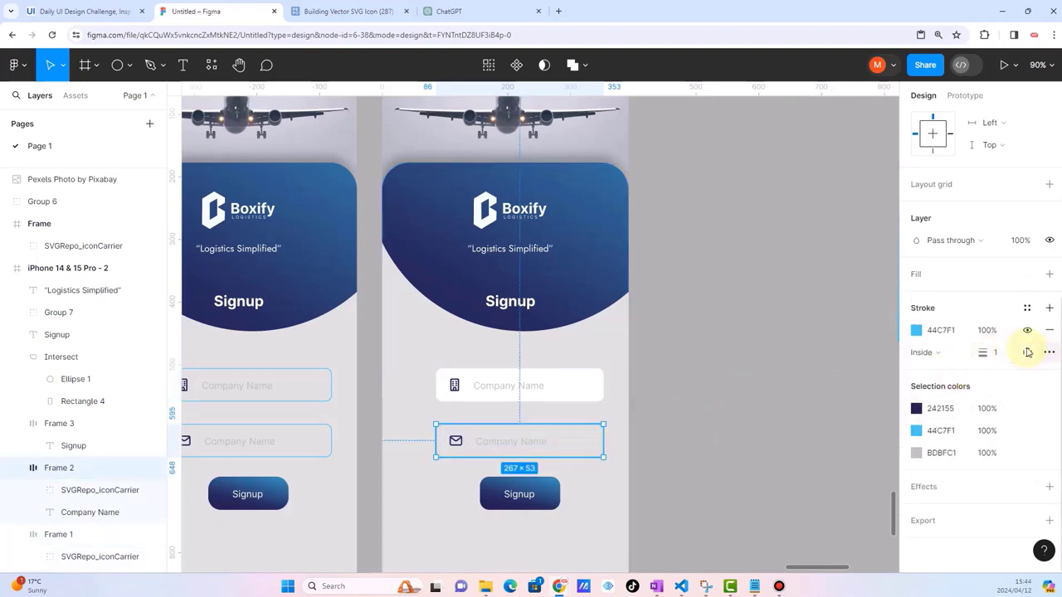
pyautogui.click(1050, 330)
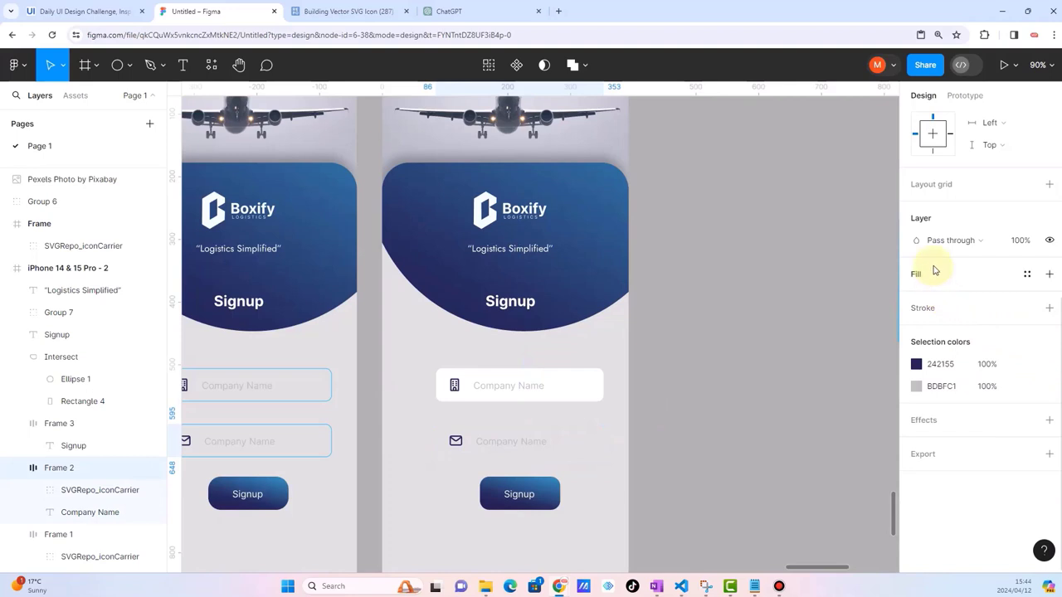
pyautogui.click(1049, 274)
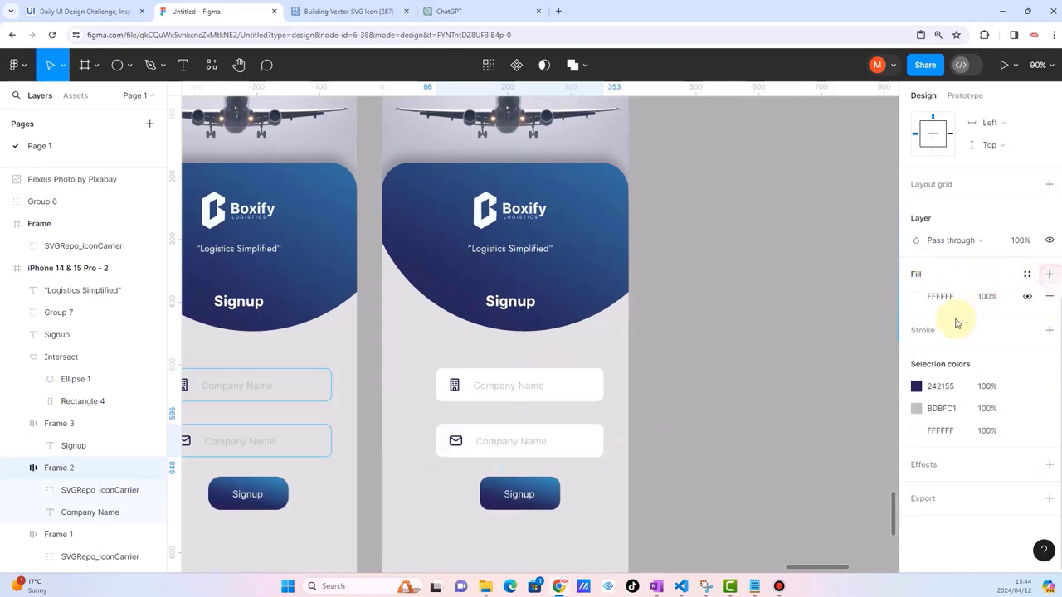
pyautogui.click(913, 296)
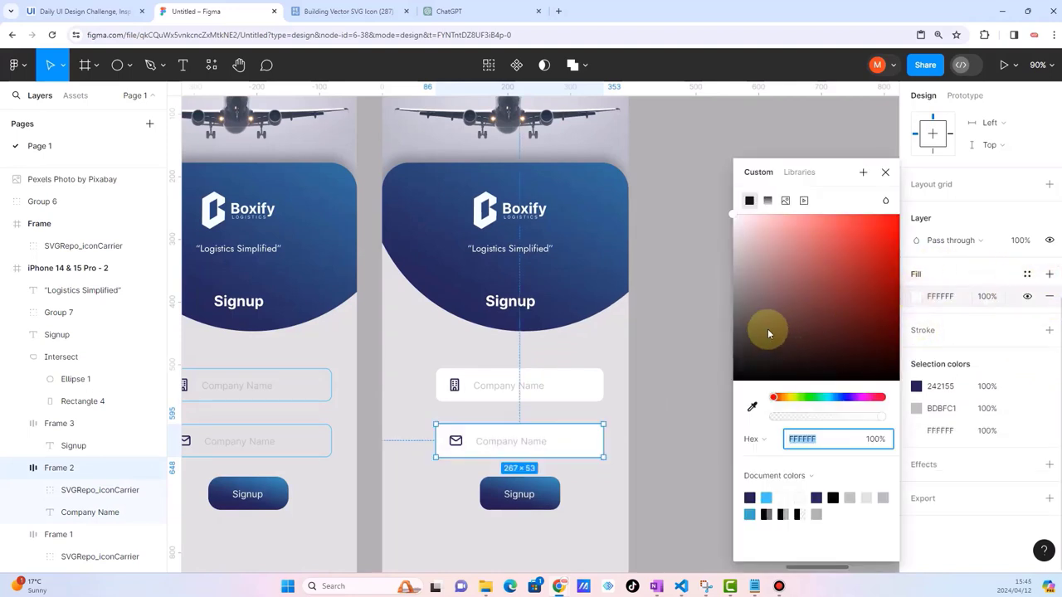
pyautogui.click(676, 274)
pyautogui.scroll(-5, 569, 379)
pyautogui.scroll(3, 635, 373)
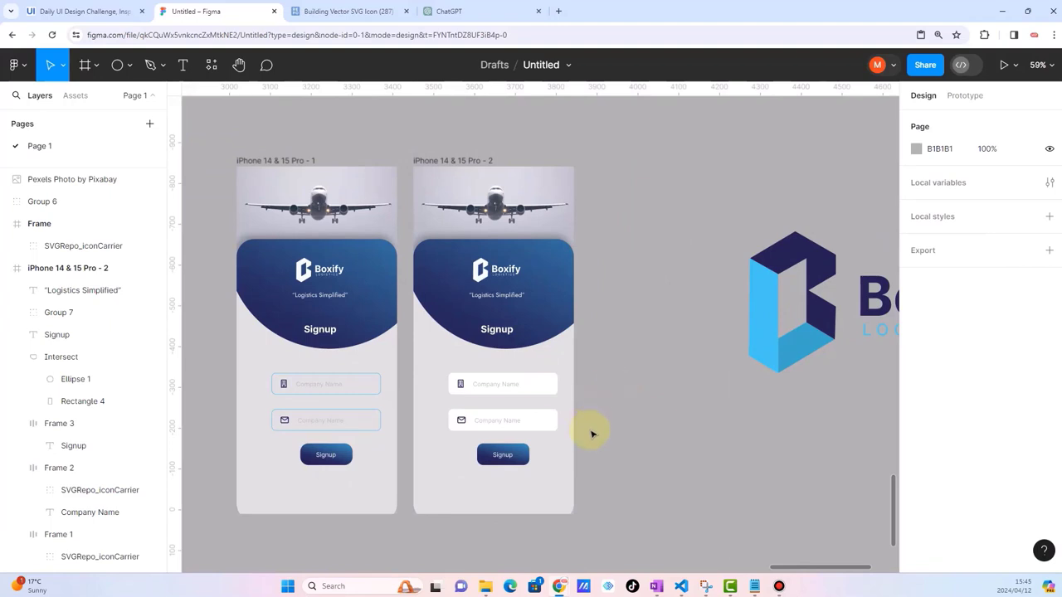
# Step: Move the second screen's Signup heading down below the blue arc, above the fields
pyautogui.keyDown('ctrl'); pyautogui.scroll(2, 591, 433); pyautogui.keyUp('ctrl')
pyautogui.keyDown('ctrl'); pyautogui.scroll(2, 589, 431); pyautogui.keyUp('ctrl')
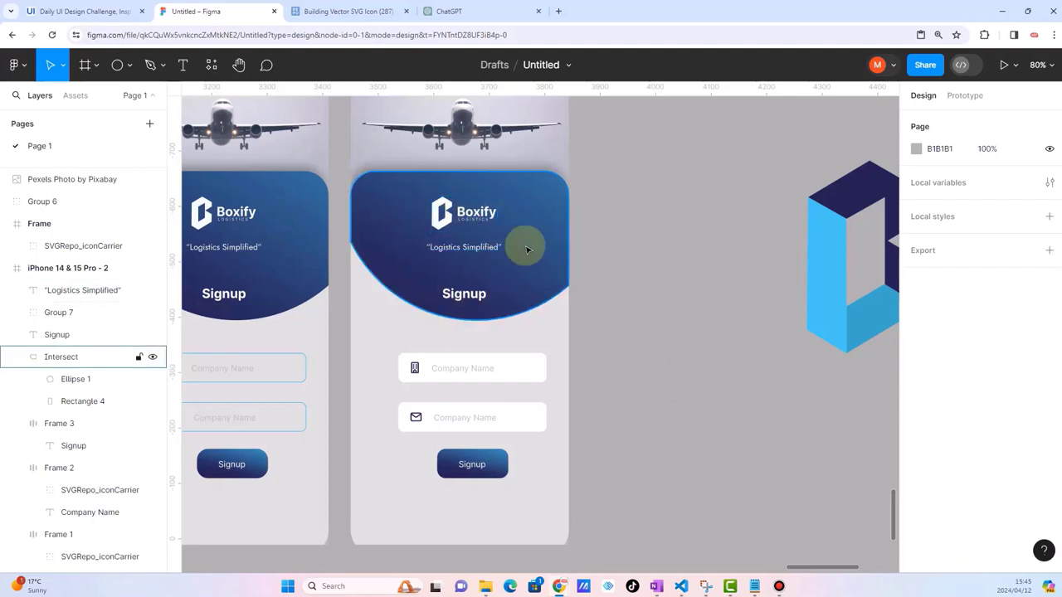
pyautogui.click(624, 338)
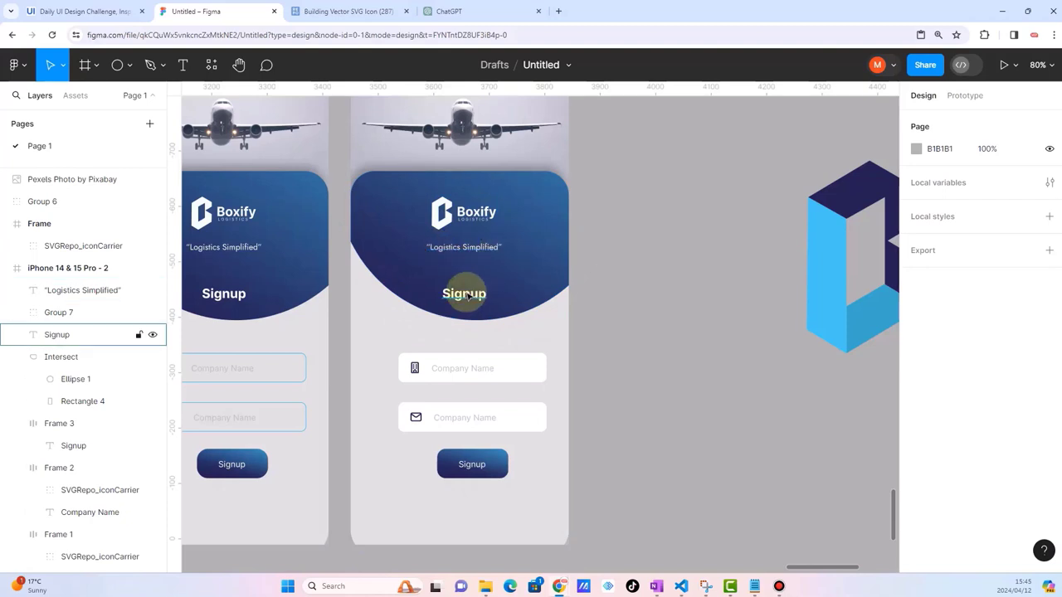
pyautogui.moveTo(467, 293); pyautogui.dragTo(467, 340)
pyautogui.scroll(-3, 967, 437)
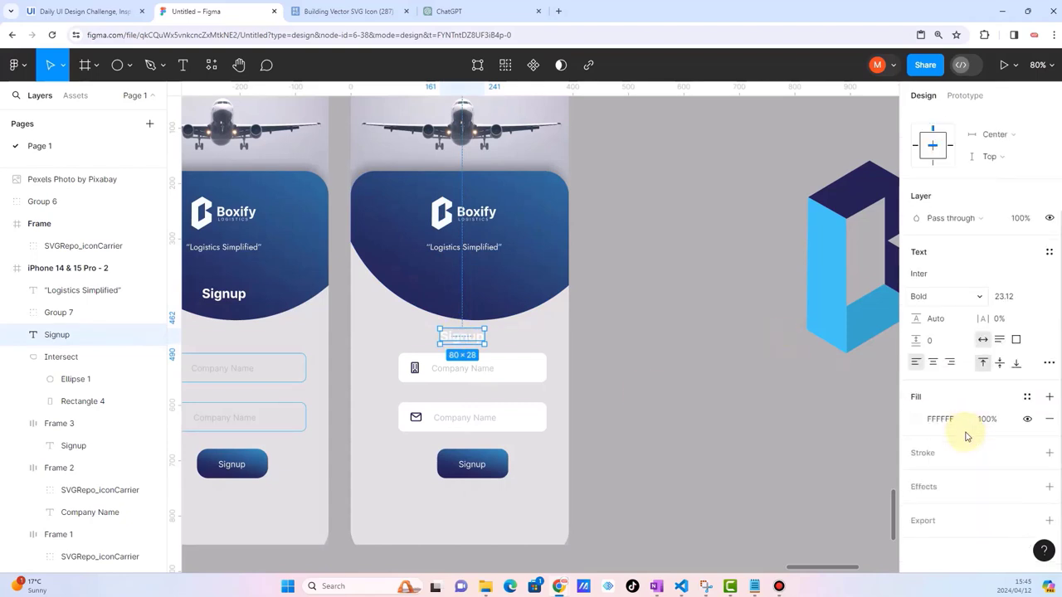
# Step: Recolour the Signup heading dark navy 25295C, sampled from the design
pyautogui.click(917, 419)
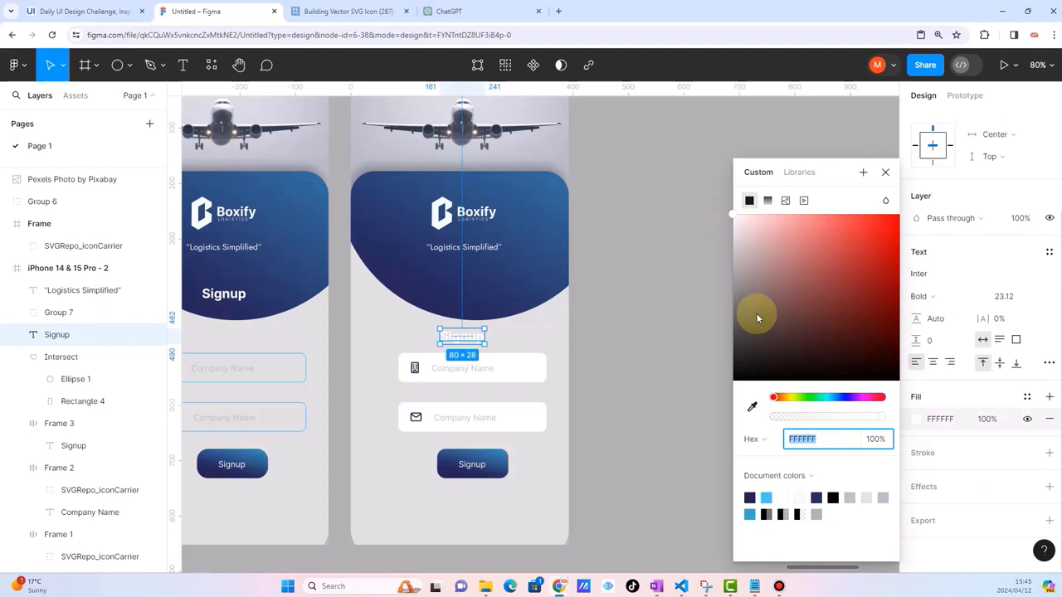
pyautogui.click(750, 408)
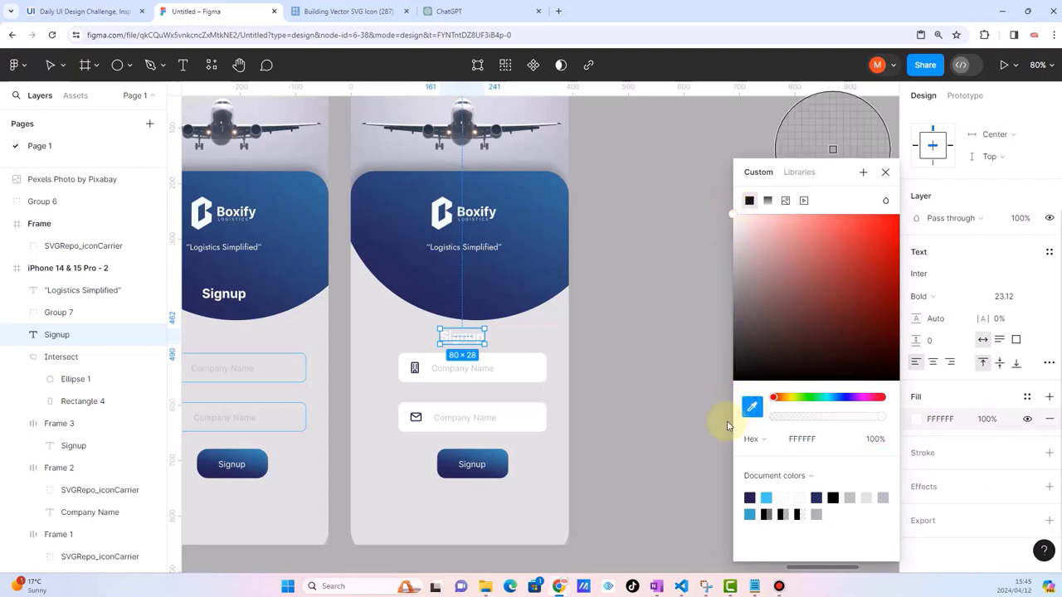
pyautogui.click(446, 302)
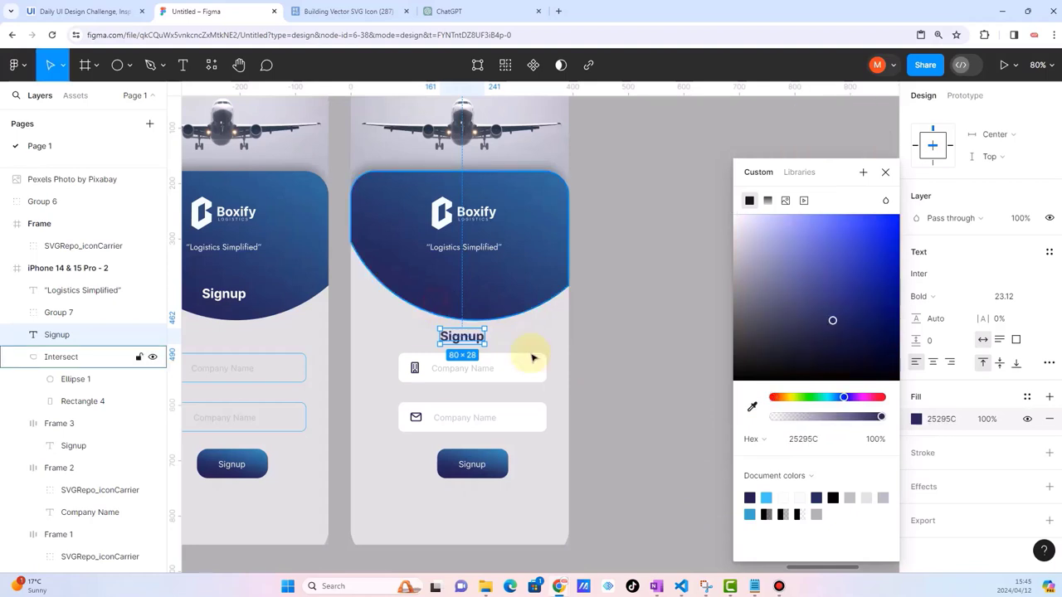
pyautogui.click(675, 411)
# Step: Raise the blue arc's Ellipse 1 so the header sits higher, at Y -122
pyautogui.click(469, 297)
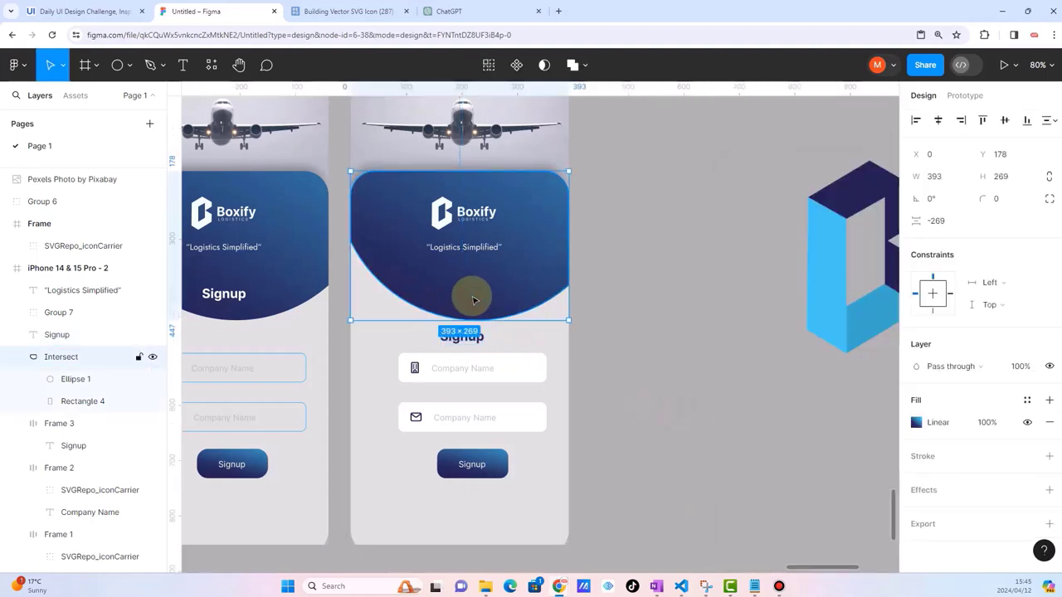
pyautogui.doubleClick(465, 300)
pyautogui.moveTo(460, 300)
pyautogui.mouseDown()
pyautogui.moveTo(459, 271)
pyautogui.moveTo(476, 277)
pyautogui.moveTo(461, 268)
pyautogui.mouseUp()
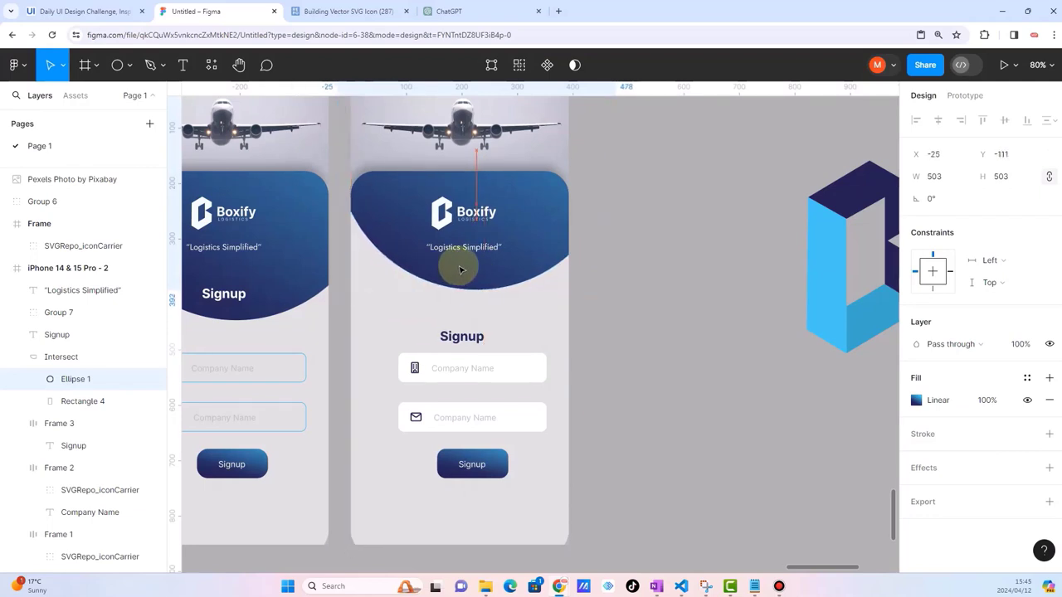
pyautogui.scroll(3, 488, 214)
pyautogui.scroll(2, 488, 214)
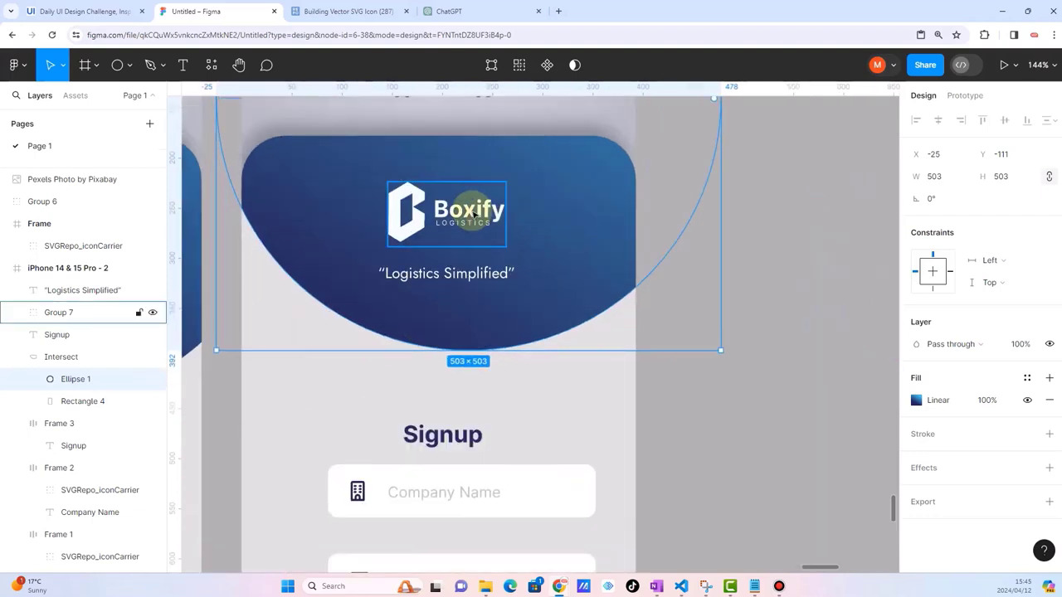
pyautogui.hotkey('shift', 'Up')
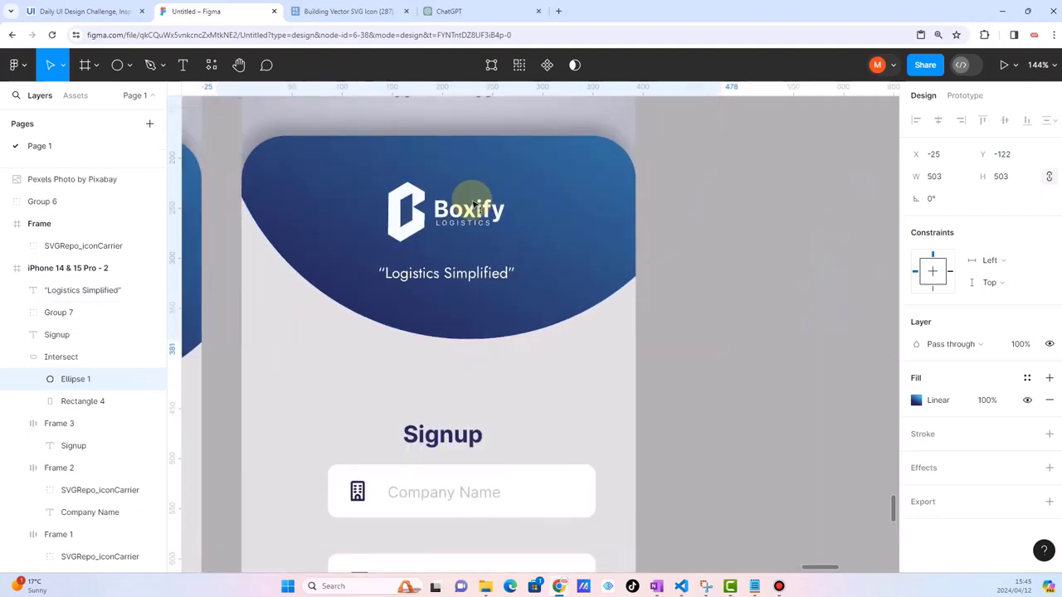
# Step: Move the Boxify logo and Logistics Simplified tagline up to match
pyautogui.click(457, 215)
pyautogui.moveTo(454, 214); pyautogui.dragTo(447, 207)
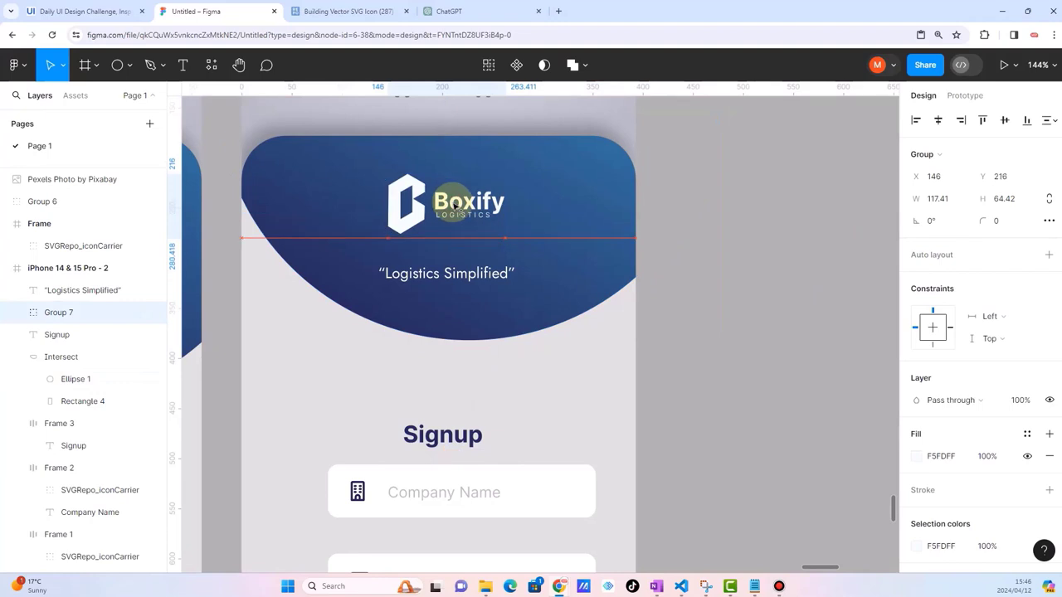
pyautogui.click(455, 281)
pyautogui.moveTo(455, 280); pyautogui.dragTo(446, 269)
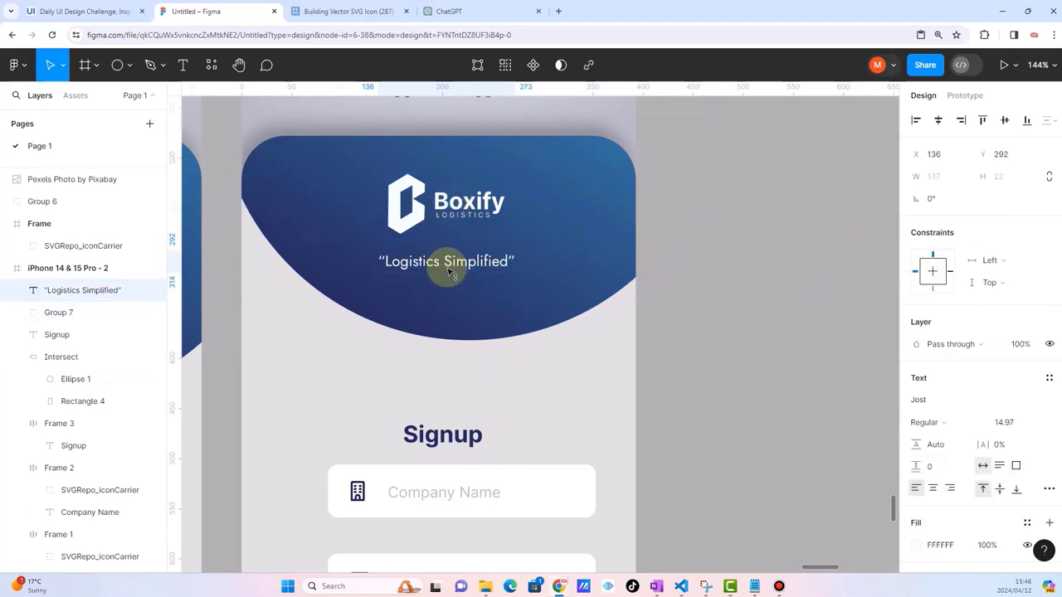
pyautogui.click(741, 383)
# Step: Horizontally align the Signup heading, both fields and button, placing the heading at X 181
pyautogui.scroll(-5, 618, 381)
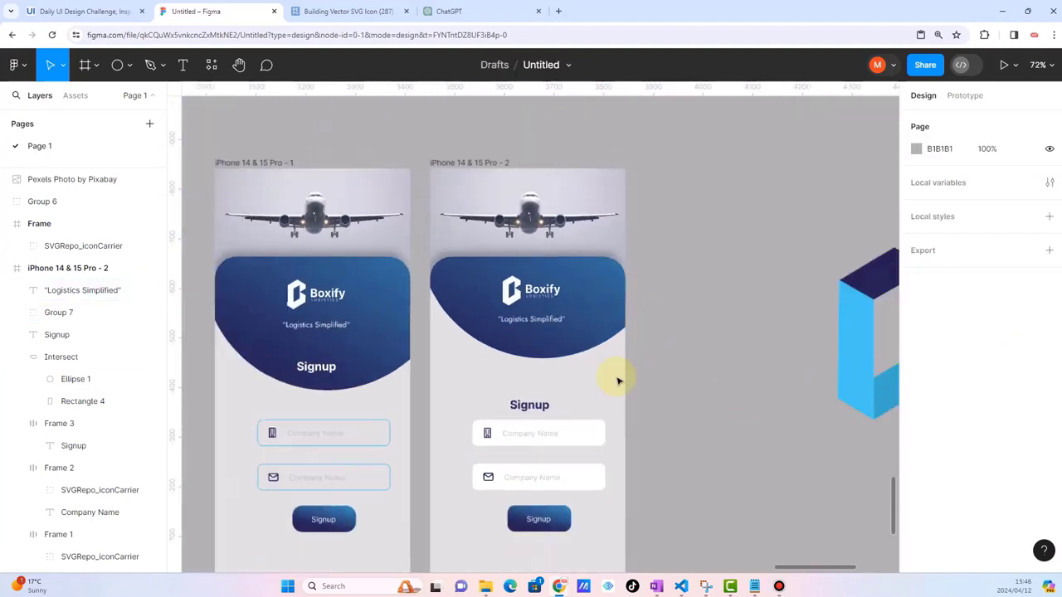
pyautogui.hscroll(3, 705, 383)
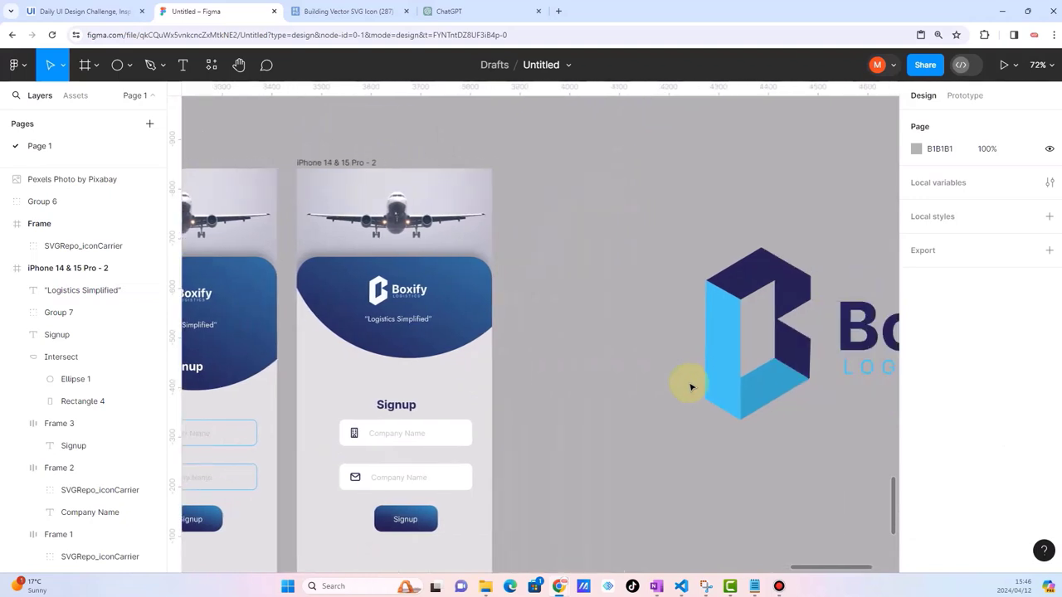
pyautogui.hscroll(-4, 639, 386)
pyautogui.scroll(-3, 636, 387)
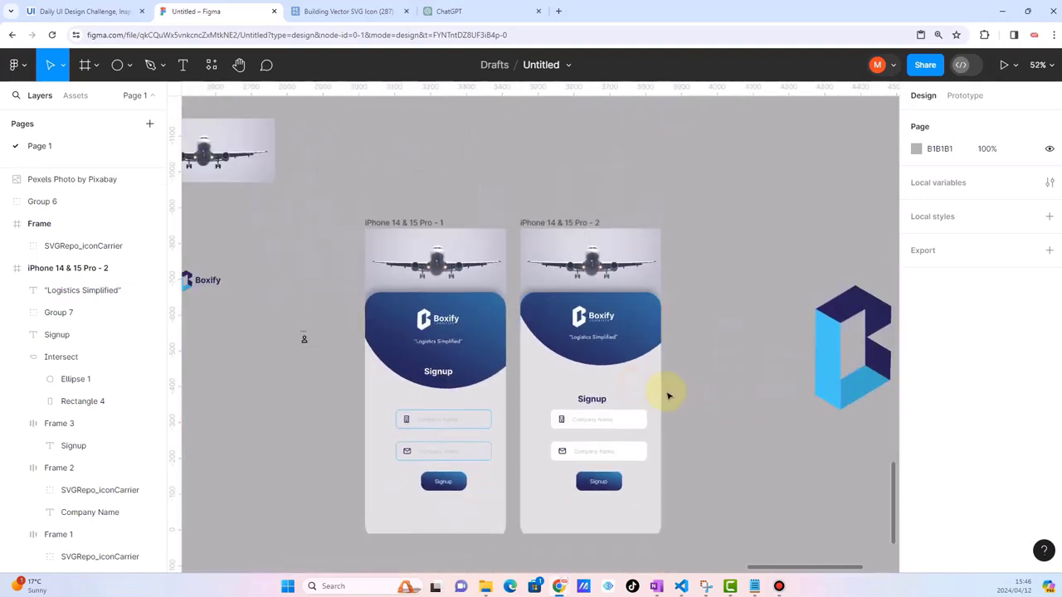
pyautogui.scroll(5, 660, 395)
pyautogui.scroll(2, 547, 406)
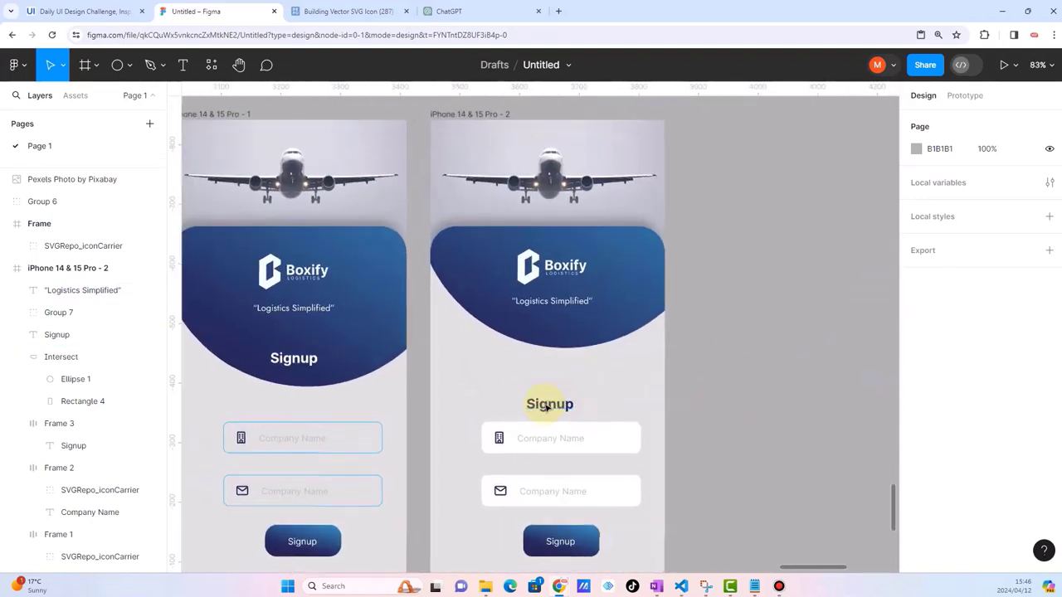
pyautogui.scroll(1, 548, 404)
pyautogui.click(547, 404)
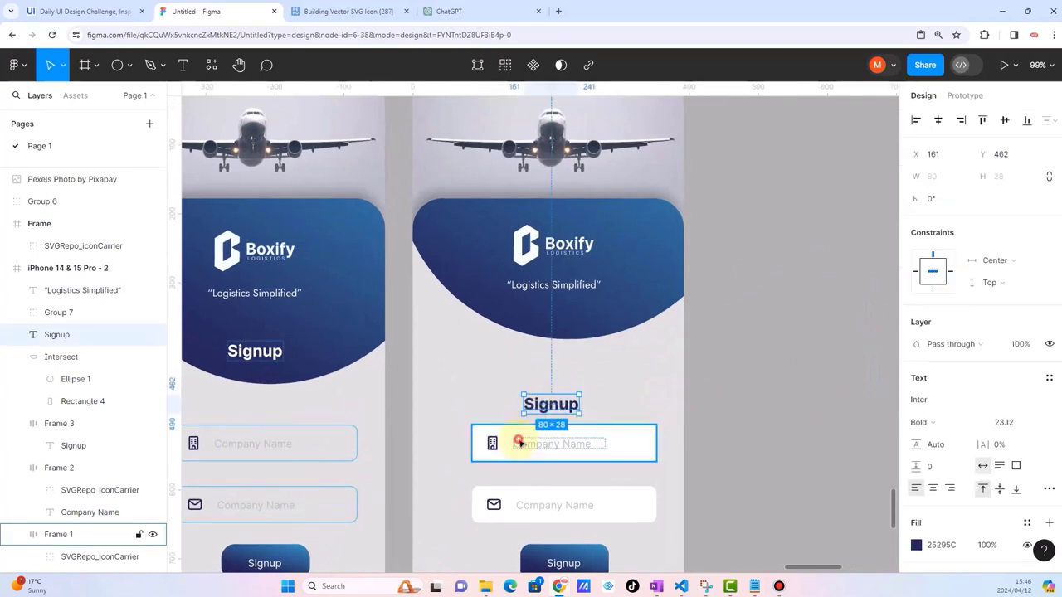
pyautogui.click(518, 444)
pyautogui.click(776, 425)
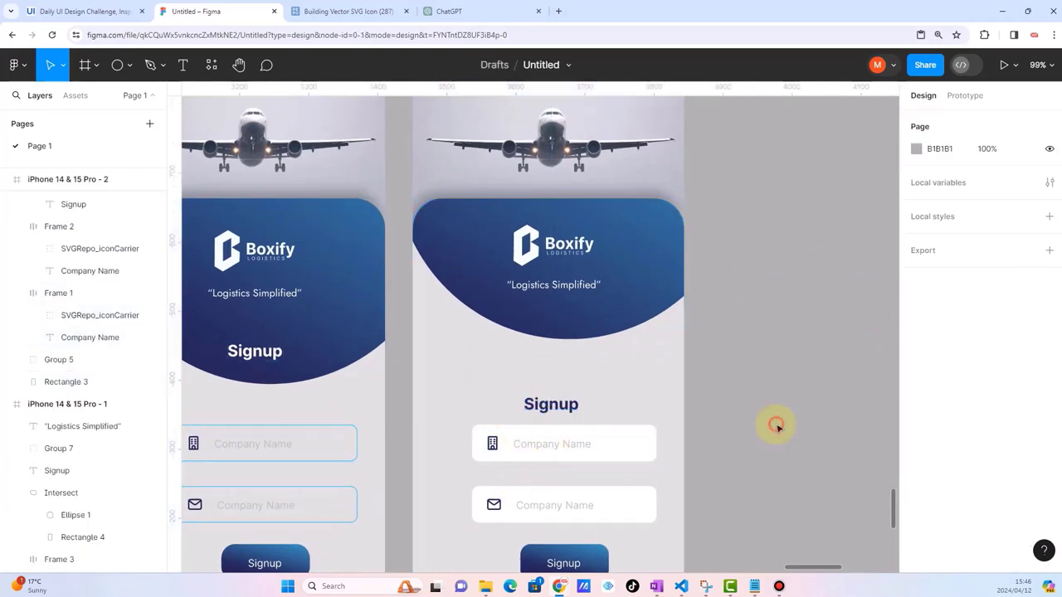
pyautogui.click(569, 406)
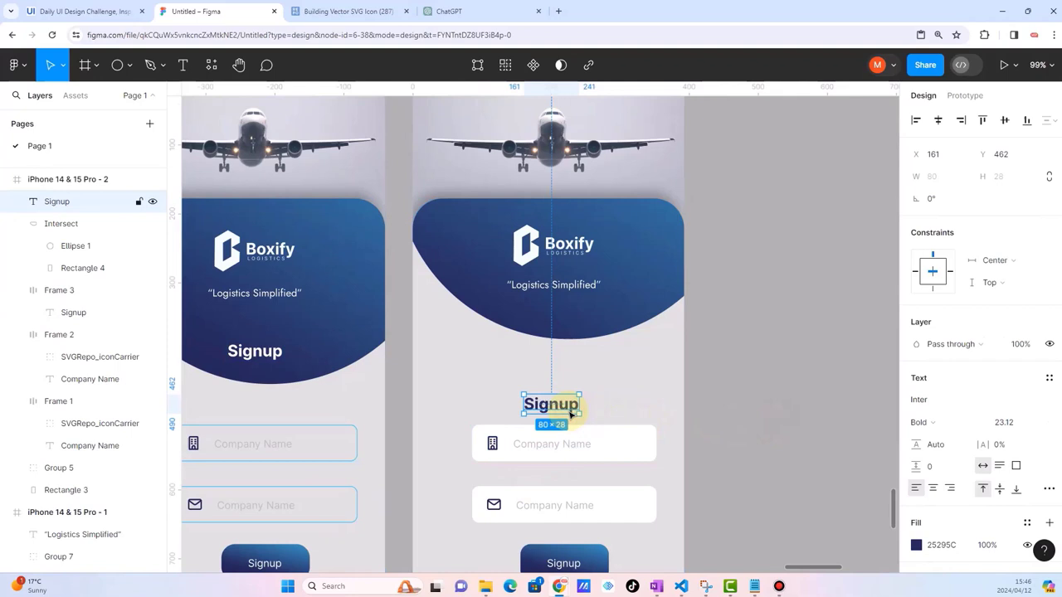
pyautogui.keyDown('shift'); pyautogui.click(524, 435); pyautogui.keyUp('shift')
pyautogui.keyDown('shift'); pyautogui.click(520, 500); pyautogui.keyUp('shift')
pyautogui.keyDown('shift'); pyautogui.click(542, 556); pyautogui.keyUp('shift')
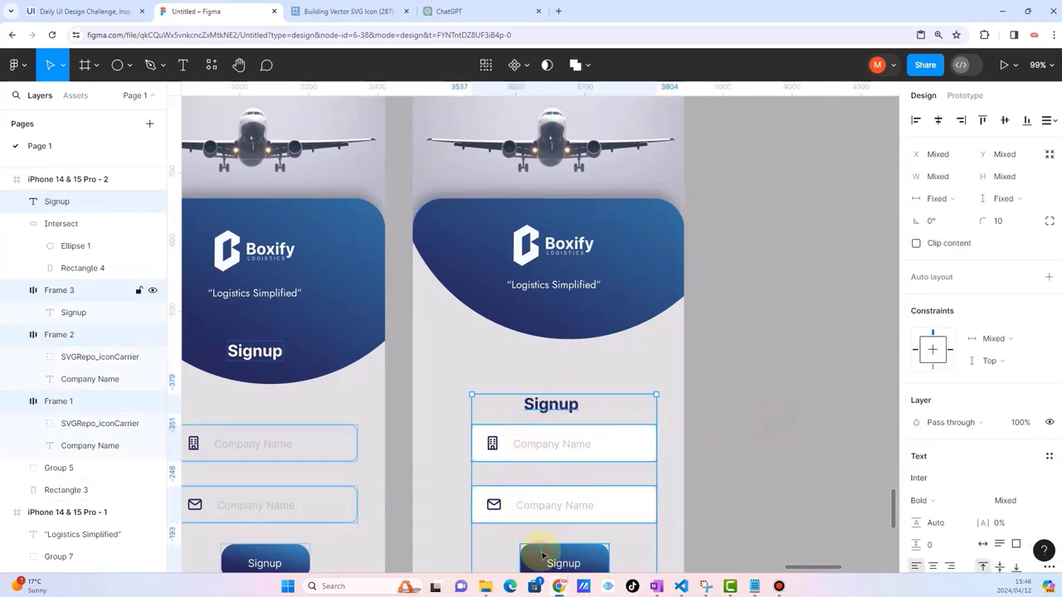
pyautogui.click(938, 120)
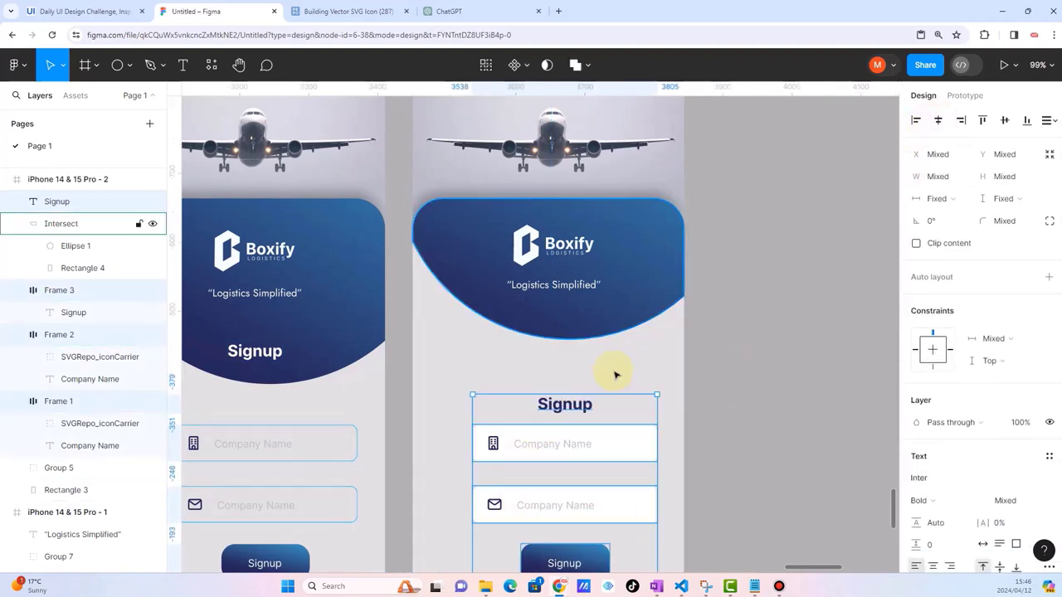
# Step: Return to the Figma window and reselect the second screen's Signup heading
pyautogui.press('super+Tab')
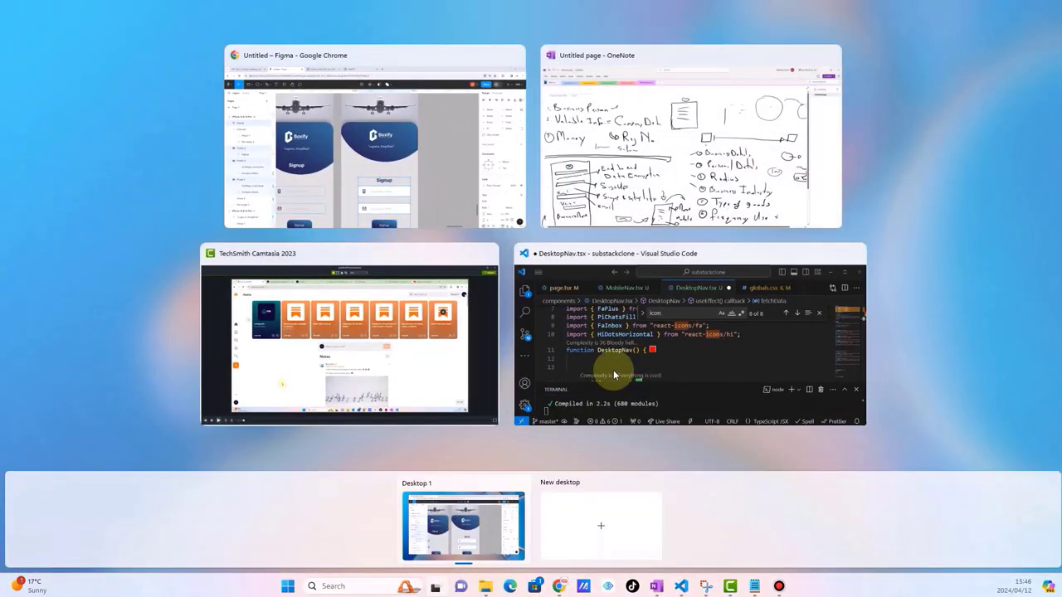
pyautogui.click(396, 164)
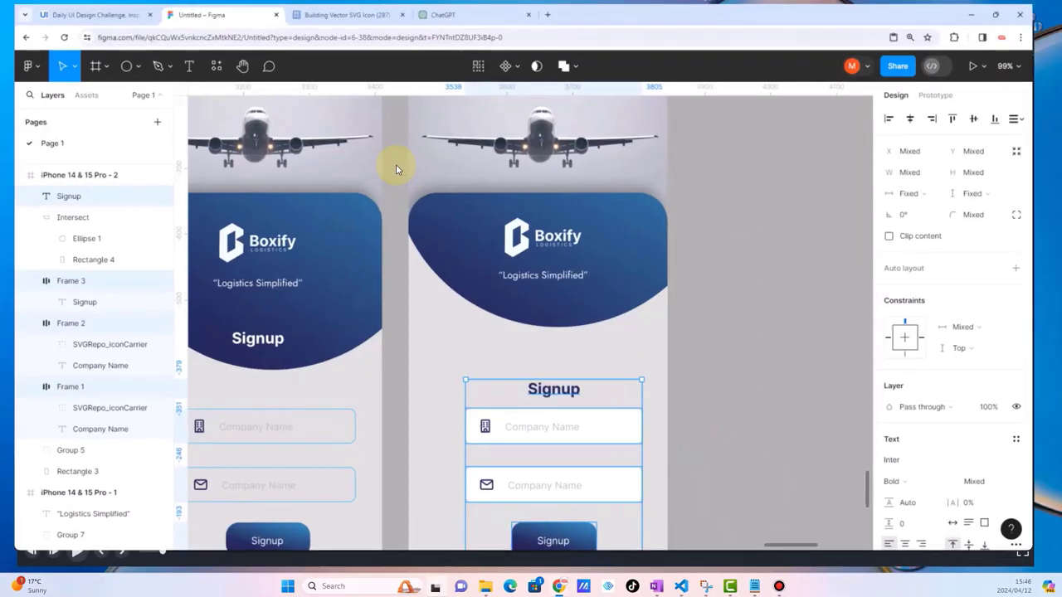
pyautogui.click(822, 336)
pyautogui.keyDown('ctrl'); pyautogui.scroll(-2, 621, 428); pyautogui.keyUp('ctrl')
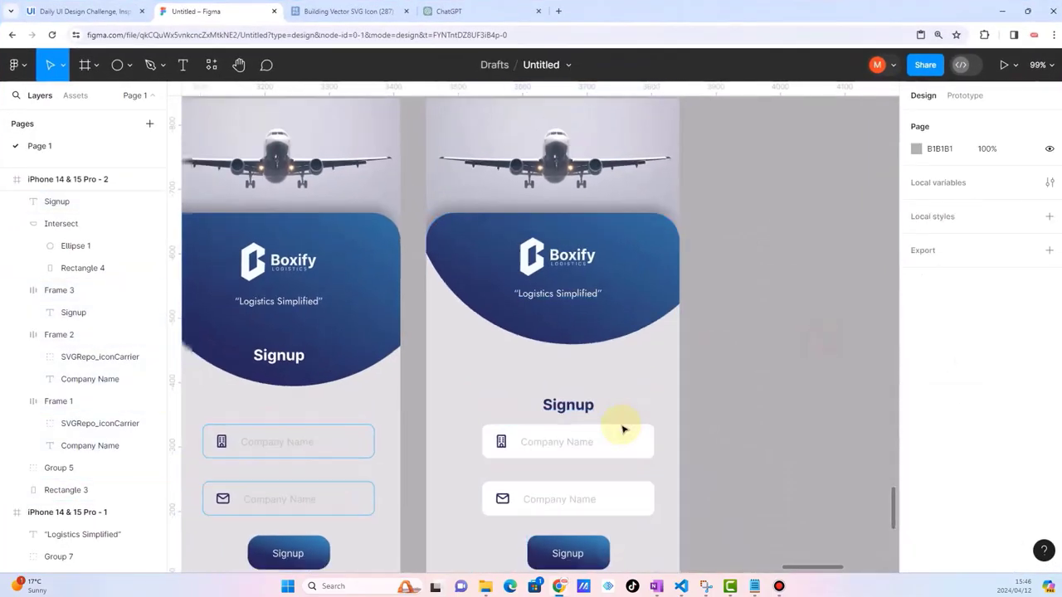
pyautogui.keyDown('ctrl'); pyautogui.scroll(-3, 624, 429); pyautogui.keyUp('ctrl')
pyautogui.scroll(-1, 622, 428)
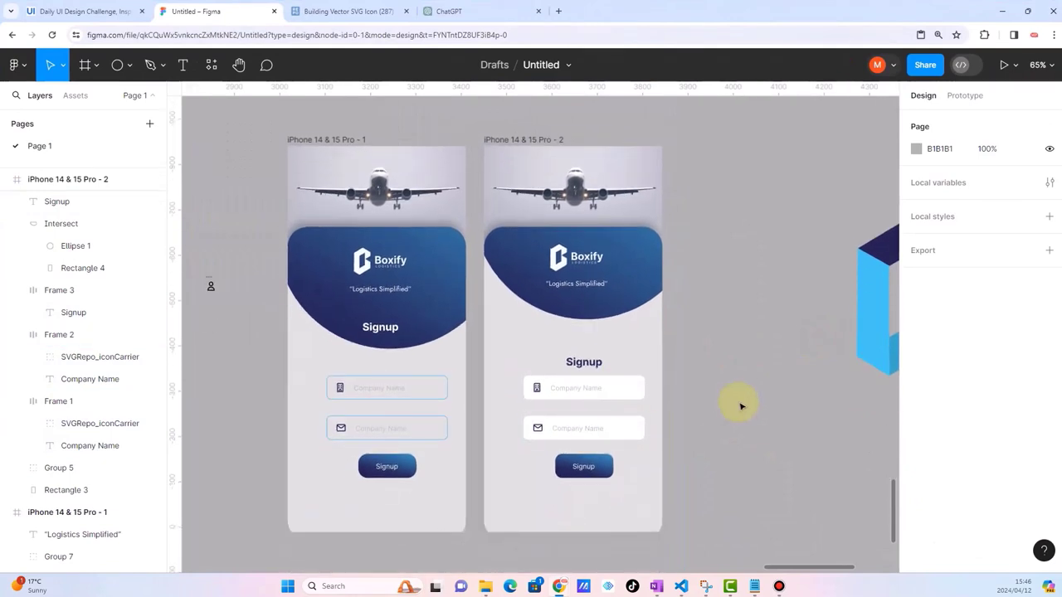
pyautogui.click(585, 365)
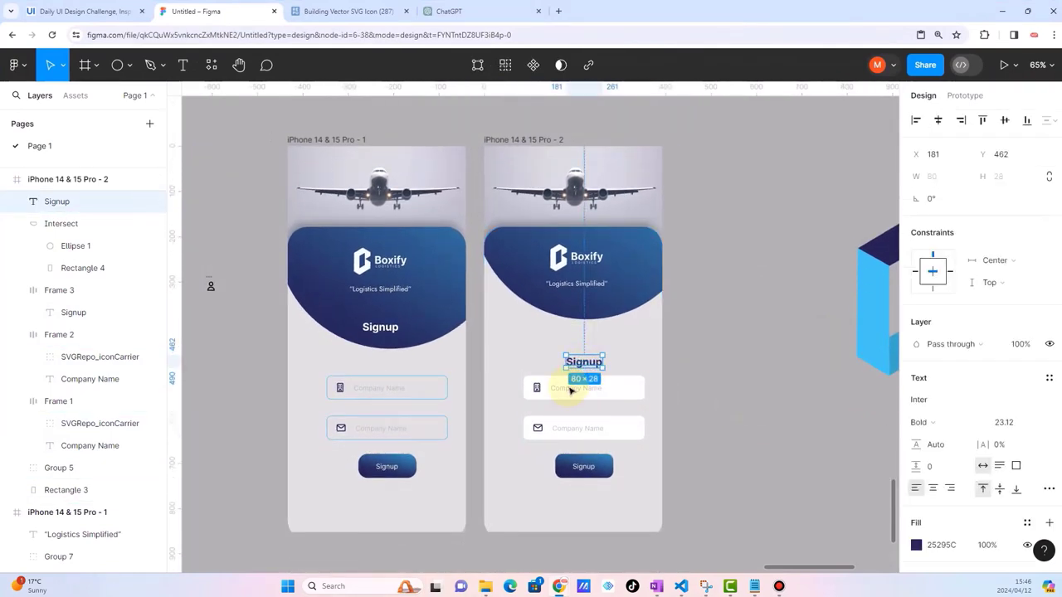
# Step: Stack heading, fields and button in a 28-spacing auto-layout frame, centred and raised to Y 434
pyautogui.keyDown('shift'); pyautogui.click(571, 388); pyautogui.keyUp('shift')
pyautogui.keyDown('shift'); pyautogui.click(554, 425); pyautogui.keyUp('shift')
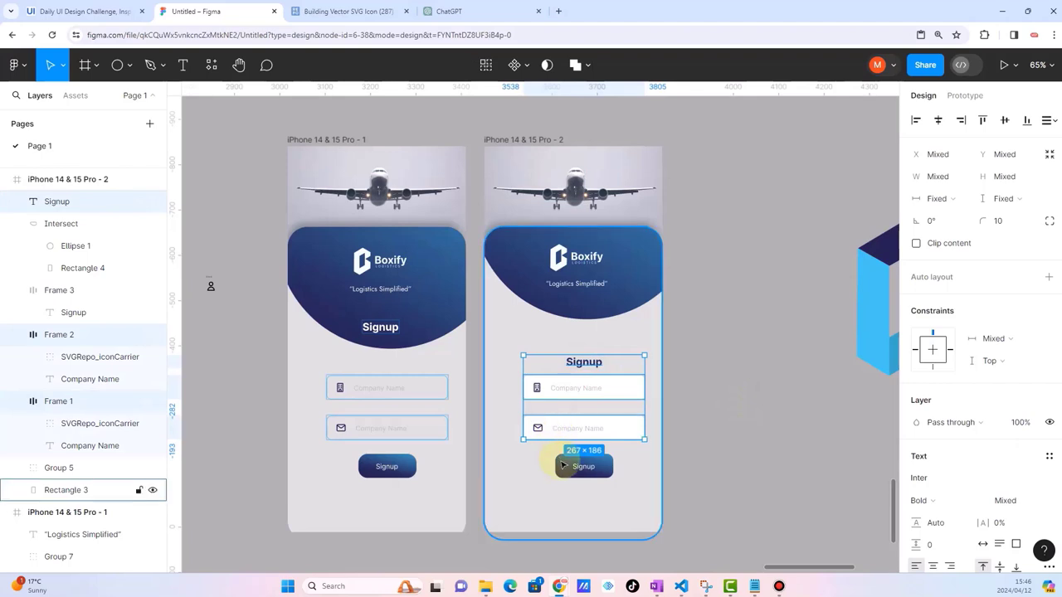
pyautogui.keyDown('shift'); pyautogui.click(581, 463); pyautogui.keyUp('shift')
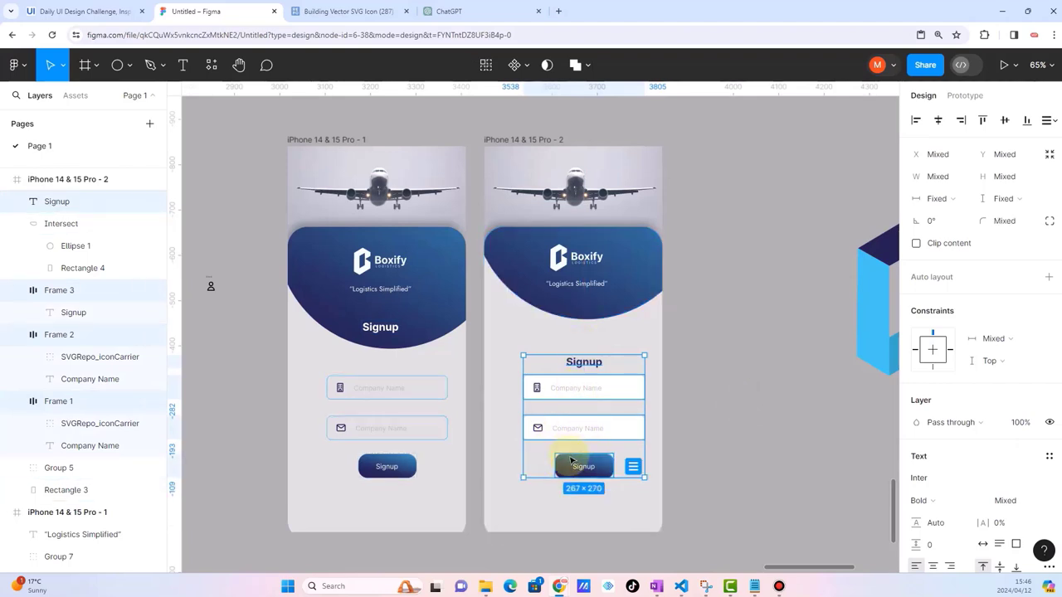
pyautogui.moveTo(83, 289)
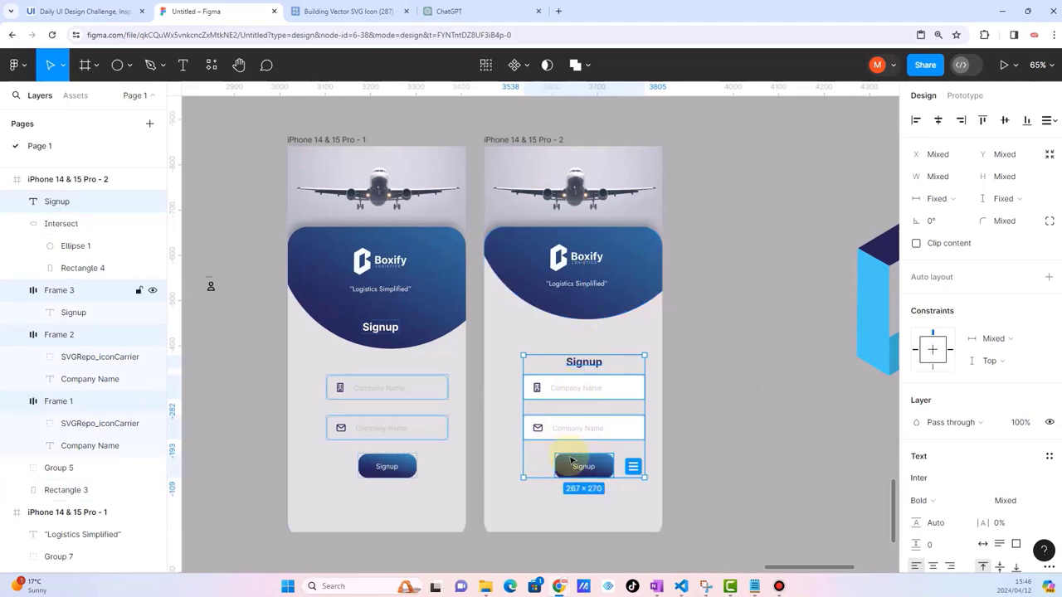
pyautogui.hotkey('shift', 'a')
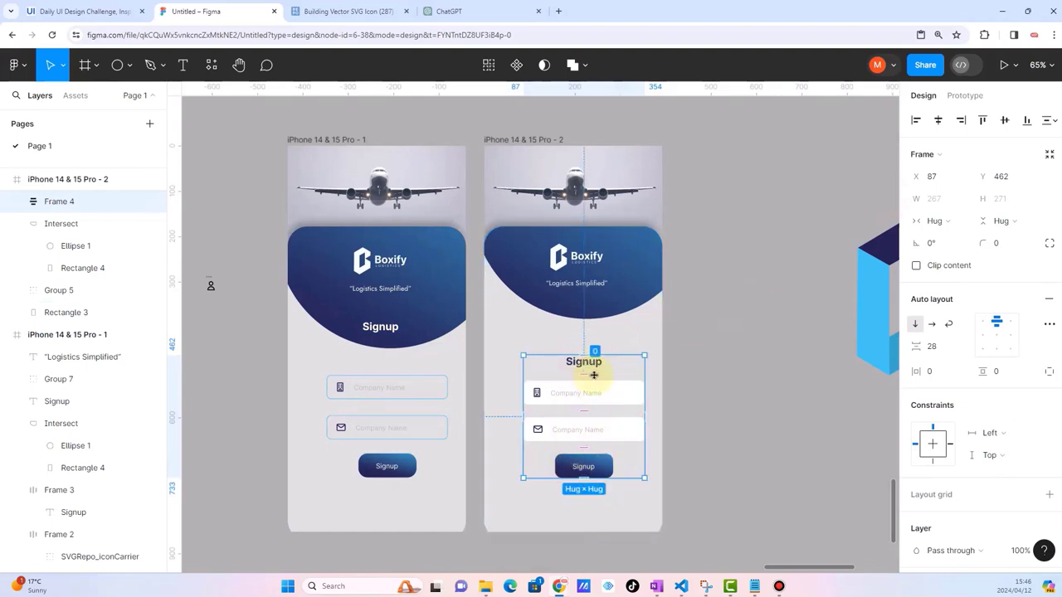
pyautogui.click(938, 120)
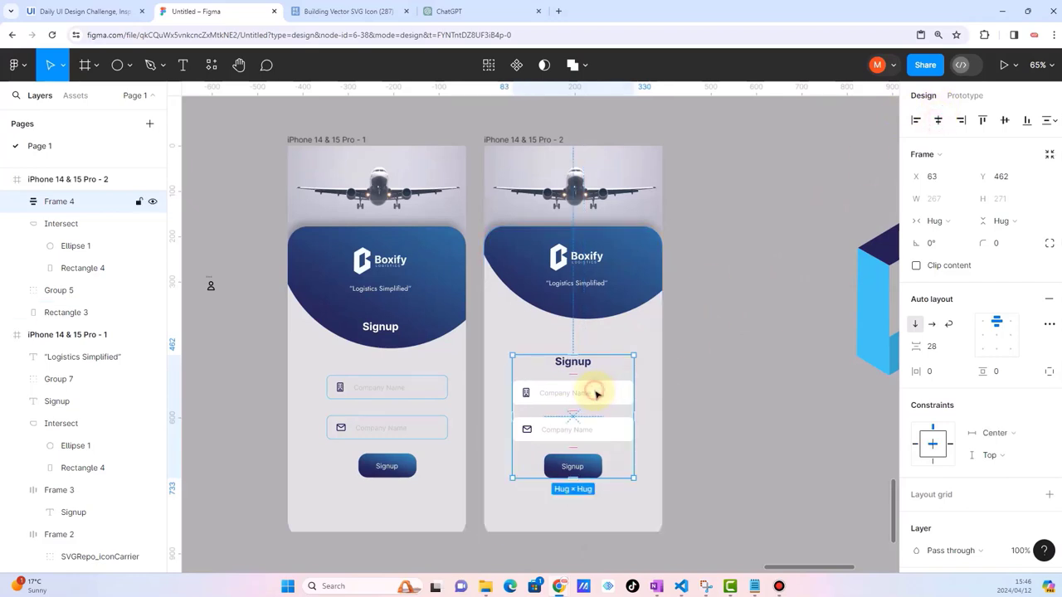
pyautogui.moveTo(596, 394); pyautogui.dragTo(598, 382)
pyautogui.click(752, 452)
pyautogui.hscroll(5, 633, 463)
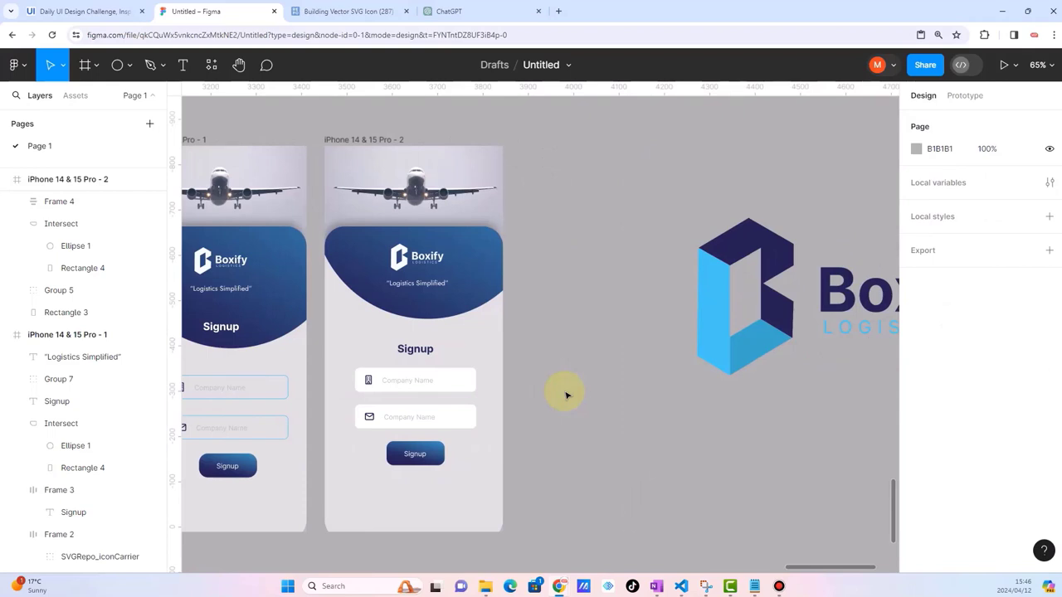
# Step: Move the Boxify logo group down, out of the way of the second screen
pyautogui.scroll(-2, 567, 396)
pyautogui.scroll(-2, 566, 396)
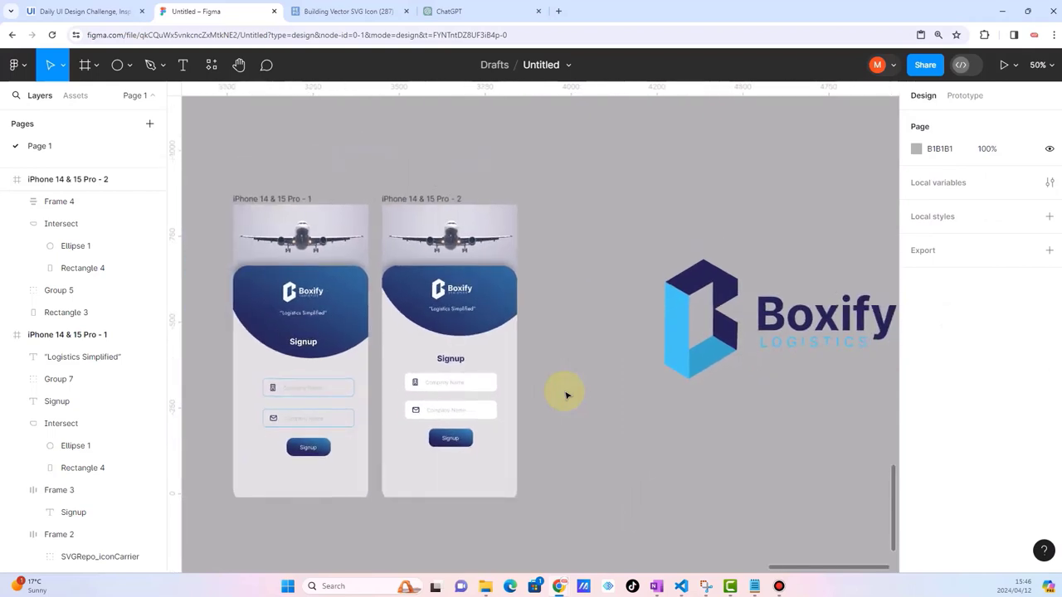
pyautogui.hscroll(1, 567, 396)
pyautogui.hscroll(4, 567, 395)
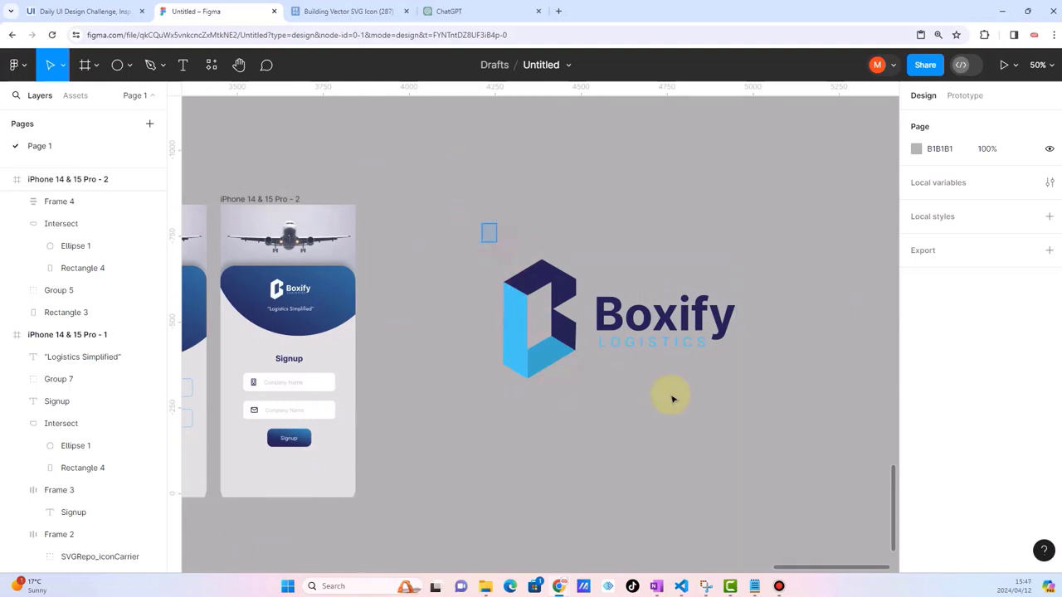
pyautogui.moveTo(490, 234); pyautogui.dragTo(694, 410)
pyautogui.keyDown('ctrl'); pyautogui.scroll(-3, 693, 409); pyautogui.keyUp('ctrl')
pyautogui.moveTo(591, 314); pyautogui.dragTo(594, 488)
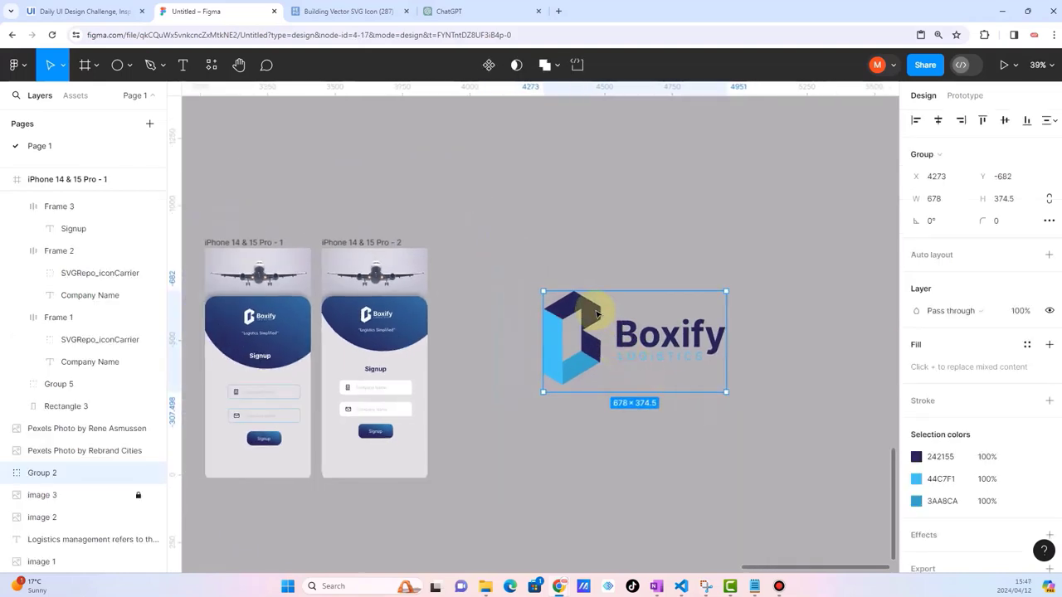
pyautogui.click(501, 296)
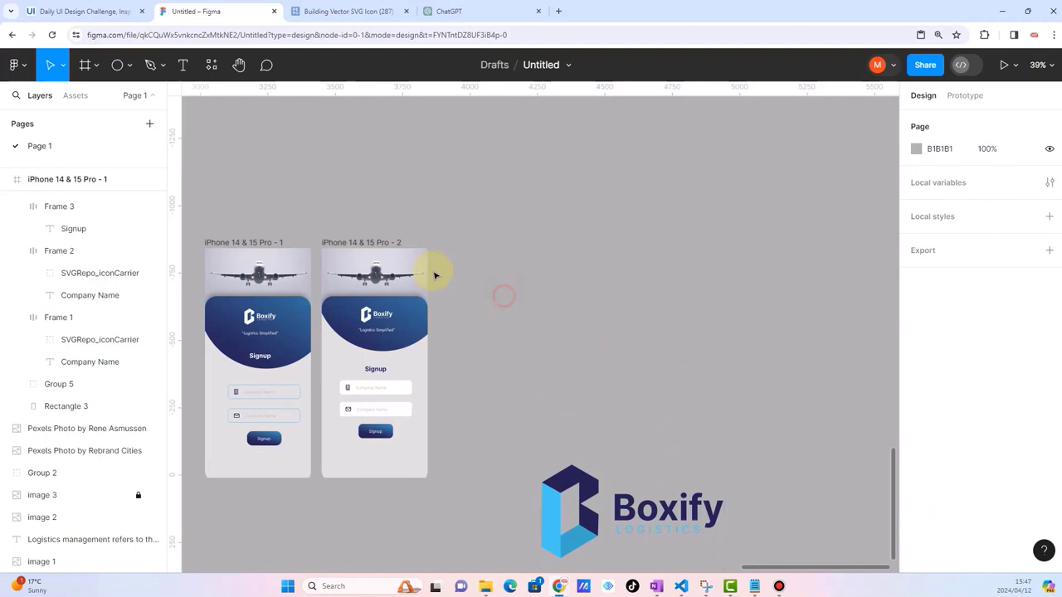
# Step: Duplicate the second signup screen and place the new frame 3 right beside it
pyautogui.click(362, 242)
pyautogui.hotkey('ctrl', 'd')
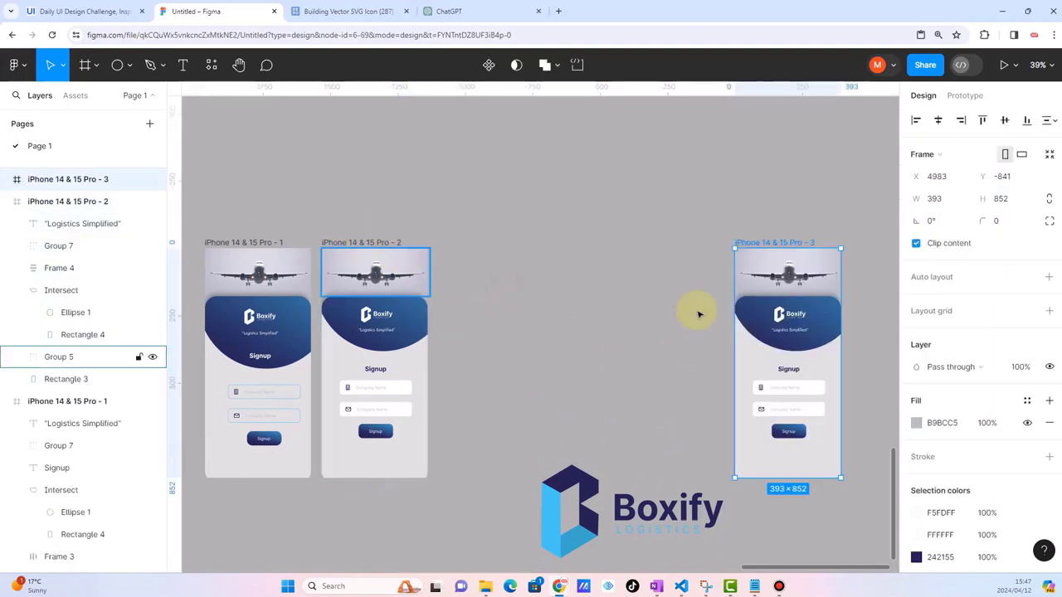
pyautogui.click(569, 510)
pyautogui.moveTo(569, 509); pyautogui.dragTo(510, 577)
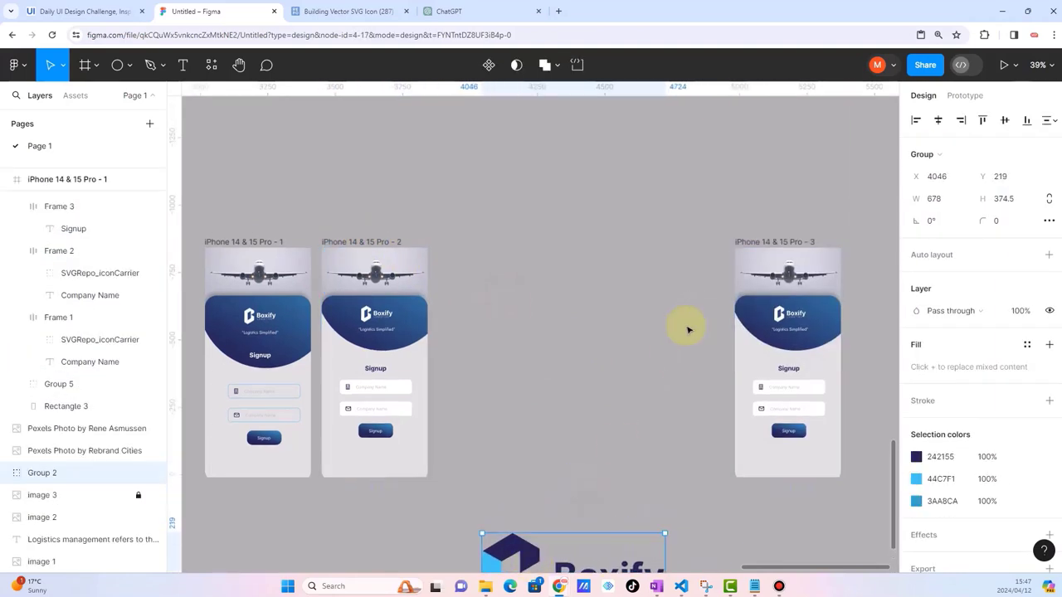
pyautogui.moveTo(761, 243); pyautogui.dragTo(477, 249)
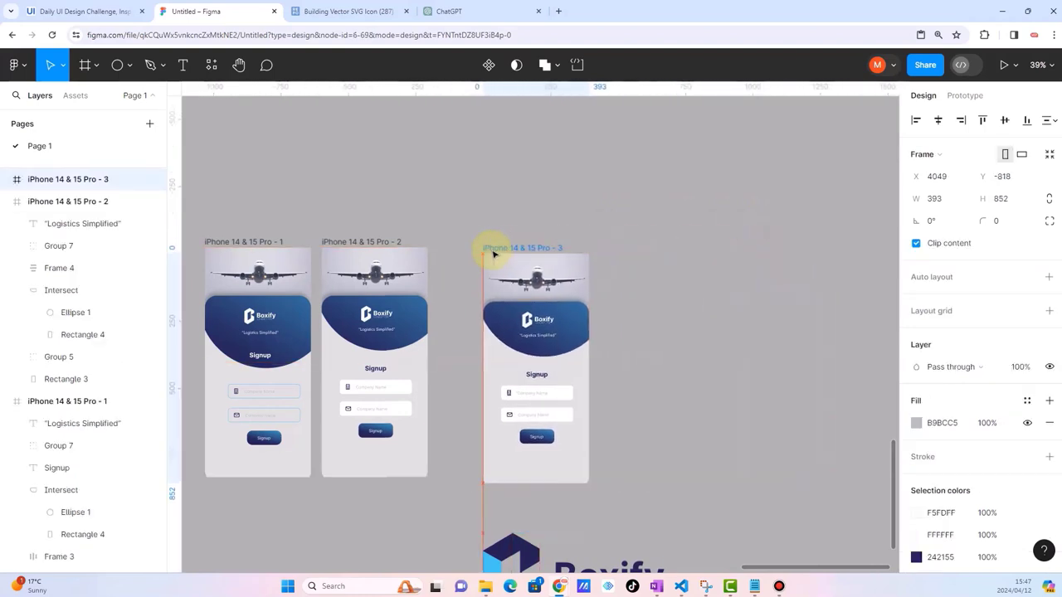
pyautogui.click(672, 351)
pyautogui.scroll(2, 564, 382)
# Step: Give the third signup screen a corner radius of 30
pyautogui.scroll(2, 564, 381)
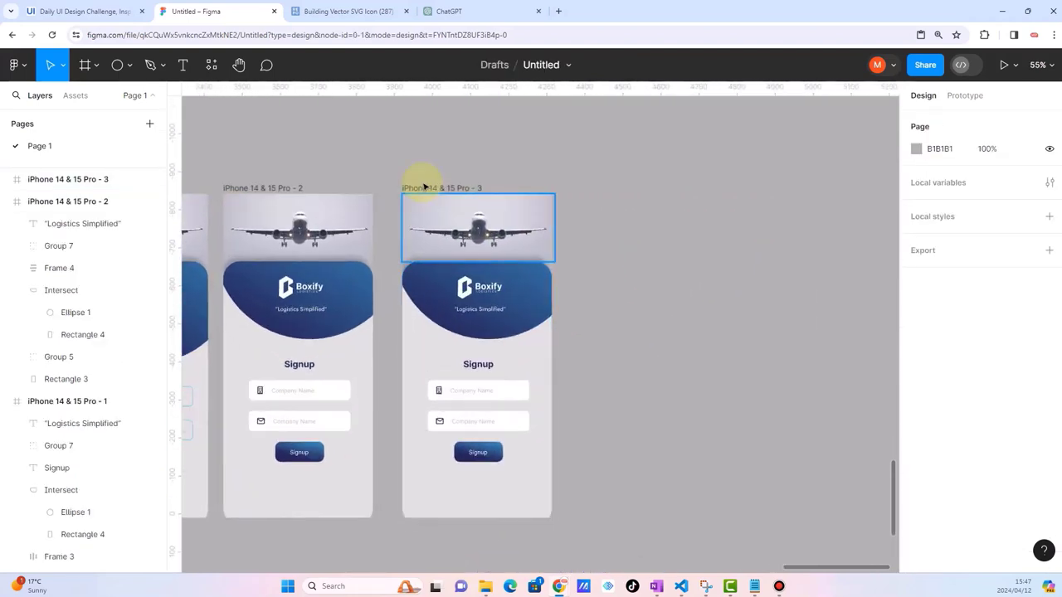
pyautogui.click(417, 188)
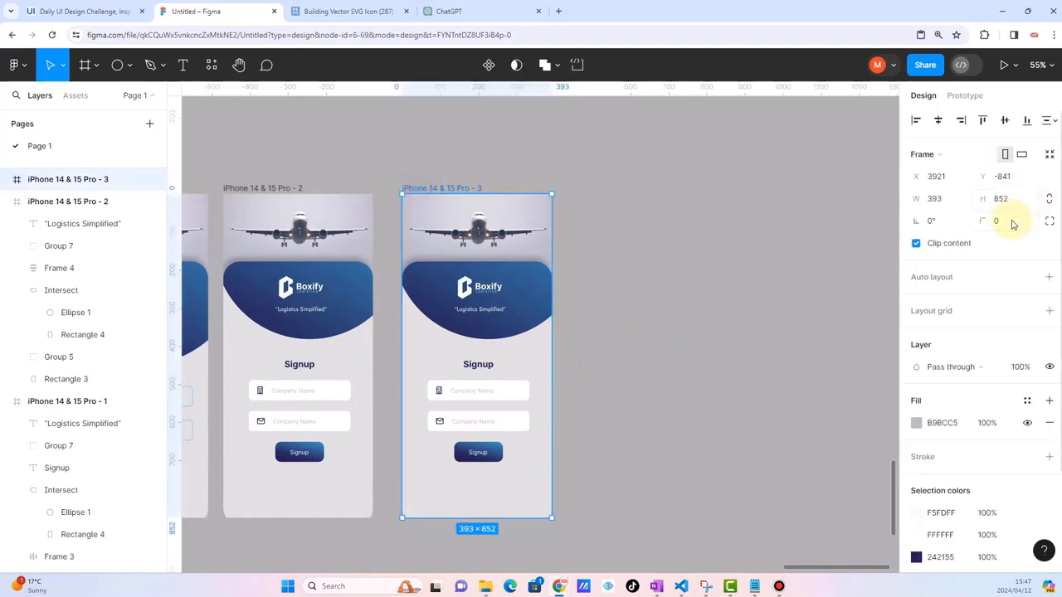
pyautogui.click(999, 221)
pyautogui.write('3')
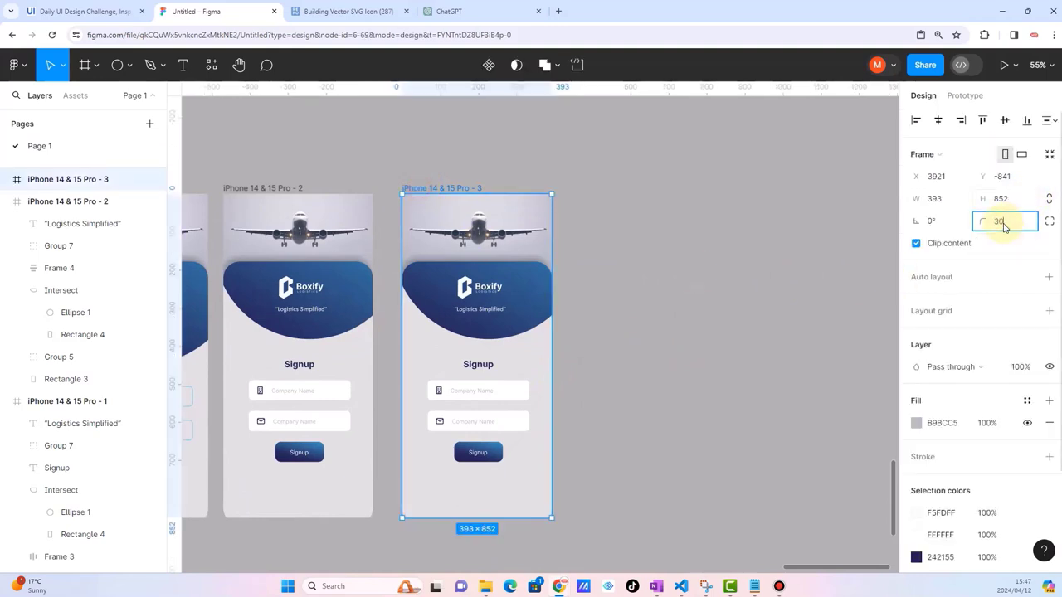
pyautogui.click(638, 211)
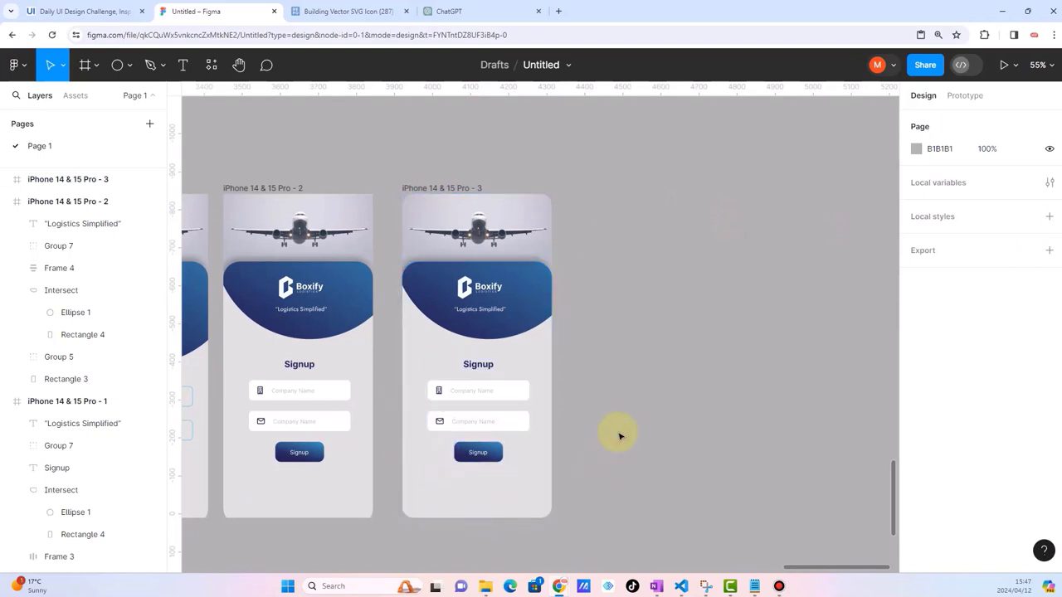
# Step: Change the background rectangle's fill to a pale blue-grey (EAF0F4)
pyautogui.click(407, 326)
pyautogui.click(915, 400)
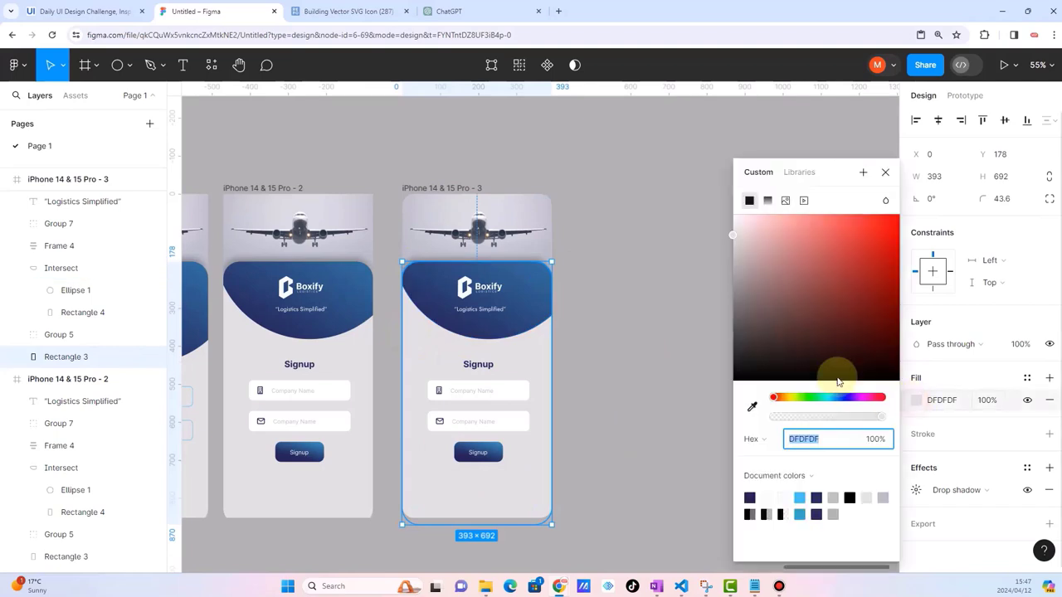
pyautogui.moveTo(733, 237)
pyautogui.mouseDown()
pyautogui.moveTo(735, 222)
pyautogui.moveTo(734, 234)
pyautogui.mouseUp()
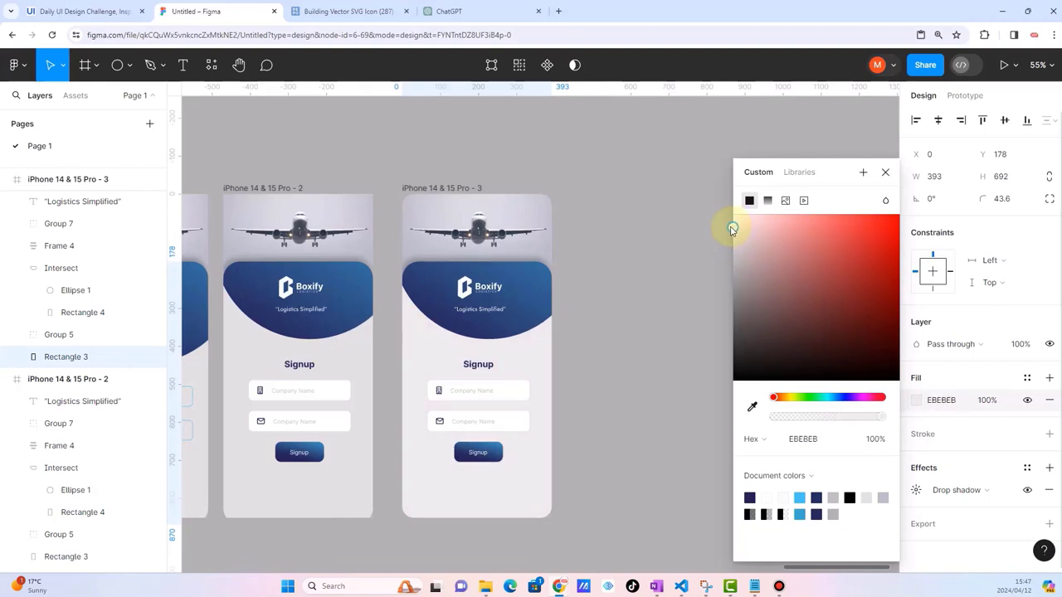
pyautogui.moveTo(732, 230); pyautogui.dragTo(733, 228)
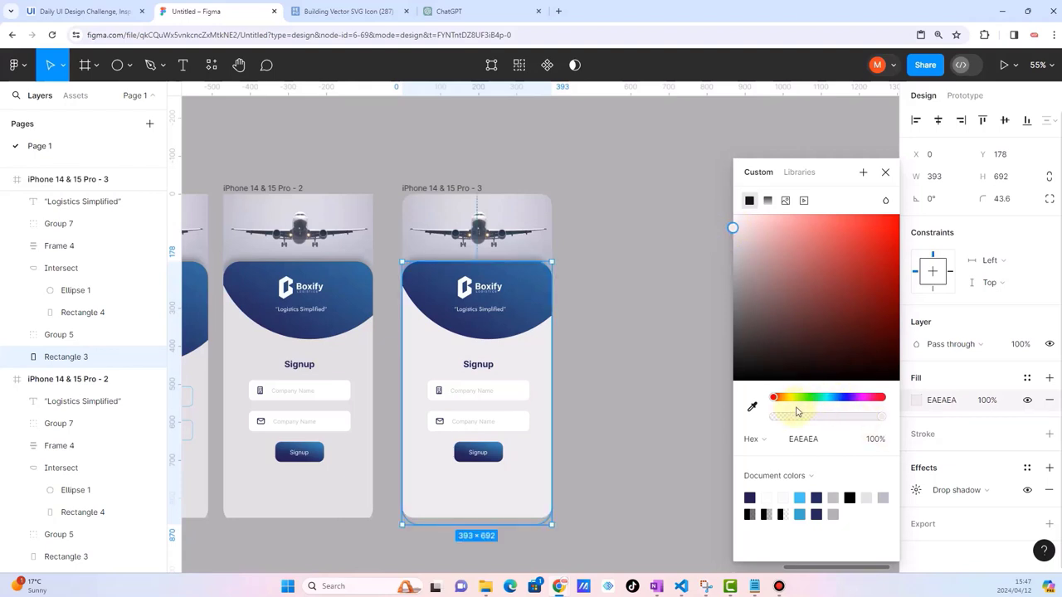
pyautogui.moveTo(778, 402)
pyautogui.mouseDown()
pyautogui.moveTo(848, 407)
pyautogui.moveTo(835, 408)
pyautogui.mouseUp()
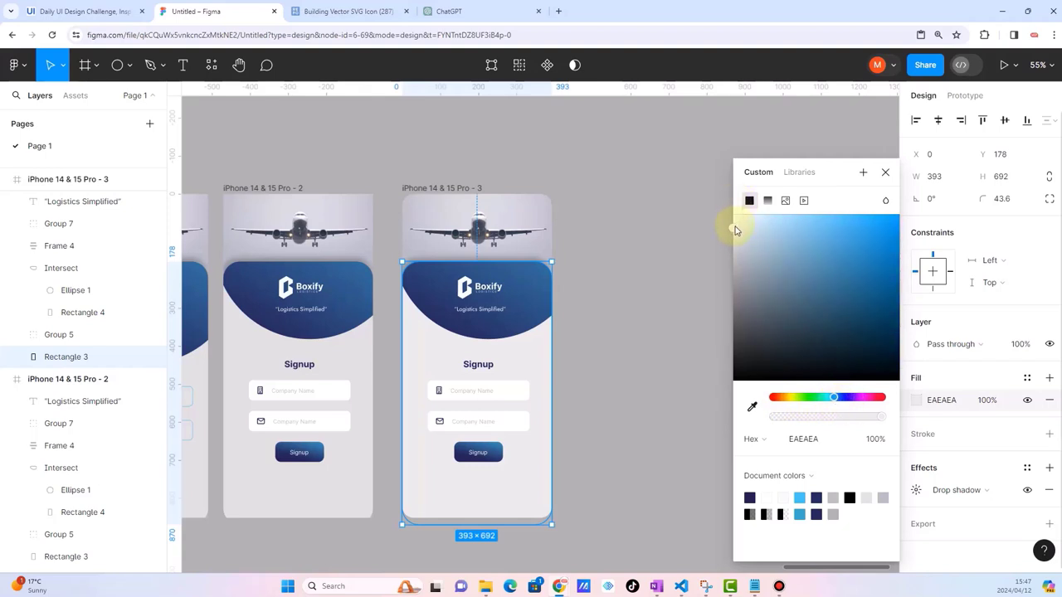
pyautogui.moveTo(734, 230); pyautogui.dragTo(737, 230)
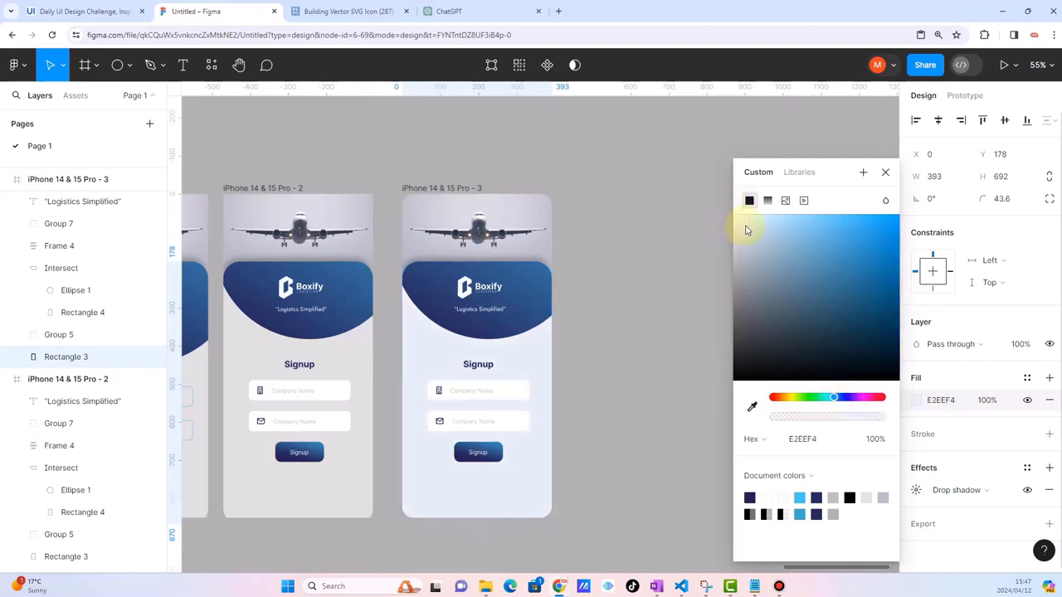
pyautogui.moveTo(740, 231); pyautogui.dragTo(743, 232)
pyautogui.click(588, 360)
pyautogui.scroll(1, 644, 380)
# Step: Set the Company Name input row's height to 57
pyautogui.scroll(1, 644, 379)
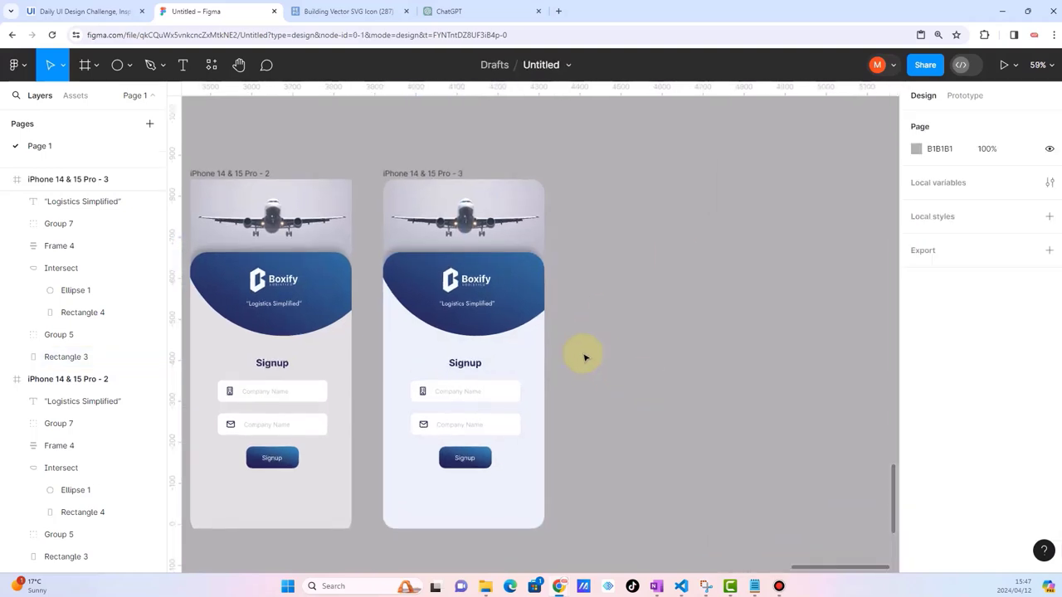
pyautogui.scroll(3, 585, 358)
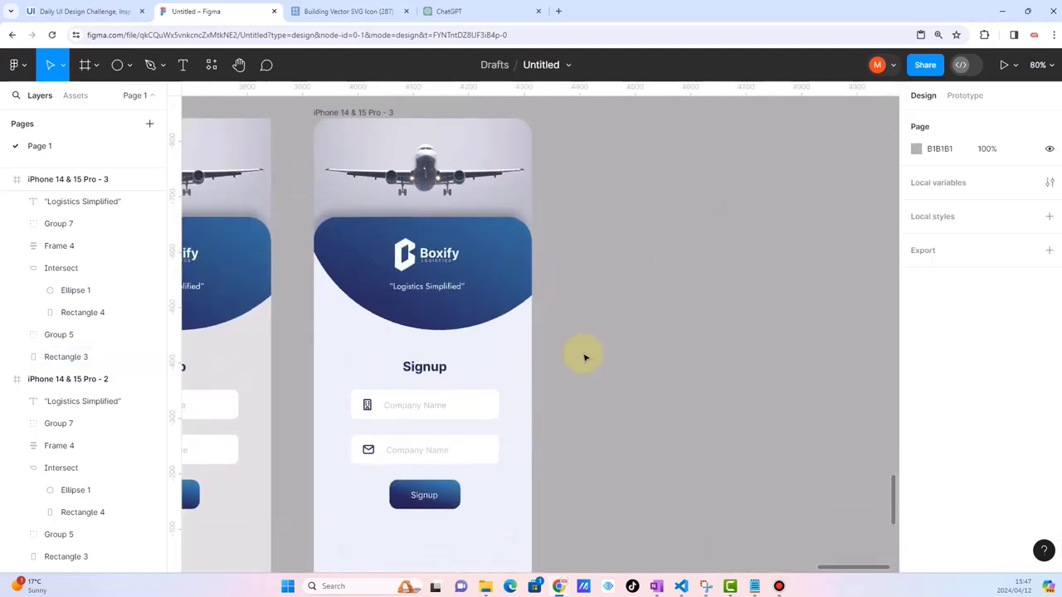
pyautogui.click(494, 406)
pyautogui.scroll(2, 455, 427)
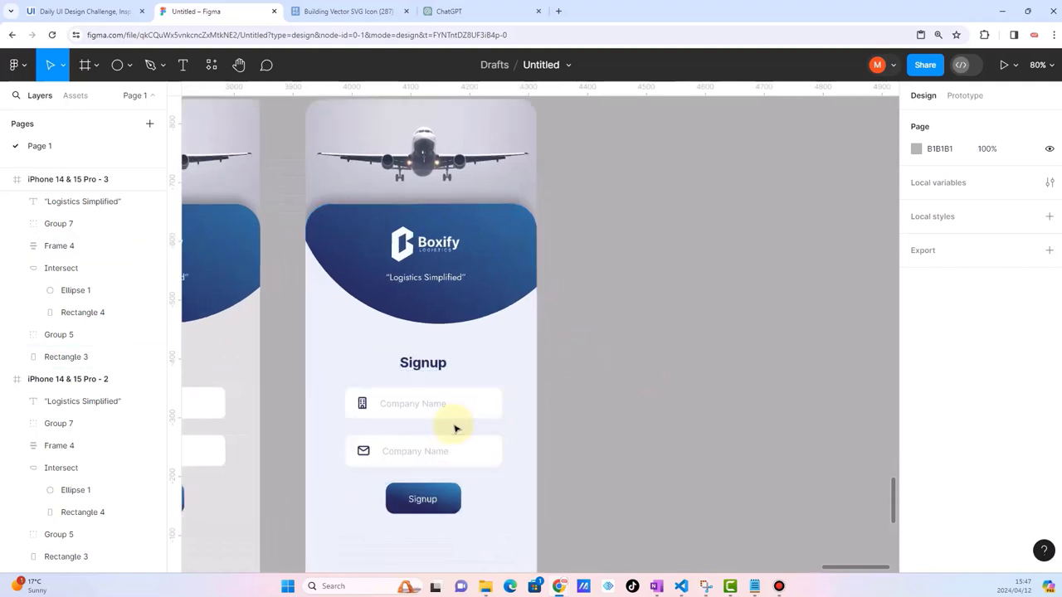
pyautogui.scroll(3, 429, 401)
pyautogui.doubleClick(432, 414)
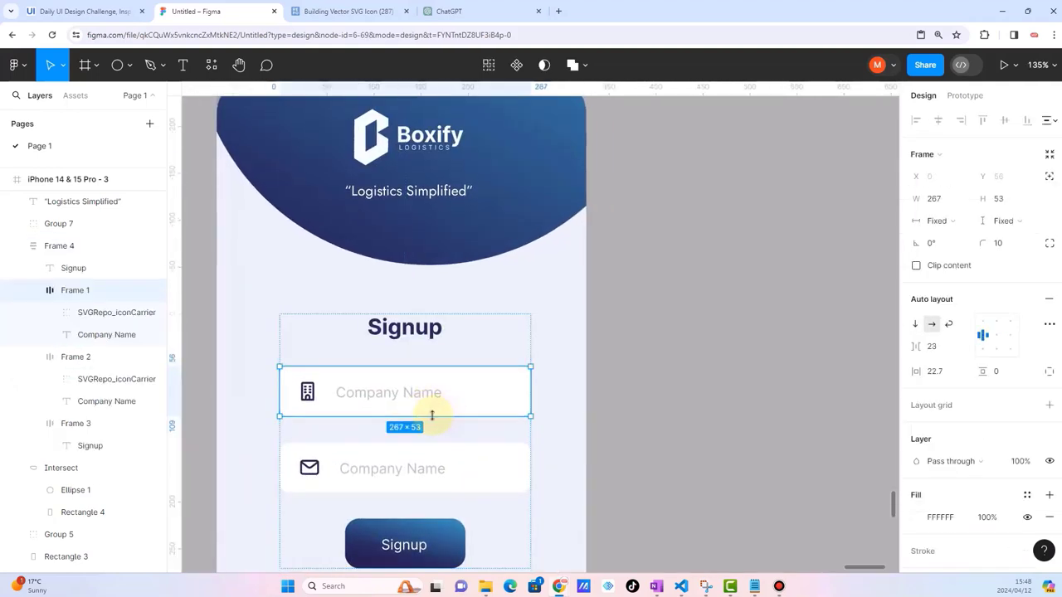
pyautogui.moveTo(427, 419); pyautogui.dragTo(427, 420)
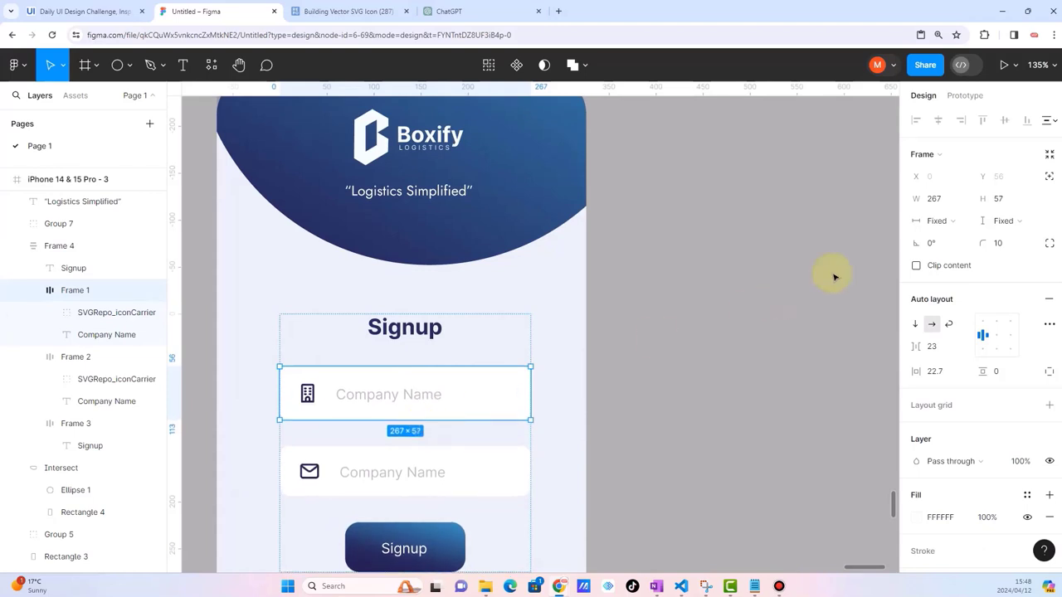
pyautogui.click(1004, 203)
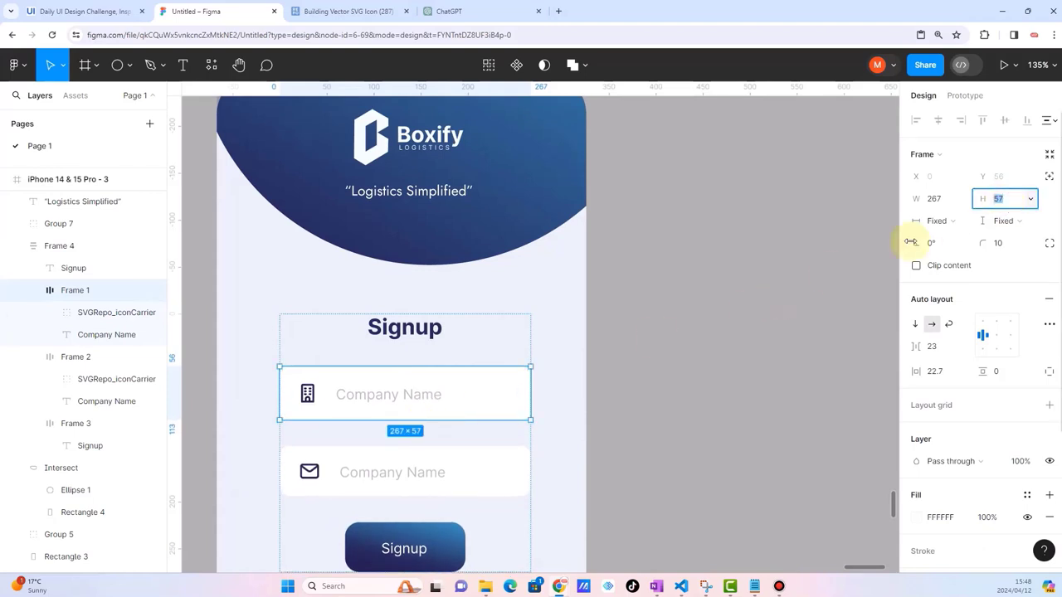
# Step: Set the email input row's height to 57 as well
pyautogui.click(490, 462)
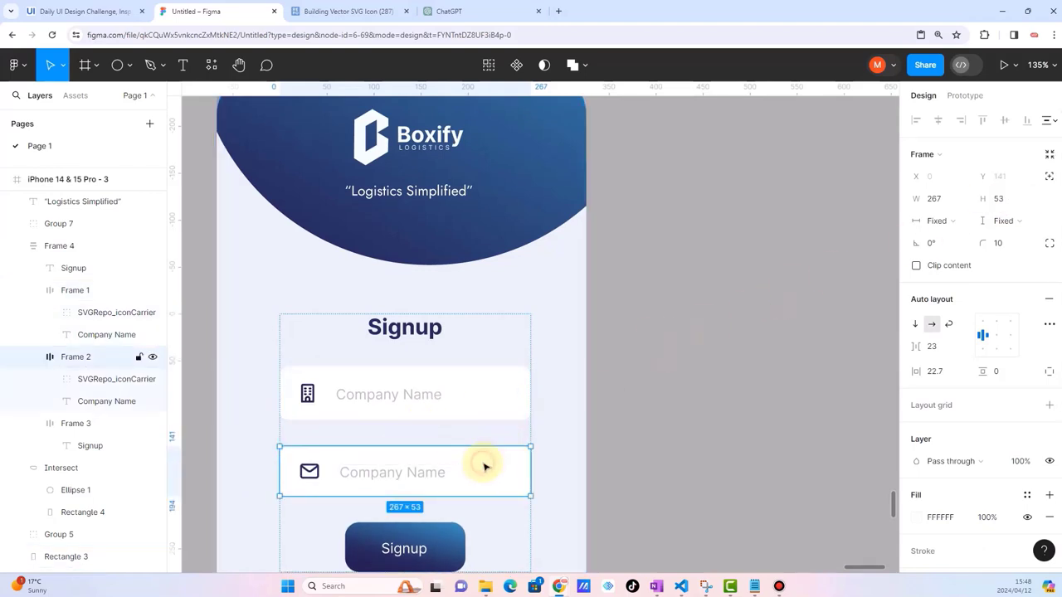
pyautogui.click(1004, 200)
pyautogui.write('57')
pyautogui.press('Return')
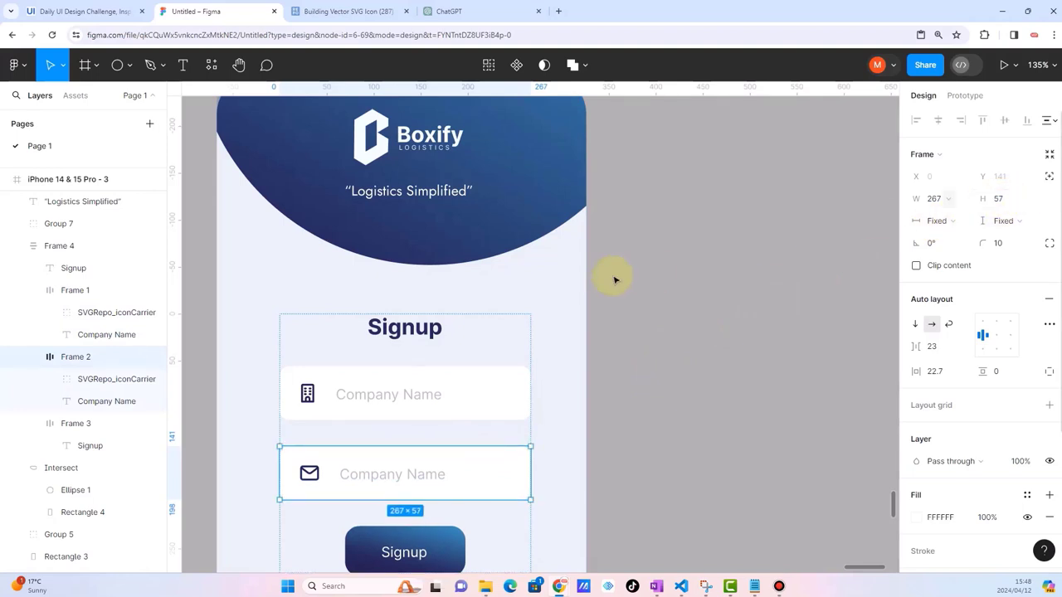
pyautogui.keyDown('ctrl'); pyautogui.scroll(-3, 502, 307); pyautogui.keyUp('ctrl')
pyautogui.click(699, 312)
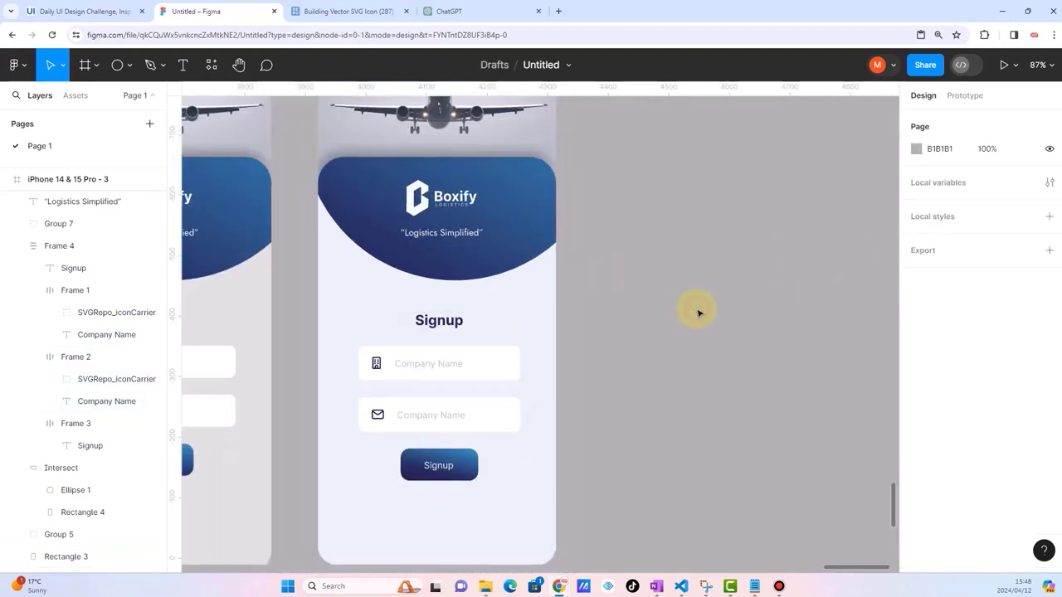
pyautogui.click(554, 350)
pyautogui.keyDown('ctrl'); pyautogui.scroll(-2, 554, 350); pyautogui.keyUp('ctrl')
pyautogui.click(580, 386)
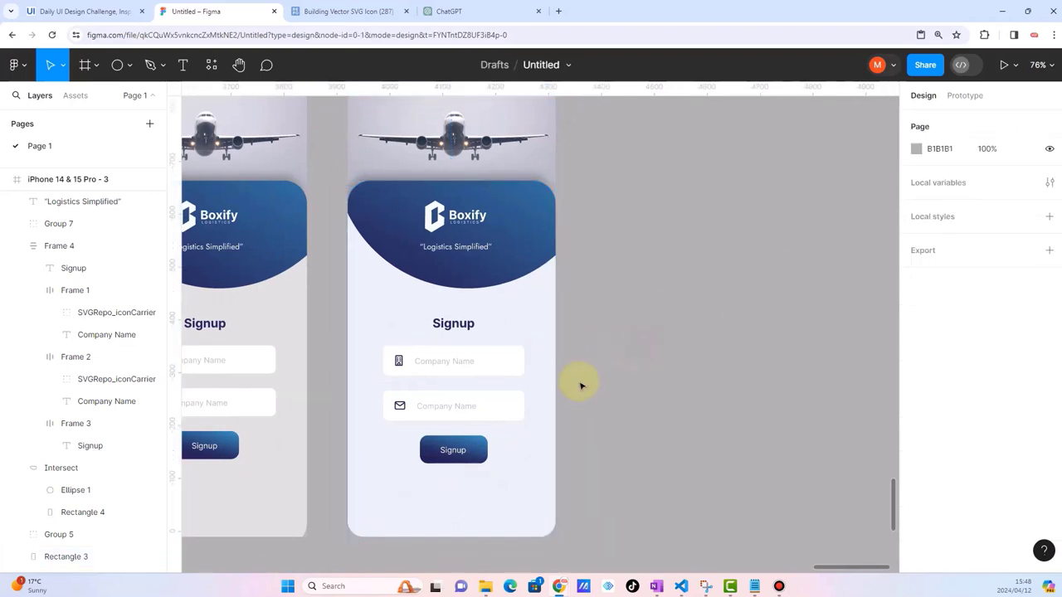
pyautogui.hscroll(1, 581, 385)
pyautogui.keyDown('ctrl'); pyautogui.scroll(-2, 581, 385); pyautogui.keyUp('ctrl')
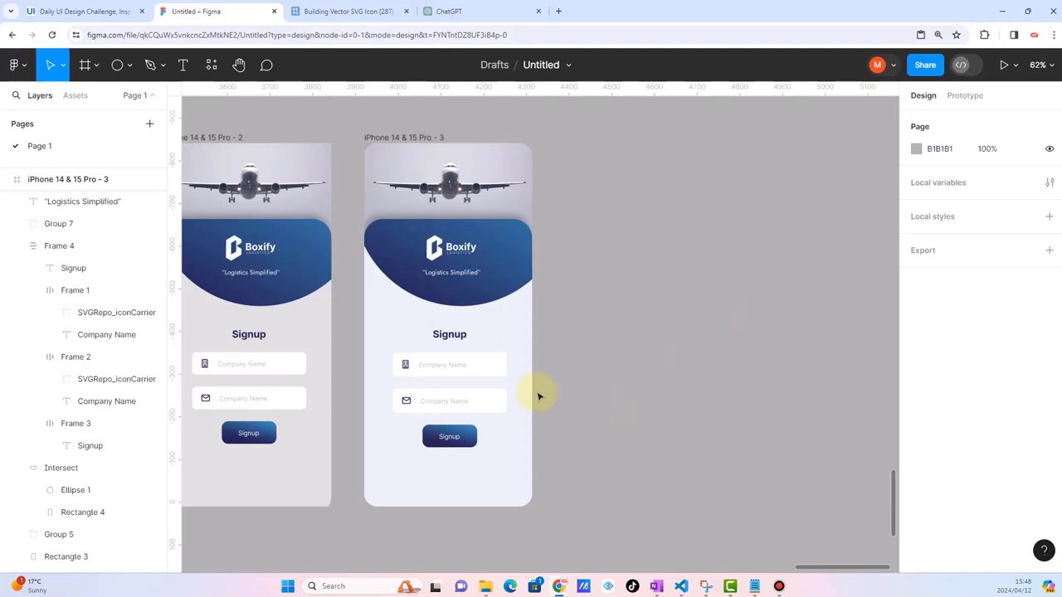
# Step: Duplicate the Signup button on the third screen
pyautogui.scroll(5, 450, 438)
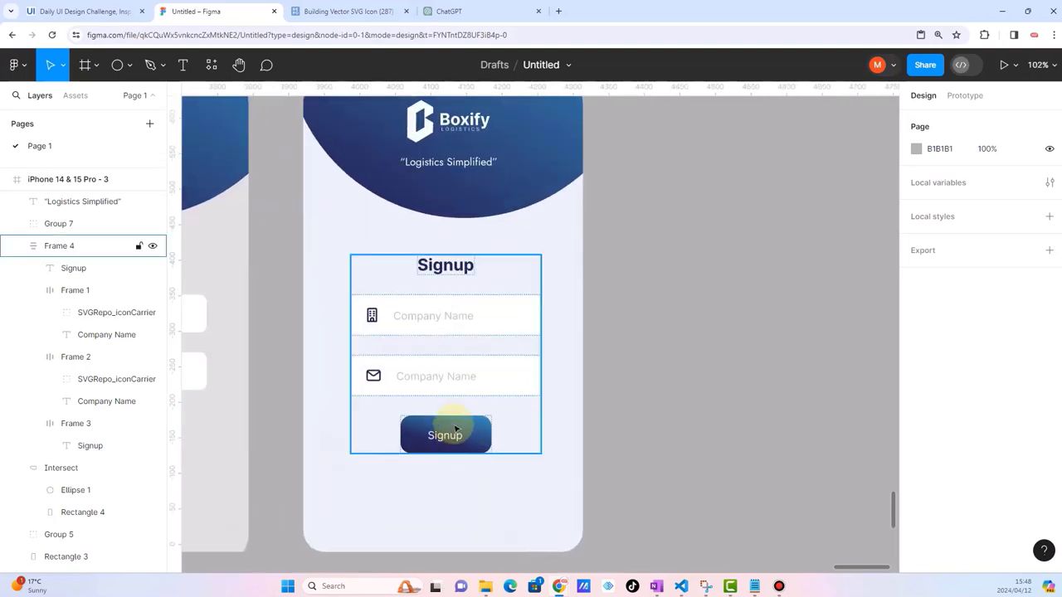
pyautogui.click(453, 428)
pyautogui.click(455, 427)
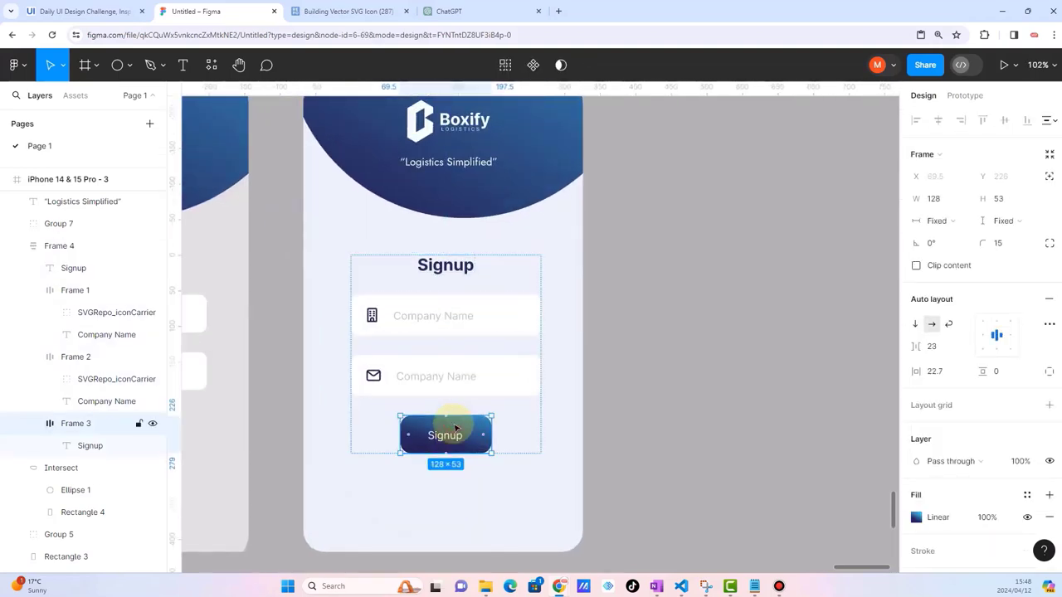
pyautogui.hotkey('ctrl', 'd')
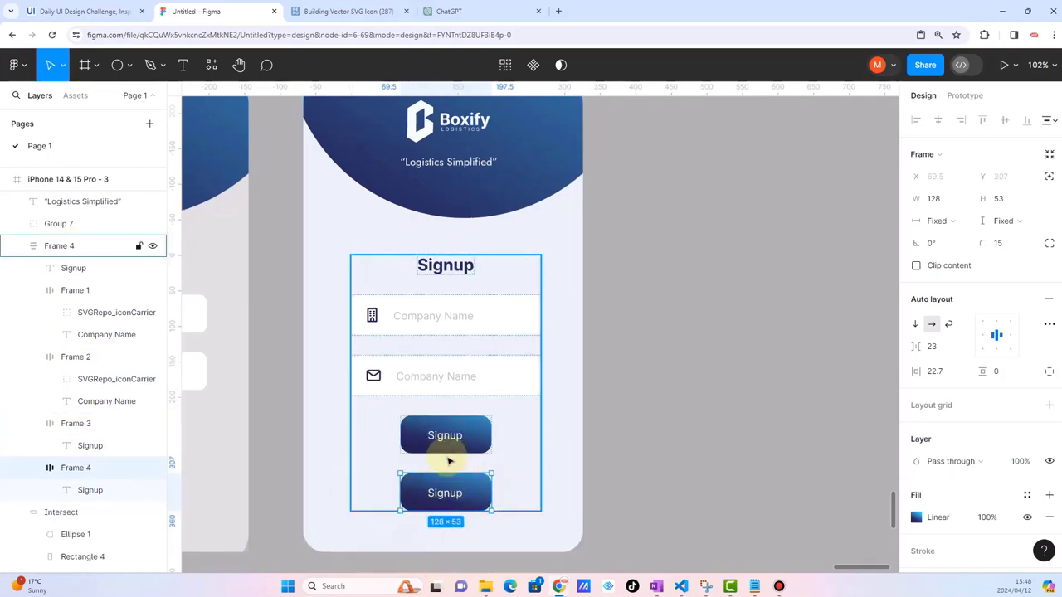
# Step: Put both Signup buttons in a horizontal, centred auto-layout row with a 6.8 gap
pyautogui.keyDown('shift'); pyautogui.click(448, 442); pyautogui.keyUp('shift')
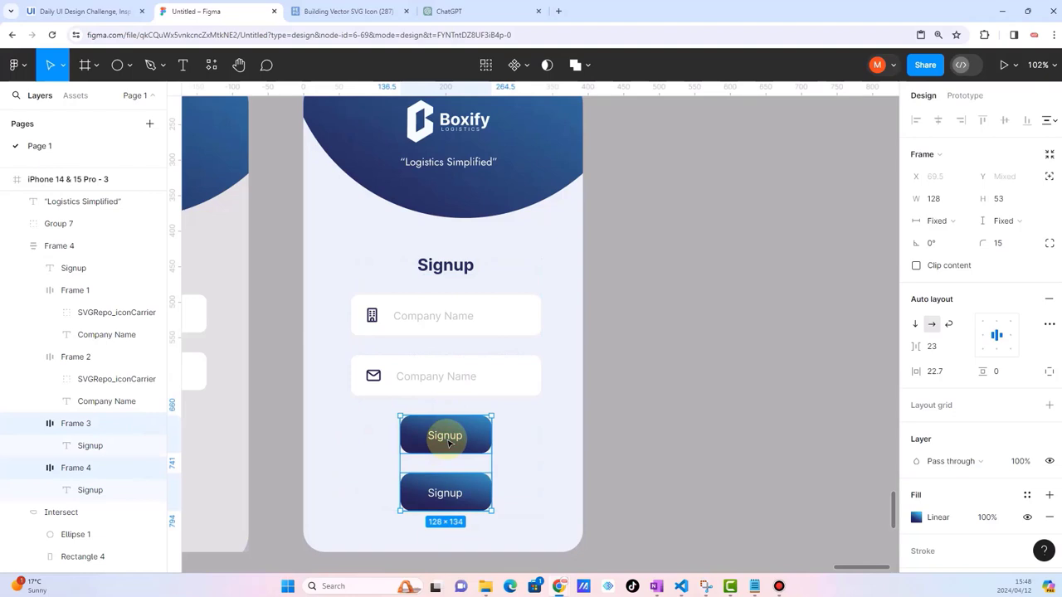
pyautogui.hotkey('shift', 'a')
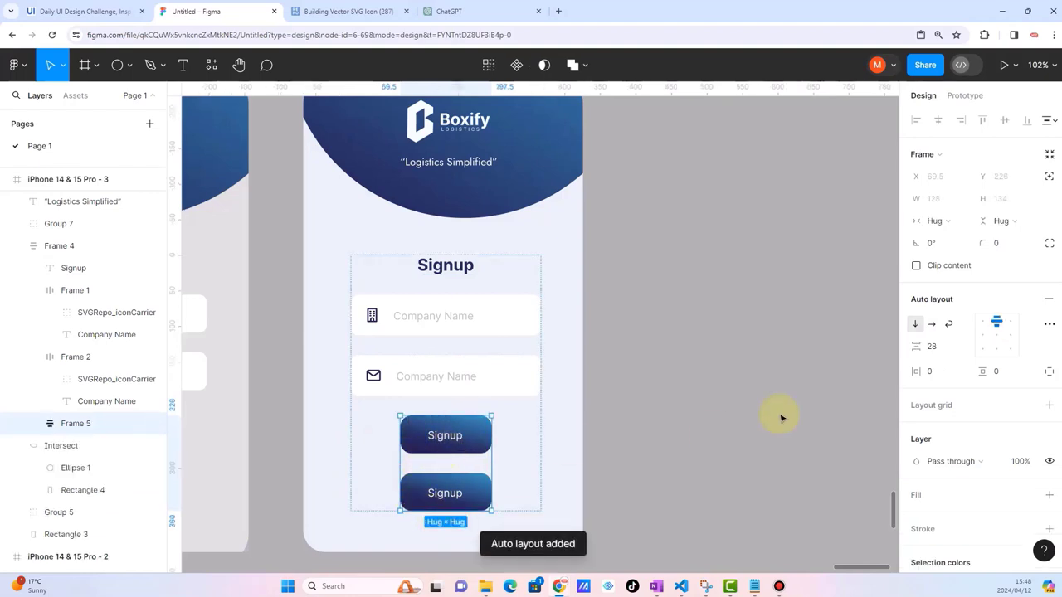
pyautogui.click(938, 330)
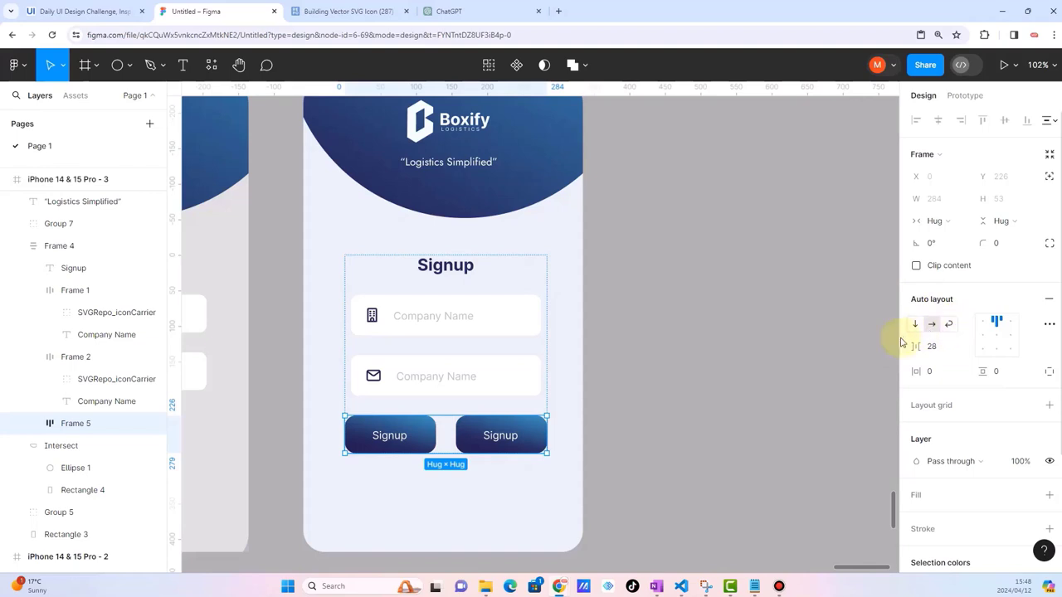
pyautogui.click(999, 335)
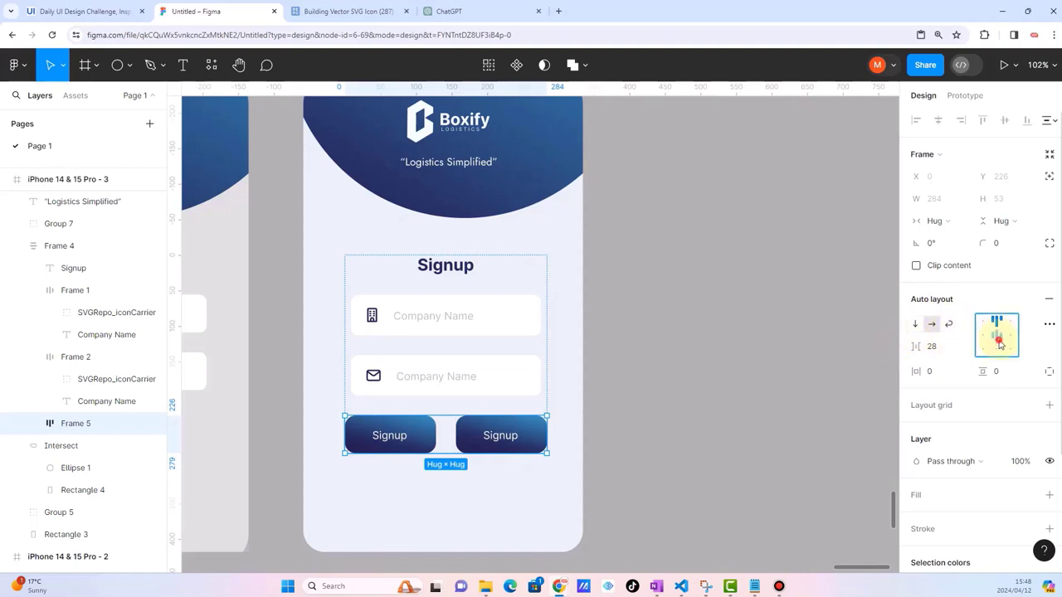
pyautogui.moveTo(914, 348); pyautogui.dragTo(718, 369)
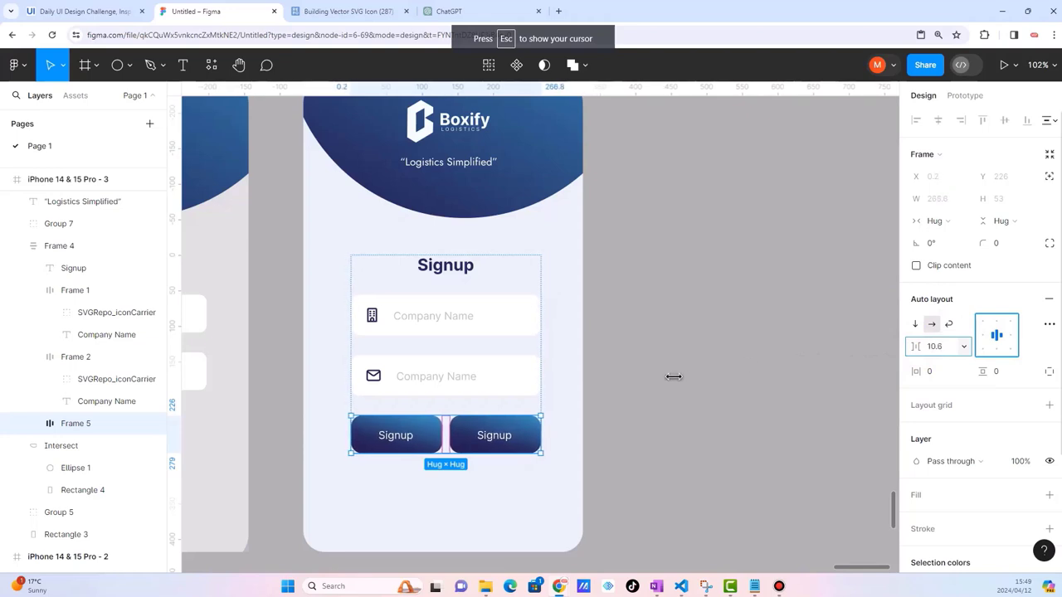
pyautogui.moveTo(719, 368); pyautogui.dragTo(621, 379)
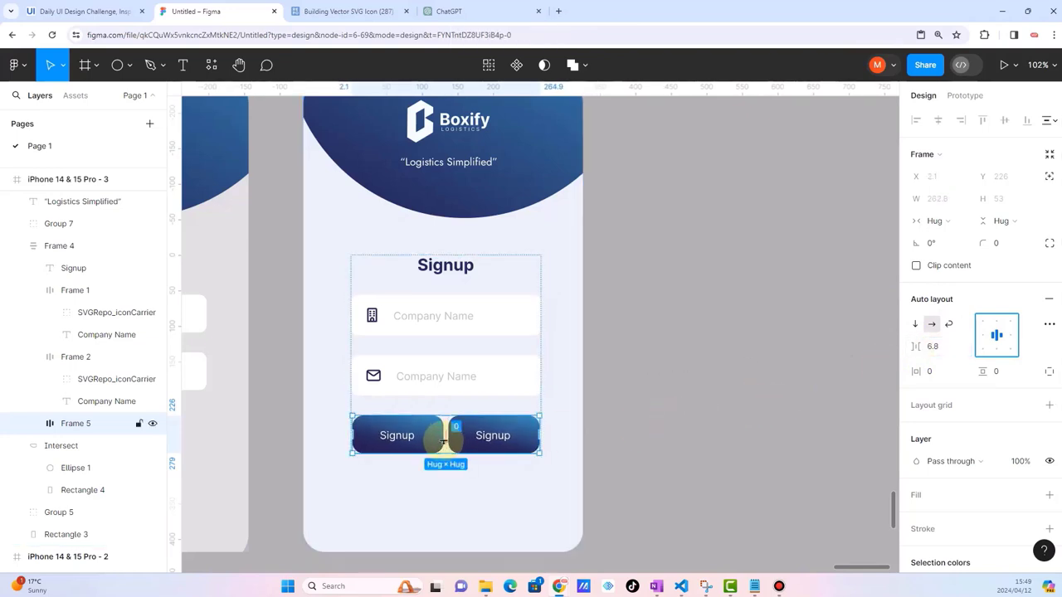
pyautogui.doubleClick(489, 442)
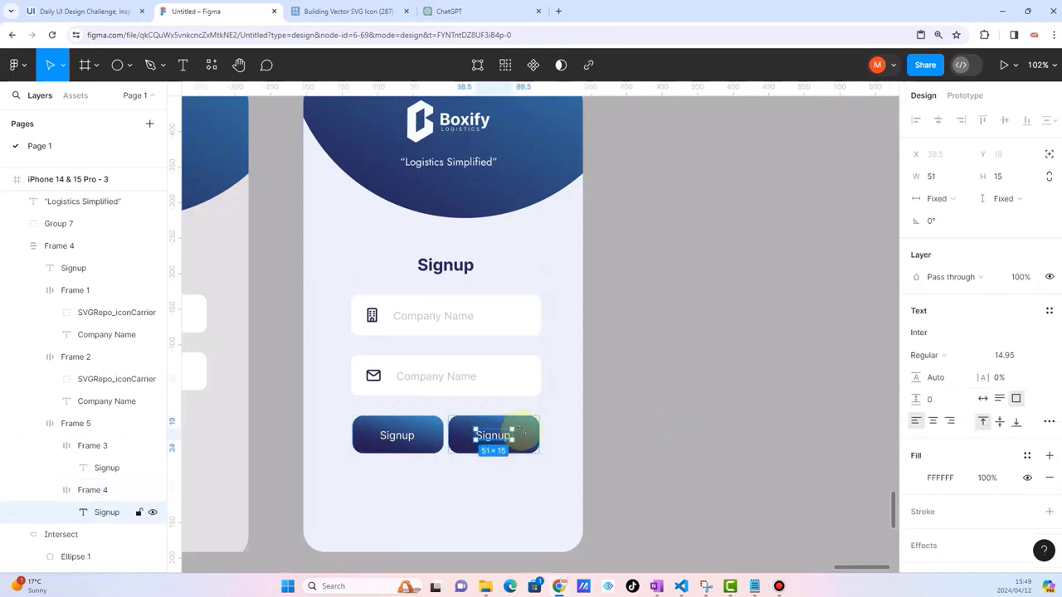
# Step: Remove the right button's gradient fill and make its text navy, sampled from the canvas
pyautogui.click(529, 434)
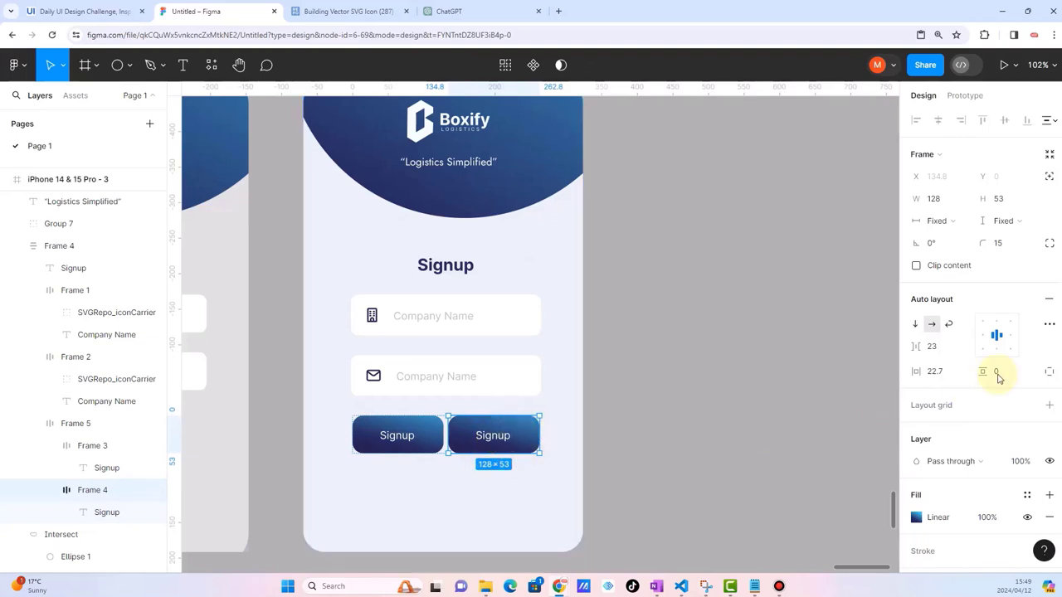
pyautogui.click(1049, 520)
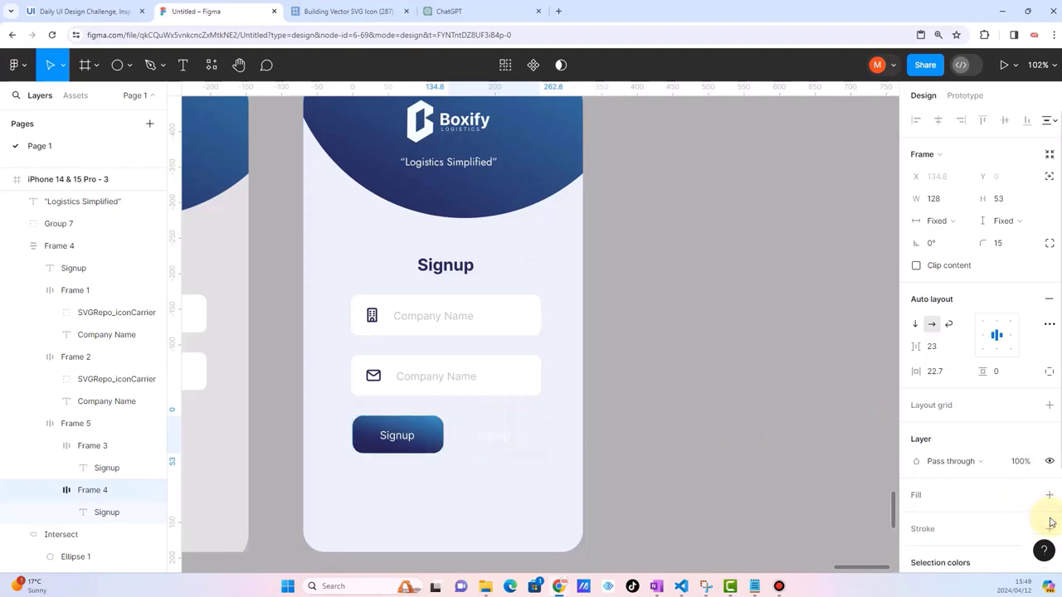
pyautogui.click(525, 428)
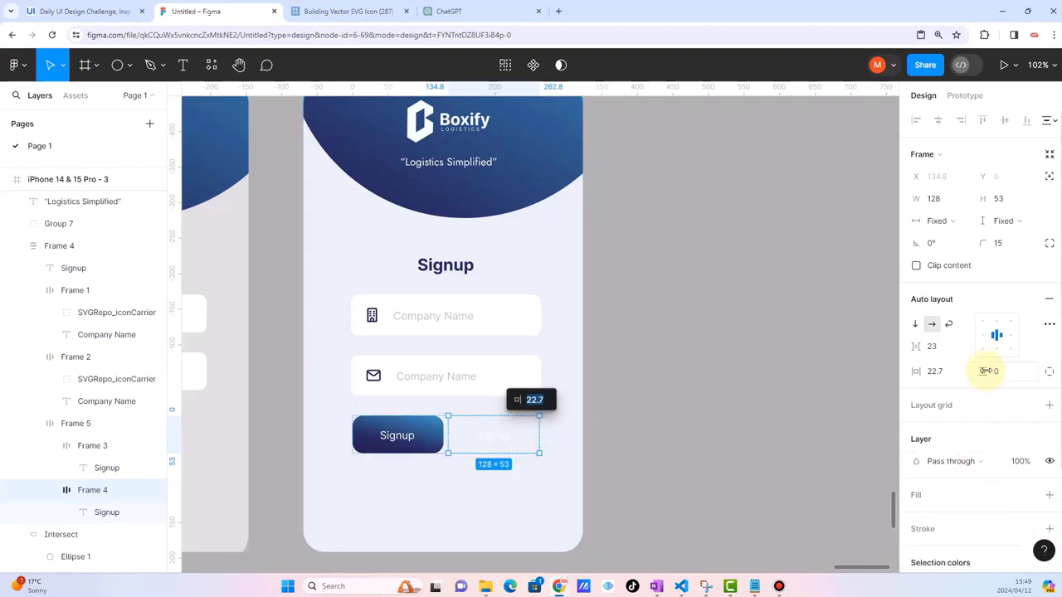
pyautogui.scroll(-3, 989, 458)
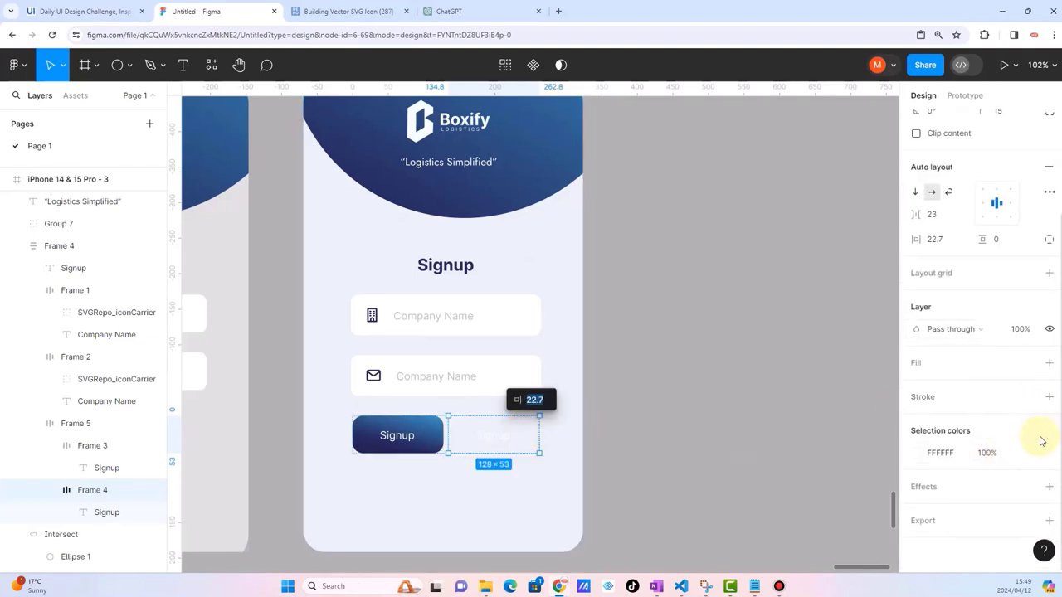
pyautogui.click(916, 453)
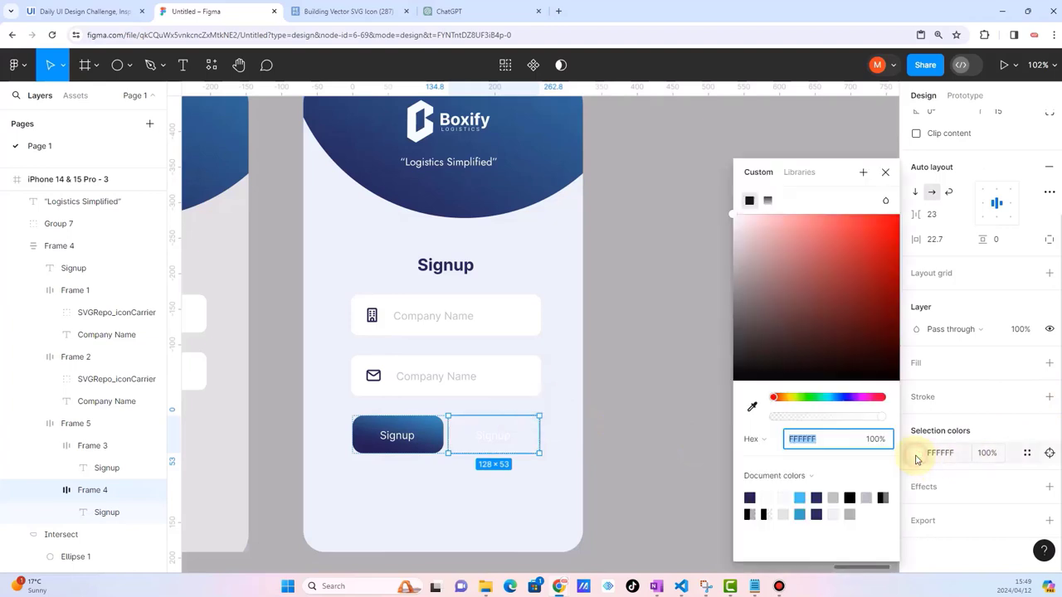
pyautogui.click(752, 407)
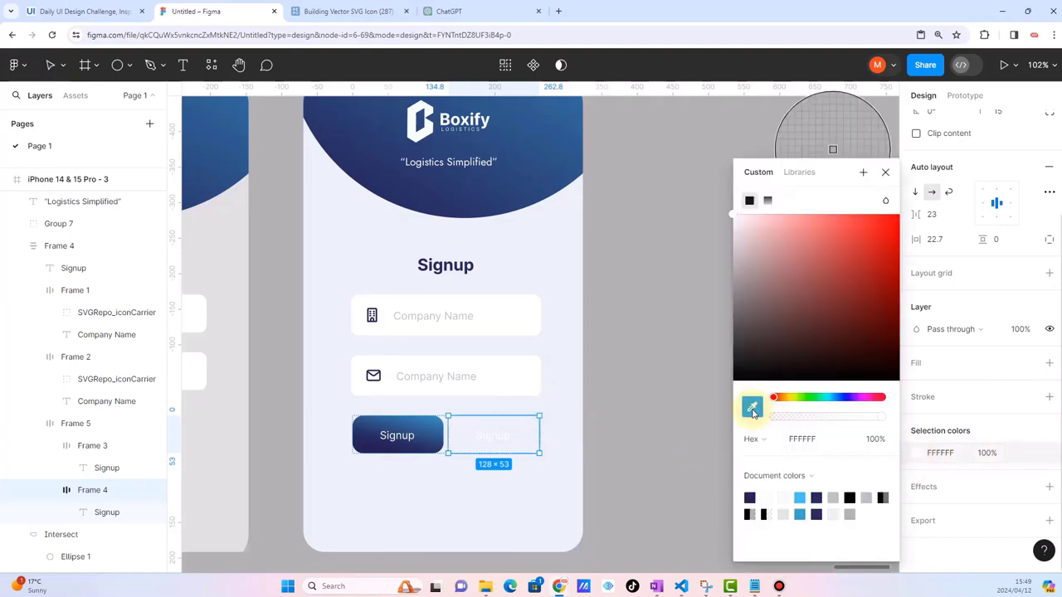
pyautogui.click(384, 183)
pyautogui.click(670, 411)
# Step: Add a thin dark-blue border to the right button, sampled from the Signup button
pyautogui.click(534, 433)
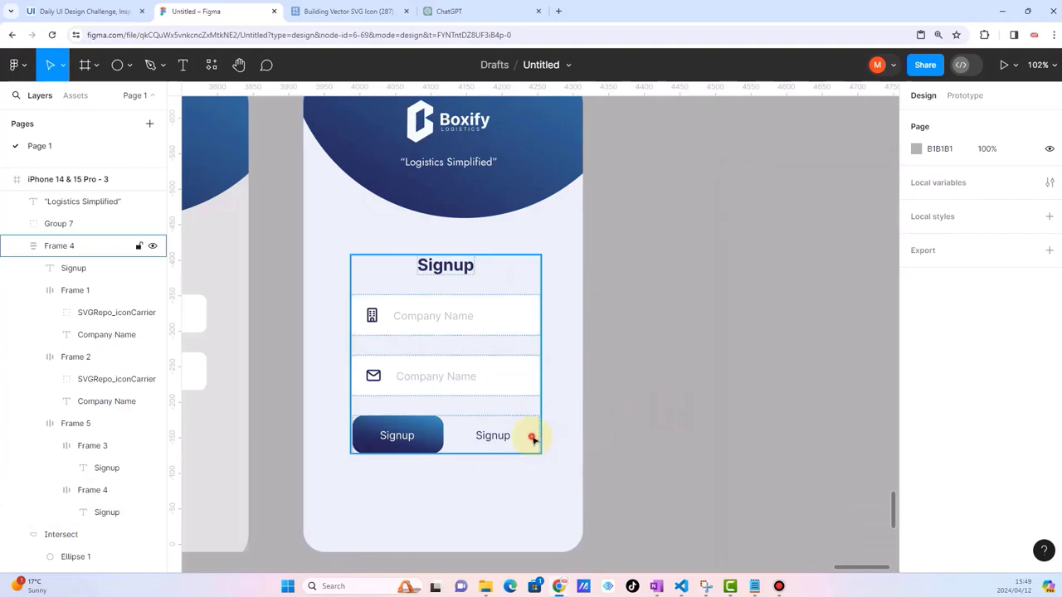
pyautogui.doubleClick(535, 437)
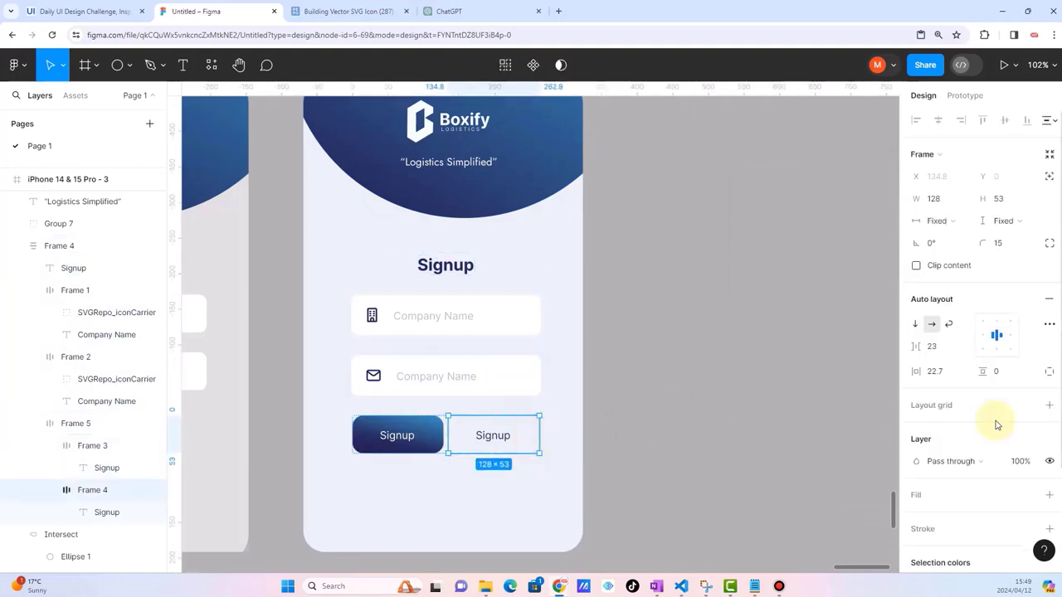
pyautogui.scroll(-3, 953, 419)
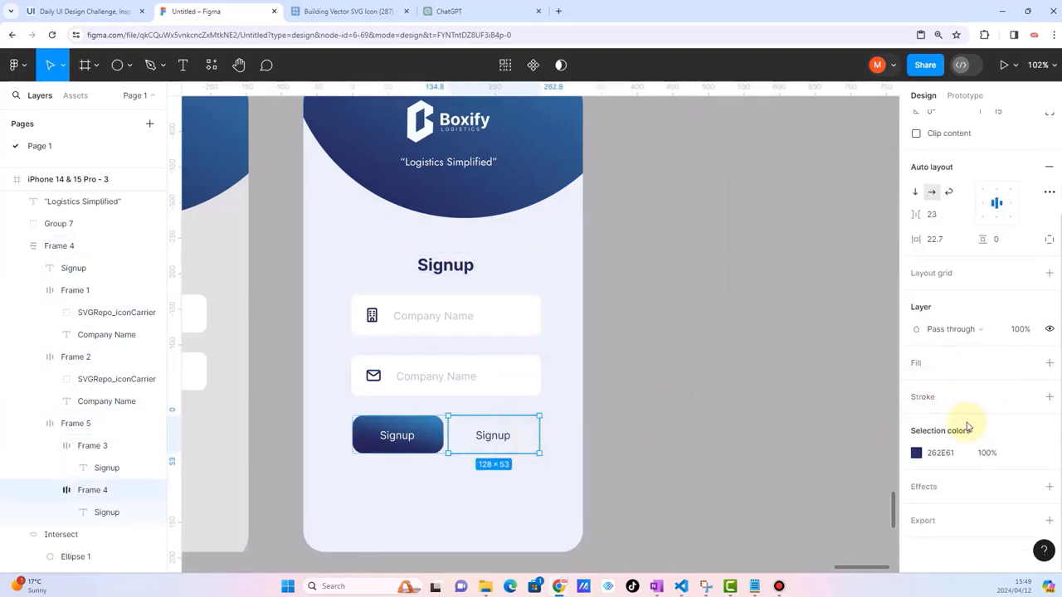
pyautogui.click(1049, 397)
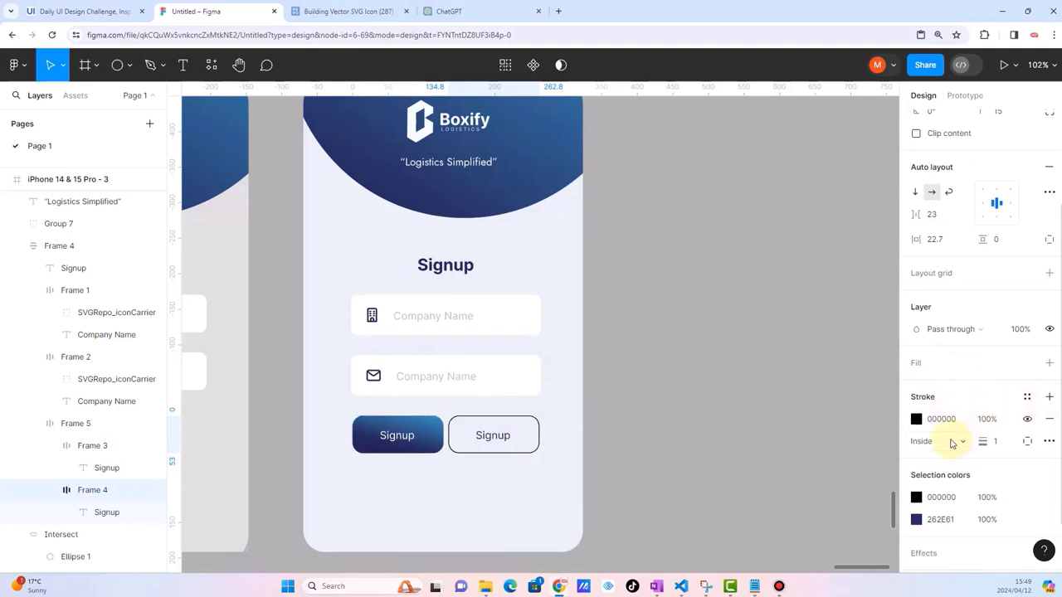
pyautogui.click(916, 418)
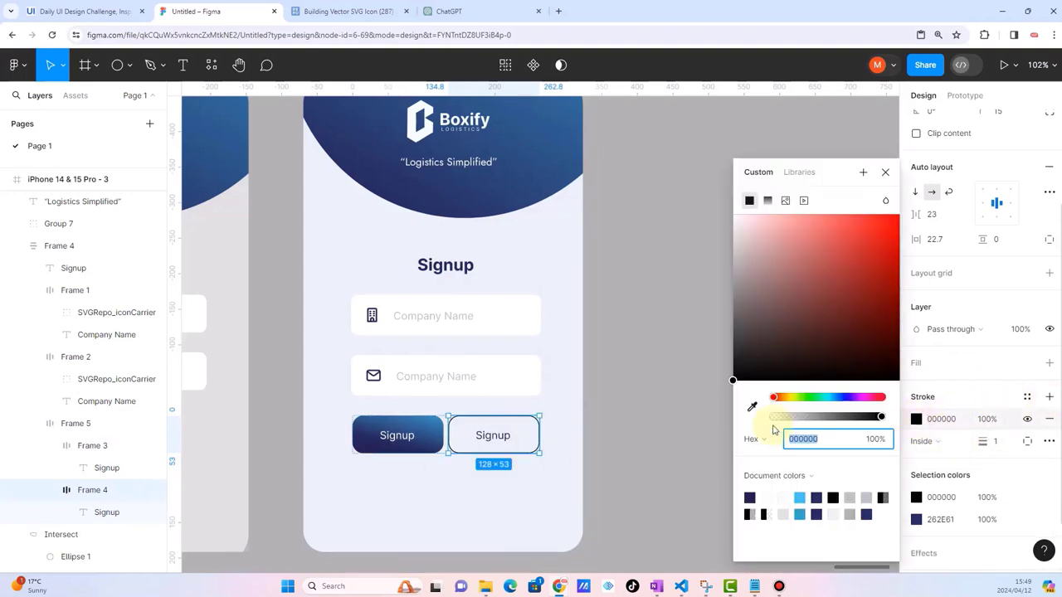
pyautogui.click(752, 406)
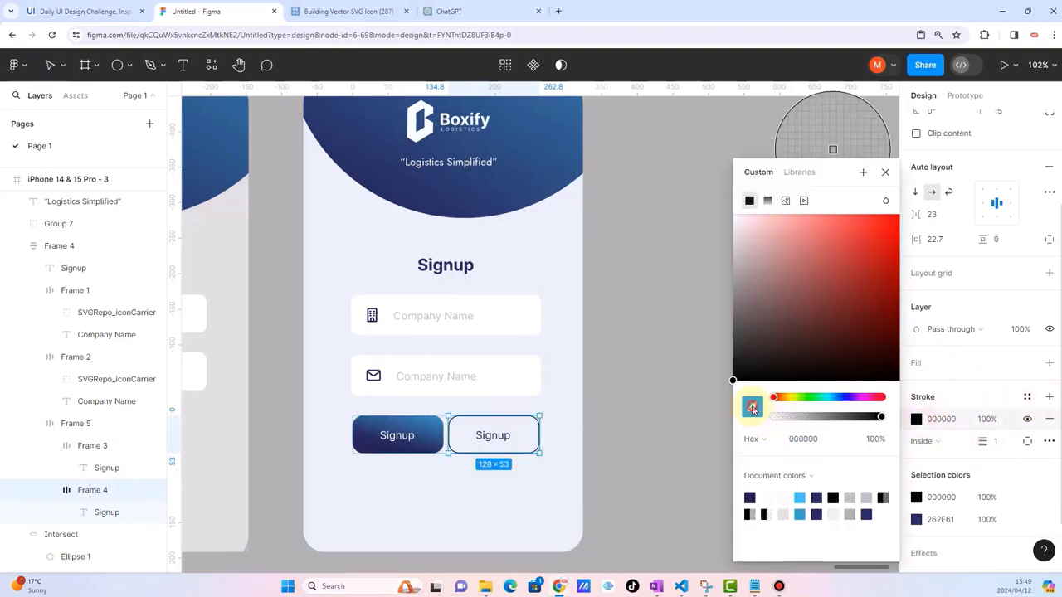
pyautogui.click(365, 441)
pyautogui.click(664, 414)
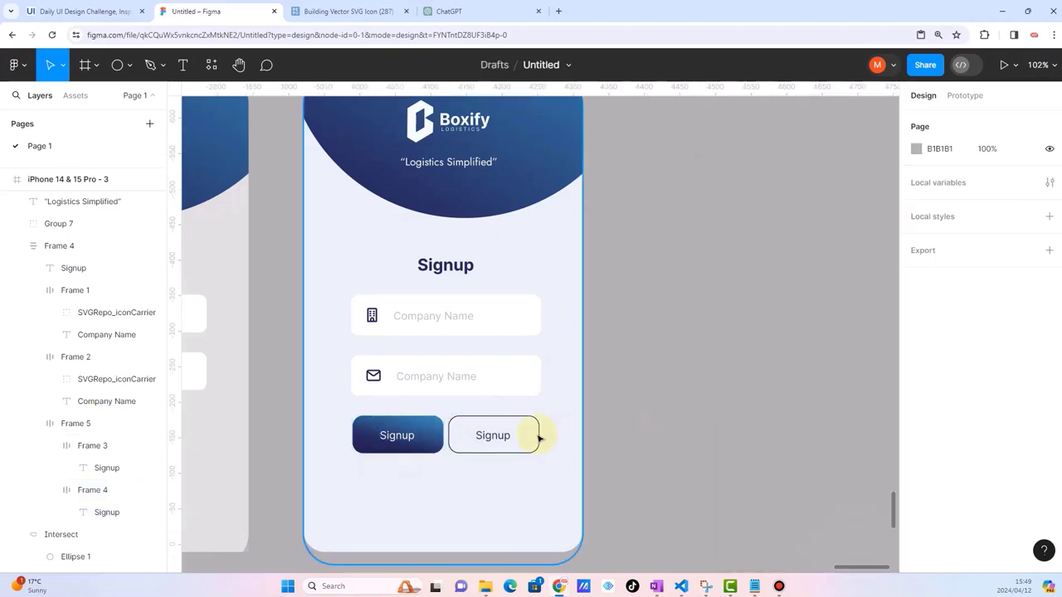
# Step: Start retyping the right button's label as 'login'
pyautogui.click(489, 438)
pyautogui.doubleClick(490, 441)
pyautogui.doubleClick(490, 440)
pyautogui.write('login')
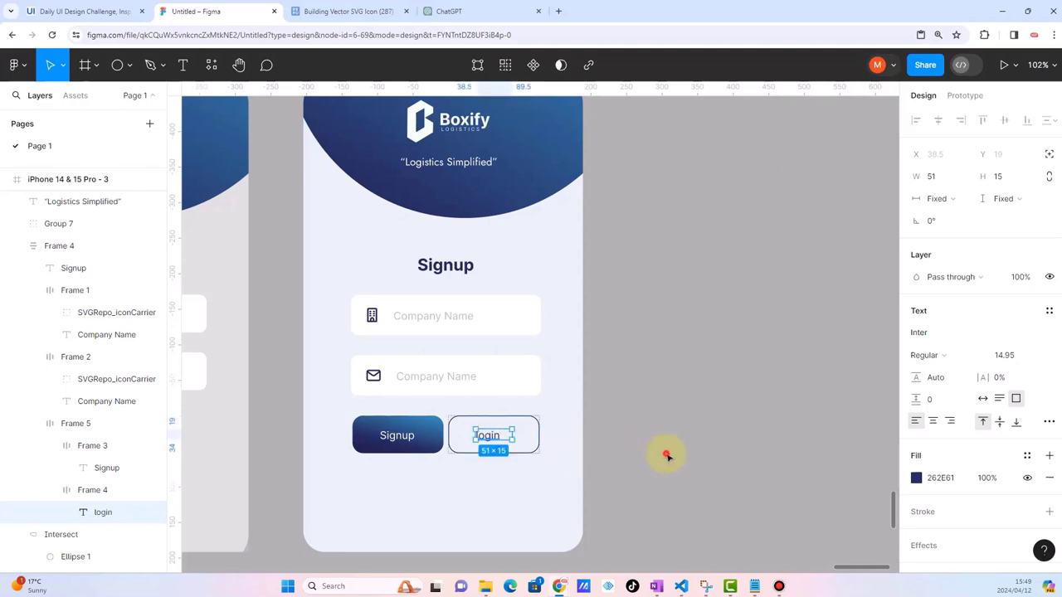
# Step: Finish the login label and scale the button row down to about three-quarters size
pyautogui.click(666, 453)
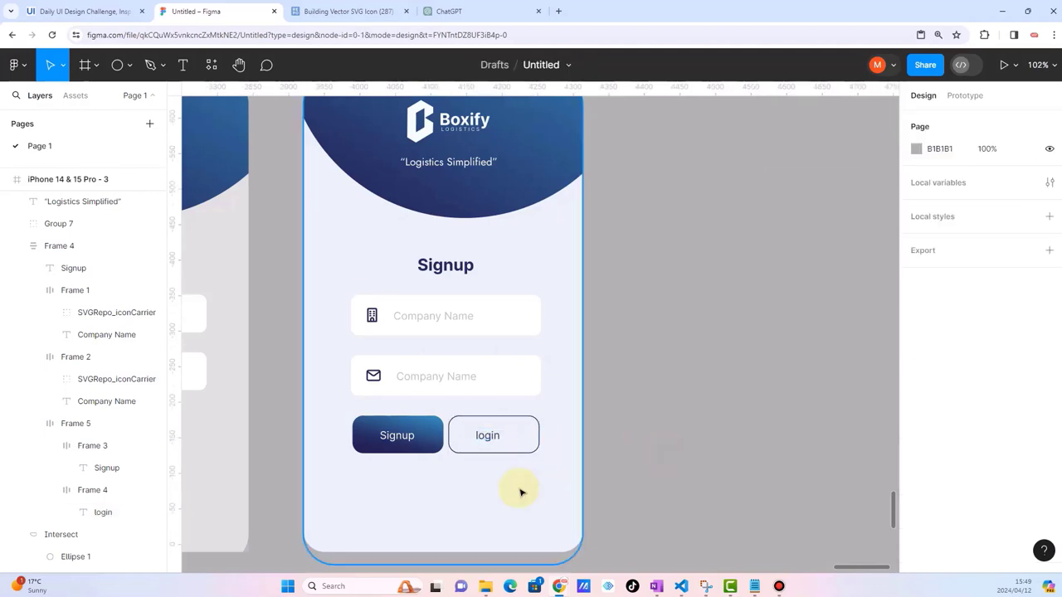
pyautogui.scroll(-5, 519, 490)
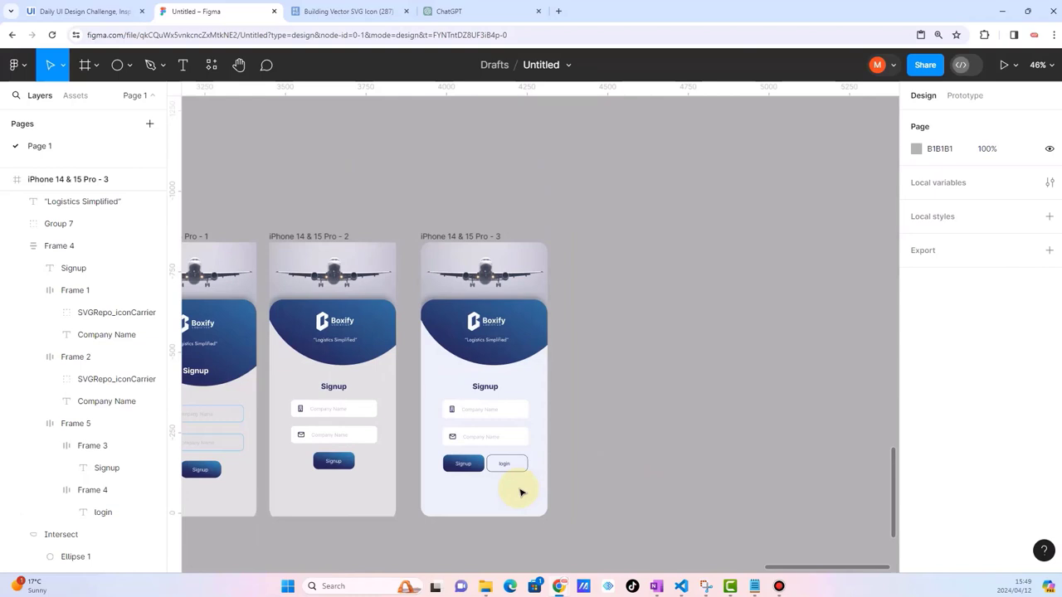
pyautogui.scroll(5, 510, 491)
pyautogui.scroll(3, 493, 453)
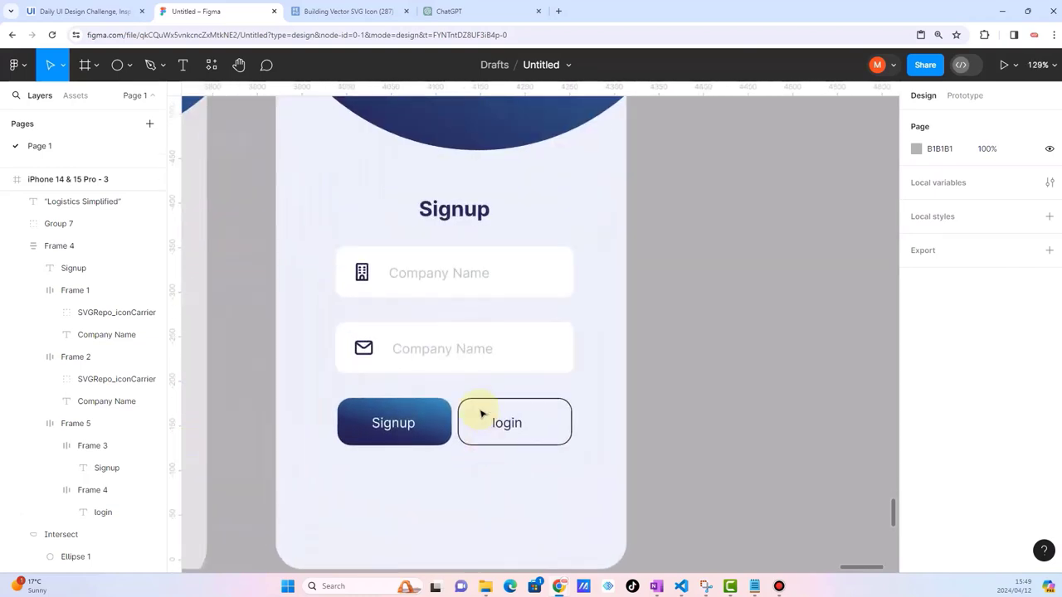
pyautogui.click(481, 408)
pyautogui.click(480, 407)
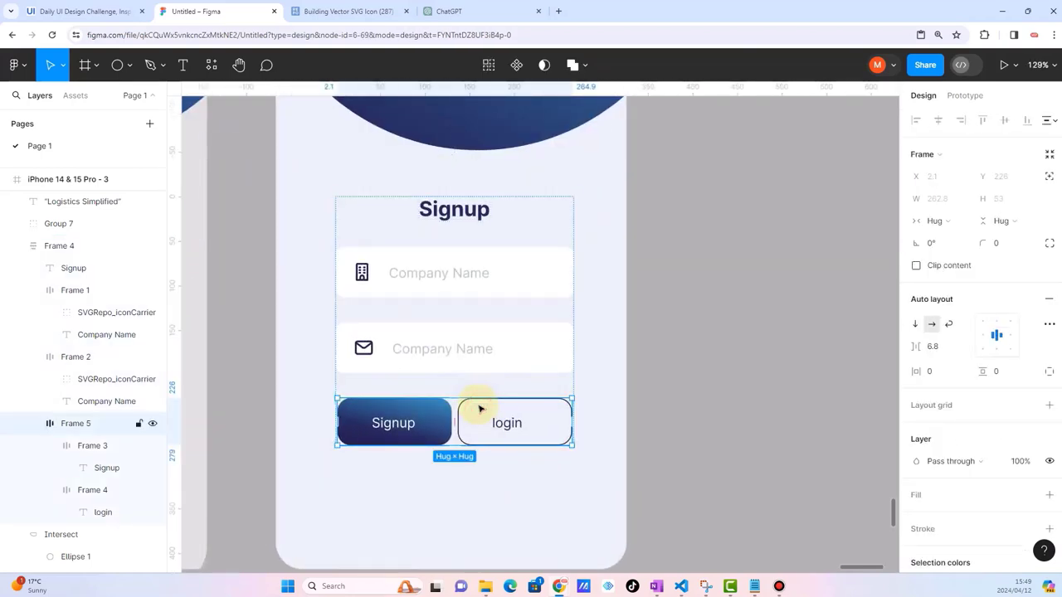
pyautogui.press('k')
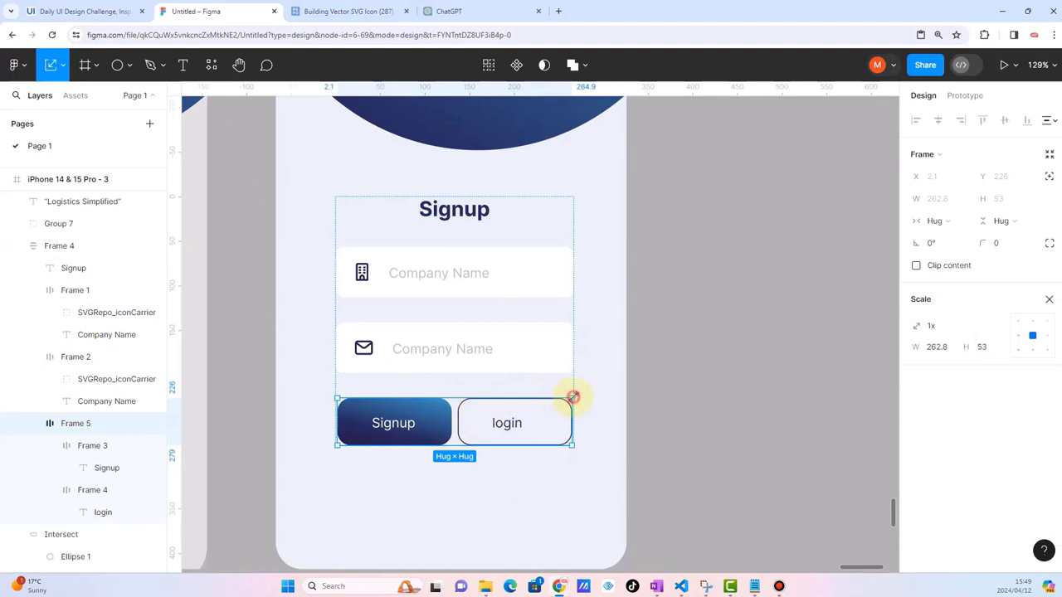
pyautogui.moveTo(572, 397); pyautogui.dragTo(513, 417)
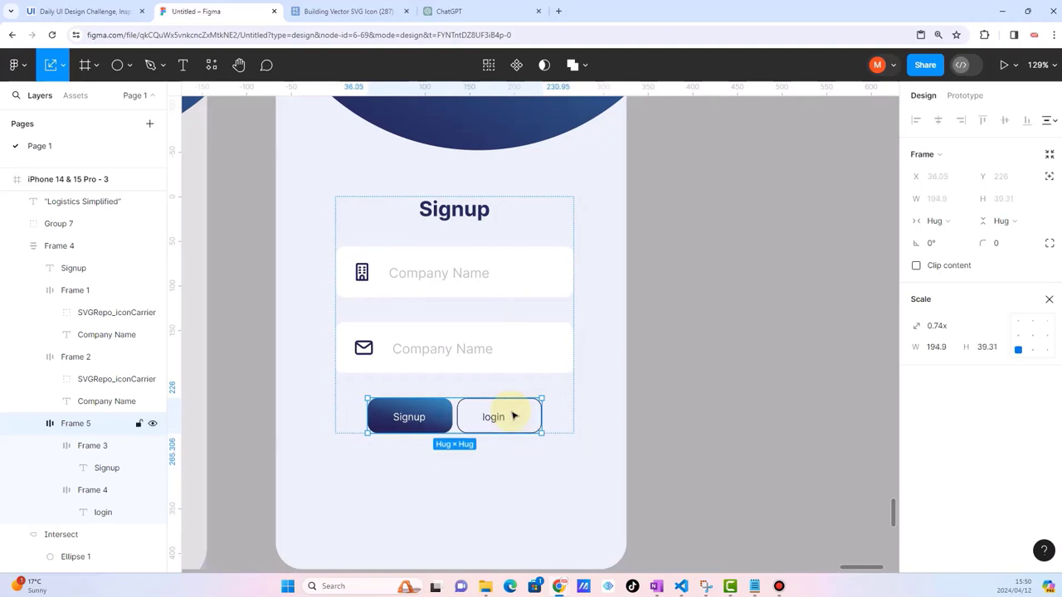
pyautogui.click(713, 445)
pyautogui.scroll(2, 555, 464)
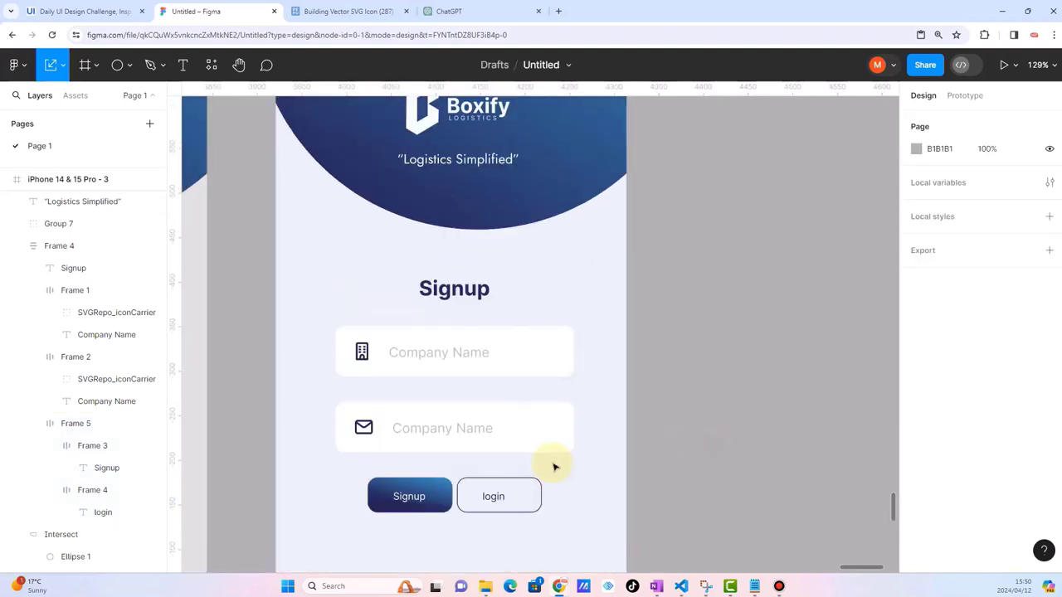
pyautogui.keyDown('ctrl'); pyautogui.scroll(-5, 555, 467); pyautogui.keyUp('ctrl')
# Step: Add a white FFFFFF fill to the login button
pyautogui.click(550, 484)
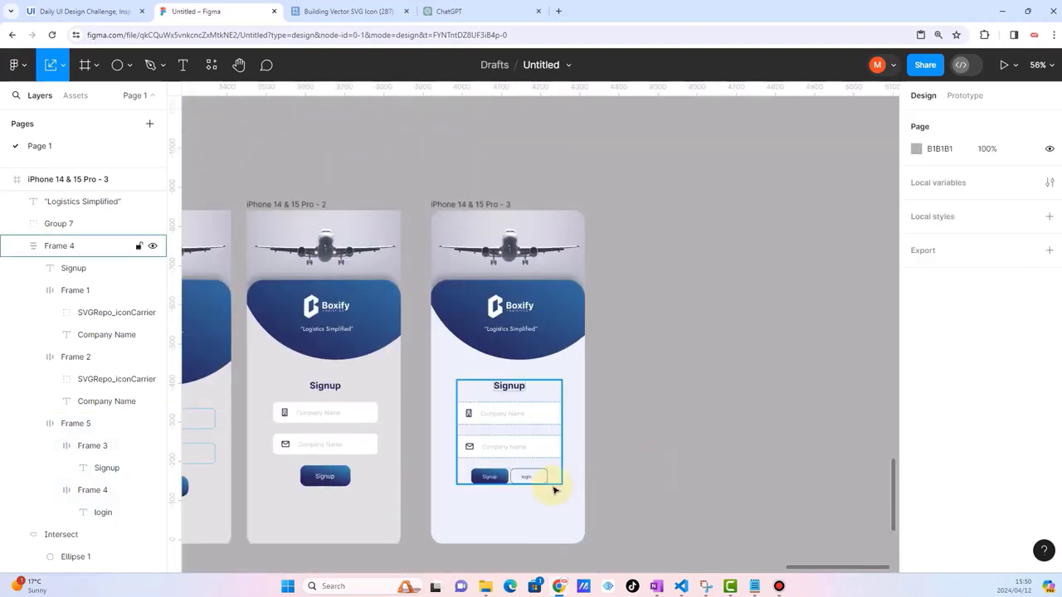
pyautogui.keyDown('ctrl'); pyautogui.scroll(5, 552, 488); pyautogui.keyUp('ctrl')
pyautogui.doubleClick(521, 449)
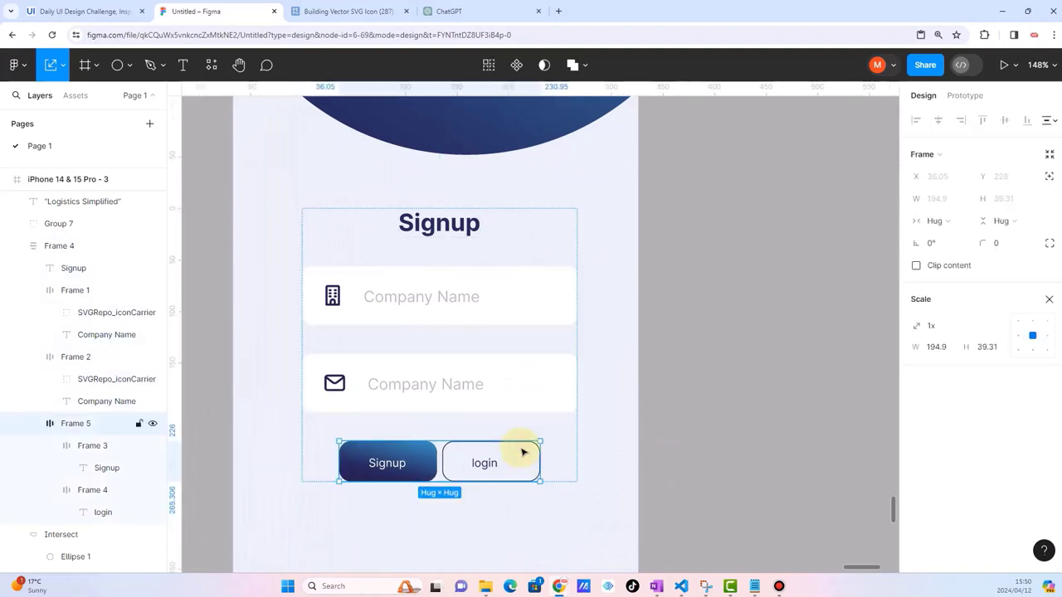
pyautogui.doubleClick(521, 448)
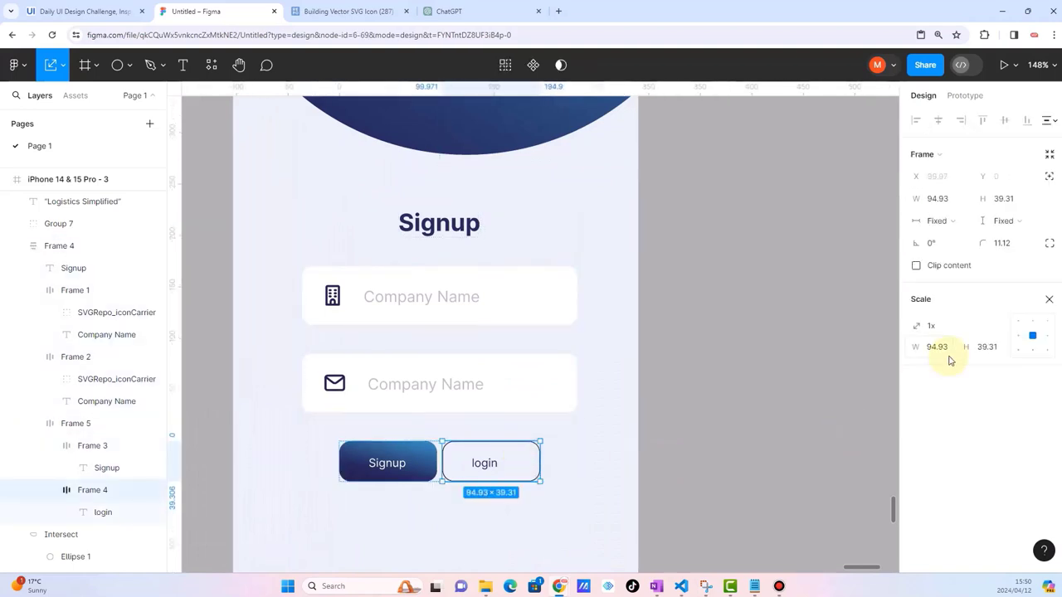
pyautogui.press('v')
pyautogui.scroll(-5, 950, 357)
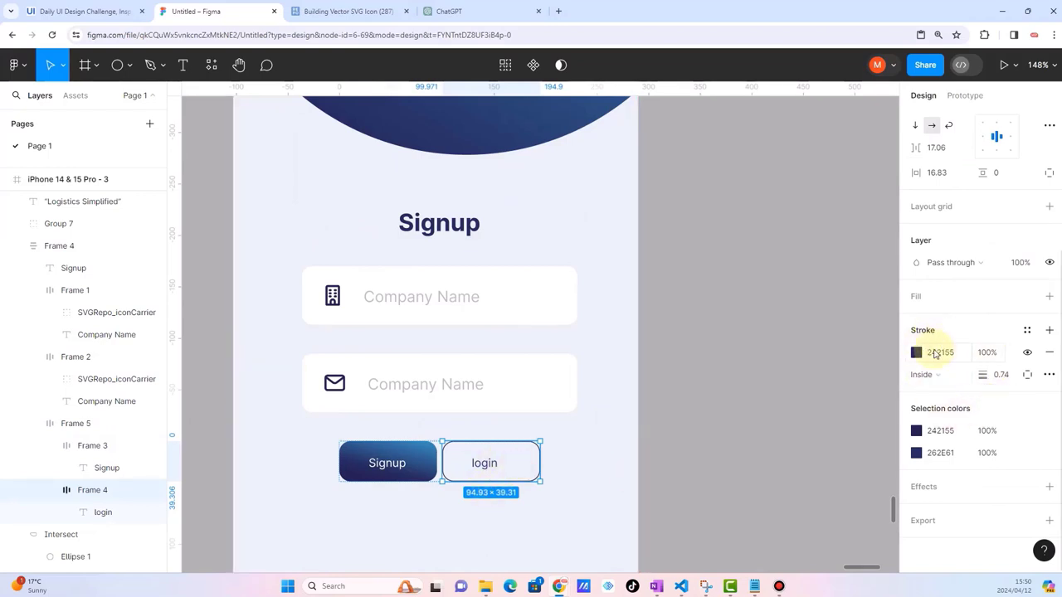
pyautogui.moveTo(1037, 297)
pyautogui.click(1046, 299)
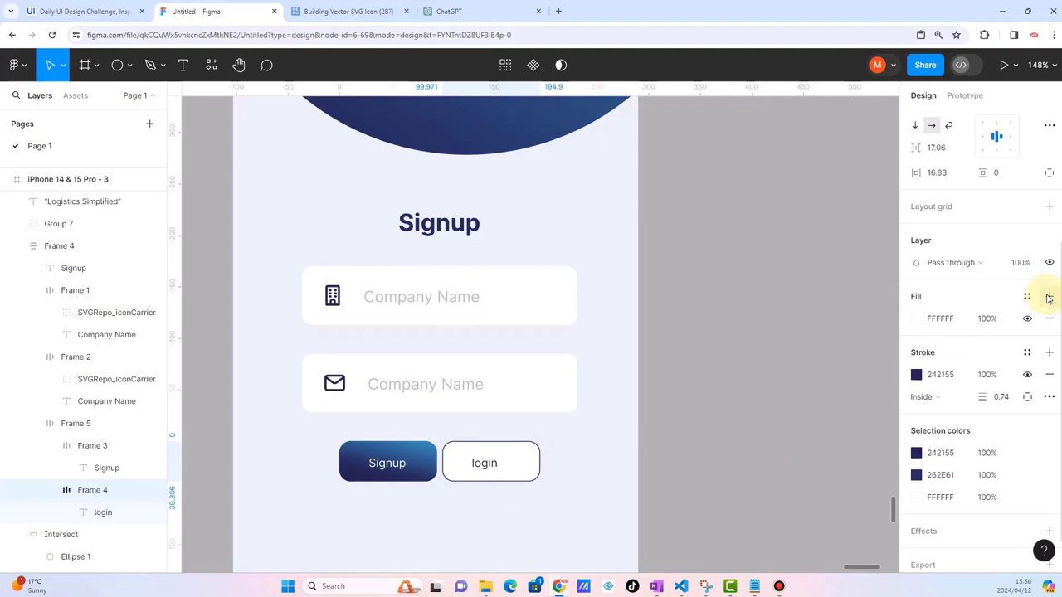
pyautogui.click(817, 448)
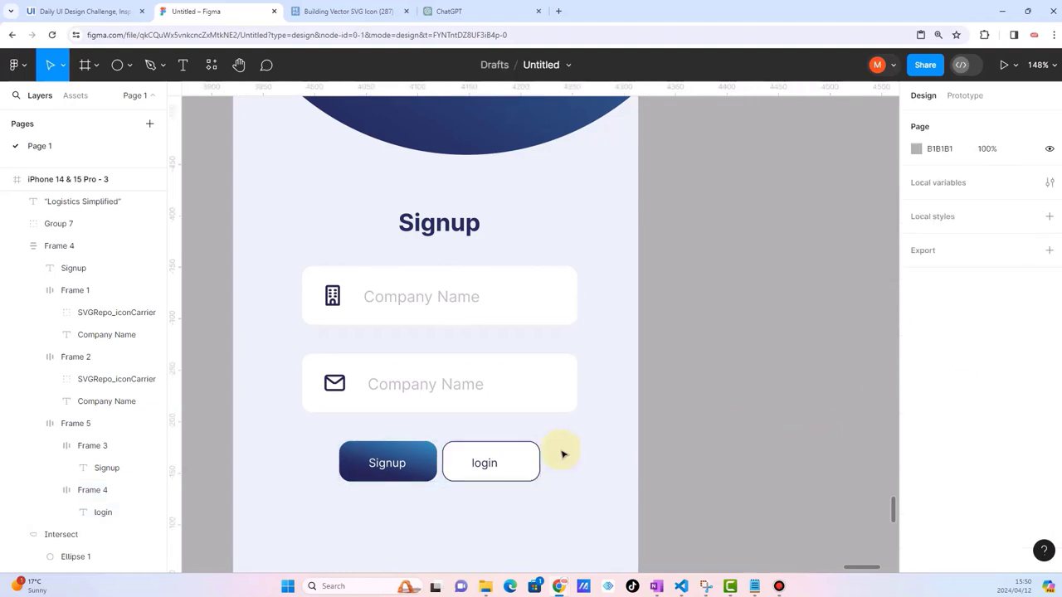
pyautogui.click(483, 466)
pyautogui.click(484, 466)
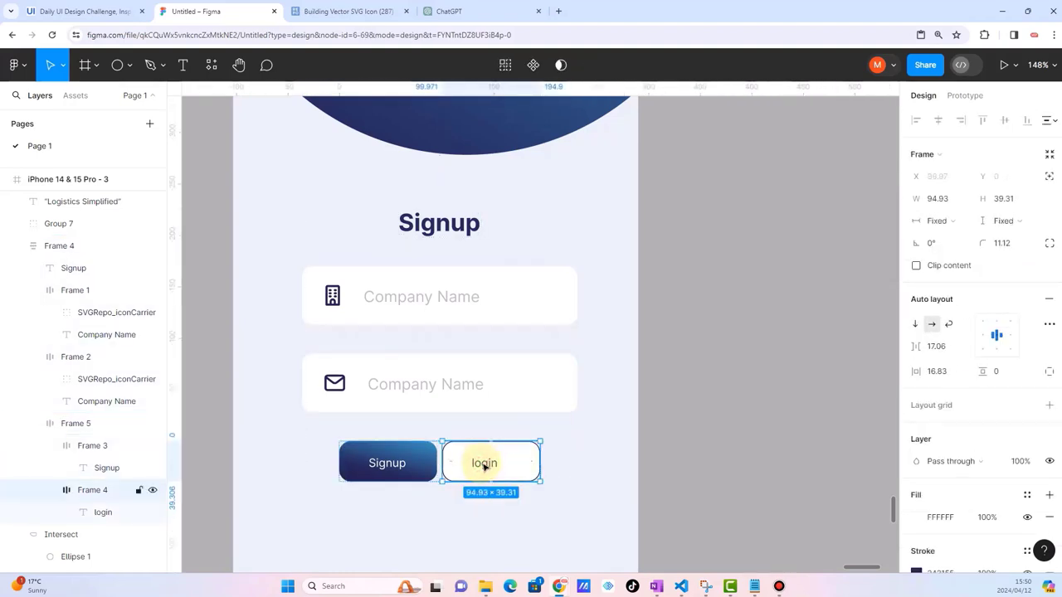
pyautogui.click(484, 466)
# Step: Narrow the login label's text box to fit the word
pyautogui.click(747, 484)
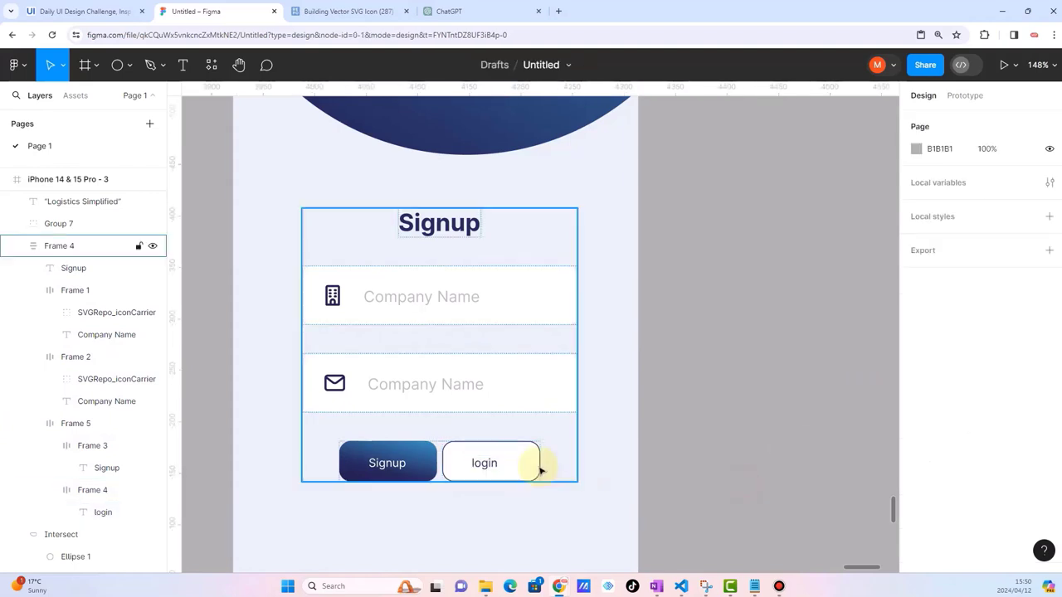
pyautogui.click(527, 467)
pyautogui.scroll(5, 504, 462)
pyautogui.click(469, 463)
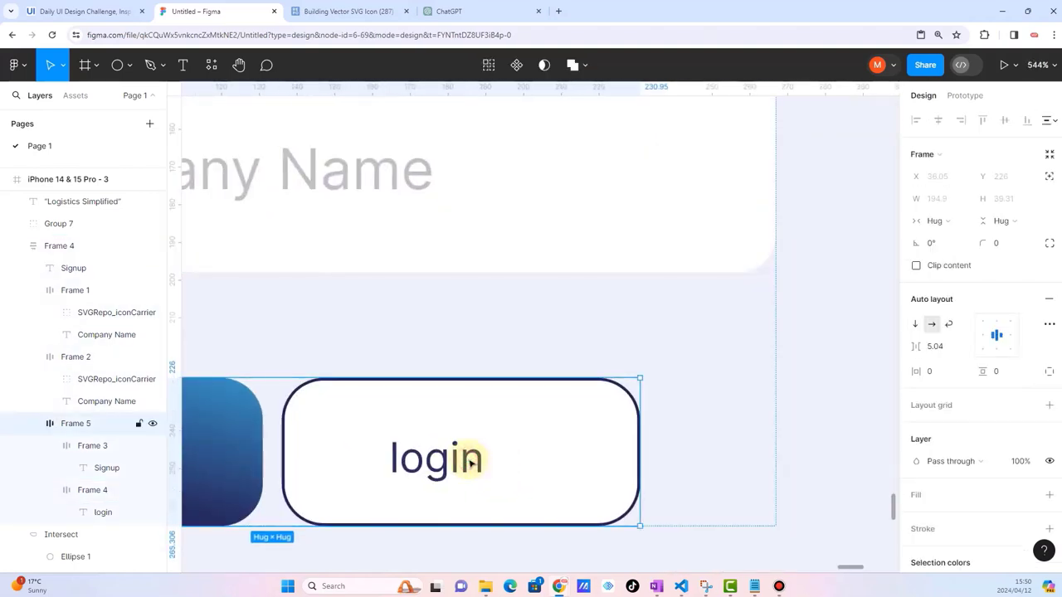
pyautogui.click(479, 465)
pyautogui.doubleClick(477, 461)
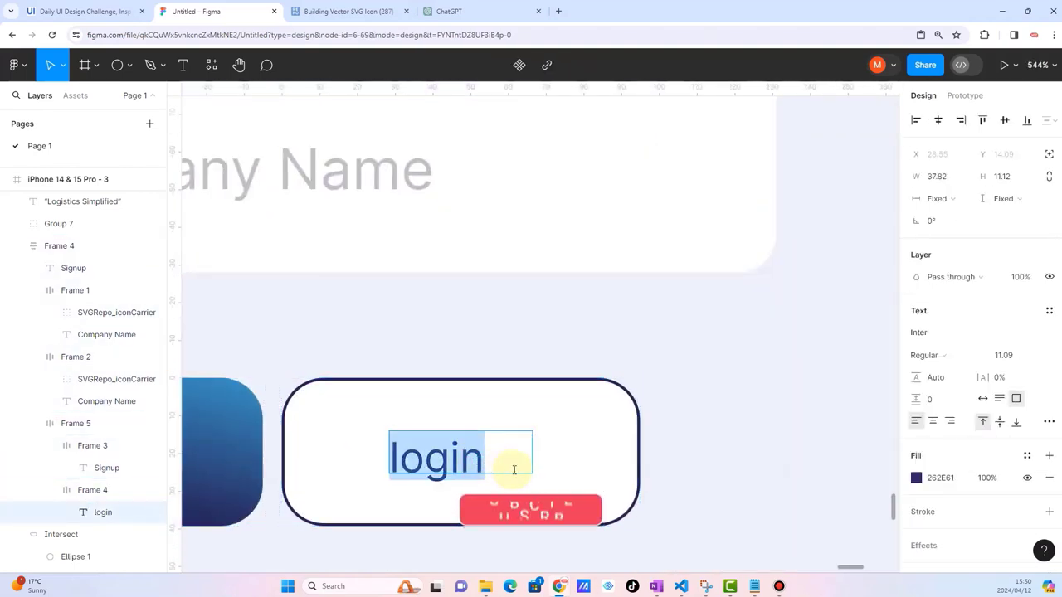
pyautogui.click(512, 466)
pyautogui.press('Escape')
pyautogui.moveTo(532, 451)
pyautogui.mouseDown()
pyautogui.moveTo(503, 453)
pyautogui.moveTo(512, 453)
pyautogui.mouseUp()
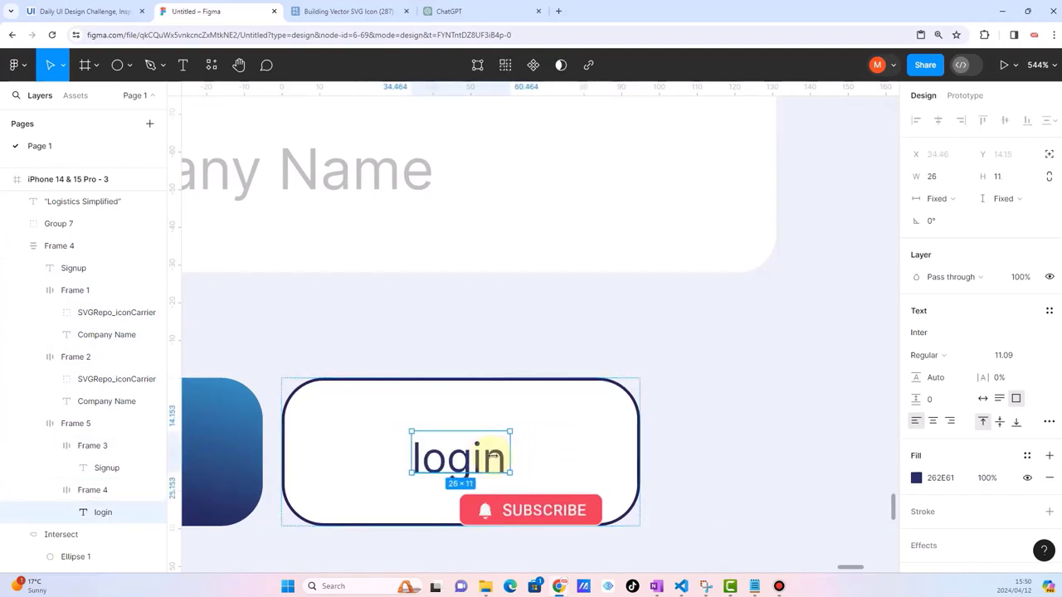
pyautogui.scroll(-5, 741, 457)
pyautogui.scroll(-2, 741, 457)
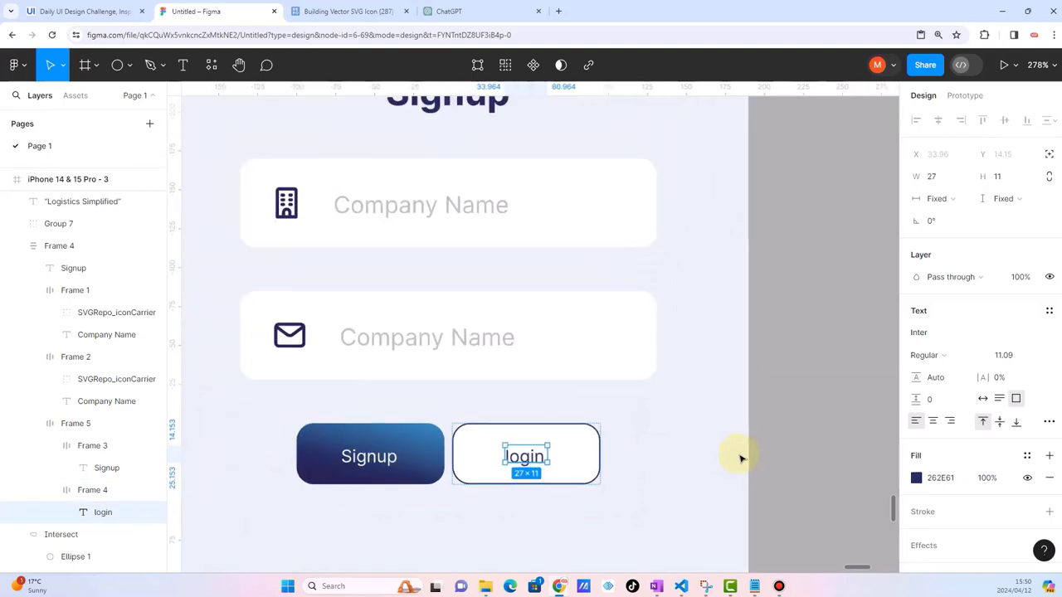
pyautogui.scroll(-2, 850, 449)
pyautogui.click(850, 449)
# Step: Set the Signup and login button row's vertical padding to 14.8
pyautogui.scroll(-4, 689, 450)
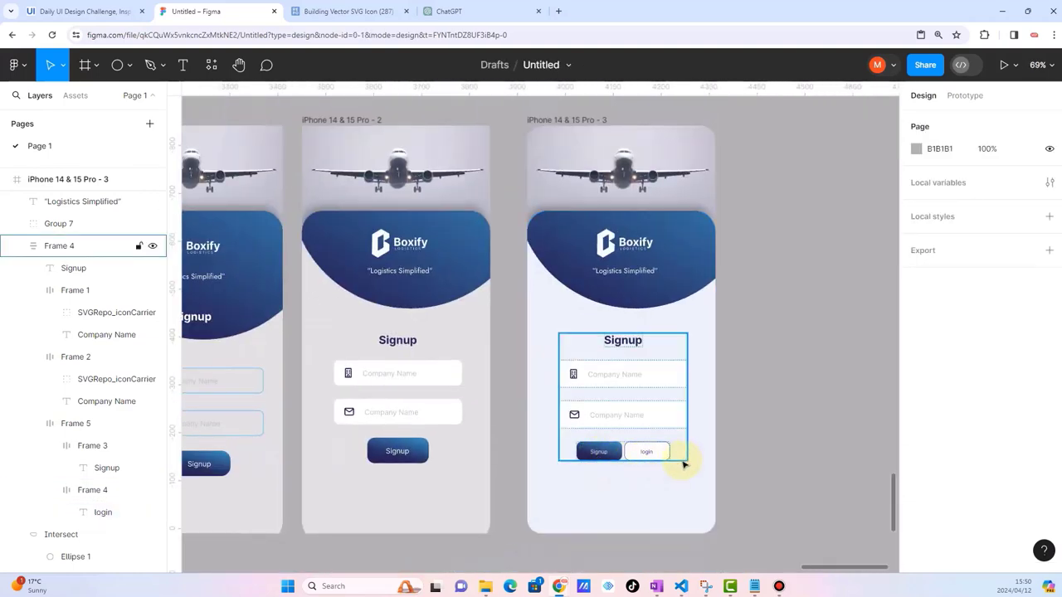
pyautogui.hscroll(3, 670, 486)
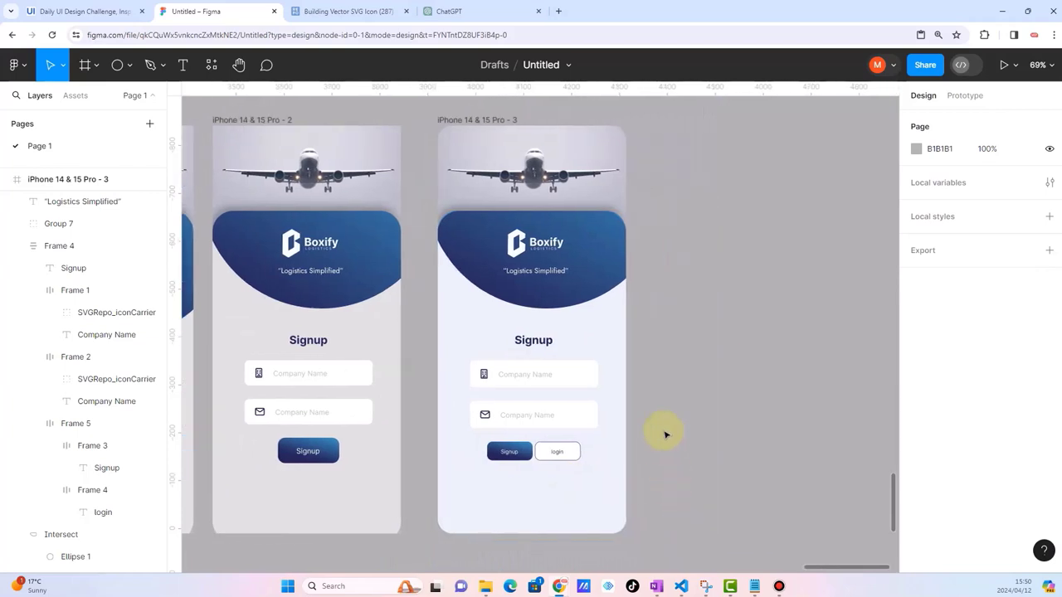
pyautogui.keyDown('ctrl'); pyautogui.scroll(2, 665, 434); pyautogui.keyUp('ctrl')
pyautogui.keyDown('ctrl'); pyautogui.scroll(1, 665, 434); pyautogui.keyUp('ctrl')
pyautogui.click(494, 463)
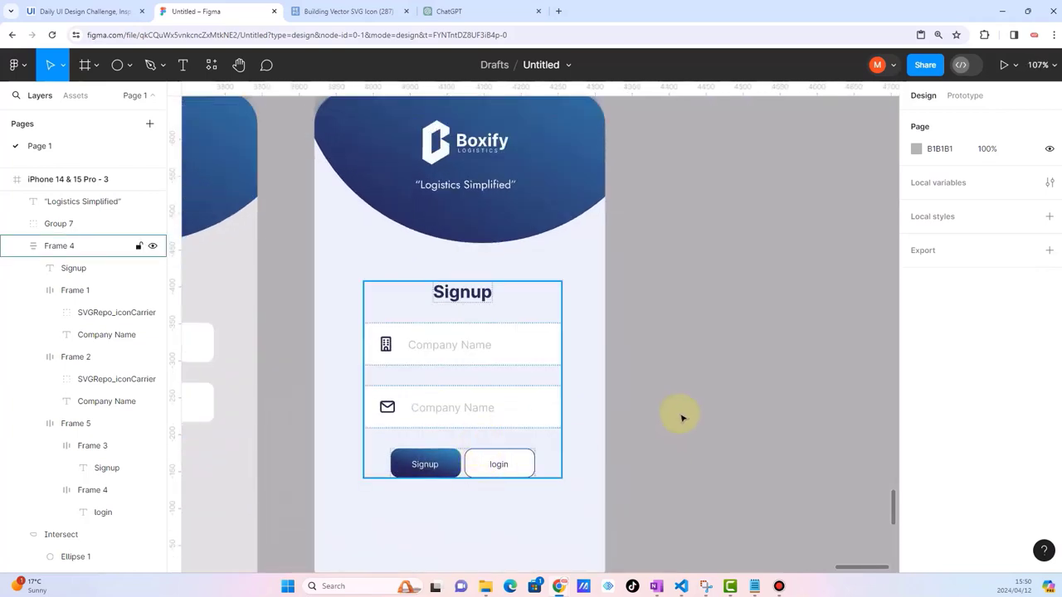
pyautogui.click(682, 418)
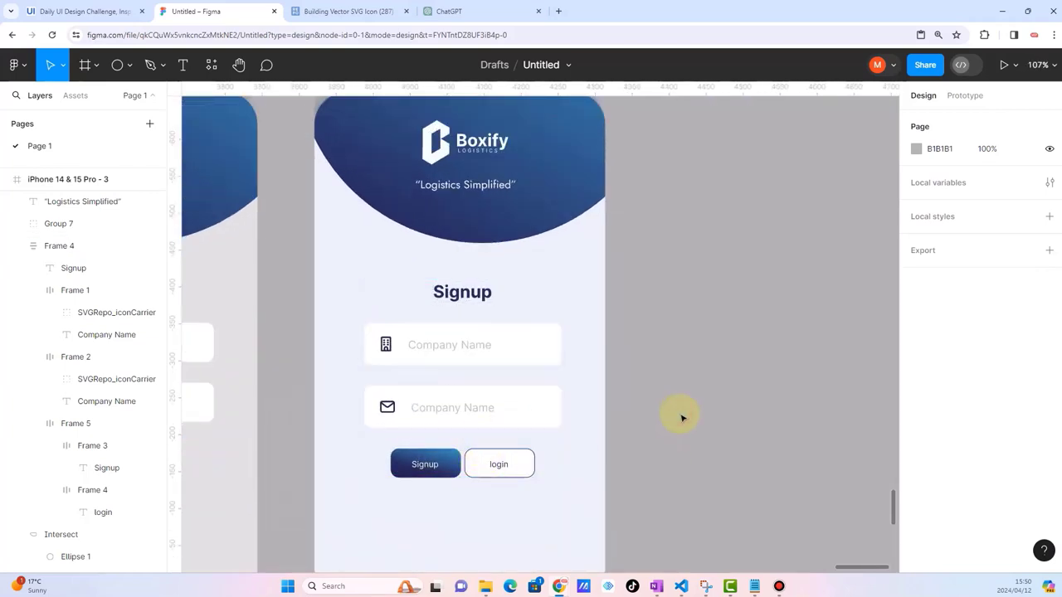
pyautogui.click(441, 452)
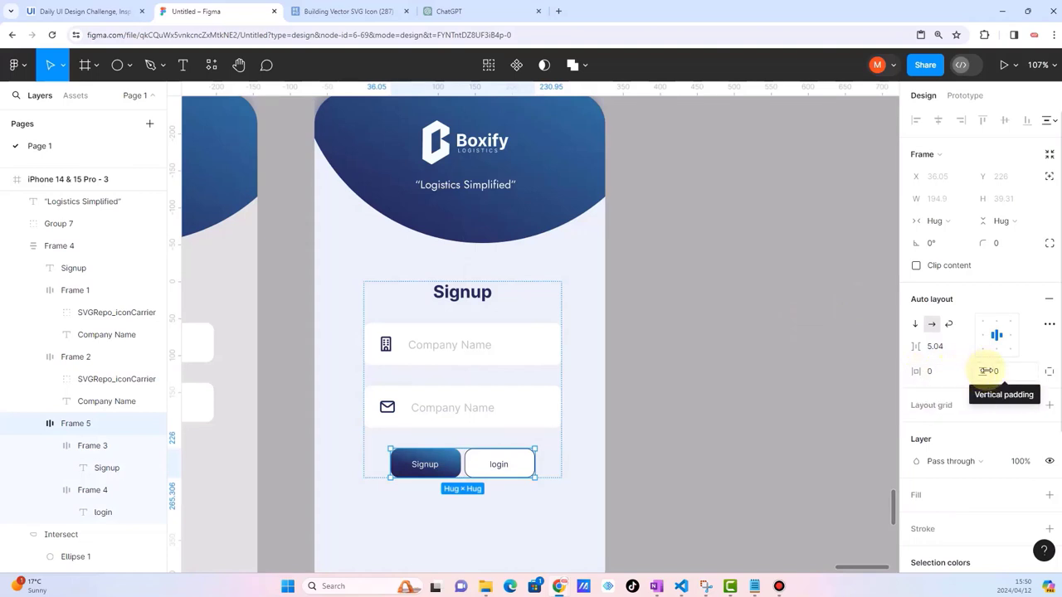
pyautogui.moveTo(987, 371)
pyautogui.mouseDown()
pyautogui.moveTo(1059, 380)
pyautogui.moveTo(728, 408)
pyautogui.mouseUp()
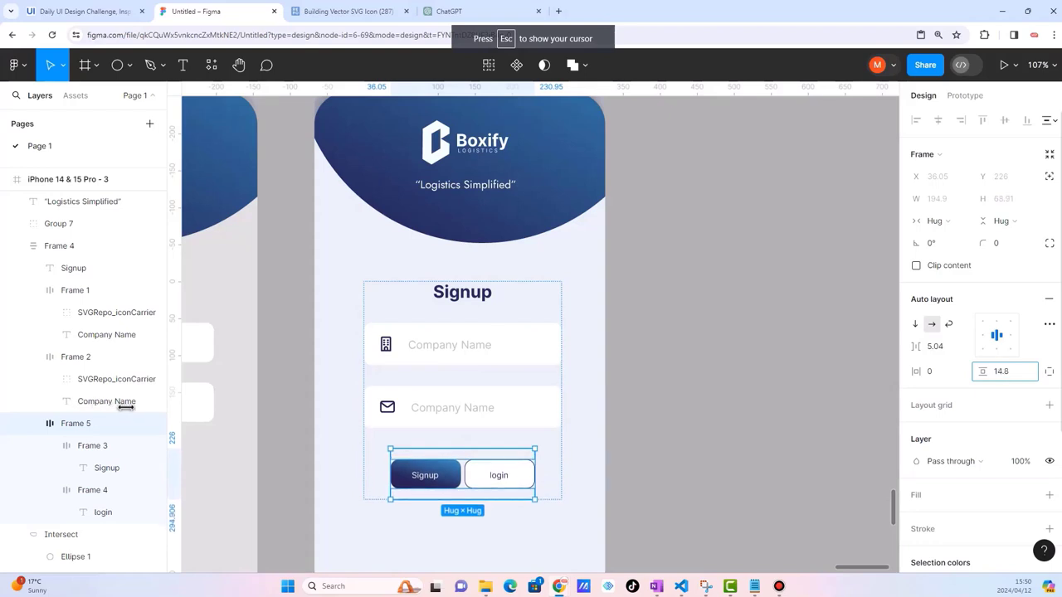
pyautogui.click(728, 409)
pyautogui.scroll(-5, 713, 411)
pyautogui.scroll(-2, 658, 417)
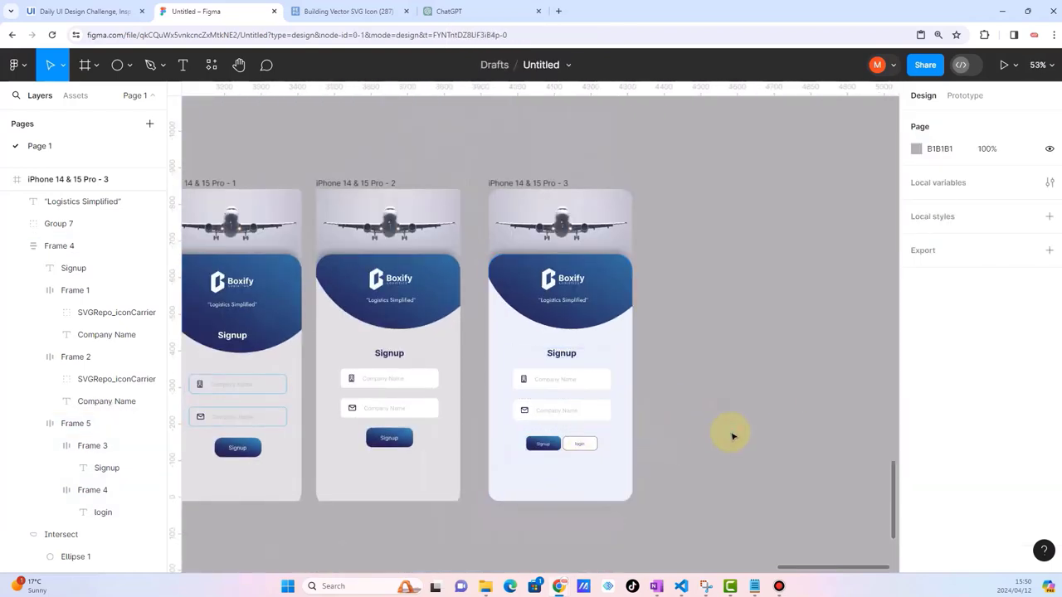
pyautogui.hscroll(-1, 550, 422)
pyautogui.scroll(-3, 552, 423)
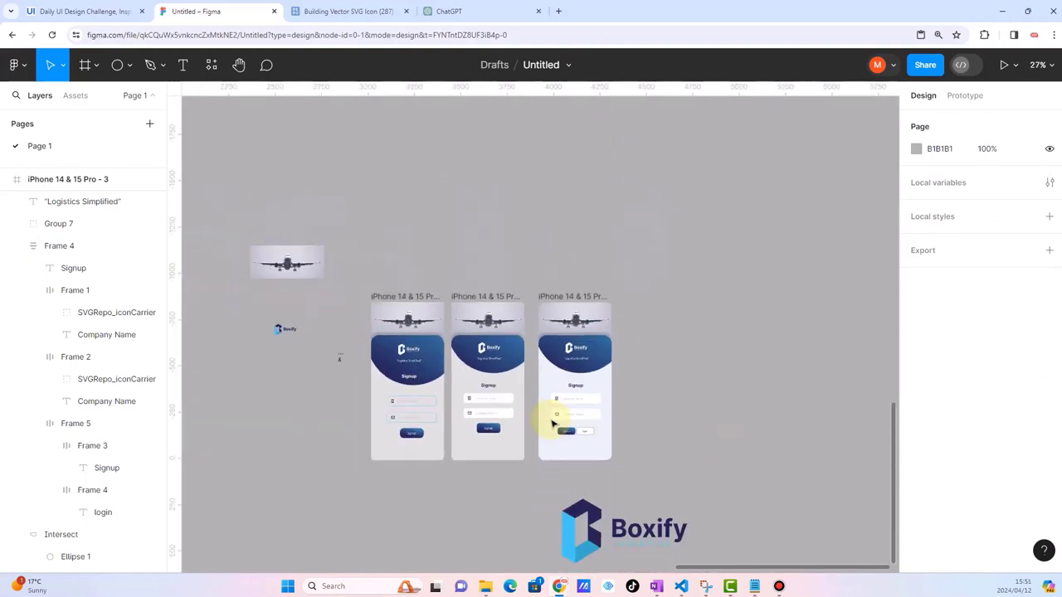
pyautogui.scroll(-1, 552, 423)
pyautogui.hscroll(-1, 552, 423)
pyautogui.hscroll(-3, 398, 462)
pyautogui.hscroll(-2, 398, 462)
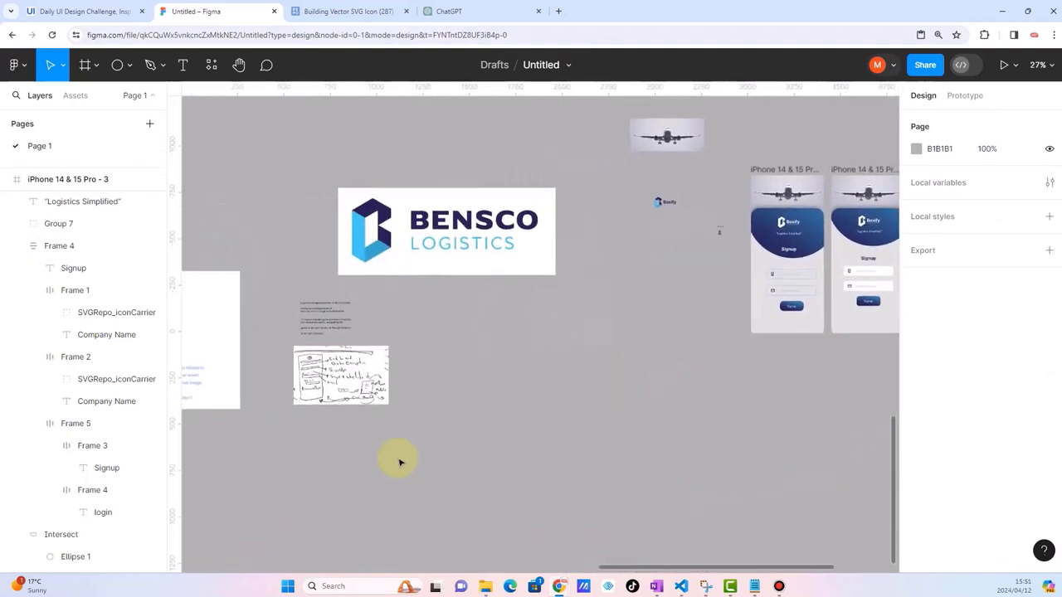
pyautogui.hscroll(-2, 398, 462)
pyautogui.scroll(3, 514, 357)
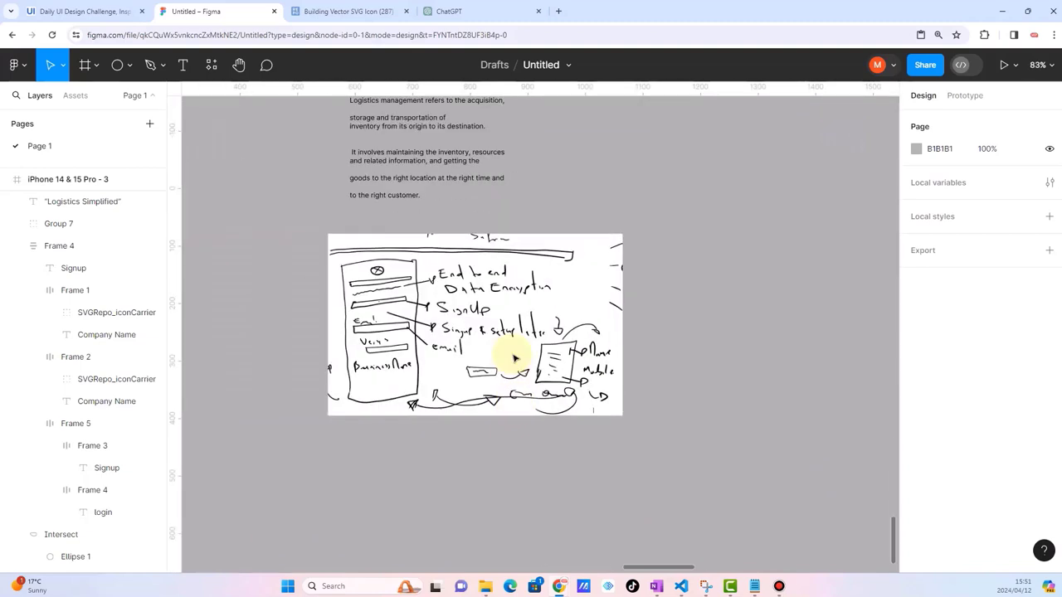
pyautogui.scroll(2, 515, 358)
pyautogui.scroll(2, 514, 358)
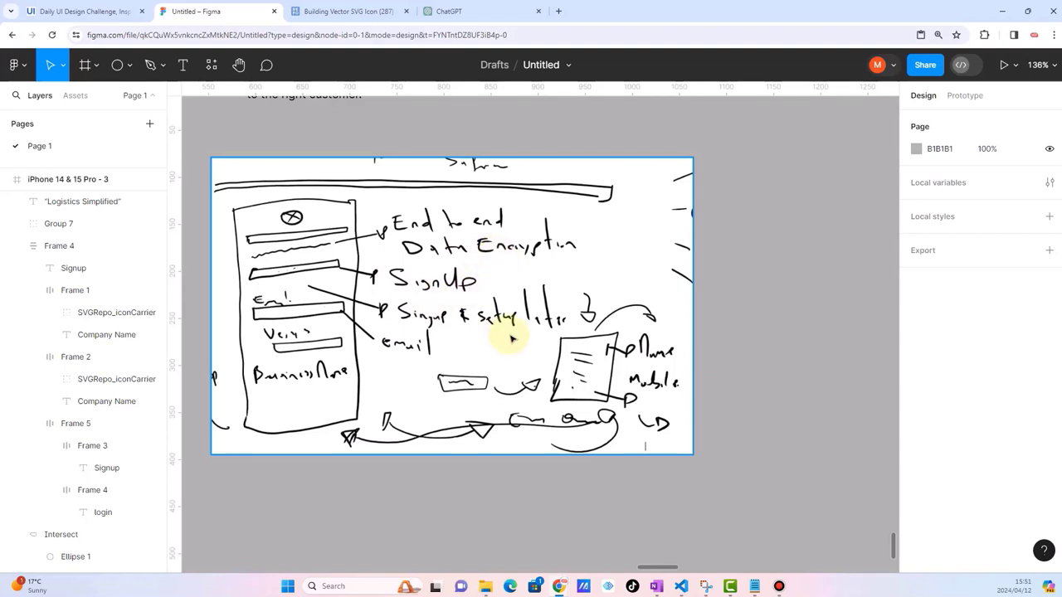
pyautogui.scroll(-5, 389, 375)
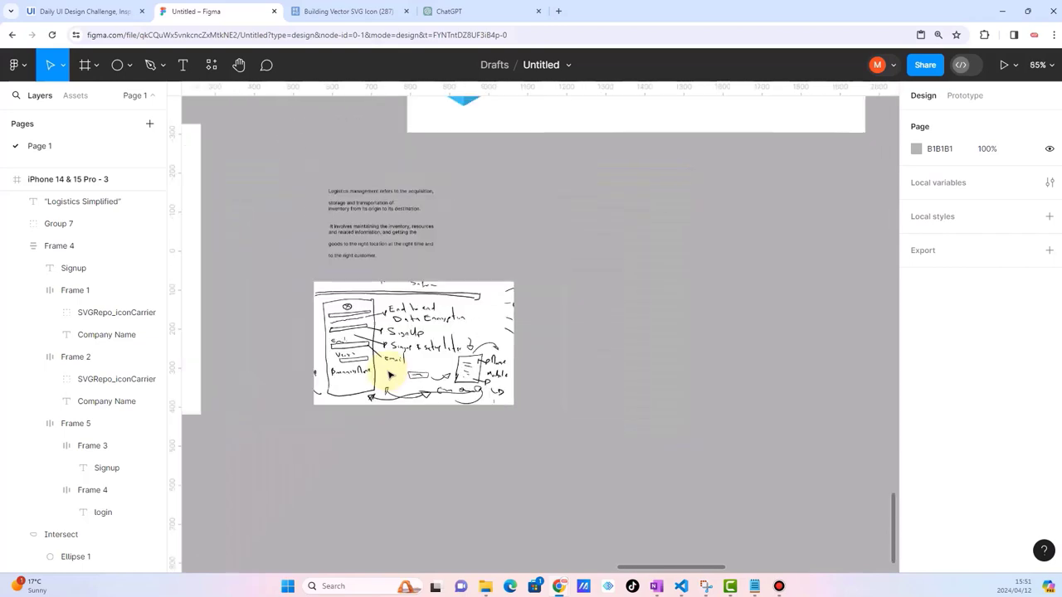
pyautogui.scroll(-3, 389, 375)
pyautogui.hscroll(5, 389, 375)
pyautogui.hscroll(5, 389, 375)
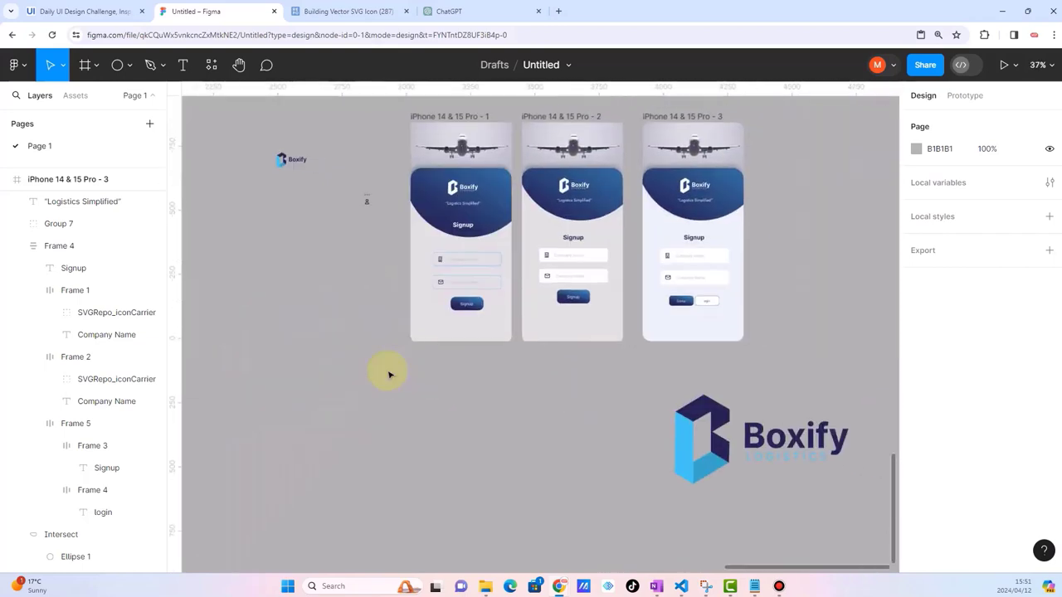
pyautogui.hscroll(3, 389, 375)
pyautogui.scroll(2, 649, 208)
pyautogui.scroll(2, 650, 209)
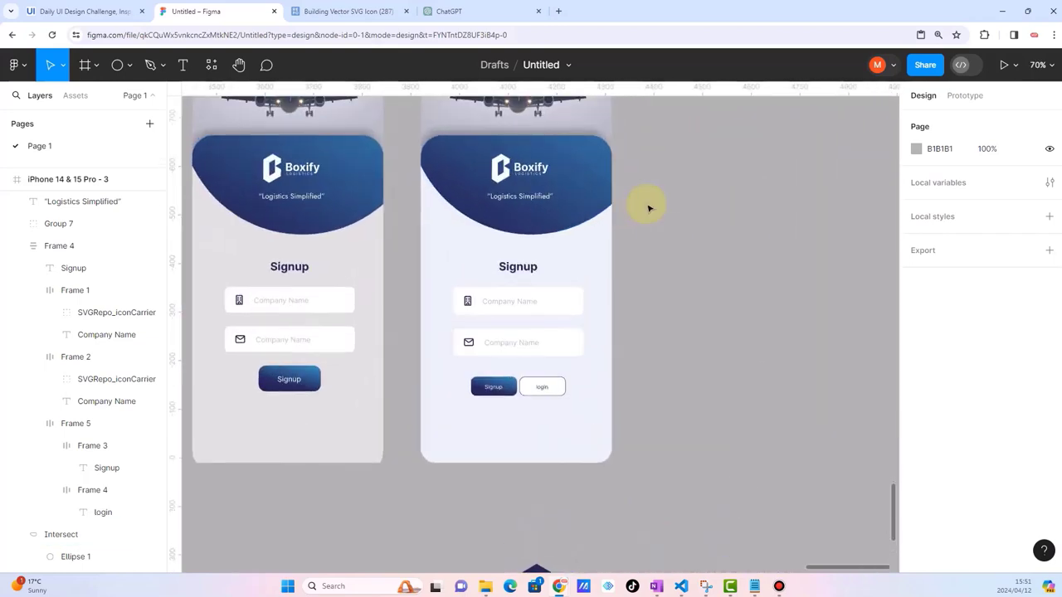
pyautogui.scroll(-1, 635, 285)
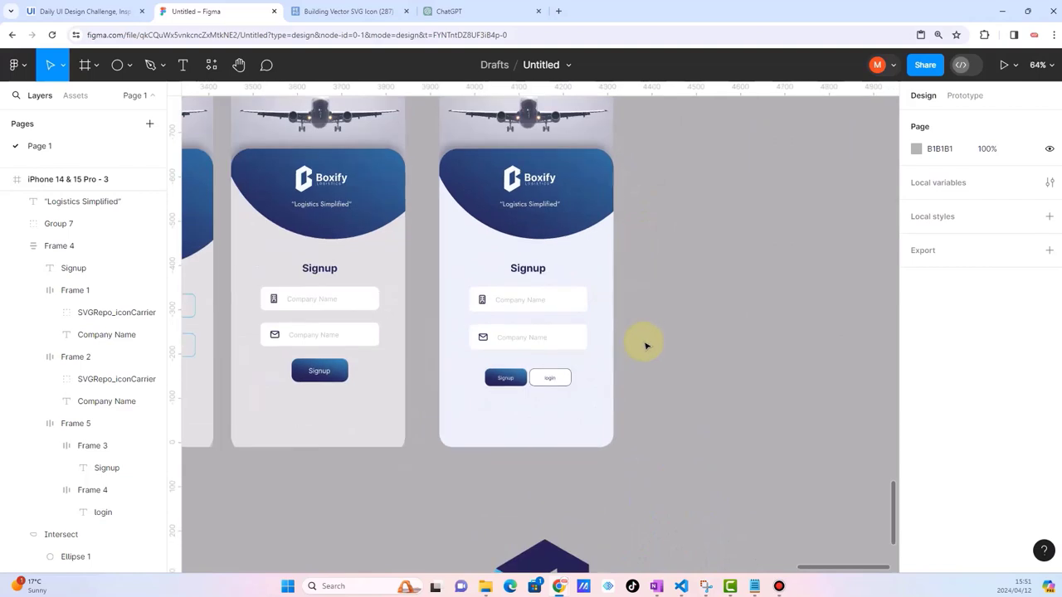
pyautogui.scroll(1, 646, 346)
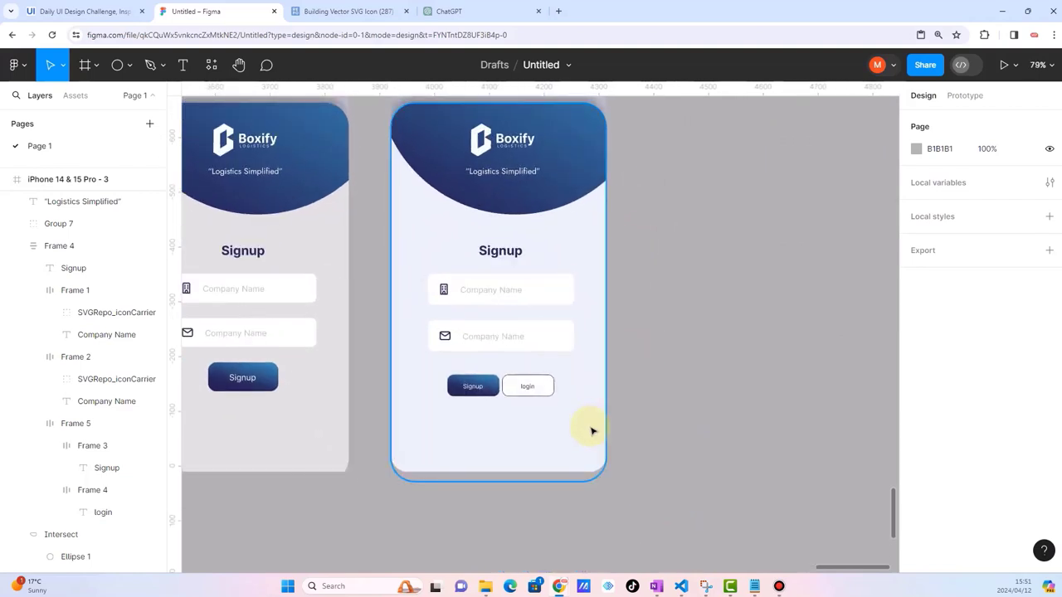
pyautogui.scroll(1, 541, 417)
pyautogui.scroll(1, 541, 418)
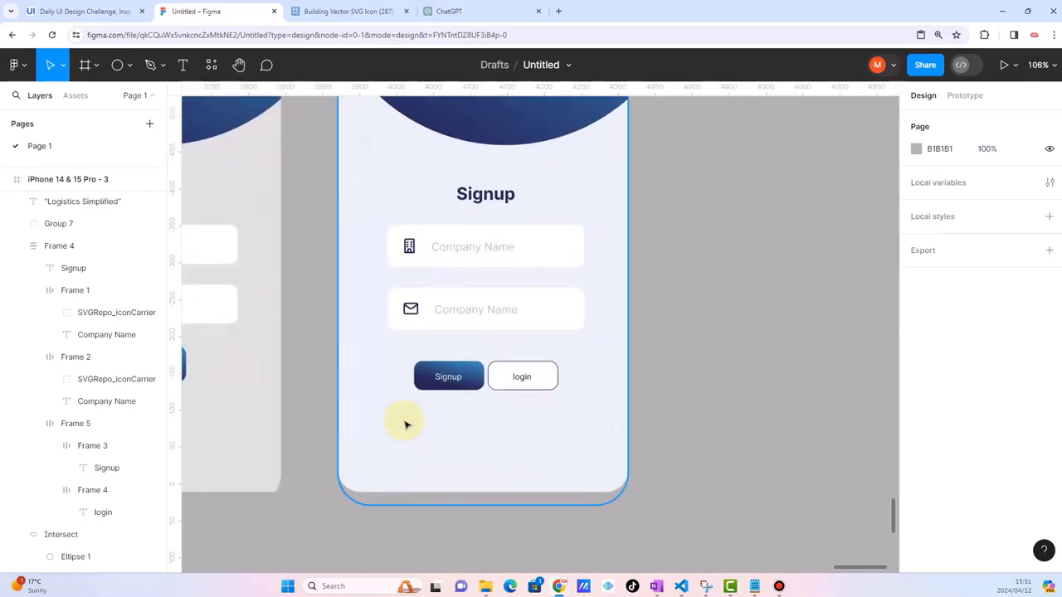
# Step: In SVG Repo, close the building icon's editor and try a new 'sa' icon search
pyautogui.click(334, 10)
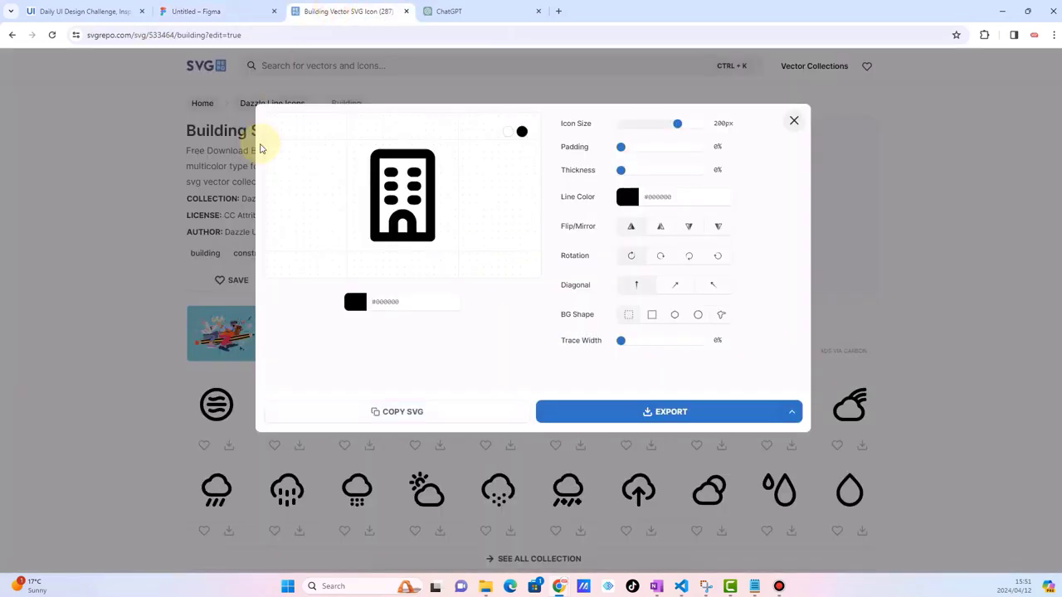
pyautogui.click(794, 119)
pyautogui.click(429, 67)
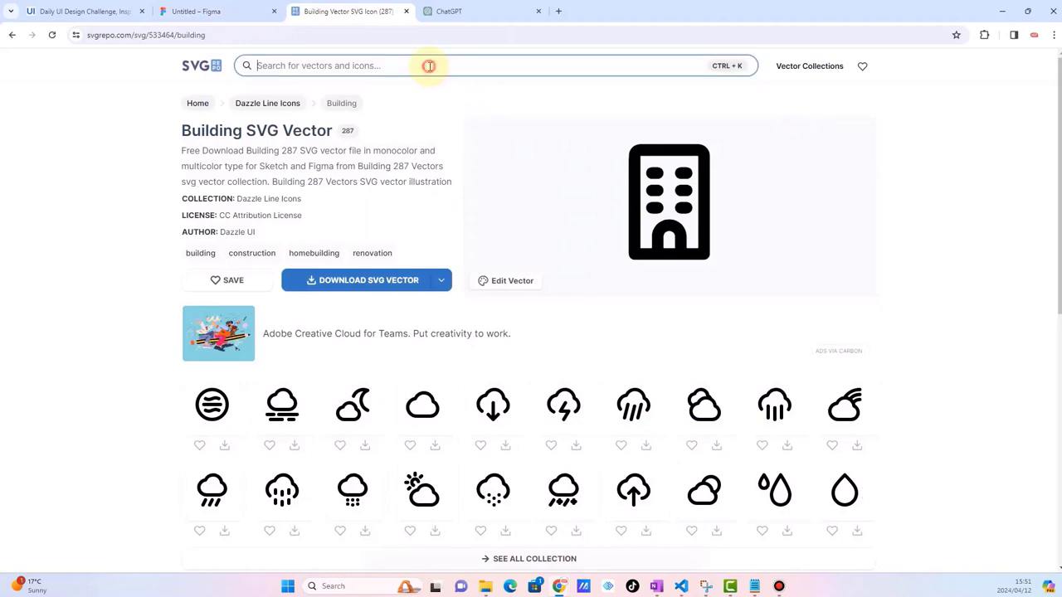
pyautogui.write('sa')
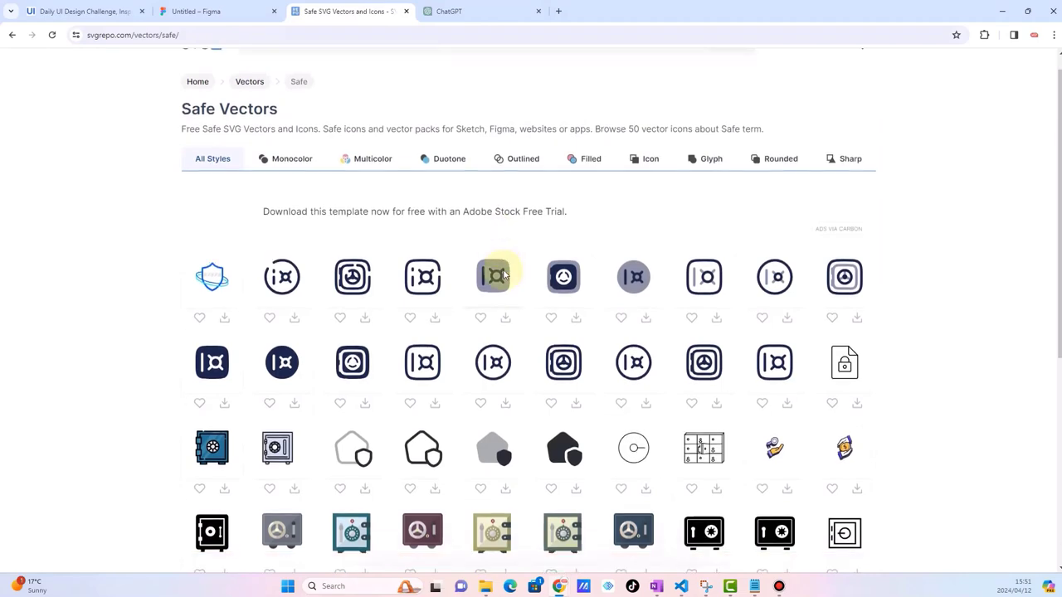
pyautogui.scroll(-2, 504, 275)
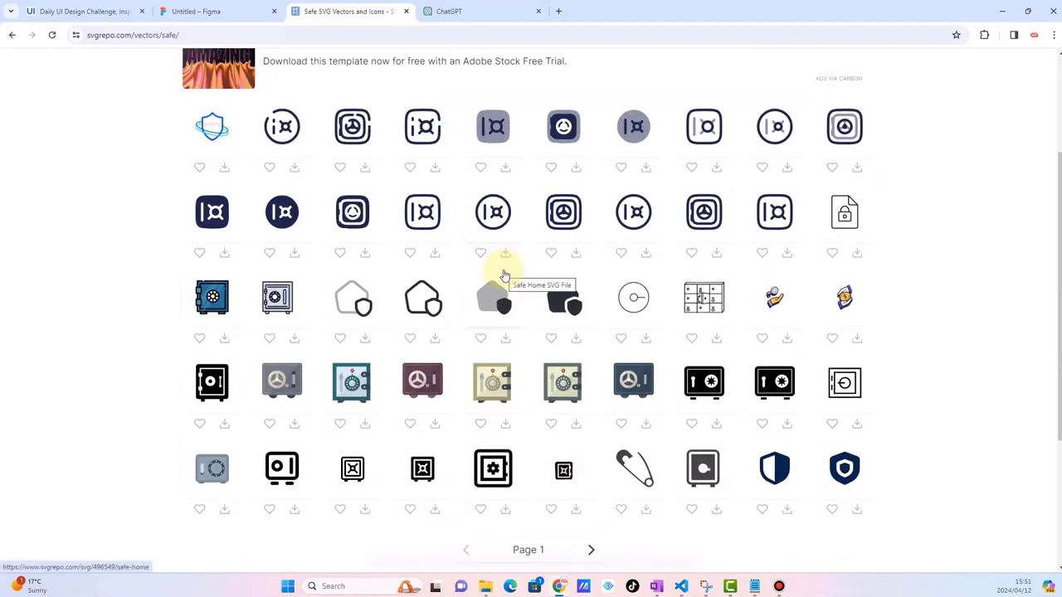
pyautogui.scroll(-1, 505, 274)
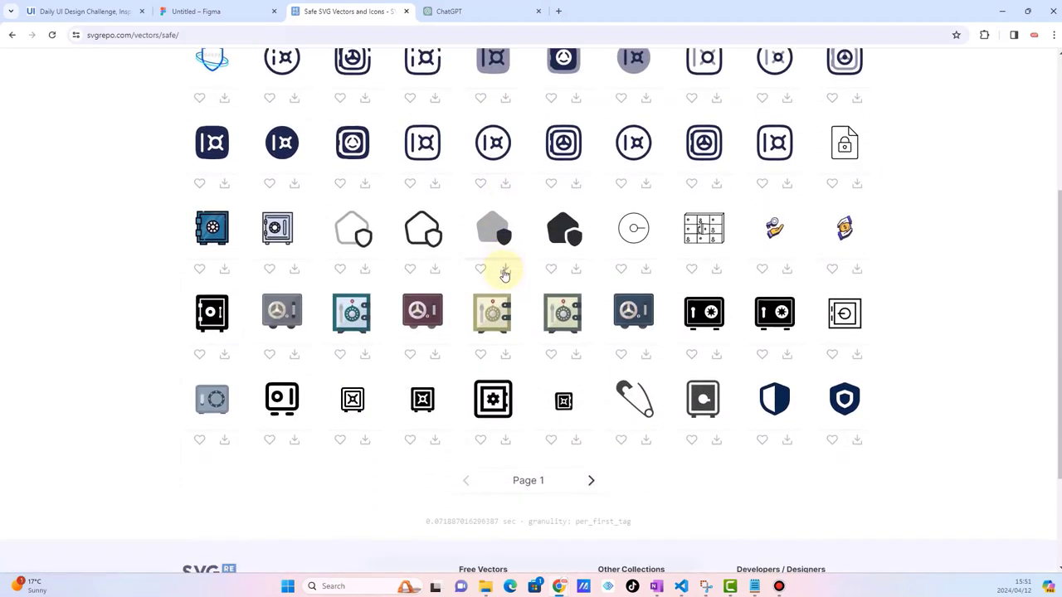
pyautogui.scroll(1, 504, 275)
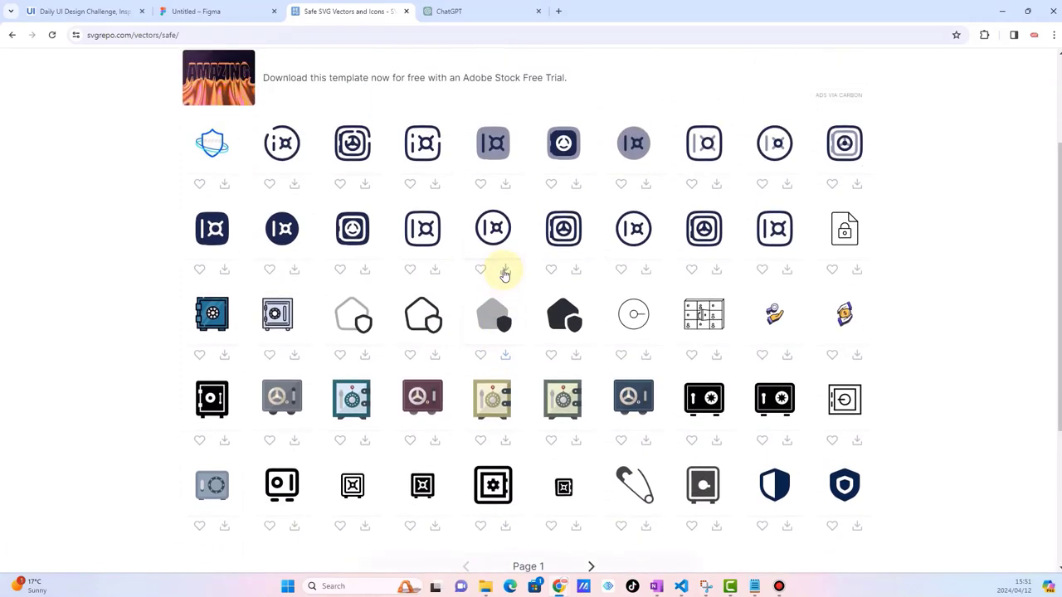
pyautogui.scroll(1, 733, 465)
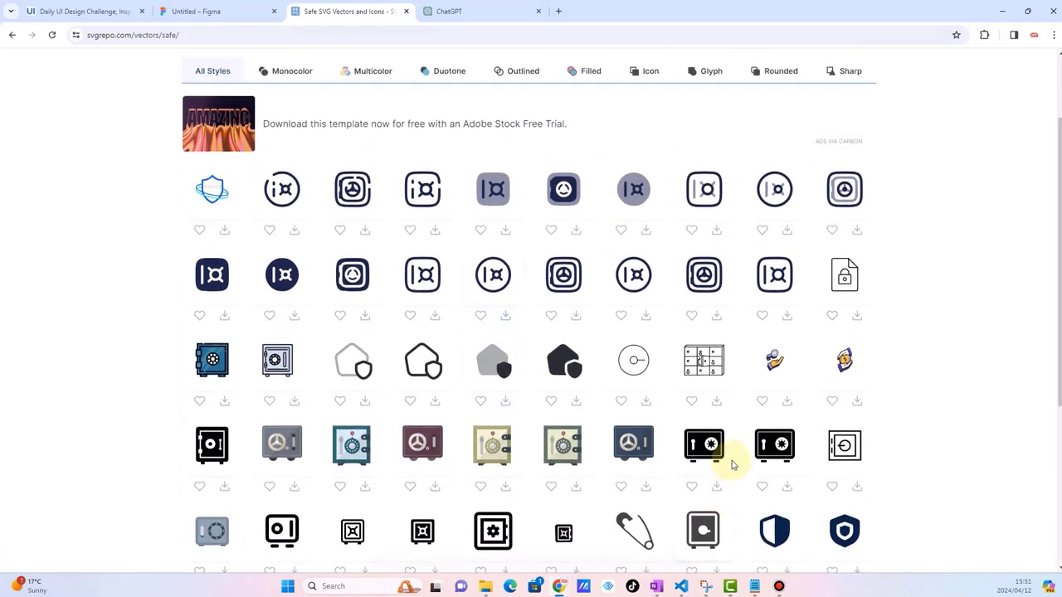
pyautogui.scroll(2, 426, 213)
# Step: Search SVG Repo for 'secure' icons, correcting the misspelled query
pyautogui.click(323, 63)
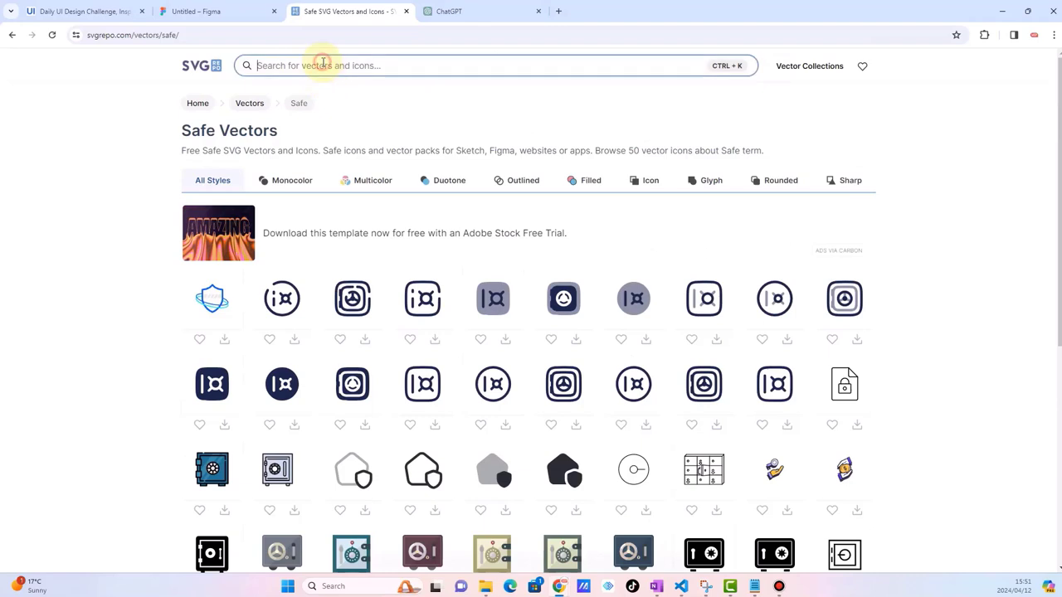
pyautogui.write('secore')
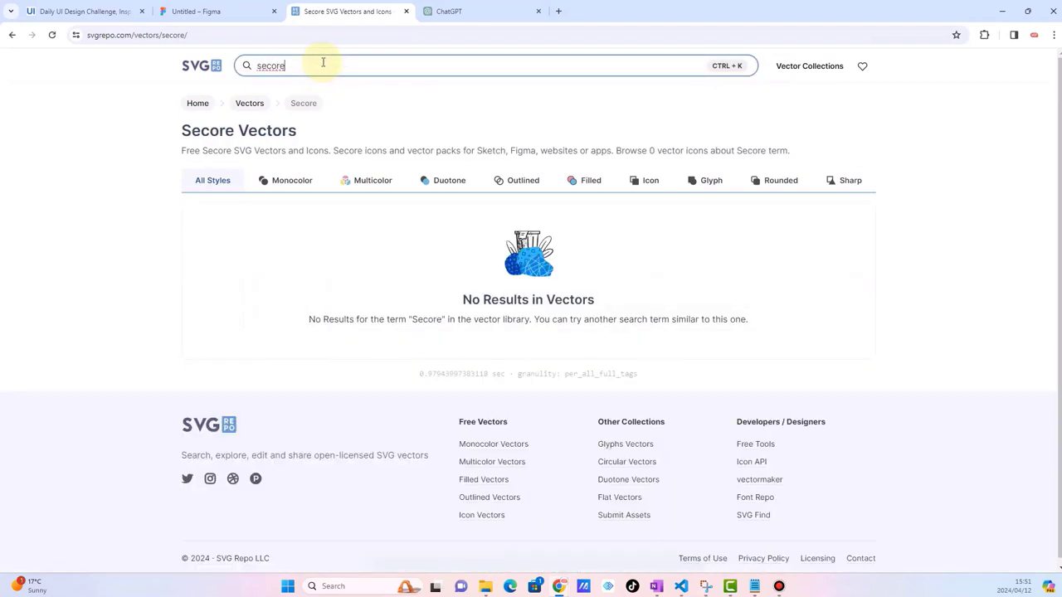
pyautogui.rightClick(267, 69)
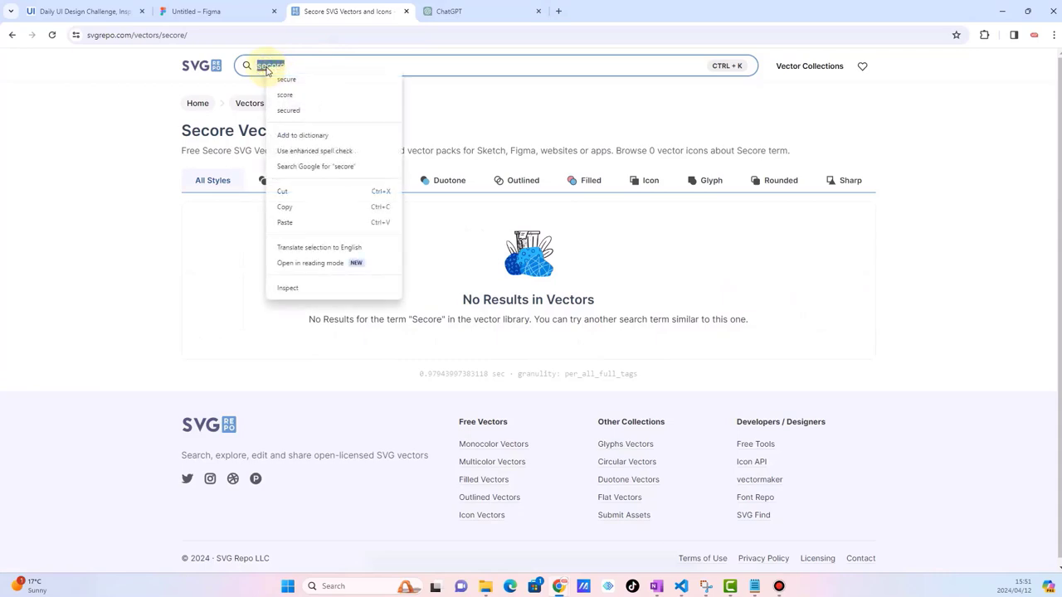
pyautogui.click(284, 79)
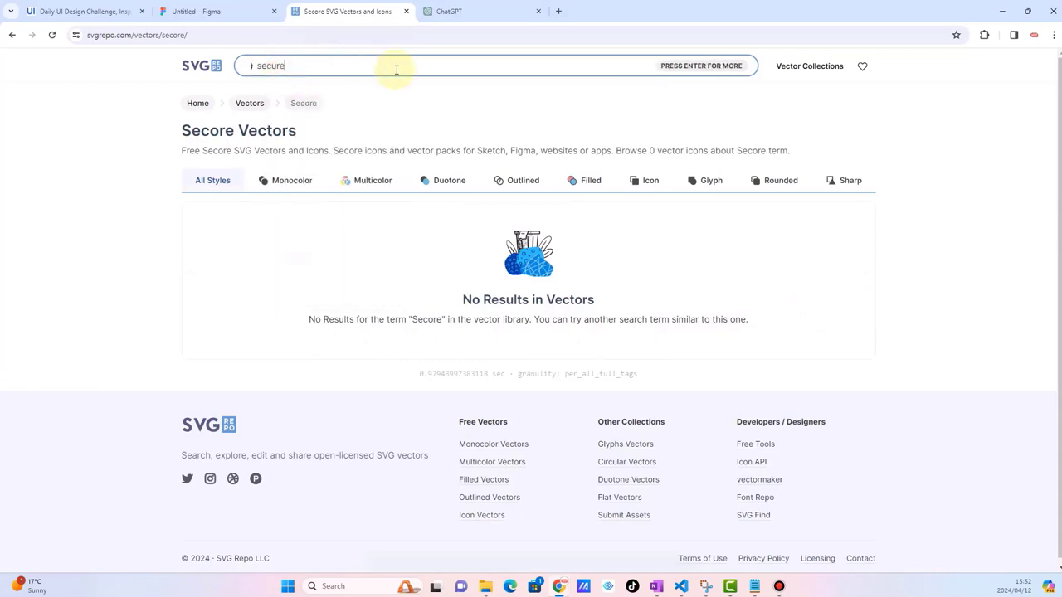
pyautogui.click(280, 85)
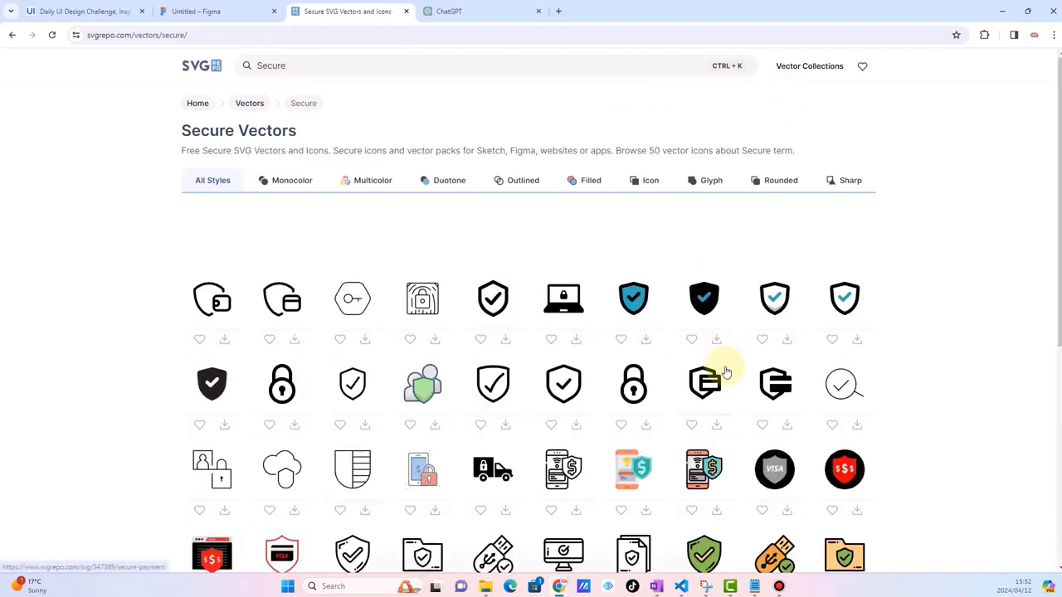
# Step: Open the Secure Pc icon in the vector editor, copy its SVG, and return to Figma
pyautogui.scroll(-1, 718, 367)
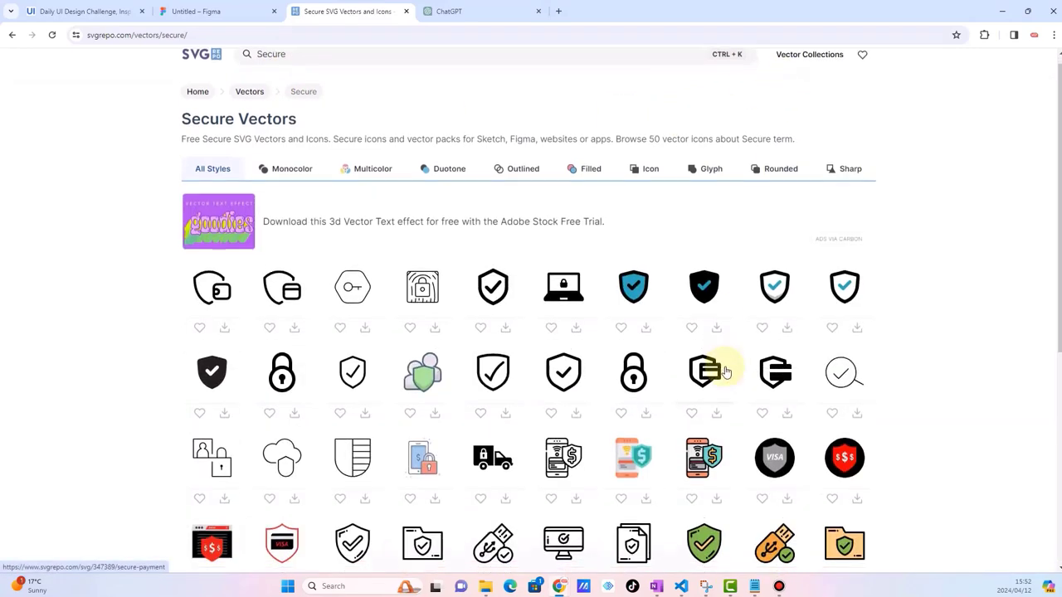
pyautogui.click(570, 258)
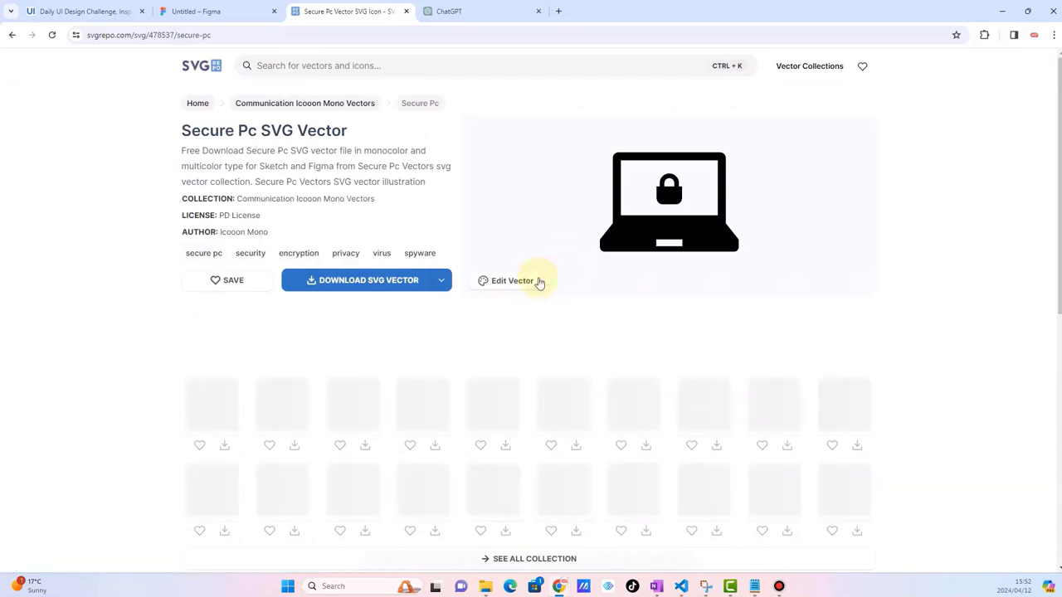
pyautogui.click(512, 284)
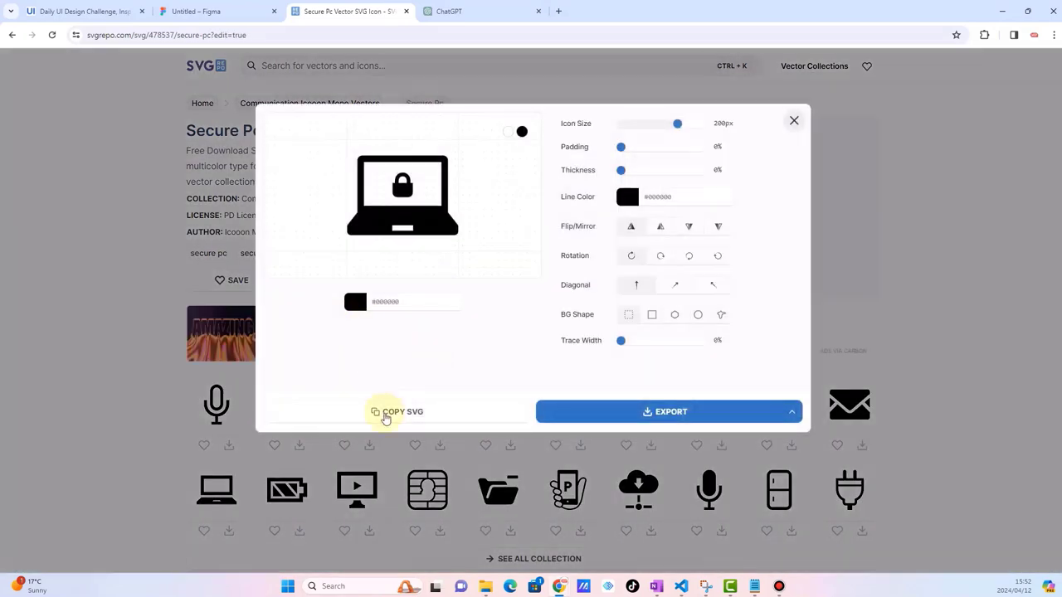
pyautogui.click(384, 412)
pyautogui.click(215, 11)
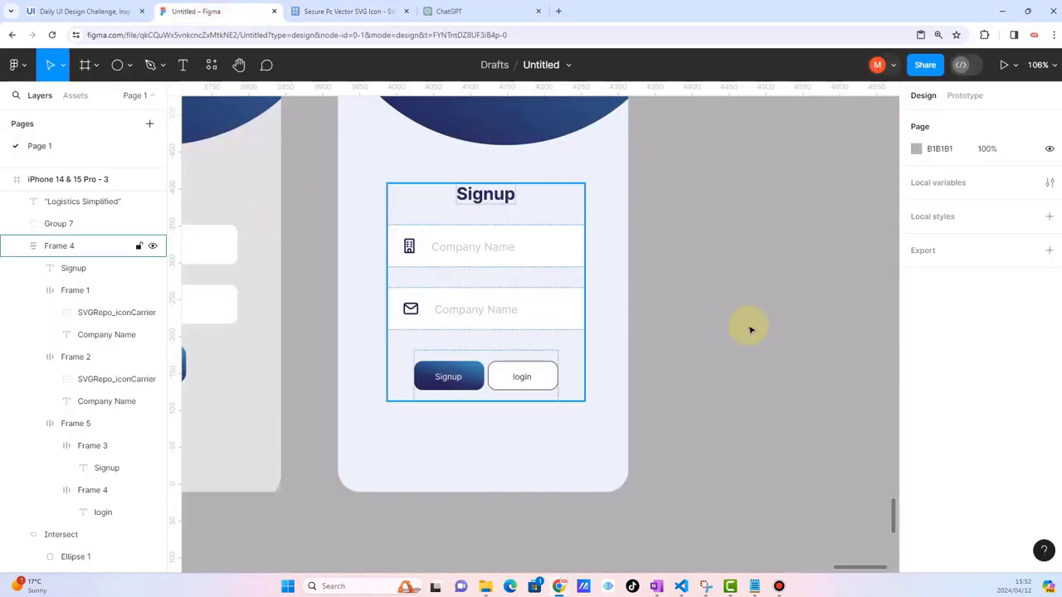
# Step: Paste the laptop-lock SVG and drag it below the Signup and login buttons
pyautogui.hotkey('ctrl', 'v')
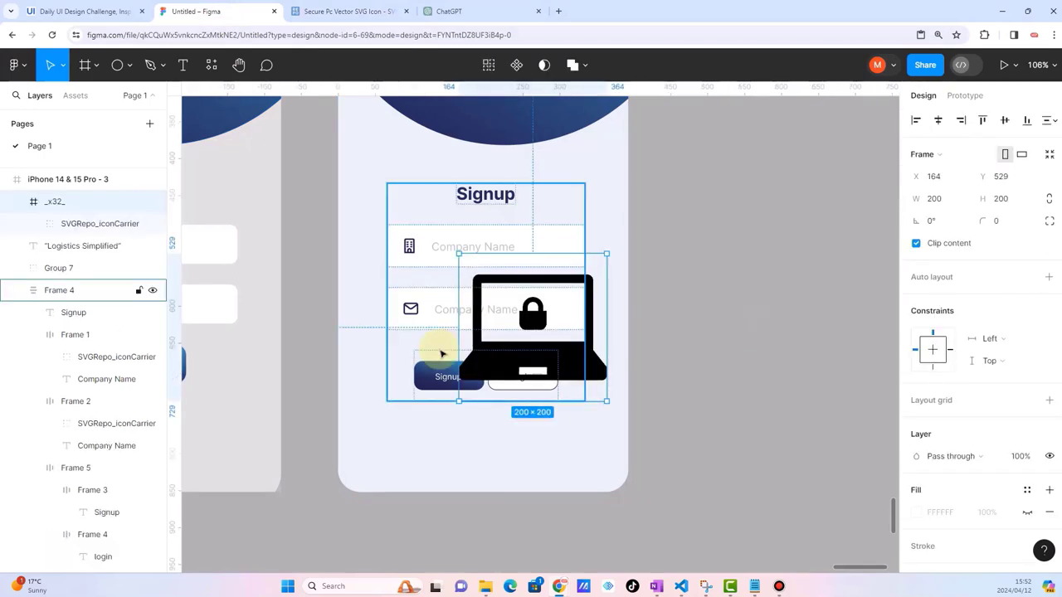
pyautogui.keyDown('ctrl'); pyautogui.scroll(-3, 441, 351); pyautogui.keyUp('ctrl')
pyautogui.click(666, 331)
pyautogui.click(493, 379)
pyautogui.keyDown('ctrl'); pyautogui.scroll(2, 493, 379); pyautogui.keyUp('ctrl')
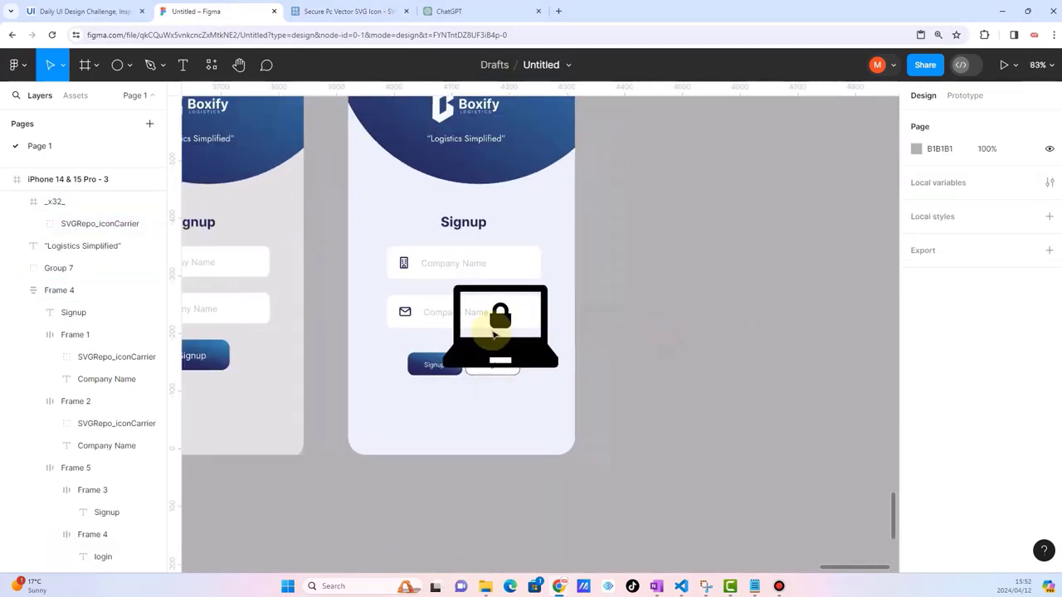
pyautogui.moveTo(461, 348); pyautogui.dragTo(419, 444)
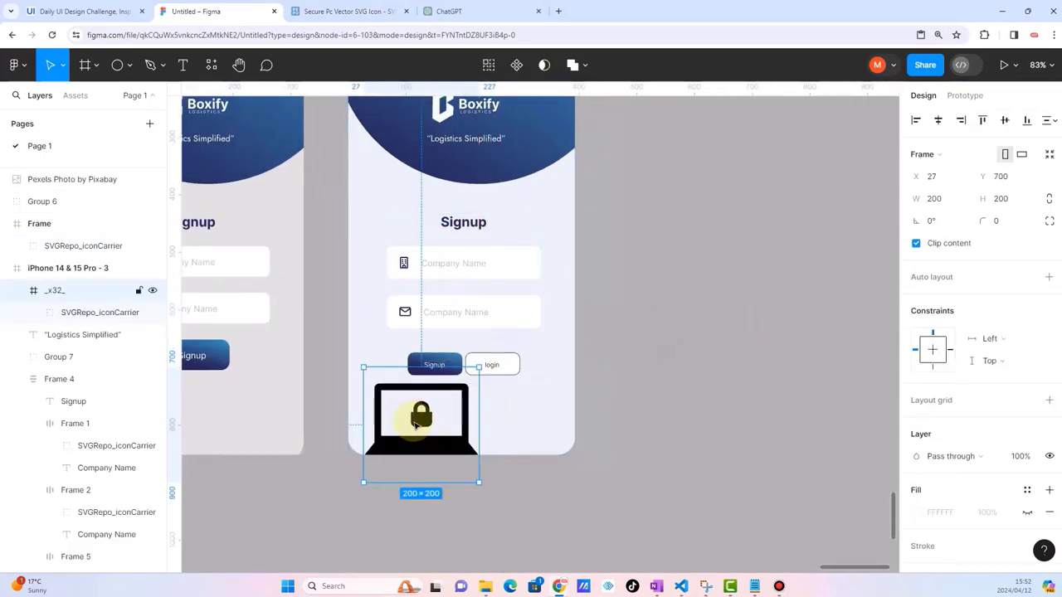
# Step: Shrink the icon to 44×44 and nudge it into place under the buttons
pyautogui.keyDown('ctrl'); pyautogui.scroll(5, 419, 440); pyautogui.keyUp('ctrl')
pyautogui.moveTo(633, 242)
pyautogui.mouseDown()
pyautogui.moveTo(425, 471)
pyautogui.moveTo(396, 371)
pyautogui.moveTo(338, 448)
pyautogui.mouseUp()
pyautogui.moveTo(315, 484); pyautogui.dragTo(391, 418)
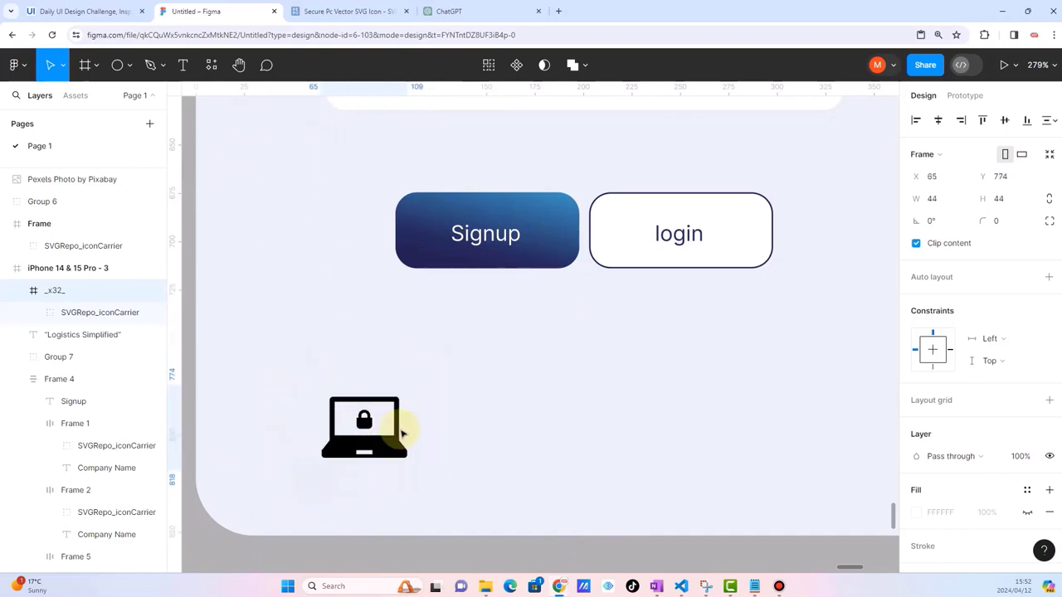
pyautogui.scroll(-5, 391, 417)
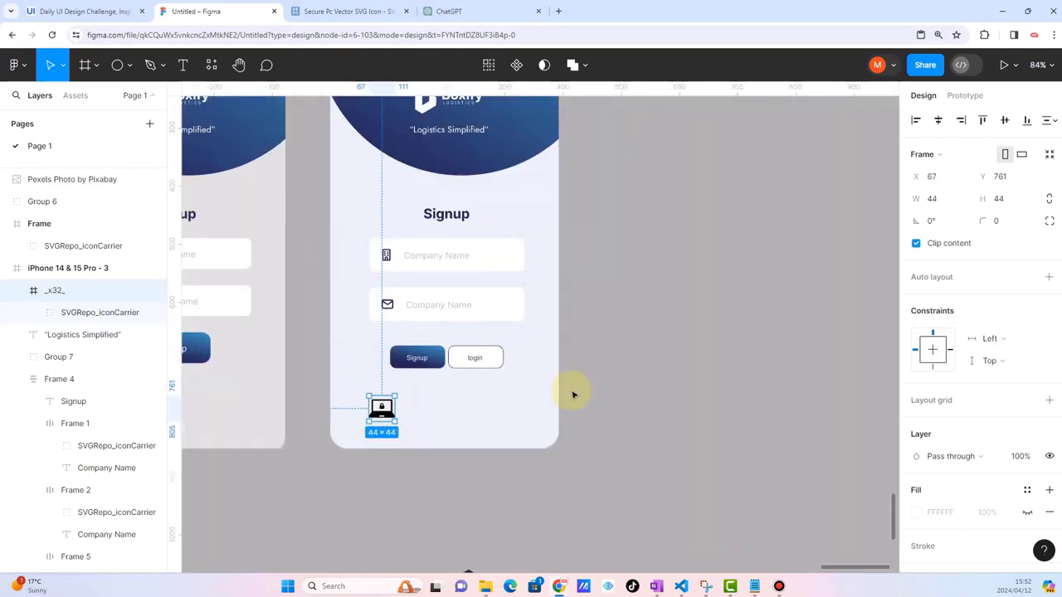
pyautogui.click(540, 422)
pyautogui.scroll(-3, 540, 423)
pyautogui.scroll(2, 589, 392)
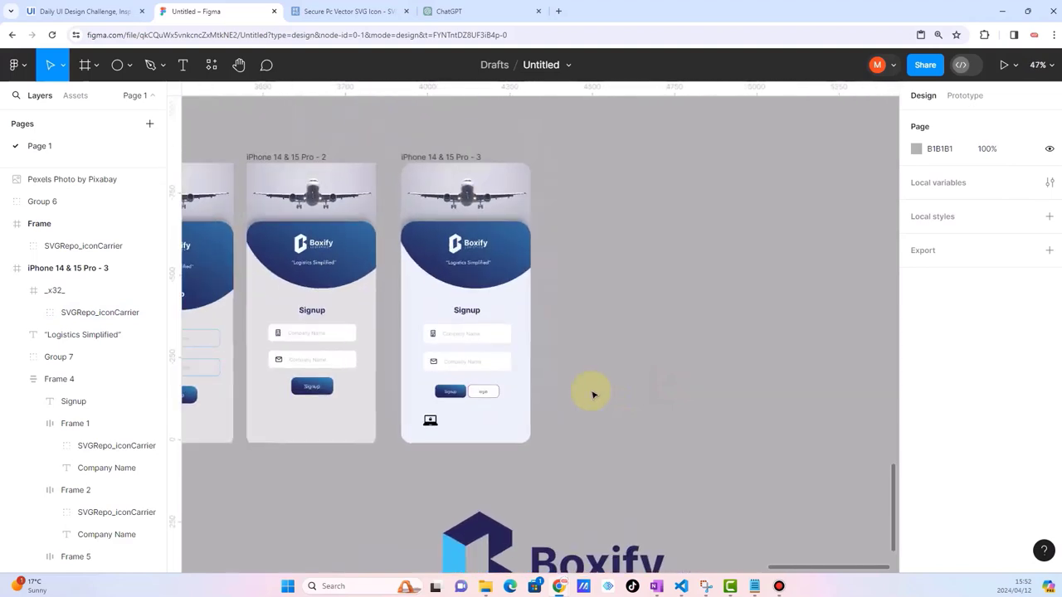
pyautogui.scroll(2, 593, 395)
pyautogui.scroll(1, 593, 395)
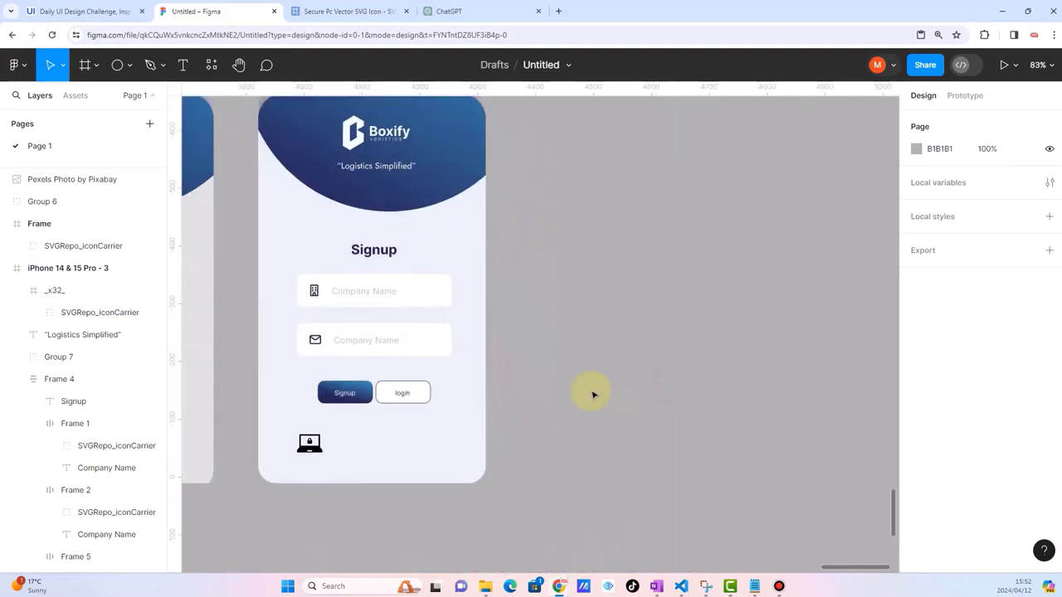
pyautogui.click(322, 448)
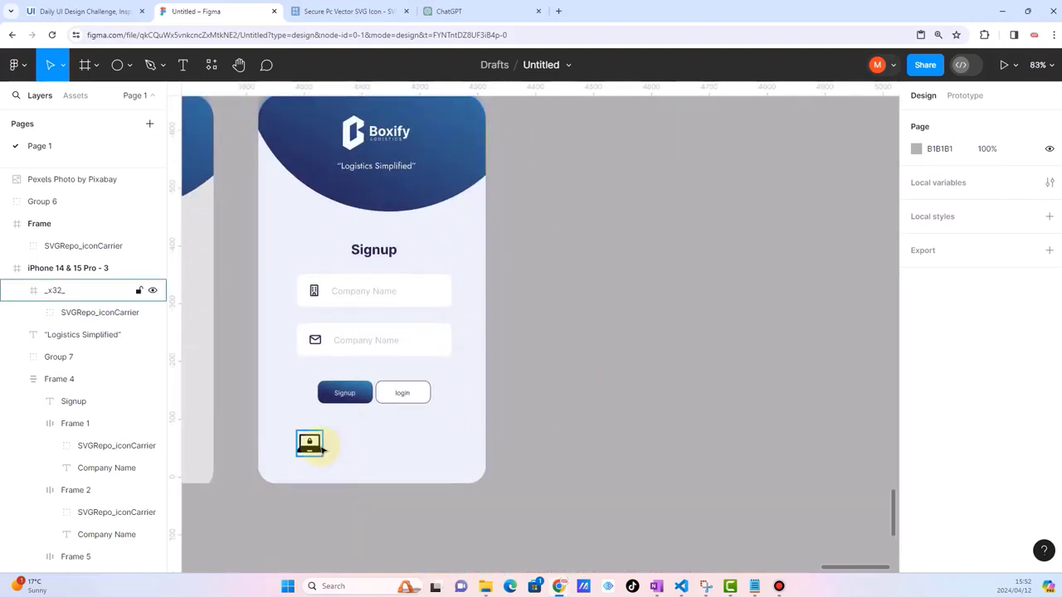
pyautogui.scroll(1, 322, 448)
pyautogui.scroll(1, 322, 448)
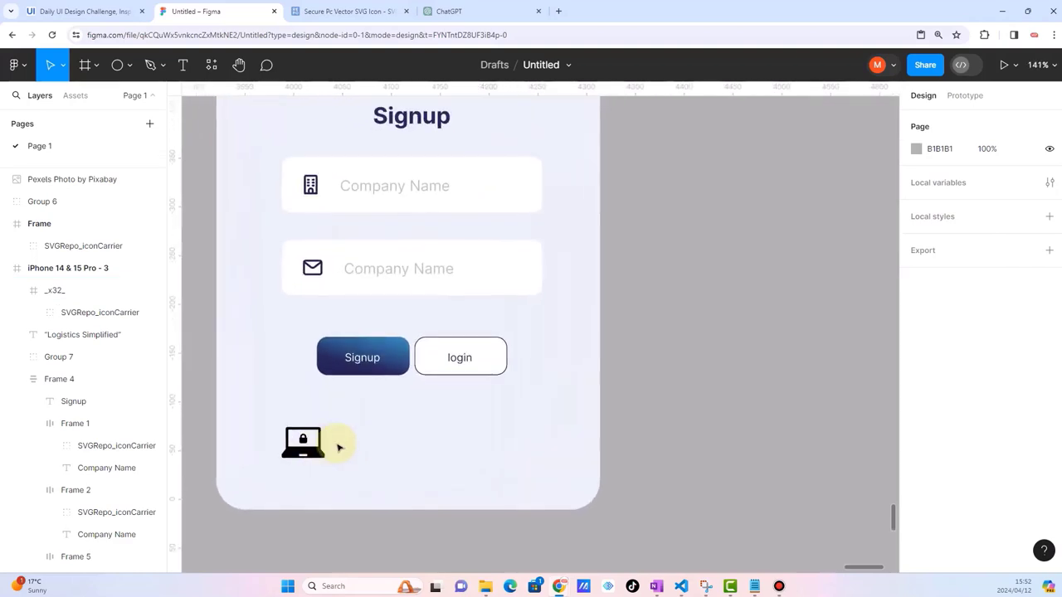
# Step: Create a text layer reading 'Safe' beside the laptop-lock icon
pyautogui.click(183, 64)
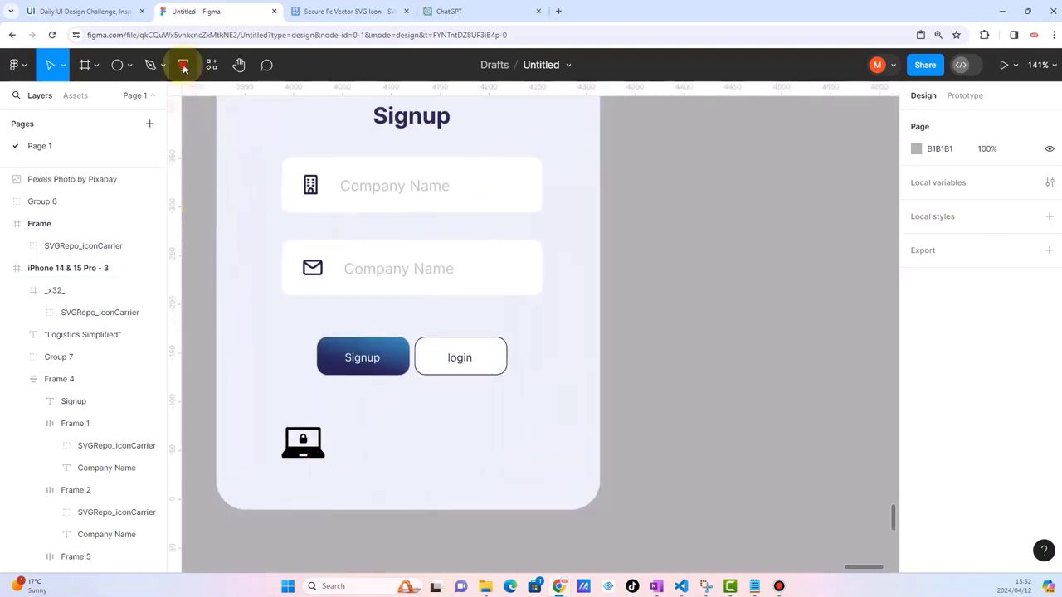
pyautogui.click(641, 436)
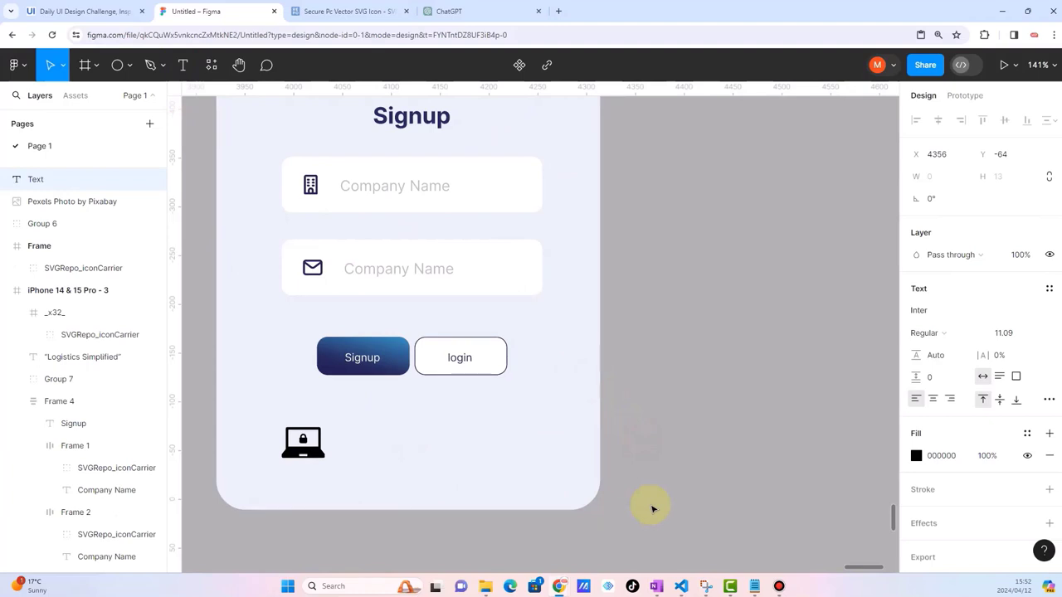
pyautogui.write('Saf')
pyautogui.write('e data assurance')
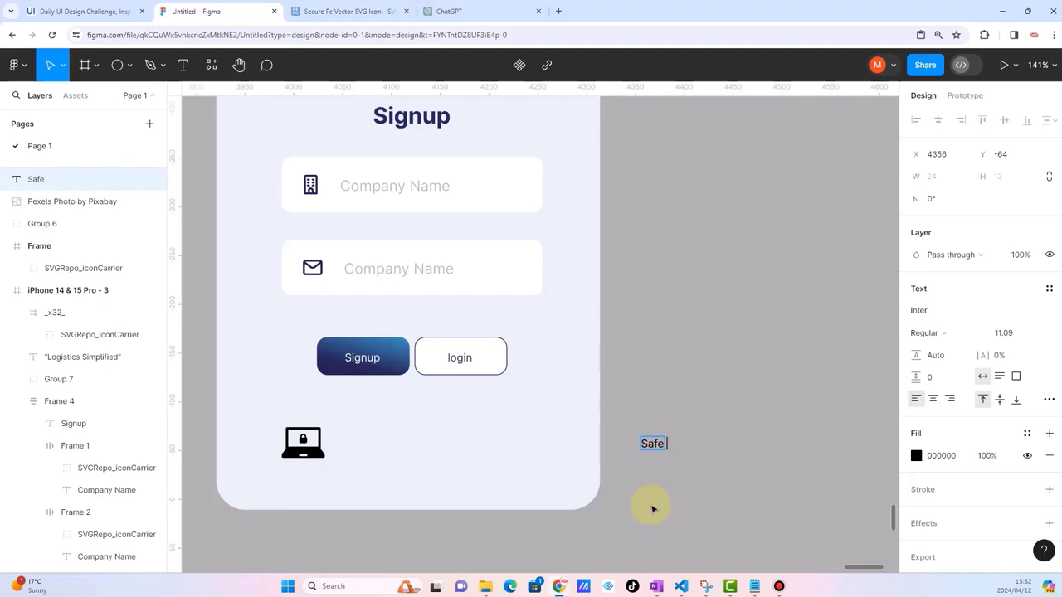
# Step: Type a '100% Safe data assurance' caption beside the Signup frame, trim it, and select its words
pyautogui.write('da')
pyautogui.write('ta a')
pyautogui.write('ssu')
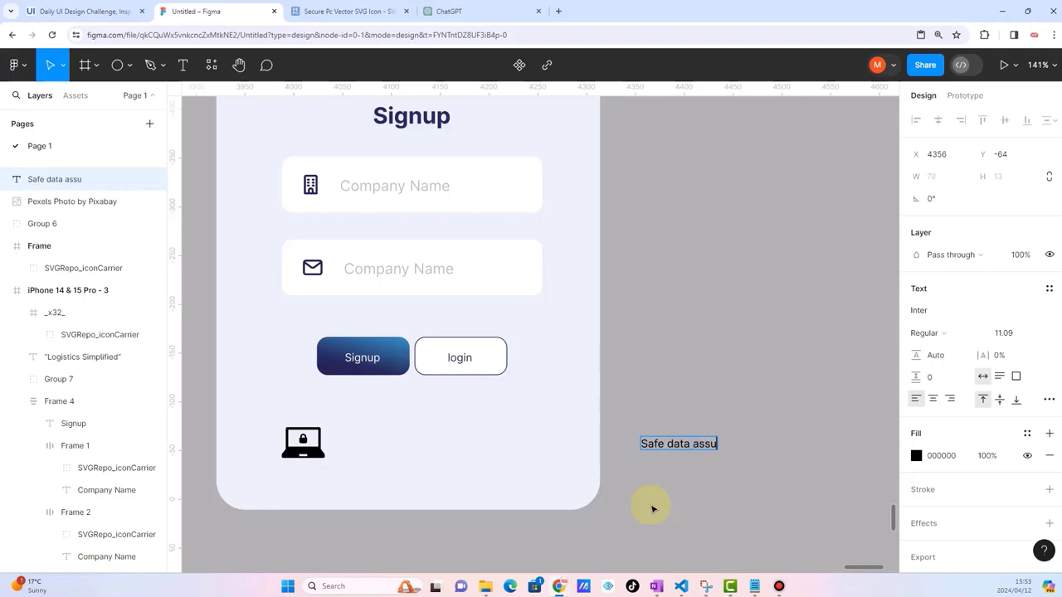
pyautogui.write('rance')
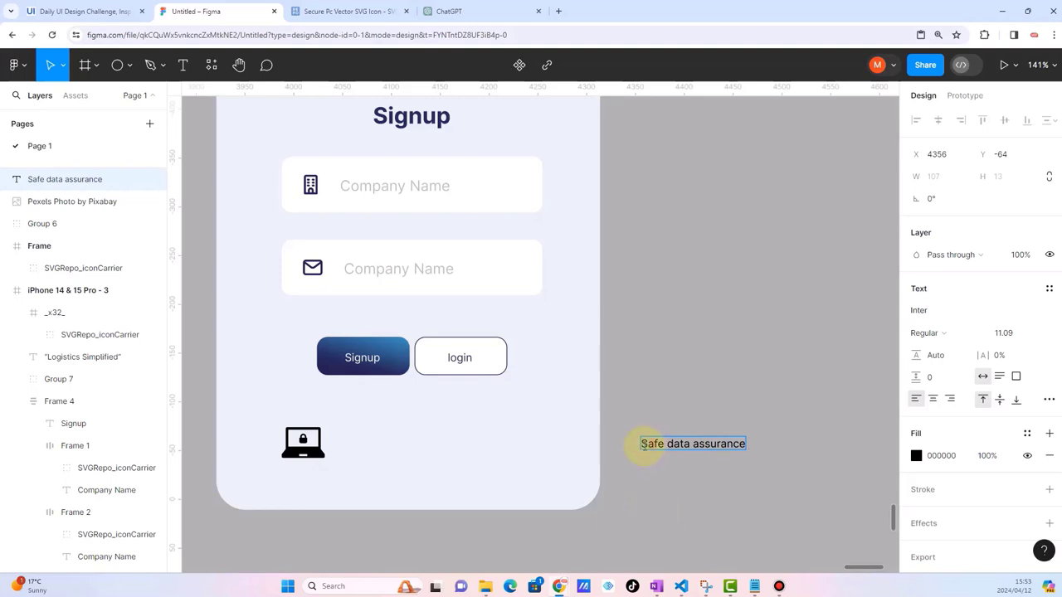
pyautogui.write('100')
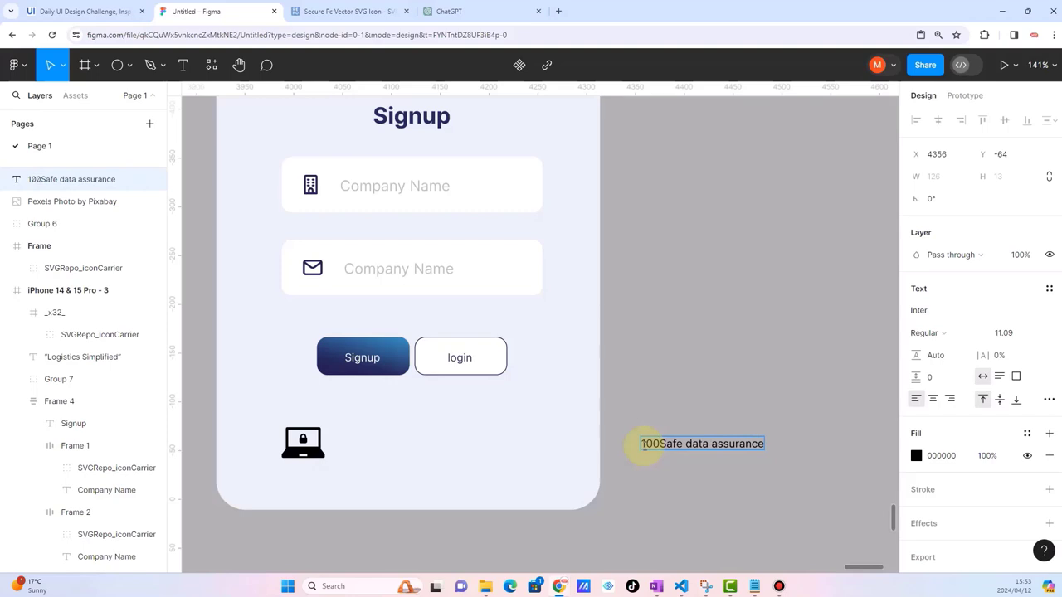
pyautogui.write('%')
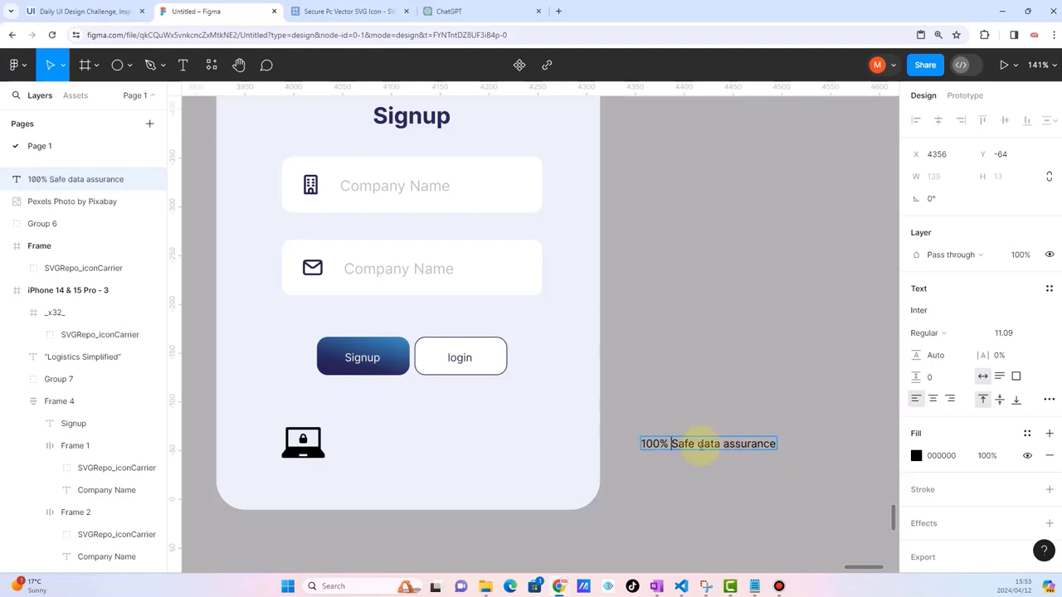
pyautogui.press('BackSpace')
pyautogui.press('BackSpace')
pyautogui.press('BackSpace')
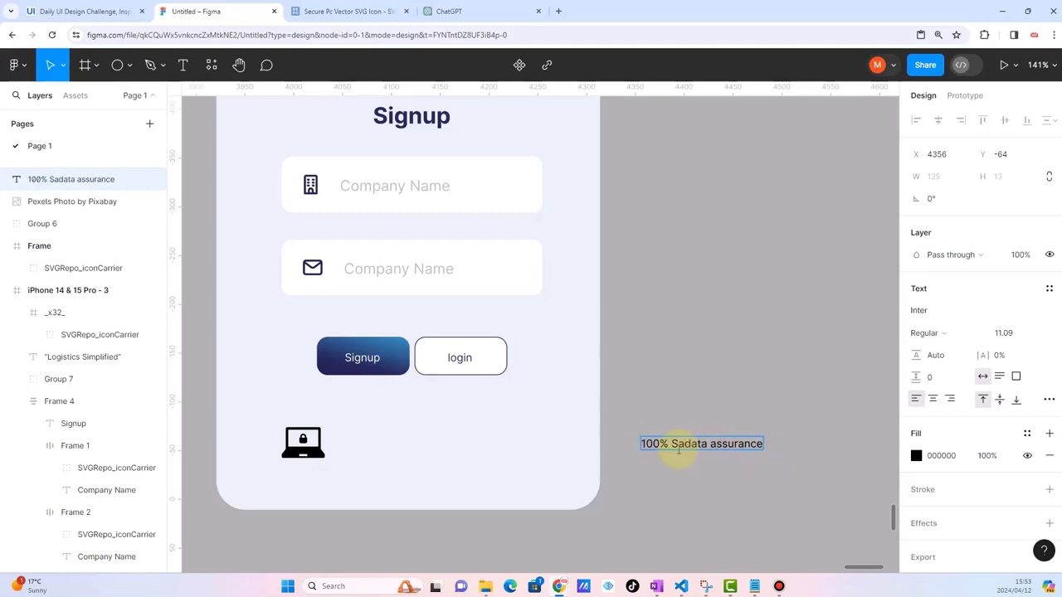
pyautogui.moveTo(672, 444); pyautogui.dragTo(786, 446)
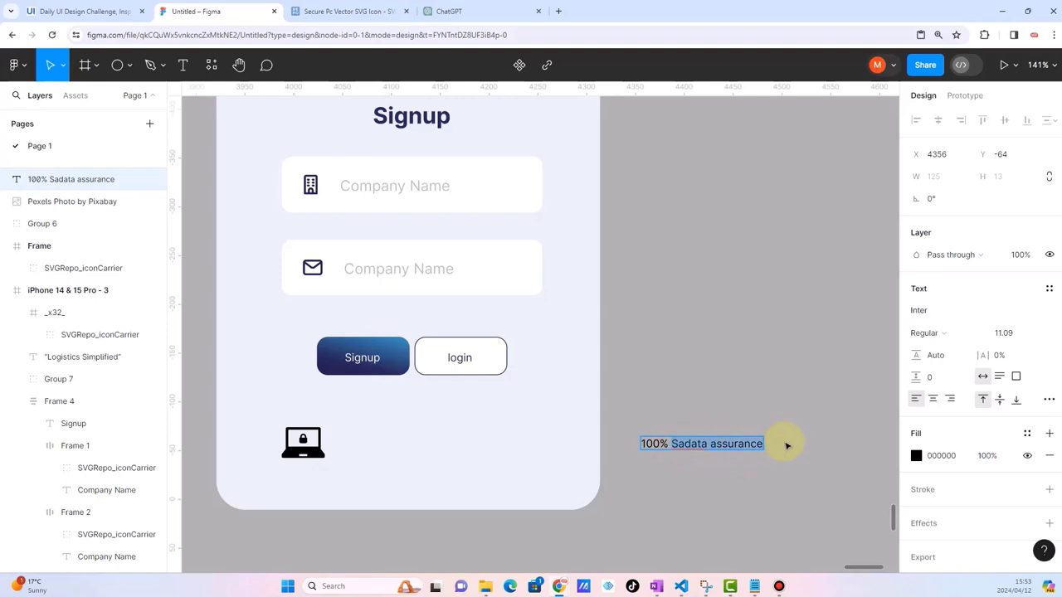
pyautogui.click(436, 11)
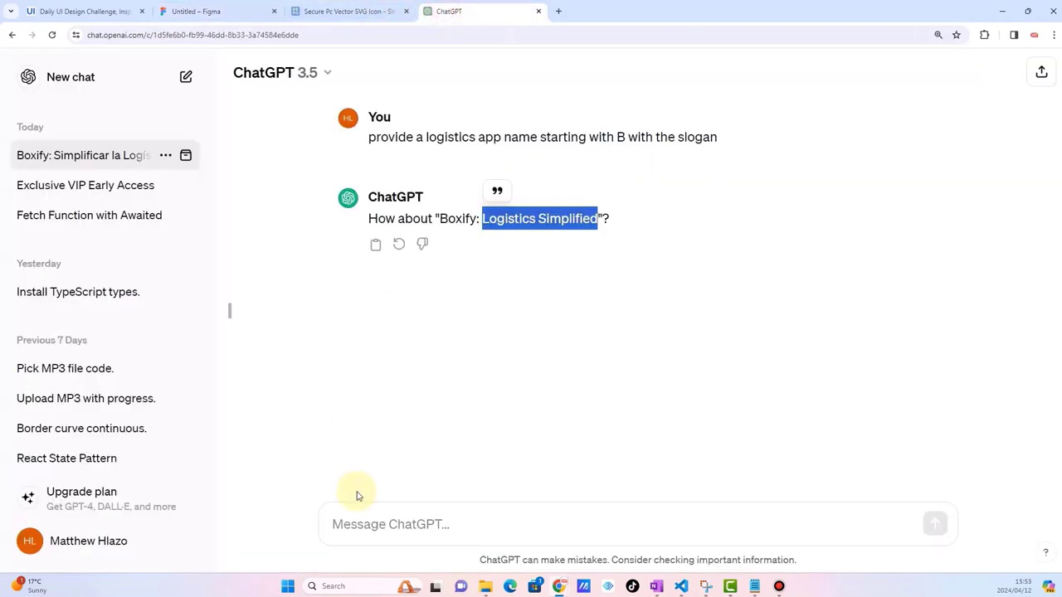
# Step: Begin a ChatGPT message, retyping the misspelled word 'provide'
pyautogui.click(362, 539)
pyautogui.write('plrov')
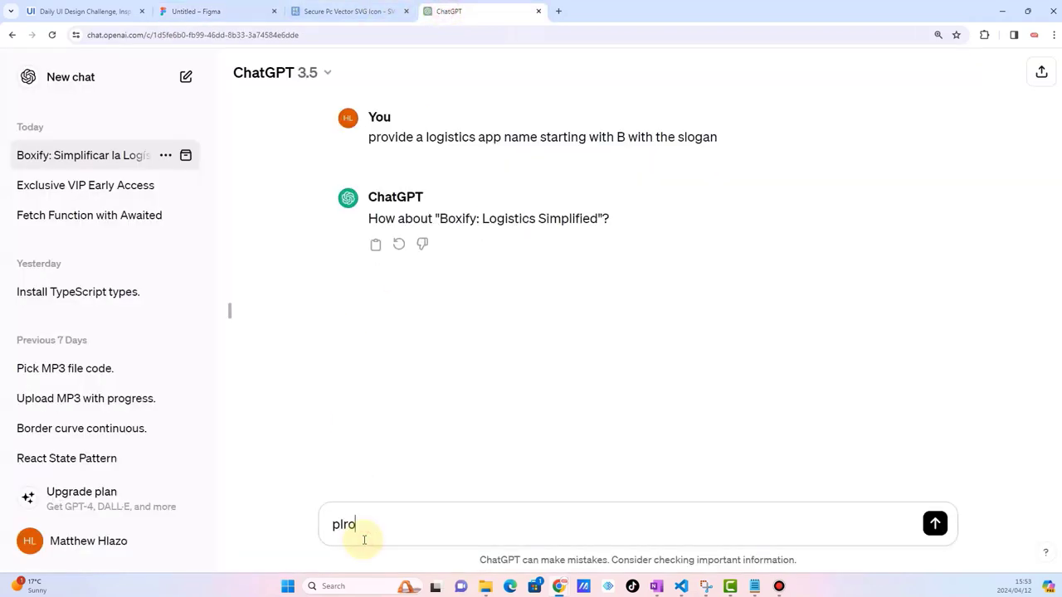
pyautogui.write('ide')
pyautogui.hotkey('ctrl', 'a')
pyautogui.write('p')
pyautogui.press('BackSpace')
pyautogui.press('BackSpace')
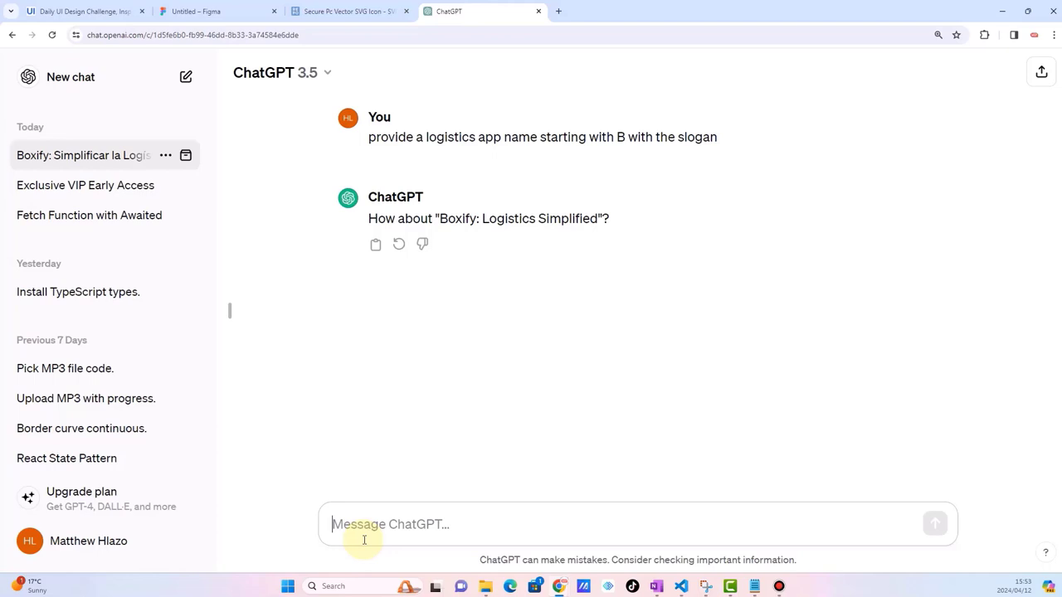
pyautogui.write('provide')
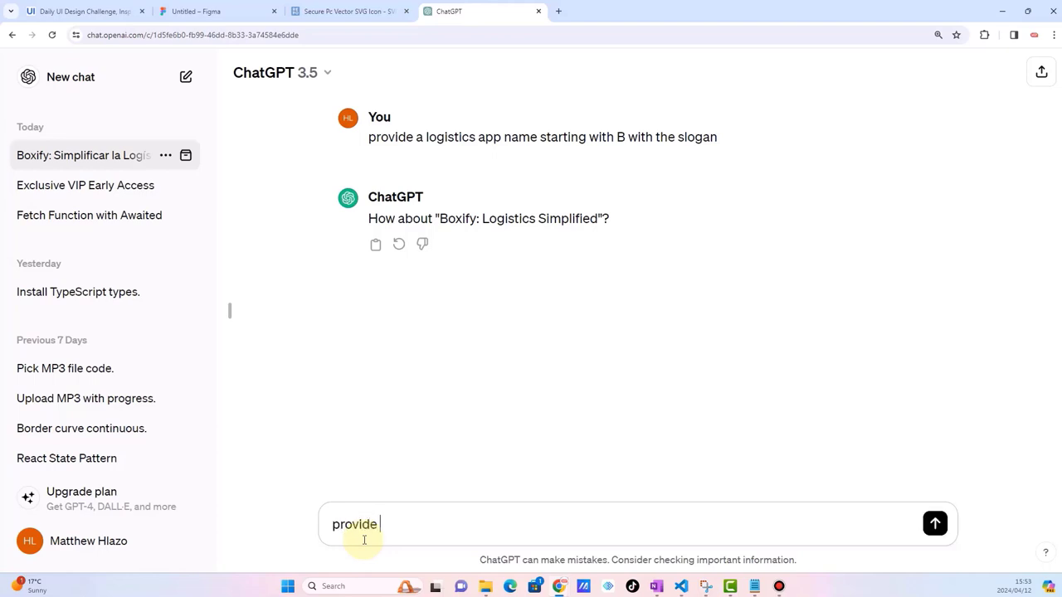
pyautogui.write('da')
pyautogui.write('tasefty')
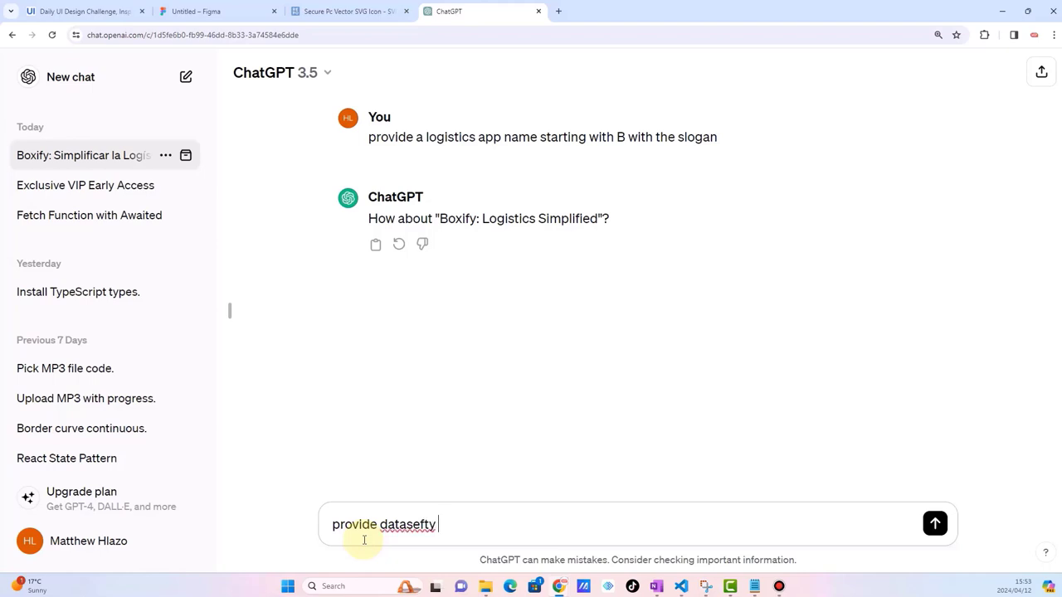
pyautogui.press('BackSpace')
pyautogui.press('BackSpace')
pyautogui.write('y')
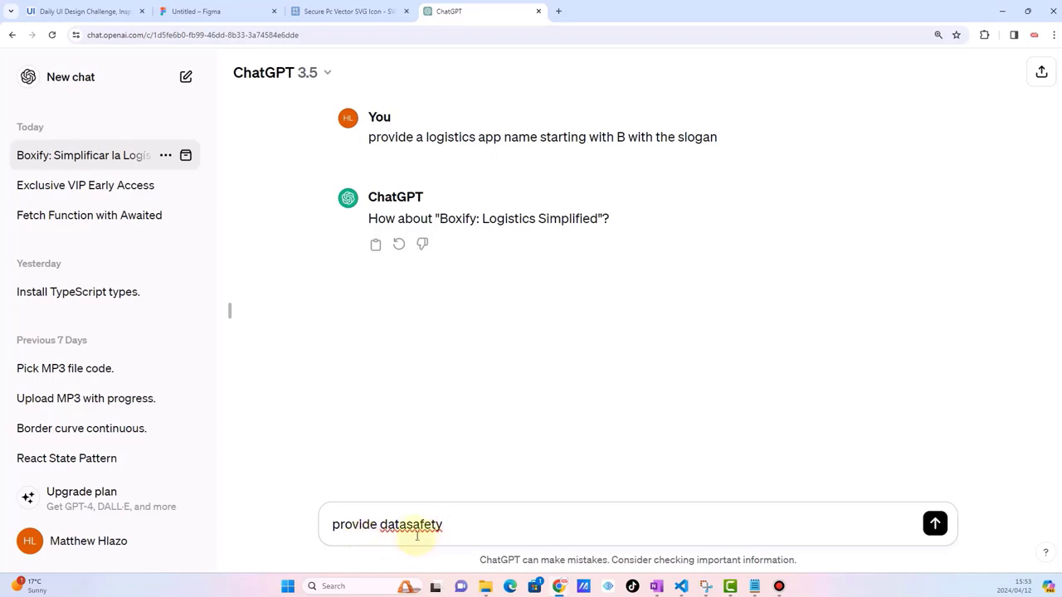
# Step: Send 'provide data safety assuring short slogans' and copy the reply 'Secured Data, Assured Future'
pyautogui.click(408, 532)
pyautogui.click(459, 530)
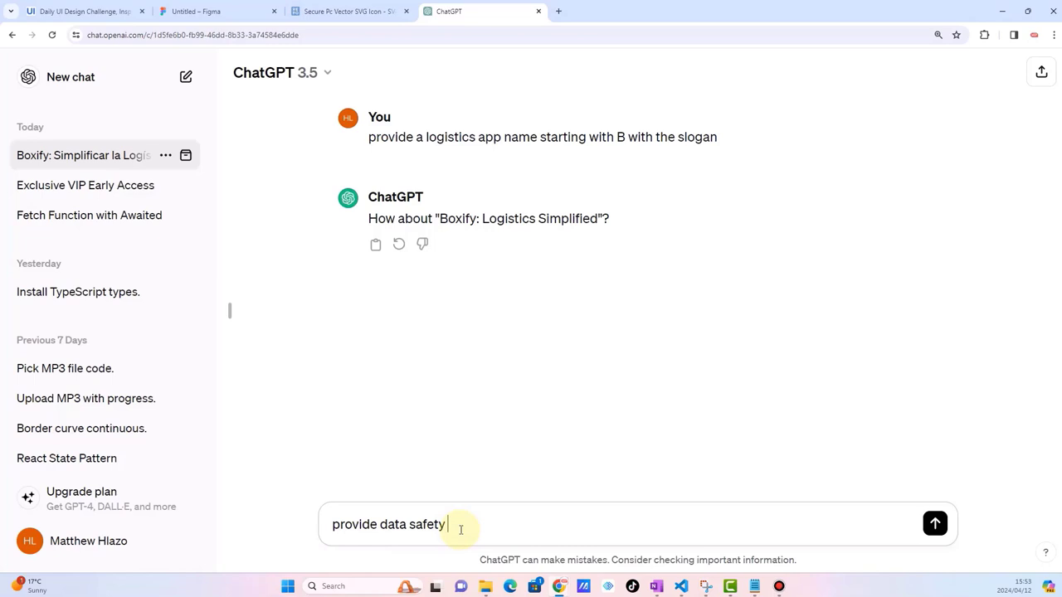
pyautogui.write('ssuring short sl')
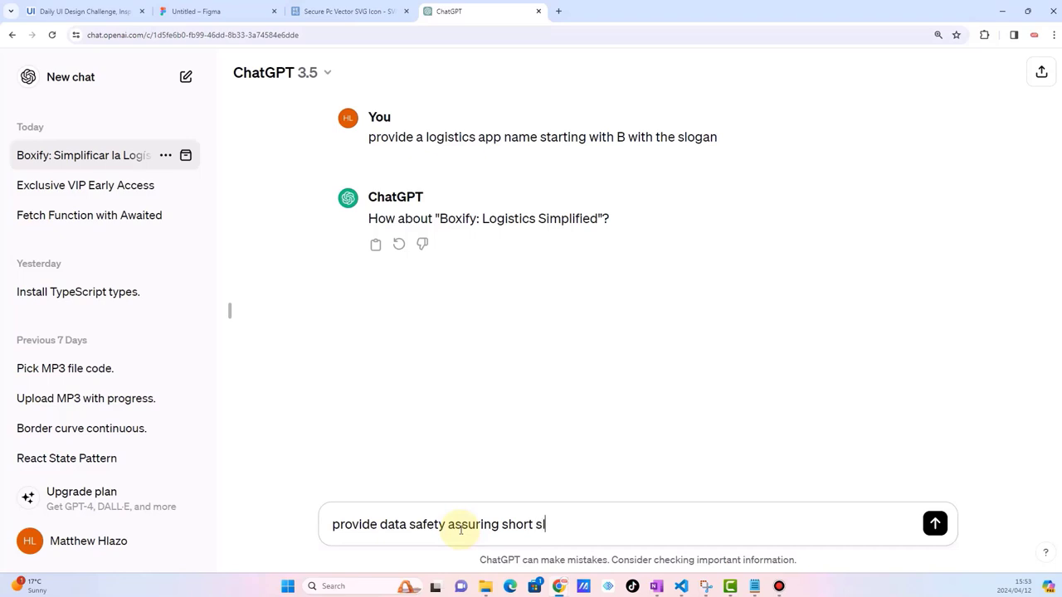
pyautogui.write('gans')
pyautogui.press('Return')
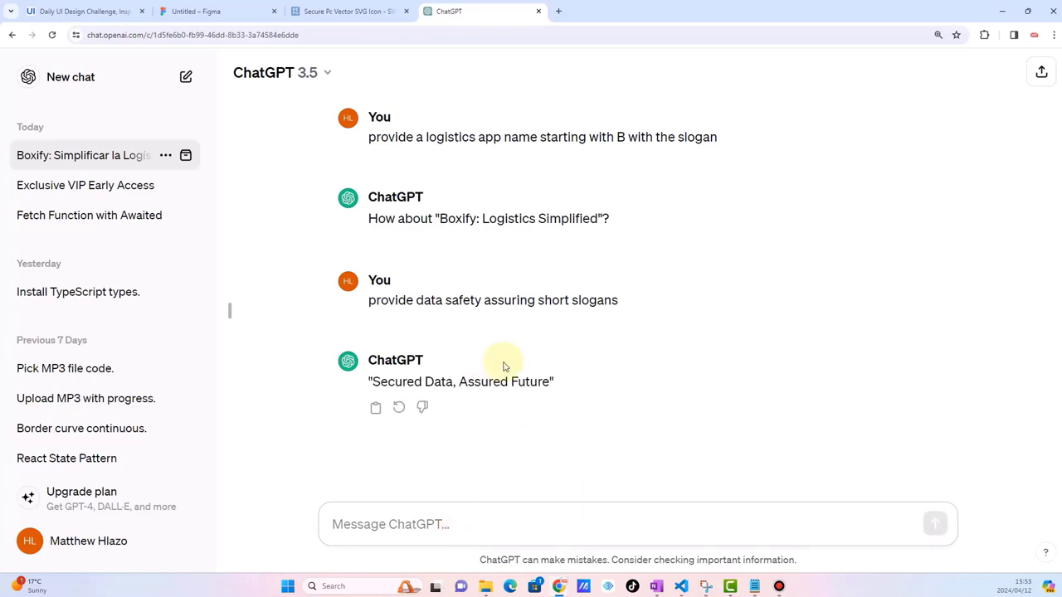
pyautogui.moveTo(551, 382); pyautogui.dragTo(371, 384)
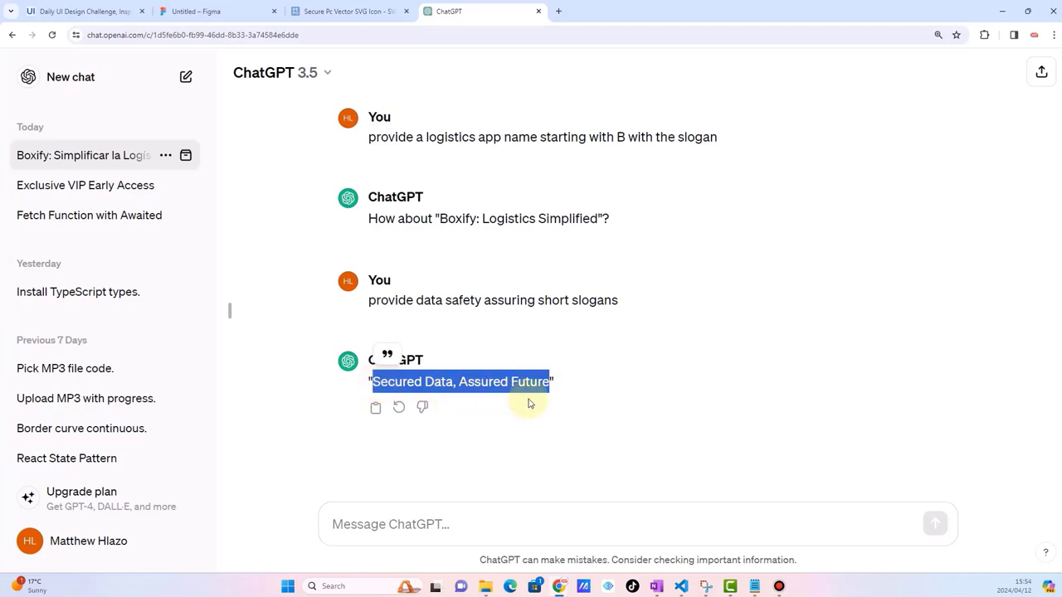
pyautogui.click(206, 10)
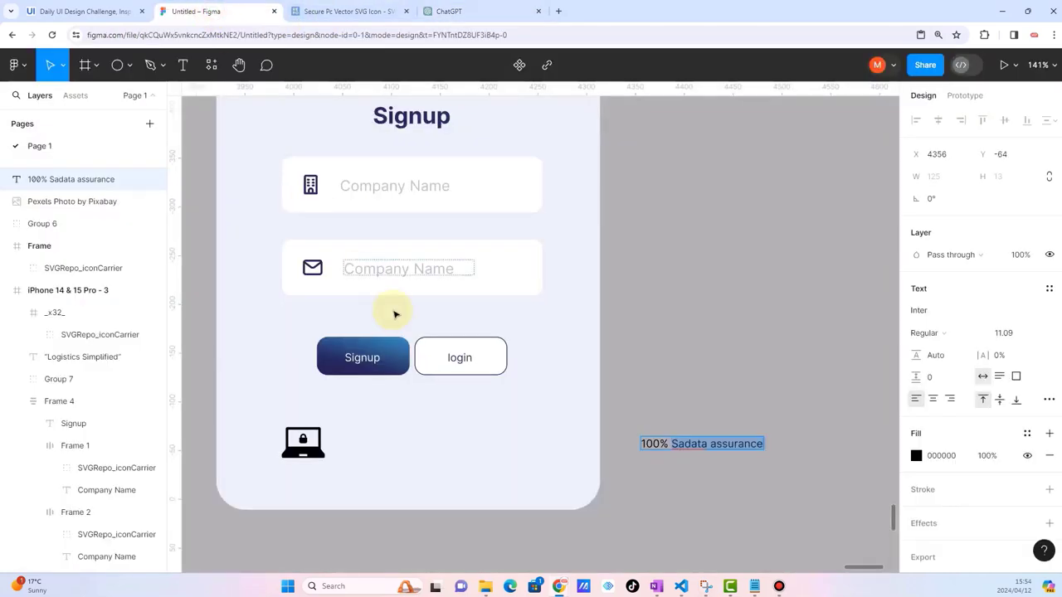
# Step: Paste 'Secured Data, Assured Future' over the caption and move it beside the phone's laptop icon
pyautogui.click(722, 446)
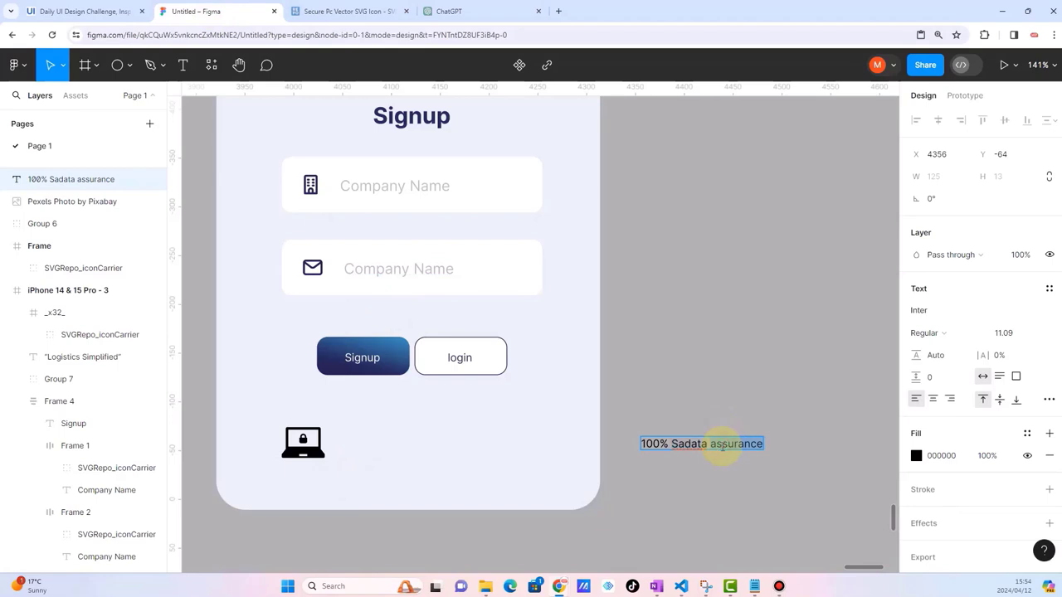
pyautogui.write('Secured Data, Assured Future')
pyautogui.press('Escape')
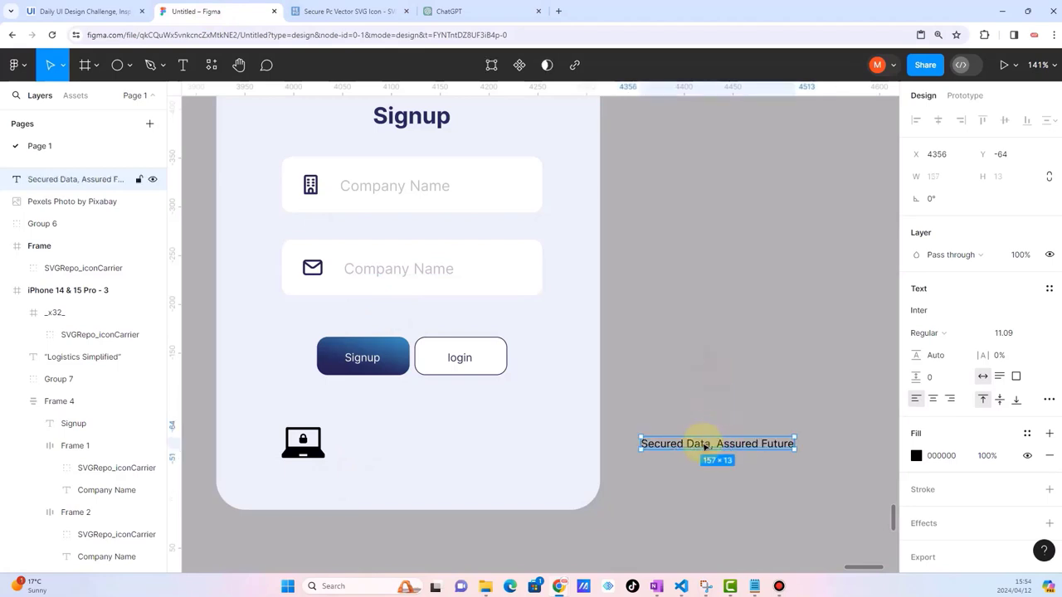
pyautogui.moveTo(705, 448); pyautogui.dragTo(413, 448)
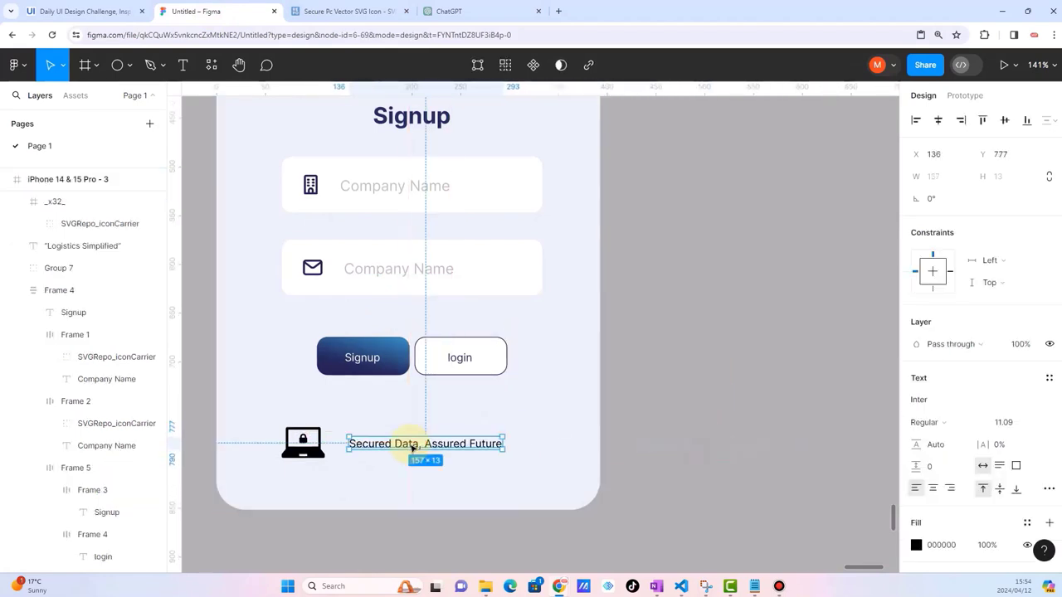
pyautogui.click(711, 474)
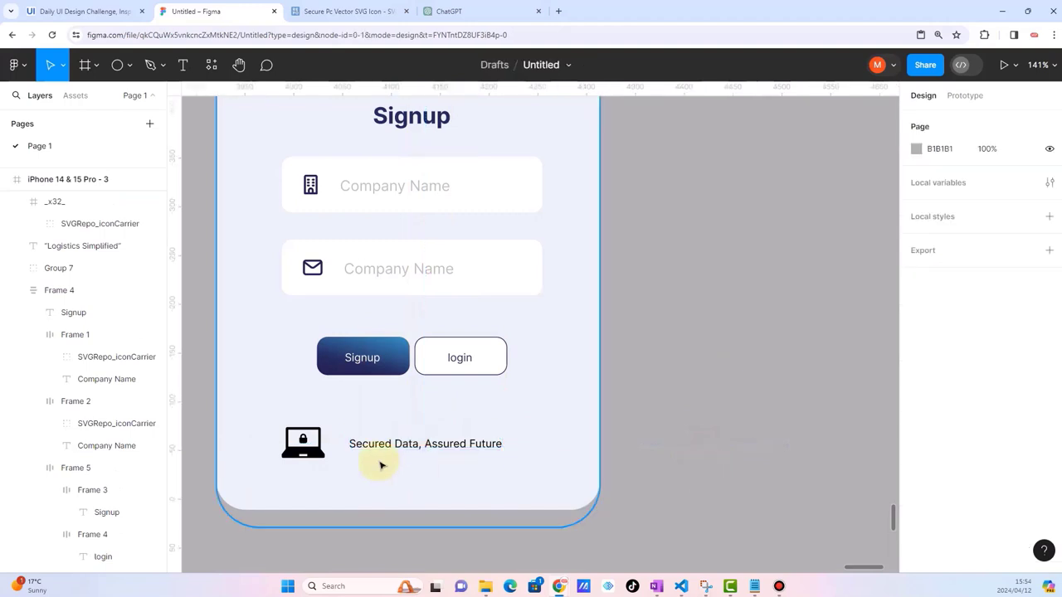
pyautogui.scroll(-5, 315, 448)
pyautogui.click(386, 351)
pyautogui.scroll(2, 387, 356)
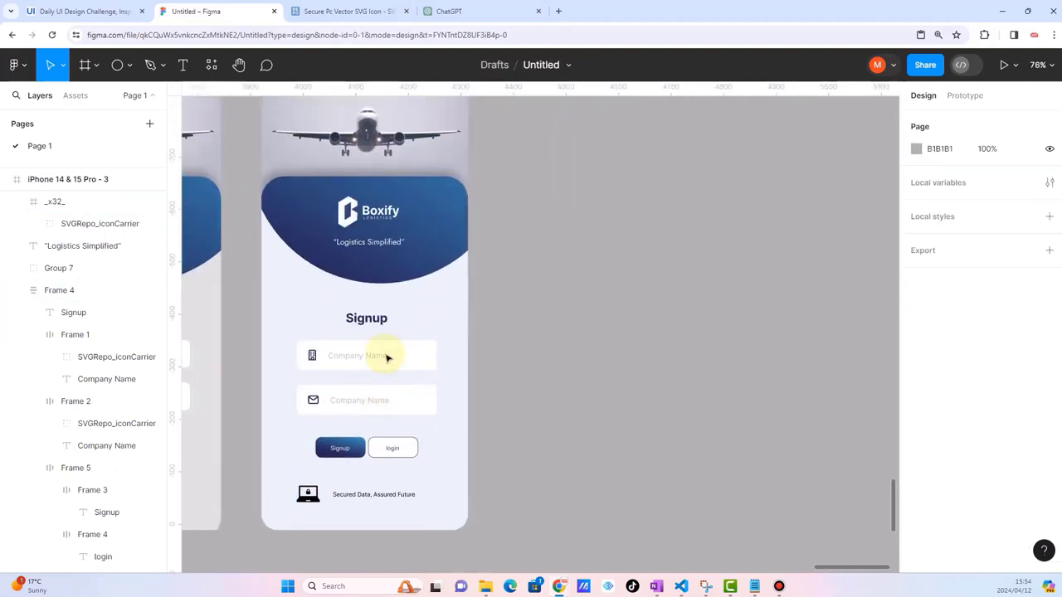
pyautogui.click(444, 400)
pyautogui.hscroll(2, 444, 400)
pyautogui.hscroll(-2, 444, 400)
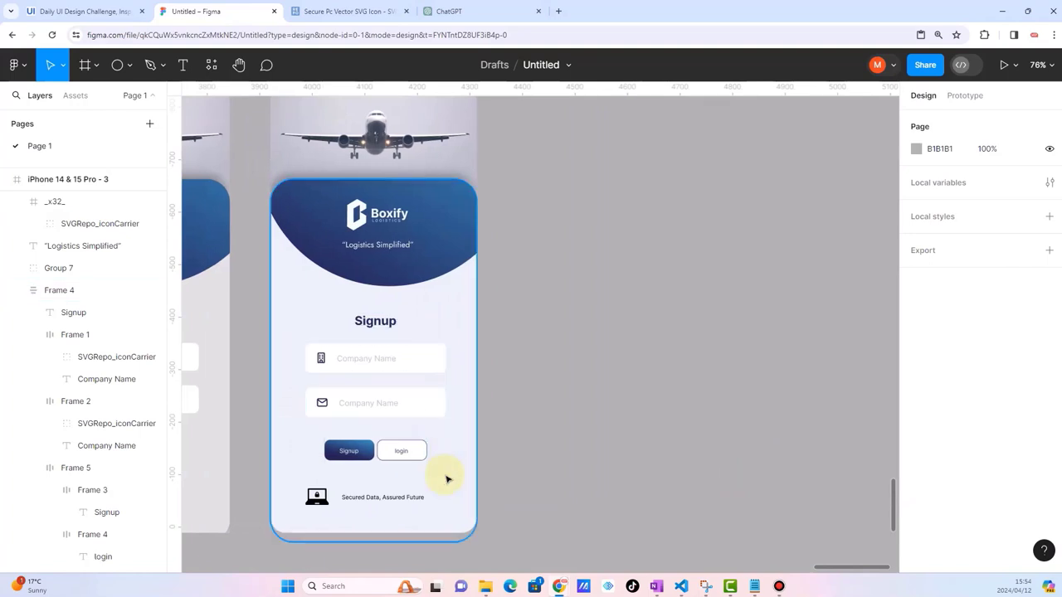
pyautogui.hscroll(-1, 445, 474)
pyautogui.scroll(1, 445, 480)
pyautogui.scroll(2, 415, 492)
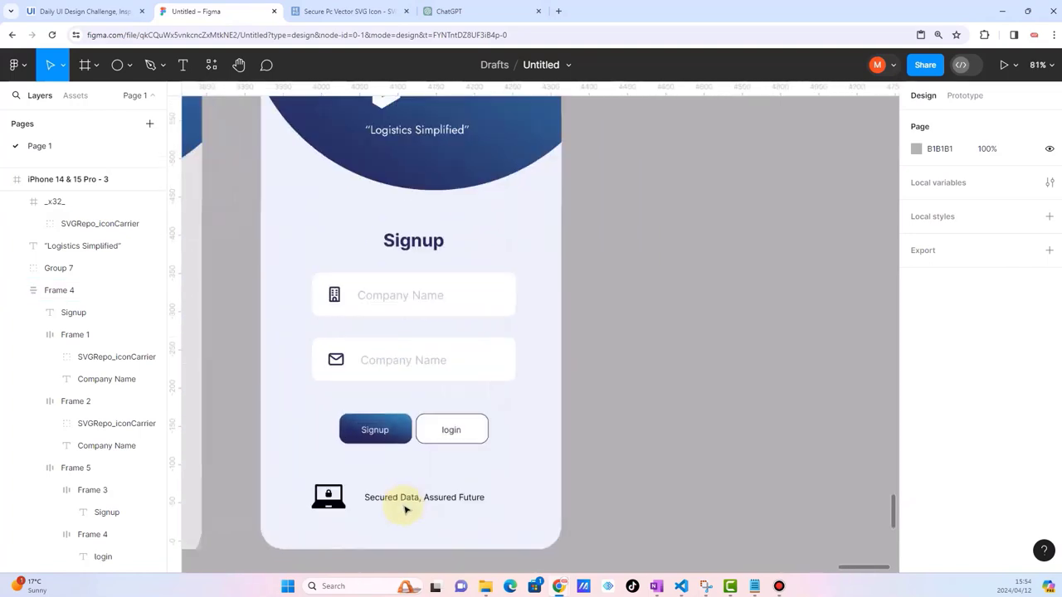
pyautogui.scroll(2, 411, 502)
# Step: Colour the slogan 242155 by sampling the Signup button's blue
pyautogui.click(419, 498)
pyautogui.scroll(2, 419, 498)
pyautogui.scroll(1, 419, 498)
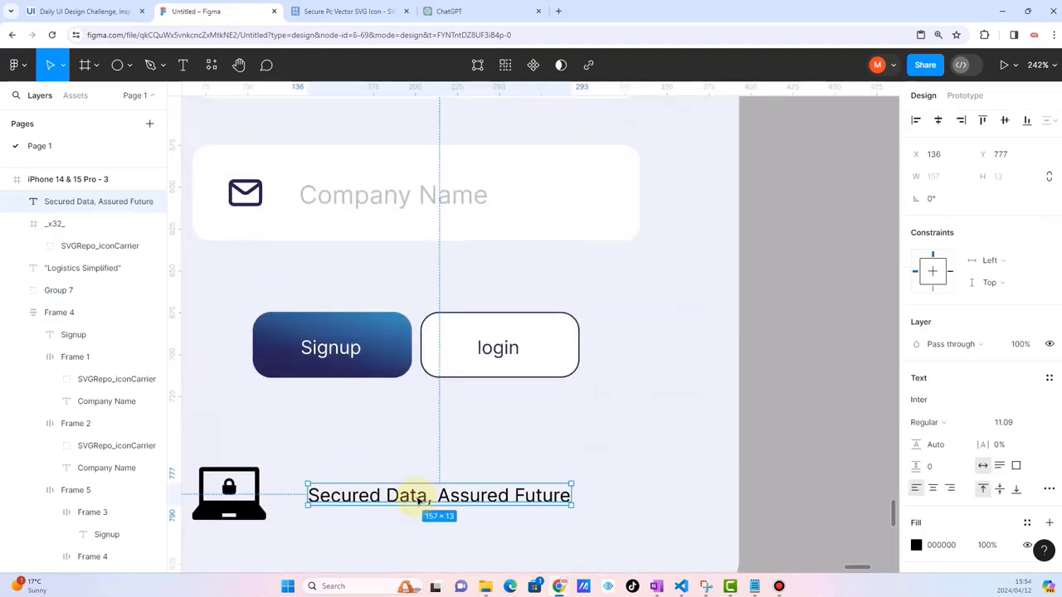
pyautogui.click(916, 545)
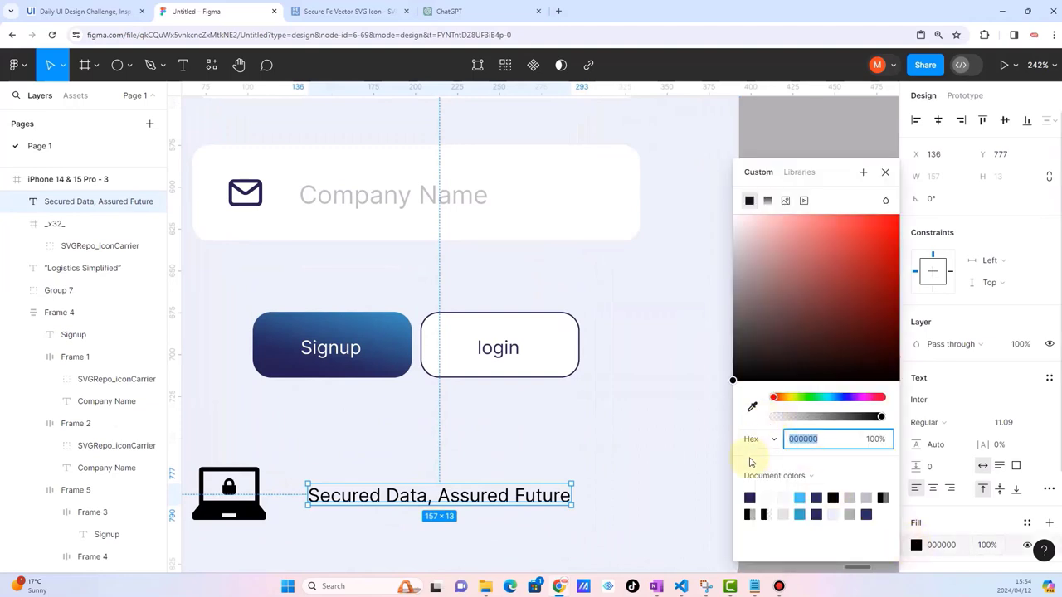
pyautogui.click(752, 407)
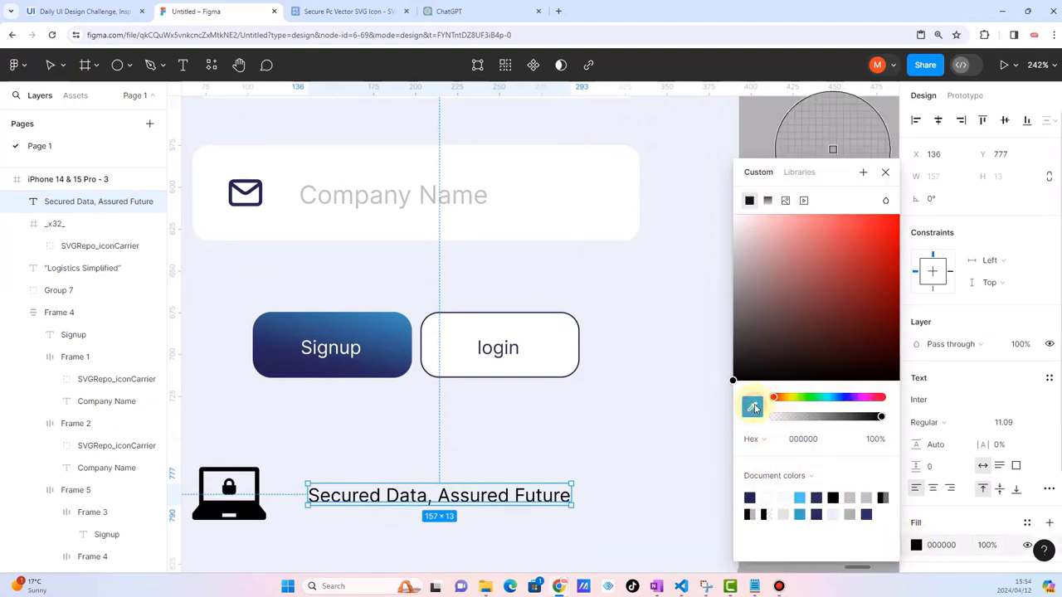
pyautogui.click(274, 365)
pyautogui.scroll(-5, 373, 467)
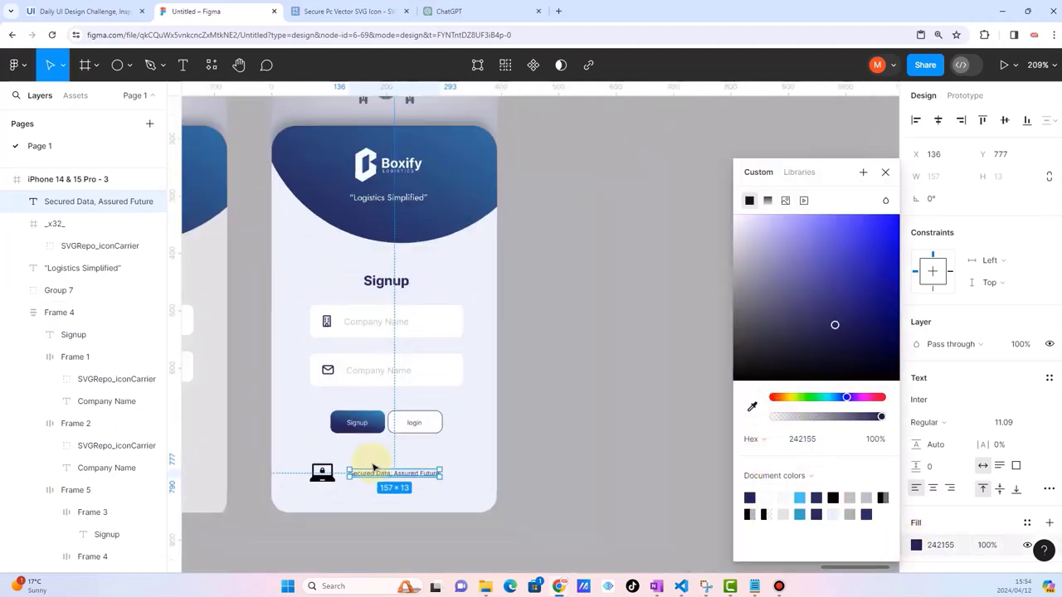
pyautogui.click(571, 467)
pyautogui.scroll(3, 362, 498)
pyautogui.scroll(3, 293, 467)
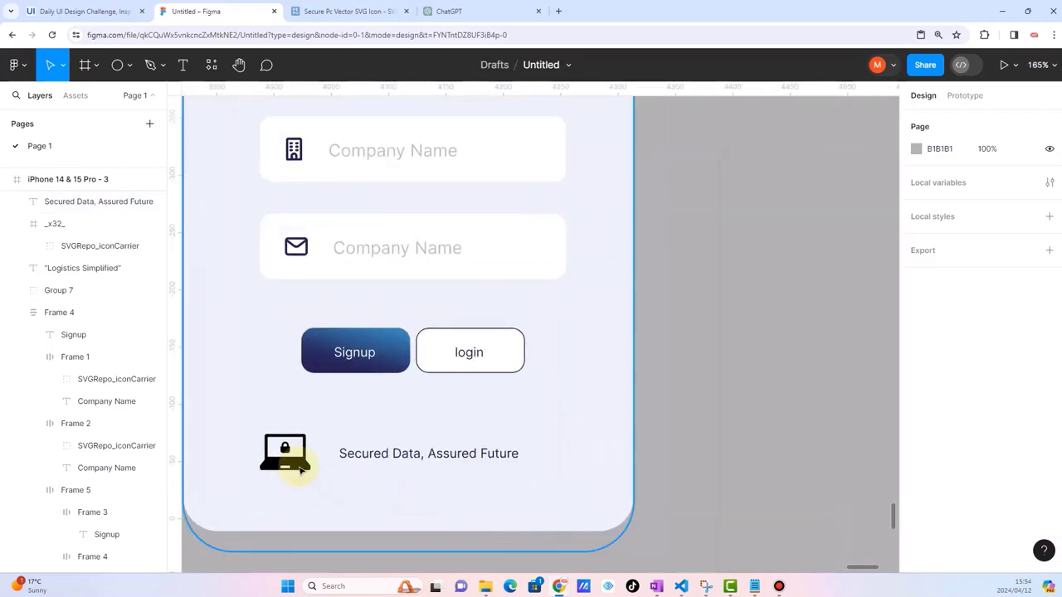
pyautogui.click(284, 452)
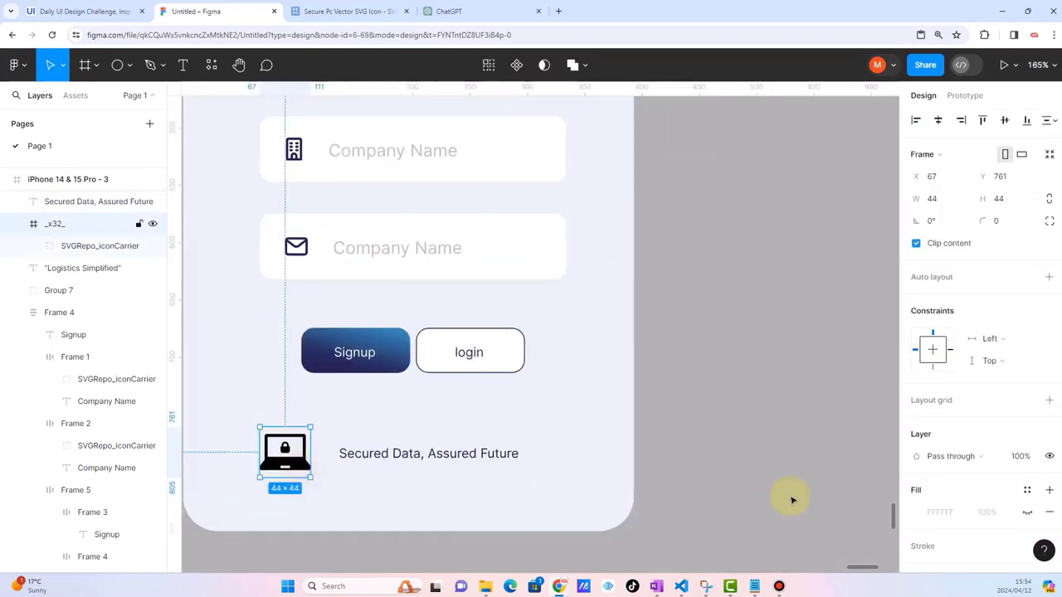
# Step: Pull the laptop vector out of its _x32_ frame and delete the empty frame
pyautogui.click(917, 511)
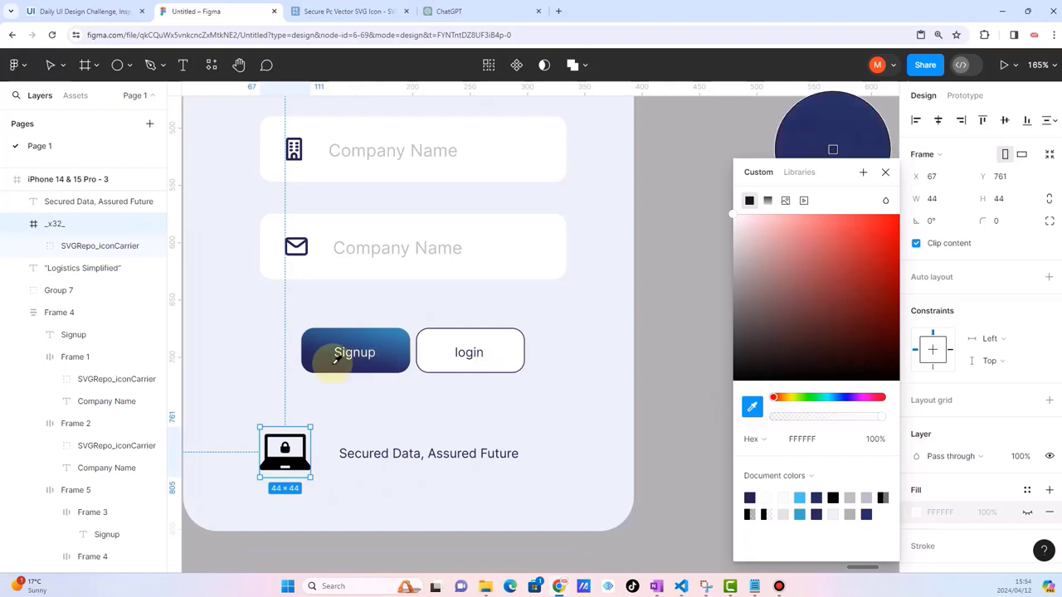
pyautogui.click(315, 365)
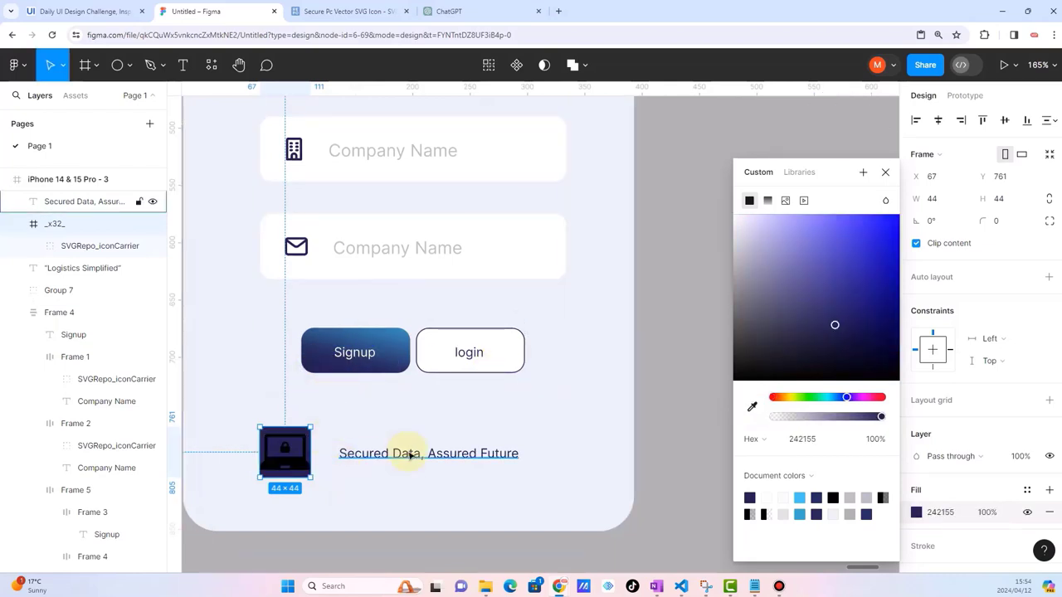
pyautogui.hotkey('ctrl', 'z')
pyautogui.scroll(3, 238, 481)
pyautogui.scroll(3, 238, 481)
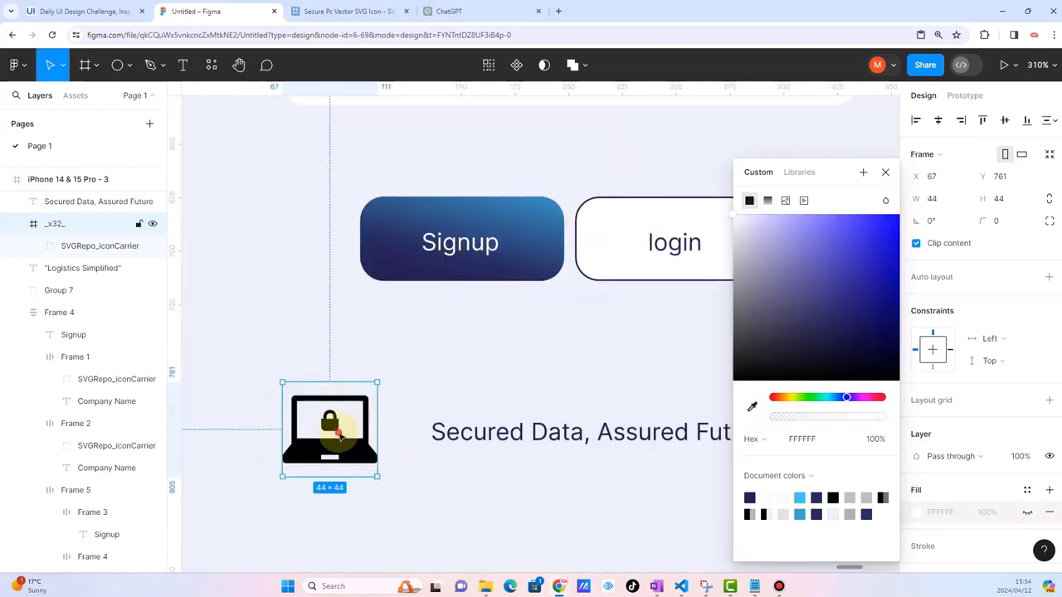
pyautogui.click(342, 411)
pyautogui.moveTo(345, 449)
pyautogui.mouseDown()
pyautogui.moveTo(408, 496)
pyautogui.moveTo(414, 519)
pyautogui.mouseUp()
pyautogui.click(336, 438)
pyautogui.press('Delete')
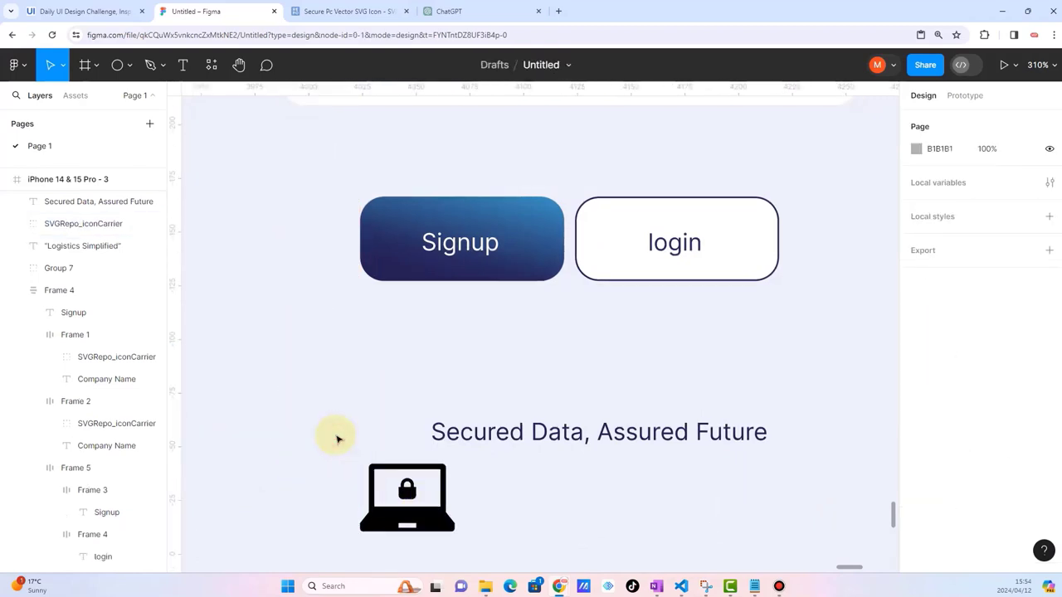
# Step: Place the laptop icon beside the Secured Data line and fill it navy 242155
pyautogui.click(332, 446)
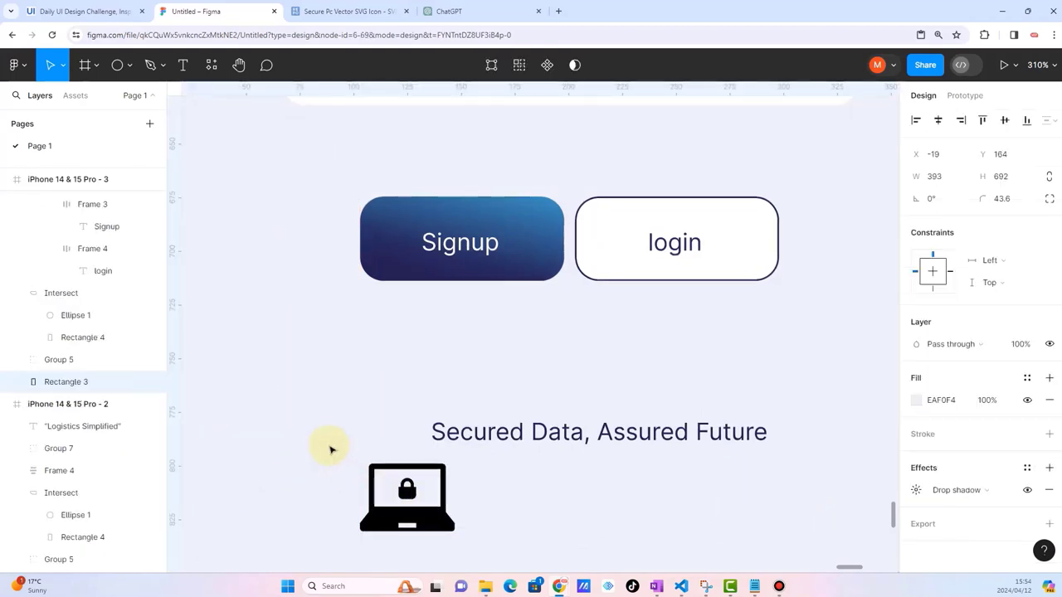
pyautogui.click(369, 477)
pyautogui.moveTo(406, 514)
pyautogui.mouseDown()
pyautogui.moveTo(351, 452)
pyautogui.moveTo(362, 458)
pyautogui.mouseUp()
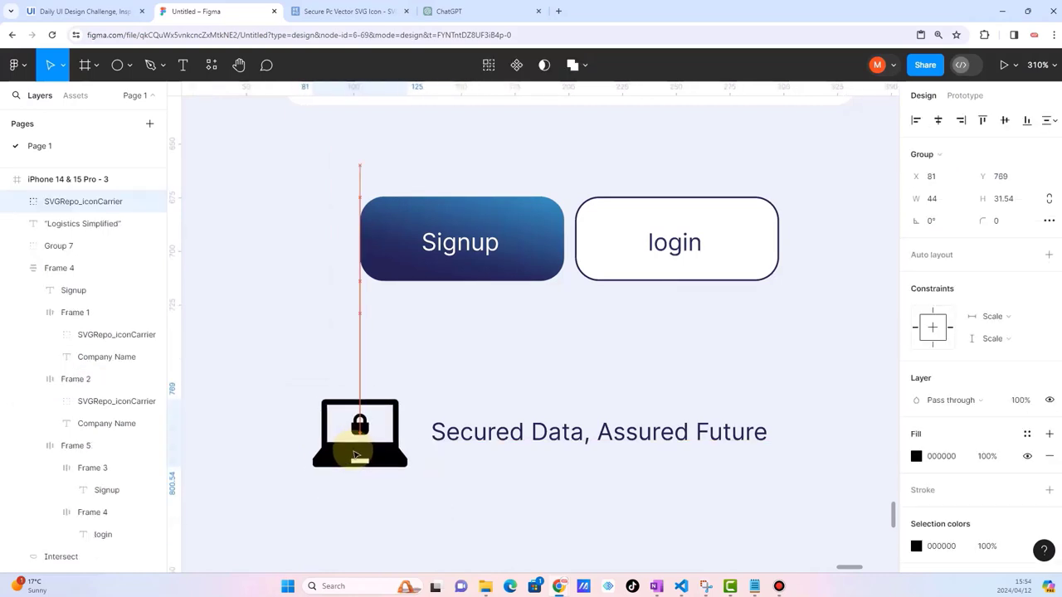
pyautogui.scroll(-5, 357, 453)
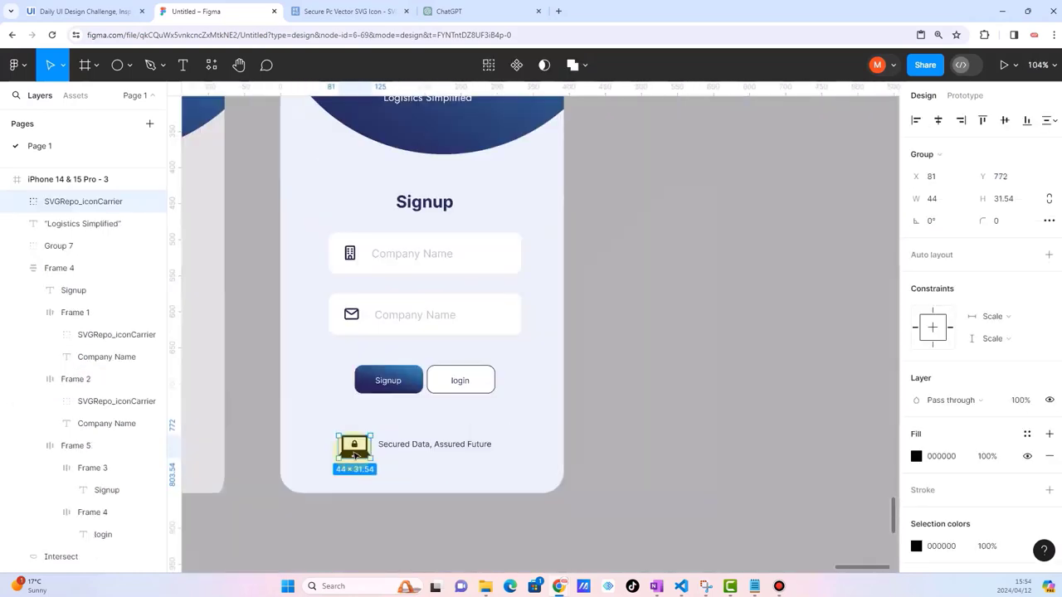
pyautogui.click(917, 457)
pyautogui.click(751, 406)
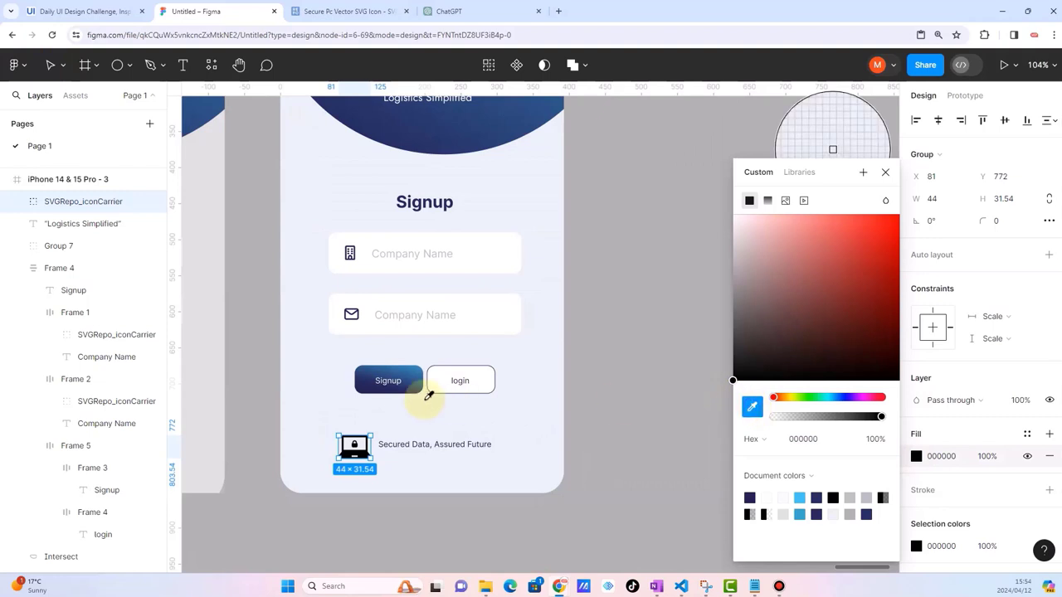
pyautogui.click(366, 390)
pyautogui.click(472, 526)
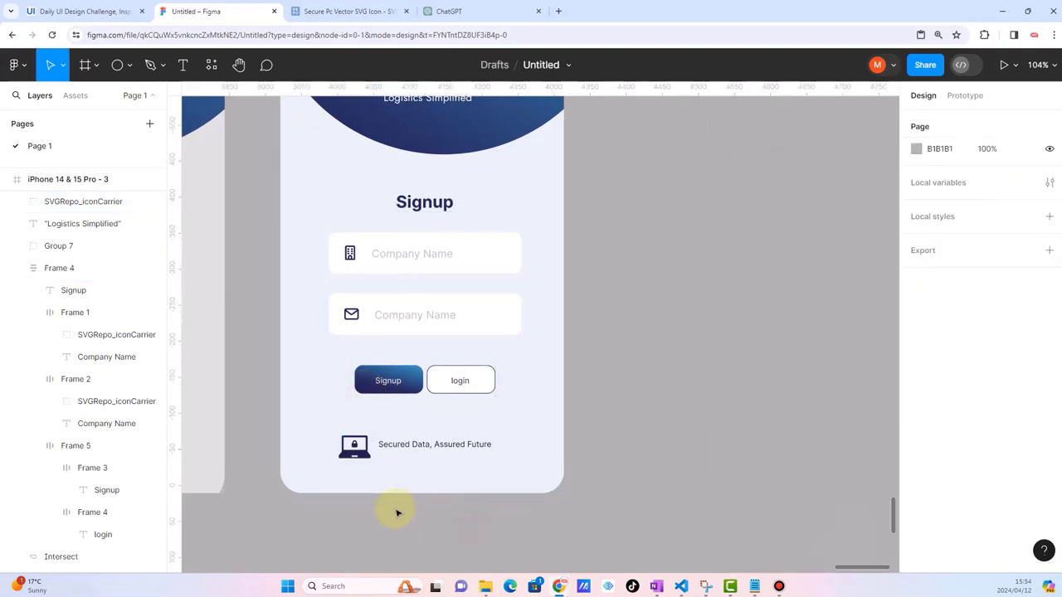
# Step: Shrink the laptop icon to 20×14.34 to match the slogan's text height
pyautogui.scroll(-5, 398, 509)
pyautogui.scroll(5, 434, 491)
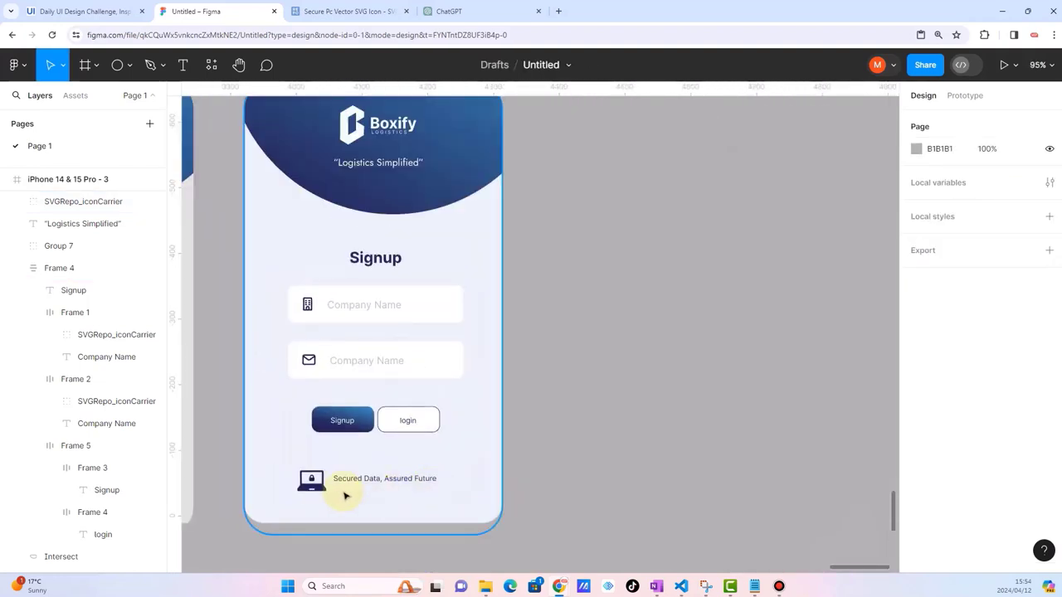
pyautogui.scroll(2, 343, 493)
pyautogui.scroll(3, 309, 488)
pyautogui.scroll(-1, 303, 486)
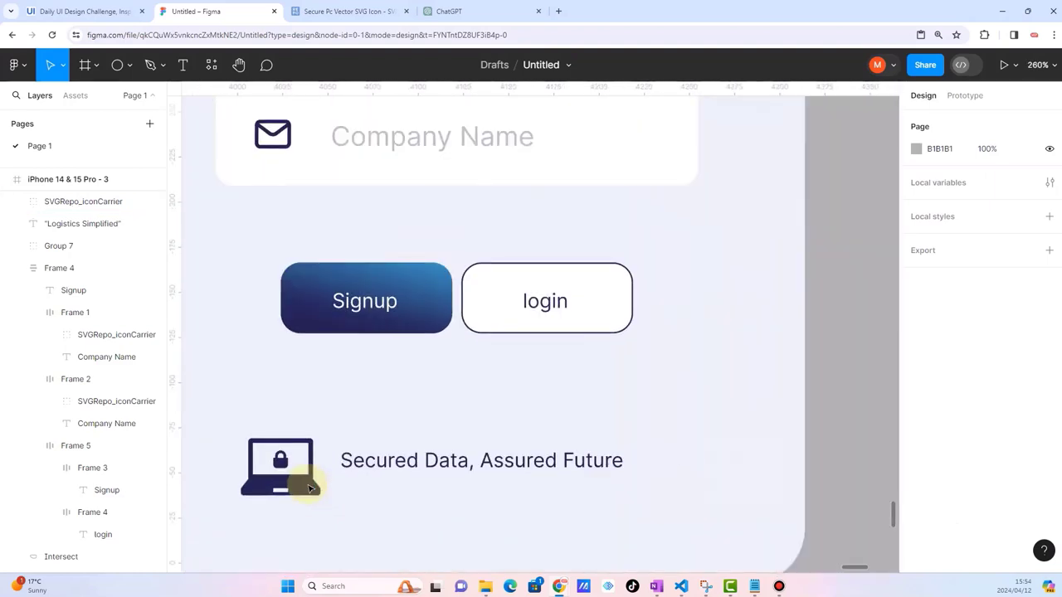
pyautogui.scroll(2, 303, 490)
pyautogui.scroll(3, 368, 491)
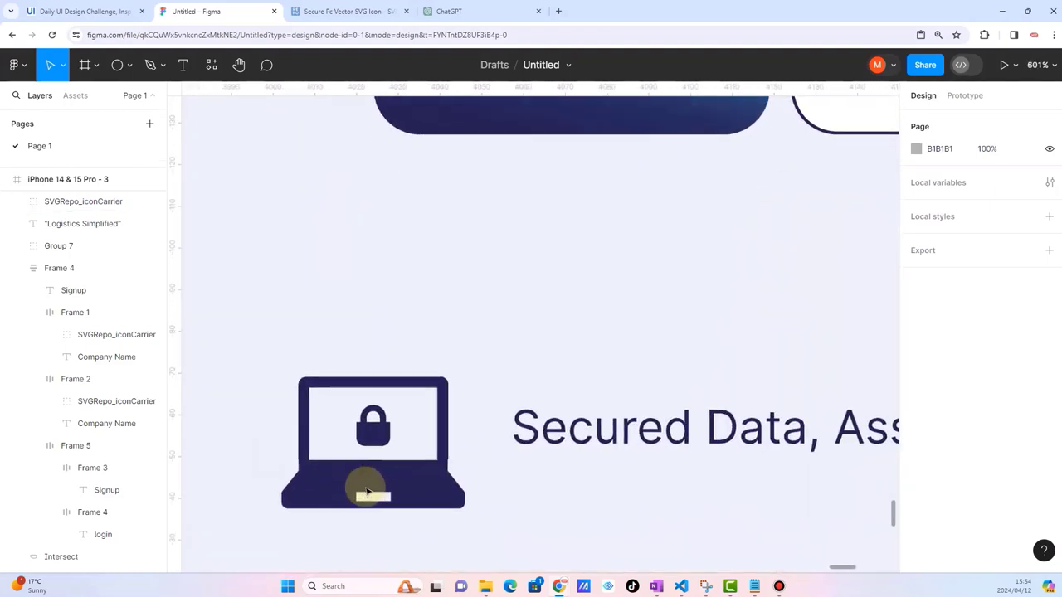
pyautogui.click(458, 401)
pyautogui.moveTo(466, 375)
pyautogui.mouseDown()
pyautogui.moveTo(364, 471)
pyautogui.moveTo(425, 430)
pyautogui.mouseUp()
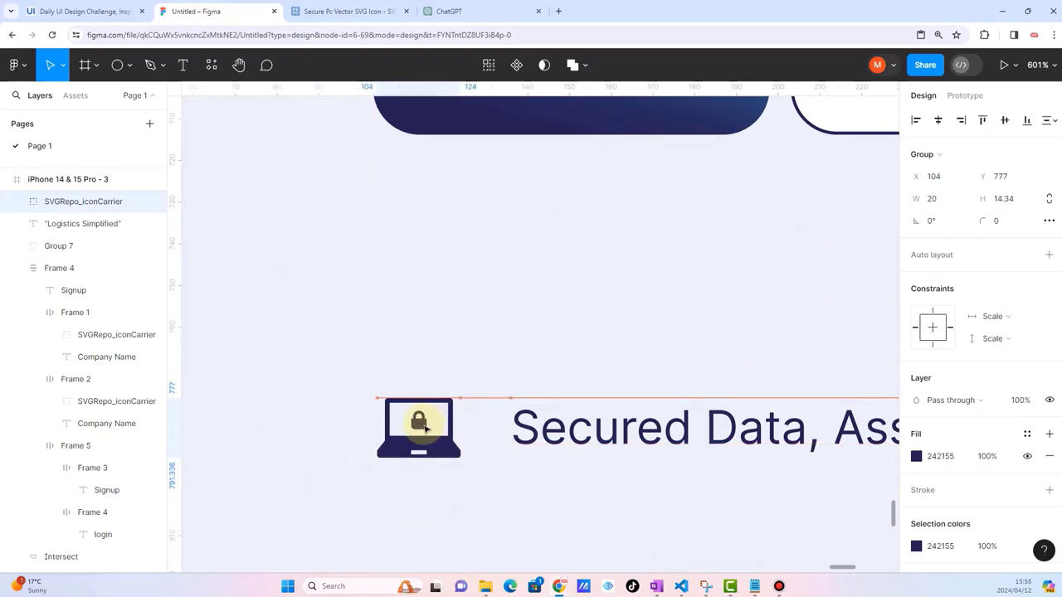
pyautogui.scroll(-2, 423, 427)
pyautogui.scroll(-3, 440, 428)
pyautogui.scroll(-3, 471, 429)
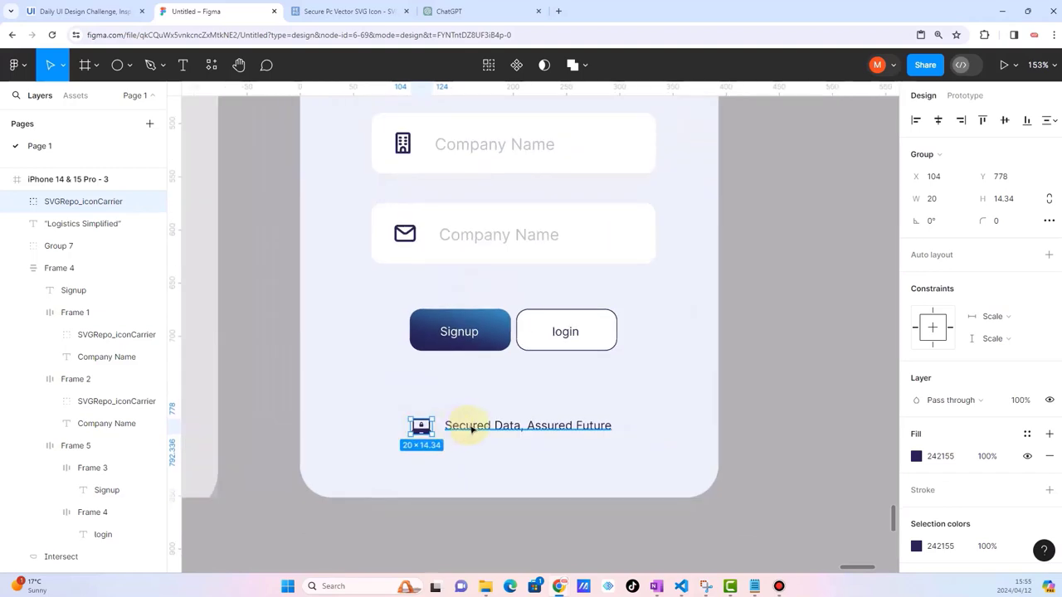
# Step: Vertically centre the icon and slogan and wrap them in a centred auto-layout row
pyautogui.keyDown('shift'); pyautogui.click(471, 429); pyautogui.keyUp('shift')
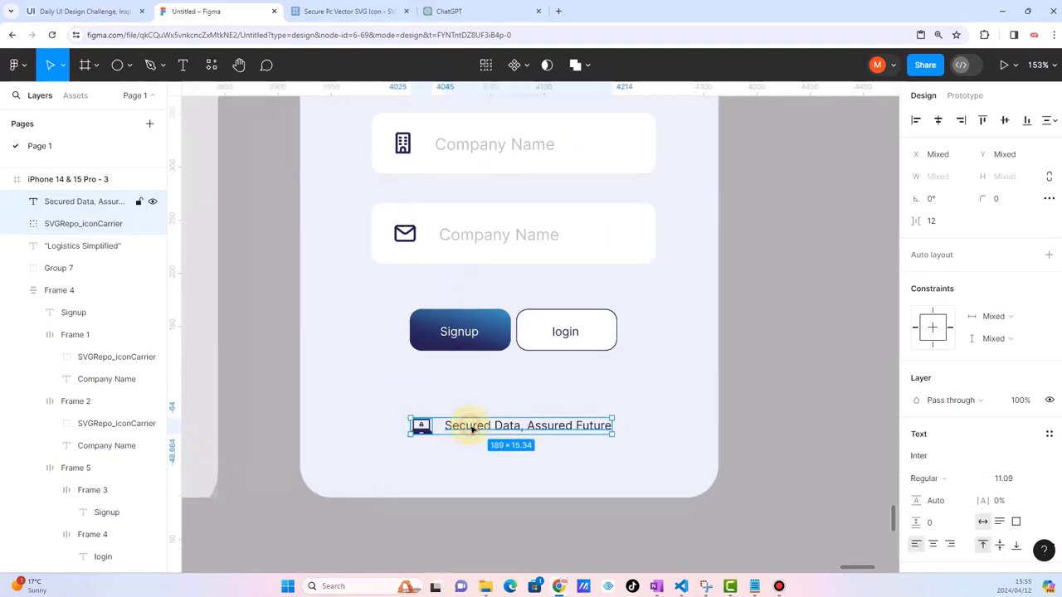
pyautogui.click(1004, 121)
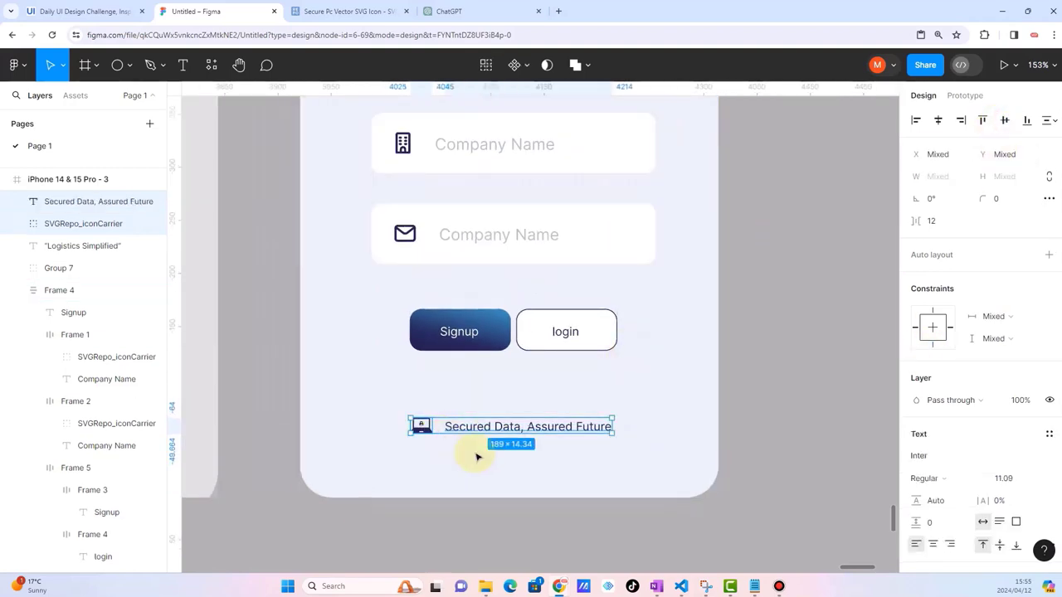
pyautogui.hotkey('shift', 'a')
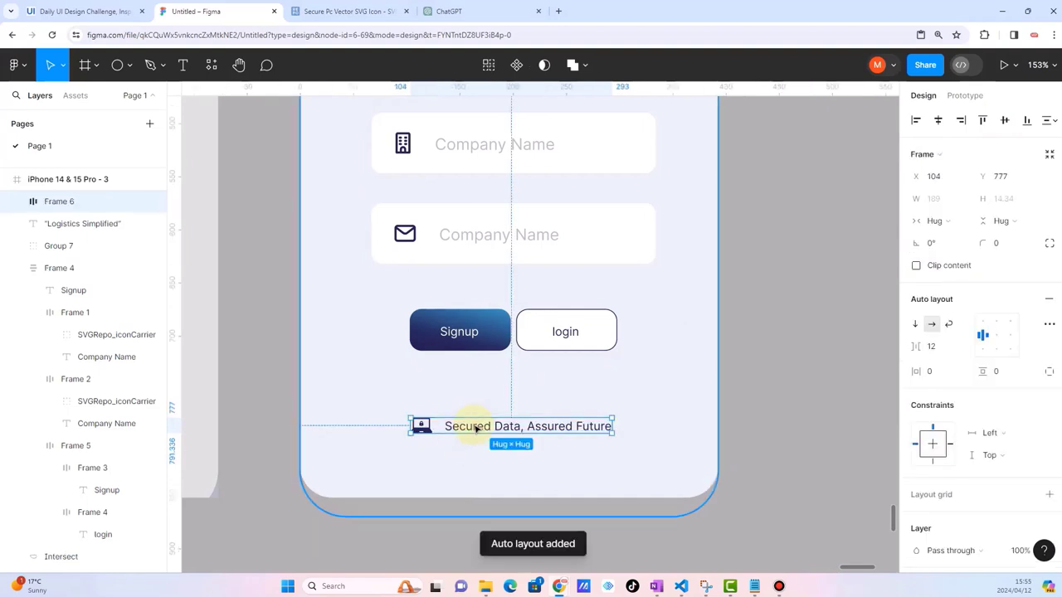
pyautogui.click(996, 335)
# Step: Centre the Secured Data row horizontally beneath the Signup form group
pyautogui.scroll(-4, 653, 410)
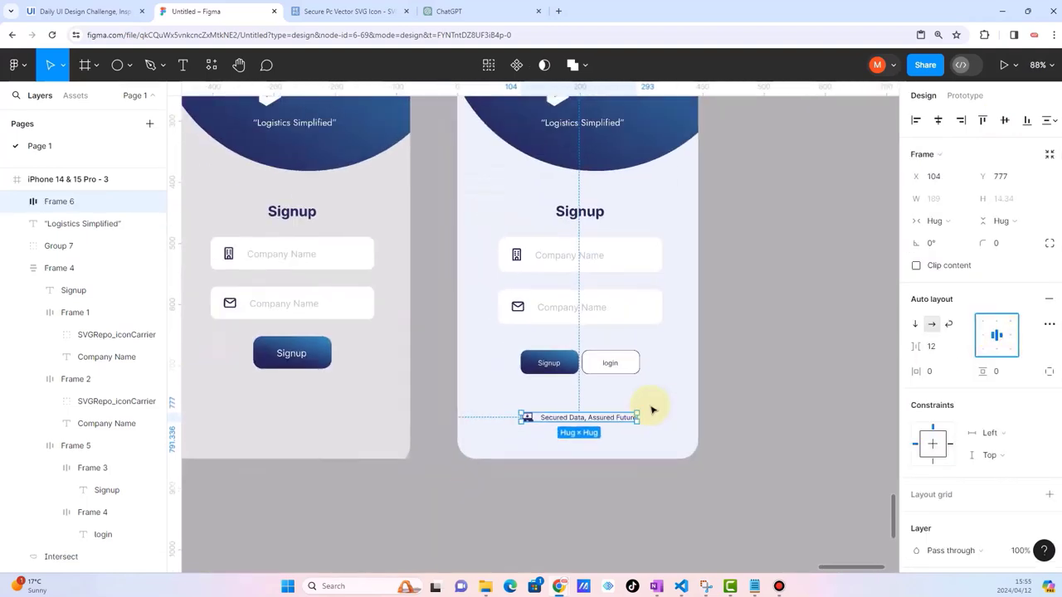
pyautogui.scroll(-2, 653, 410)
pyautogui.scroll(-1, 653, 409)
pyautogui.scroll(-2, 753, 320)
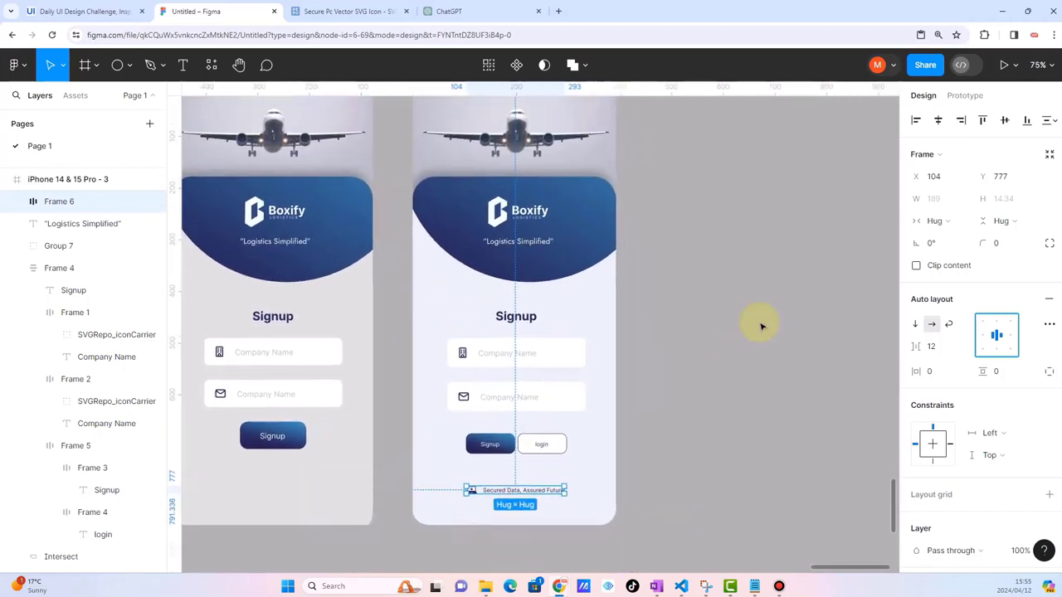
pyautogui.click(711, 348)
pyautogui.click(508, 330)
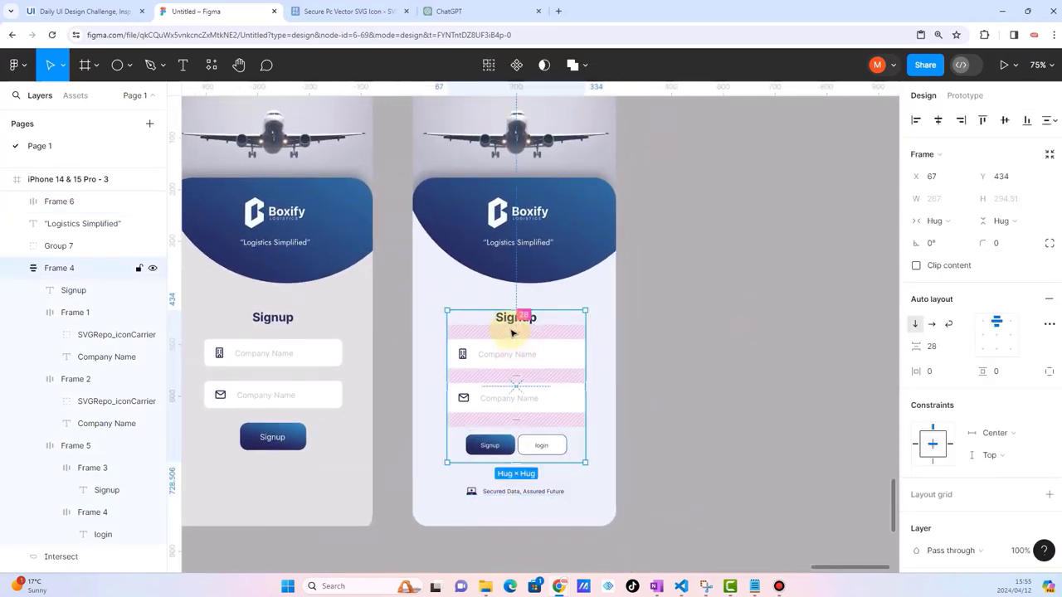
pyautogui.keyDown('shift'); pyautogui.click(474, 493); pyautogui.keyUp('shift')
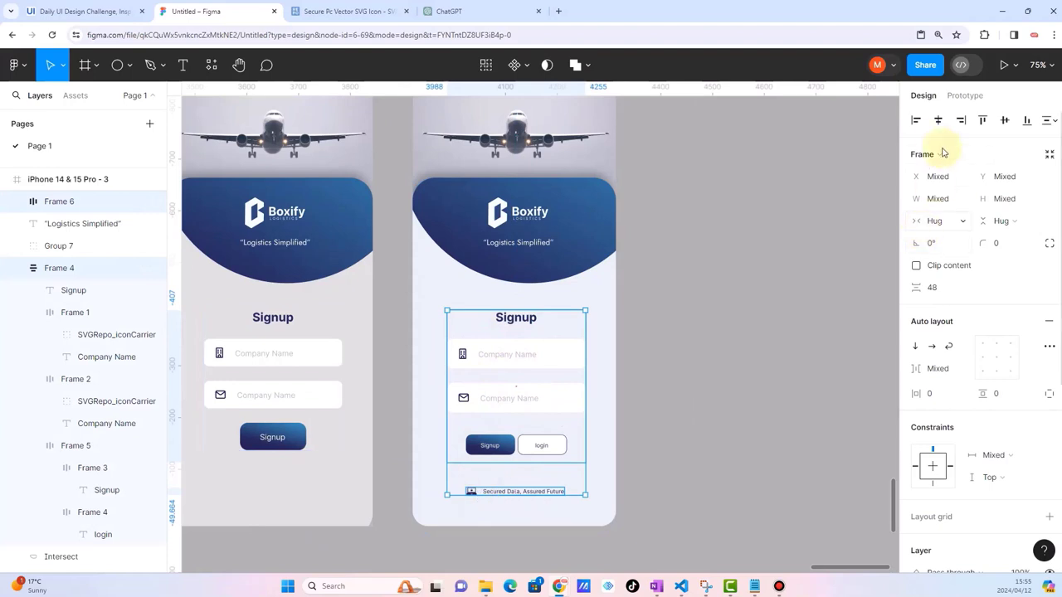
pyautogui.click(938, 121)
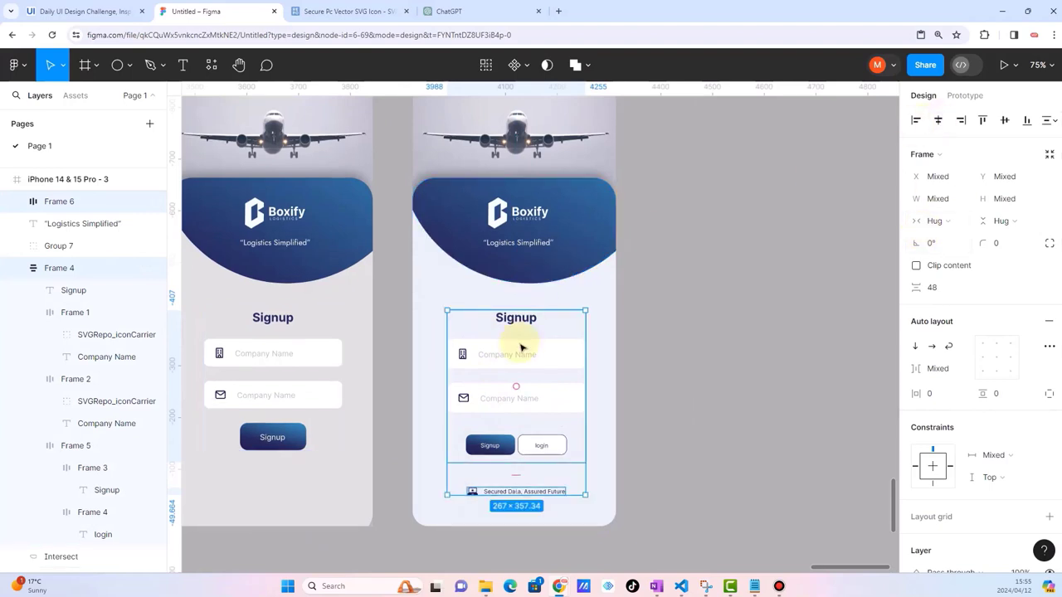
pyautogui.click(938, 120)
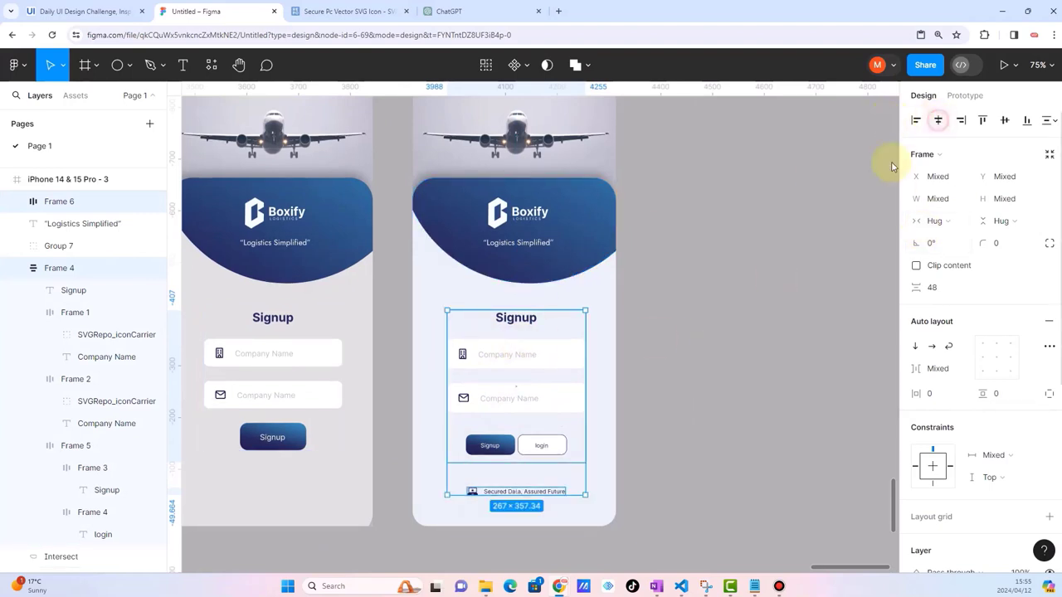
pyautogui.click(774, 313)
pyautogui.hscroll(3, 823, 408)
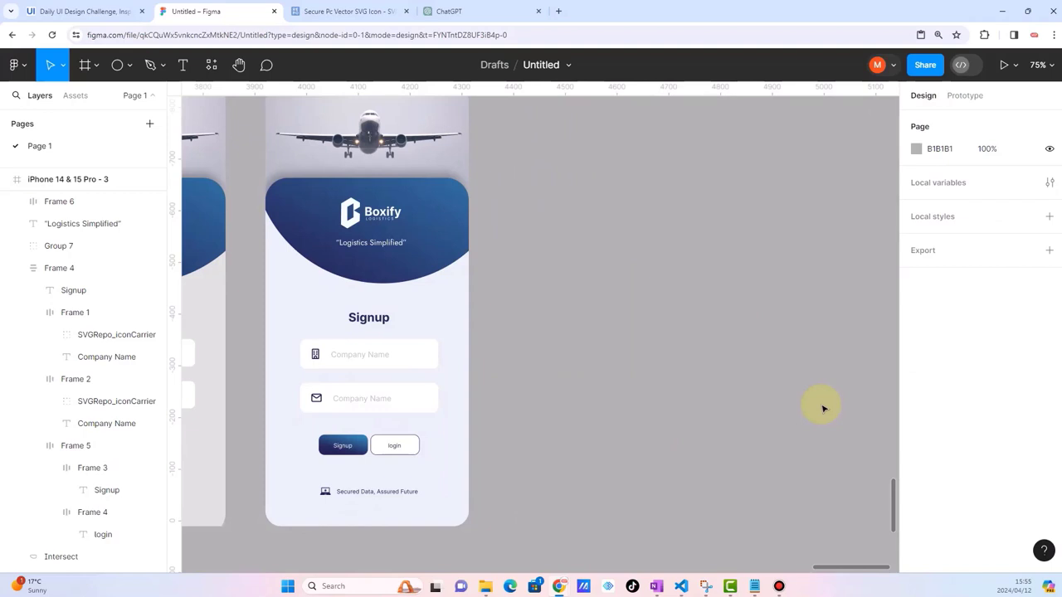
pyautogui.scroll(3, 701, 406)
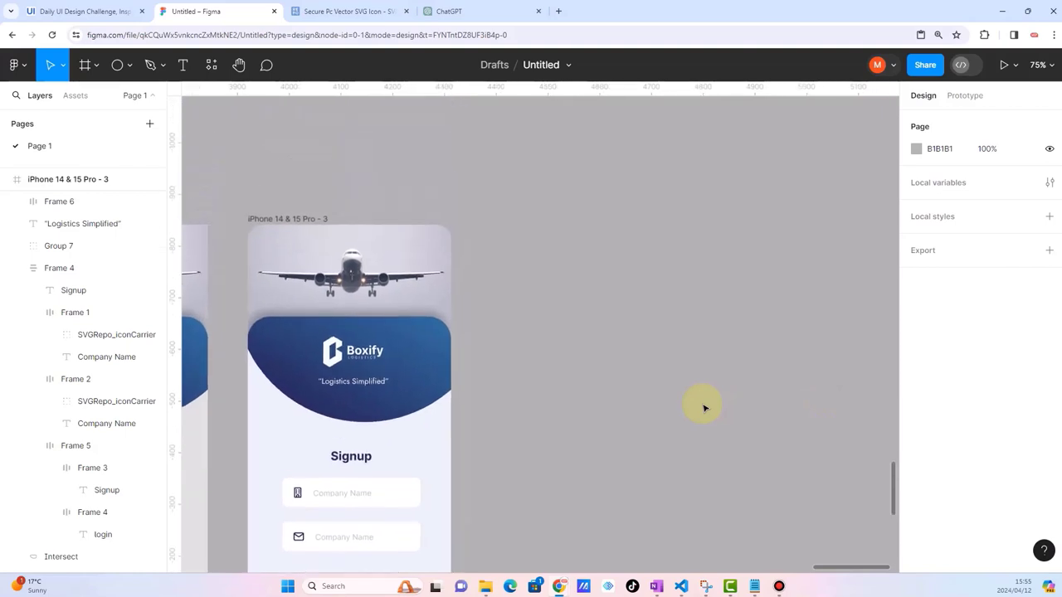
pyautogui.scroll(-1, 704, 407)
pyautogui.scroll(-2, 704, 407)
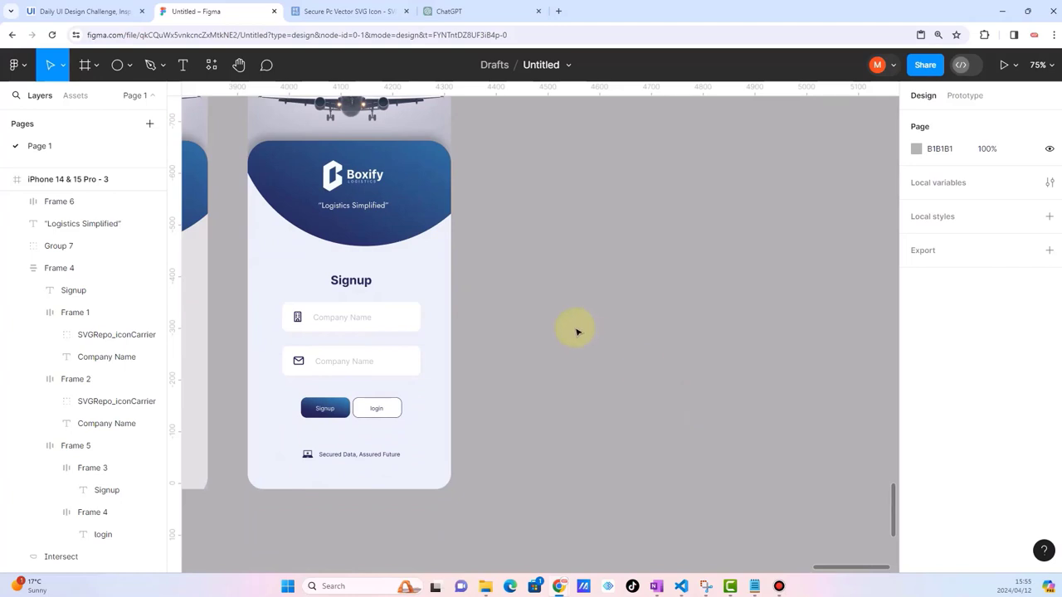
pyautogui.scroll(1, 506, 319)
pyautogui.keyDown('ctrl'); pyautogui.scroll(-1, 489, 308); pyautogui.keyUp('ctrl')
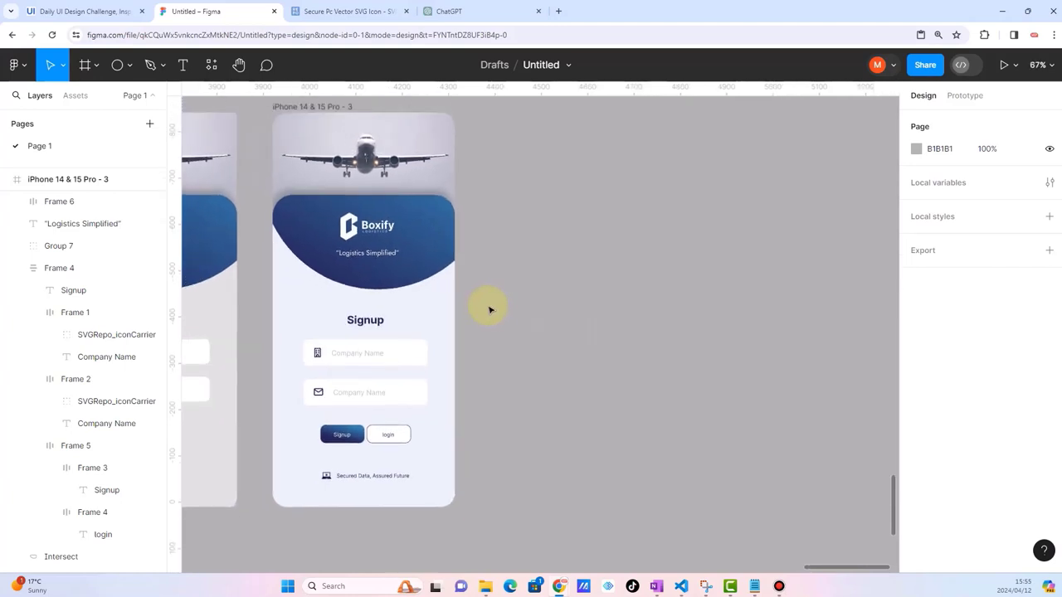
pyautogui.keyDown('ctrl'); pyautogui.scroll(1, 363, 427); pyautogui.keyUp('ctrl')
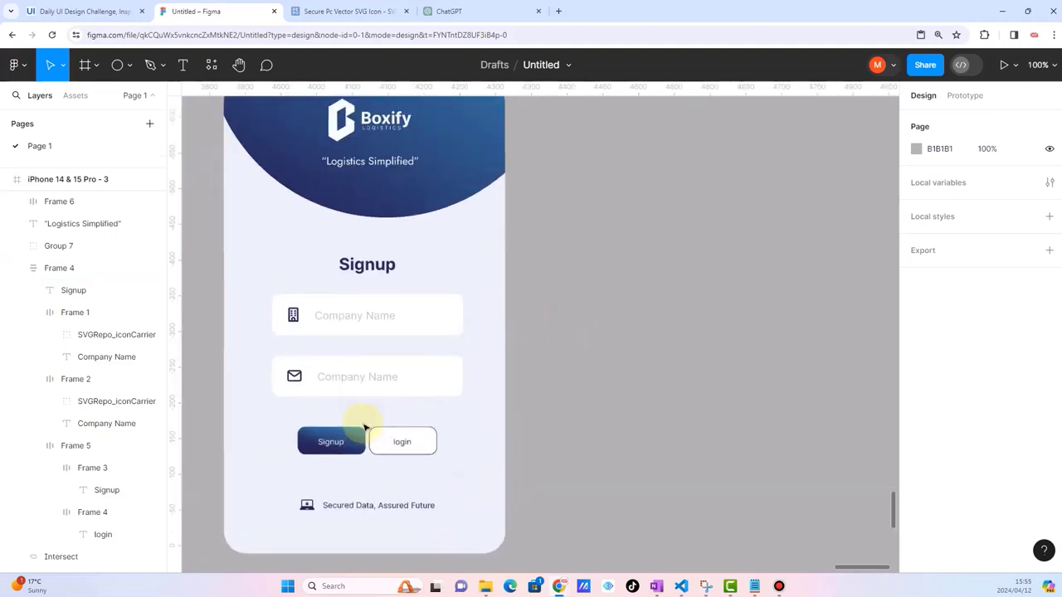
pyautogui.keyDown('ctrl'); pyautogui.scroll(3, 362, 423); pyautogui.keyUp('ctrl')
pyautogui.click(348, 444)
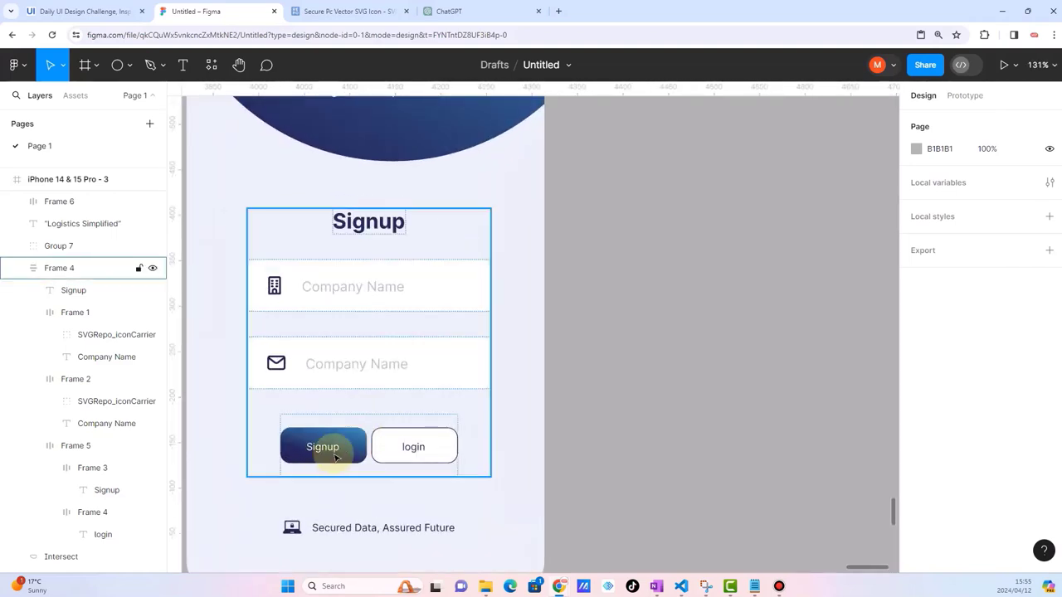
pyautogui.keyDown('ctrl'); pyautogui.scroll(-1, 328, 448); pyautogui.keyUp('ctrl')
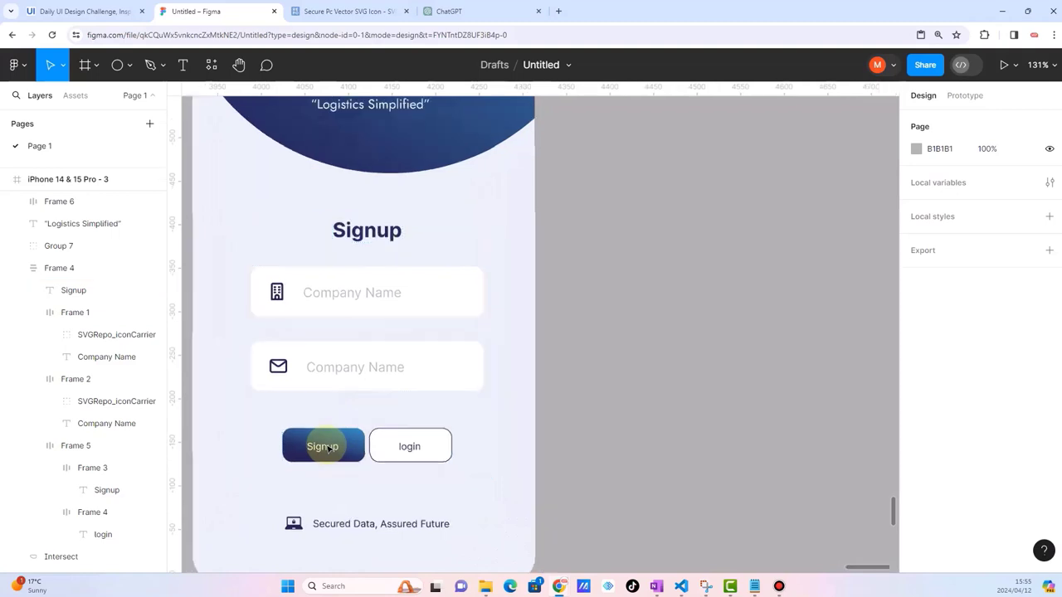
pyautogui.keyDown('ctrl'); pyautogui.scroll(-3, 329, 448); pyautogui.keyUp('ctrl')
pyautogui.keyDown('ctrl'); pyautogui.scroll(-1, 328, 448); pyautogui.keyUp('ctrl')
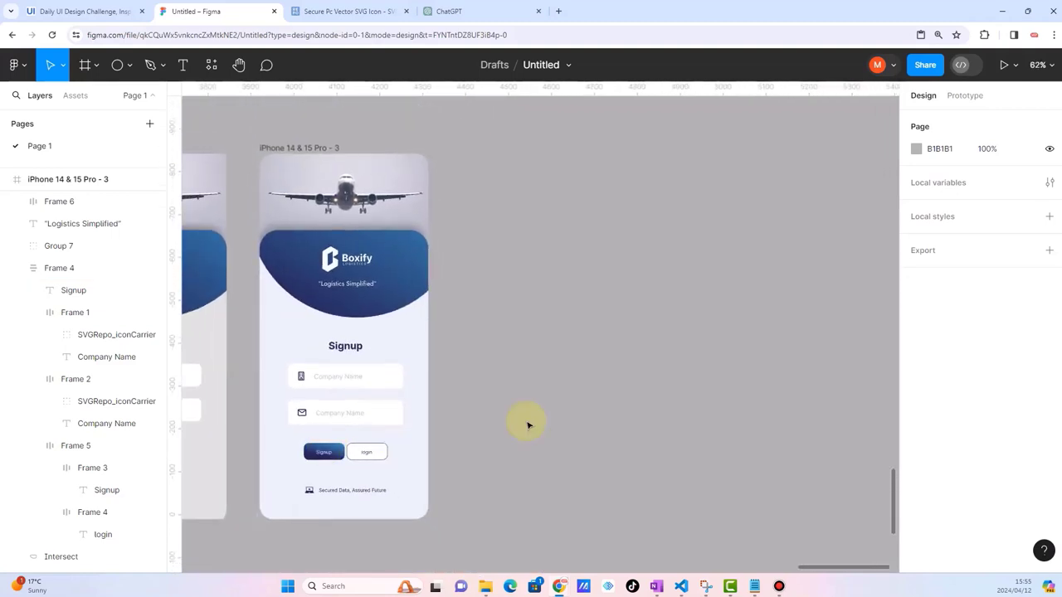
pyautogui.keyDown('ctrl'); pyautogui.scroll(-3, 527, 425); pyautogui.keyUp('ctrl')
pyautogui.keyDown('ctrl'); pyautogui.scroll(-2, 528, 425); pyautogui.keyUp('ctrl')
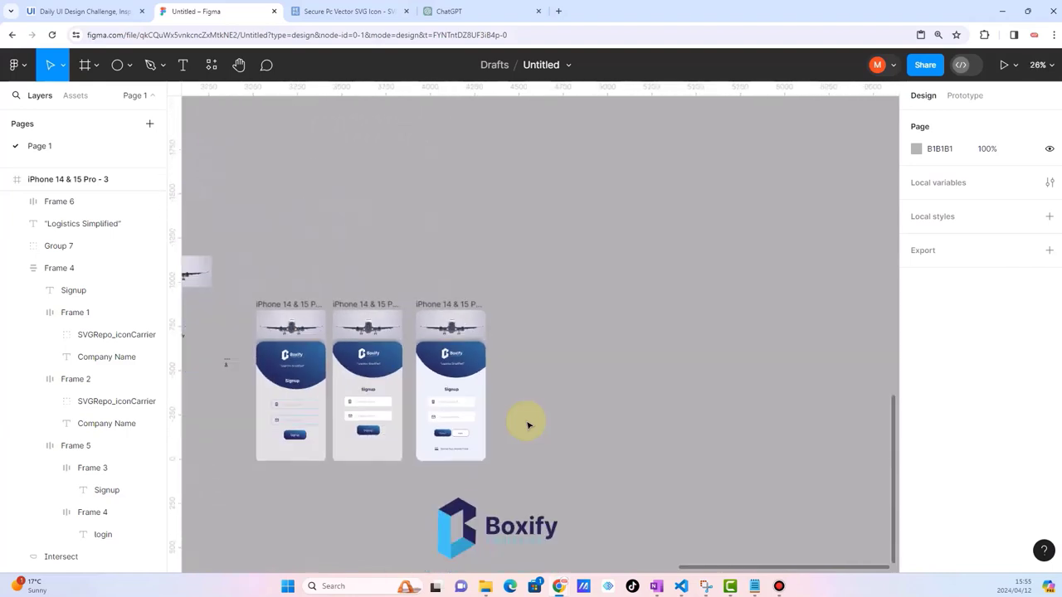
# Step: Delete the two left phone frames, keep iPhone 14 & 15 Pro - 3, and zoom in
pyautogui.moveTo(239, 249); pyautogui.dragTo(407, 491)
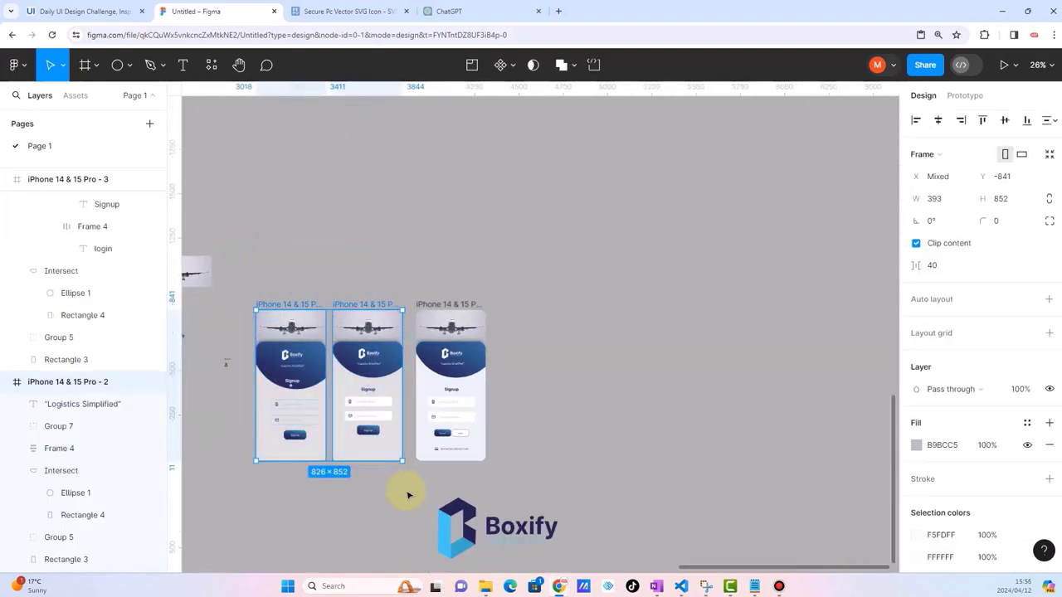
pyautogui.press('Delete')
pyautogui.keyDown('ctrl'); pyautogui.scroll(2, 503, 427); pyautogui.keyUp('ctrl')
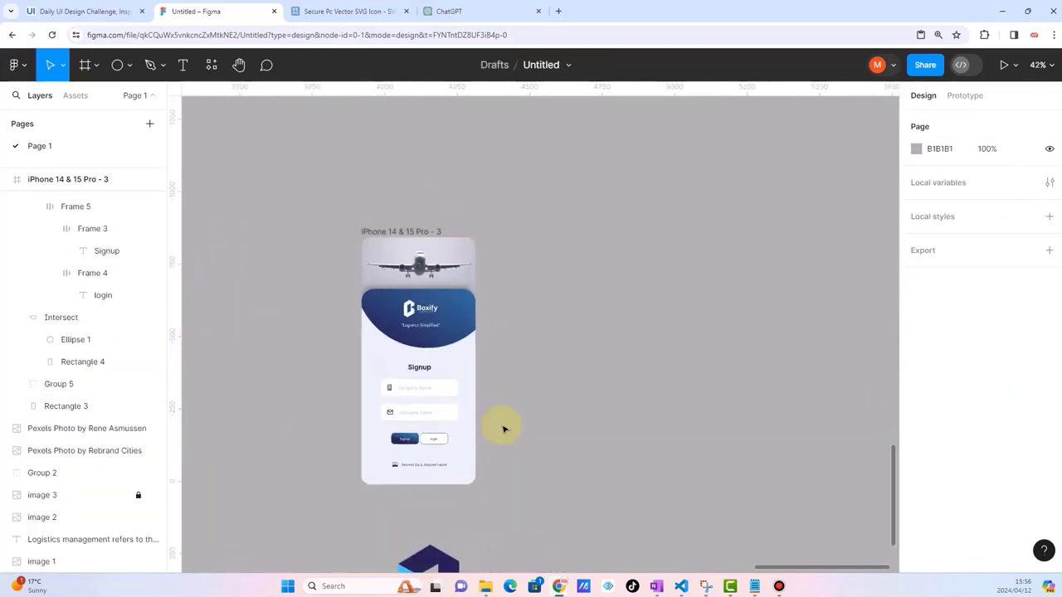
pyautogui.keyDown('ctrl'); pyautogui.scroll(1, 503, 429); pyautogui.keyUp('ctrl')
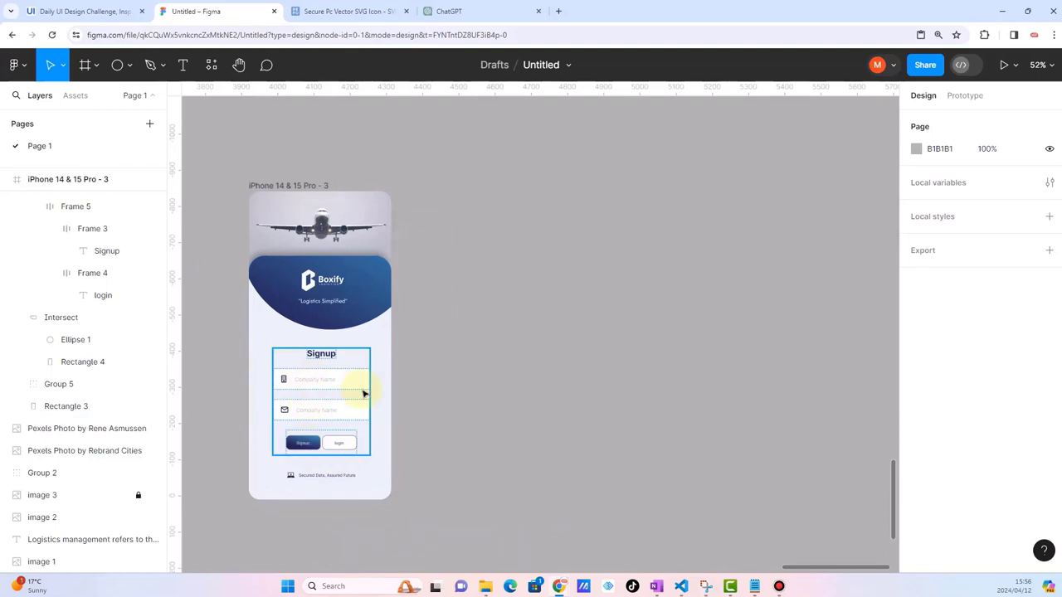
pyautogui.keyDown('ctrl'); pyautogui.scroll(5, 327, 419); pyautogui.keyUp('ctrl')
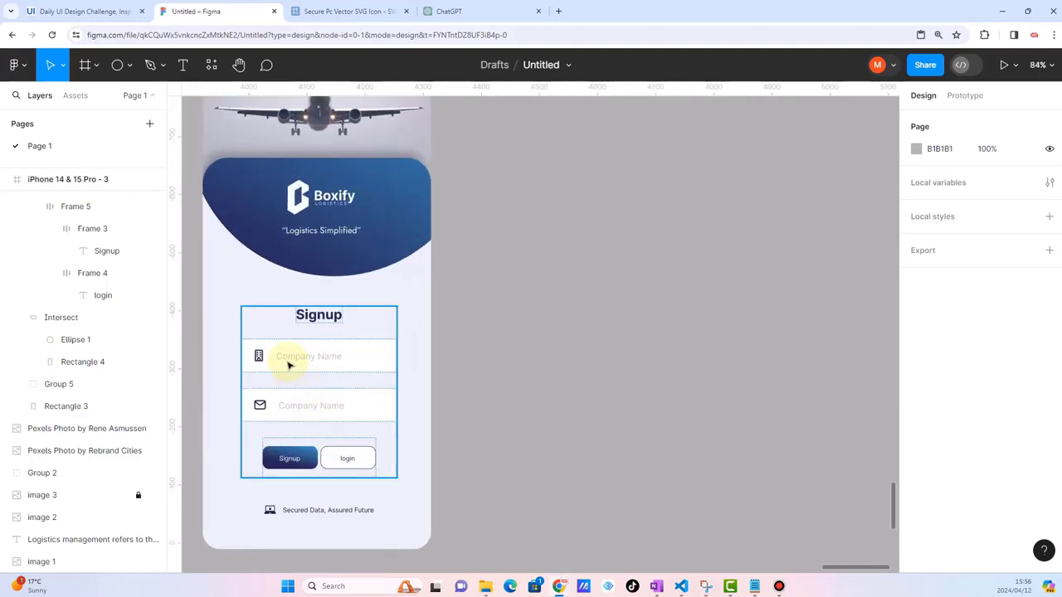
pyautogui.keyDown('ctrl'); pyautogui.scroll(3, 292, 390); pyautogui.keyUp('ctrl')
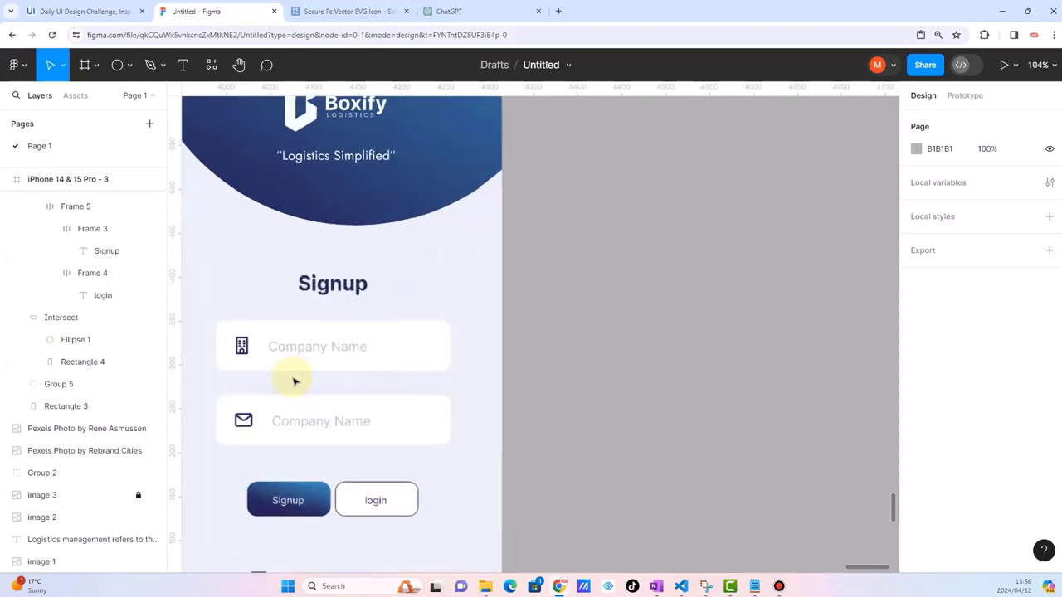
pyautogui.keyDown('ctrl'); pyautogui.scroll(2, 300, 365); pyautogui.keyUp('ctrl')
# Step: Retype the envelope field's 'Company Name' placeholder as 'Email'
pyautogui.click(291, 439)
pyautogui.doubleClick(290, 438)
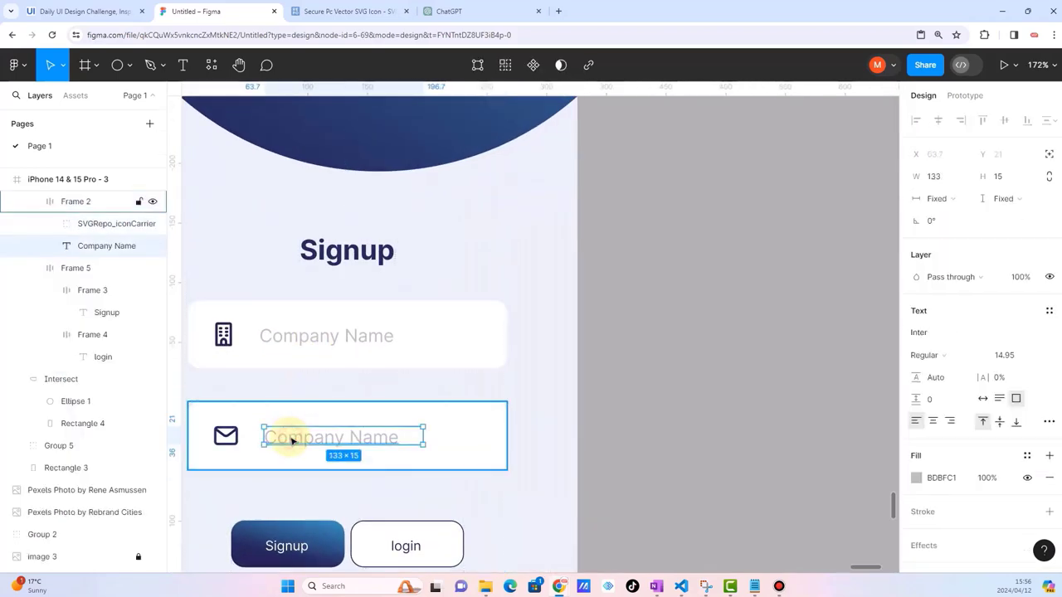
pyautogui.doubleClick(291, 438)
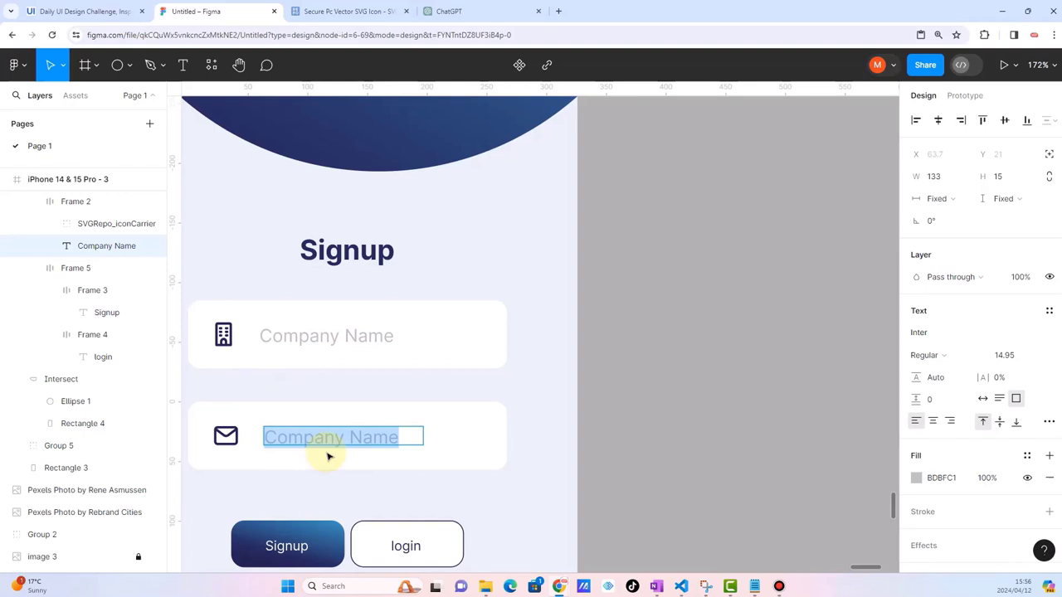
pyautogui.write('Email')
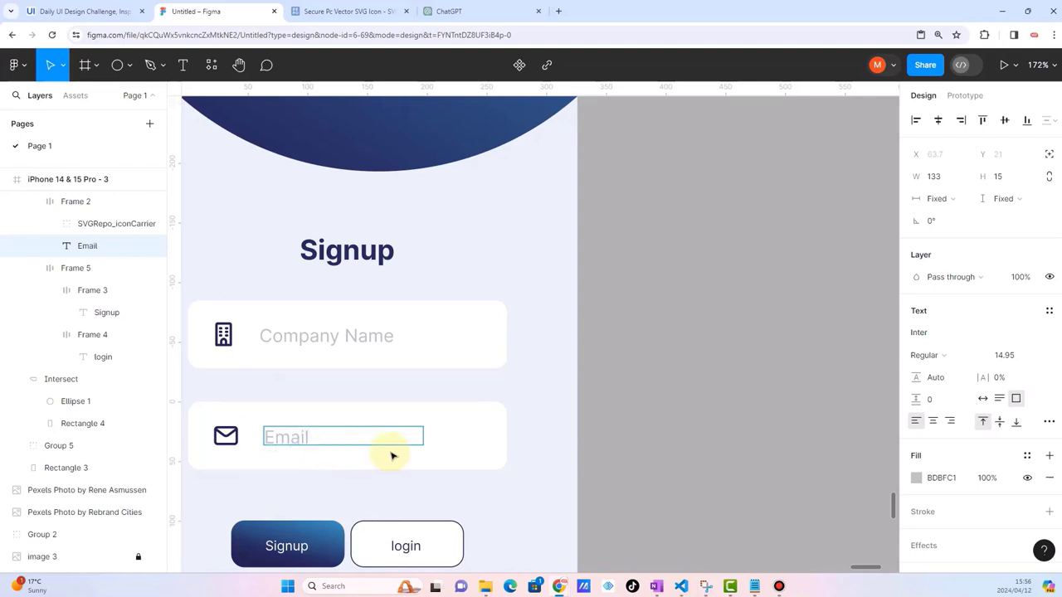
pyautogui.press('Escape')
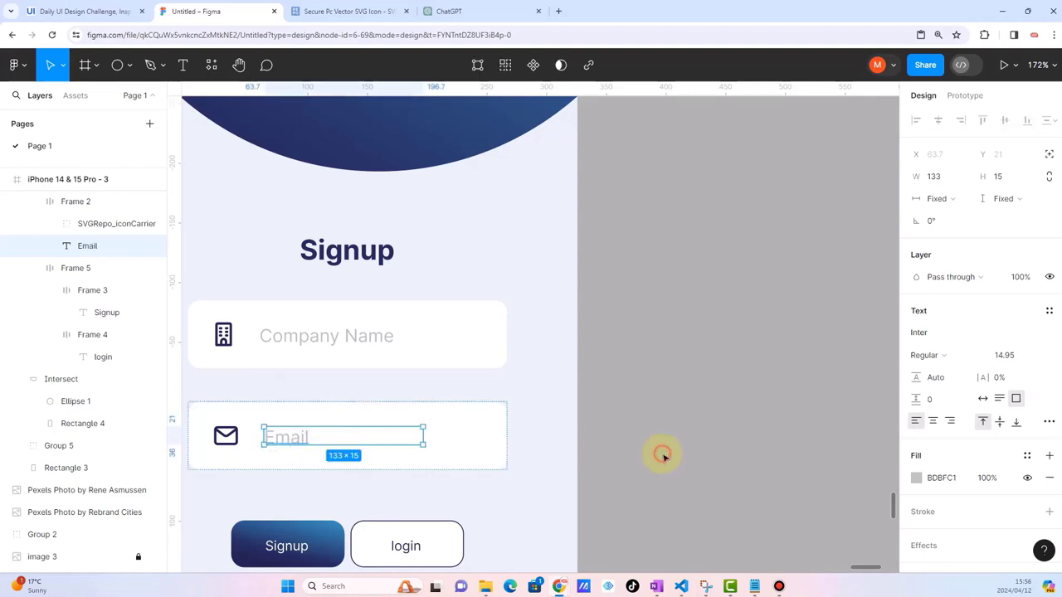
pyautogui.scroll(-5, 463, 431)
pyautogui.click(611, 427)
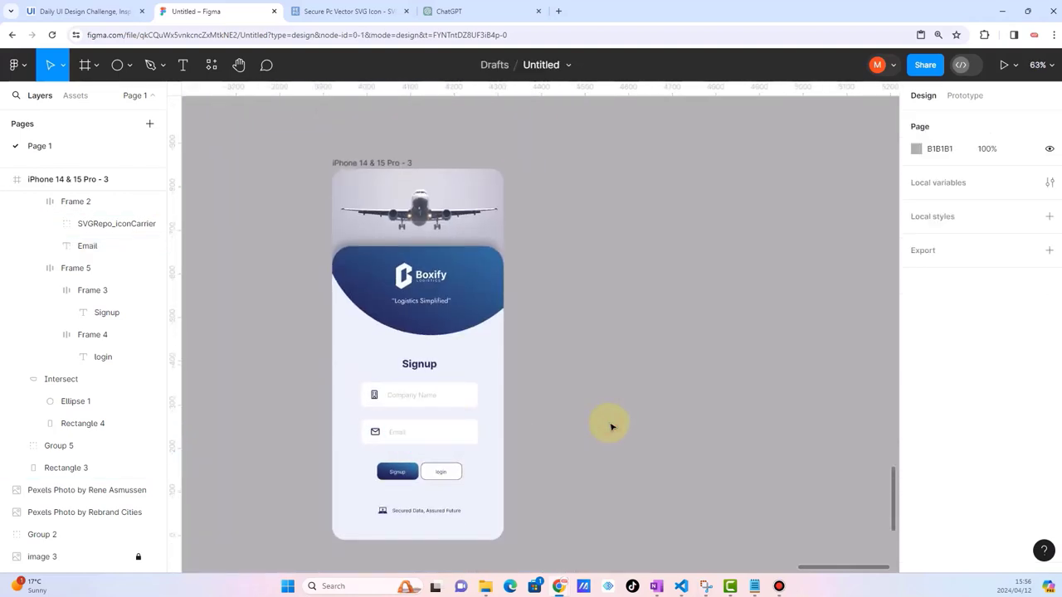
pyautogui.hscroll(2, 467, 446)
pyautogui.scroll(5, 467, 443)
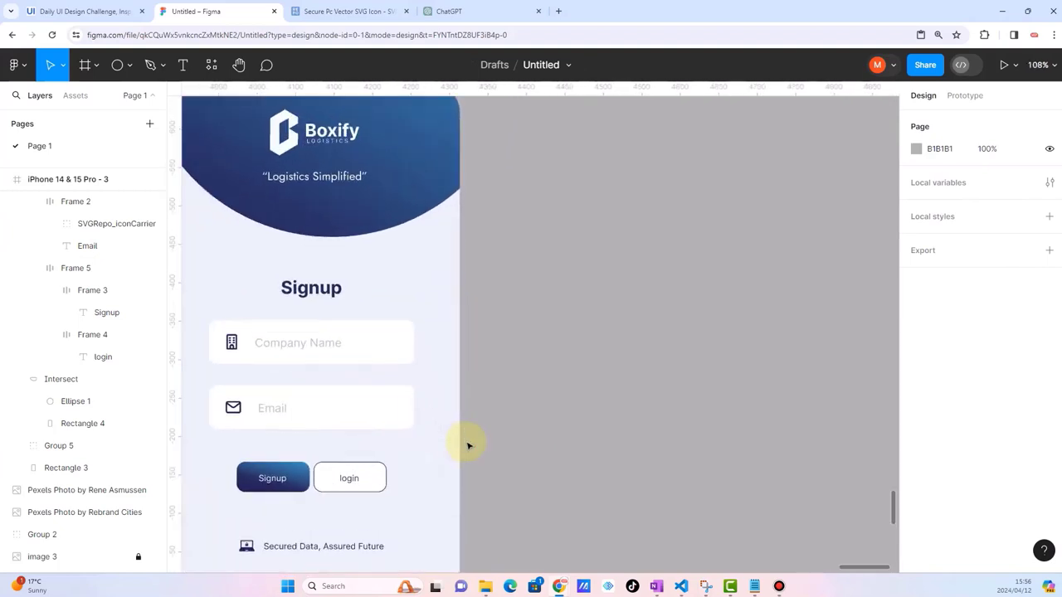
pyautogui.hscroll(-1, 365, 367)
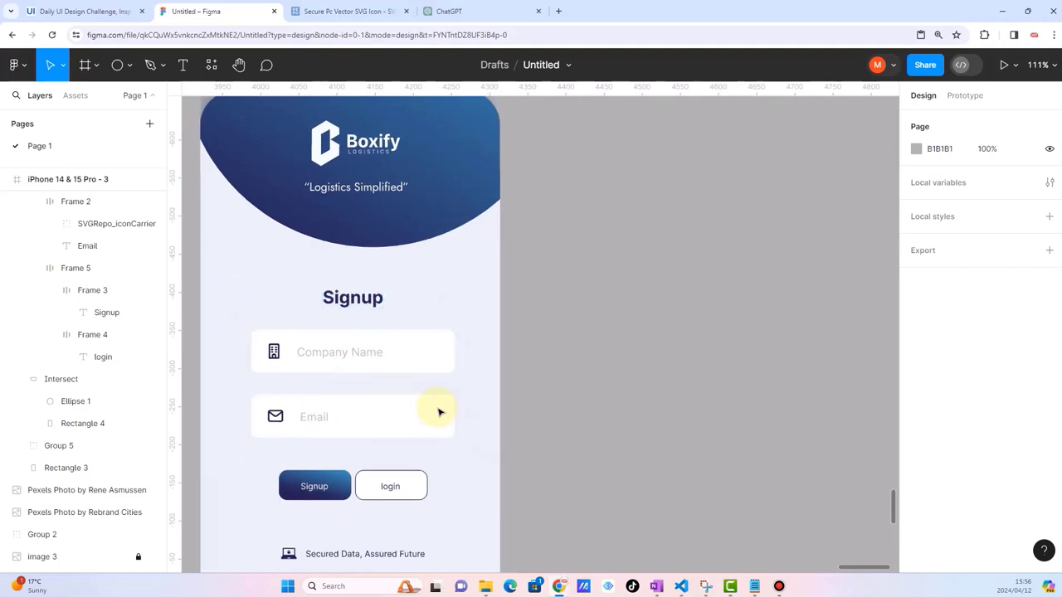
pyautogui.scroll(-3, 498, 406)
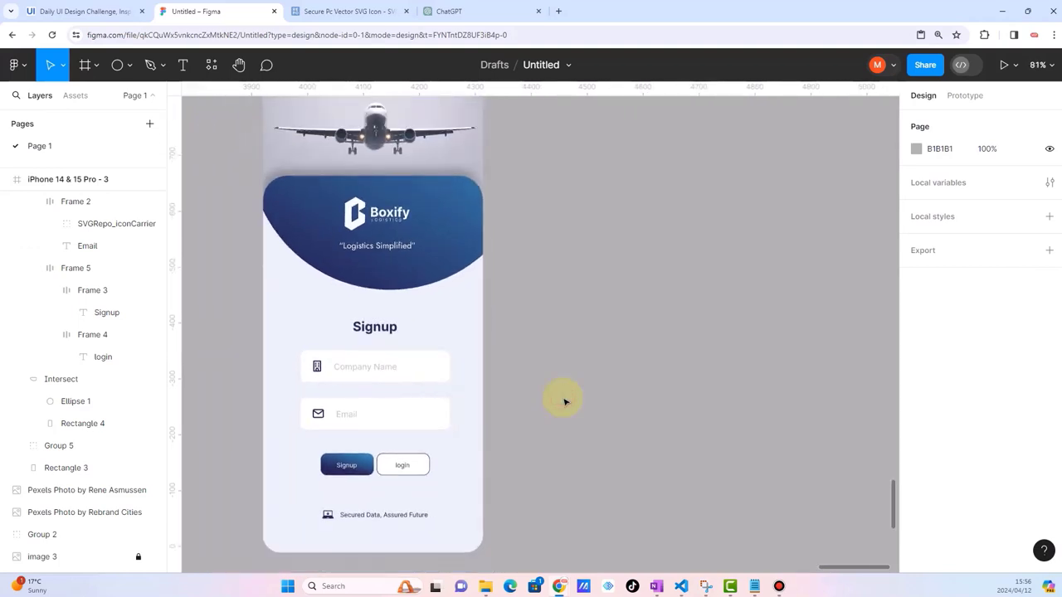
pyautogui.scroll(-3, 563, 401)
pyautogui.hscroll(2, 578, 268)
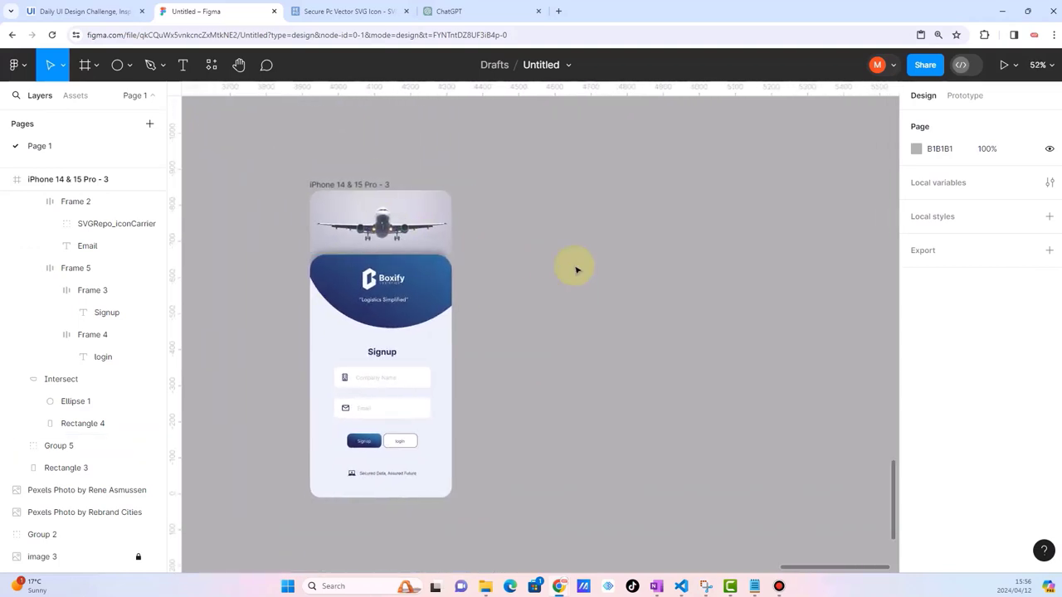
pyautogui.hscroll(1, 578, 268)
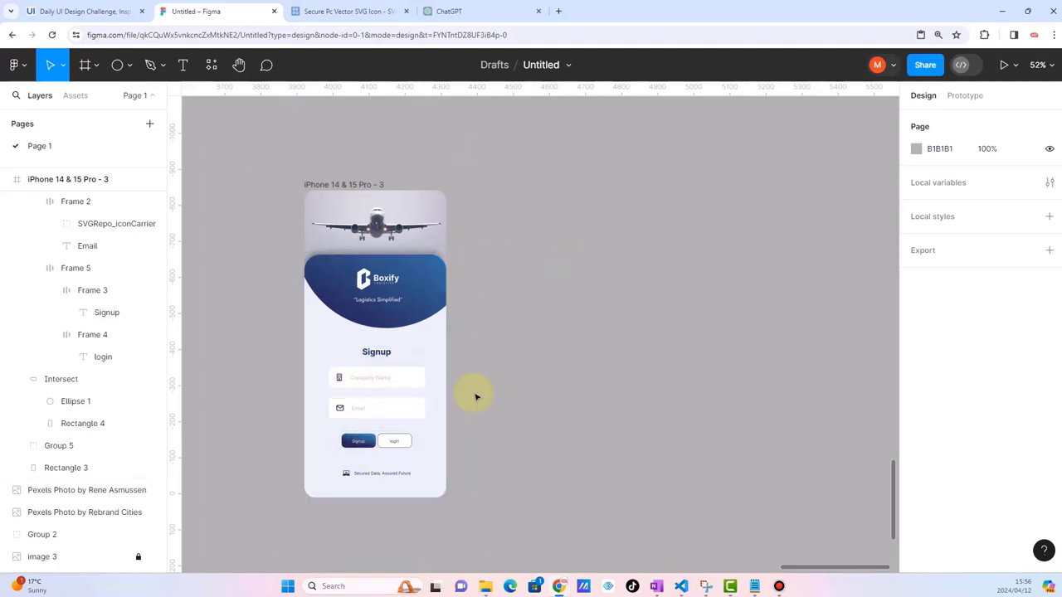
pyautogui.click(326, 184)
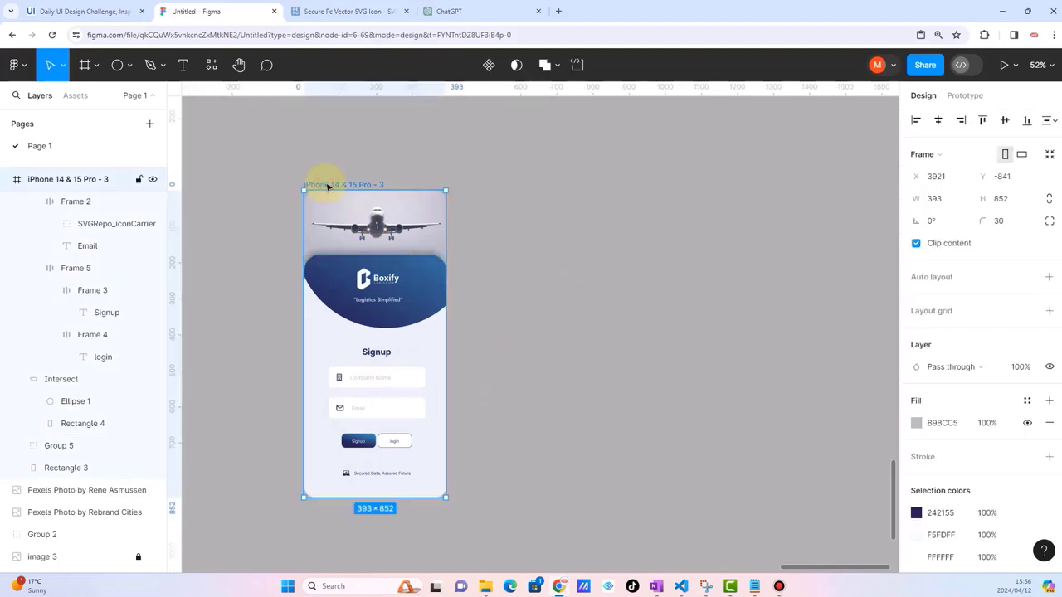
# Step: Duplicate the Signup phone screen with Ctrl+D
pyautogui.hotkey('ctrl', 'd')
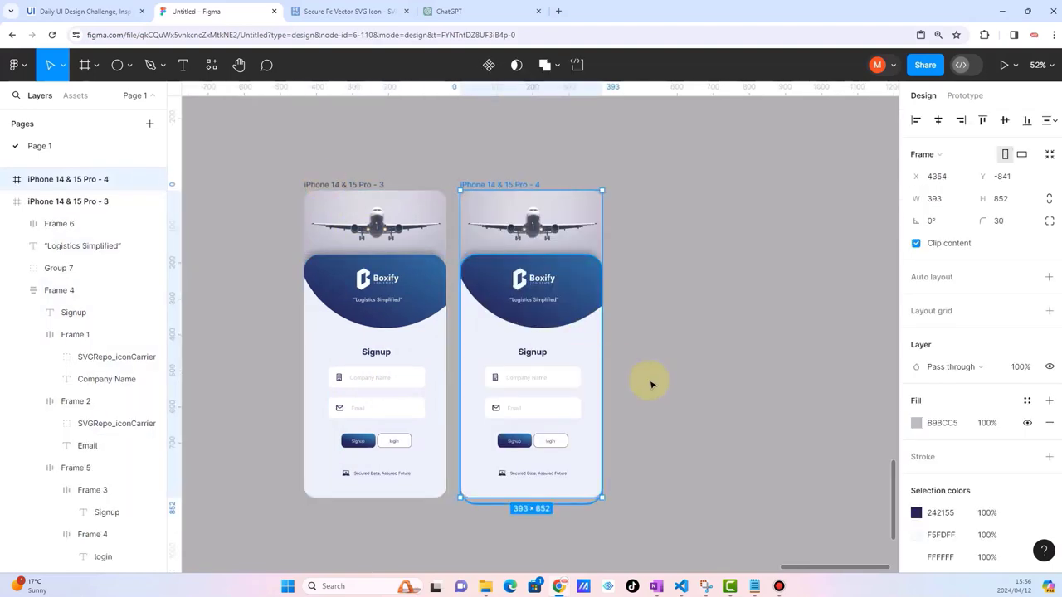
pyautogui.scroll(2, 652, 381)
pyautogui.scroll(3, 652, 384)
pyautogui.scroll(1, 650, 384)
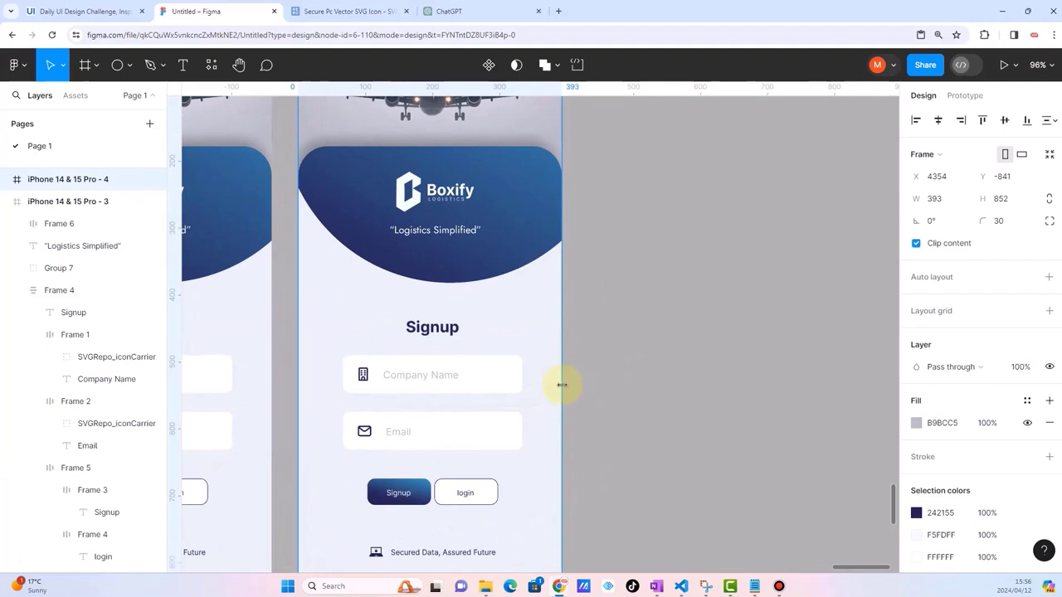
pyautogui.scroll(-2, 562, 384)
pyautogui.scroll(1, 561, 384)
# Step: Change the copy's 'Signup' heading to 'Verification'
pyautogui.click(432, 314)
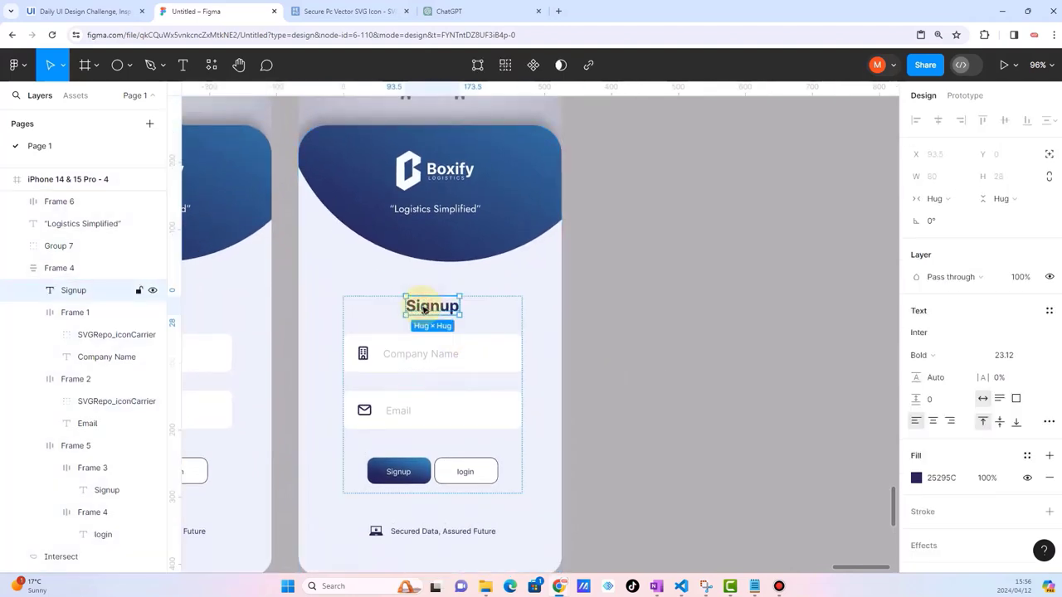
pyautogui.doubleClick(423, 308)
pyautogui.write('V')
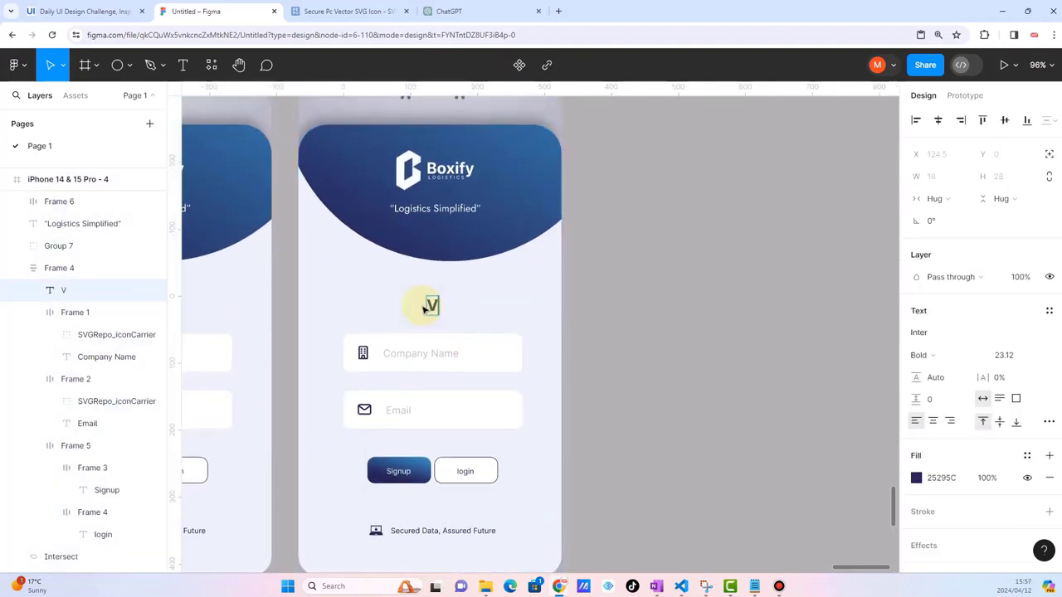
pyautogui.write('erific')
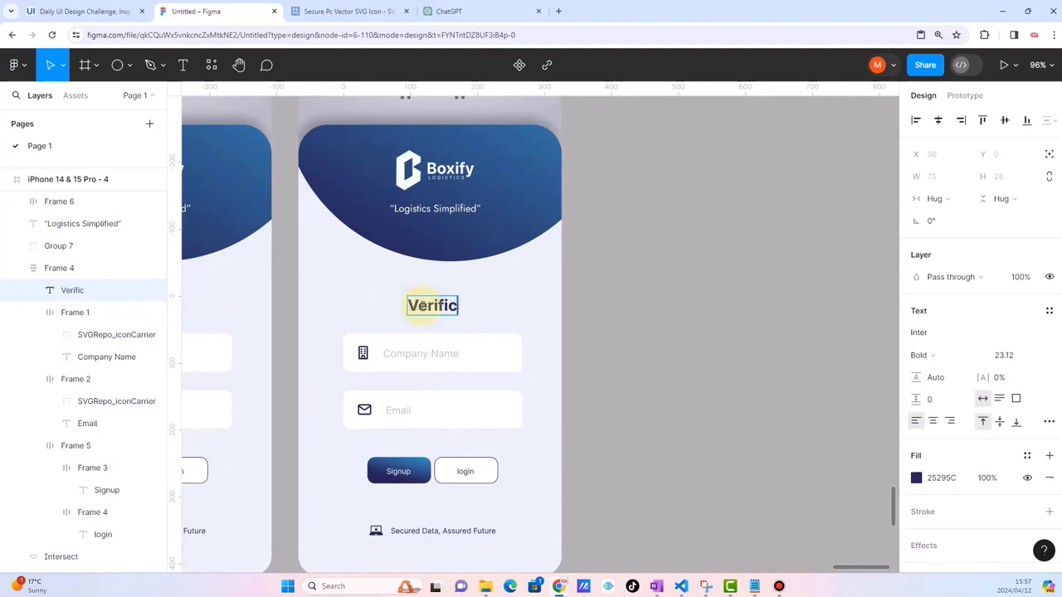
pyautogui.write('ation')
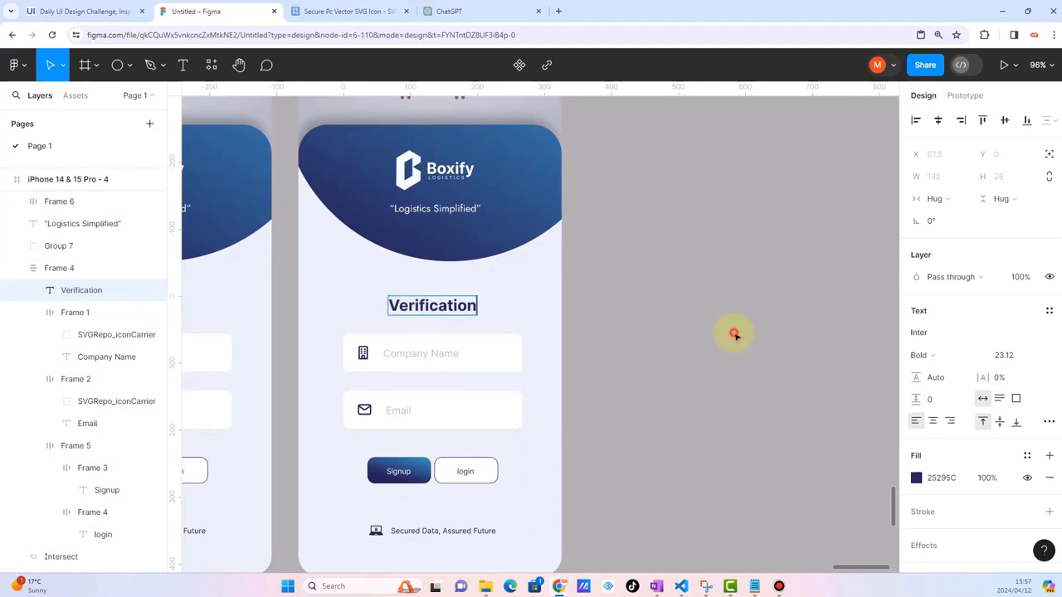
pyautogui.press('Escape')
pyautogui.click(677, 358)
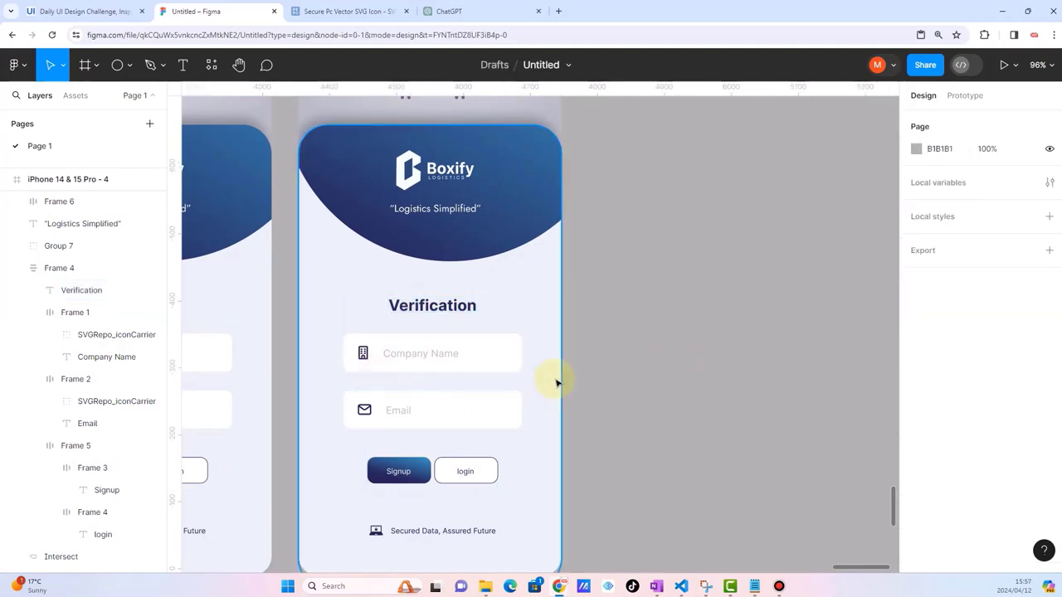
pyautogui.doubleClick(368, 362)
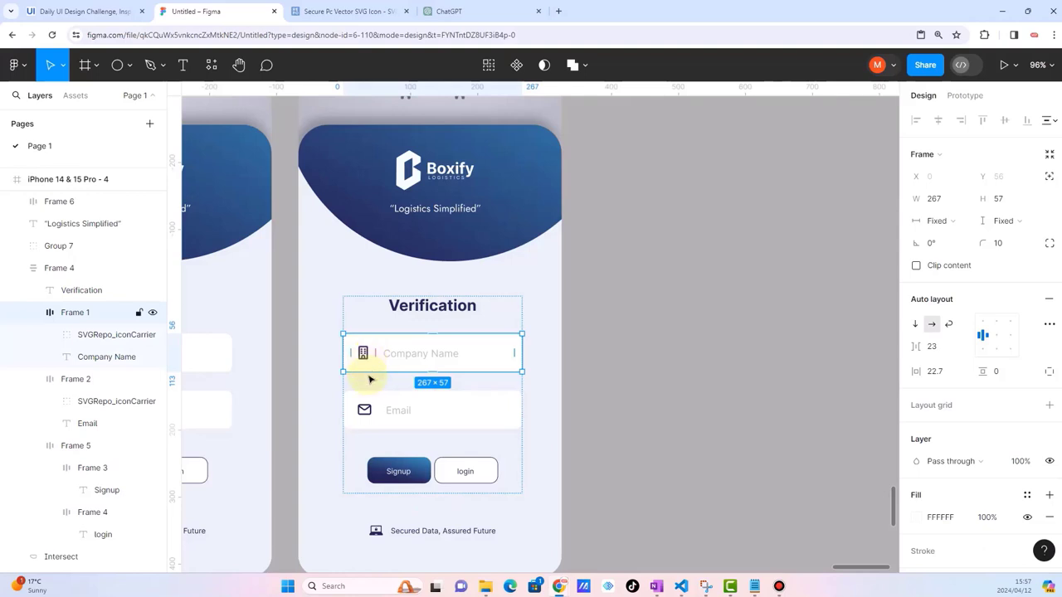
# Step: Search SVG Repo for verification icons
pyautogui.click(456, 14)
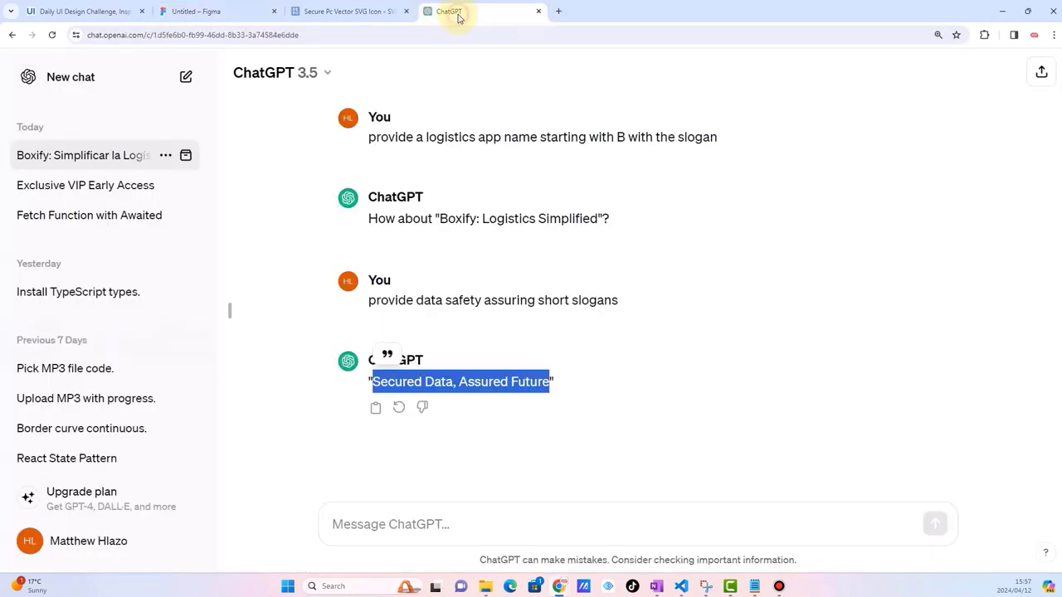
pyautogui.click(375, 16)
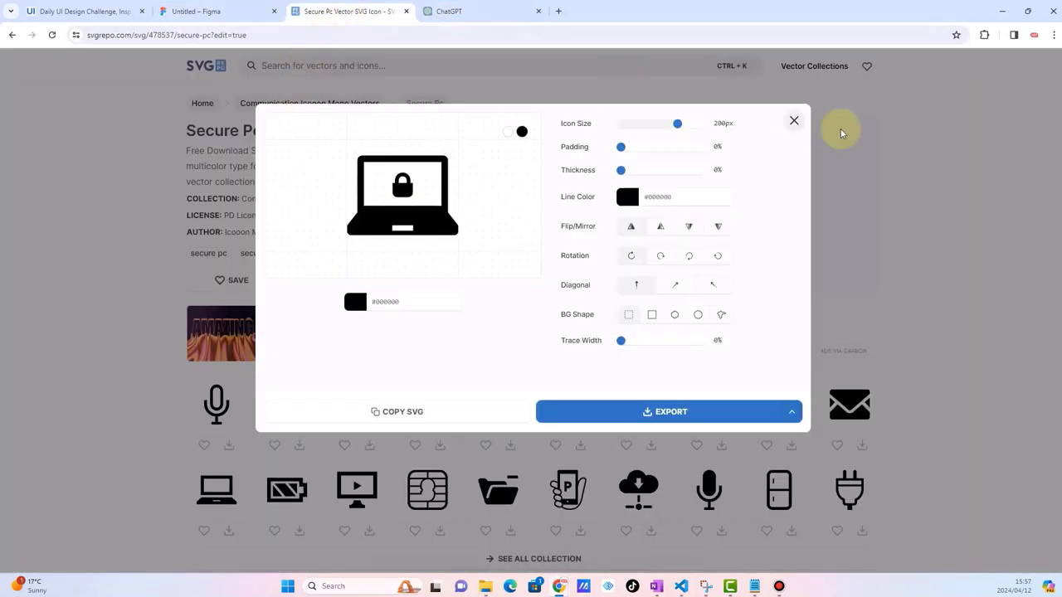
pyautogui.click(794, 122)
pyautogui.click(294, 66)
pyautogui.write('verification')
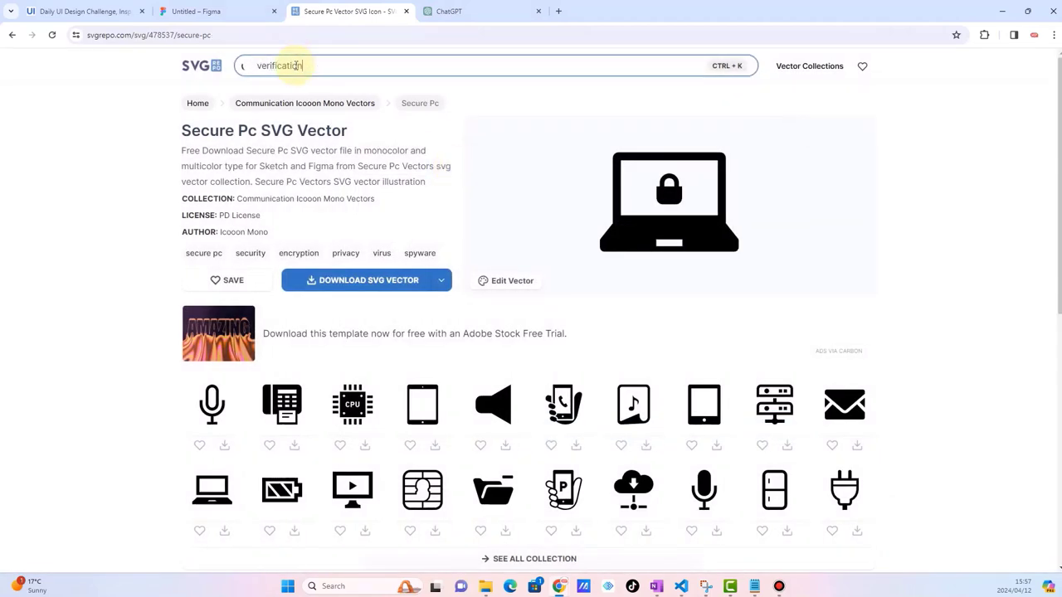
pyautogui.press('Return')
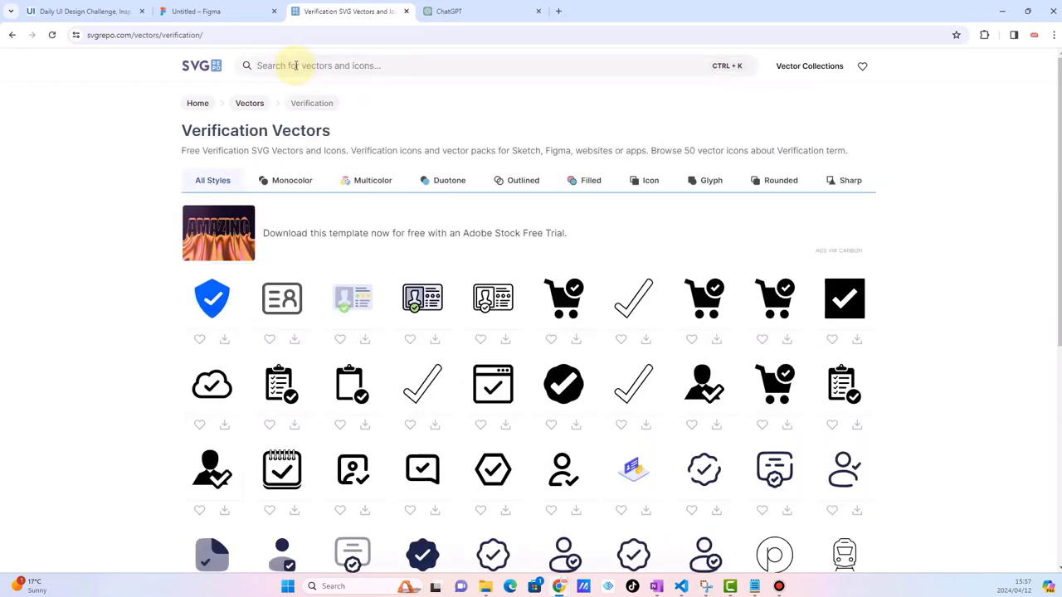
pyautogui.scroll(-1, 379, 403)
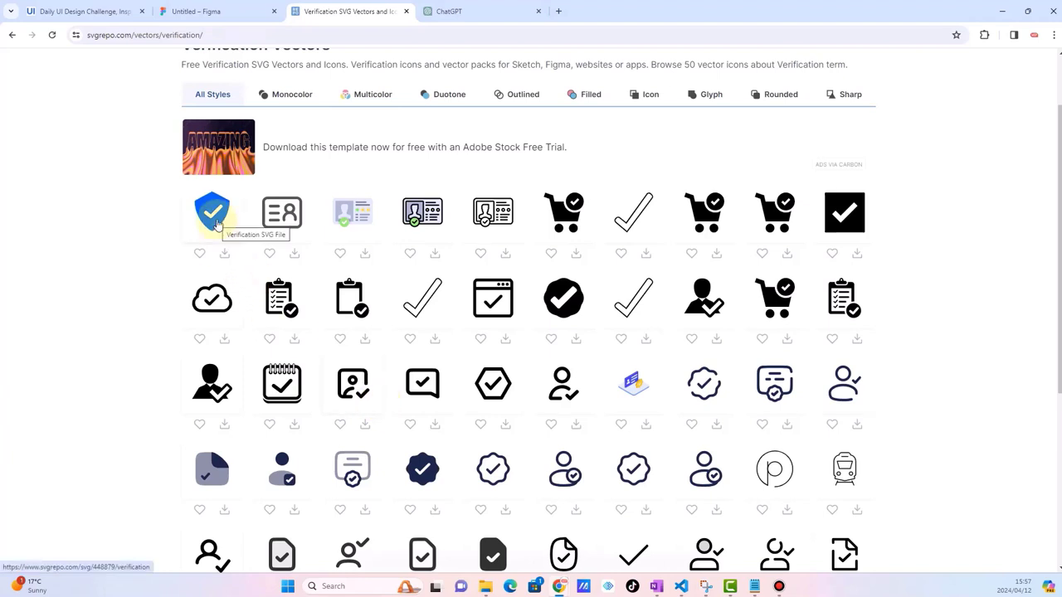
# Step: Copy the Verified Check icon's SVG code from its editor and return to Figma
pyautogui.click(635, 471)
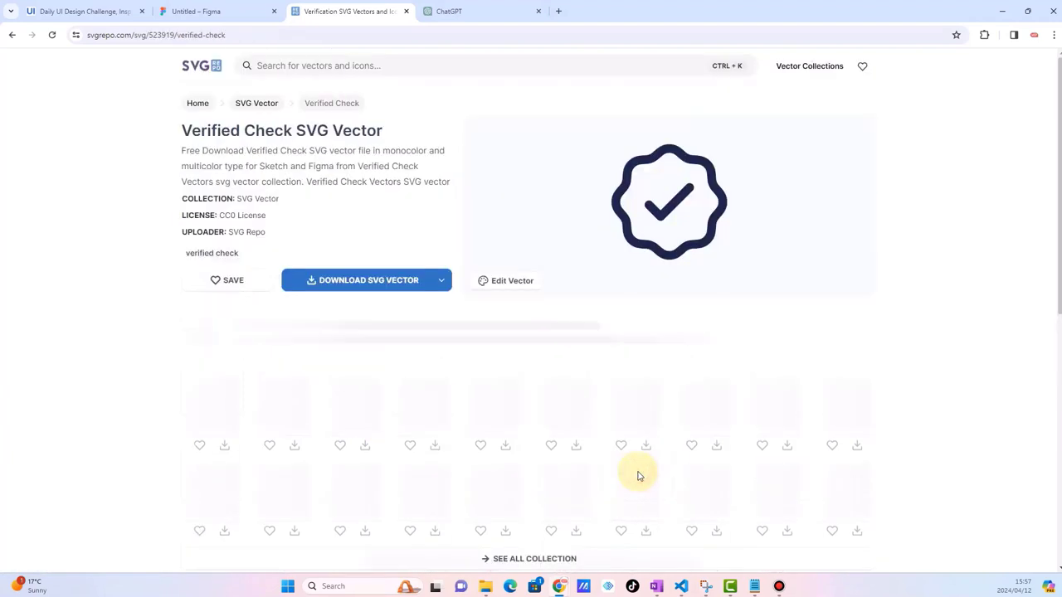
pyautogui.click(514, 282)
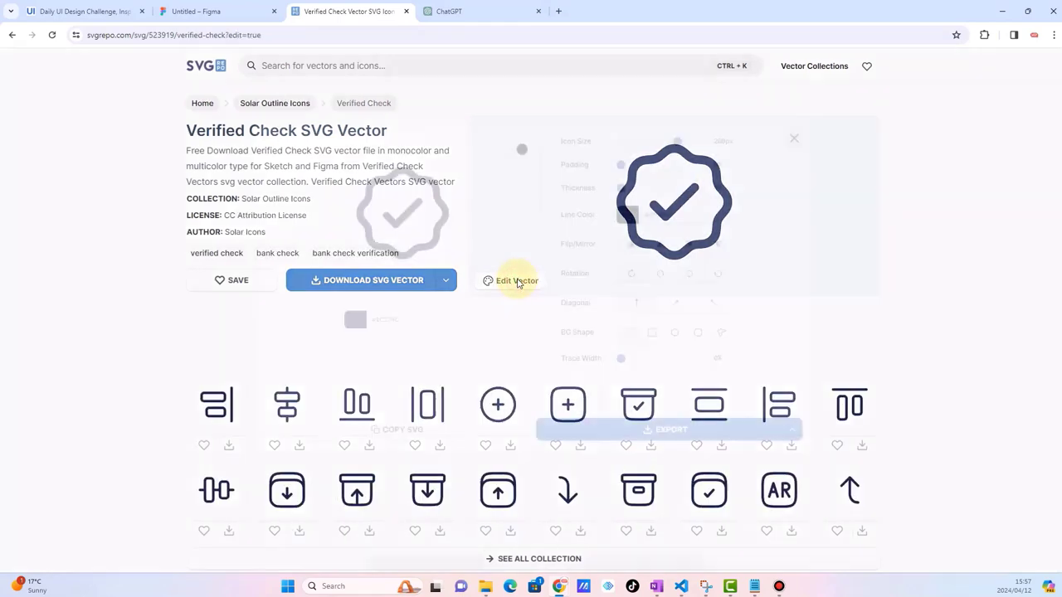
pyautogui.click(404, 411)
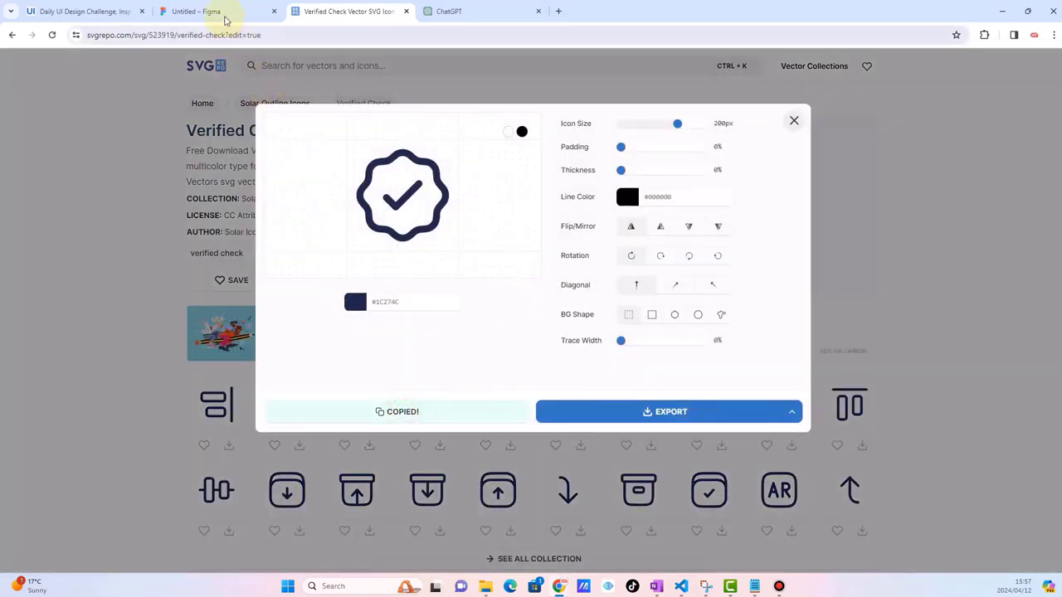
pyautogui.click(225, 20)
pyautogui.click(701, 343)
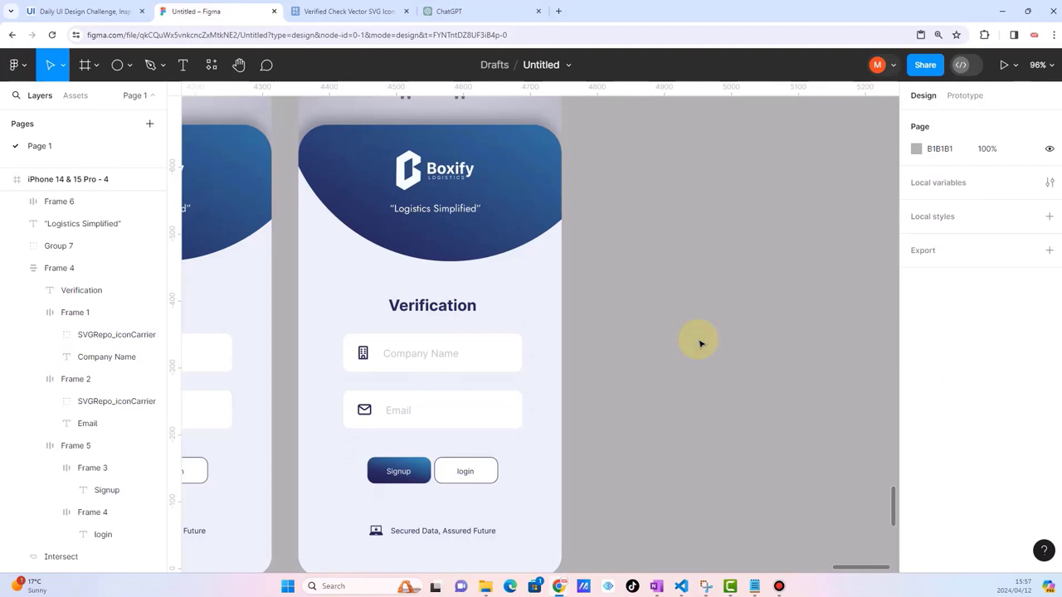
# Step: Paste the verified check icon and delete its empty 24×24 wrapper frame
pyautogui.hotkey('ctrl', 'v')
pyautogui.scroll(4, 498, 379)
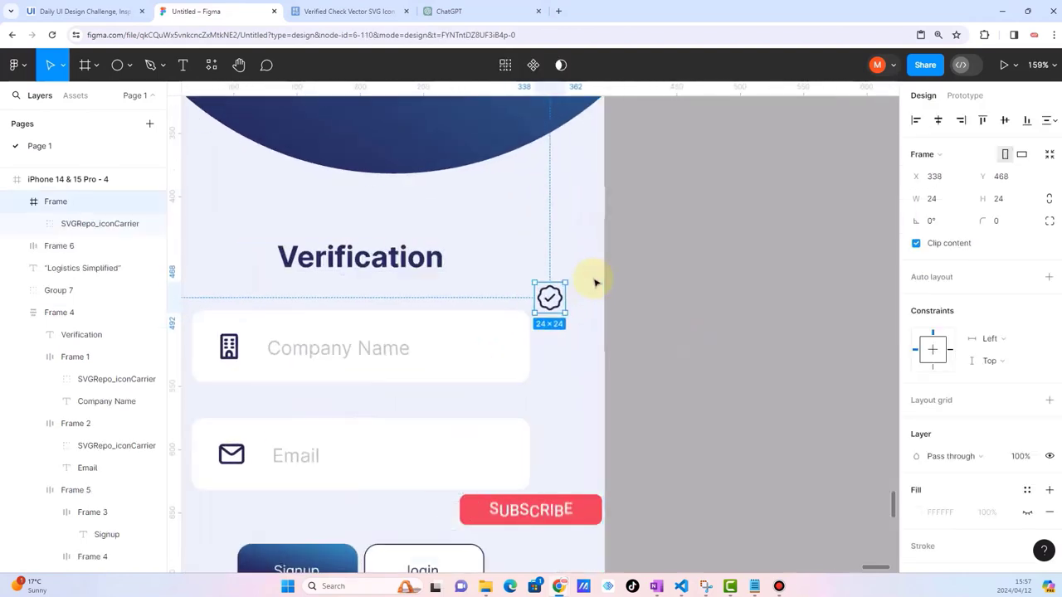
pyautogui.scroll(5, 534, 306)
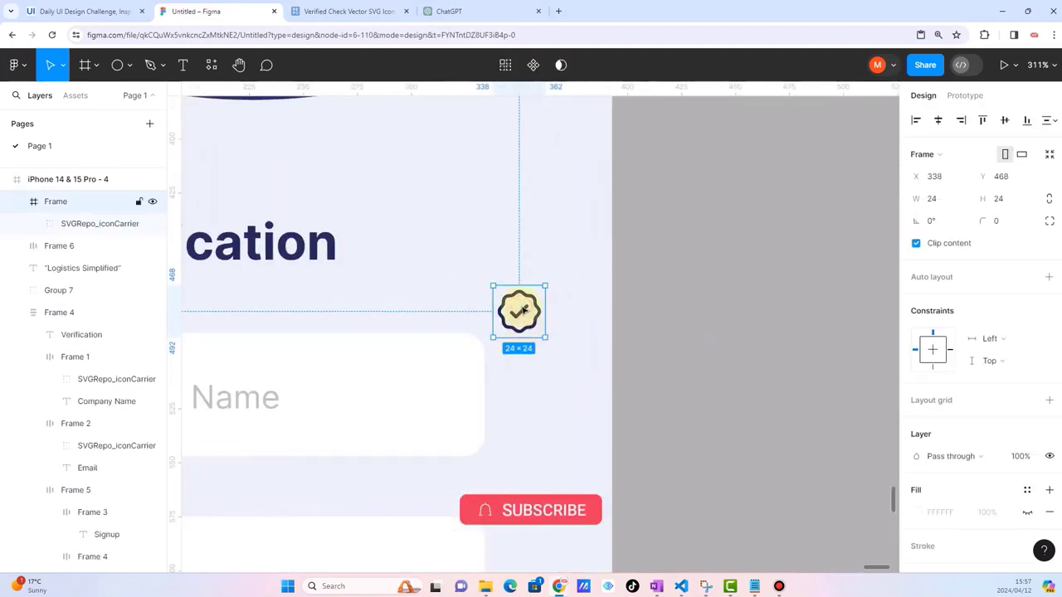
pyautogui.doubleClick(520, 308)
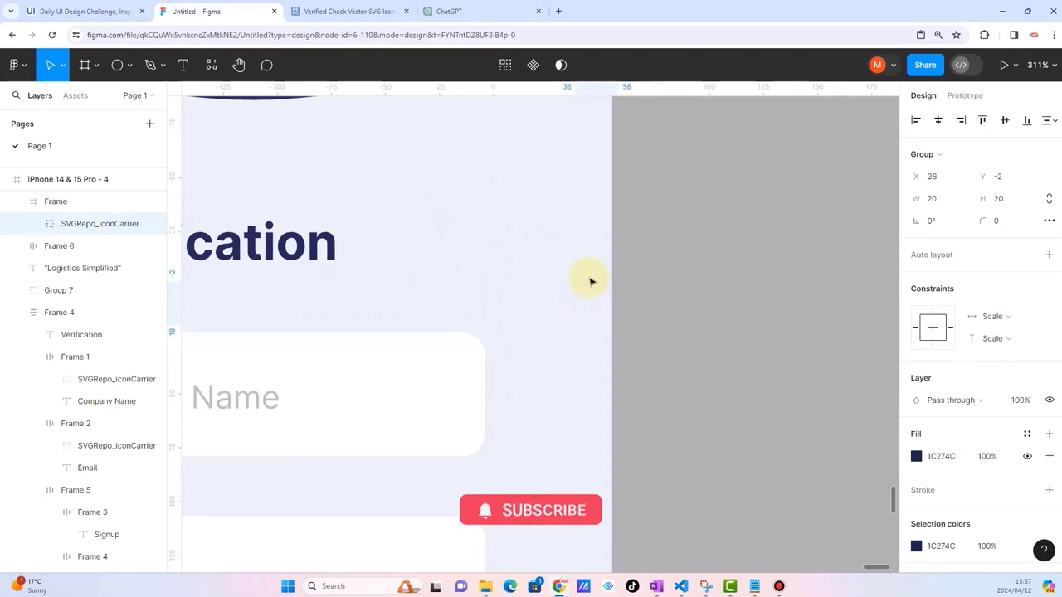
pyautogui.moveTo(528, 314); pyautogui.dragTo(558, 232)
pyautogui.click(528, 309)
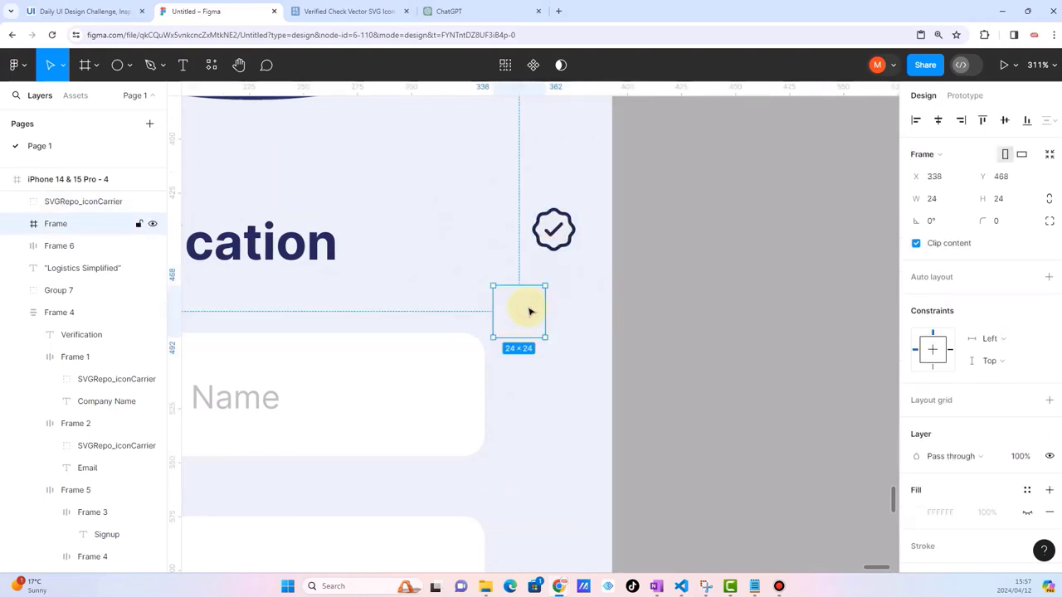
pyautogui.press('Delete')
# Step: Recolour the check icon to 242155 by sampling the Email field's navy
pyautogui.keyDown('ctrl'); pyautogui.scroll(-10, 531, 310); pyautogui.keyUp('ctrl')
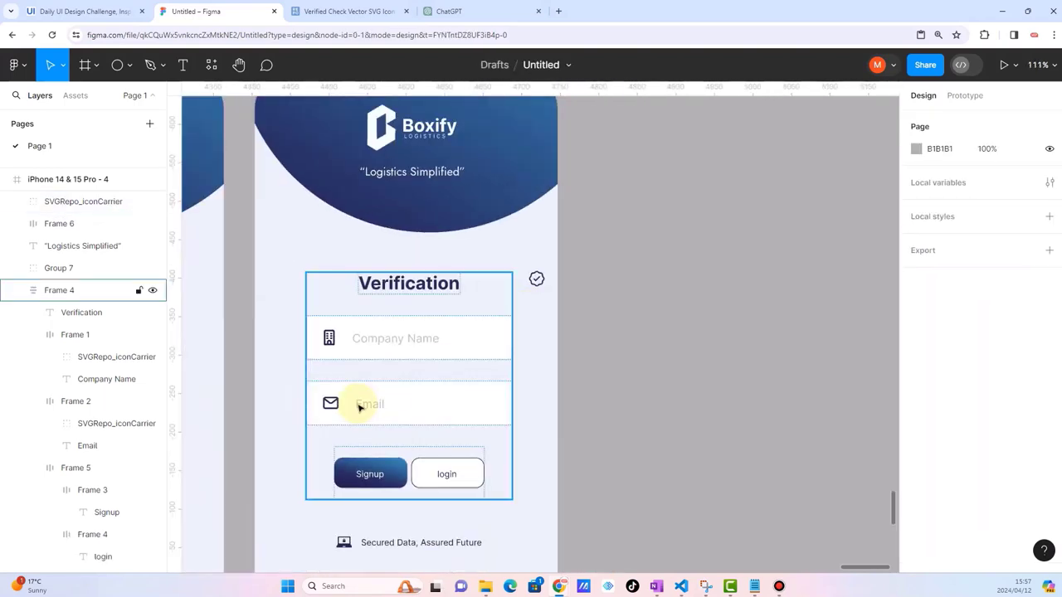
pyautogui.click(536, 280)
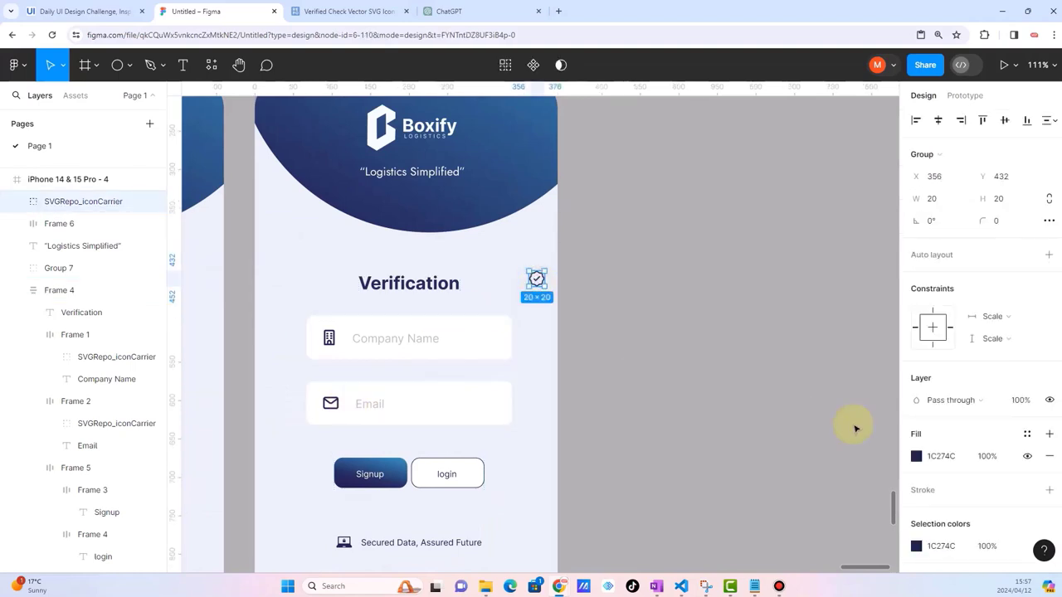
pyautogui.click(917, 457)
pyautogui.click(751, 406)
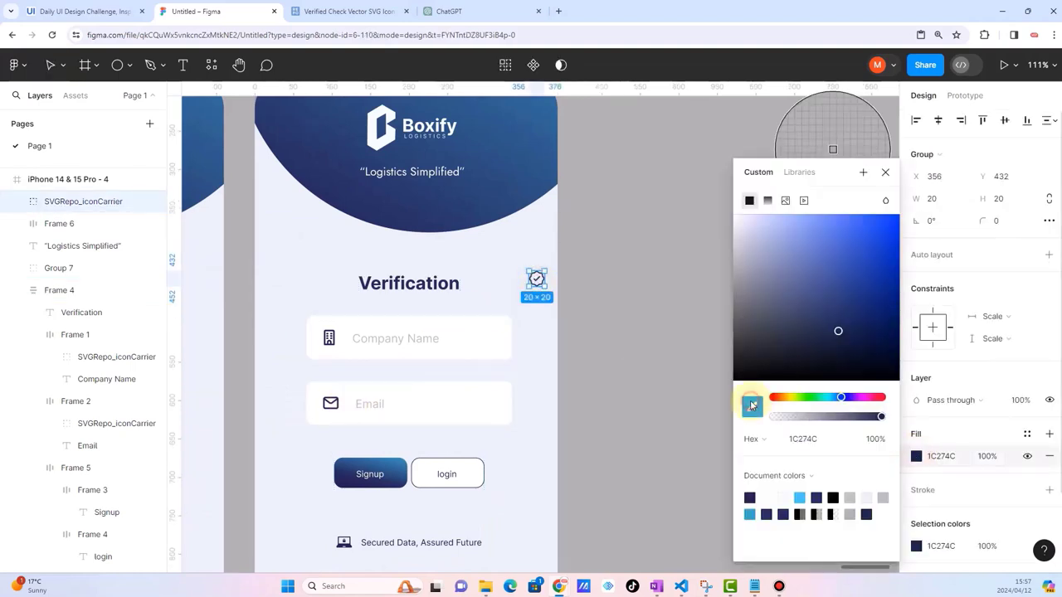
pyautogui.keyDown('ctrl'); pyautogui.scroll(2, 369, 404); pyautogui.keyUp('ctrl')
pyautogui.keyDown('ctrl'); pyautogui.scroll(1, 367, 403); pyautogui.keyUp('ctrl')
pyautogui.keyDown('ctrl'); pyautogui.scroll(5, 348, 401); pyautogui.keyUp('ctrl')
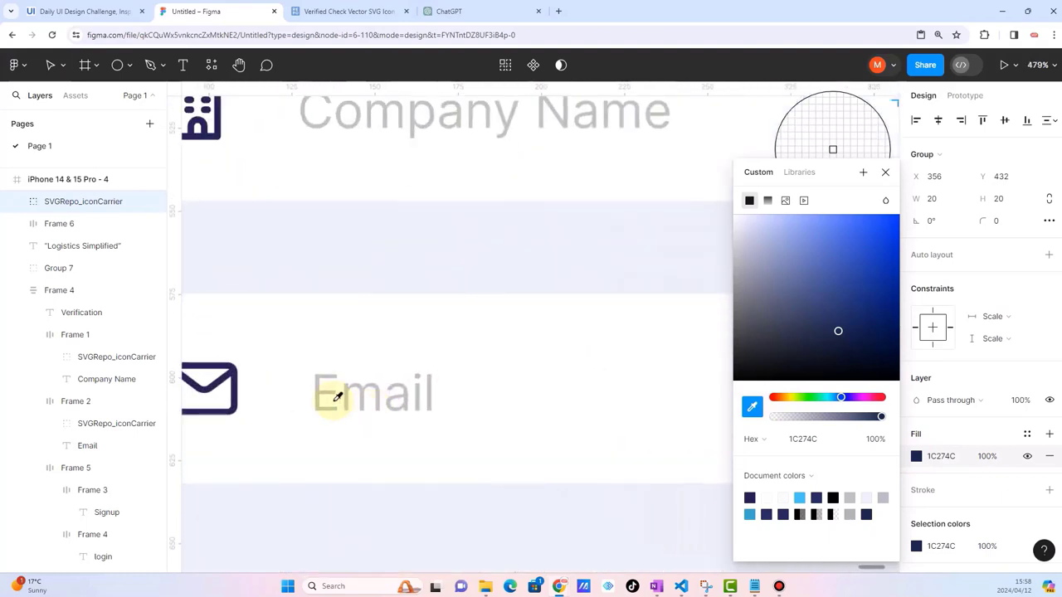
pyautogui.click(239, 377)
# Step: Move the check icon into the Email field row beside the envelope icon
pyautogui.keyDown('ctrl'); pyautogui.scroll(-5, 344, 396); pyautogui.keyUp('ctrl')
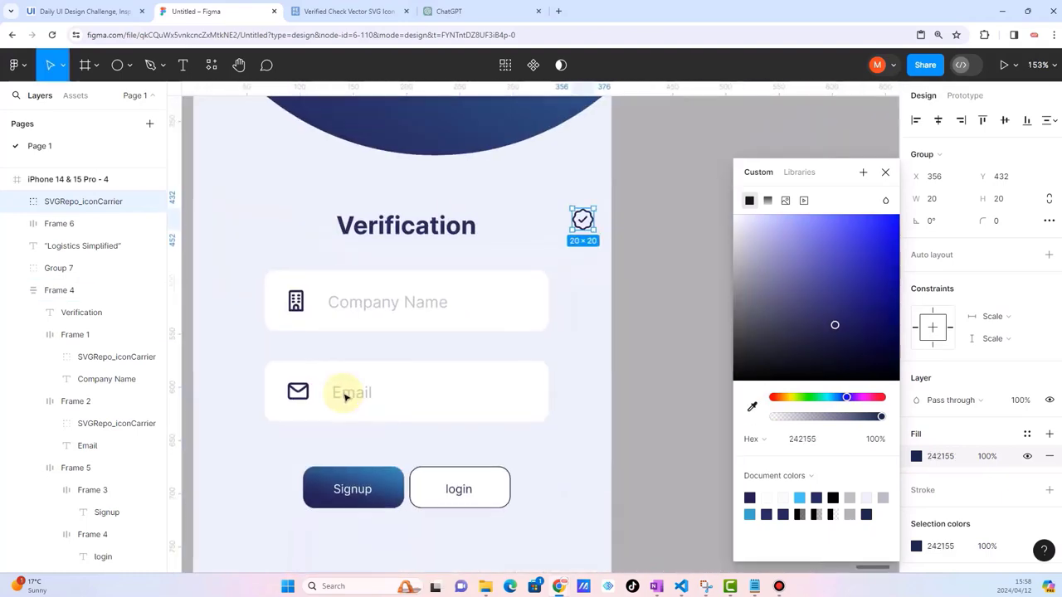
pyautogui.keyDown('ctrl'); pyautogui.scroll(-2, 373, 382); pyautogui.keyUp('ctrl')
pyautogui.moveTo(504, 277)
pyautogui.mouseDown()
pyautogui.moveTo(330, 383)
pyautogui.moveTo(332, 393)
pyautogui.mouseUp()
# Step: Delete the envelope icon and change the Email placeholder to 'Verification Code'
pyautogui.click(315, 396)
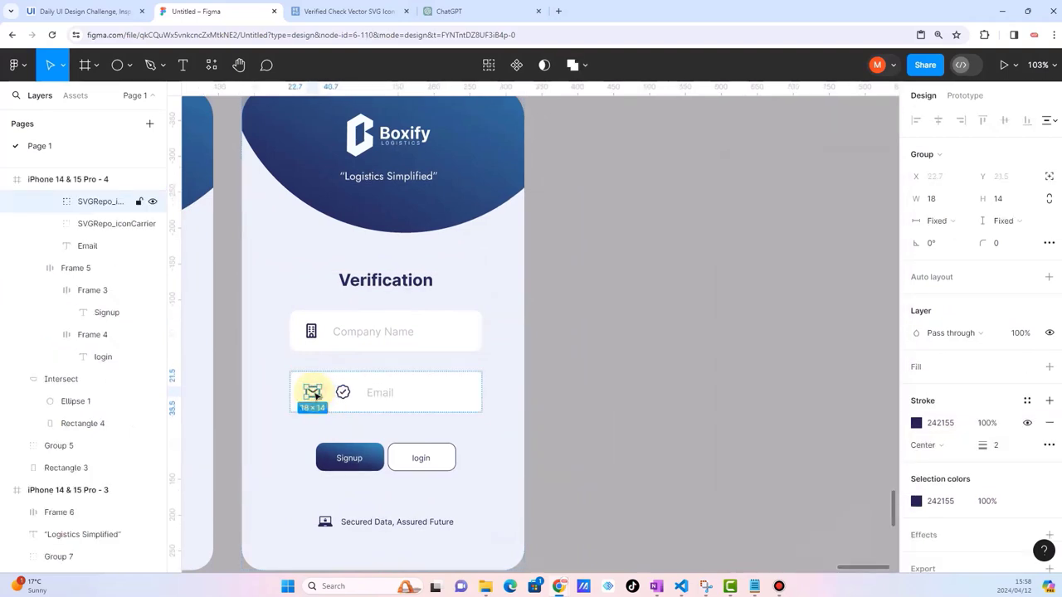
pyautogui.press('Delete')
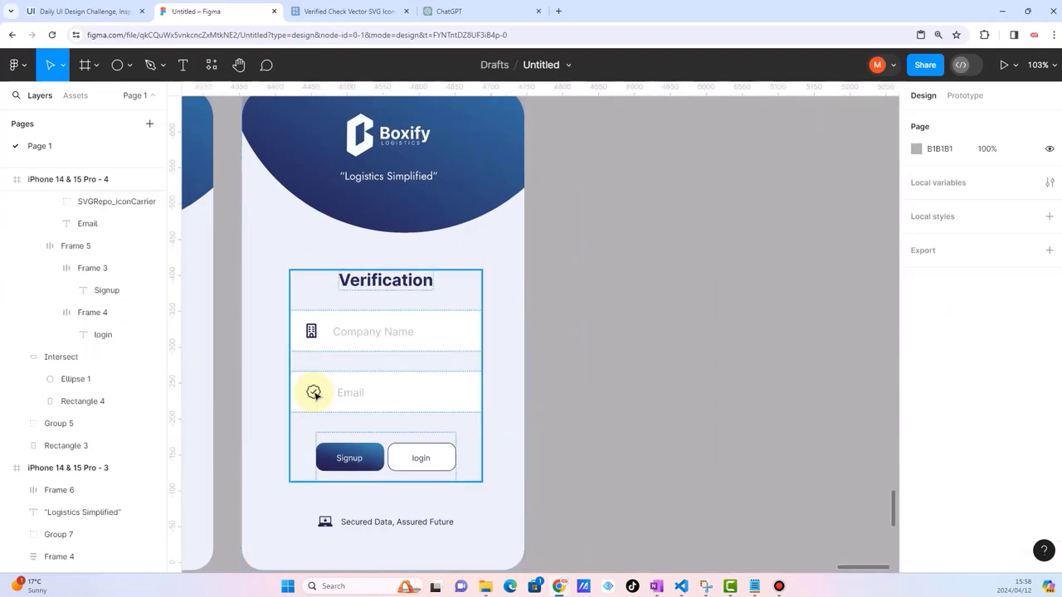
pyautogui.click(349, 396)
pyautogui.doubleClick(348, 395)
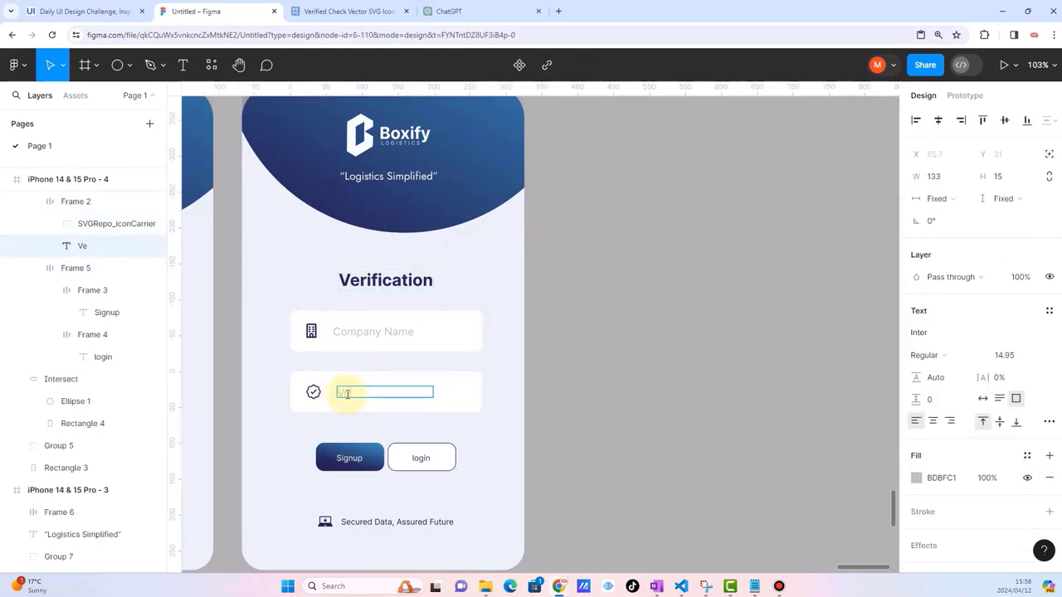
pyautogui.write('rification Code')
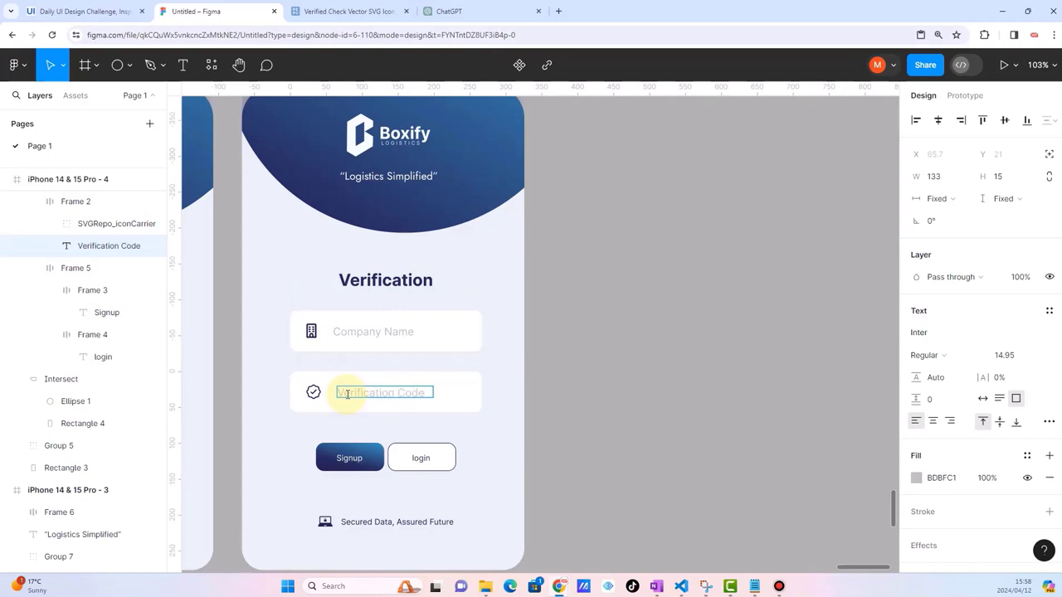
pyautogui.click(619, 452)
# Step: Remove the Company Name row and the login button from the form
pyautogui.click(388, 358)
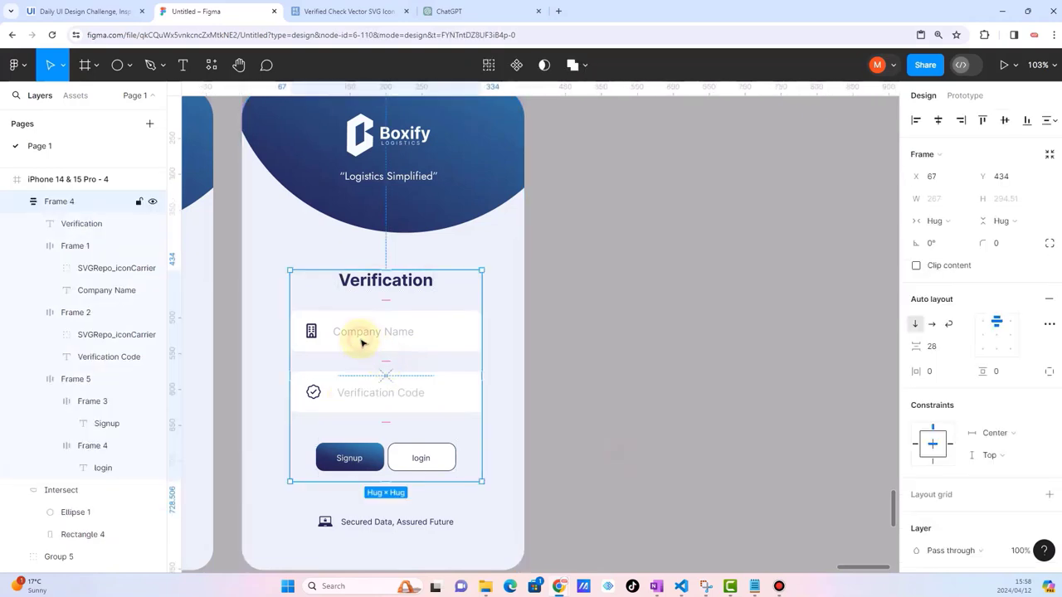
pyautogui.doubleClick(361, 343)
pyautogui.press('Delete')
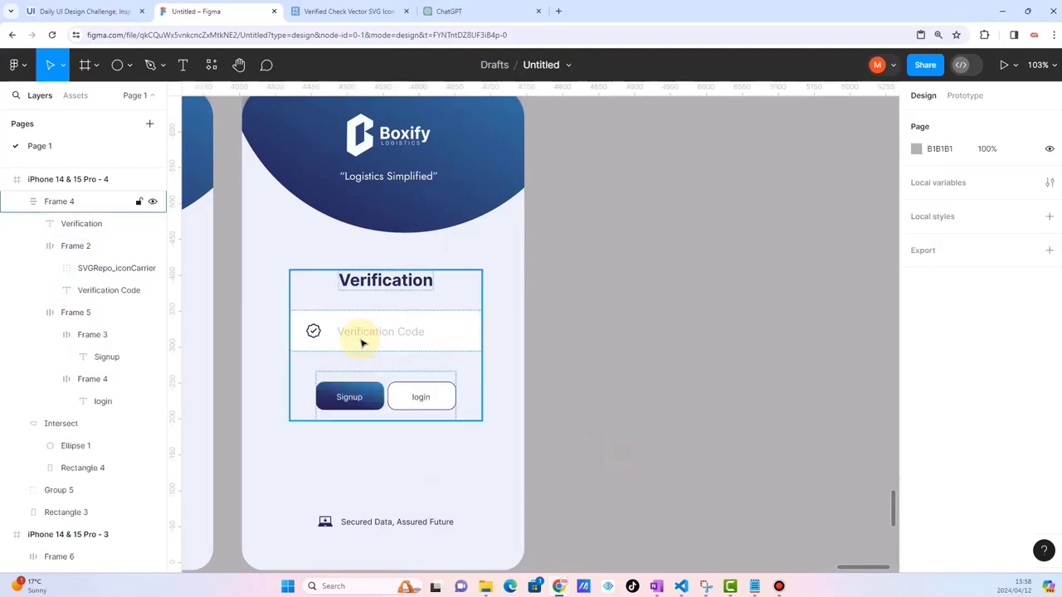
pyautogui.scroll(-5, 362, 398)
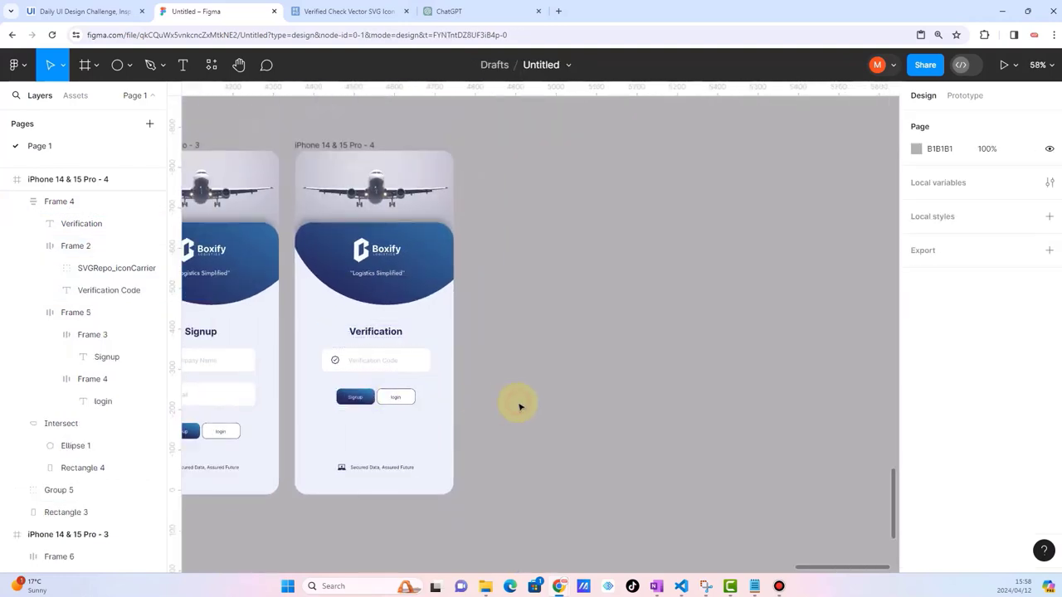
pyautogui.scroll(5, 429, 410)
pyautogui.click(379, 373)
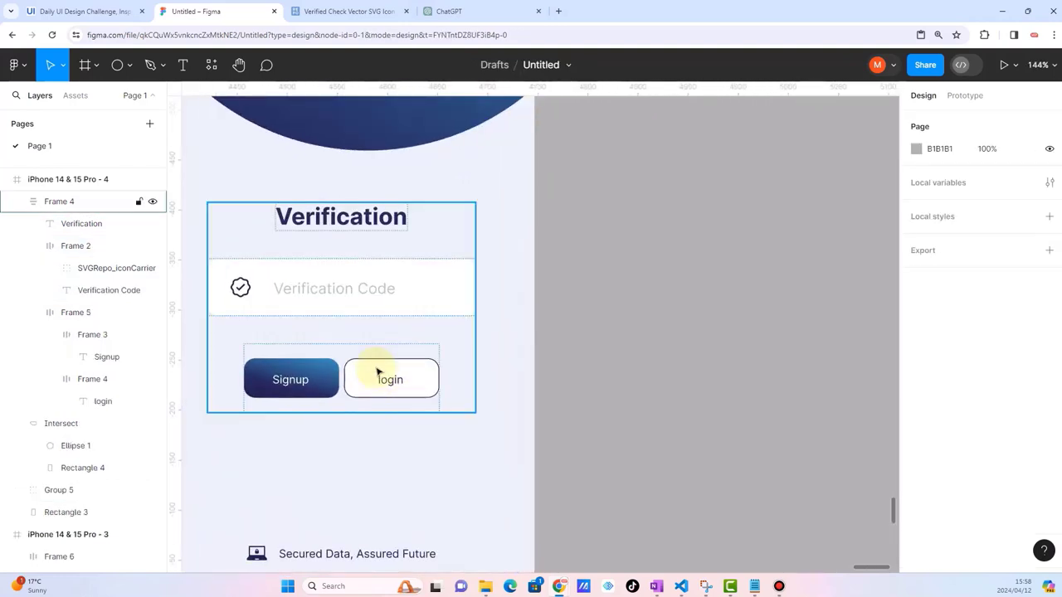
pyautogui.doubleClick(377, 371)
pyautogui.click(378, 372)
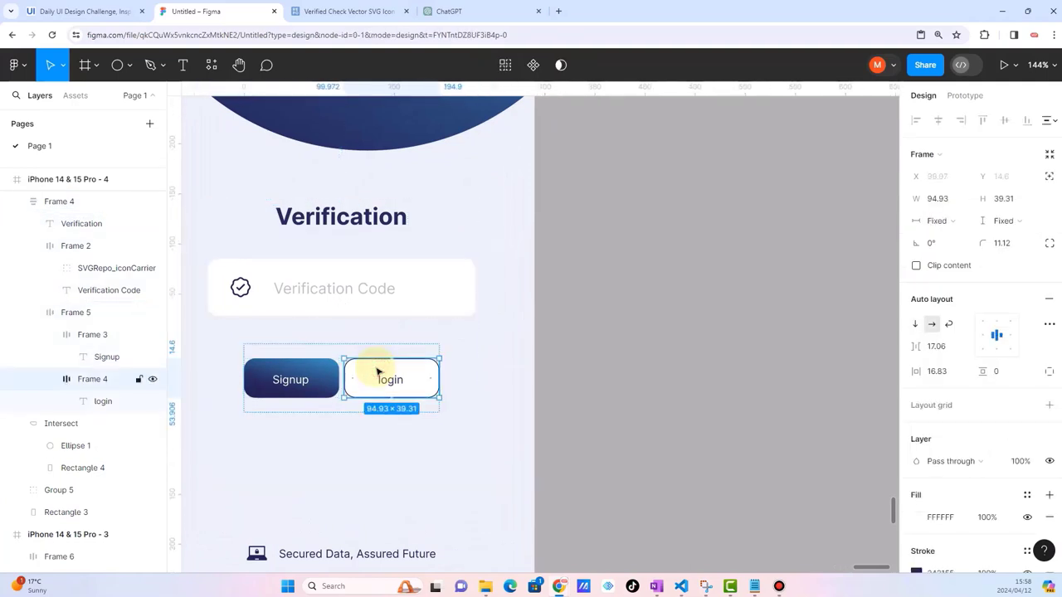
pyautogui.press('Delete')
# Step: Relabel the remaining Signup button as 'Verify'
pyautogui.click(331, 388)
pyautogui.doubleClick(336, 387)
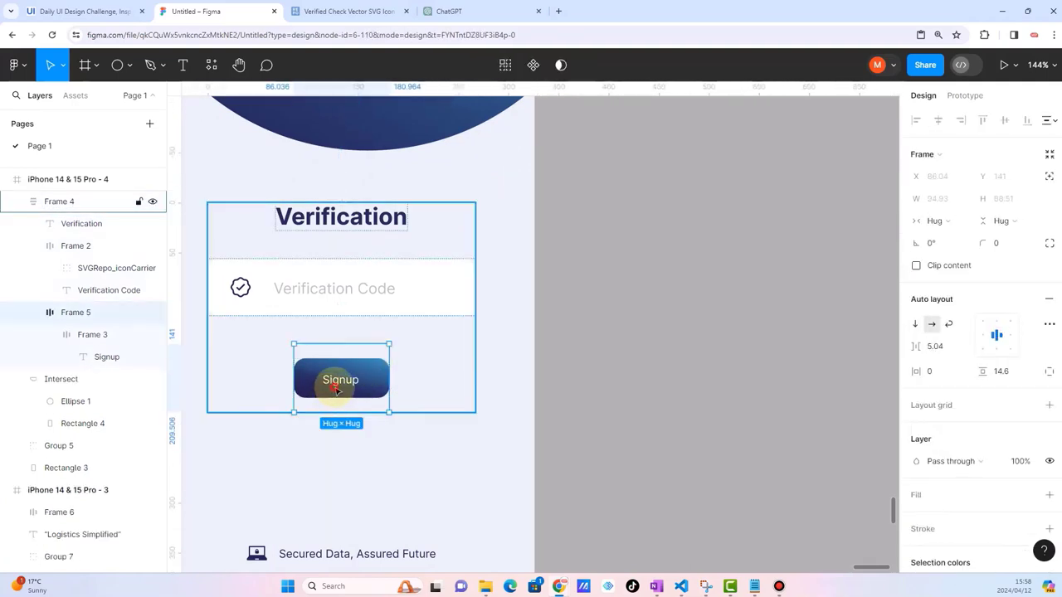
pyautogui.doubleClick(341, 386)
pyautogui.doubleClick(341, 383)
pyautogui.write('Verify')
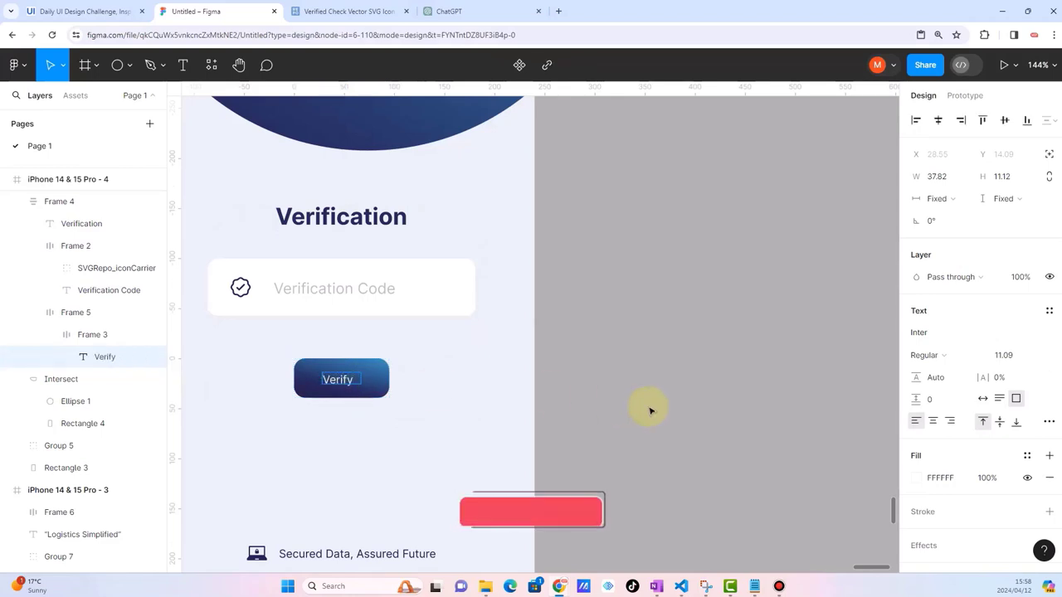
pyautogui.click(647, 408)
pyautogui.scroll(-2, 424, 413)
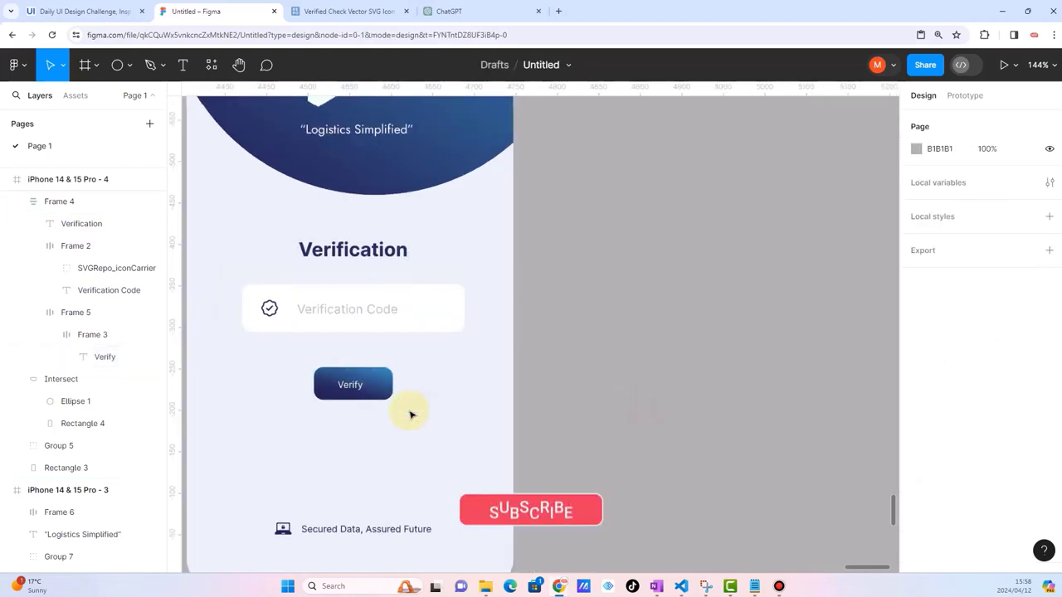
pyautogui.scroll(-3, 405, 415)
pyautogui.click(387, 387)
pyautogui.scroll(3, 387, 387)
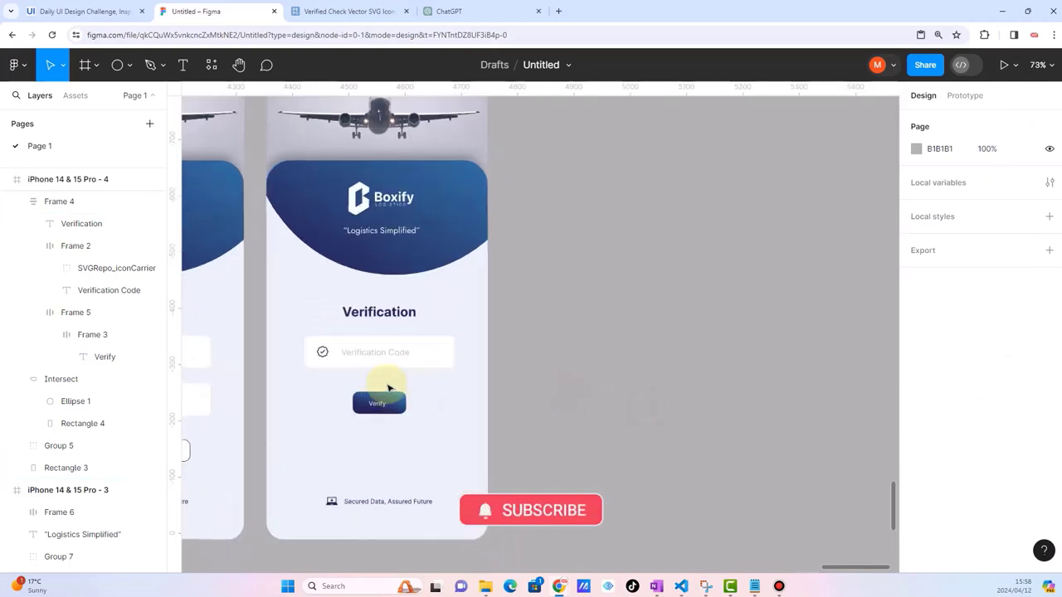
pyautogui.click(384, 363)
pyautogui.moveTo(385, 362); pyautogui.dragTo(384, 383)
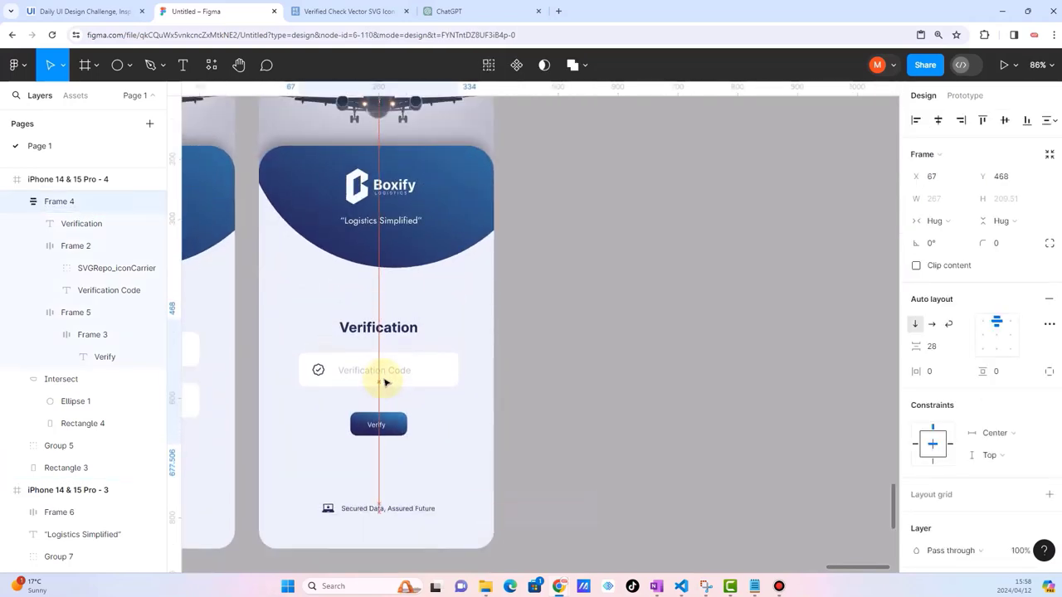
pyautogui.moveTo(384, 383); pyautogui.dragTo(384, 386)
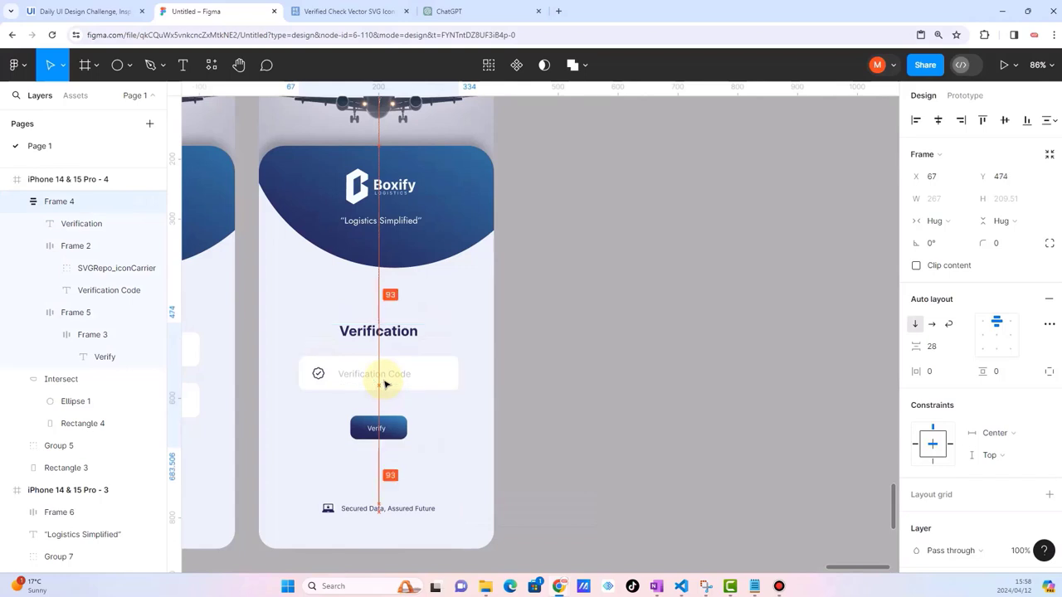
pyautogui.click(551, 419)
pyautogui.scroll(-2, 539, 423)
pyautogui.scroll(-4, 531, 425)
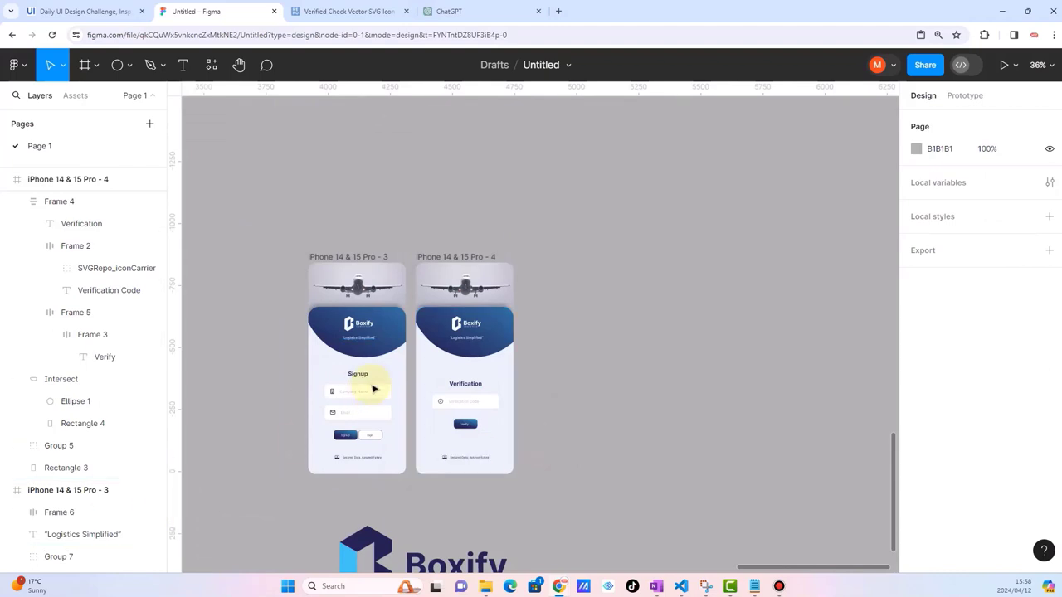
pyautogui.keyDown('ctrl'); pyautogui.scroll(-5, 555, 370); pyautogui.keyUp('ctrl')
pyautogui.hscroll(-3, 361, 410)
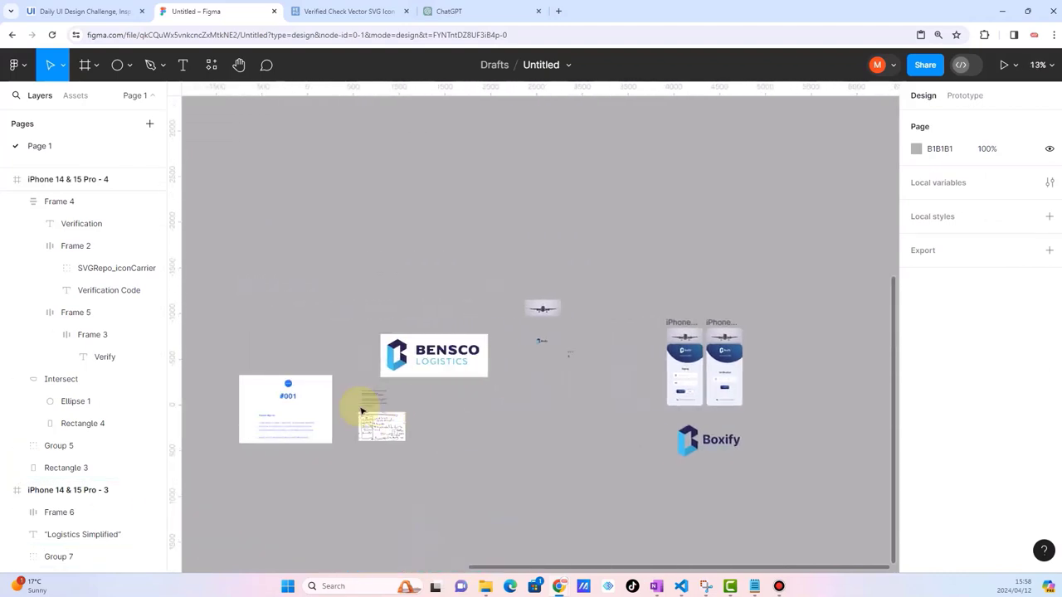
pyautogui.keyDown('ctrl'); pyautogui.scroll(3, 384, 438); pyautogui.keyUp('ctrl')
pyautogui.keyDown('ctrl'); pyautogui.scroll(5, 384, 438); pyautogui.keyUp('ctrl')
pyautogui.keyDown('ctrl'); pyautogui.scroll(2, 384, 438); pyautogui.keyUp('ctrl')
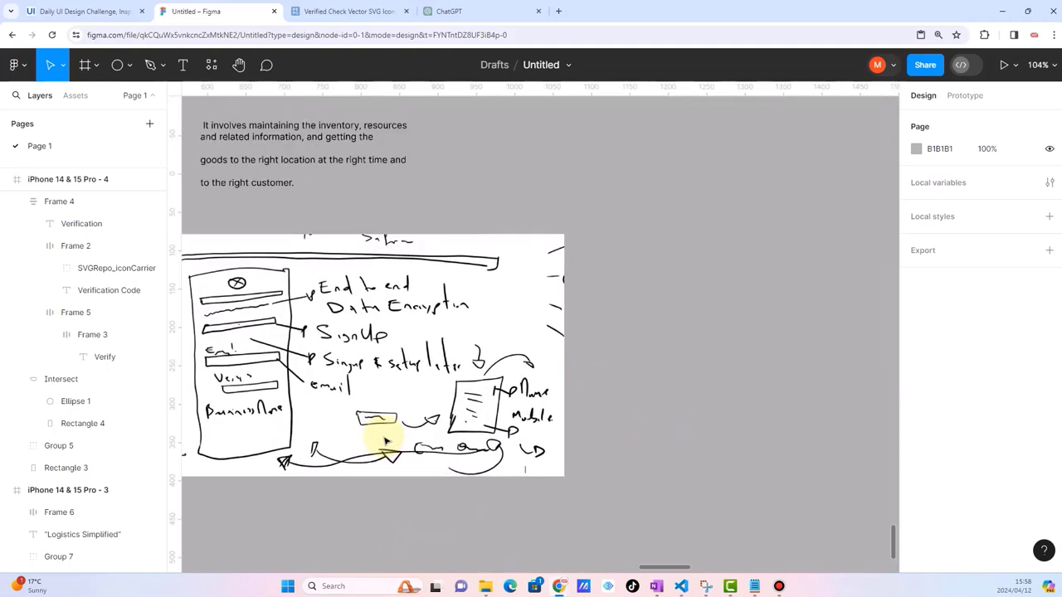
pyautogui.keyDown('ctrl'); pyautogui.scroll(3, 384, 438); pyautogui.keyUp('ctrl')
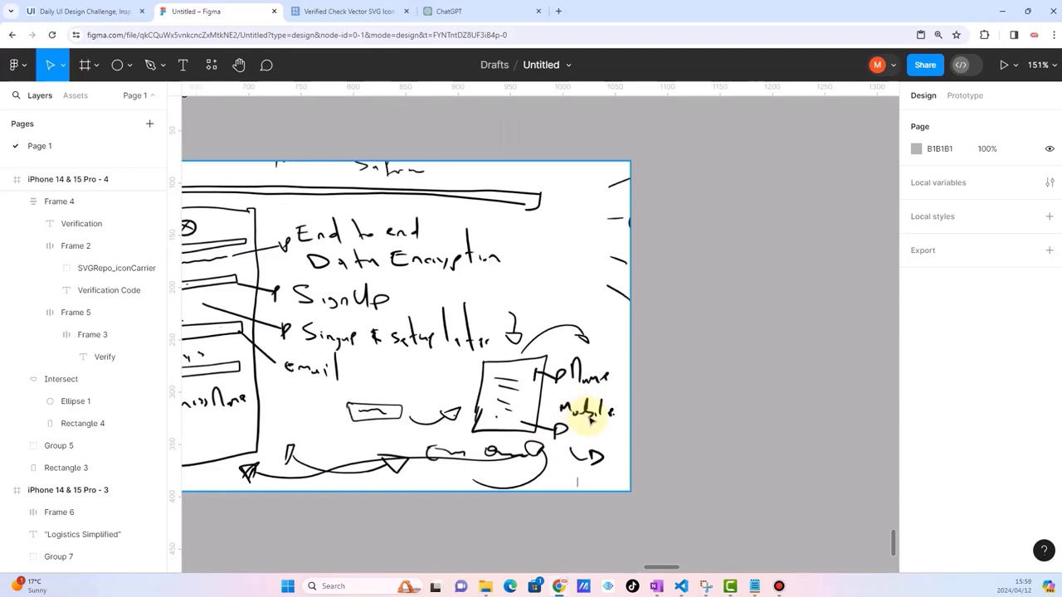
pyautogui.keyDown('ctrl'); pyautogui.scroll(-2, 378, 375); pyautogui.keyUp('ctrl')
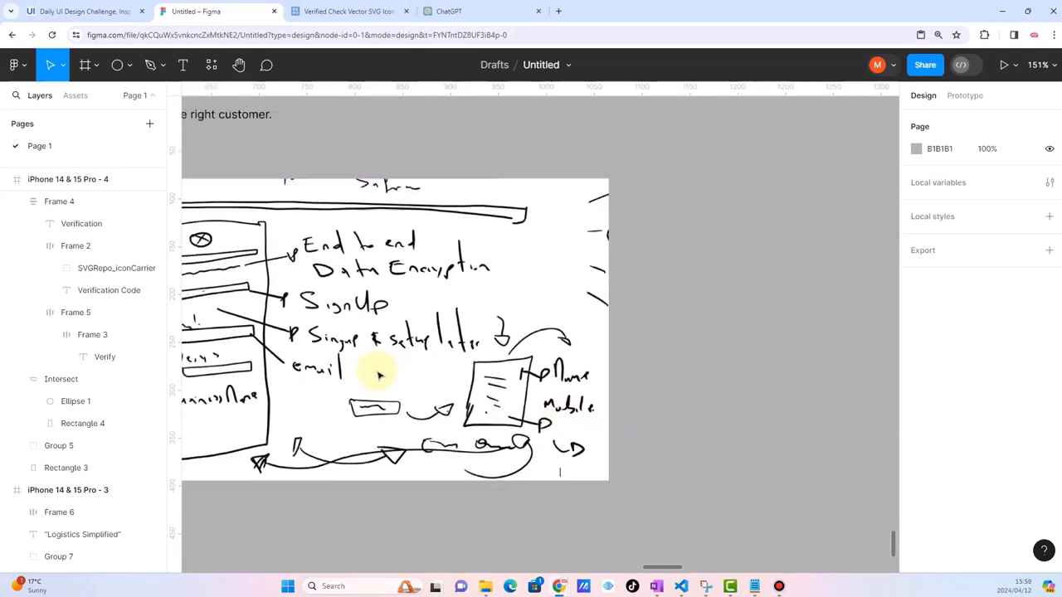
pyautogui.keyDown('ctrl'); pyautogui.scroll(-2, 379, 375); pyautogui.keyUp('ctrl')
pyautogui.hscroll(1, 378, 374)
pyautogui.keyDown('ctrl'); pyautogui.scroll(-2, 378, 375); pyautogui.keyUp('ctrl')
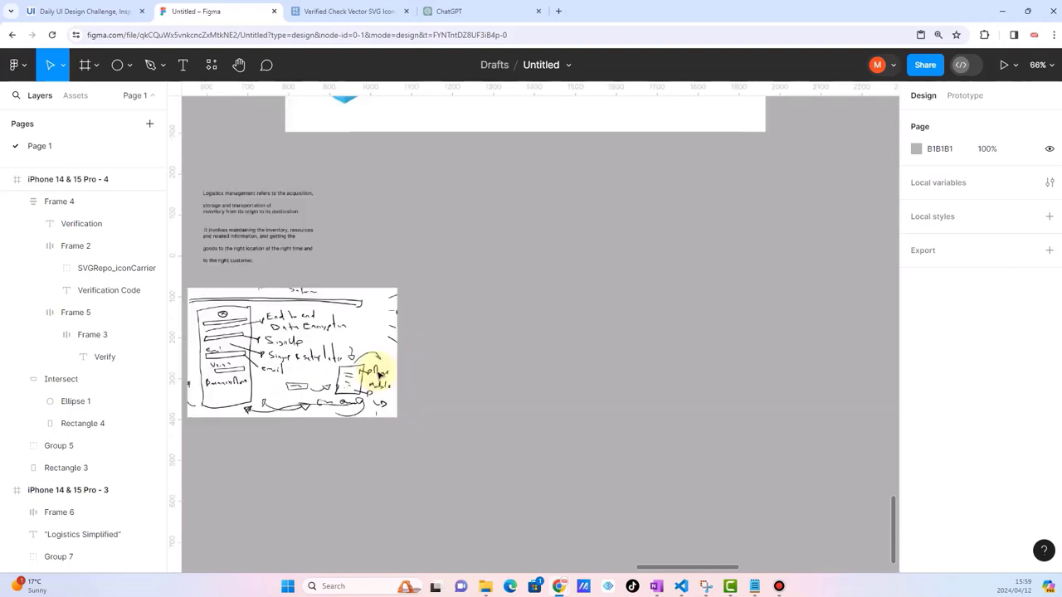
pyautogui.keyDown('ctrl'); pyautogui.scroll(-2, 378, 375); pyautogui.keyUp('ctrl')
pyautogui.hscroll(5, 379, 375)
pyautogui.hscroll(5, 379, 375)
pyautogui.scroll(2, 379, 375)
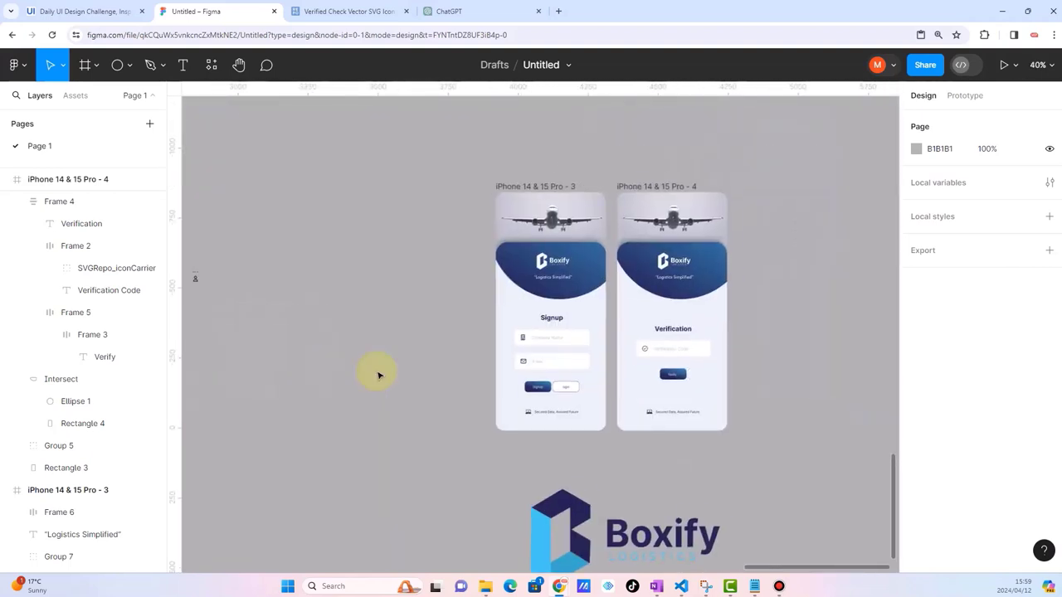
pyautogui.hscroll(3, 379, 375)
pyautogui.keyDown('ctrl'); pyautogui.scroll(1, 625, 342); pyautogui.keyUp('ctrl')
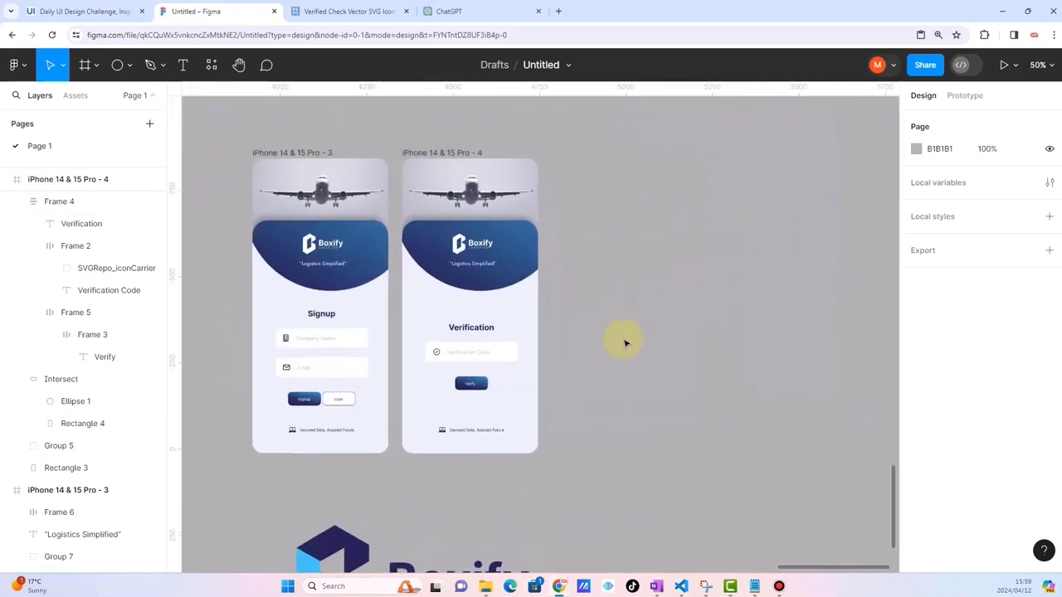
# Step: Duplicate iPhone 14 & 15 Pro - 4 as iPhone 14 & 15 Pro - 5 and zoom in to inspect it
pyautogui.click(452, 152)
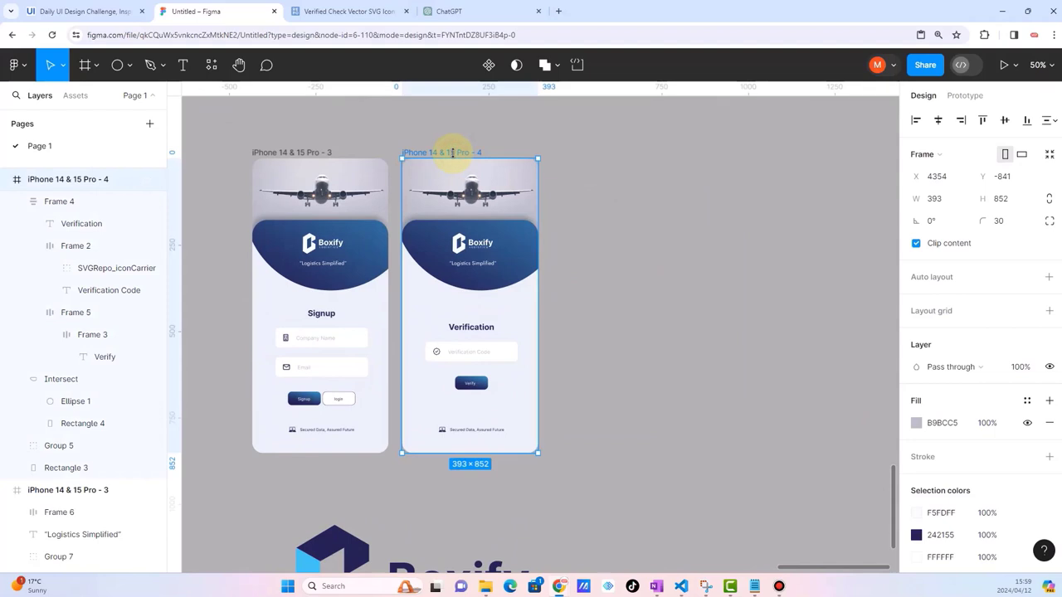
pyautogui.hotkey('ctrl', 'd')
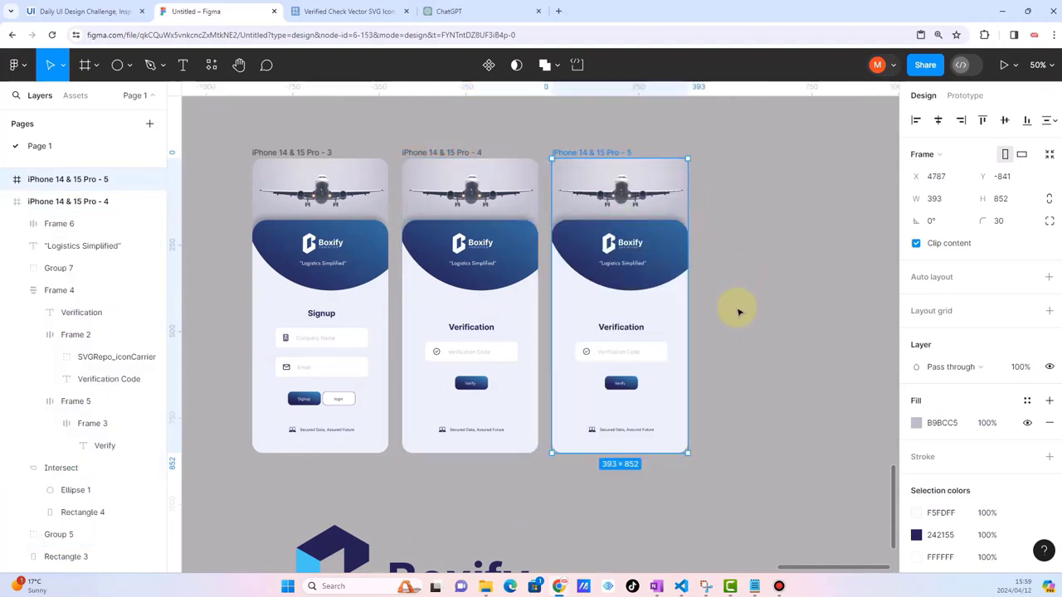
pyautogui.keyDown('ctrl'); pyautogui.scroll(1, 738, 312); pyautogui.keyUp('ctrl')
pyautogui.keyDown('ctrl'); pyautogui.scroll(2, 738, 312); pyautogui.keyUp('ctrl')
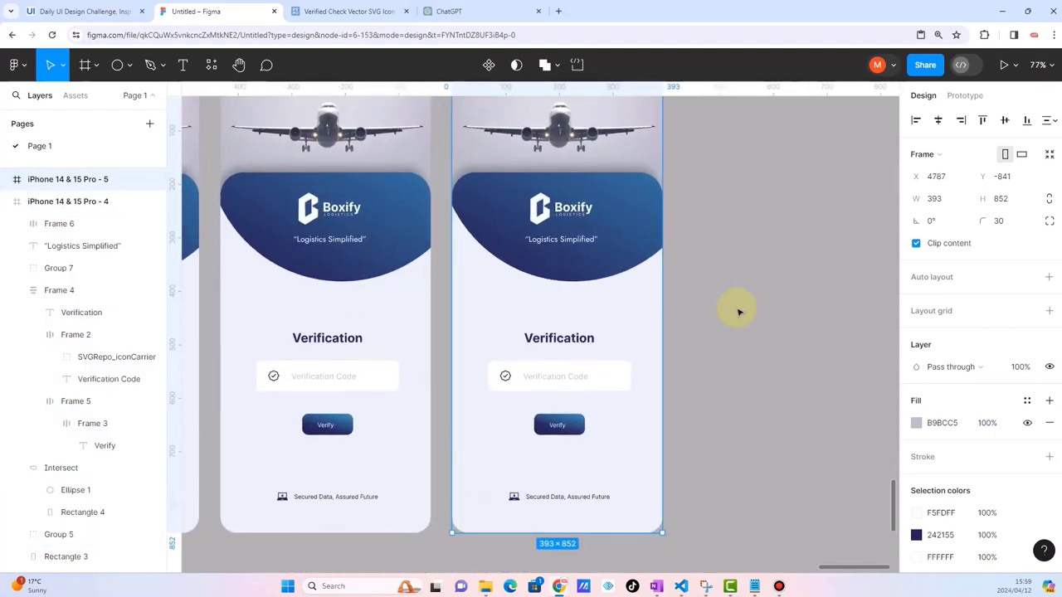
pyautogui.scroll(1, 739, 312)
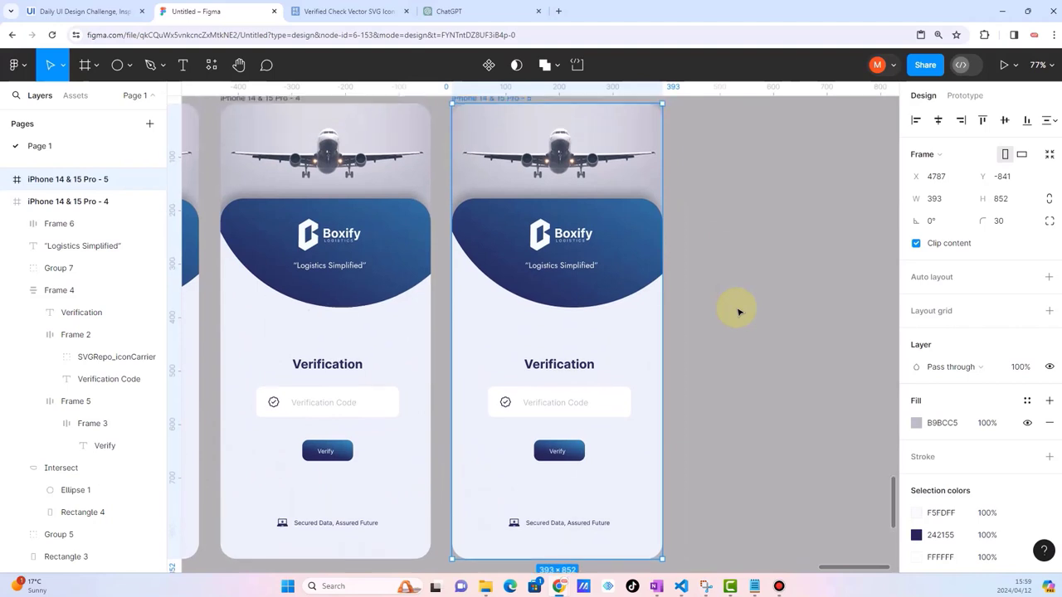
pyautogui.keyDown('ctrl'); pyautogui.scroll(-1, 738, 312); pyautogui.keyUp('ctrl')
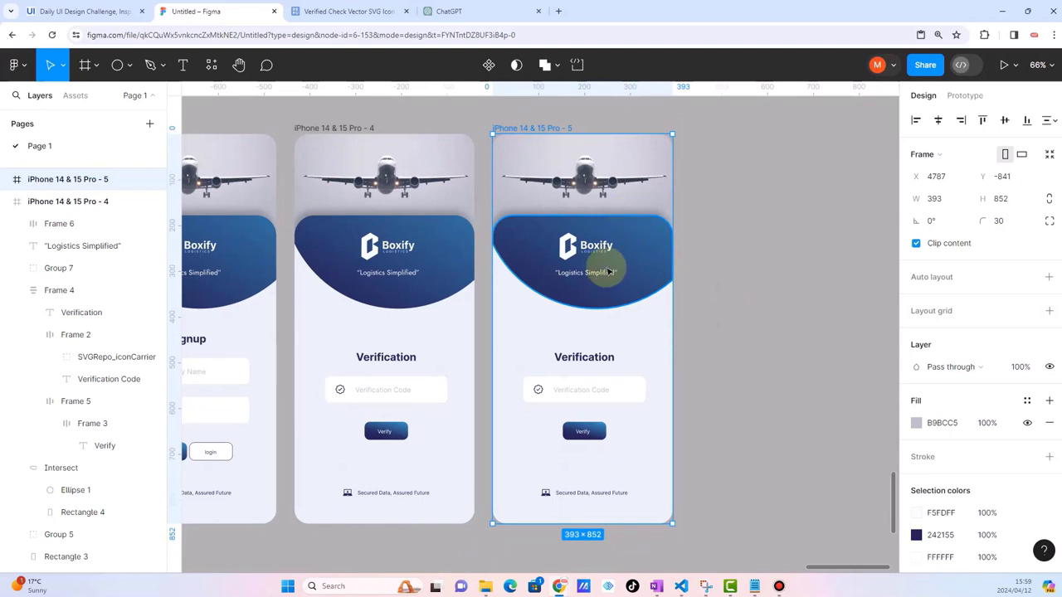
pyautogui.hscroll(-2, 523, 425)
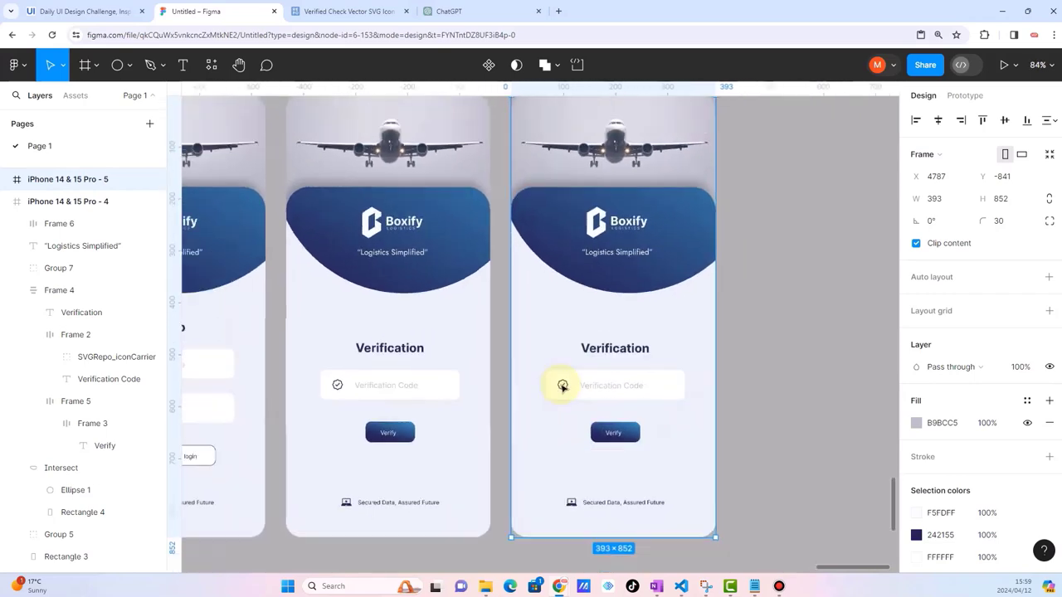
# Step: Pull the person icon out of its wrapper frame and delete the empty frame
pyautogui.scroll(-5, 560, 384)
pyautogui.hscroll(-3, 444, 403)
pyautogui.hscroll(-2, 434, 403)
pyautogui.scroll(1, 368, 344)
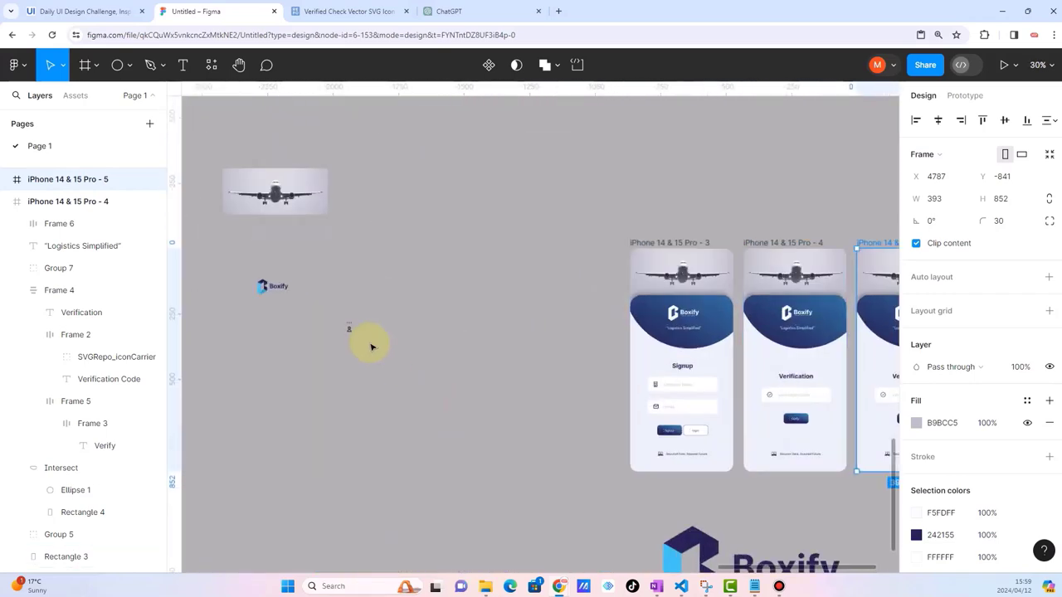
pyautogui.scroll(4, 303, 307)
pyautogui.scroll(3, 303, 307)
pyautogui.click(351, 324)
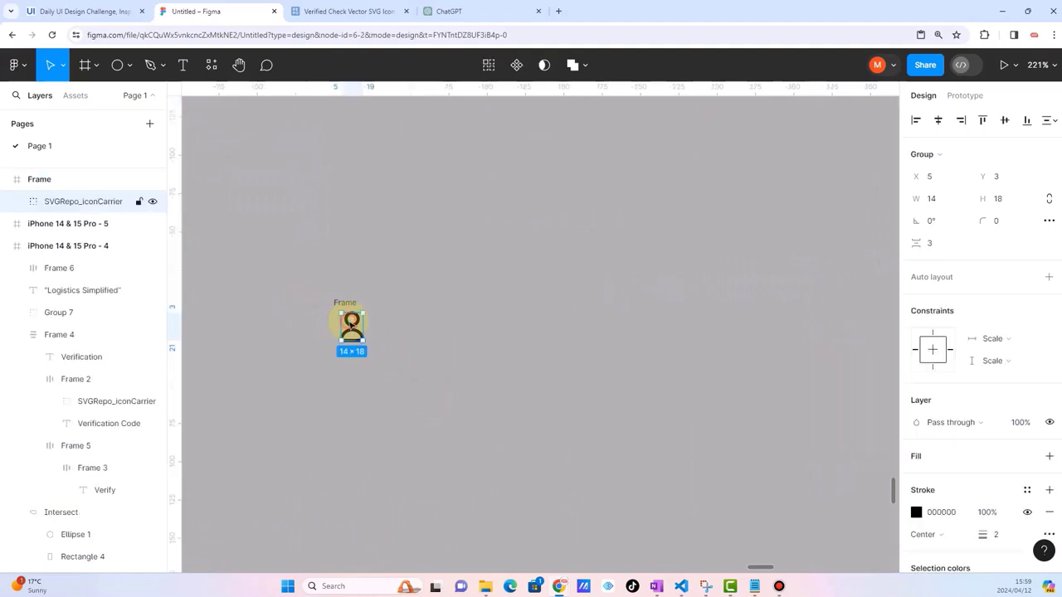
pyautogui.click(452, 362)
pyautogui.click(351, 326)
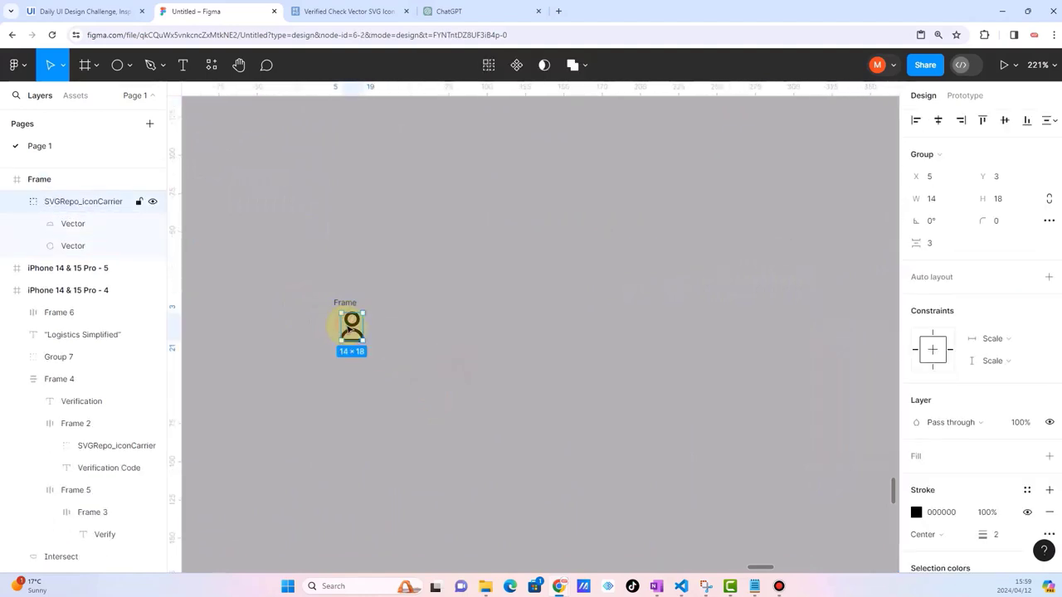
pyautogui.moveTo(352, 329); pyautogui.dragTo(506, 379)
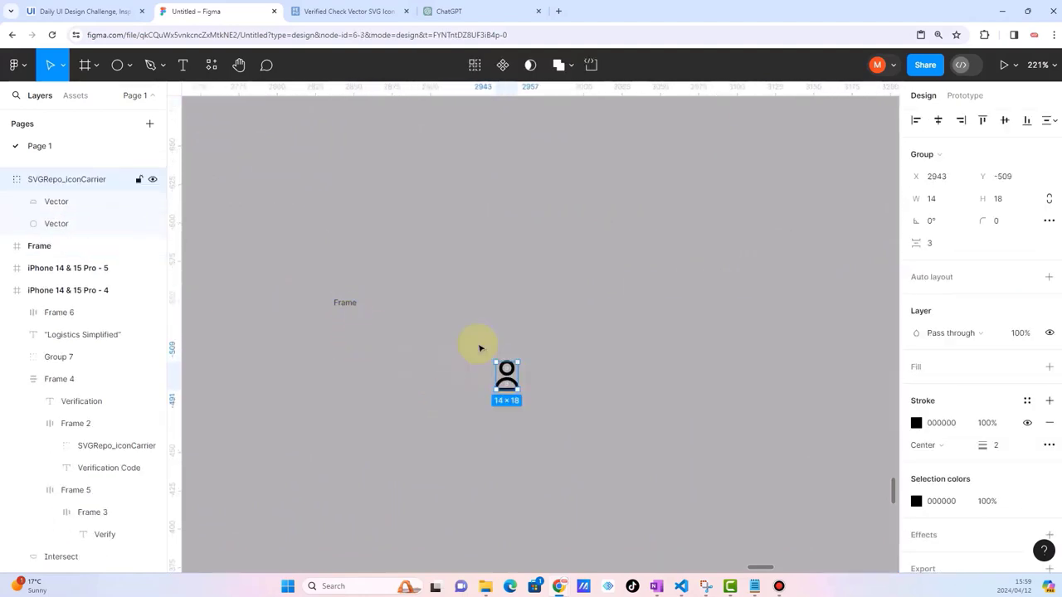
pyautogui.click(292, 356)
pyautogui.press('Tab')
pyautogui.press('Delete')
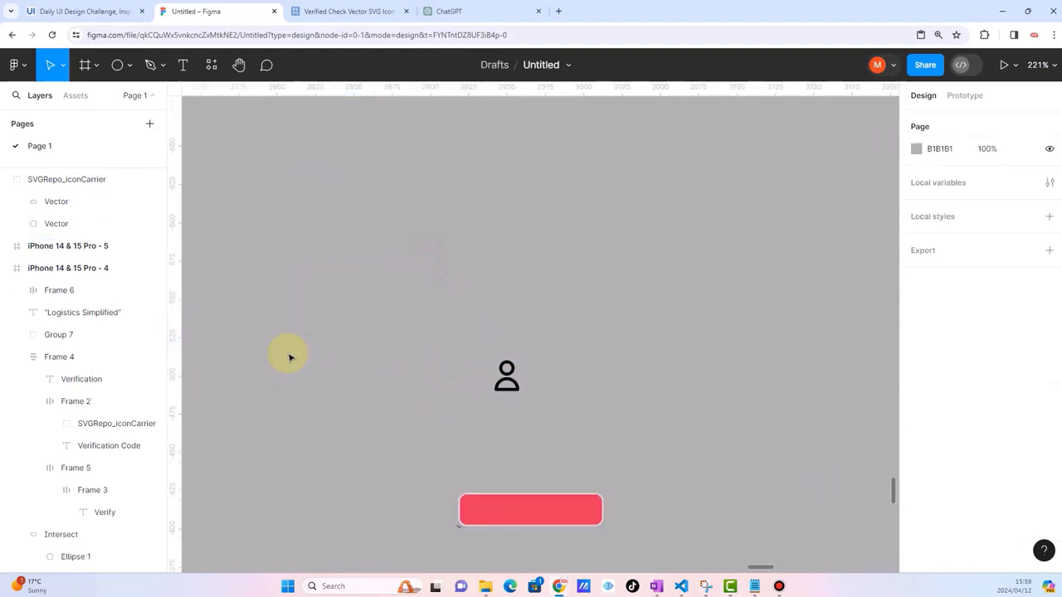
# Step: Move the person icon next to the new Verification screen copy
pyautogui.scroll(-3, 290, 357)
pyautogui.scroll(-3, 290, 357)
pyautogui.scroll(-1, 352, 365)
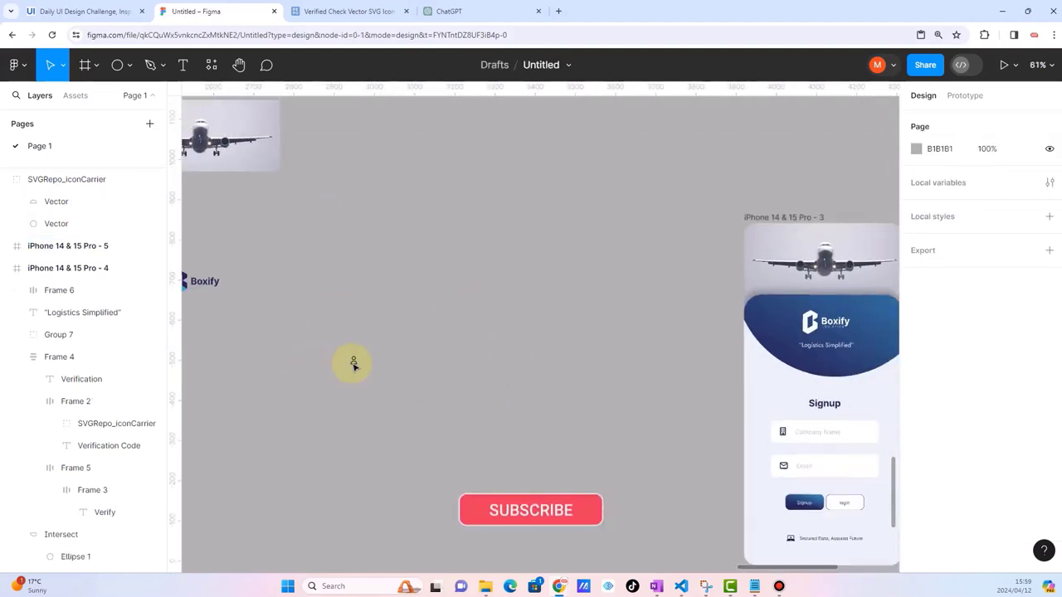
pyautogui.scroll(-1, 352, 365)
pyautogui.moveTo(353, 365)
pyautogui.mouseDown()
pyautogui.moveTo(756, 537)
pyautogui.moveTo(803, 545)
pyautogui.mouseUp()
pyautogui.hscroll(5, 713, 469)
pyautogui.hscroll(4, 580, 486)
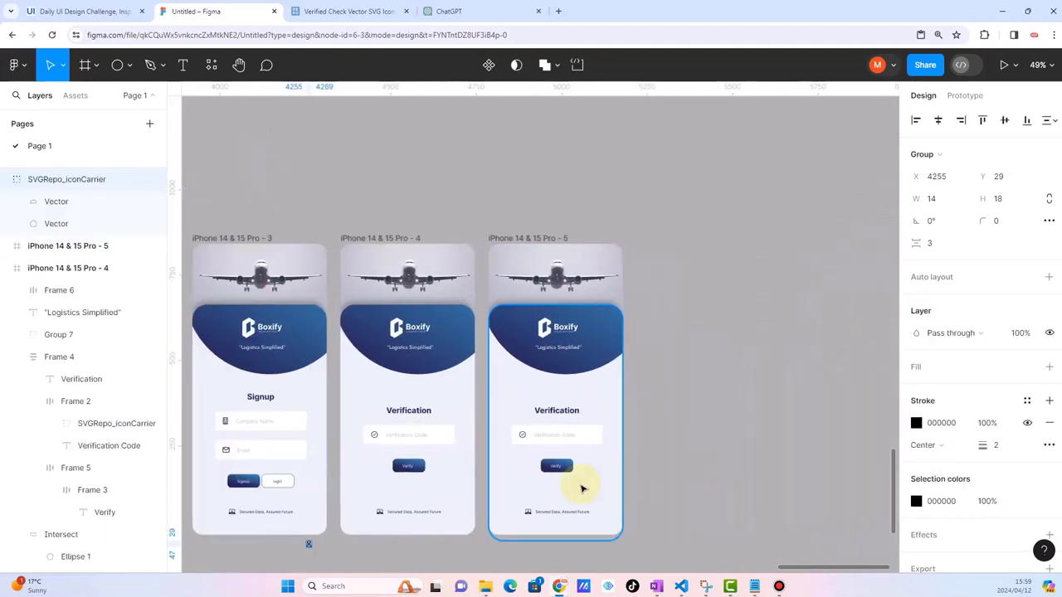
pyautogui.scroll(1, 580, 486)
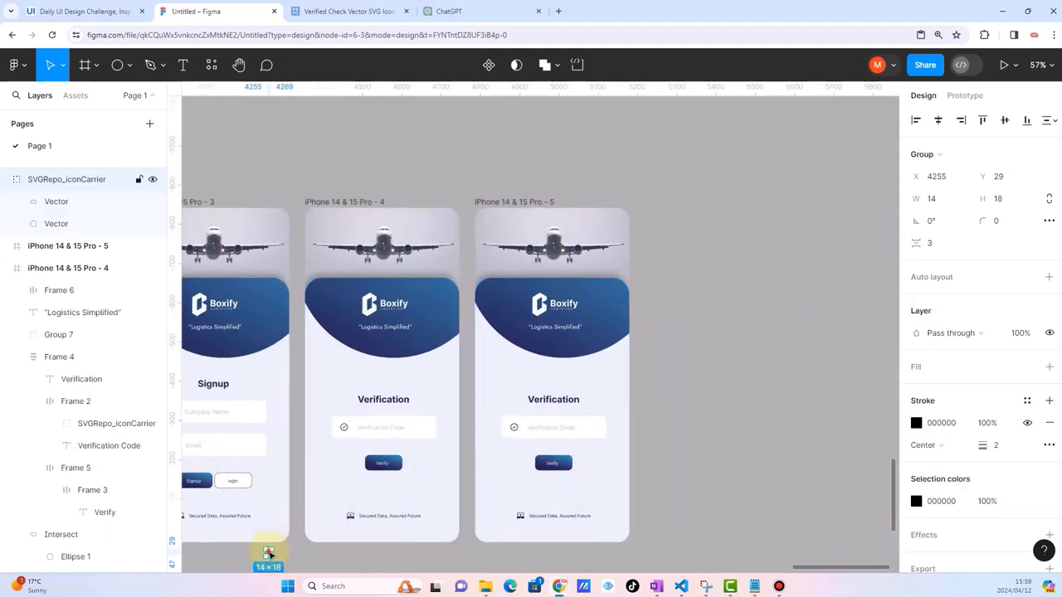
pyautogui.moveTo(268, 554); pyautogui.dragTo(661, 430)
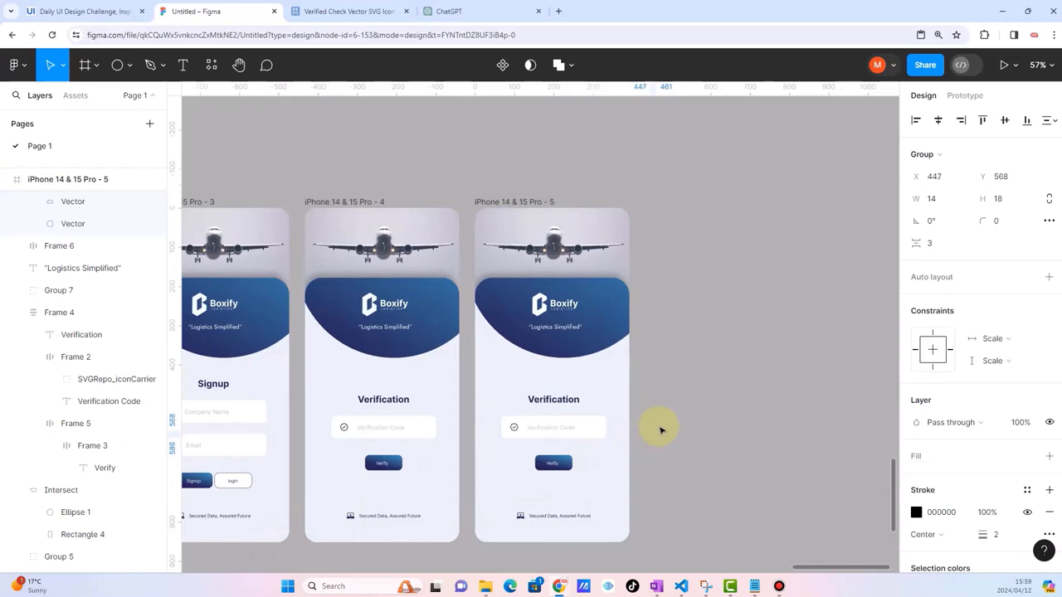
pyautogui.scroll(5, 622, 445)
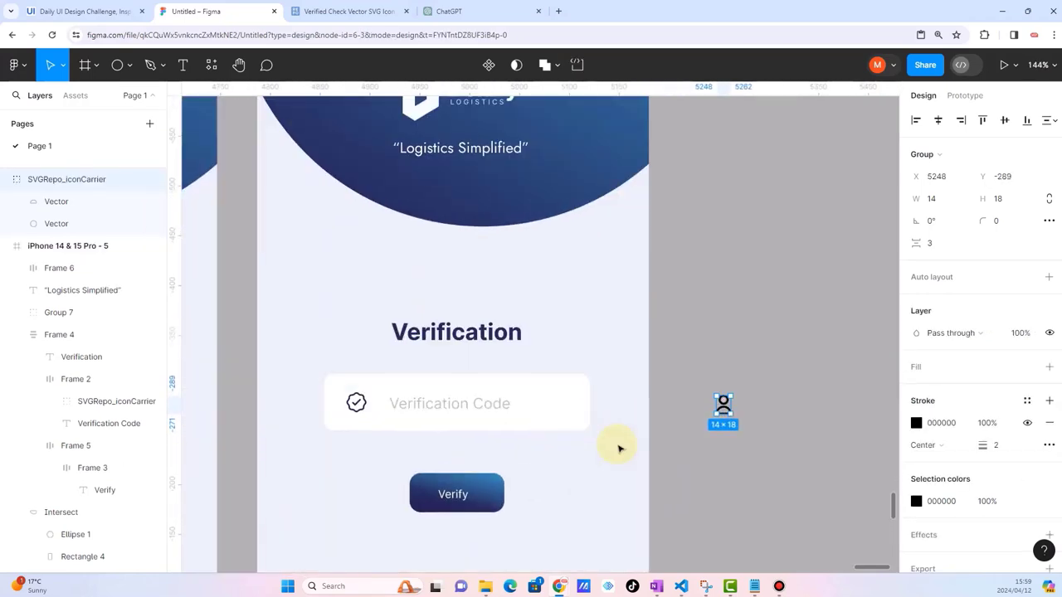
pyautogui.scroll(-3, 621, 445)
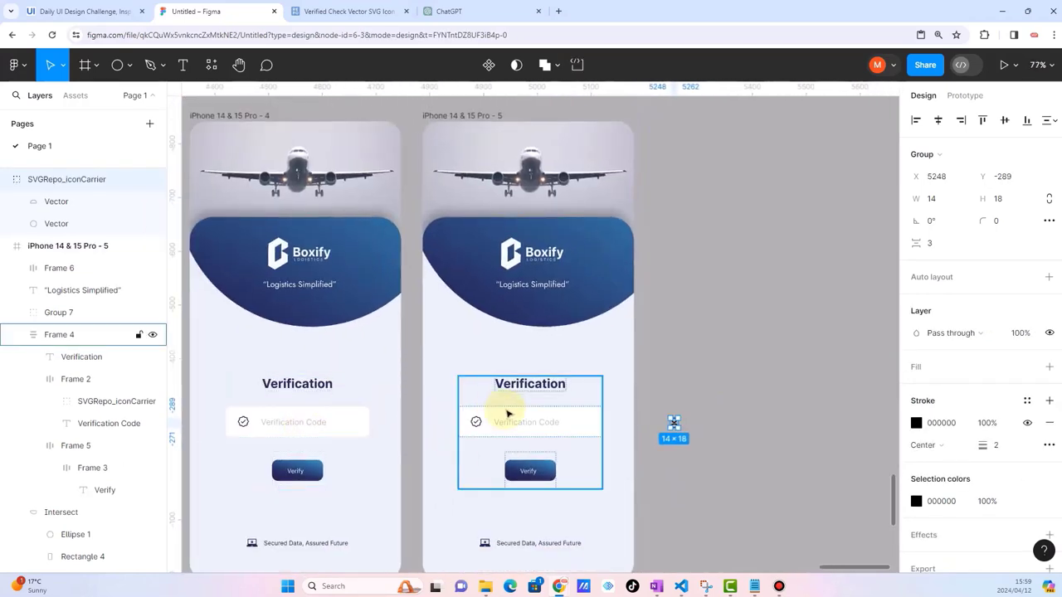
pyautogui.scroll(2, 506, 411)
pyautogui.scroll(2, 561, 441)
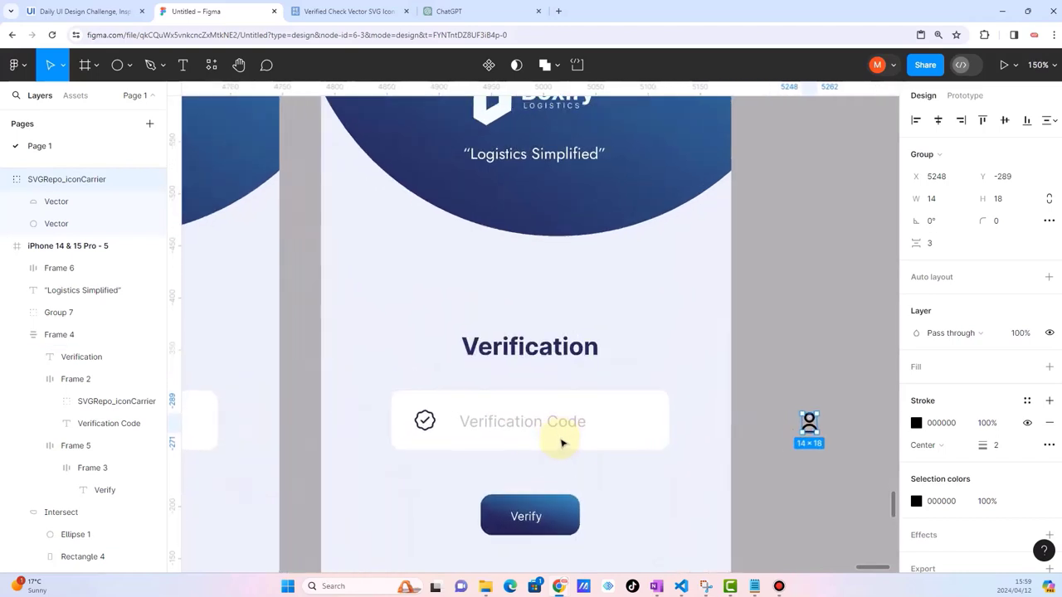
pyautogui.scroll(2, 751, 443)
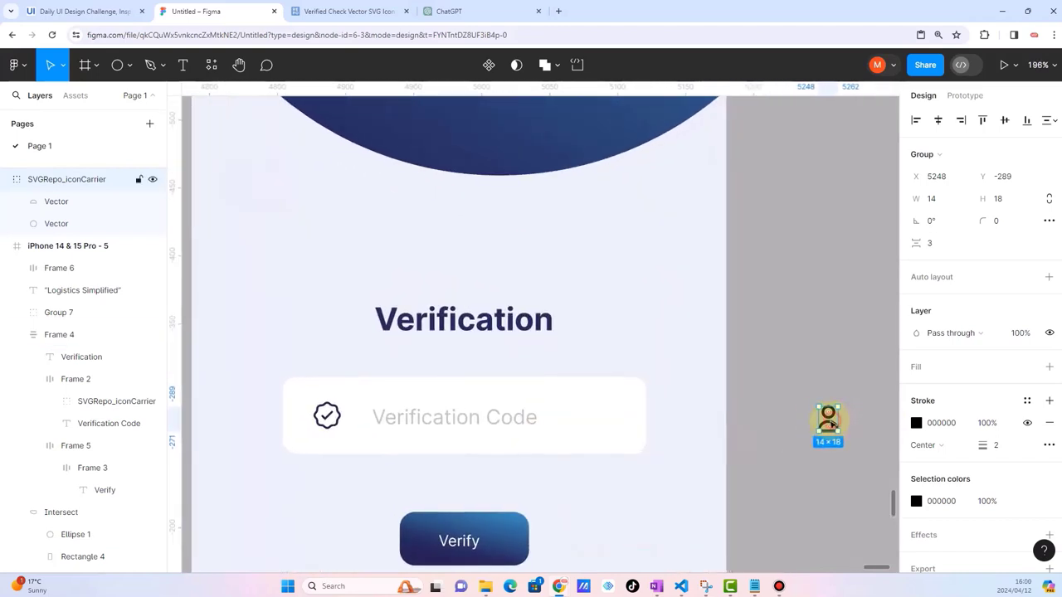
pyautogui.moveTo(828, 423); pyautogui.dragTo(807, 423)
# Step: Match the person icon's stroke colour to the check icon's navy
pyautogui.click(916, 423)
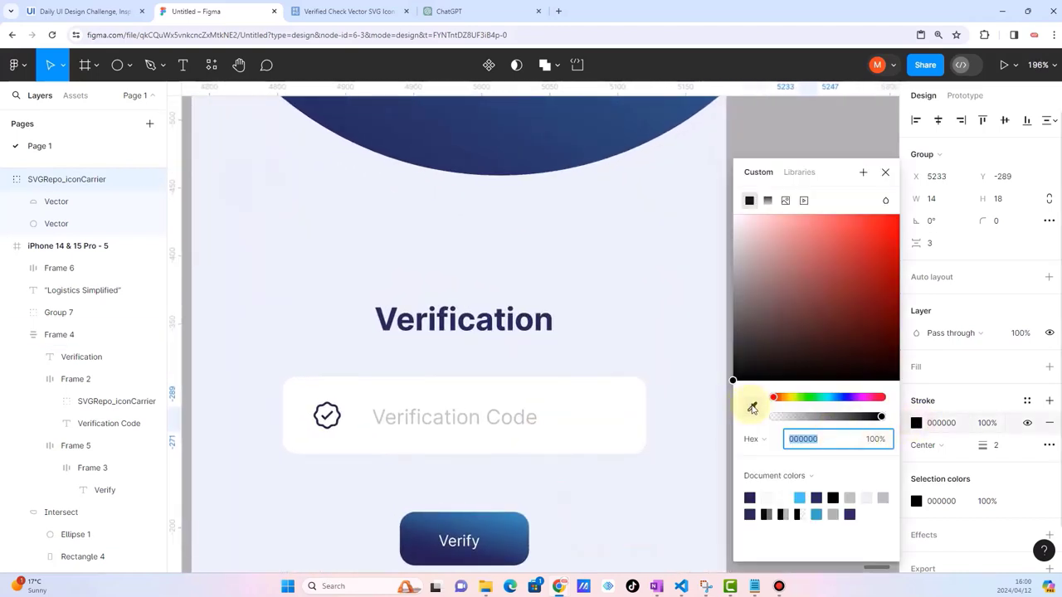
pyautogui.click(753, 407)
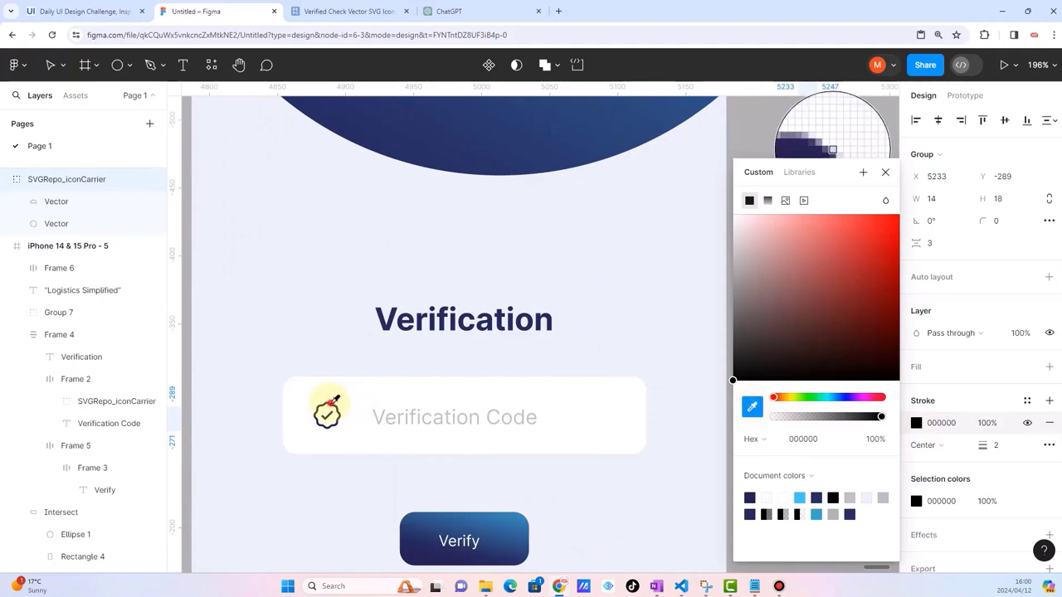
pyautogui.click(326, 405)
pyautogui.keyDown('ctrl'); pyautogui.scroll(-3, 477, 448); pyautogui.keyUp('ctrl')
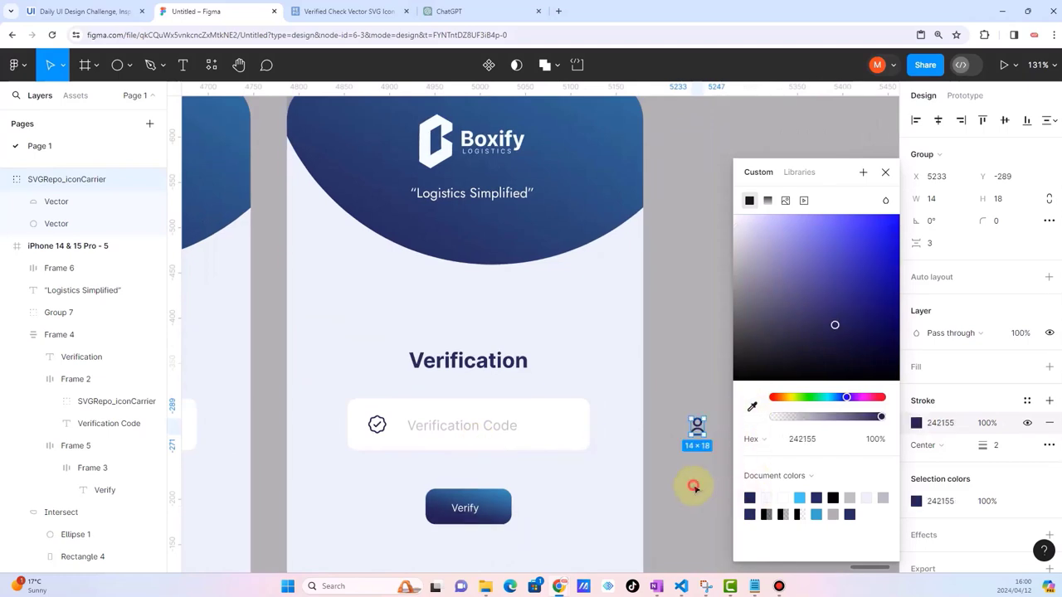
pyautogui.click(659, 451)
pyautogui.keyDown('ctrl'); pyautogui.scroll(2, 663, 440); pyautogui.keyUp('ctrl')
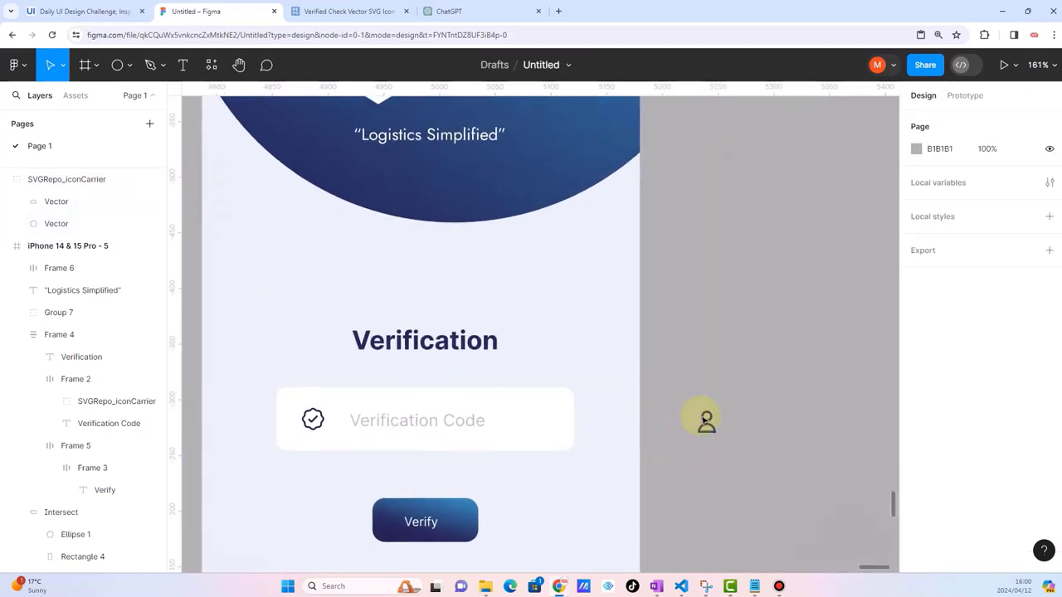
# Step: Place the person icon in the Verification Code field and delete the checkmark
pyautogui.moveTo(703, 422); pyautogui.dragTo(317, 420)
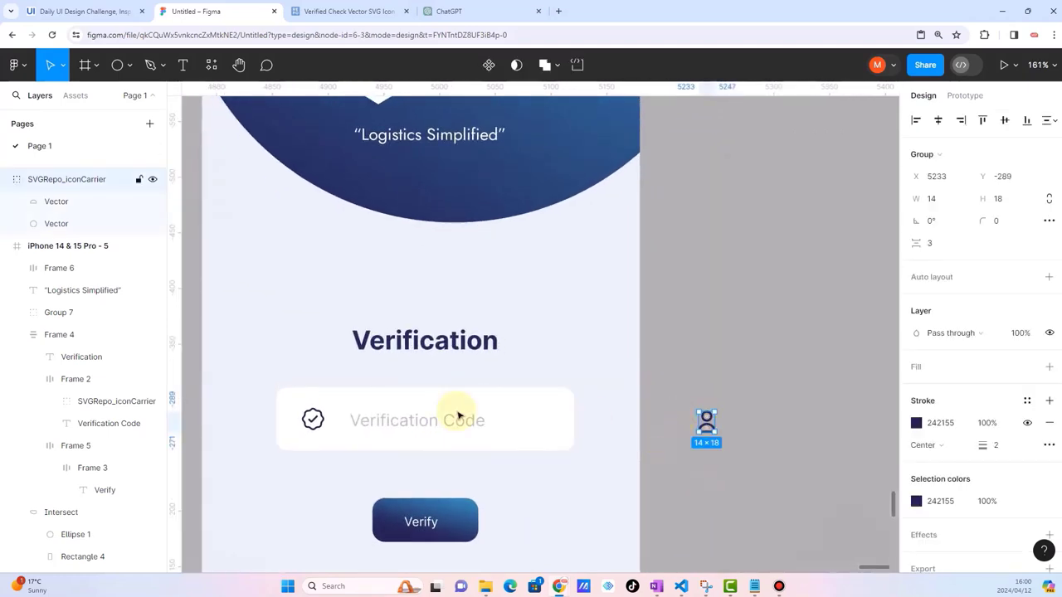
pyautogui.click(318, 420)
pyautogui.press('Delete')
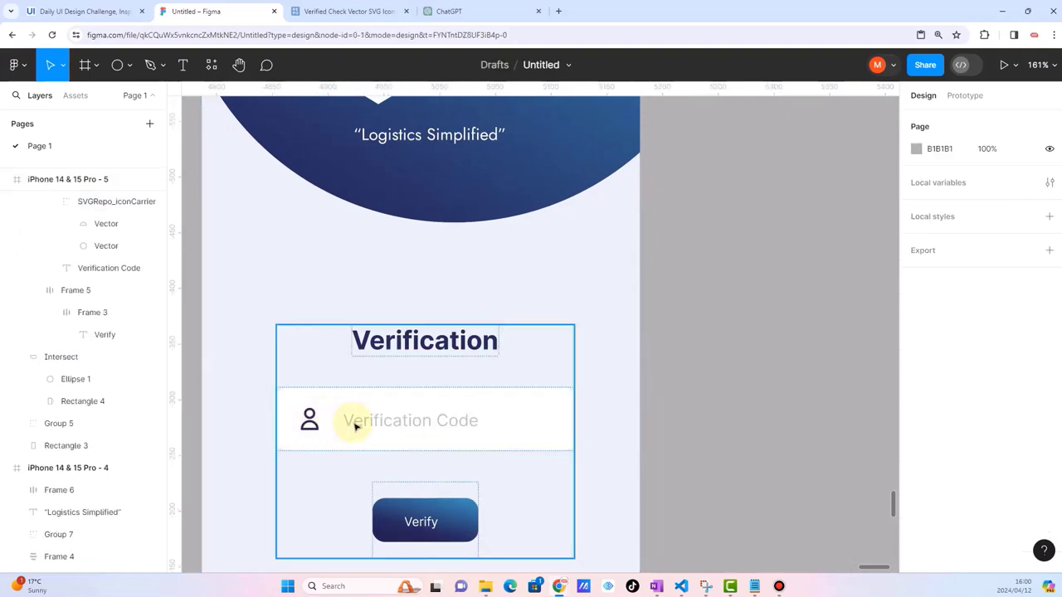
pyautogui.click(352, 422)
# Step: Retype the placeholder as 'Your name', then duplicate the whole input field
pyautogui.doubleClick(352, 423)
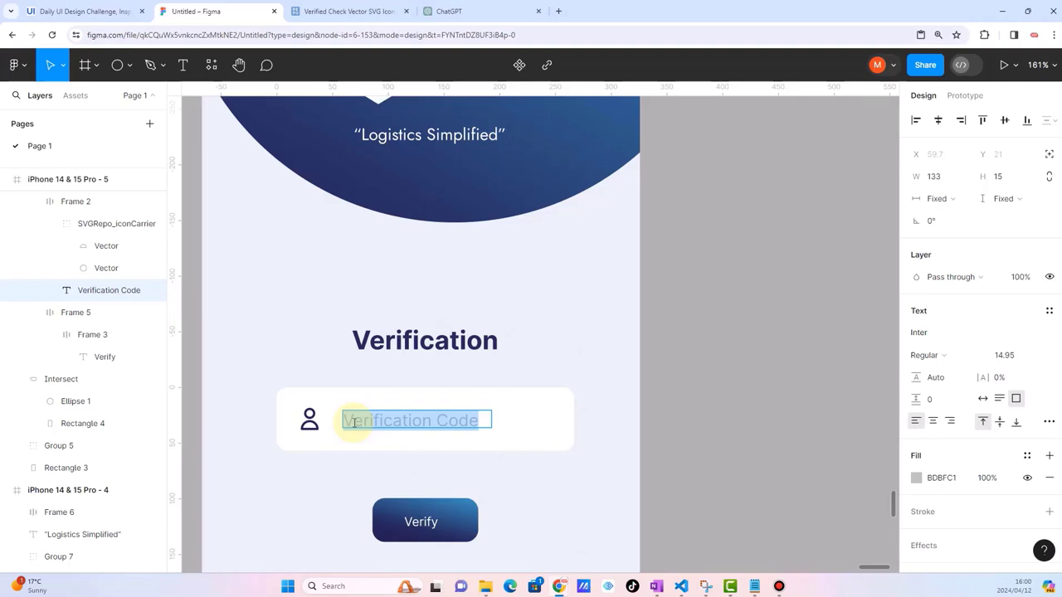
pyautogui.write('Us')
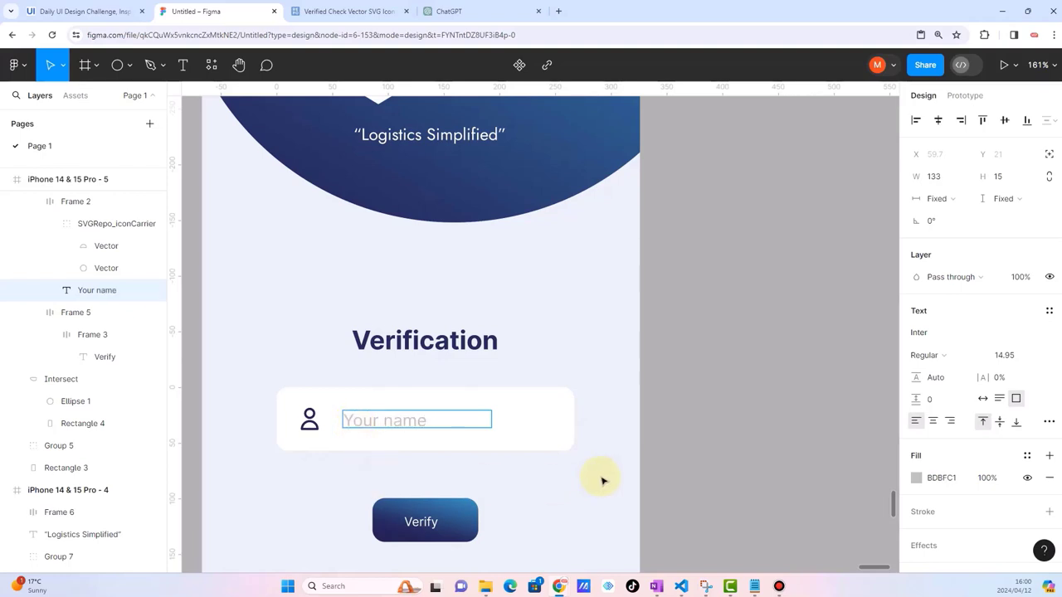
pyautogui.click(822, 456)
pyautogui.scroll(-5, 592, 418)
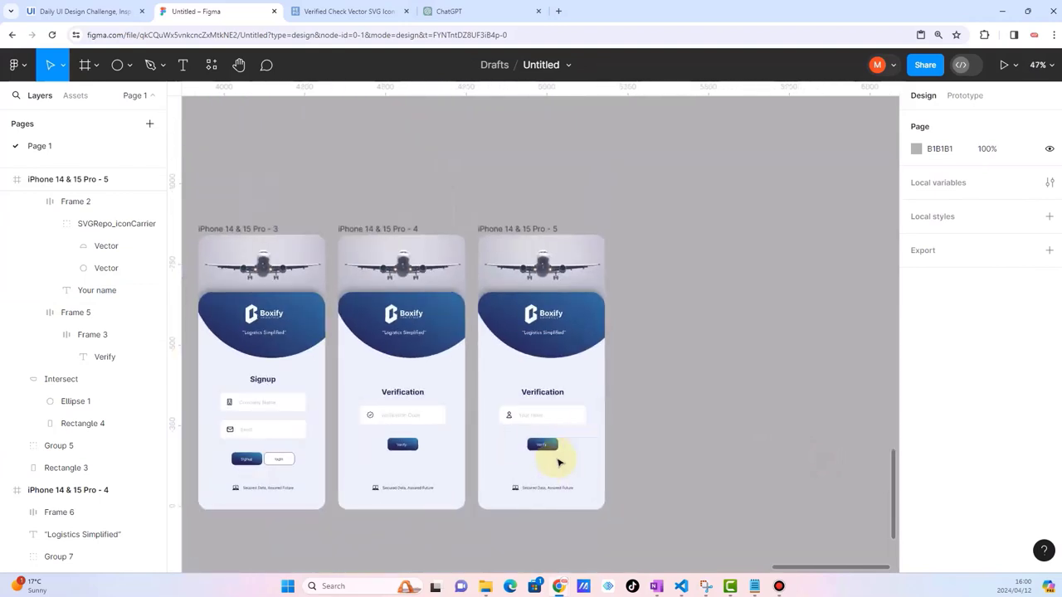
pyautogui.scroll(3, 550, 471)
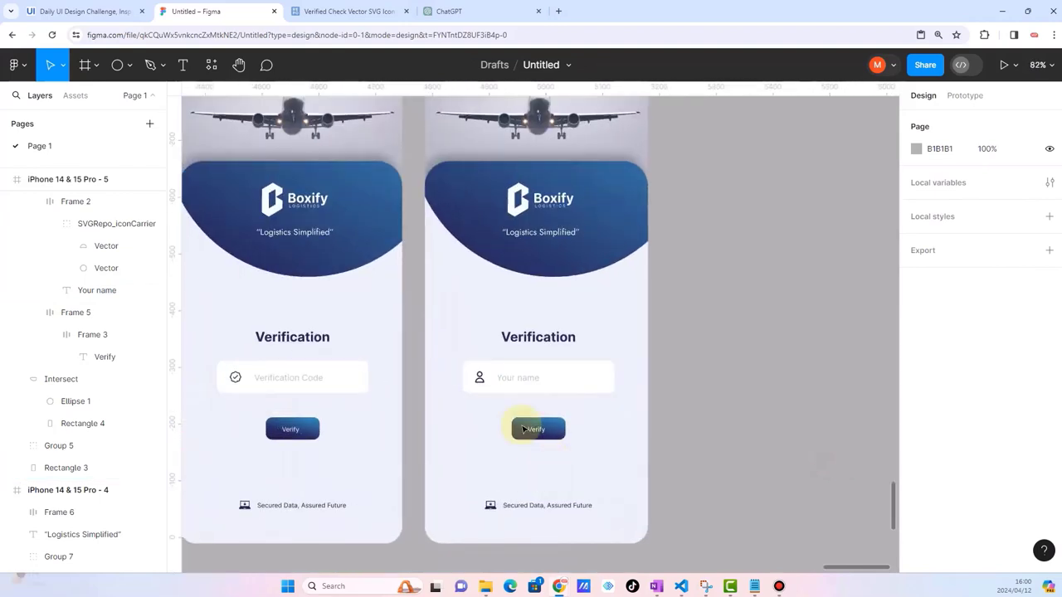
pyautogui.click(502, 377)
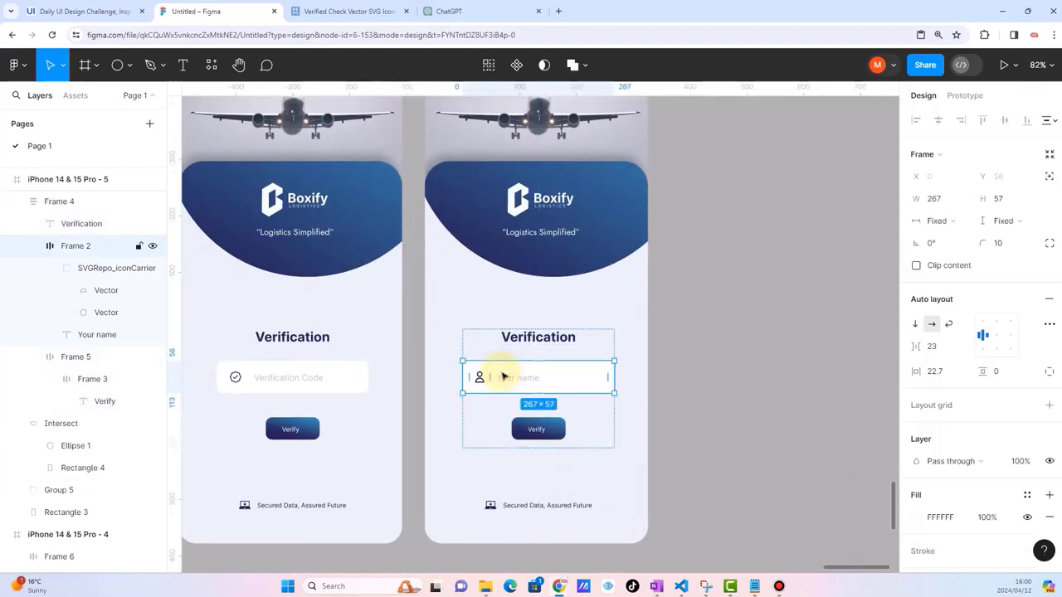
pyautogui.hotkey('ctrl', 'd')
# Step: Search SVG Repo for 'mobile' and copy a phone icon's SVG code
pyautogui.click(340, 12)
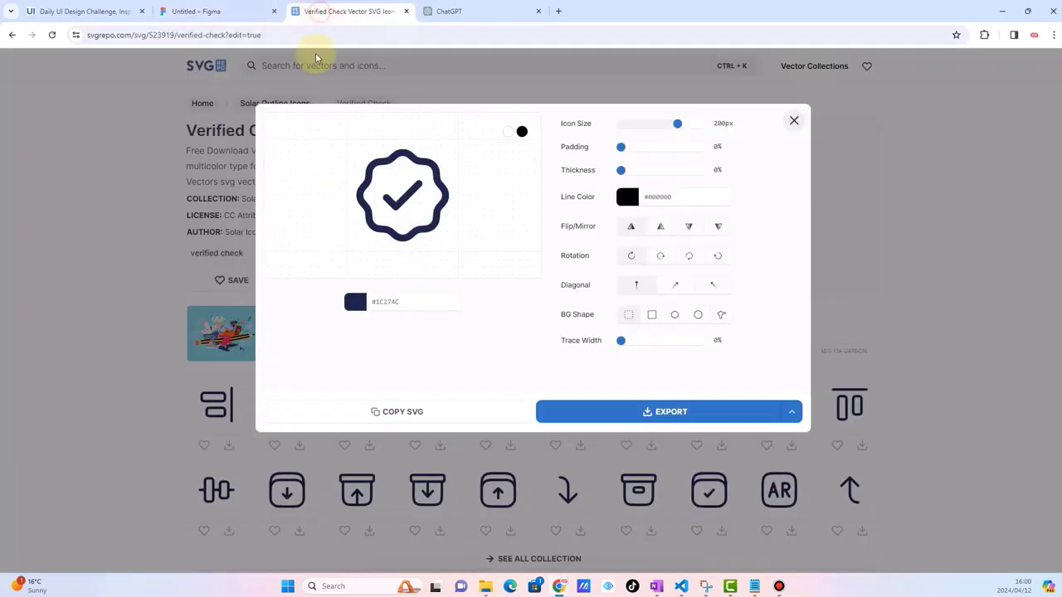
pyautogui.click(794, 121)
pyautogui.click(438, 58)
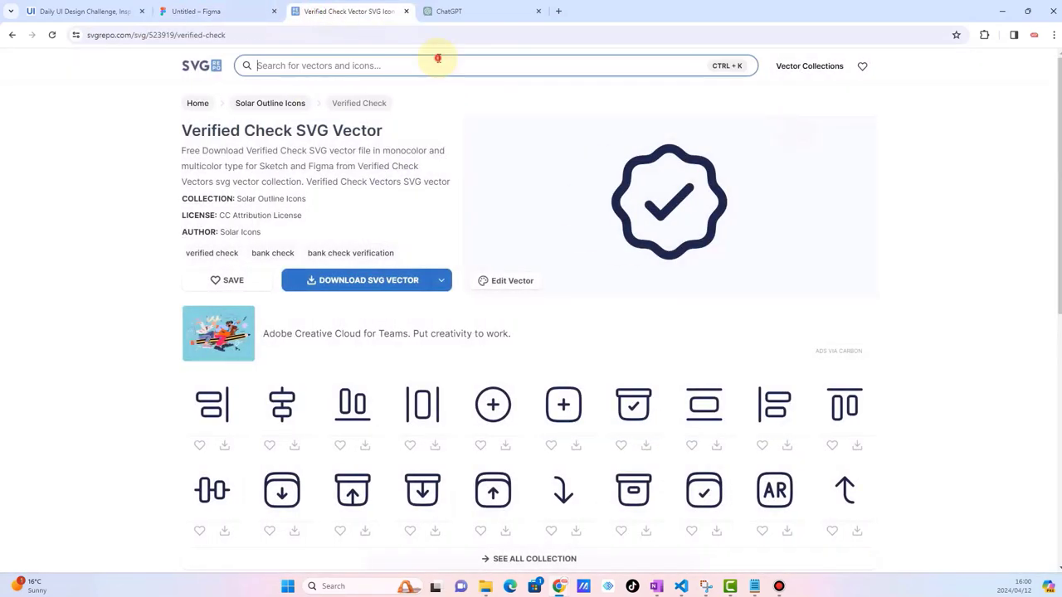
pyautogui.write('mobile')
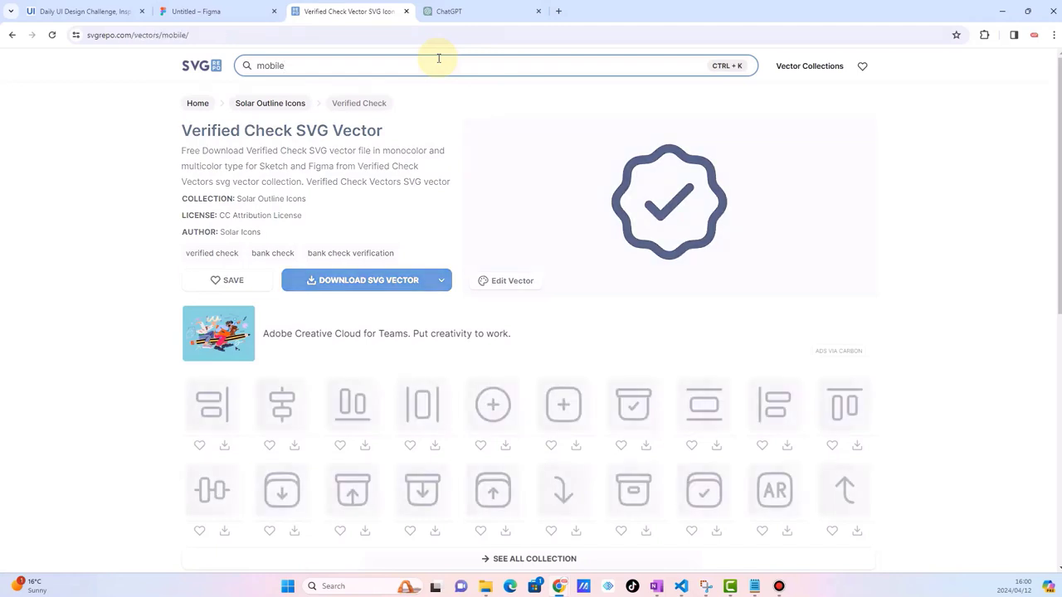
pyautogui.press('Return')
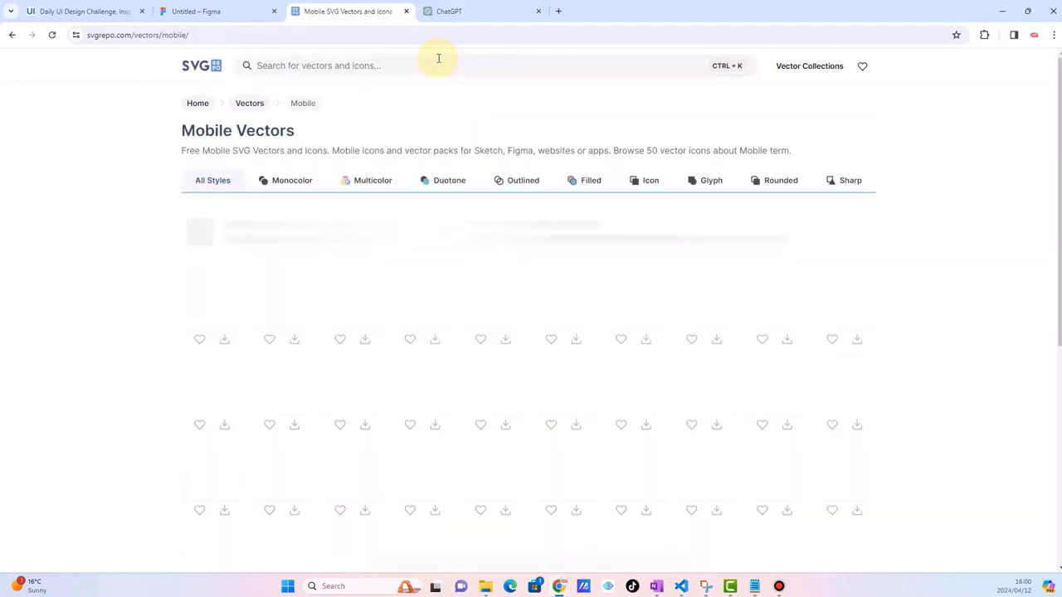
pyautogui.scroll(-1, 462, 287)
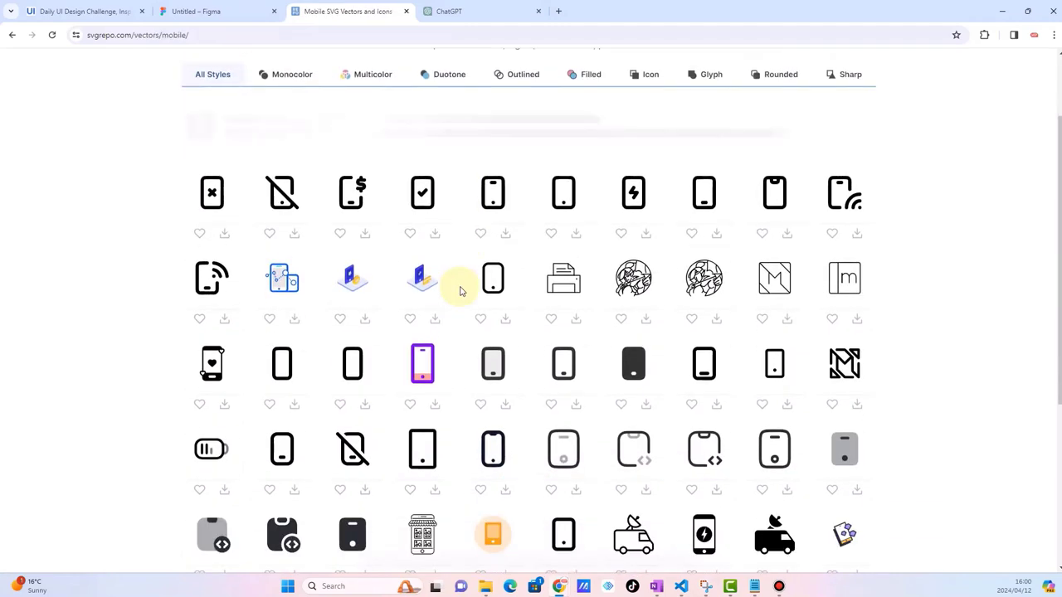
pyautogui.click(491, 447)
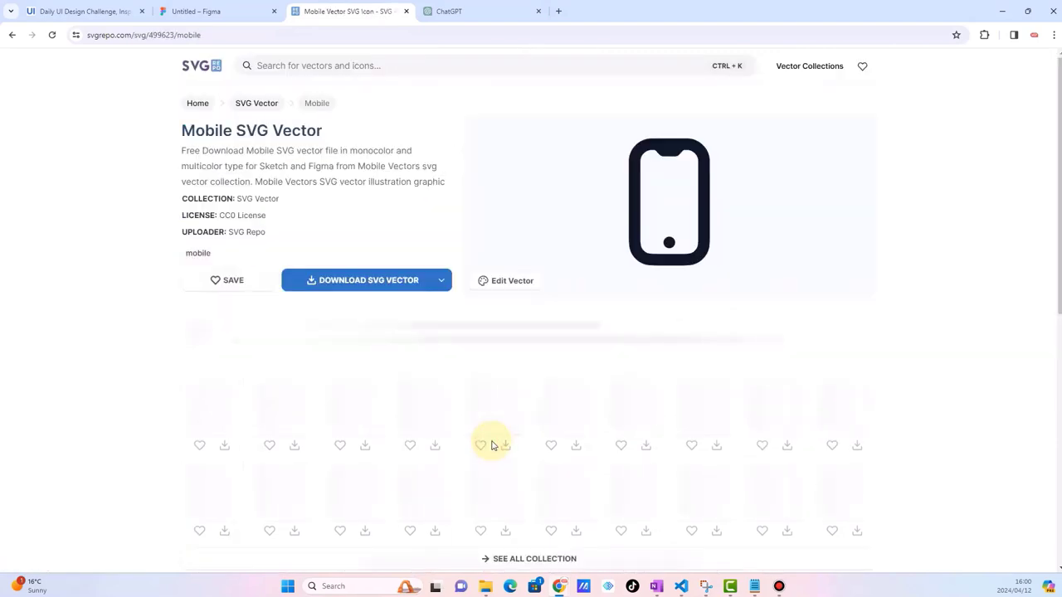
pyautogui.click(500, 280)
pyautogui.click(401, 413)
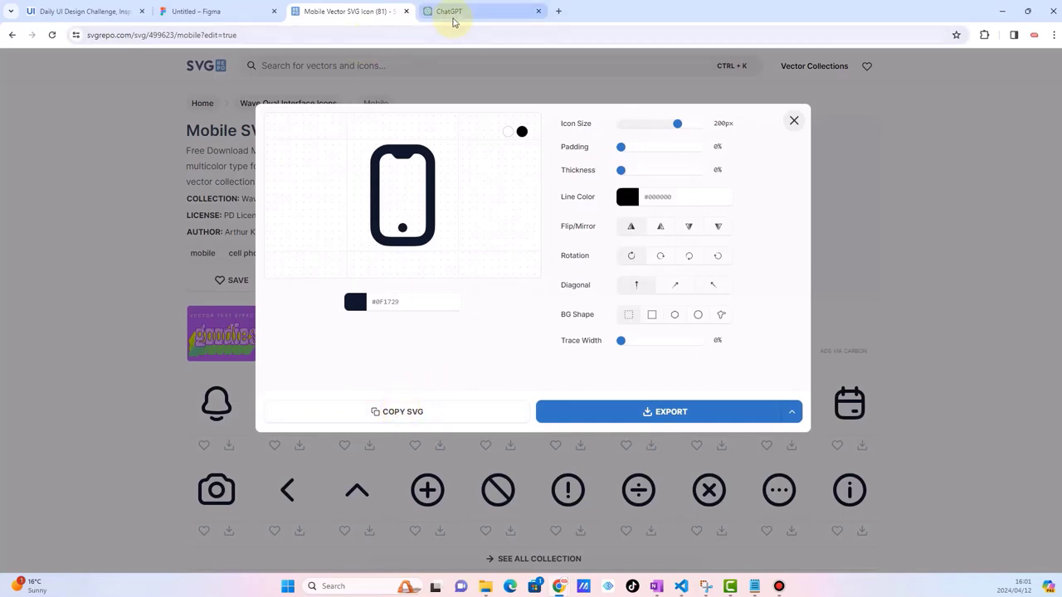
pyautogui.click(457, 11)
# Step: Paste the phone icon SVG into Figma and delete its empty 24x24 wrapper frame
pyautogui.click(226, 12)
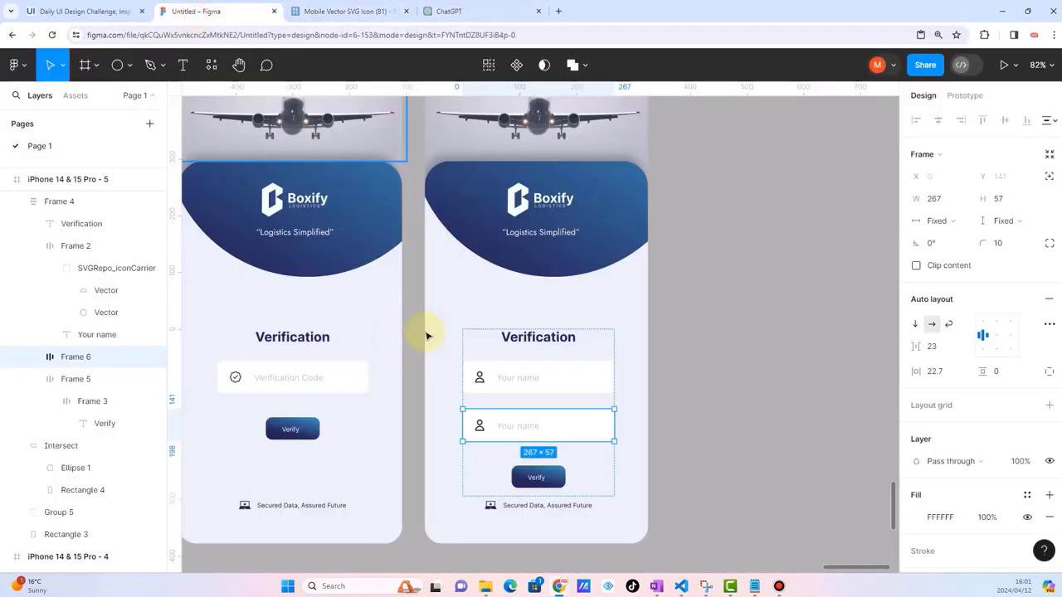
pyautogui.click(696, 359)
pyautogui.hotkey('ctrl', 'v')
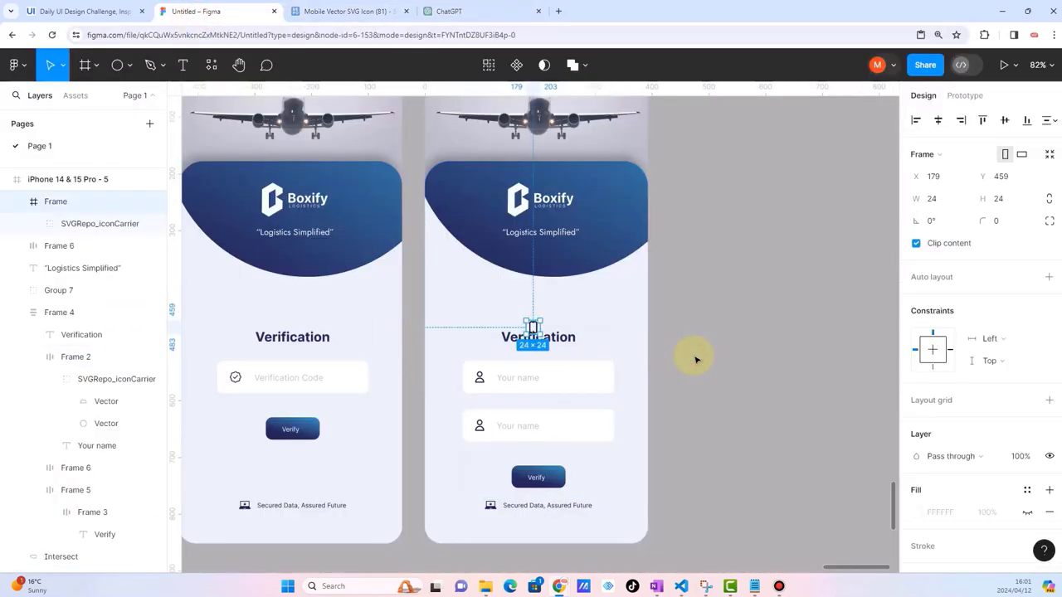
pyautogui.scroll(5, 592, 415)
pyautogui.scroll(5, 485, 207)
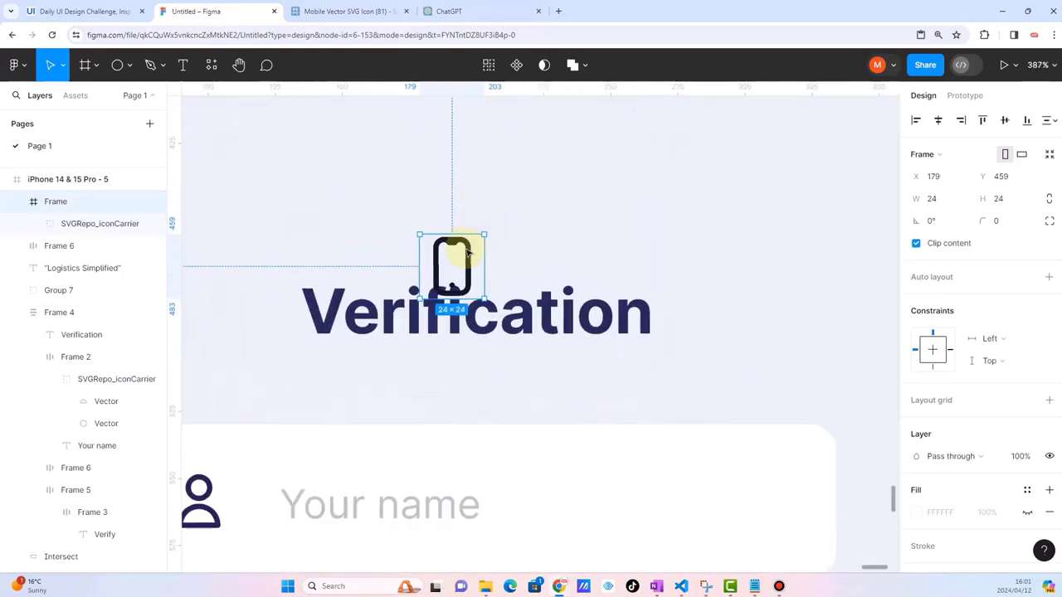
pyautogui.doubleClick(461, 249)
pyautogui.hotkey('ctrl', 'x')
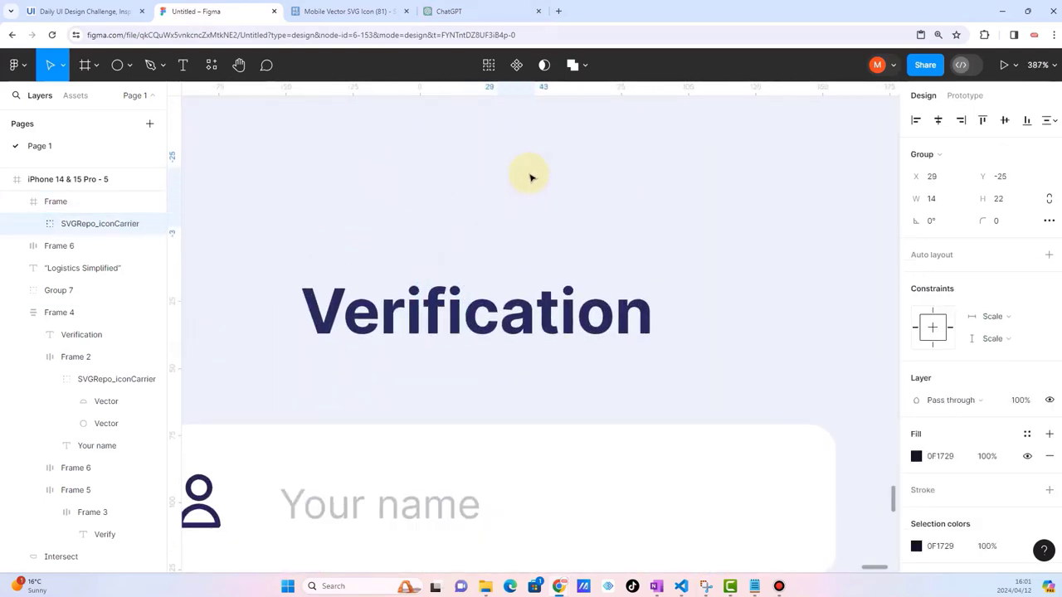
pyautogui.hotkey('ctrl', 'v')
pyautogui.press('Delete')
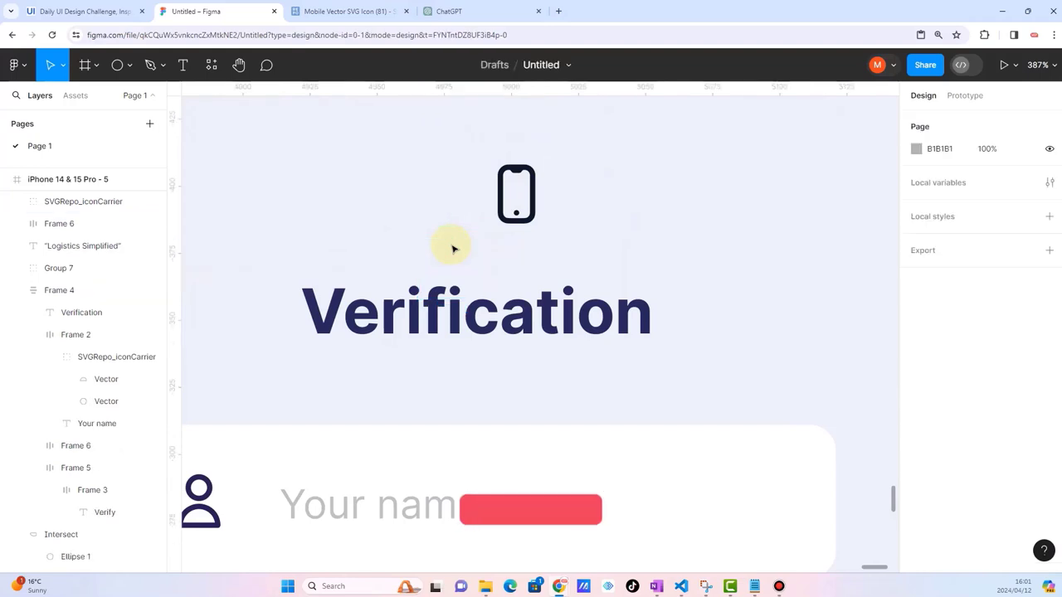
# Step: Recolour the phone icon 242155 and swap it for the second field's person icon
pyautogui.scroll(-5, 454, 249)
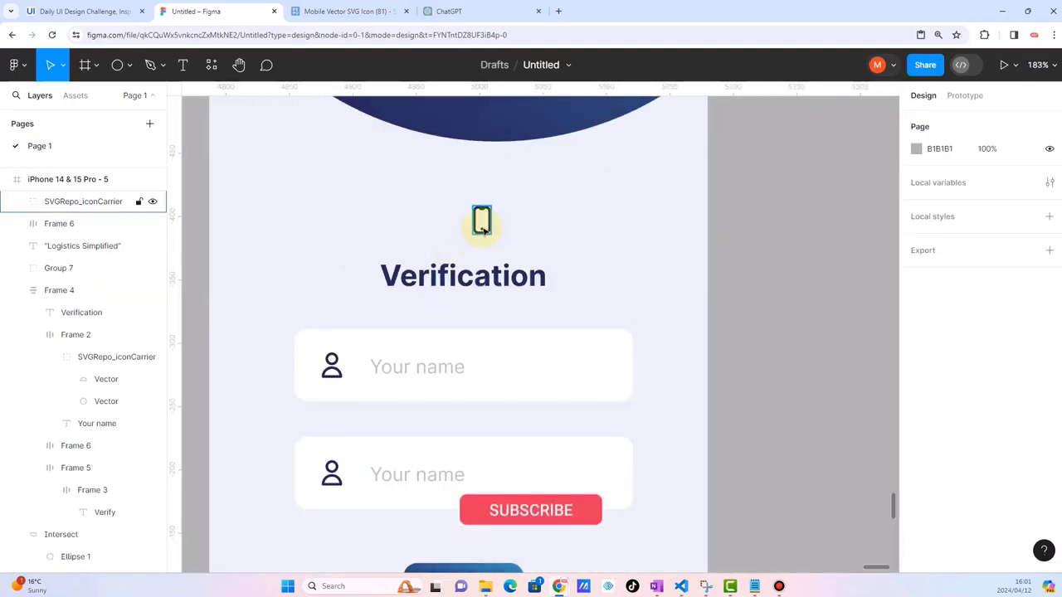
pyautogui.click(482, 223)
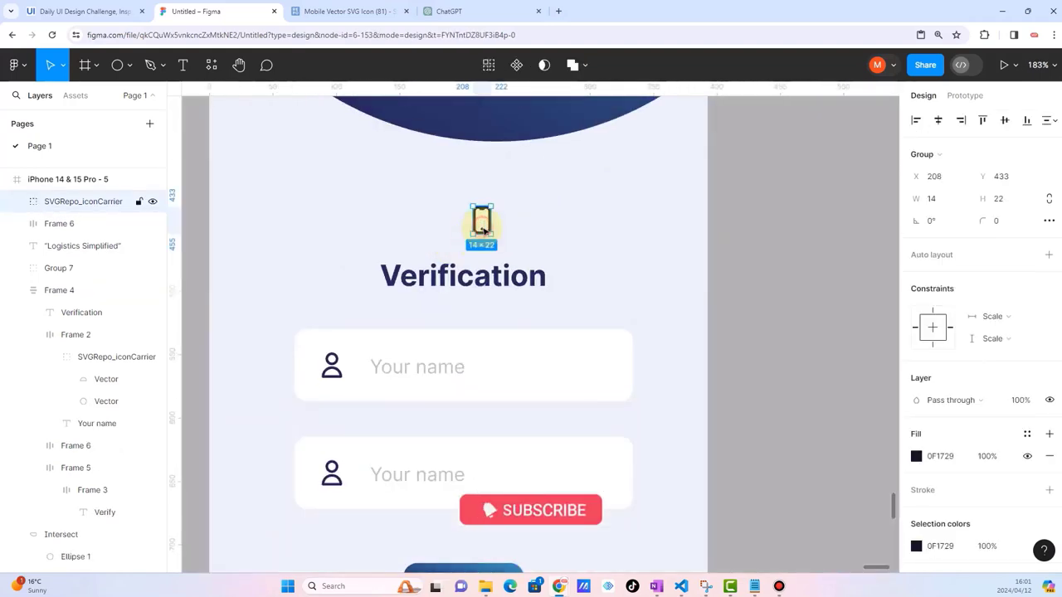
pyautogui.click(916, 455)
pyautogui.click(749, 498)
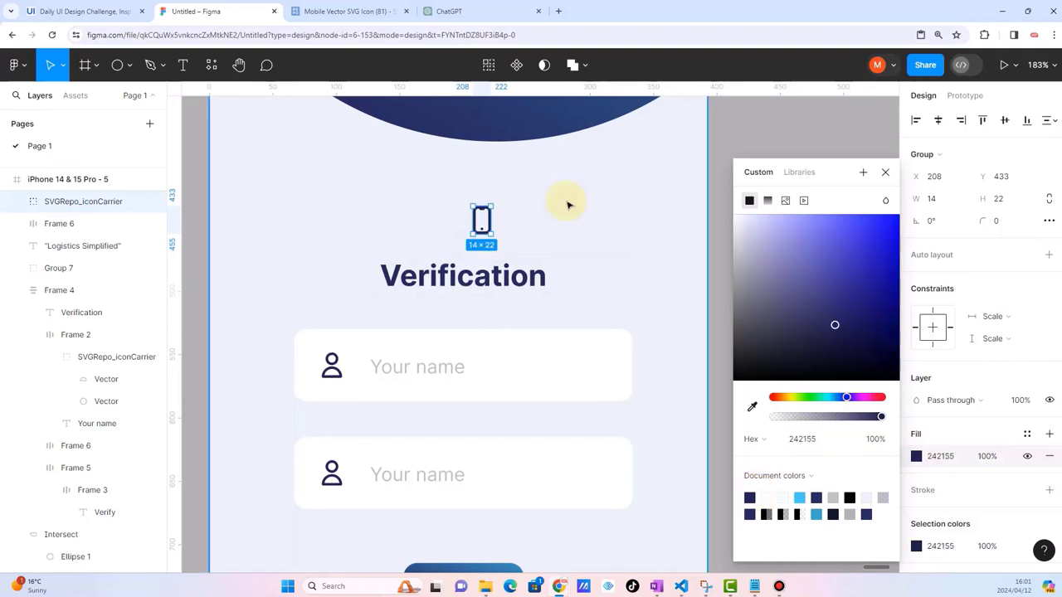
pyautogui.moveTo(481, 222); pyautogui.dragTo(355, 473)
pyautogui.click(331, 473)
pyautogui.press('Delete')
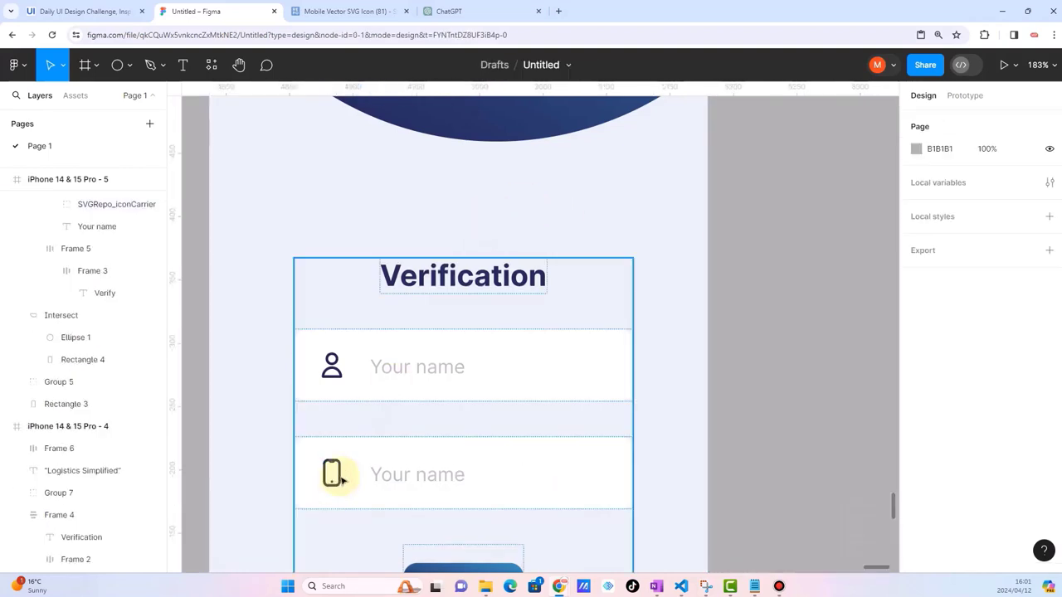
# Step: Change the phone-icon field's placeholder from 'Your name' to 'Mobile Number'
pyautogui.click(423, 478)
pyautogui.doubleClick(423, 479)
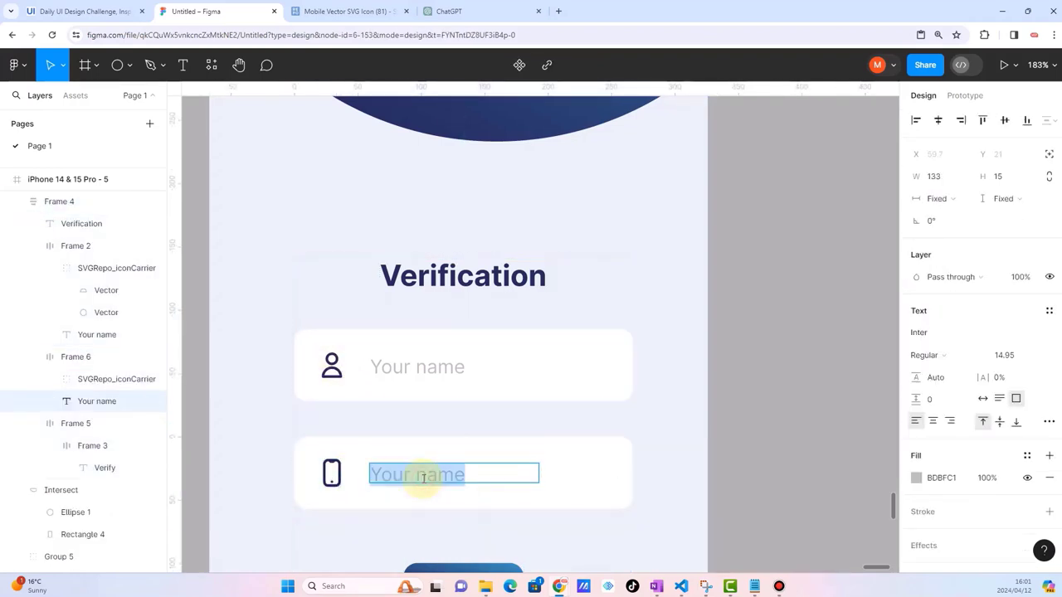
pyautogui.write('Mobile Number')
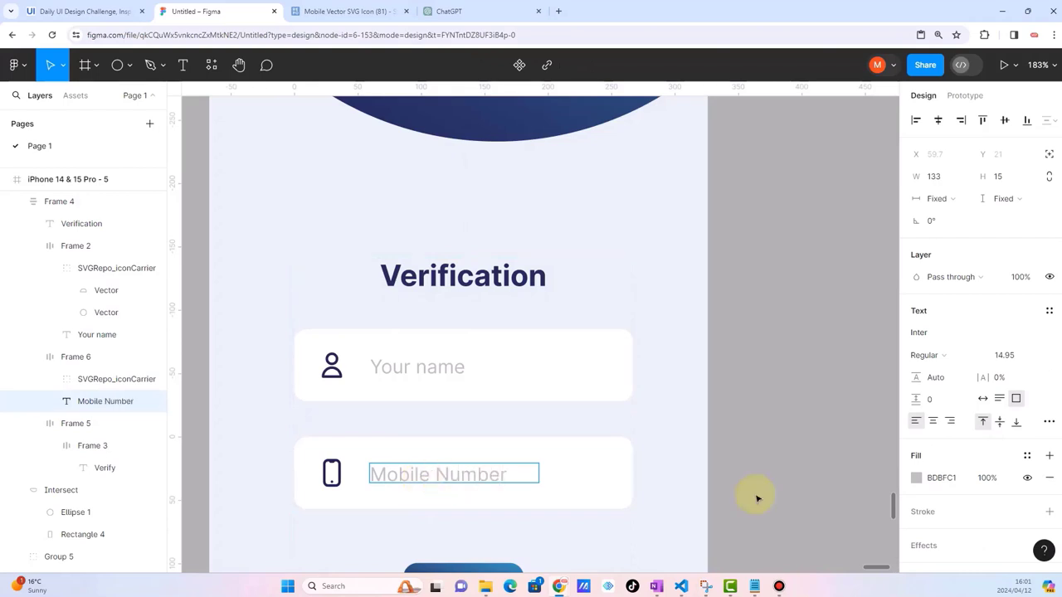
pyautogui.press('Escape')
pyautogui.click(798, 483)
pyautogui.scroll(-5, 557, 445)
pyautogui.click(746, 420)
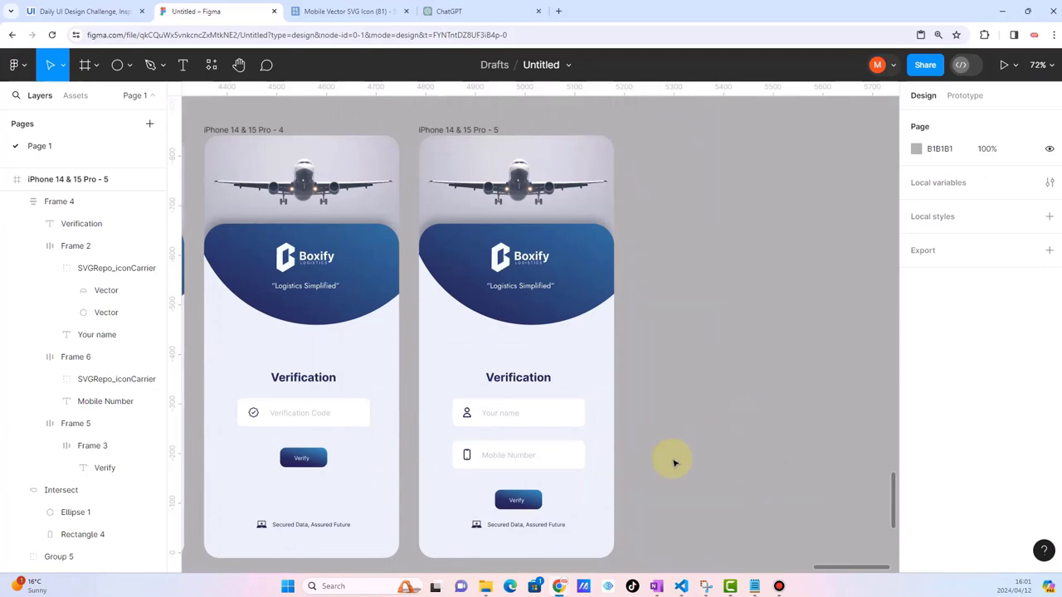
pyautogui.scroll(3, 614, 489)
pyautogui.scroll(3, 582, 504)
# Step: Change the third screen's Verify button label to 'Get Started'
pyautogui.click(429, 498)
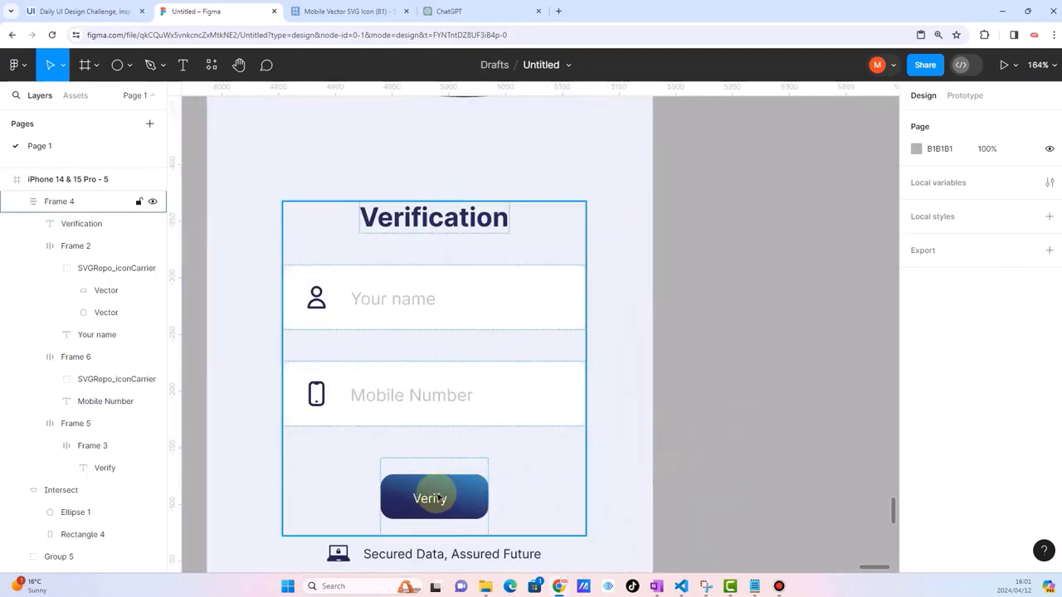
pyautogui.doubleClick(429, 498)
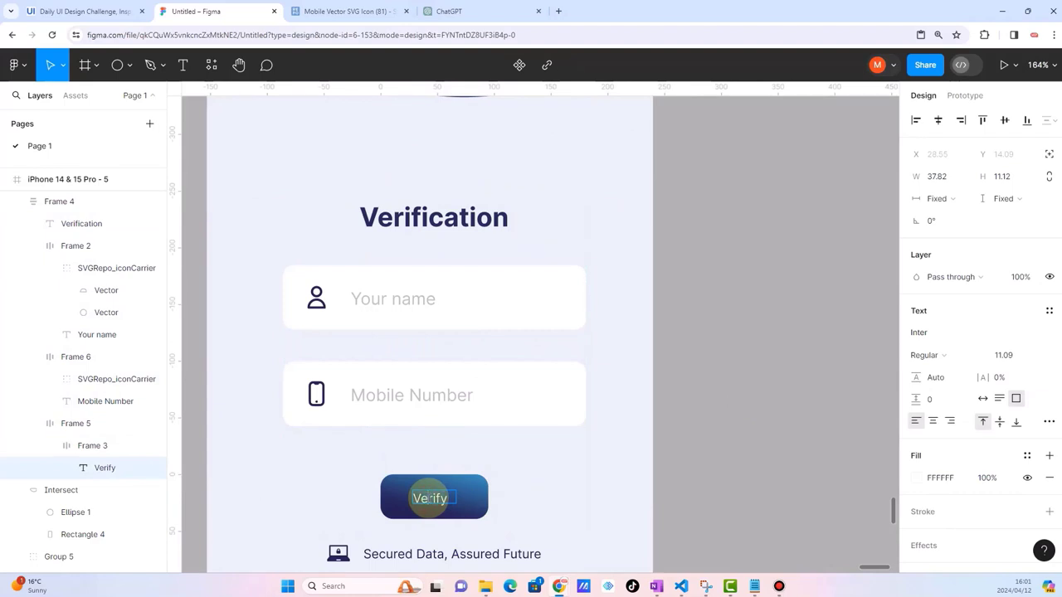
pyautogui.write('Get Started')
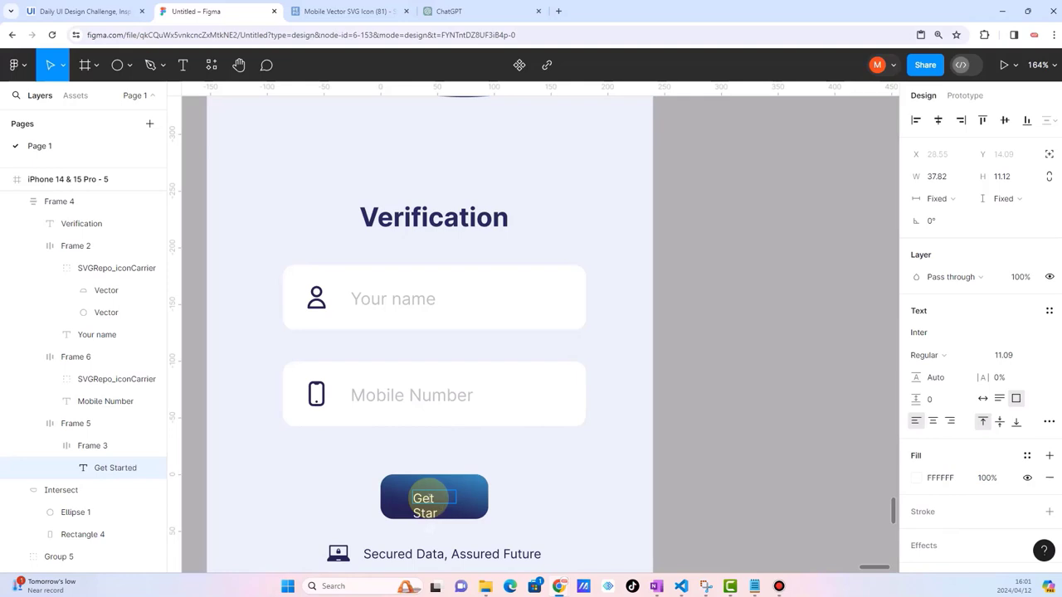
pyautogui.press('Escape')
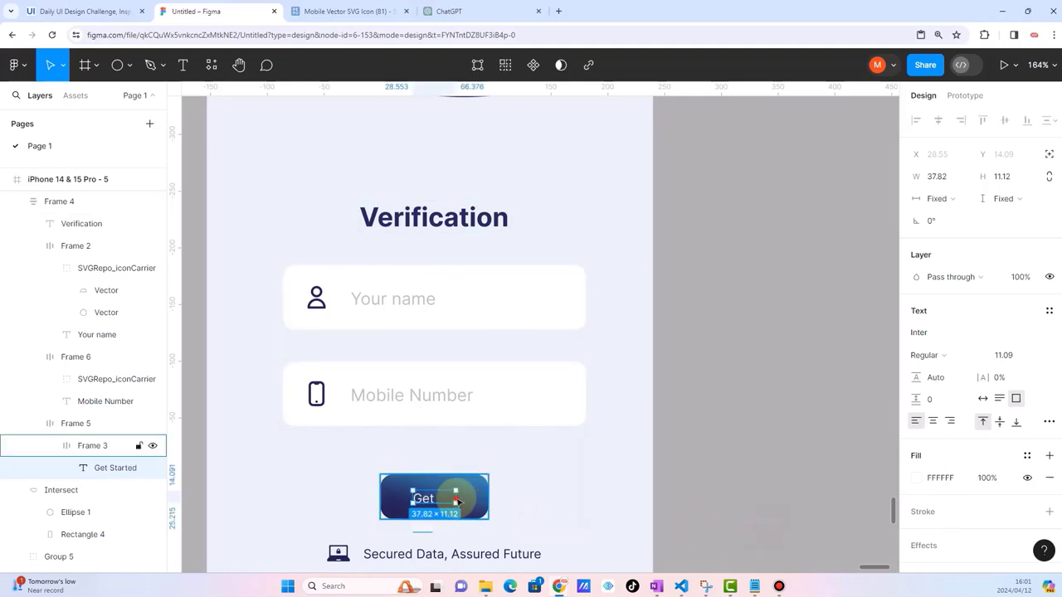
# Step: Make the Get Started label bold and widen its text box so it fits on one line
pyautogui.press('Escape')
pyautogui.scroll(5, 455, 502)
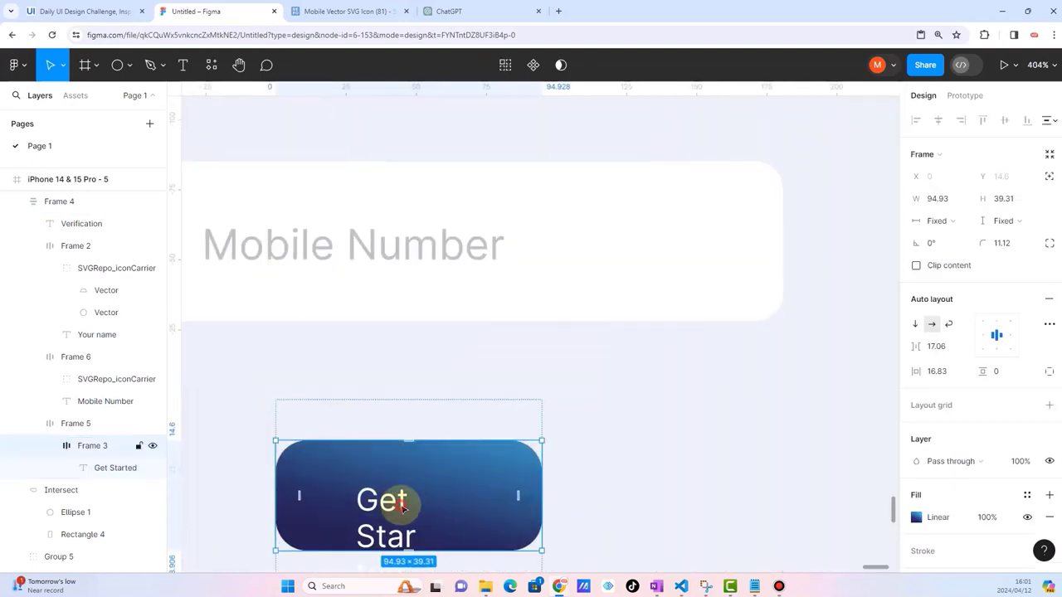
pyautogui.click(403, 503)
pyautogui.moveTo(458, 502); pyautogui.dragTo(530, 503)
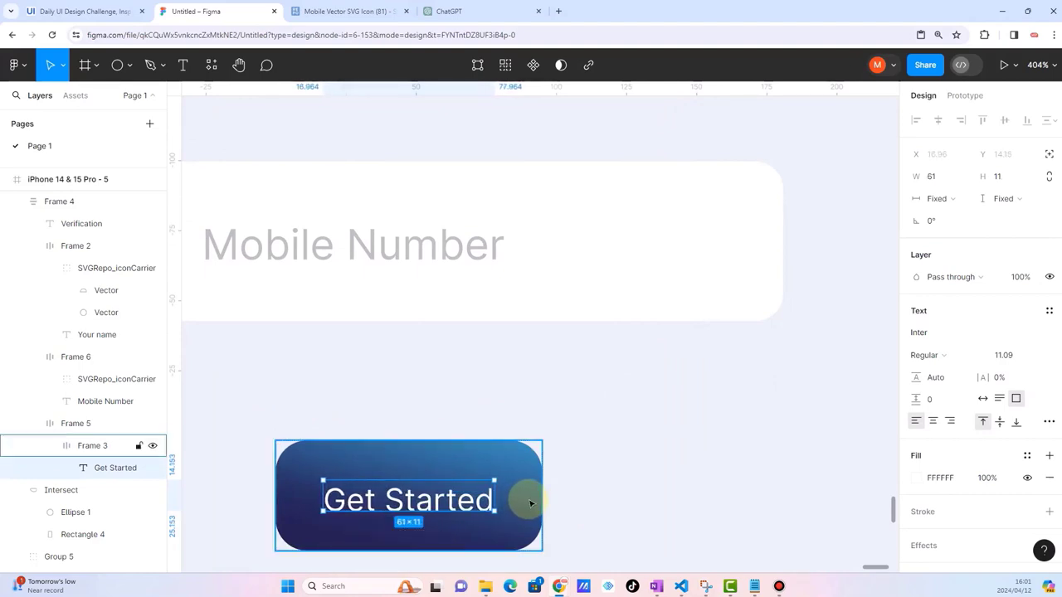
pyautogui.hotkey('ctrl', 'b')
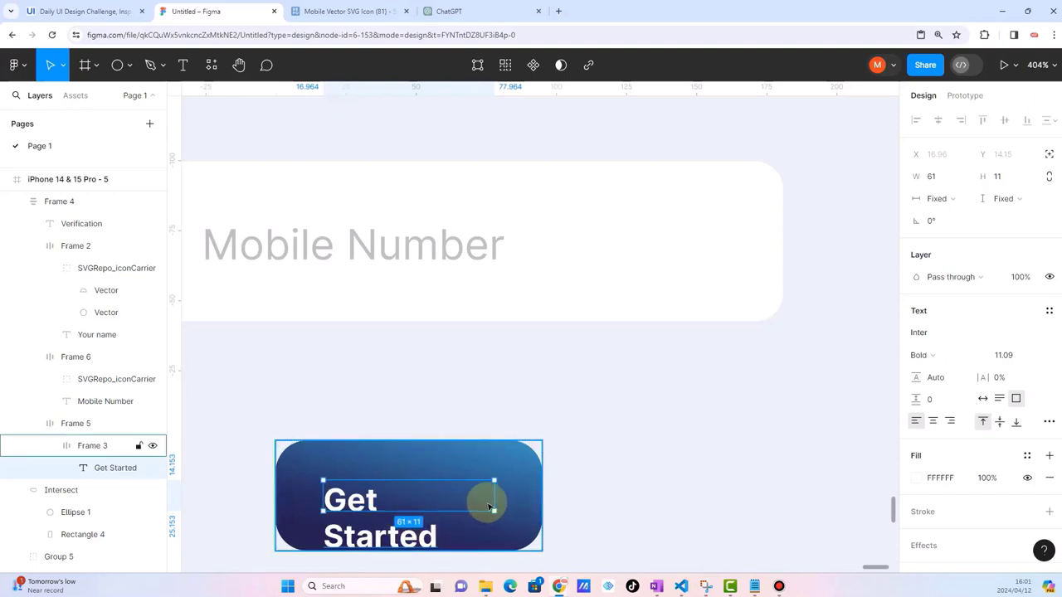
pyautogui.moveTo(496, 499); pyautogui.dragTo(519, 498)
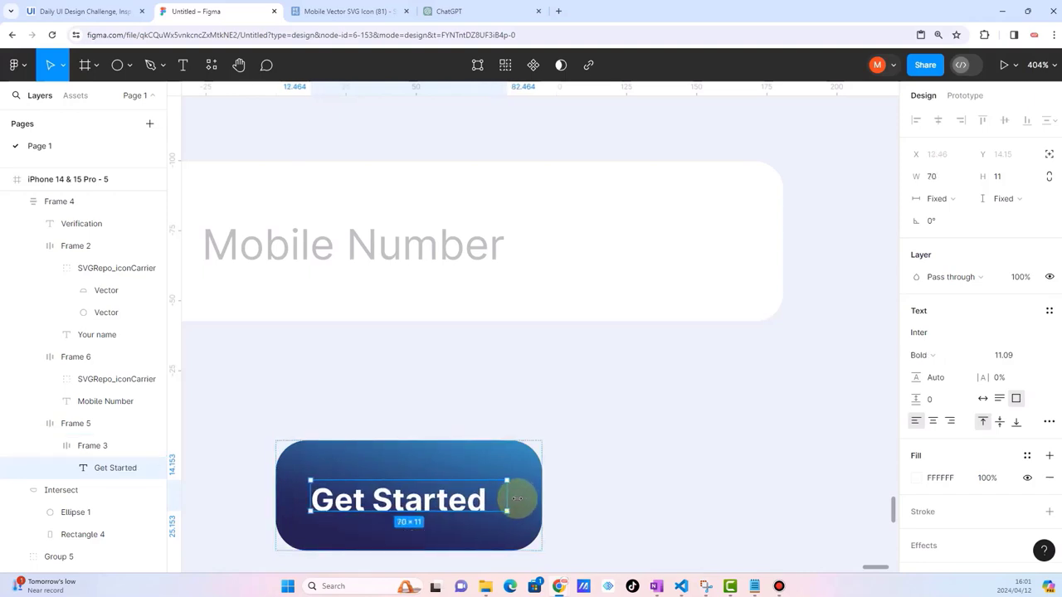
pyautogui.press('Escape')
pyautogui.press('Escape')
pyautogui.press('Escape')
pyautogui.scroll(-5, 530, 483)
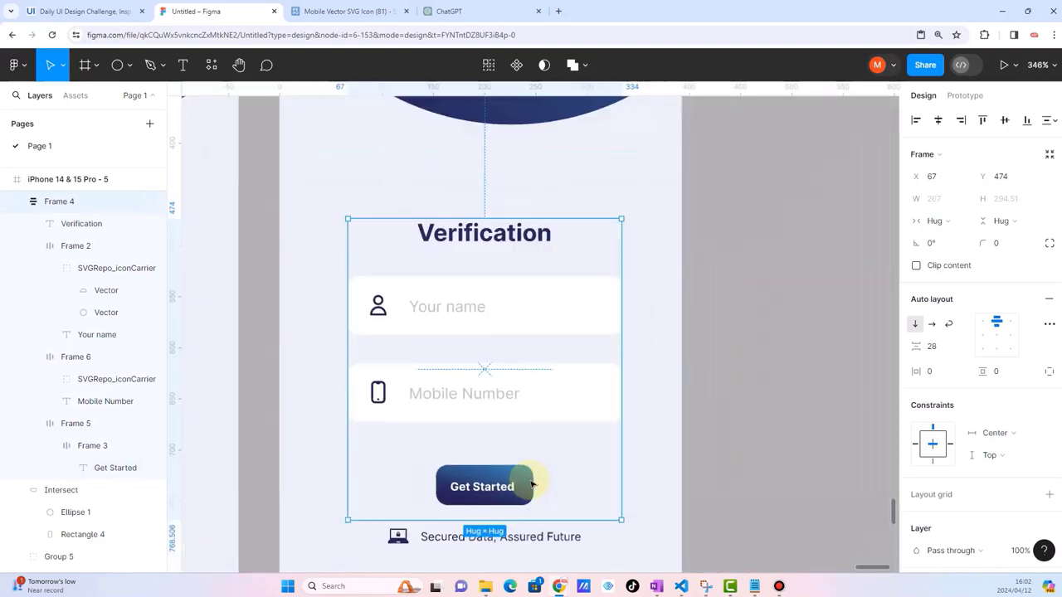
pyautogui.scroll(-5, 531, 484)
pyautogui.click(730, 478)
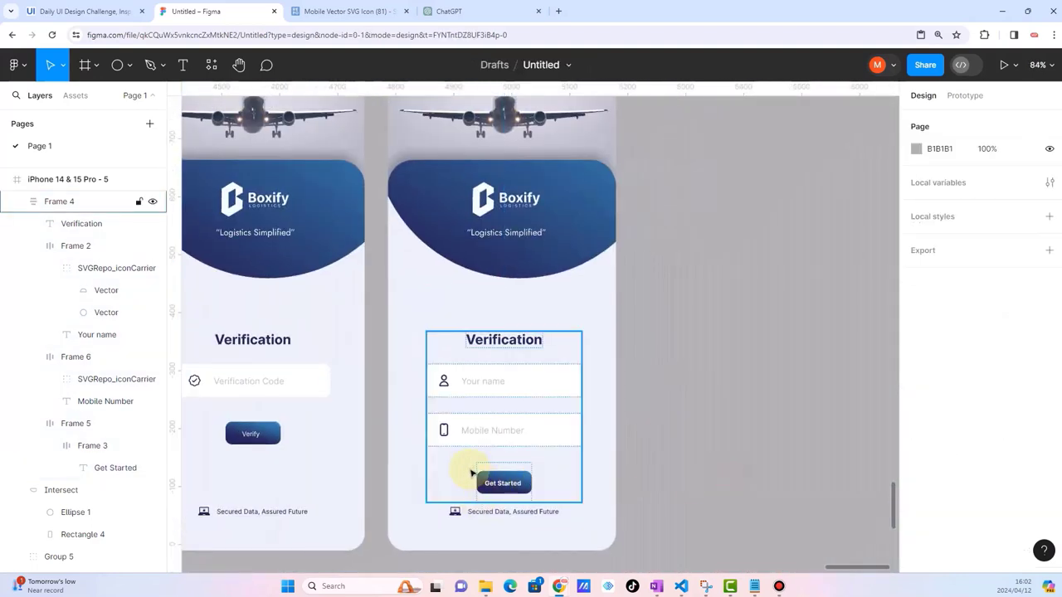
# Step: Retype the Verification heading on the fifth phone screen as 'Quick Setup'
pyautogui.click(550, 380)
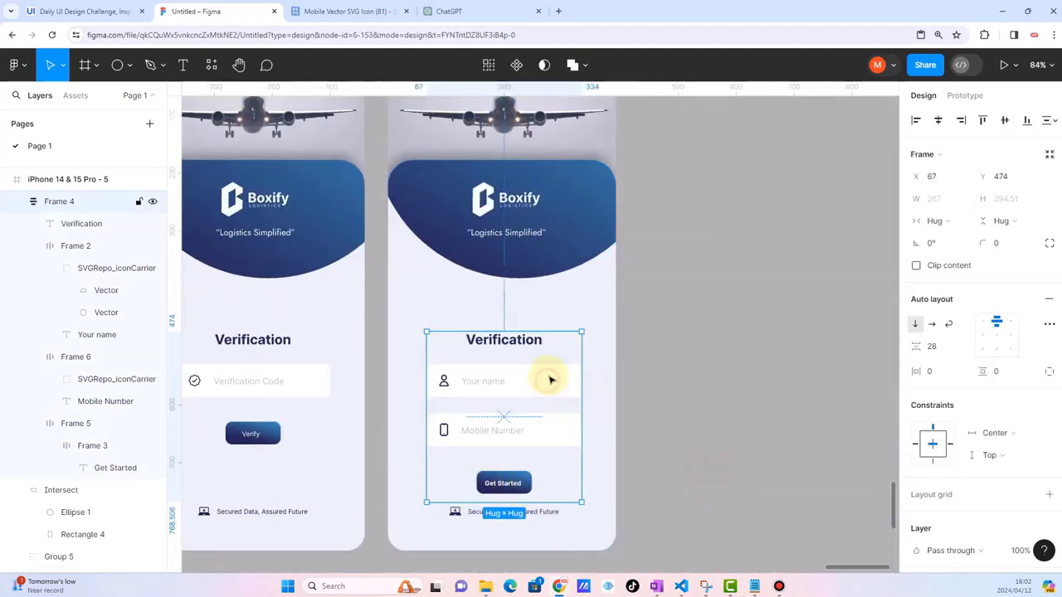
pyautogui.click(721, 380)
pyautogui.scroll(3, 550, 336)
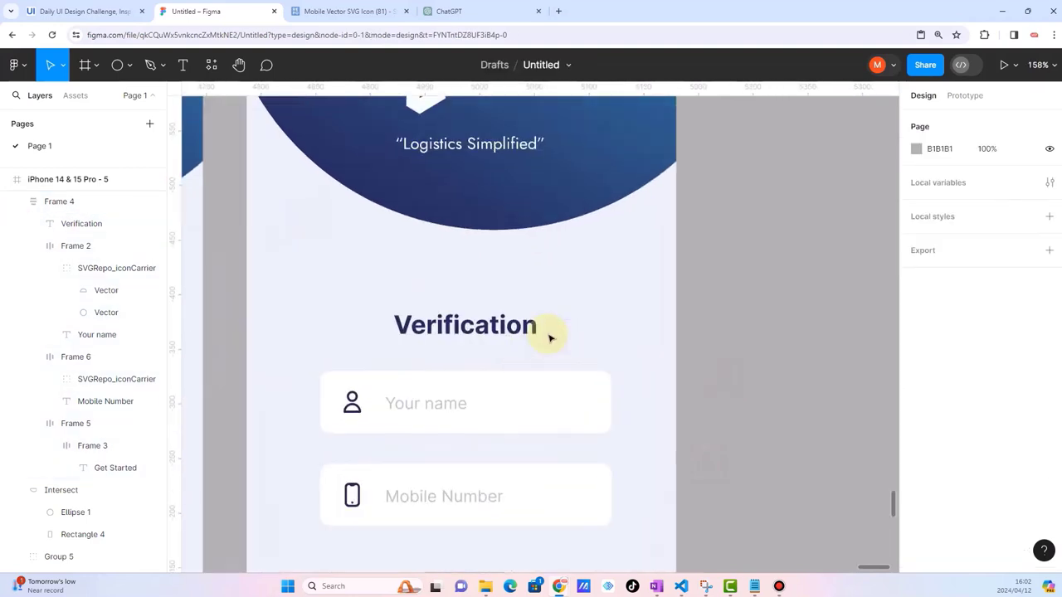
pyautogui.click(467, 323)
pyautogui.doubleClick(467, 322)
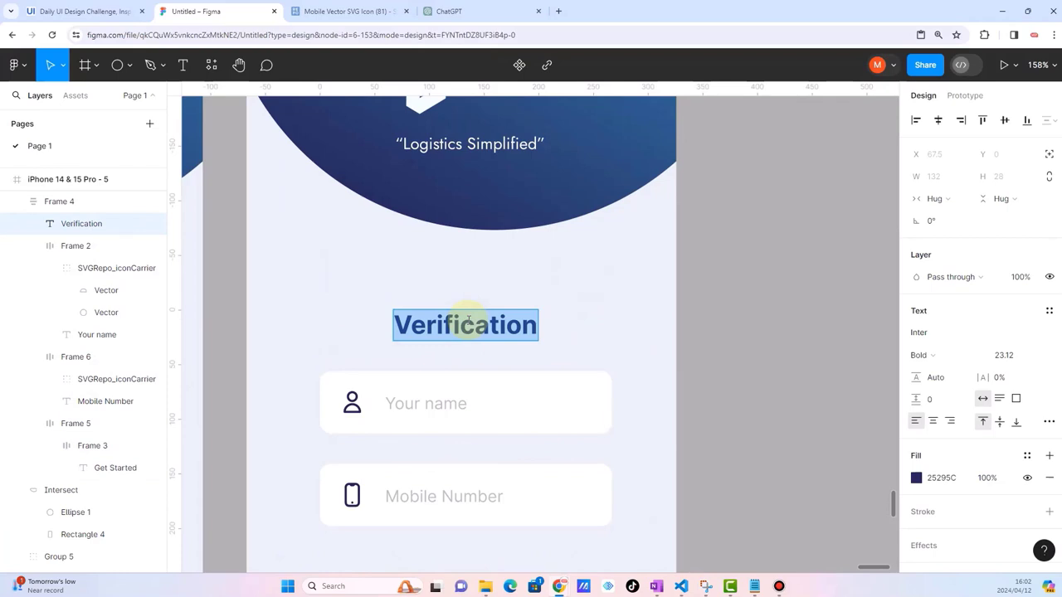
pyautogui.write('Qui')
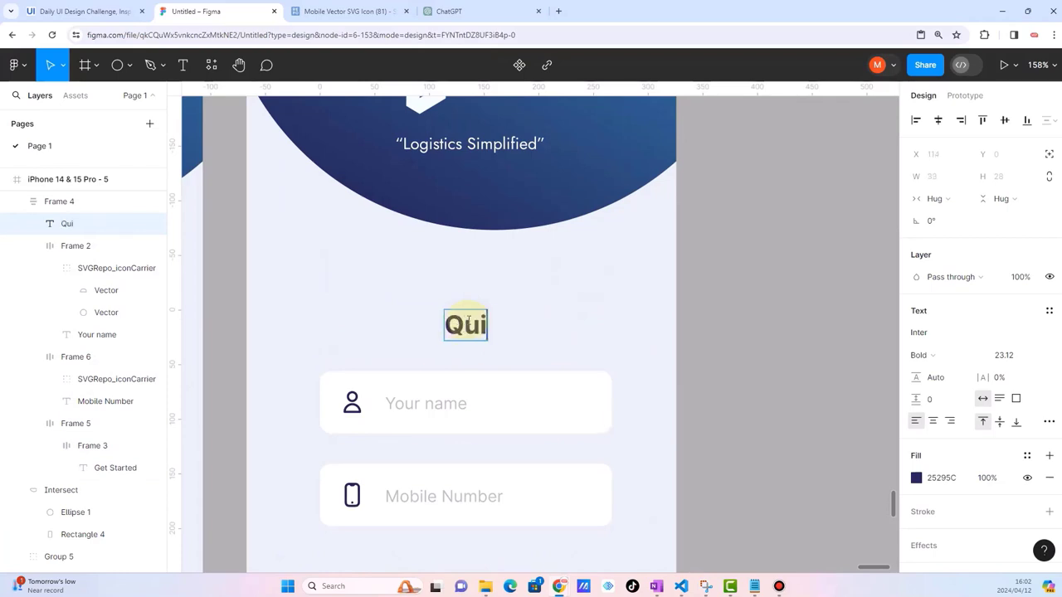
pyautogui.write('ck Set')
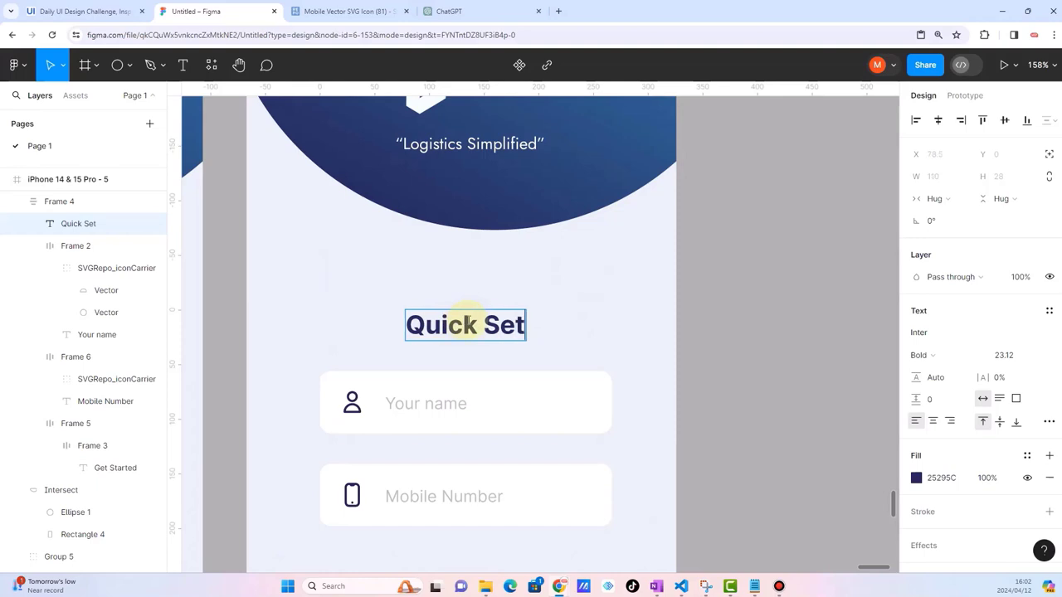
pyautogui.write('up')
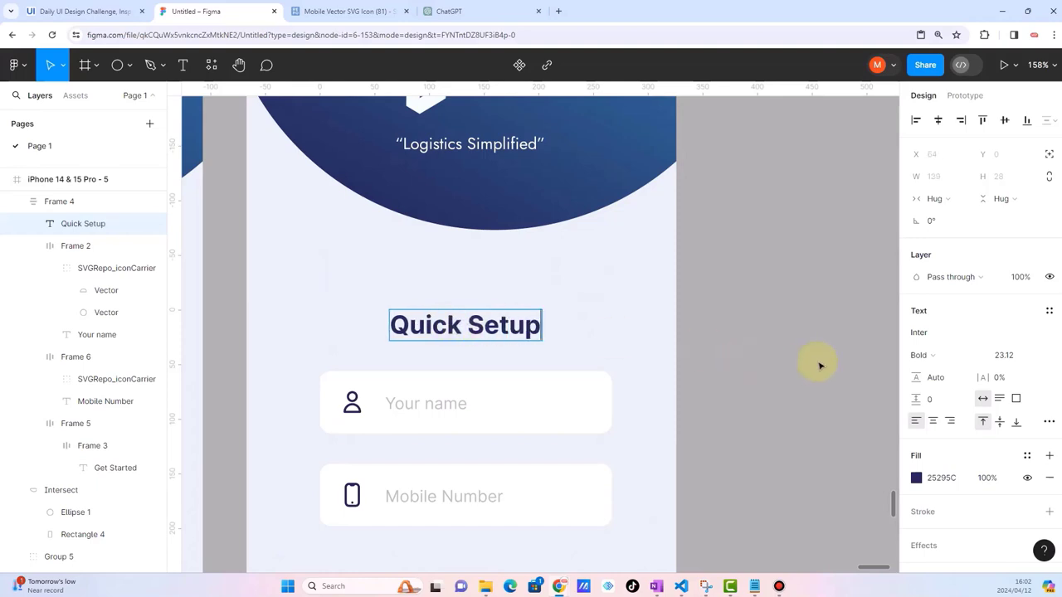
pyautogui.press('Escape')
# Step: Check the Secured Data footer line and zoom out to view the whole canvas
pyautogui.click(735, 360)
pyautogui.scroll(-5, 568, 356)
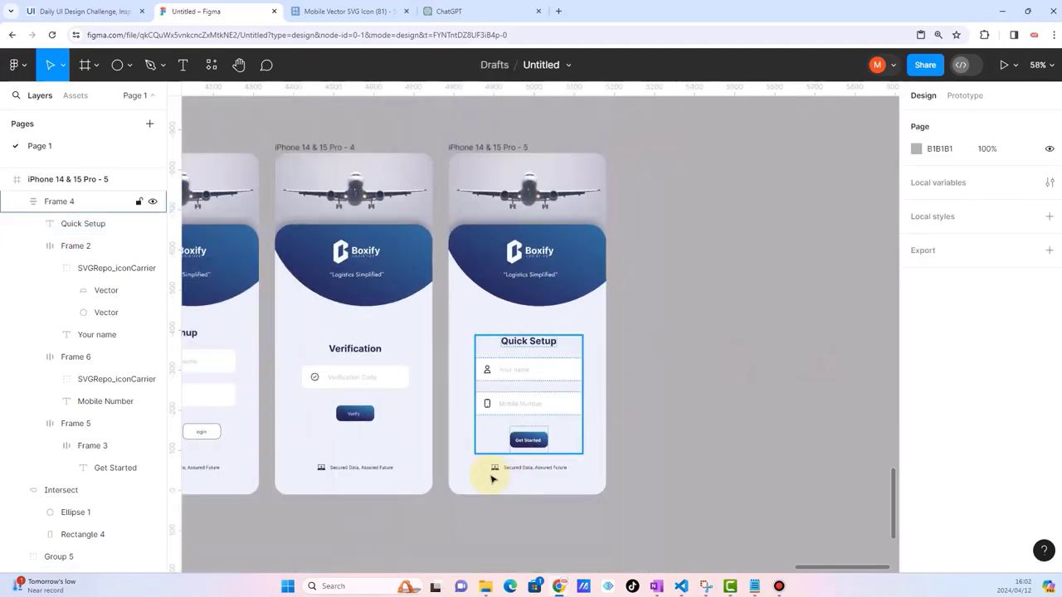
pyautogui.click(545, 469)
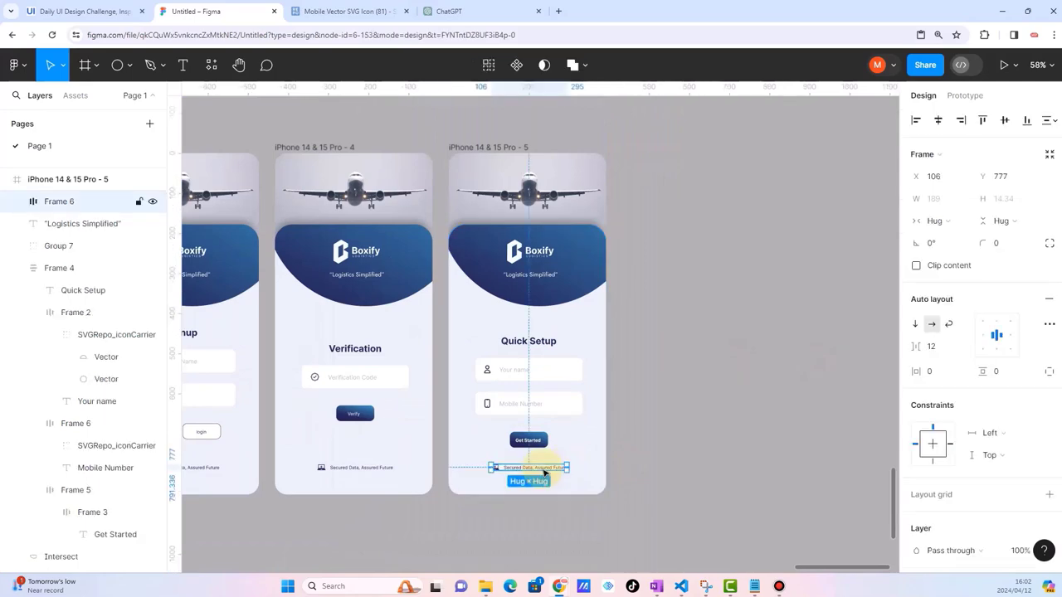
pyautogui.press('Escape')
pyautogui.scroll(3, 539, 475)
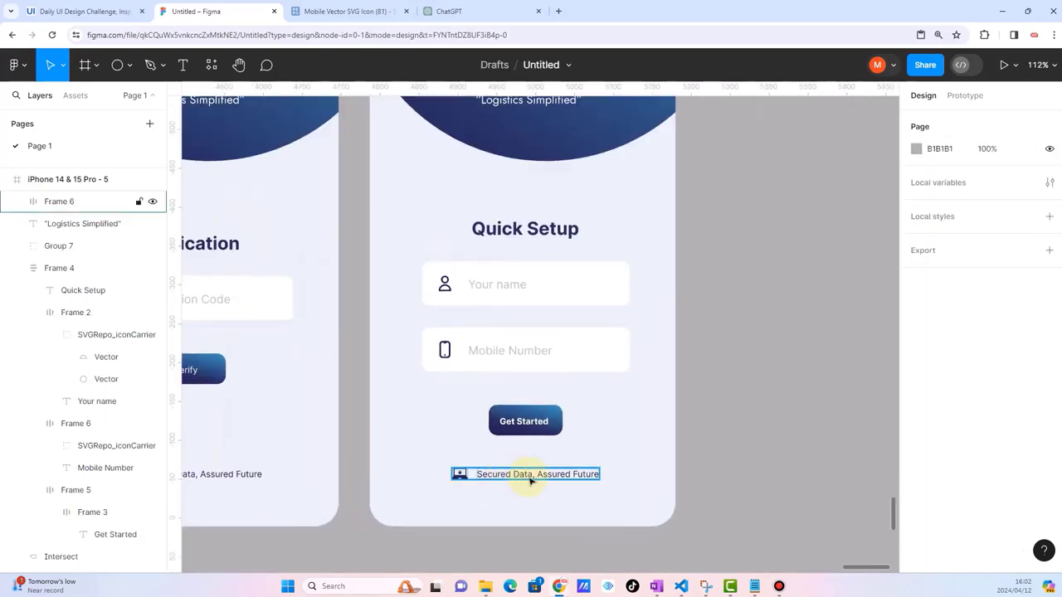
pyautogui.scroll(2, 540, 429)
pyautogui.scroll(-2, 540, 429)
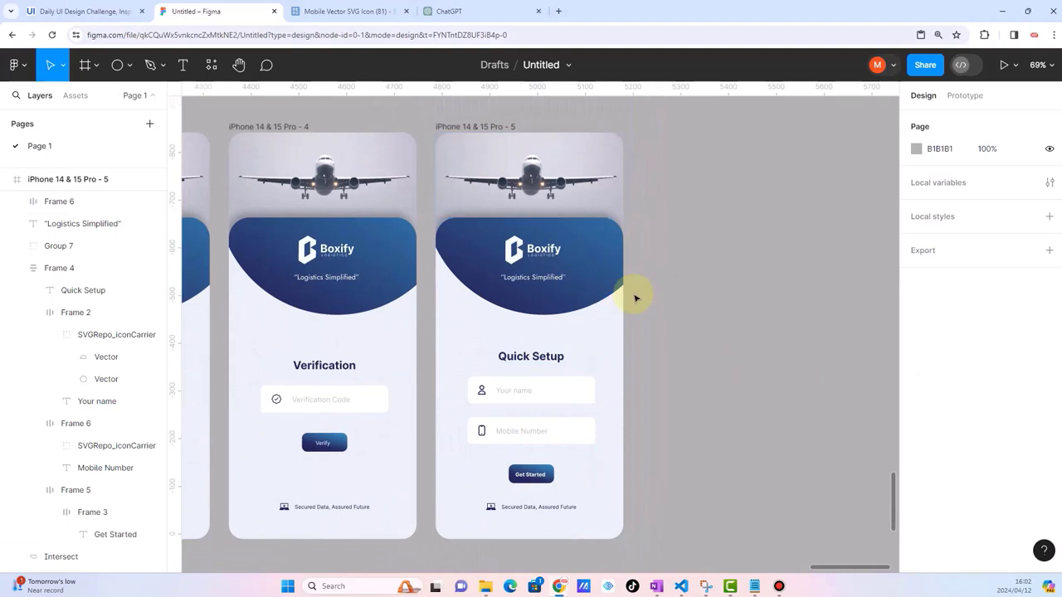
pyautogui.scroll(-1, 615, 245)
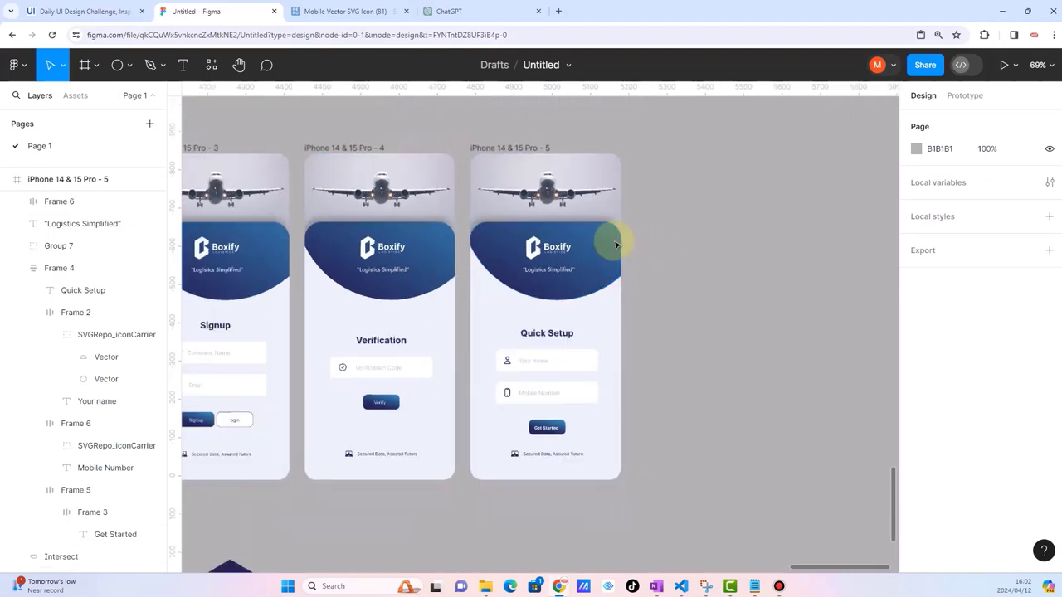
pyautogui.scroll(-3, 616, 245)
pyautogui.scroll(-3, 614, 240)
pyautogui.scroll(-2, 613, 239)
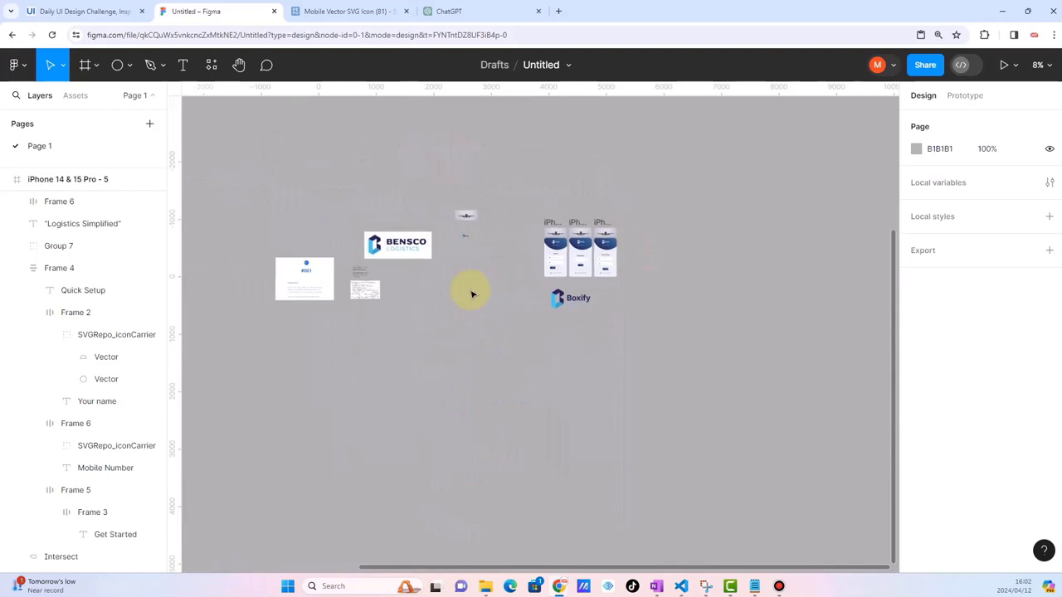
pyautogui.scroll(5, 472, 295)
# Step: Move the business-people photo next to the iPhone screens
pyautogui.click(369, 258)
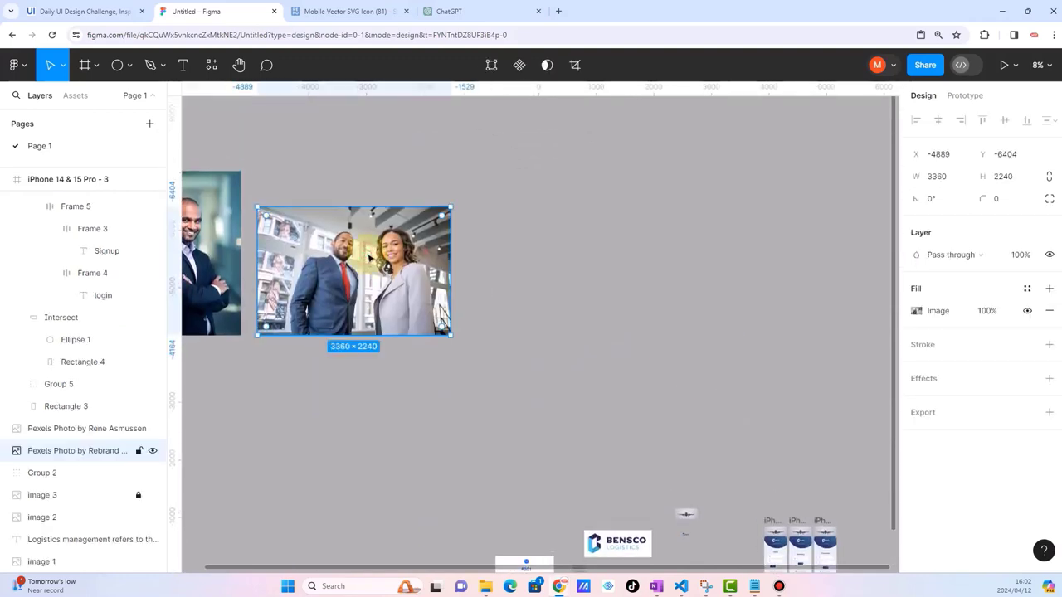
pyautogui.moveTo(365, 274); pyautogui.dragTo(715, 388)
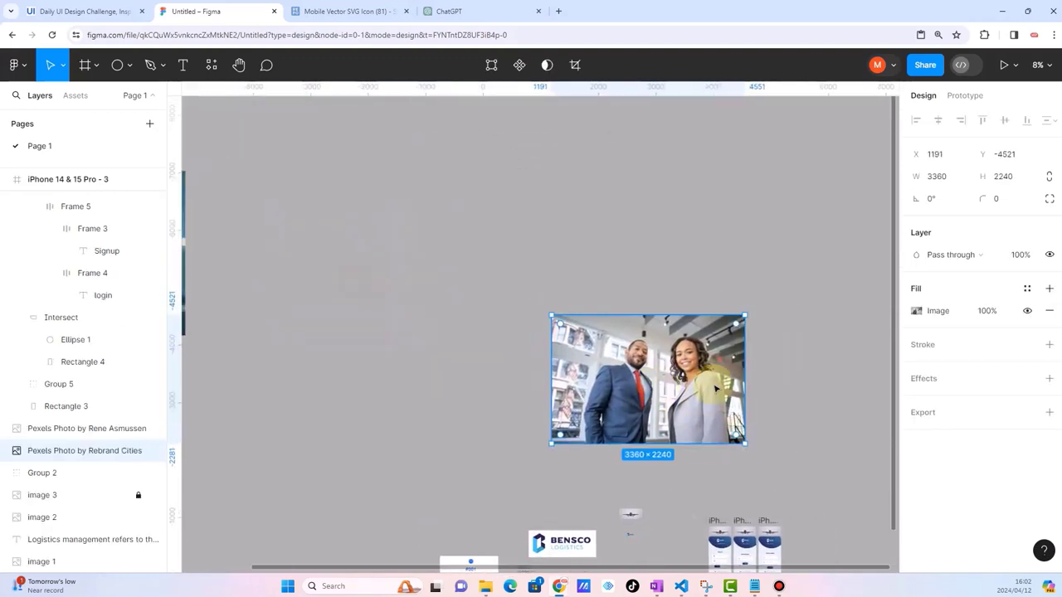
pyautogui.hscroll(3, 715, 388)
pyautogui.moveTo(462, 379); pyautogui.dragTo(655, 390)
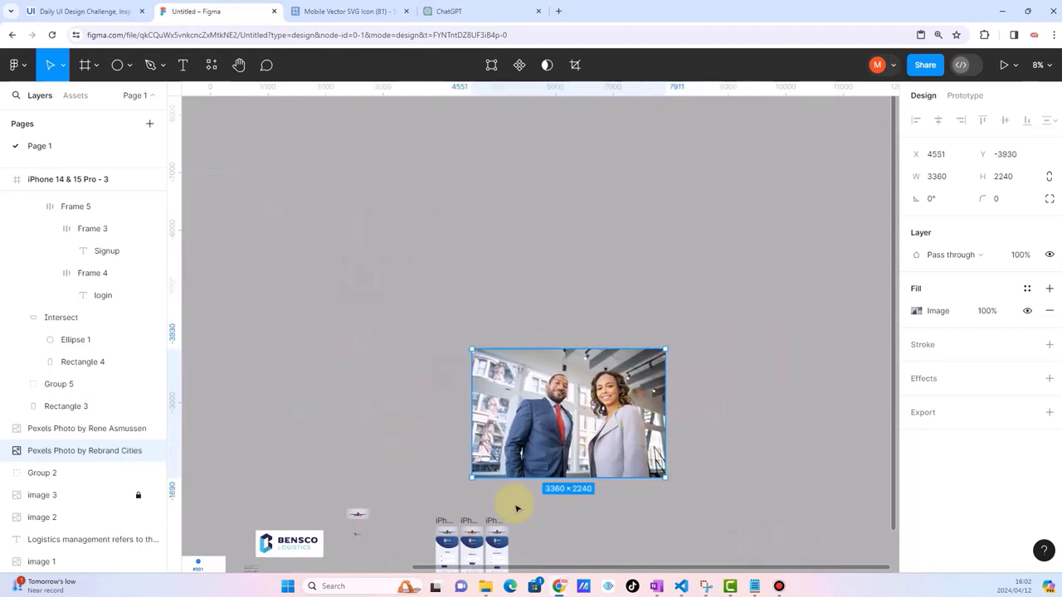
pyautogui.scroll(3, 516, 509)
pyautogui.moveTo(617, 268); pyautogui.dragTo(600, 315)
pyautogui.scroll(-3, 547, 423)
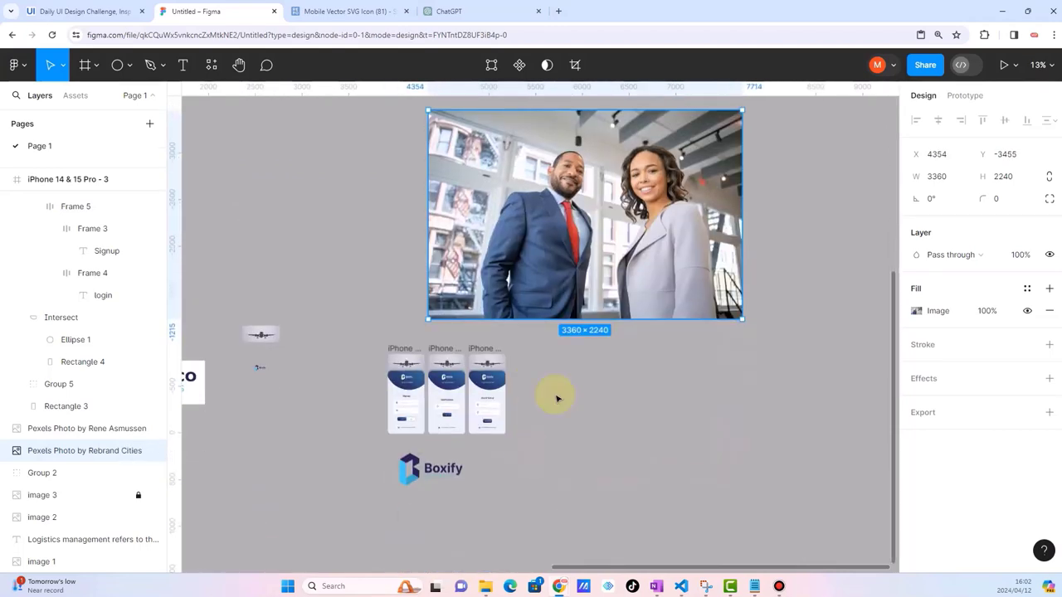
pyautogui.moveTo(742, 109)
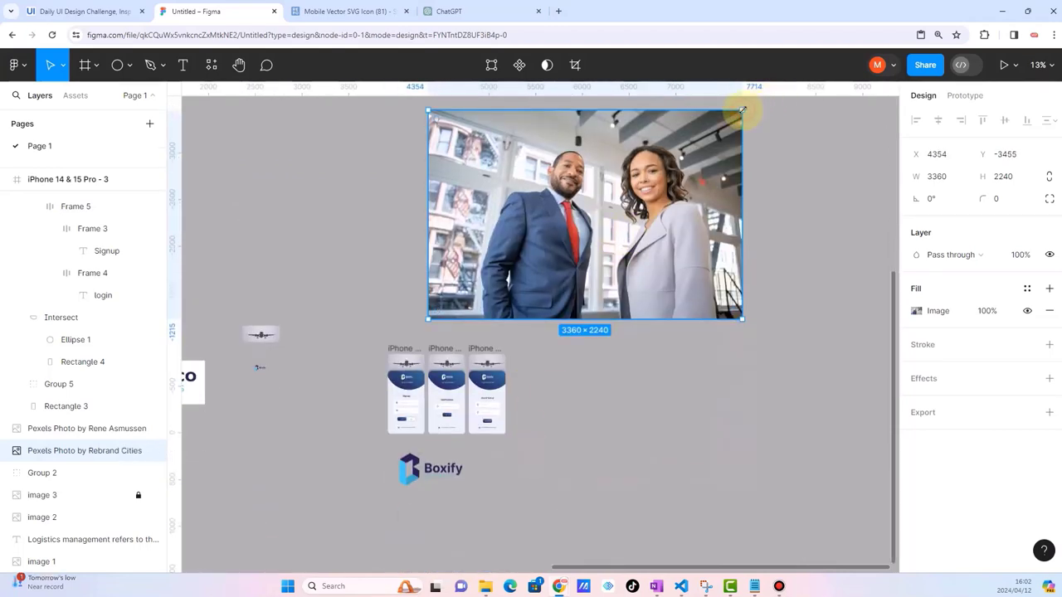
# Step: Shrink the business-people photo from 3360×2240 to 750×500
pyautogui.moveTo(743, 109)
pyautogui.mouseDown()
pyautogui.moveTo(513, 292)
pyautogui.moveTo(497, 279)
pyautogui.moveTo(554, 341)
pyautogui.mouseUp()
pyautogui.scroll(5, 509, 403)
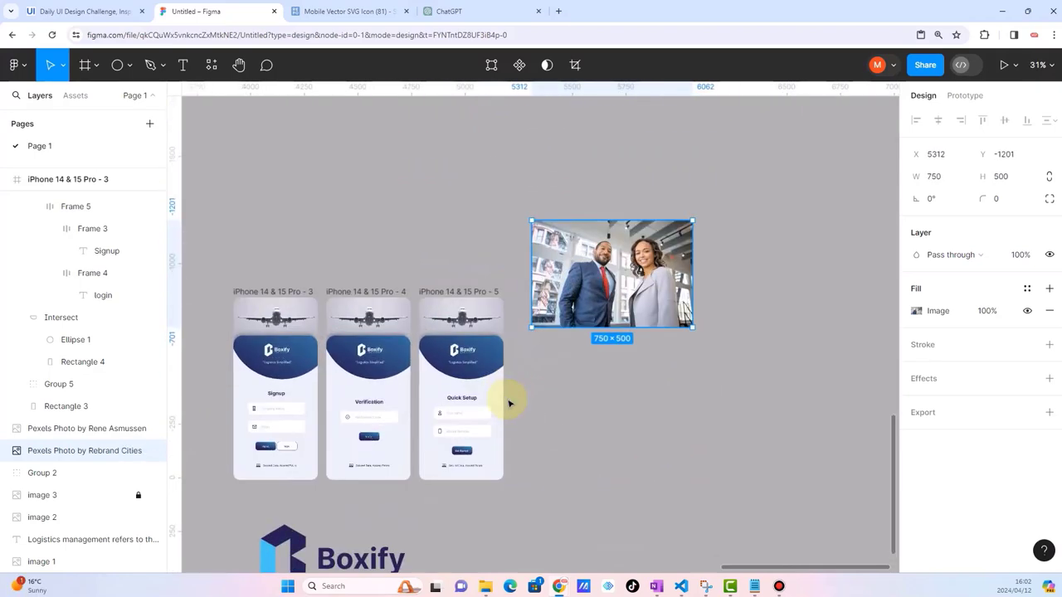
pyautogui.scroll(3, 506, 403)
pyautogui.scroll(2, 445, 287)
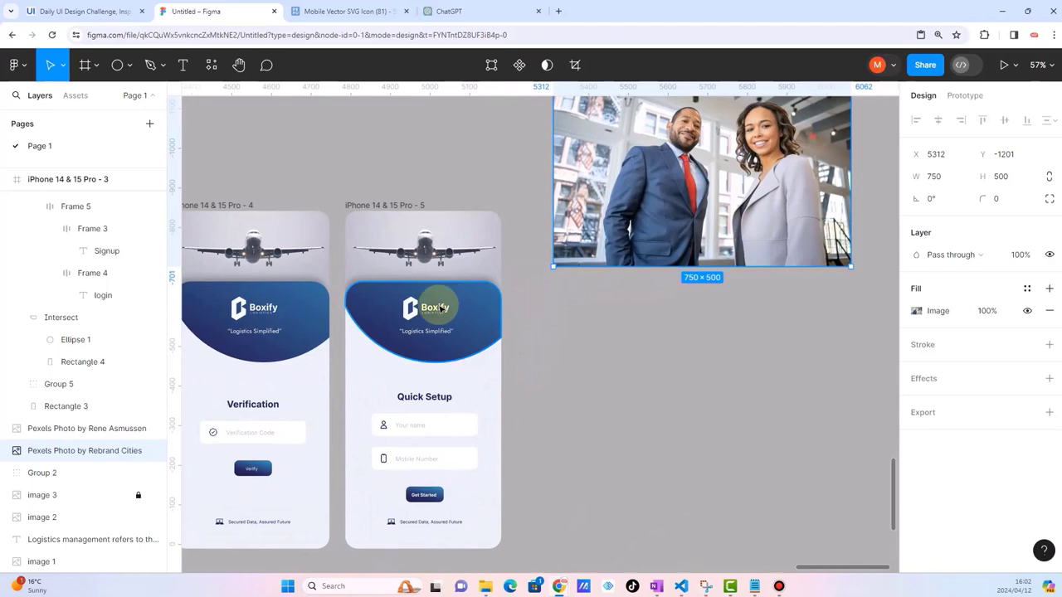
# Step: Delete the Boxify logo, Logistics Simplified tagline and blue curved header from Quick Setup
pyautogui.click(432, 305)
pyautogui.click(618, 373)
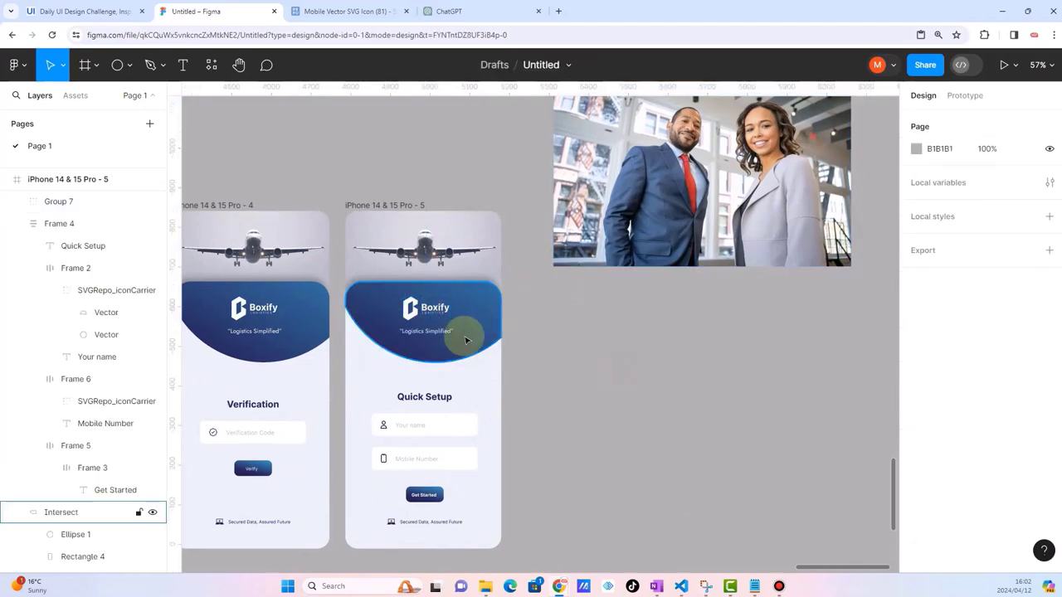
pyautogui.click(435, 335)
pyautogui.scroll(3, 440, 337)
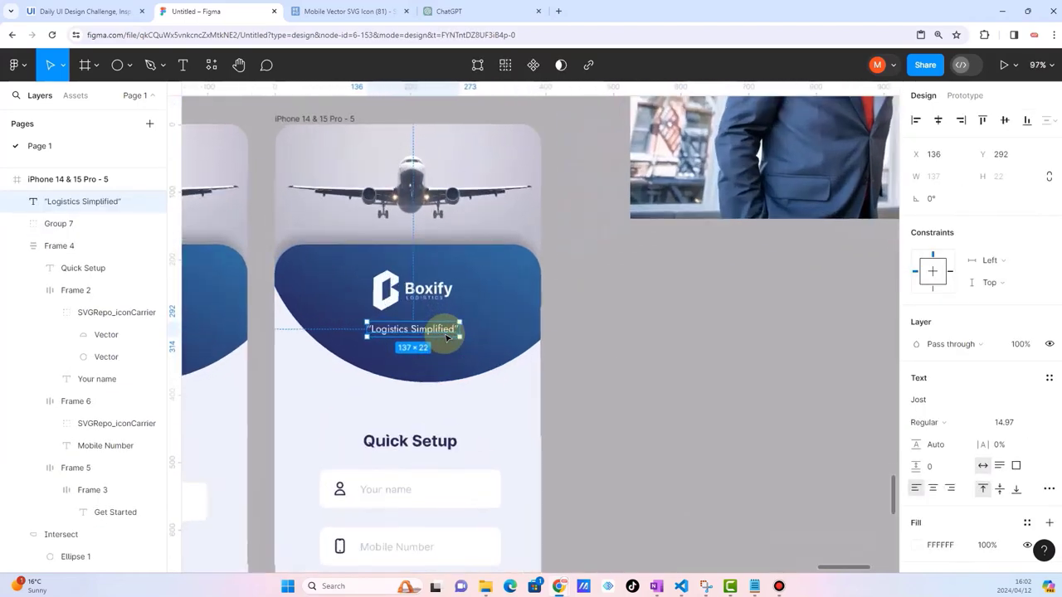
pyautogui.keyDown('shift'); pyautogui.click(429, 295); pyautogui.keyUp('shift')
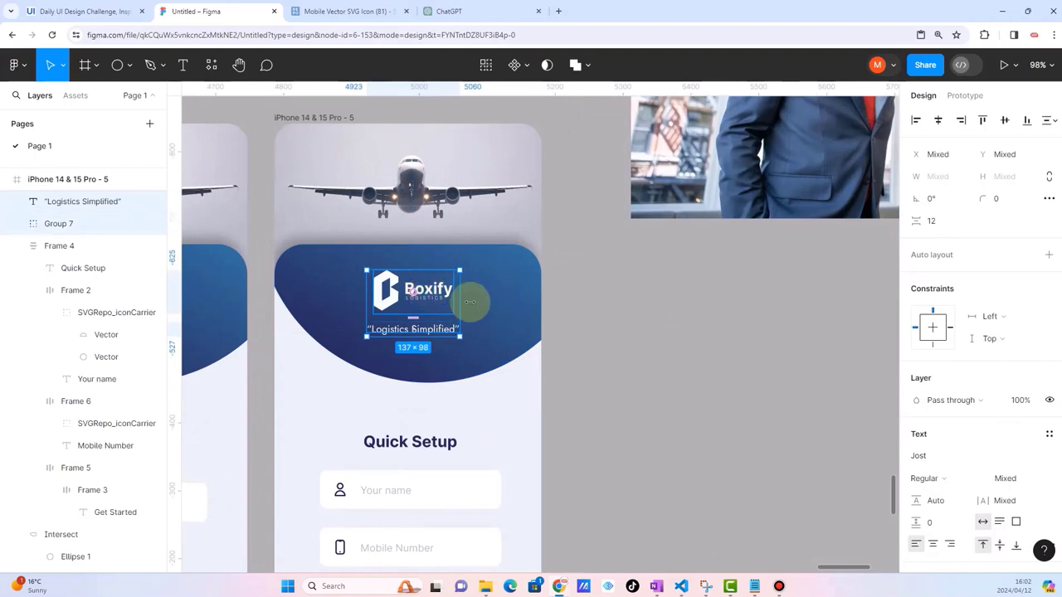
pyautogui.keyDown('shift'); pyautogui.click(498, 314); pyautogui.keyUp('shift')
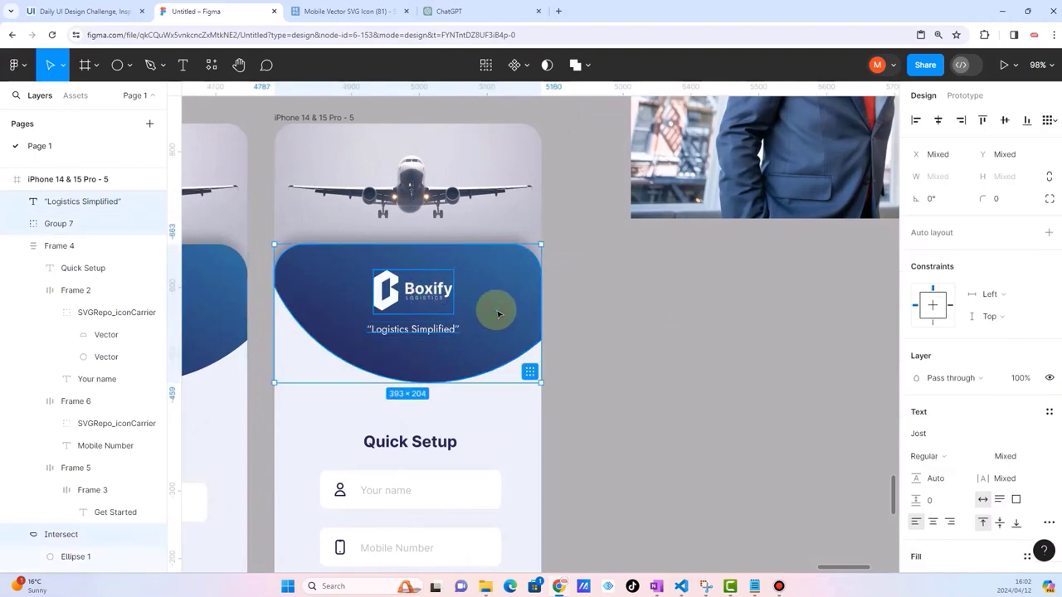
pyautogui.press('Delete')
# Step: Shorten the white card by lowering its top and remove the airplane header image
pyautogui.click(440, 296)
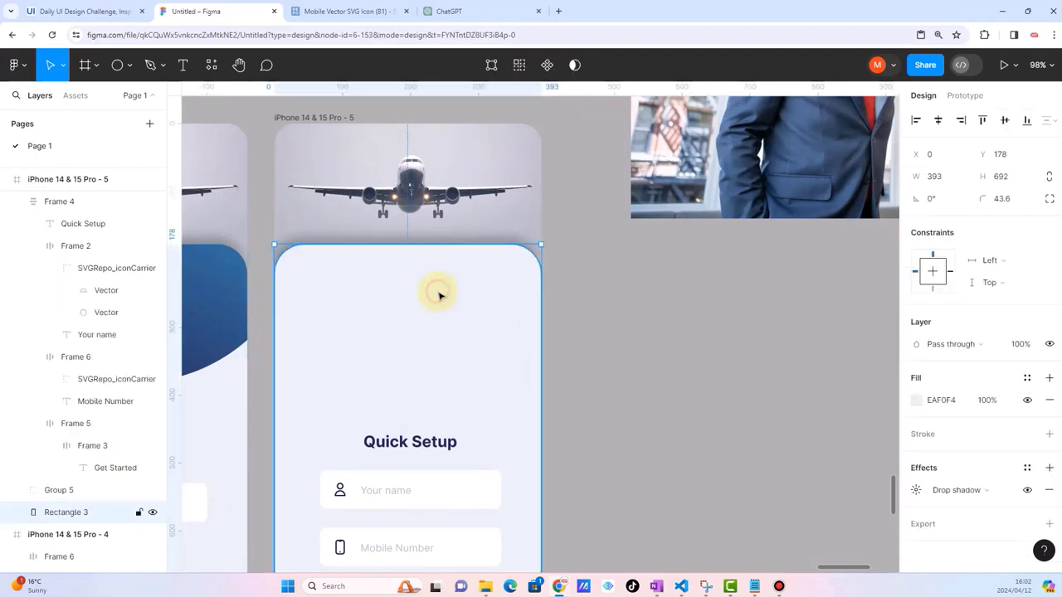
pyautogui.moveTo(428, 247); pyautogui.dragTo(426, 384)
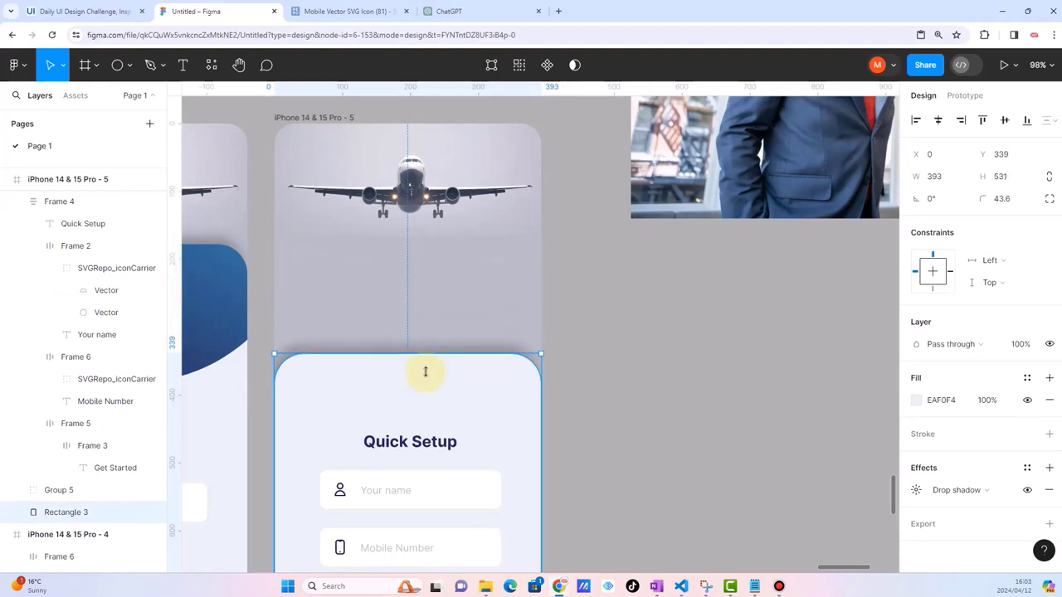
pyautogui.click(406, 197)
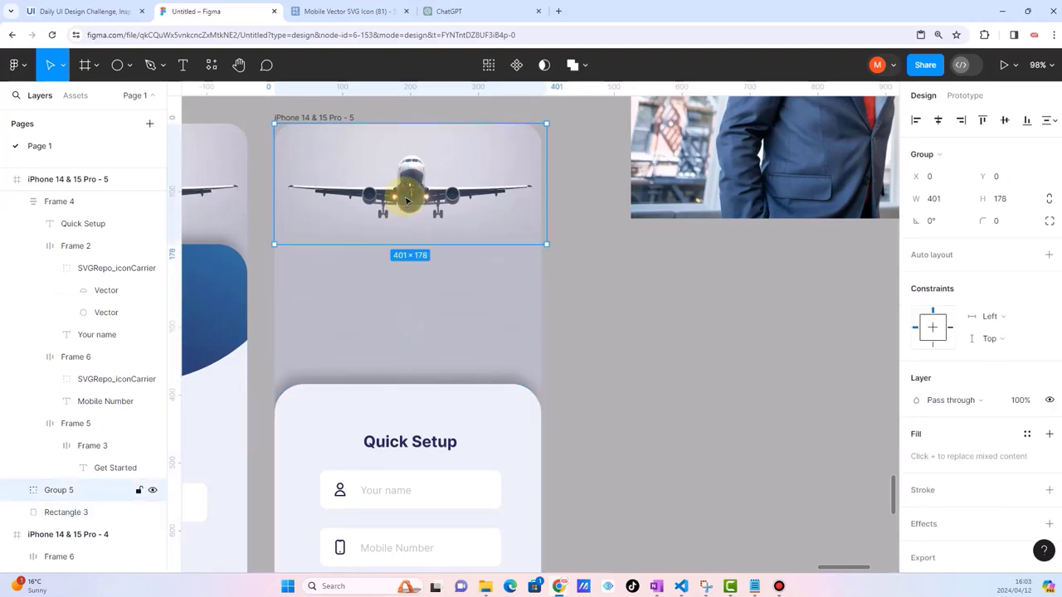
pyautogui.press('Delete')
# Step: Place the business-people photo behind the white card as a 678×452 header
pyautogui.moveTo(820, 116)
pyautogui.mouseDown()
pyautogui.moveTo(409, 276)
pyautogui.moveTo(409, 319)
pyautogui.mouseUp()
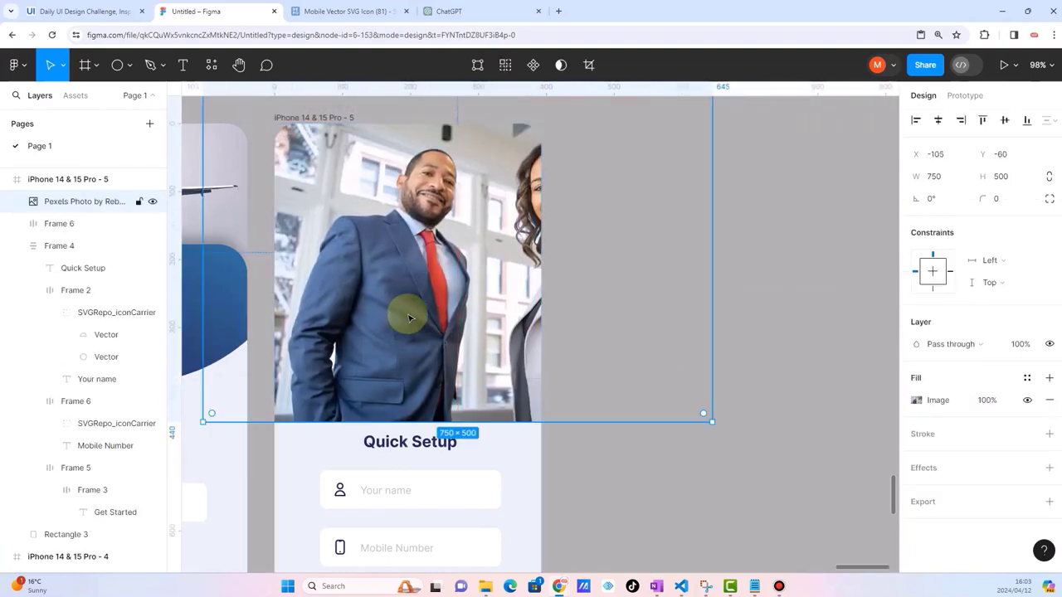
pyautogui.press('[')
pyautogui.moveTo(510, 195); pyautogui.dragTo(457, 242)
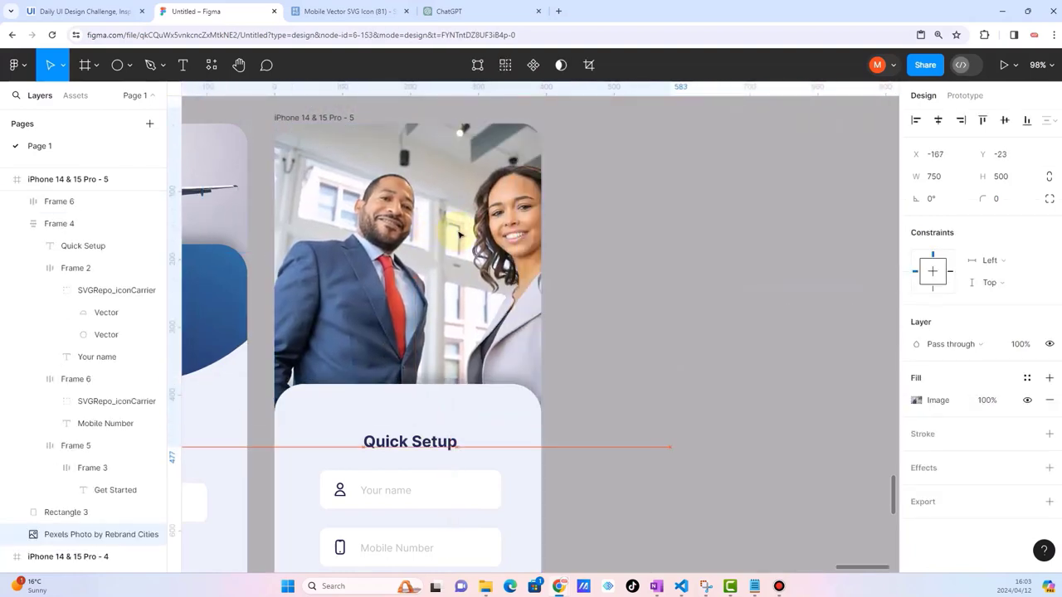
pyautogui.scroll(-5, 457, 242)
pyautogui.scroll(2, 457, 243)
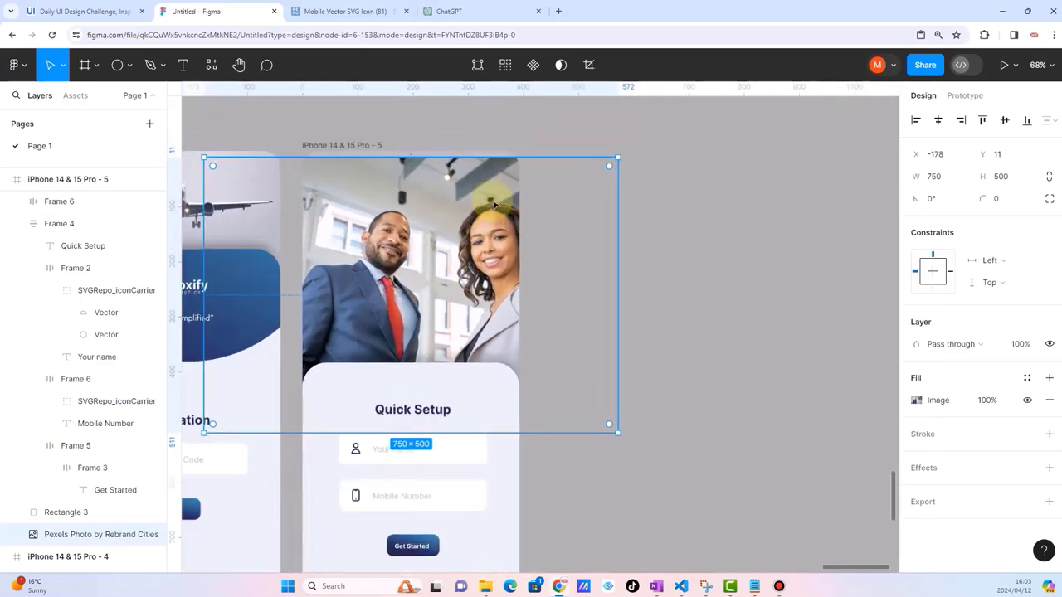
pyautogui.scroll(-2, 457, 242)
pyautogui.moveTo(603, 162); pyautogui.dragTo(564, 188)
pyautogui.moveTo(429, 253); pyautogui.dragTo(420, 223)
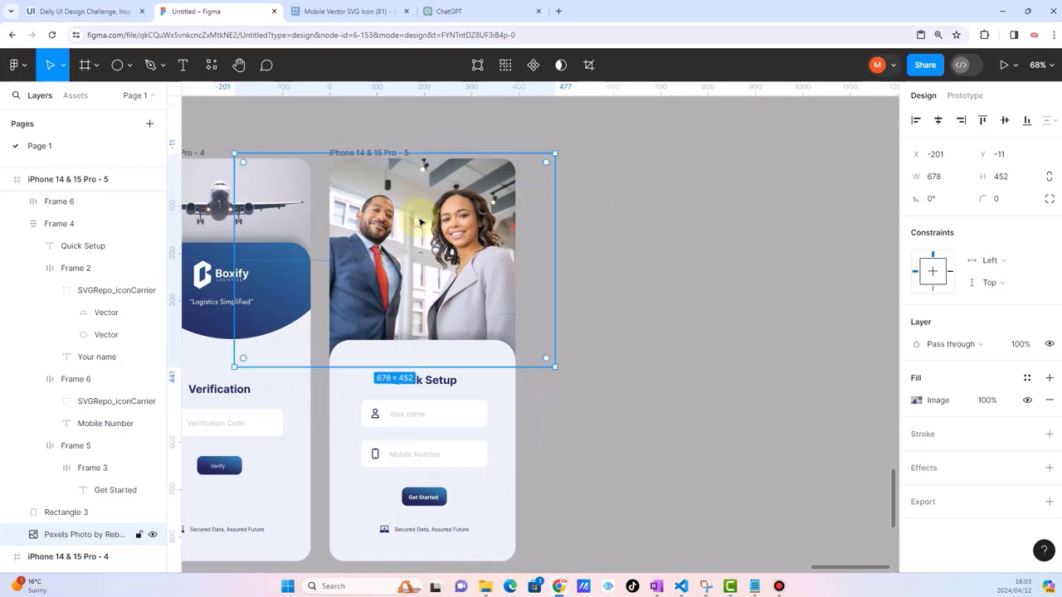
pyautogui.click(534, 391)
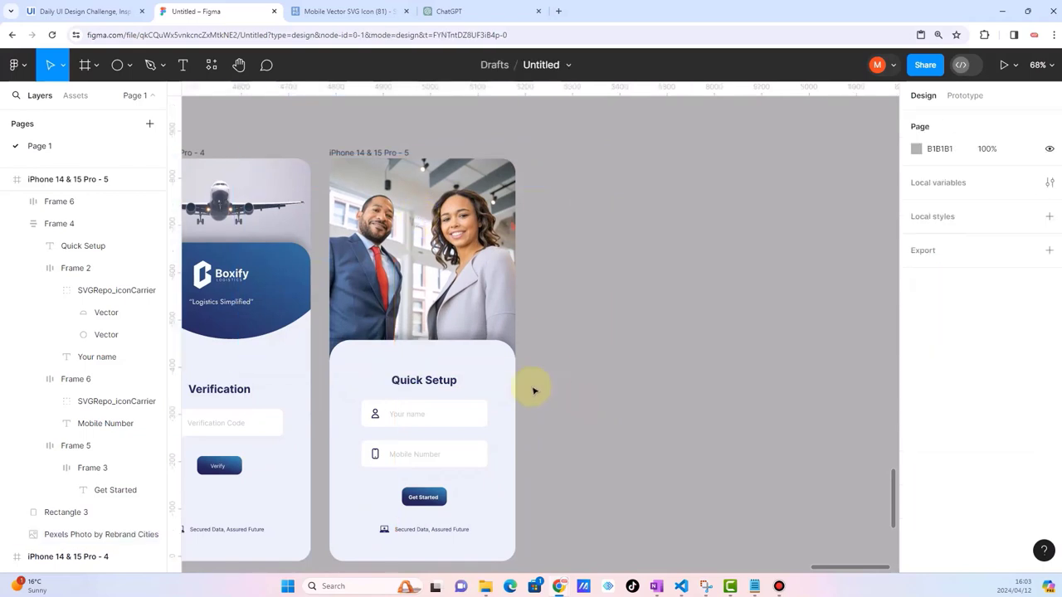
pyautogui.scroll(2, 465, 395)
pyautogui.scroll(3, 457, 395)
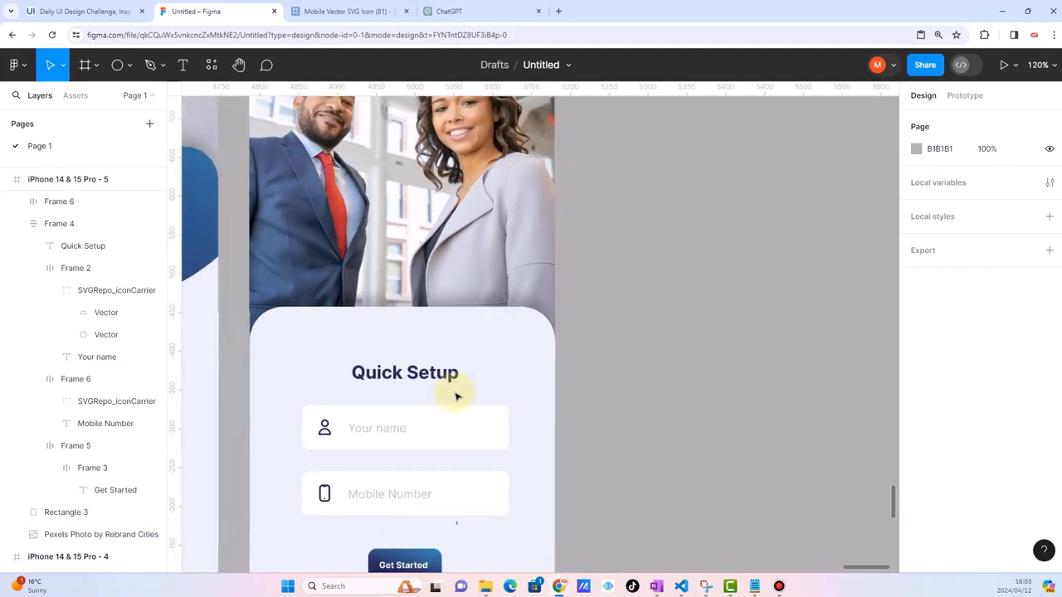
pyautogui.scroll(-3, 455, 396)
pyautogui.scroll(-1, 455, 396)
pyautogui.hscroll(-3, 455, 396)
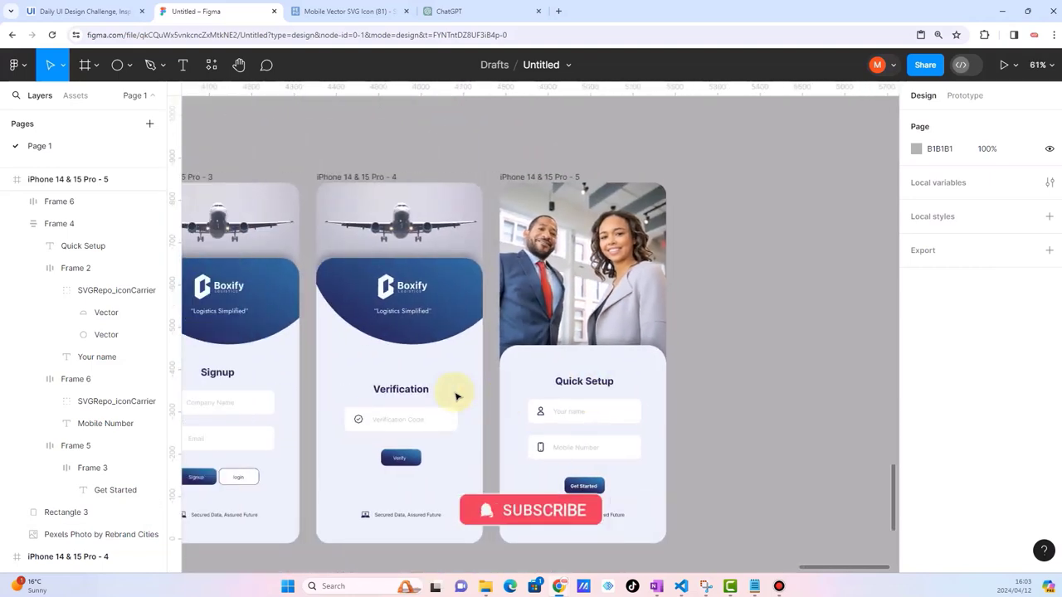
pyautogui.hscroll(-2, 456, 396)
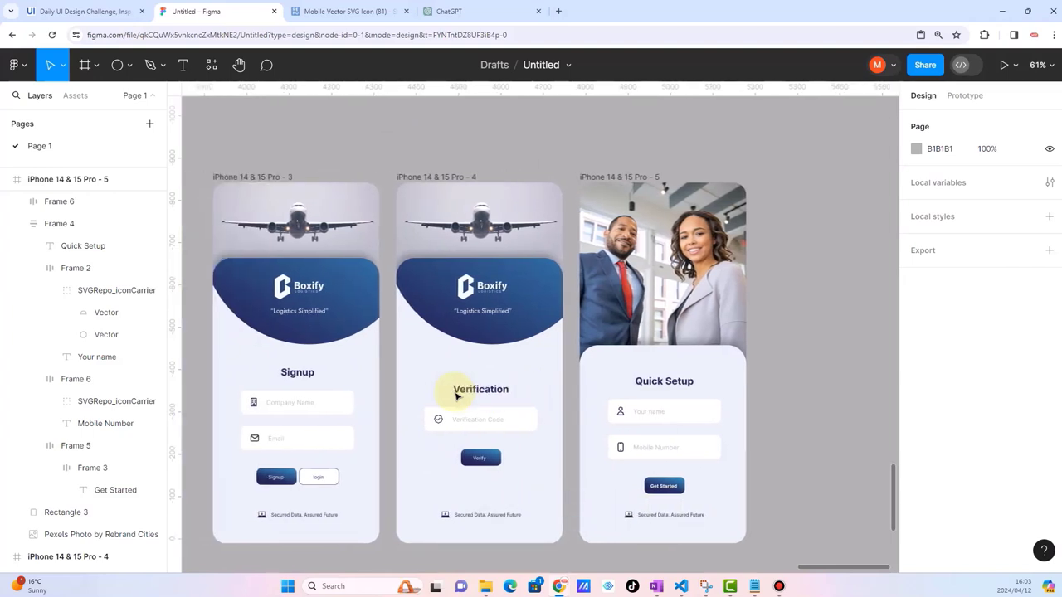
pyautogui.hscroll(2, 455, 396)
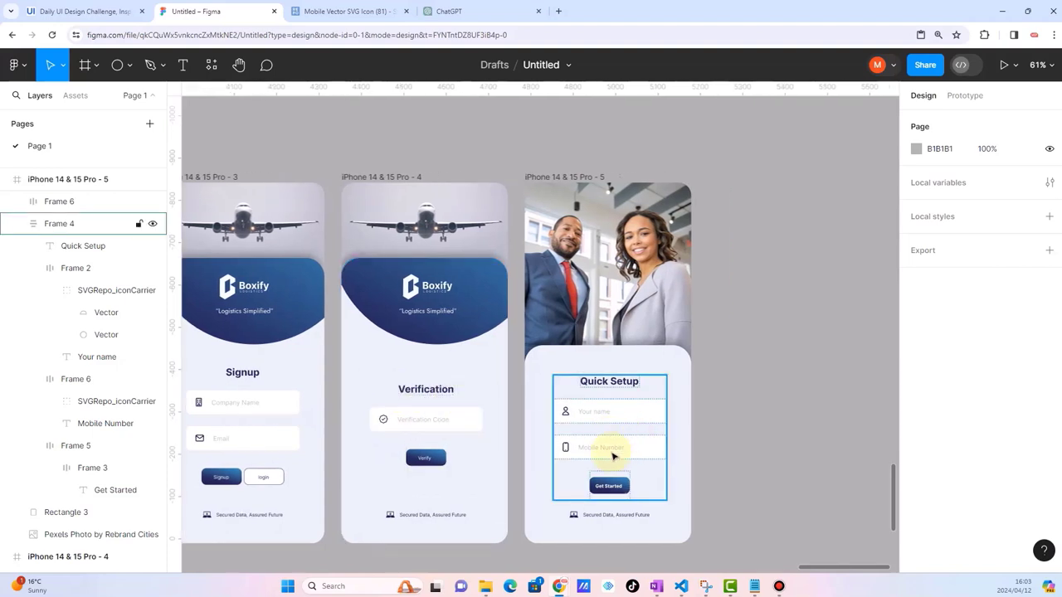
pyautogui.hscroll(3, 613, 457)
pyautogui.scroll(-3, 614, 456)
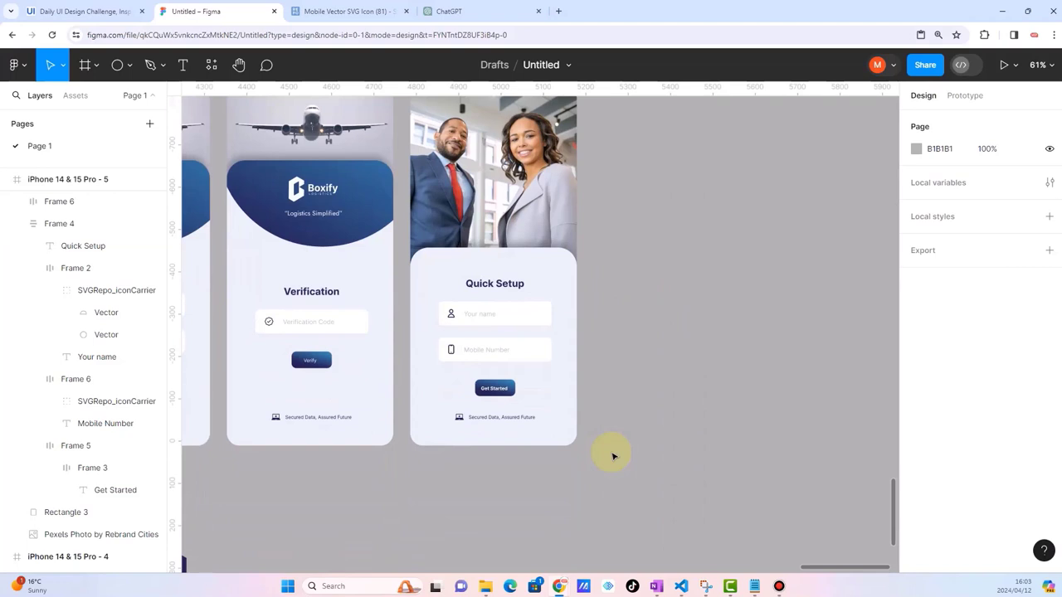
pyautogui.keyDown('ctrl'); pyautogui.scroll(-3, 489, 406); pyautogui.keyUp('ctrl')
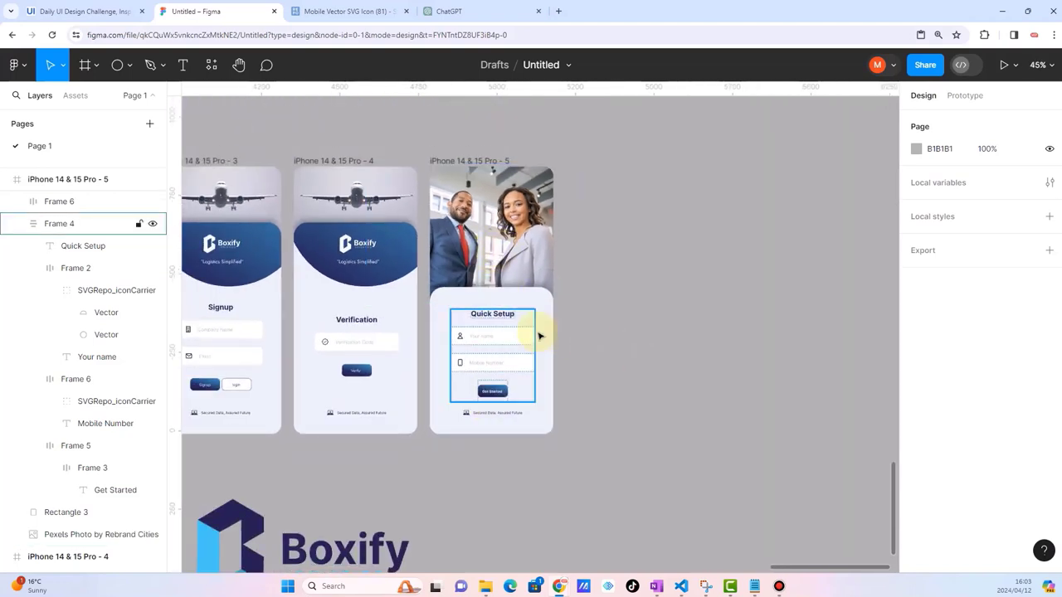
pyautogui.hscroll(-3, 540, 332)
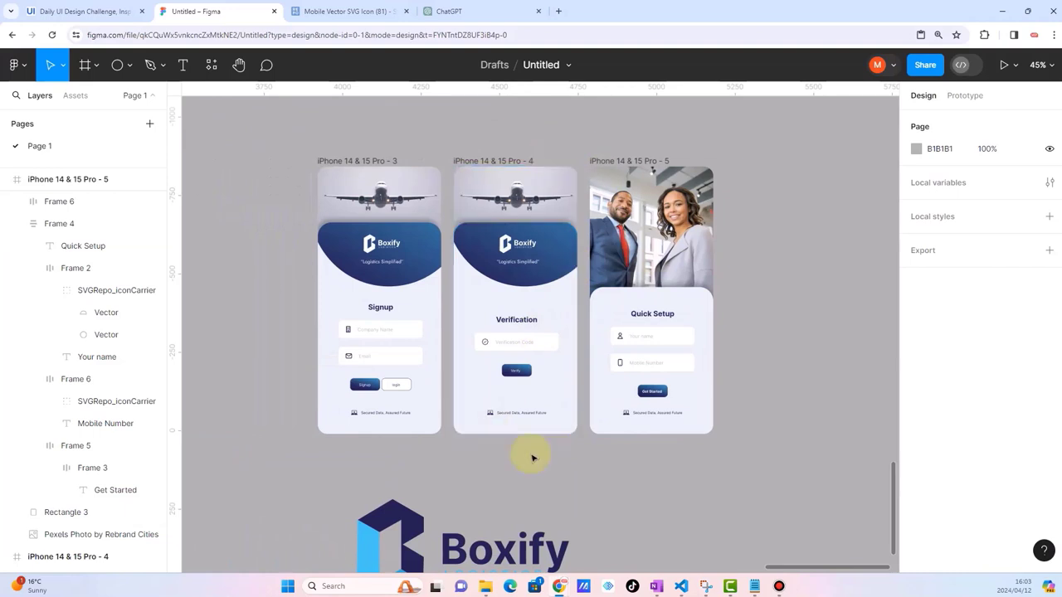
pyautogui.hscroll(2, 532, 457)
pyautogui.scroll(1, 533, 457)
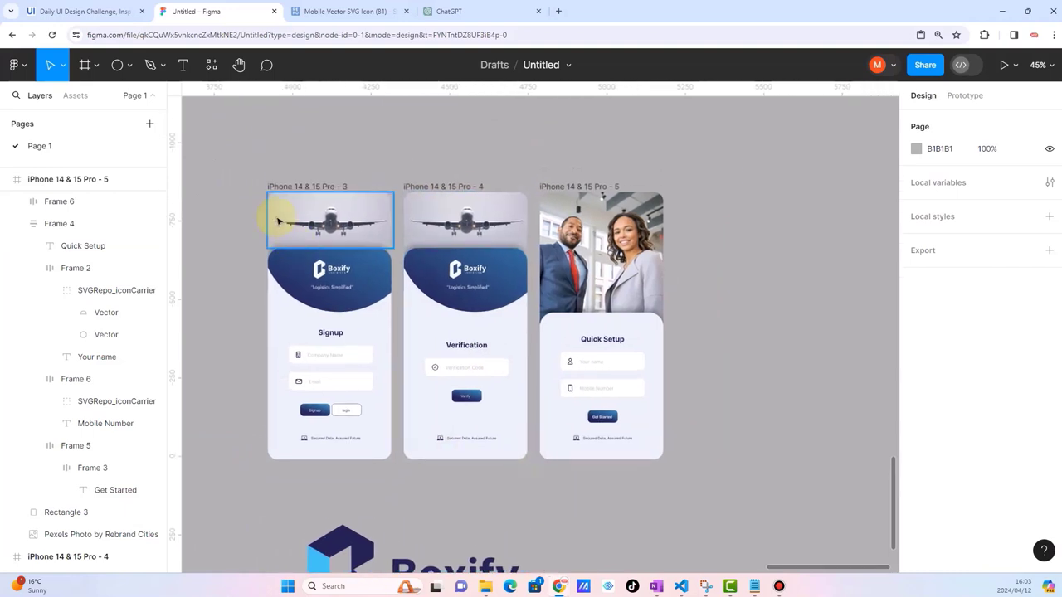
pyautogui.keyDown('ctrl'); pyautogui.scroll(3, 278, 214); pyautogui.keyUp('ctrl')
# Step: Rename the first two phone frames Signup and Verification, and begin naming the third 'Quick Setup'
pyautogui.click(306, 170)
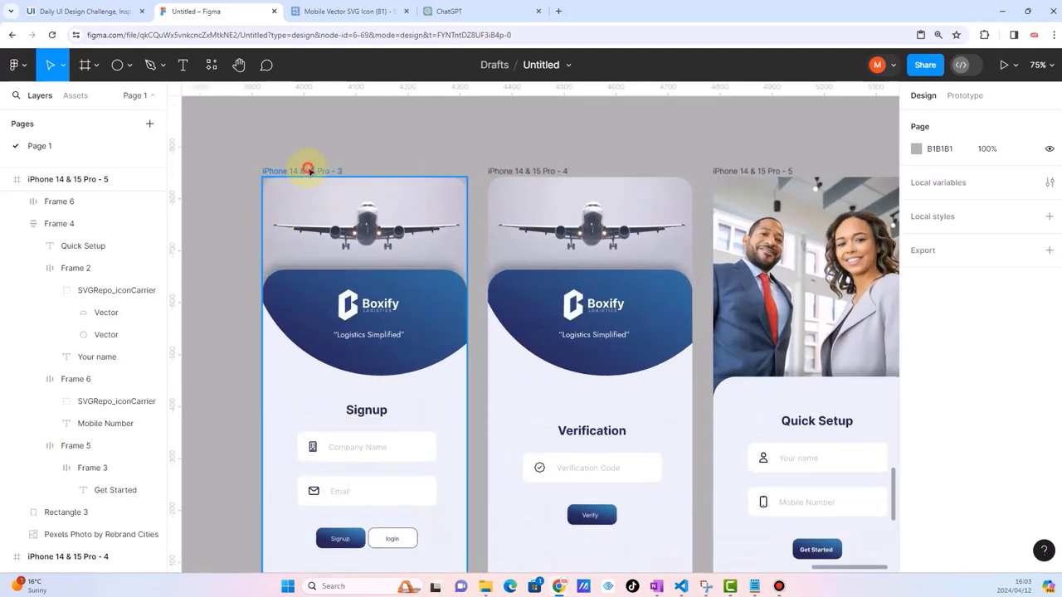
pyautogui.write('Signup')
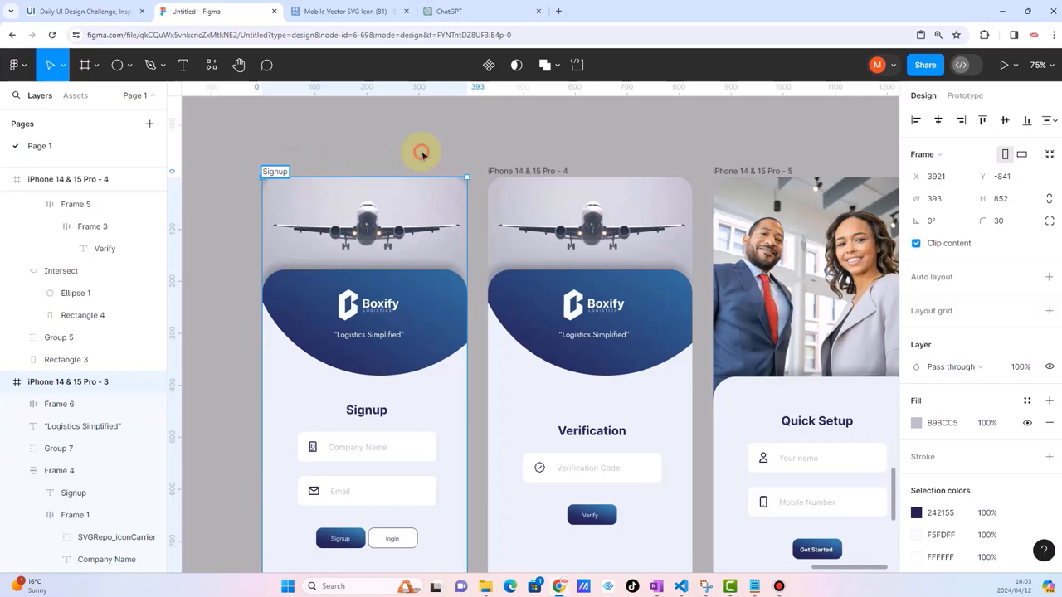
pyautogui.click(422, 153)
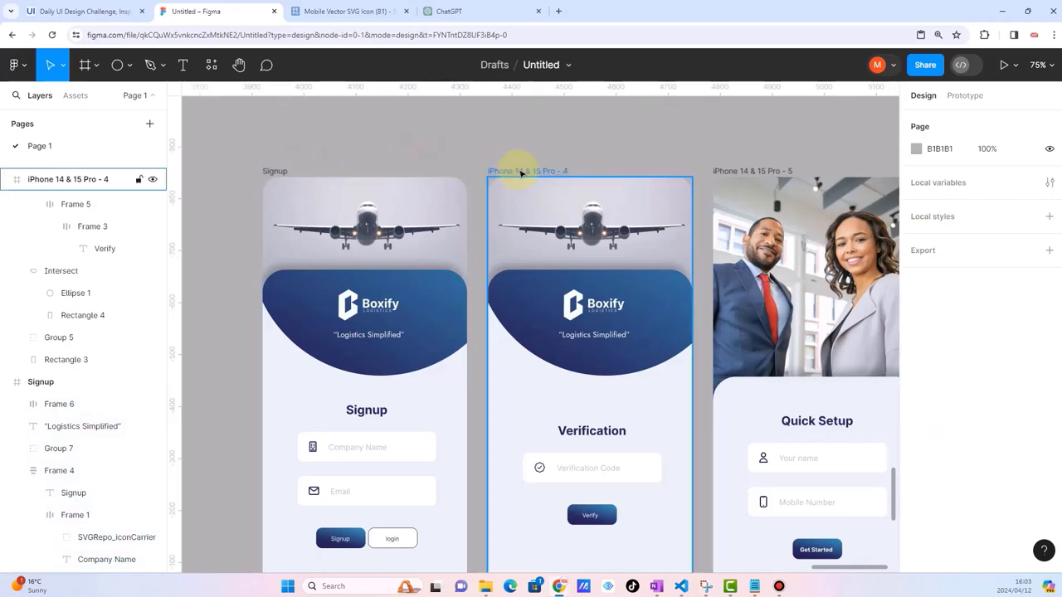
pyautogui.doubleClick(518, 170)
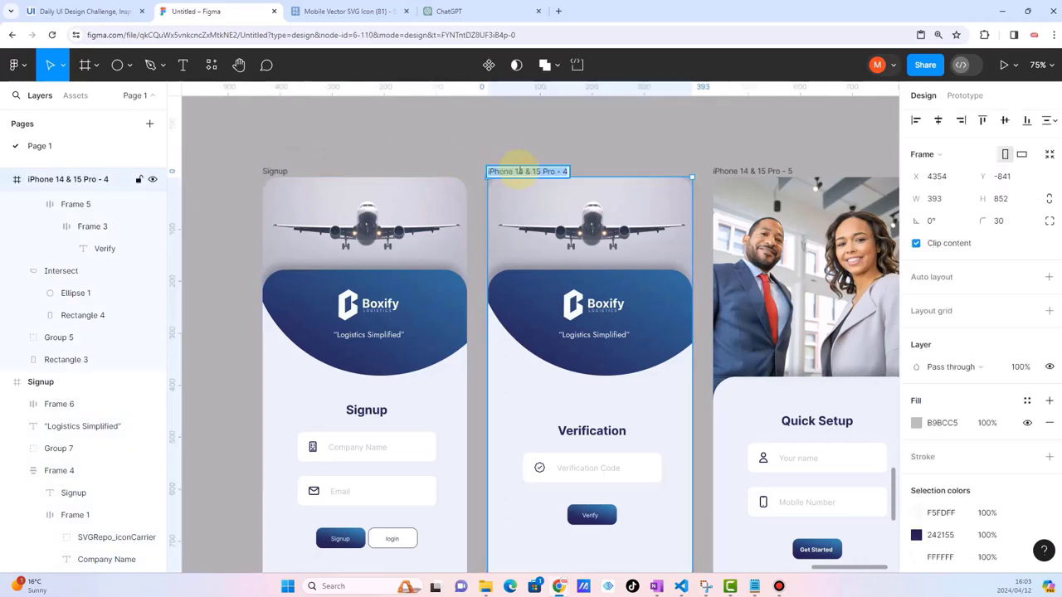
pyautogui.write('Verification')
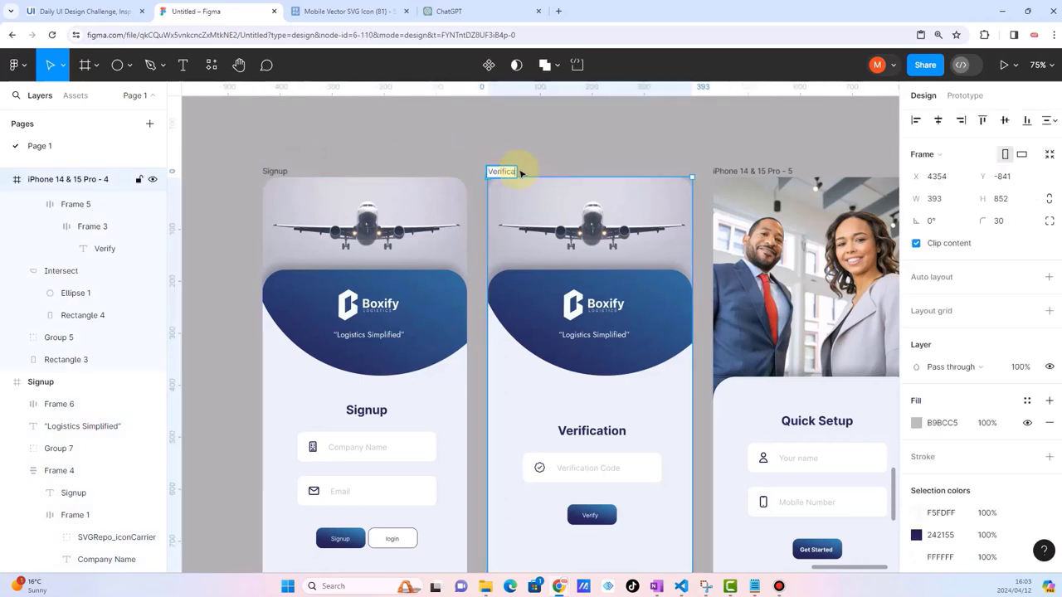
pyautogui.click(578, 155)
pyautogui.hscroll(3, 578, 199)
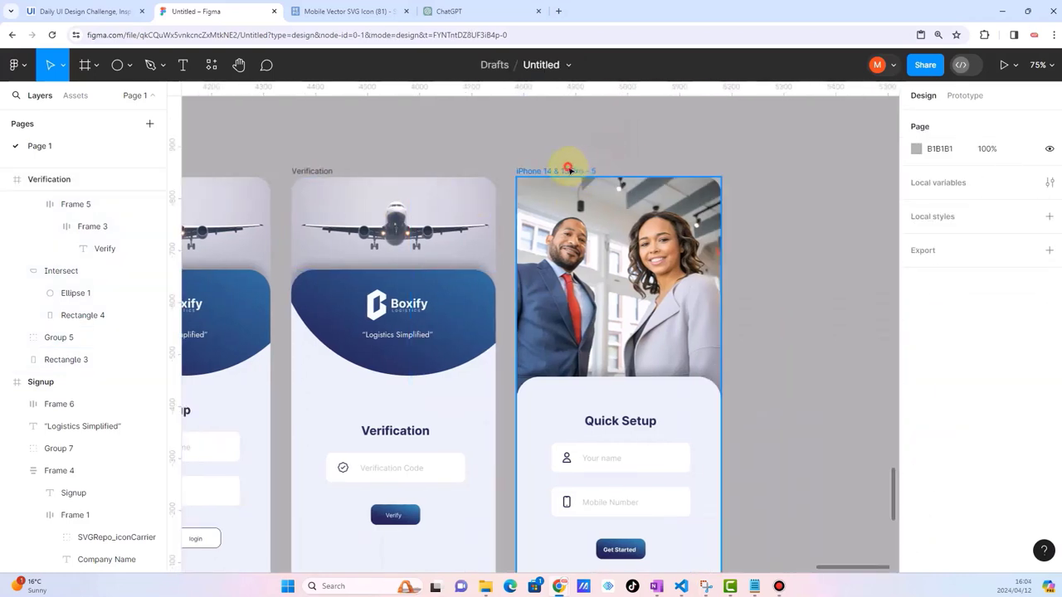
pyautogui.doubleClick(569, 170)
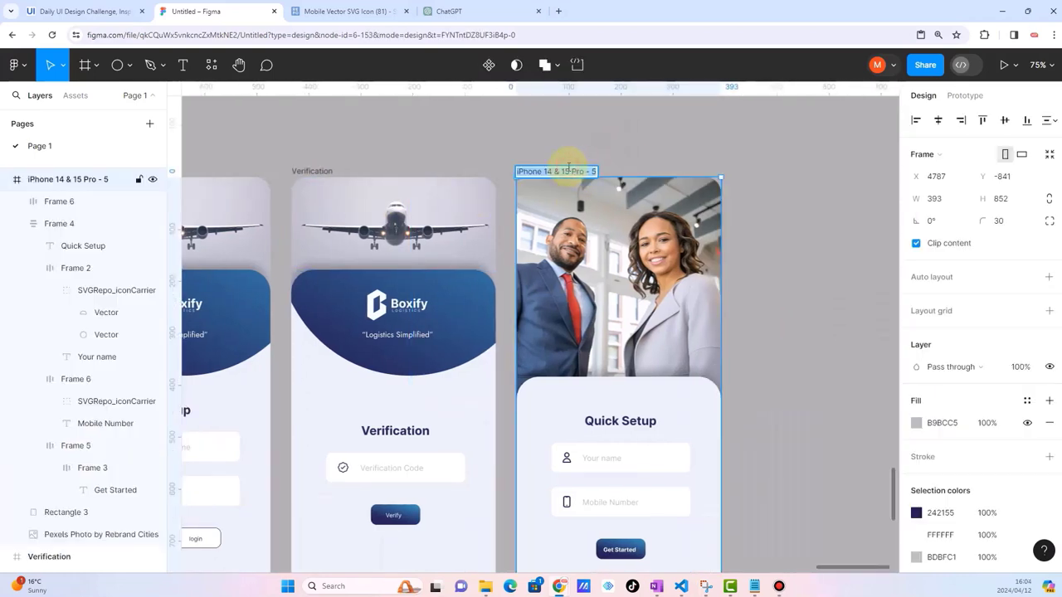
pyautogui.write('Quick Setup')
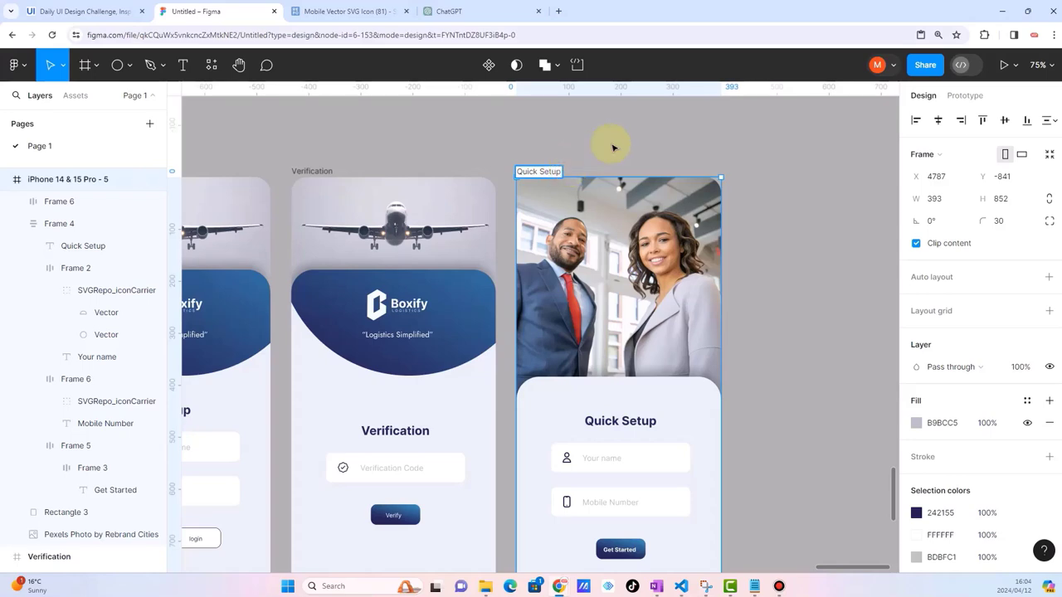
# Step: Commit the Quick Setup frame name and move the Boxify logo group above the three screens
pyautogui.click(612, 147)
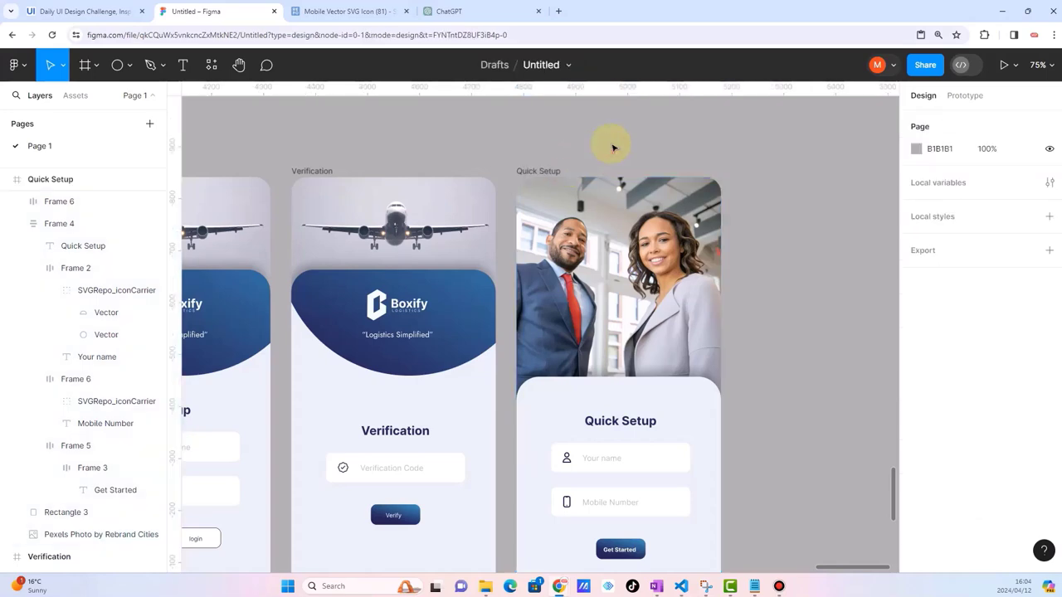
pyautogui.scroll(-3, 597, 235)
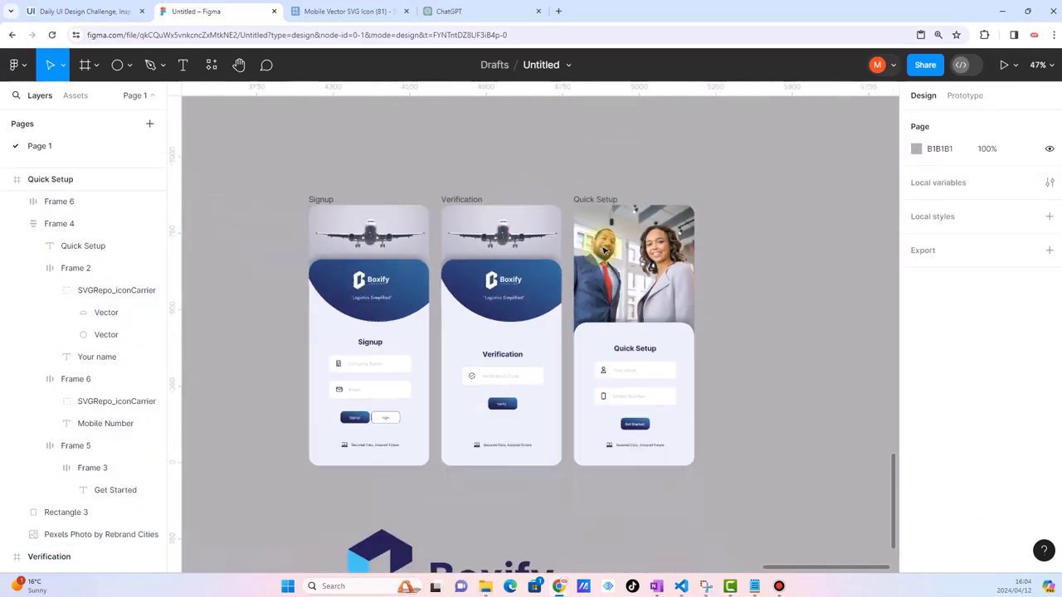
pyautogui.scroll(-2, 573, 307)
pyautogui.hscroll(1, 569, 314)
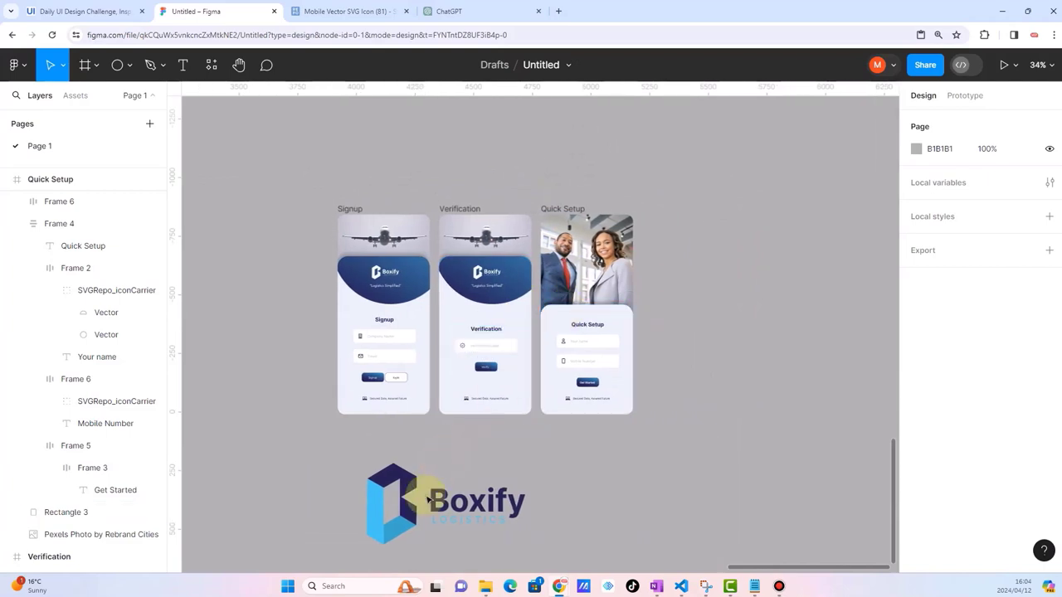
pyautogui.scroll(-2, 505, 360)
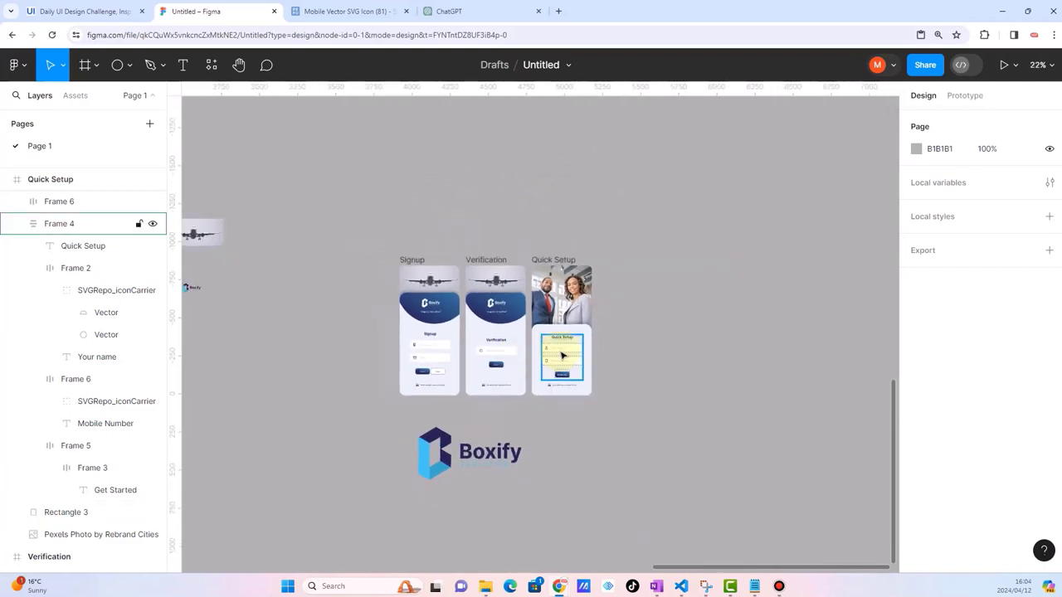
pyautogui.hscroll(1, 548, 357)
pyautogui.moveTo(398, 439); pyautogui.dragTo(384, 195)
pyautogui.click(580, 289)
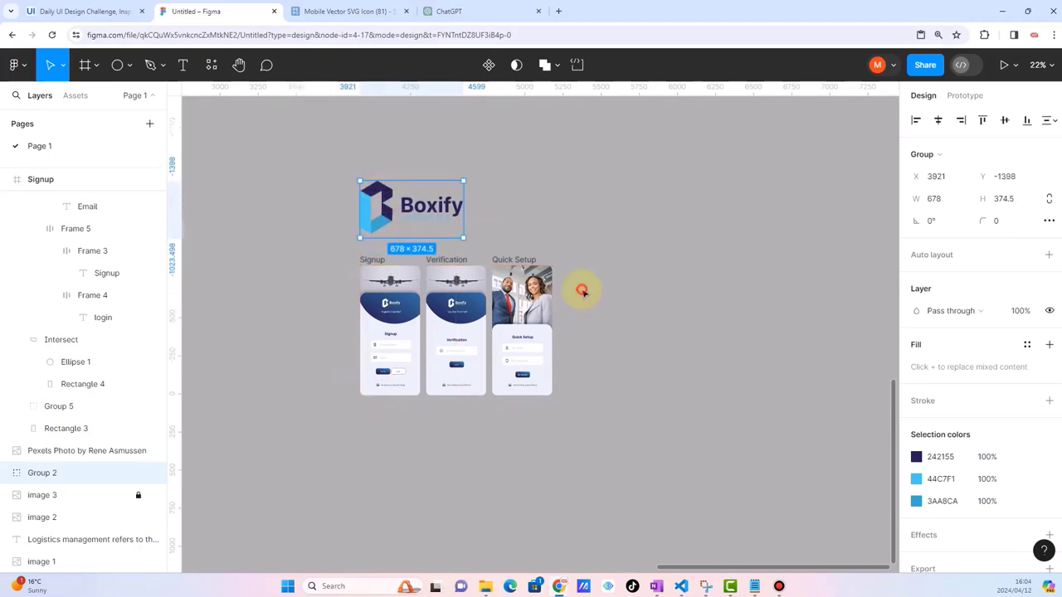